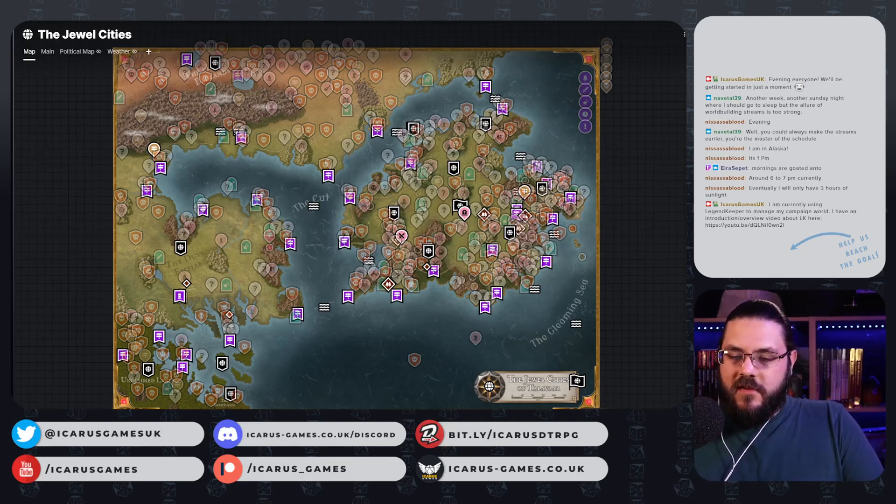
- Zoom into the map centre and pan over the central mountains to Crimson Glen
{"action": "scroll", "coordinate": [409, 232], "scroll_direction": "up", "scroll_amount": 2}
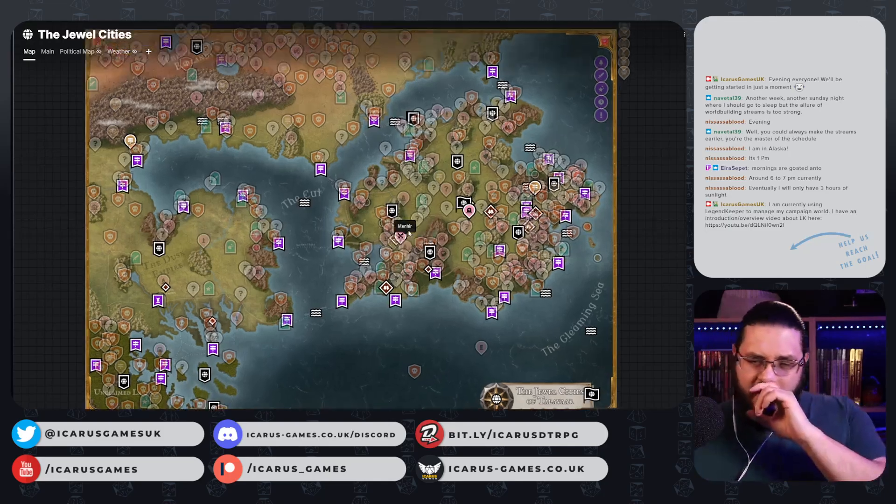
{"action": "scroll", "coordinate": [409, 232], "scroll_direction": "up", "scroll_amount": 3}
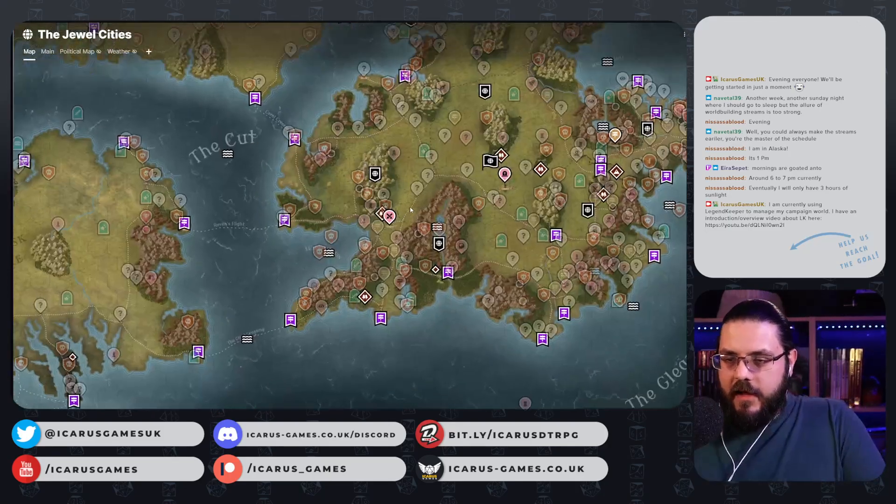
{"action": "scroll", "coordinate": [410, 209], "scroll_direction": "up", "scroll_amount": 4}
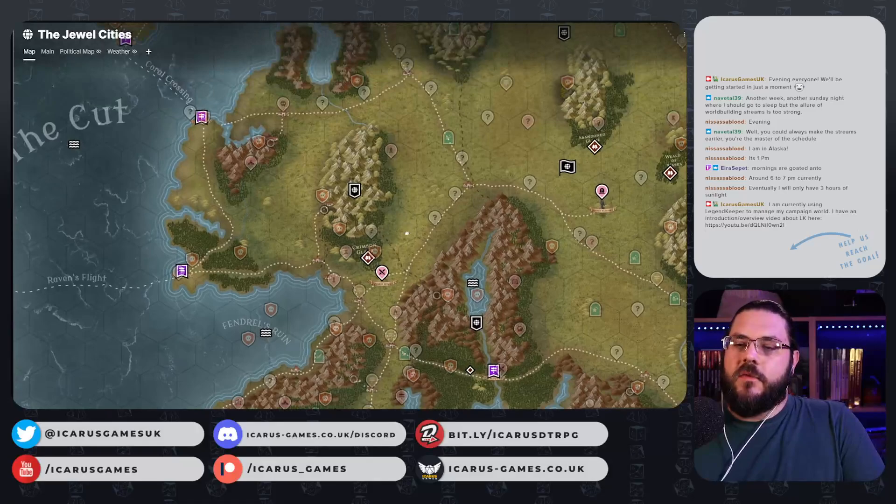
{"action": "left_click_drag", "start_coordinate": [406, 232], "coordinate": [414, 273]}
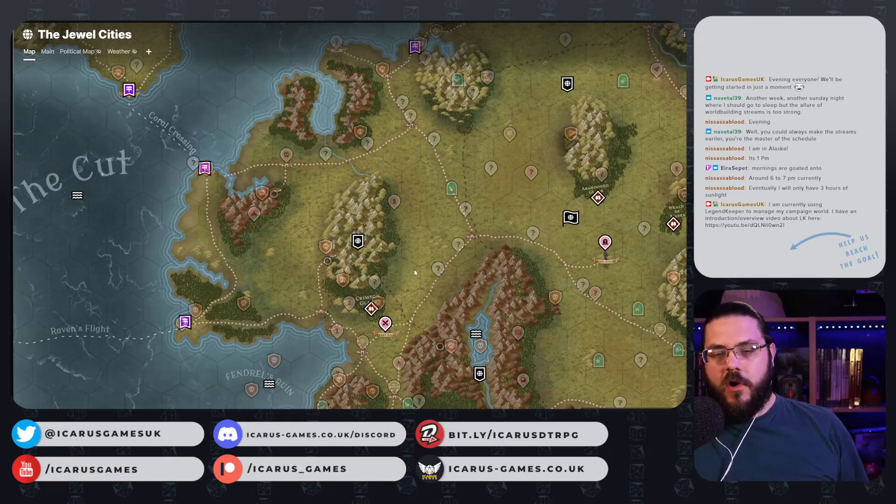
{"action": "left_click_drag", "start_coordinate": [400, 236], "coordinate": [388, 210]}
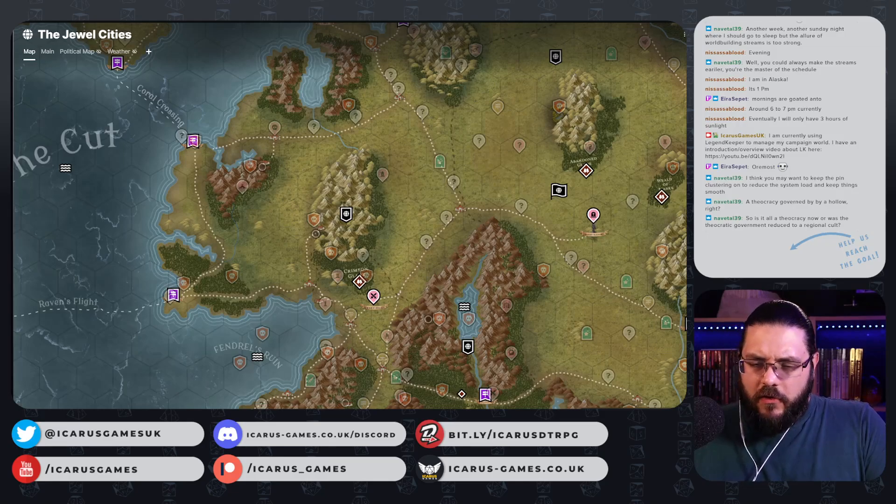
- Zoom out and pan across the southern coast and northern lands, then back to the central lands
{"action": "scroll", "coordinate": [329, 213], "scroll_direction": "down", "scroll_amount": 4}
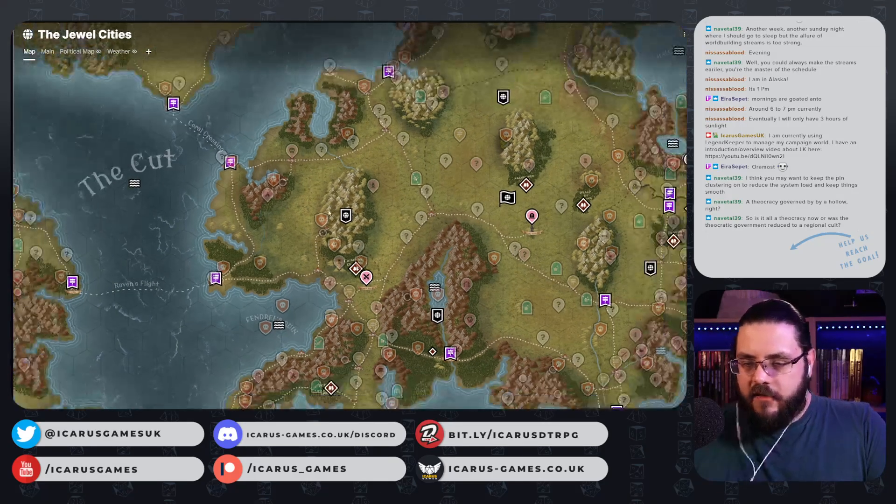
{"action": "left_click_drag", "start_coordinate": [329, 212], "coordinate": [313, 99]}
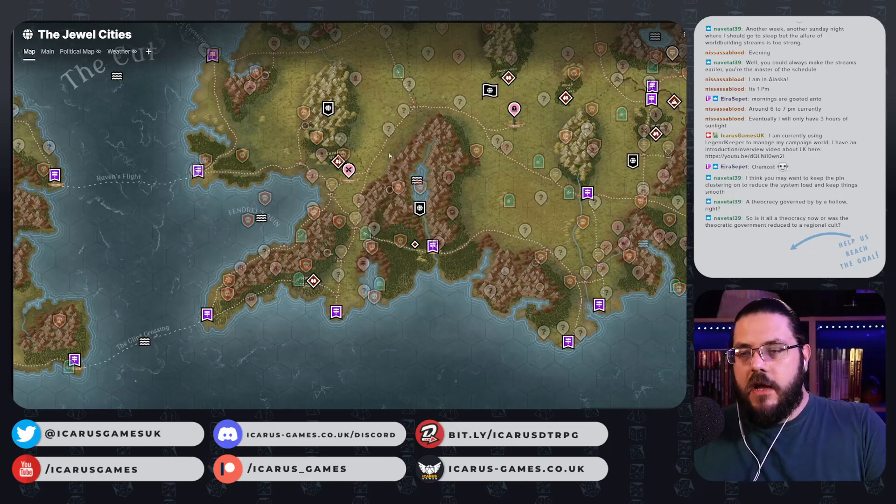
{"action": "left_click_drag", "start_coordinate": [384, 157], "coordinate": [399, 303]}
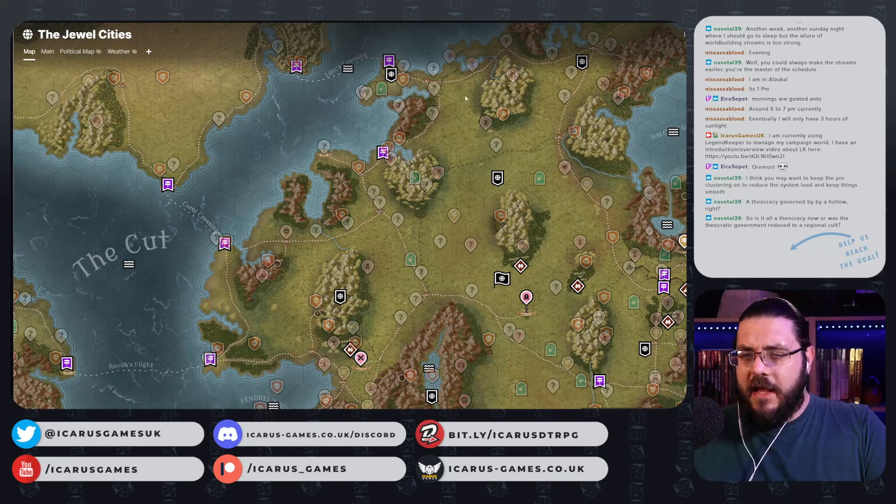
{"action": "left_click_drag", "start_coordinate": [397, 242], "coordinate": [369, 131]}
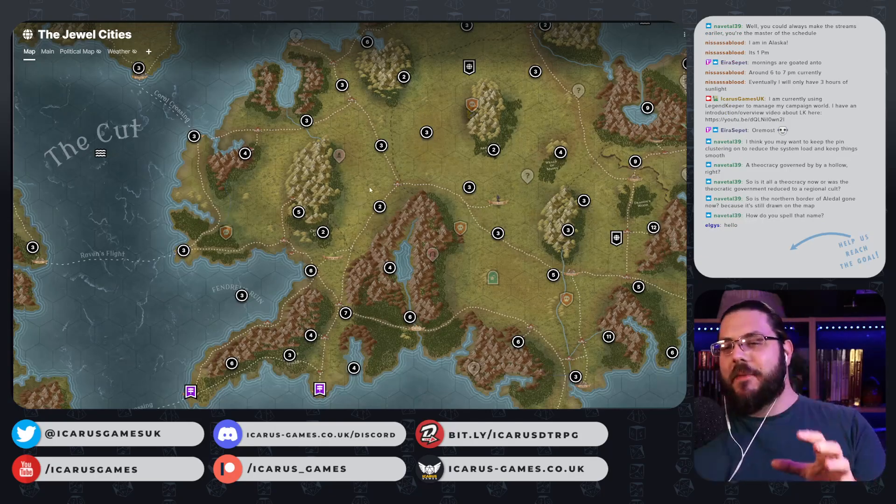
- Zoom and pan to centre on Crimson Glen and the lands south of Coral Crossing
{"action": "scroll", "coordinate": [362, 199], "scroll_direction": "up", "scroll_amount": 2}
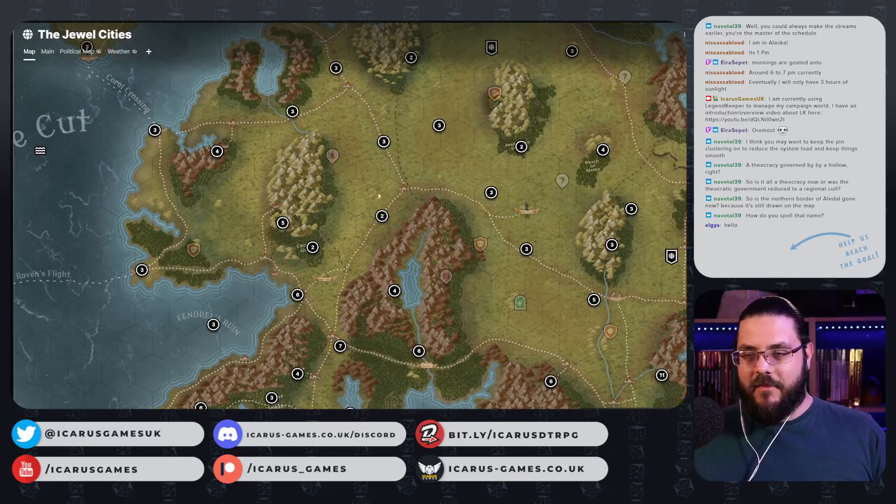
{"action": "scroll", "coordinate": [383, 219], "scroll_direction": "up", "scroll_amount": 3}
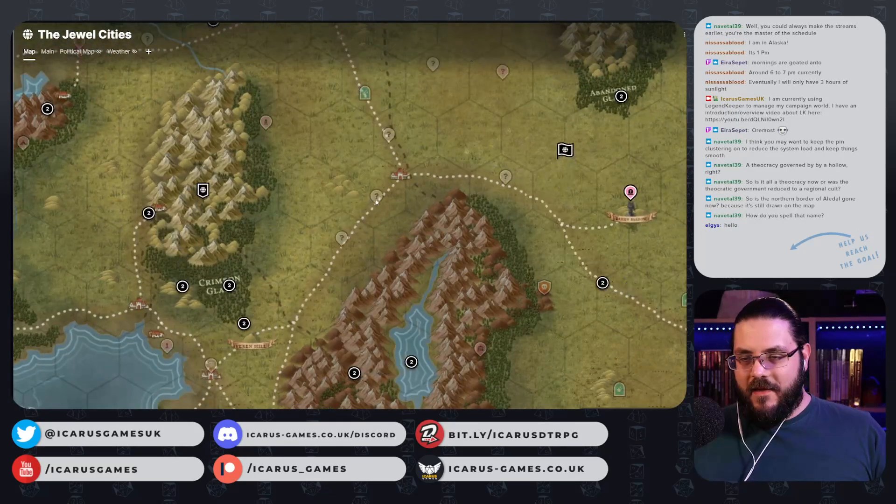
{"action": "scroll", "coordinate": [325, 174], "scroll_direction": "down", "scroll_amount": 2}
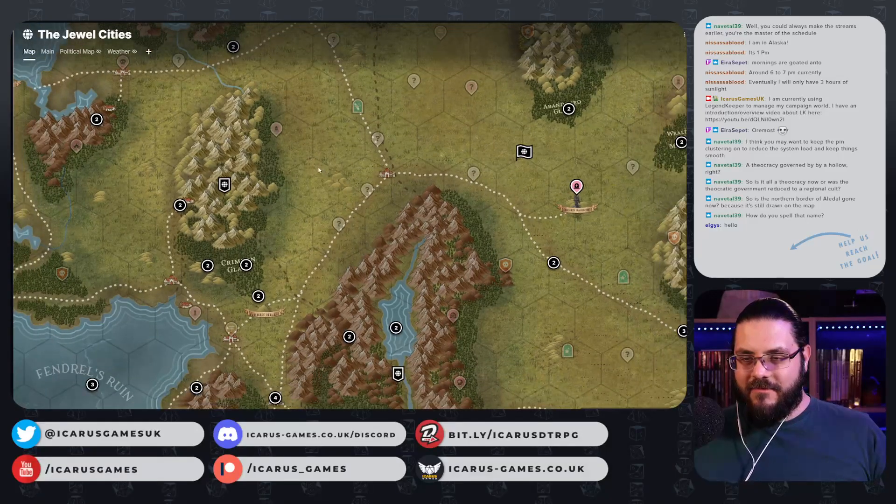
{"action": "left_click_drag", "start_coordinate": [318, 169], "coordinate": [445, 277]}
{"action": "scroll", "coordinate": [419, 183], "scroll_direction": "up", "scroll_amount": 1}
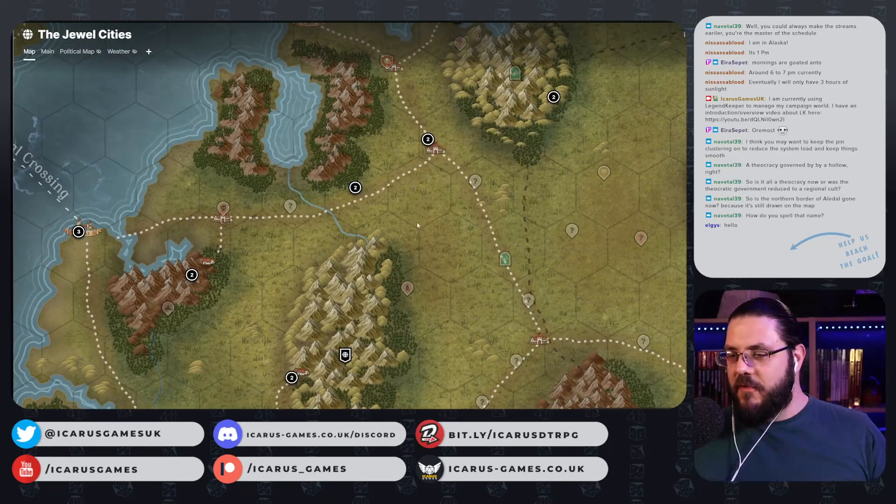
{"action": "left_click_drag", "start_coordinate": [417, 226], "coordinate": [412, 185]}
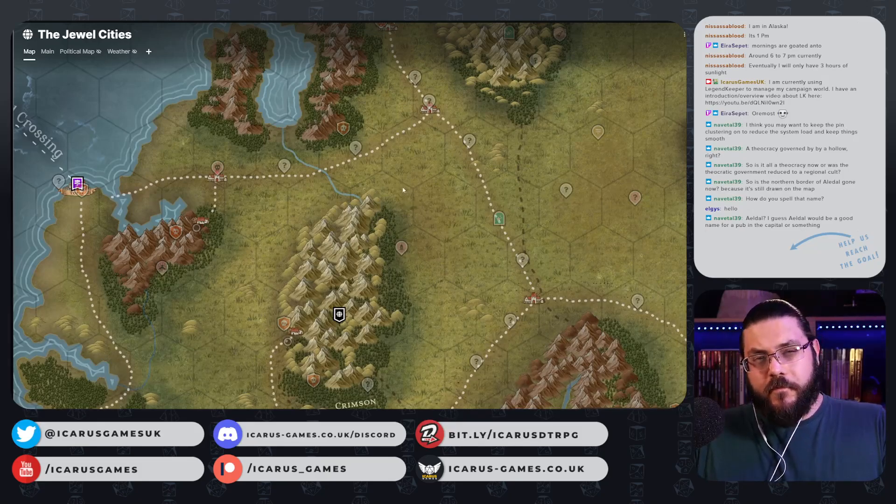
- Zoom out and nudge the view to frame Coral Crossing, Crimson Glen and the Abandoned Glen area
{"action": "scroll", "coordinate": [415, 234], "scroll_direction": "down", "scroll_amount": 5}
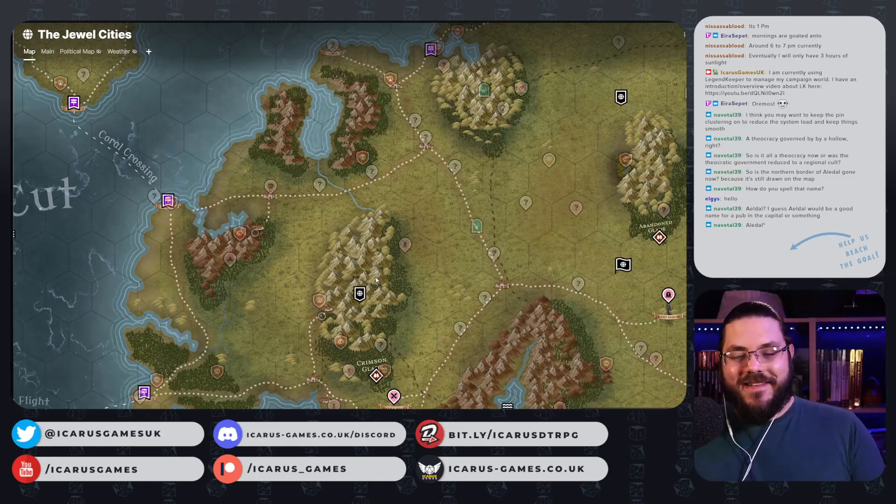
{"action": "scroll", "coordinate": [387, 239], "scroll_direction": "down", "scroll_amount": 3}
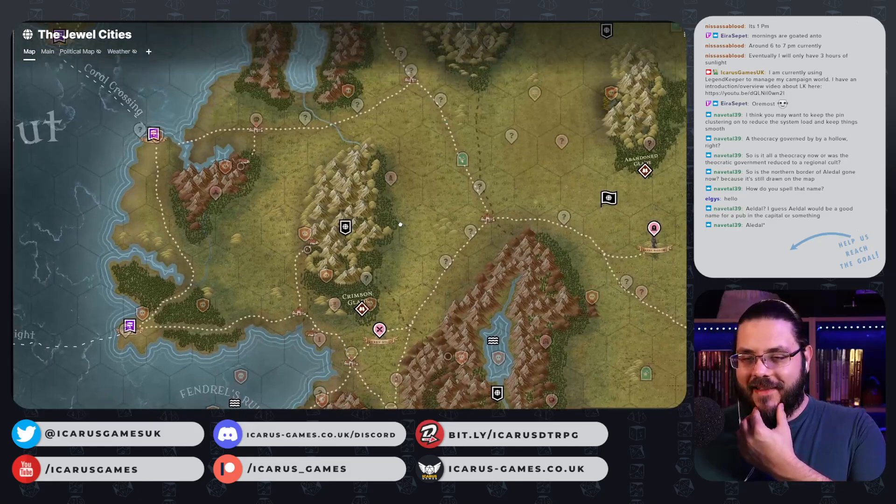
{"action": "left_click_drag", "start_coordinate": [400, 225], "coordinate": [407, 304]}
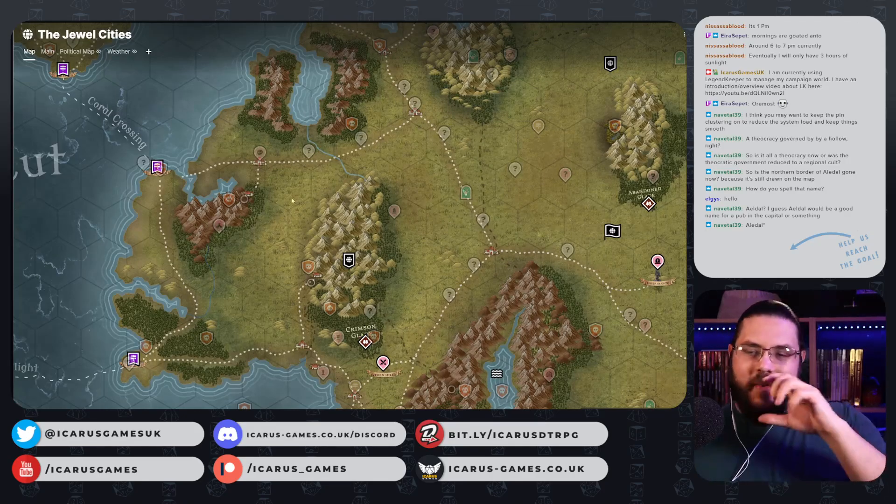
{"action": "left_click", "coordinate": [349, 260]}
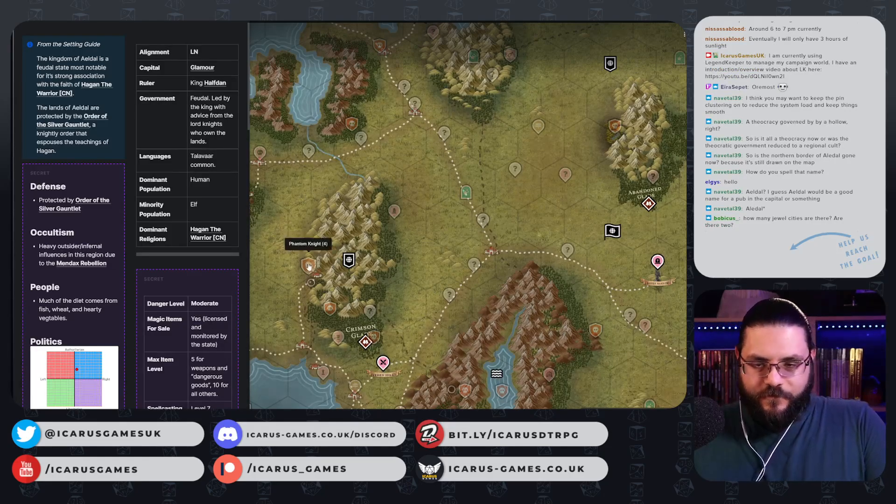
{"action": "left_click", "coordinate": [295, 231]}
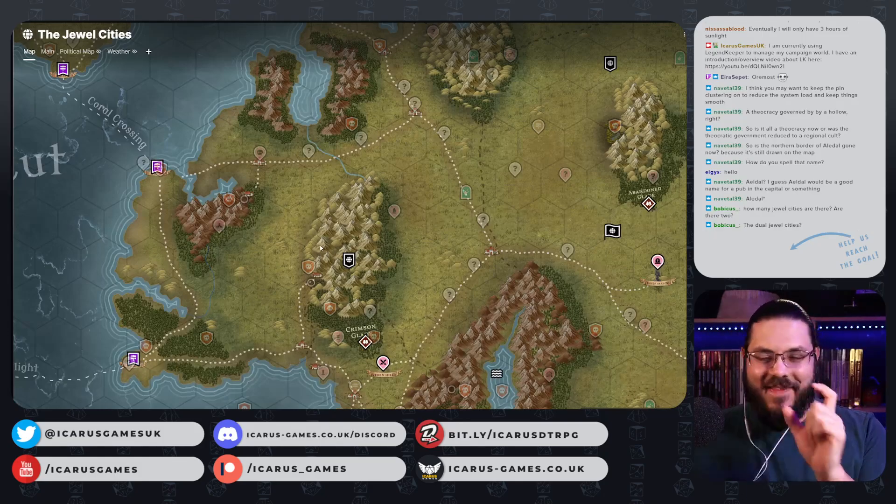
- Zoom the map out, then back in, and pan to show more of the eastern lands
{"action": "scroll", "coordinate": [346, 262], "scroll_direction": "down", "scroll_amount": 2}
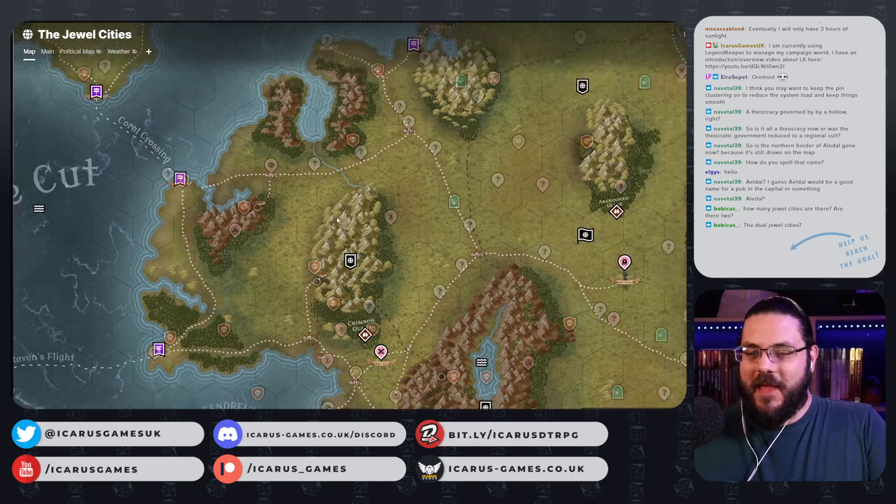
{"action": "scroll", "coordinate": [337, 216], "scroll_direction": "down", "scroll_amount": 5}
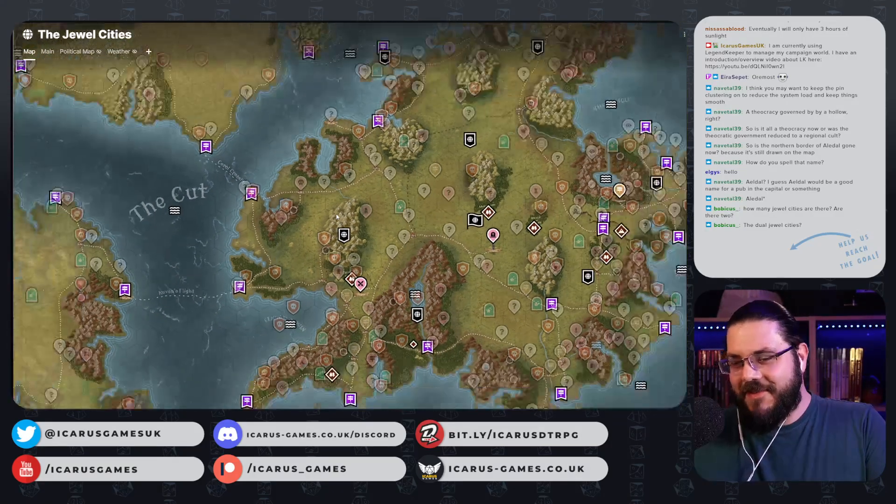
{"action": "scroll", "coordinate": [336, 213], "scroll_direction": "down", "scroll_amount": 3}
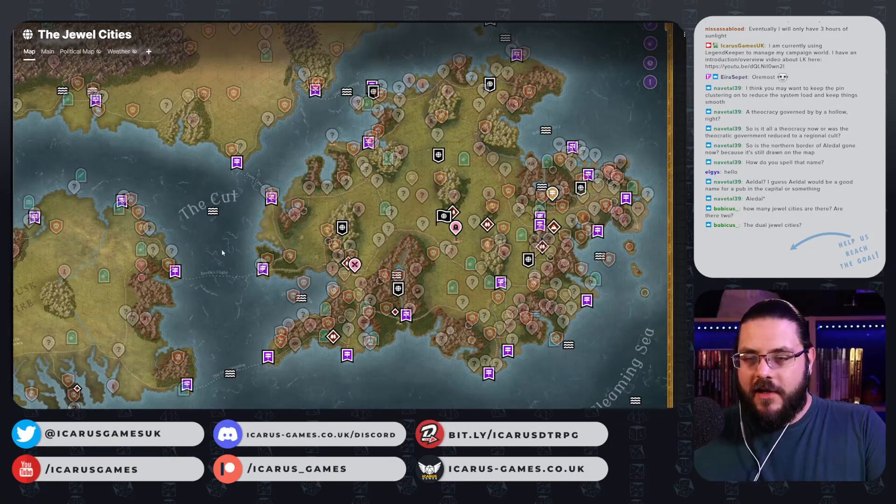
{"action": "scroll", "coordinate": [309, 235], "scroll_direction": "down", "scroll_amount": 2}
{"action": "scroll", "coordinate": [314, 229], "scroll_direction": "down", "scroll_amount": 2}
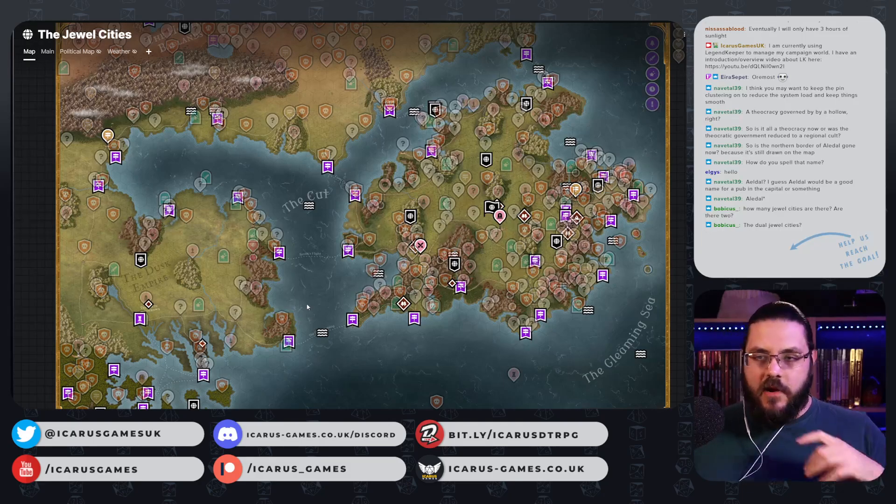
{"action": "scroll", "coordinate": [307, 307], "scroll_direction": "up", "scroll_amount": 1}
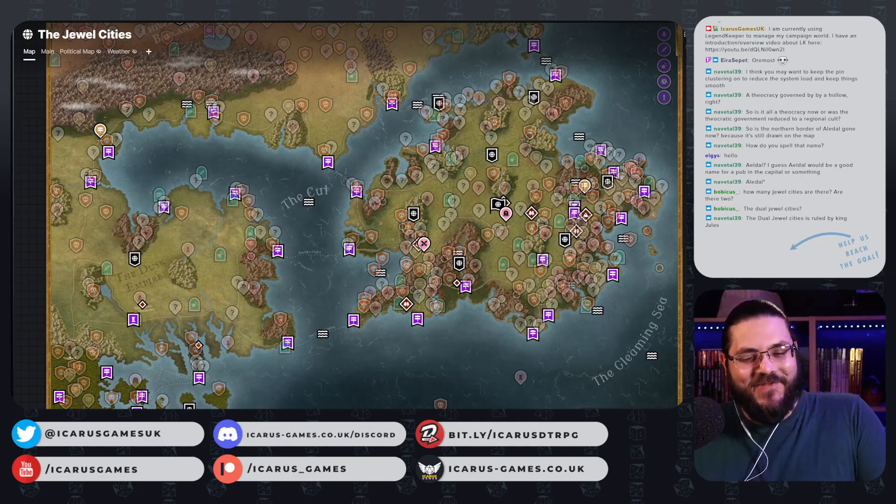
{"action": "scroll", "coordinate": [392, 228], "scroll_direction": "up", "scroll_amount": 2}
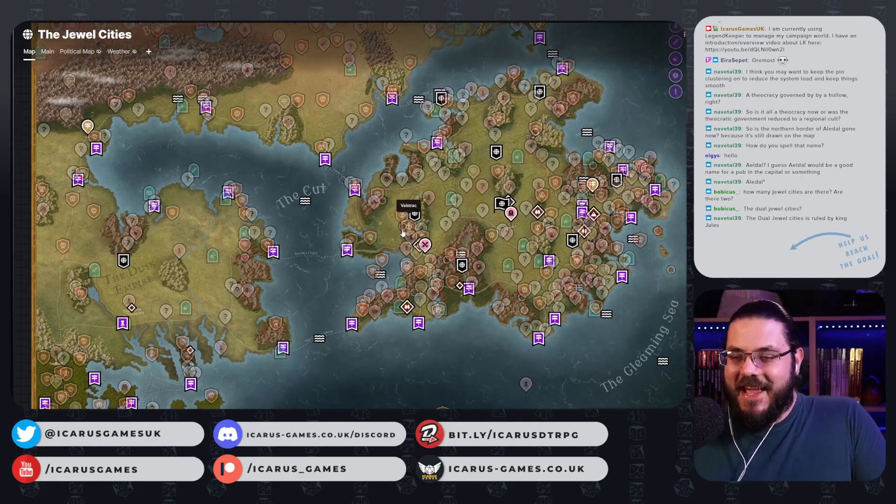
{"action": "scroll", "coordinate": [390, 216], "scroll_direction": "up", "scroll_amount": 4}
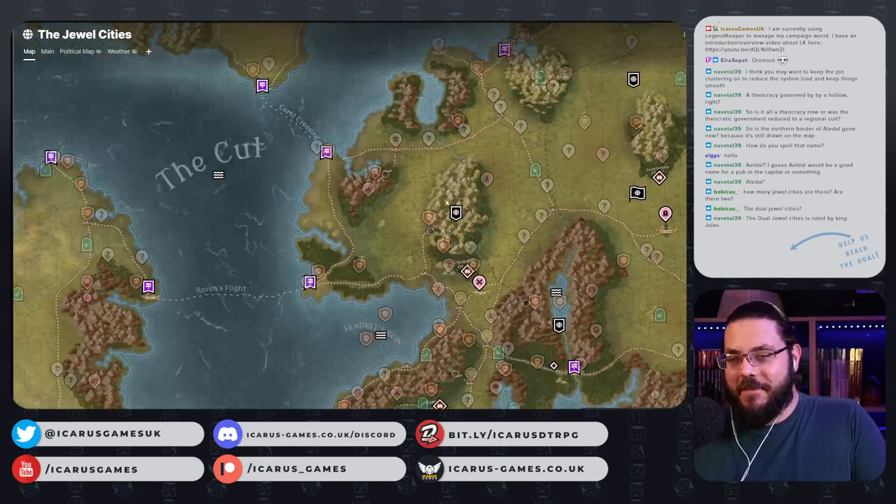
{"action": "left_click_drag", "start_coordinate": [454, 200], "coordinate": [371, 202]}
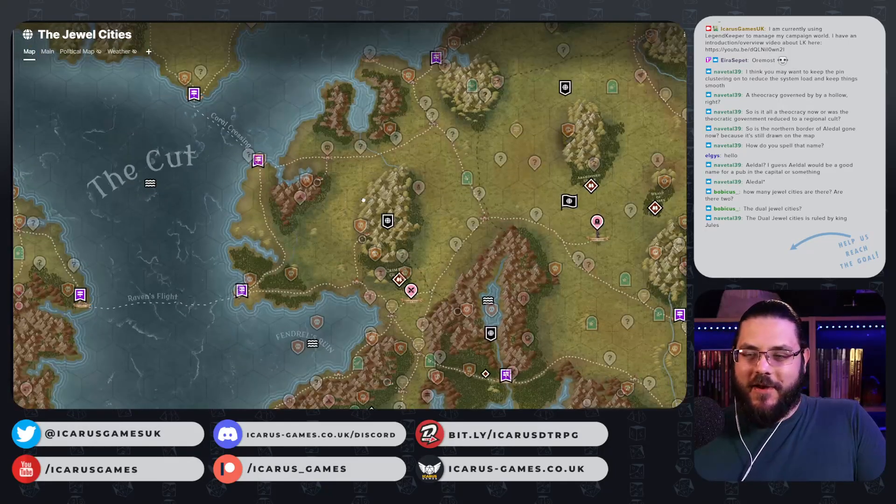
- Zoom further in and pan south over Fendrel's Ruin, dismissing a stray map menu
{"action": "scroll", "coordinate": [365, 201], "scroll_direction": "up", "scroll_amount": 1}
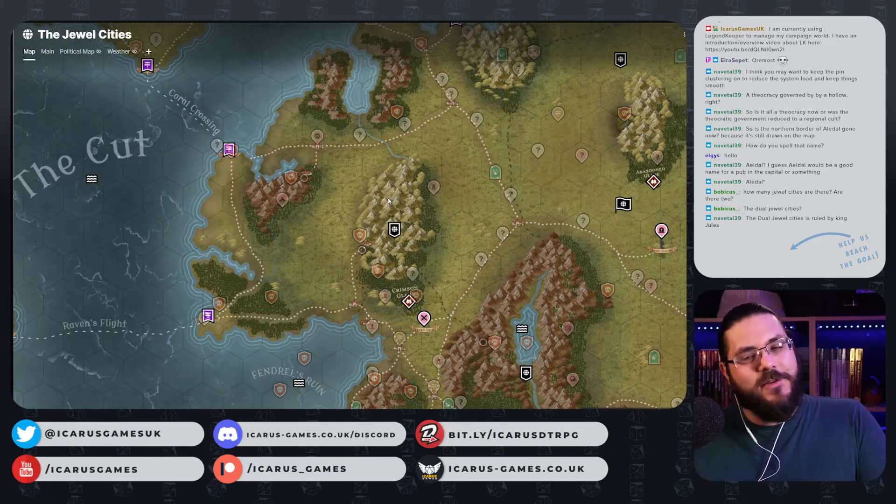
{"action": "scroll", "coordinate": [399, 189], "scroll_direction": "up", "scroll_amount": 1}
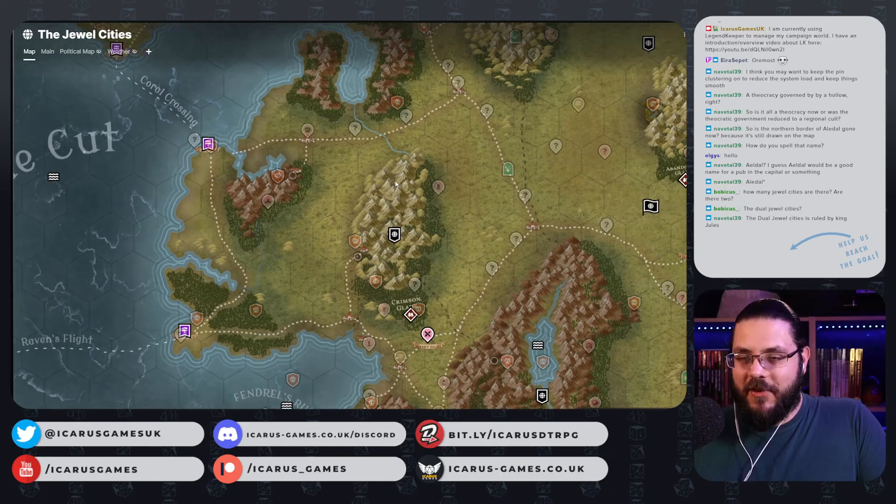
{"action": "scroll", "coordinate": [395, 184], "scroll_direction": "up", "scroll_amount": 1}
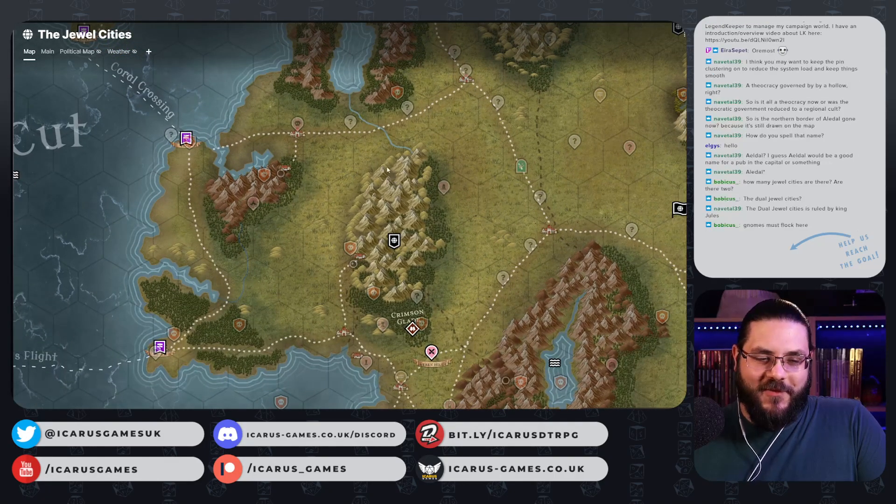
{"action": "scroll", "coordinate": [395, 177], "scroll_direction": "up", "scroll_amount": 1}
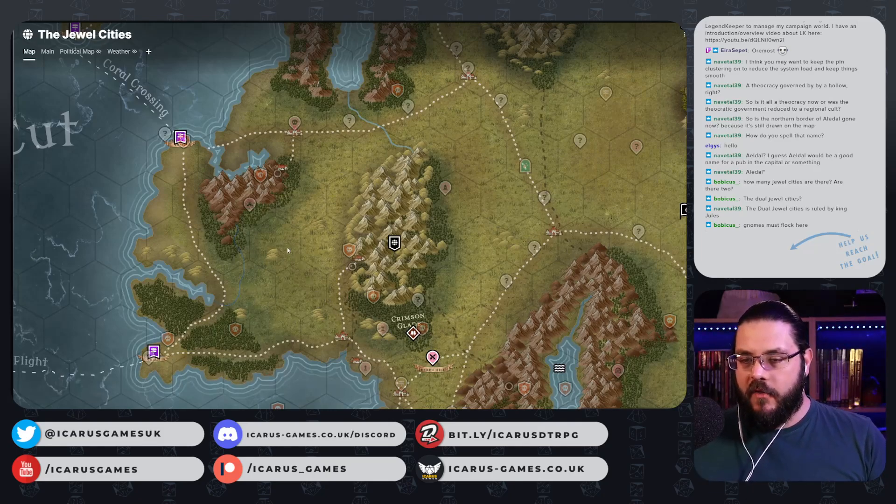
{"action": "left_click_drag", "start_coordinate": [324, 299], "coordinate": [275, 227]}
{"action": "right_click", "coordinate": [275, 227]}
{"action": "left_click", "coordinate": [254, 250]}
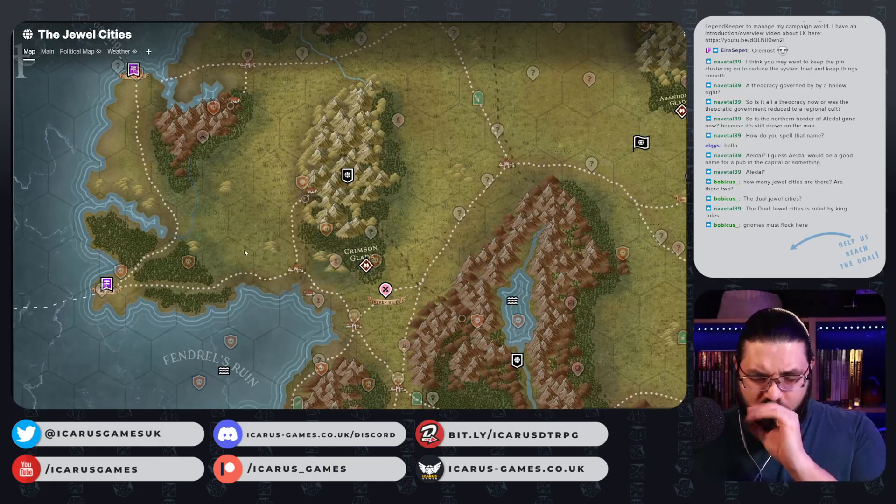
{"action": "scroll", "coordinate": [254, 250], "scroll_direction": "up", "scroll_amount": 2}
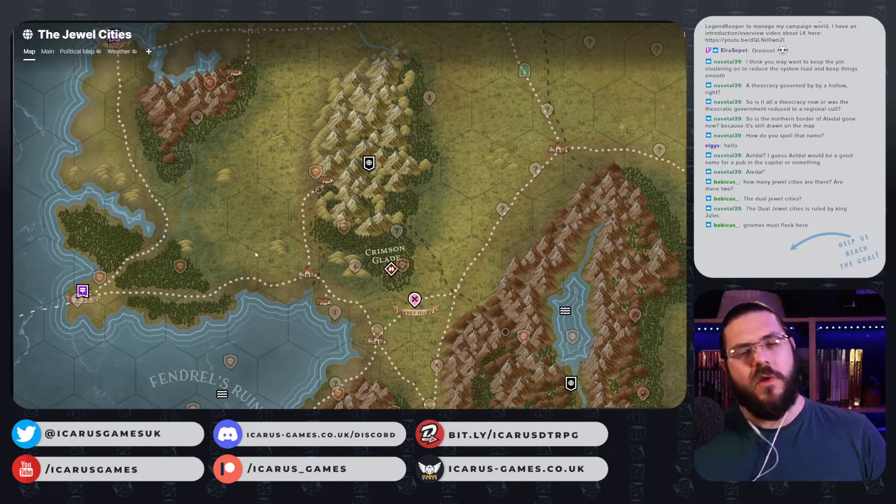
{"action": "left_click_drag", "start_coordinate": [283, 264], "coordinate": [302, 188]}
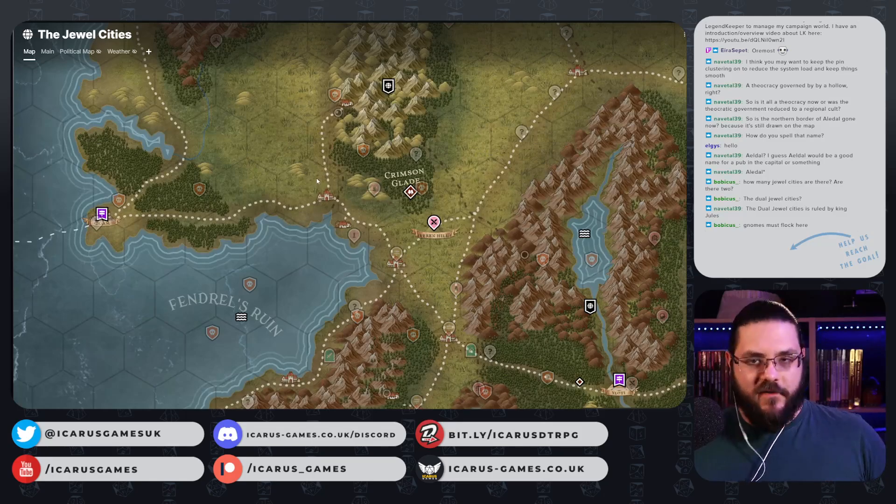
{"action": "left_click", "coordinate": [393, 254]}
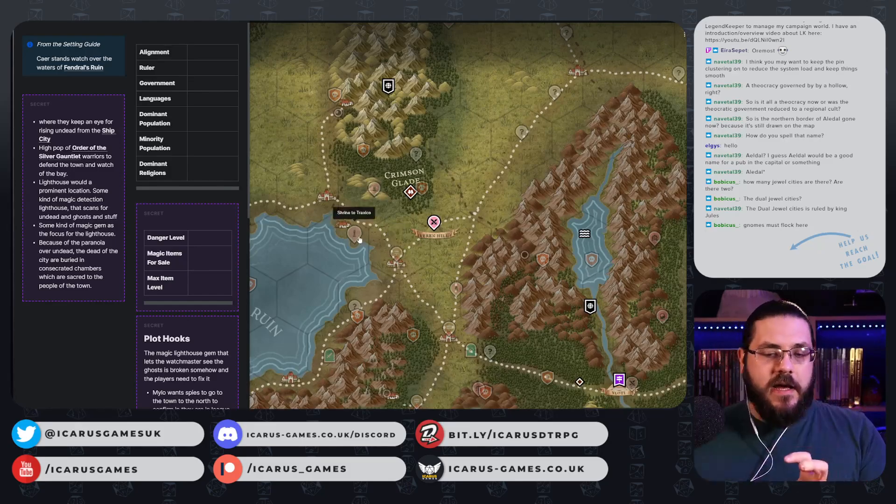
{"action": "scroll", "coordinate": [178, 244], "scroll_direction": "down", "scroll_amount": 2}
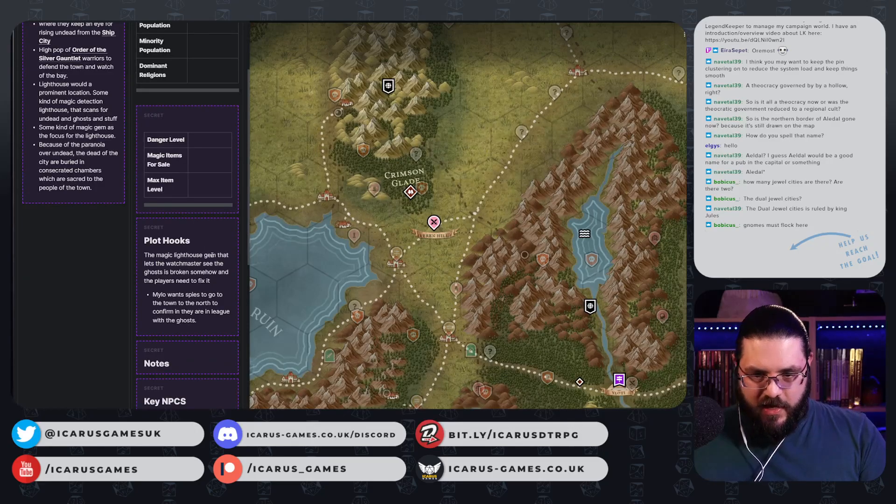
{"action": "scroll", "coordinate": [212, 249], "scroll_direction": "down", "scroll_amount": 5}
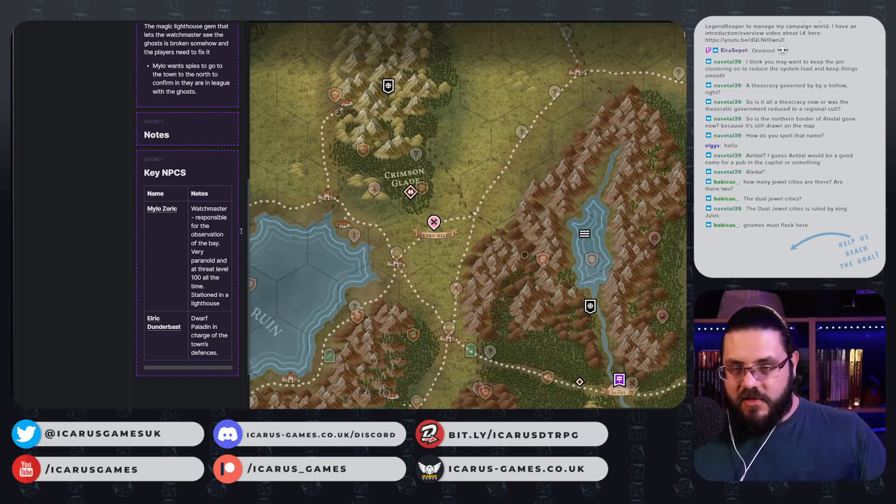
{"action": "left_click_drag", "start_coordinate": [317, 186], "coordinate": [372, 245]}
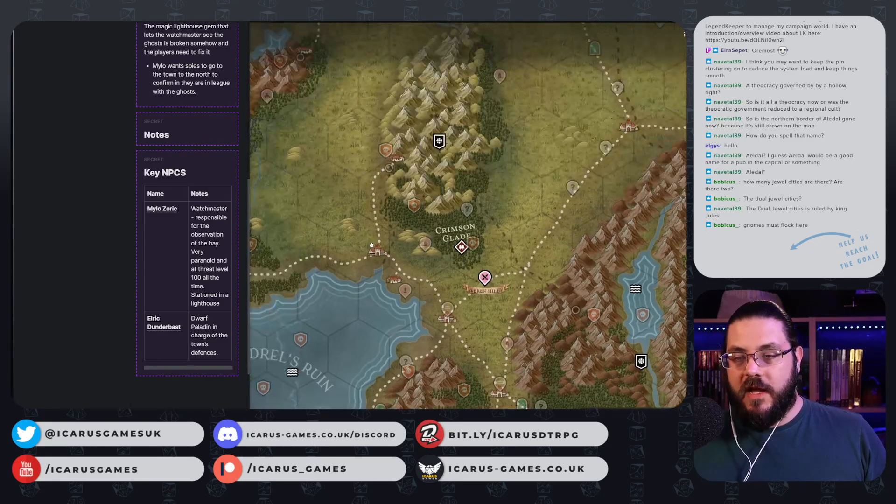
{"action": "scroll", "coordinate": [187, 168], "scroll_direction": "up", "scroll_amount": 3}
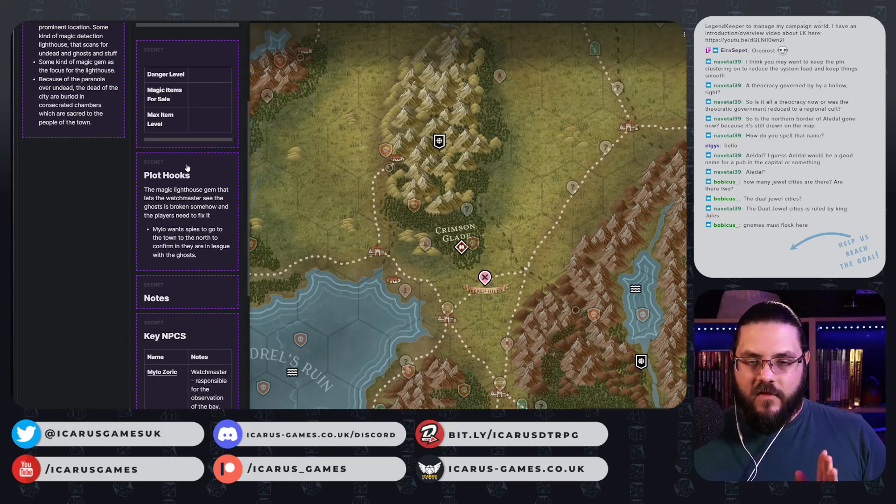
{"action": "scroll", "coordinate": [196, 171], "scroll_direction": "up", "scroll_amount": 2}
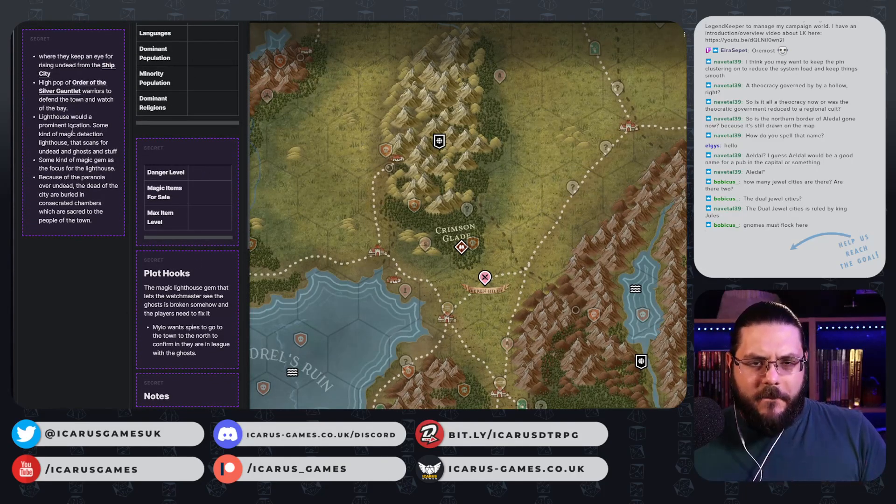
{"action": "scroll", "coordinate": [77, 154], "scroll_direction": "up", "scroll_amount": 2}
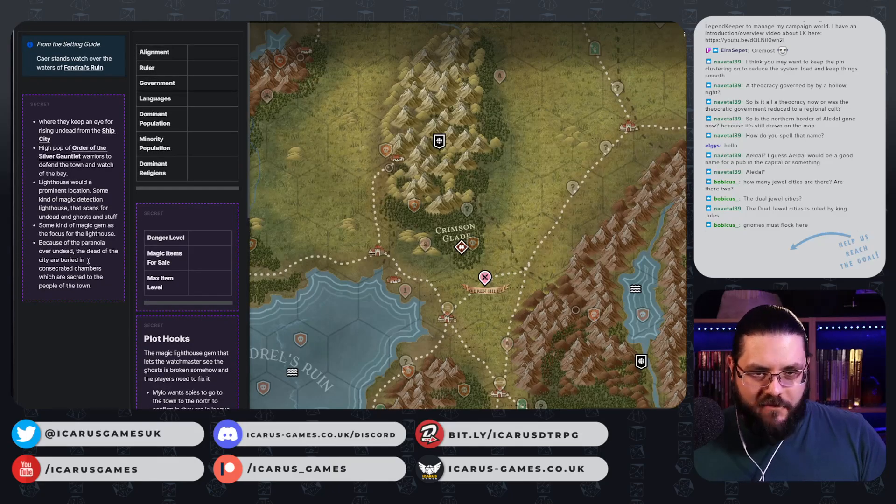
{"action": "scroll", "coordinate": [91, 252], "scroll_direction": "down", "scroll_amount": 3}
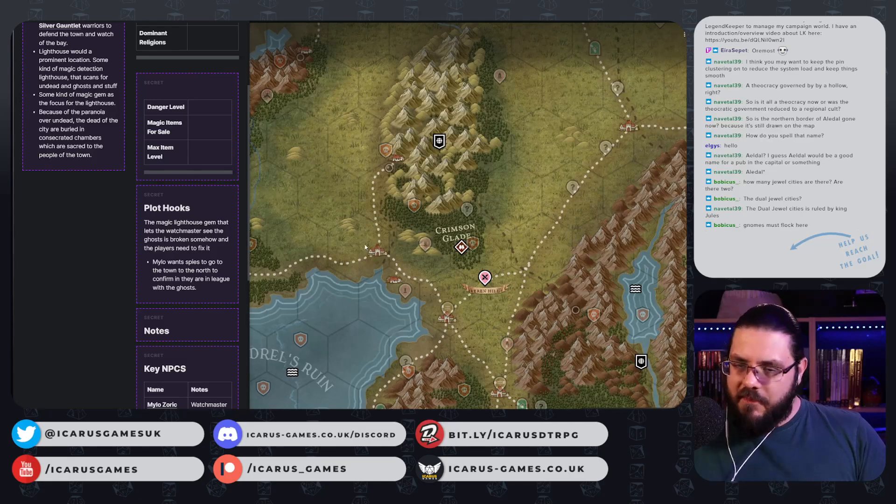
{"action": "left_click", "coordinate": [343, 222]}
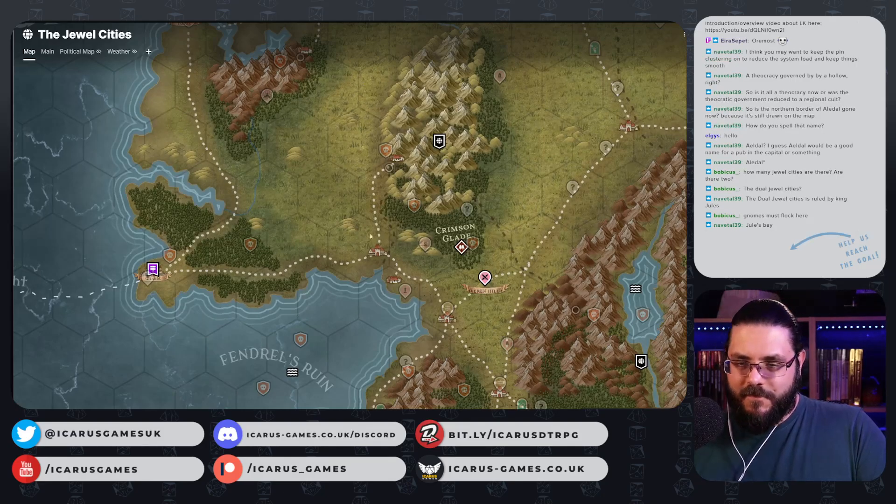
- Create a Roxburgh page and pin from the Settlement Template west of Crimson Glade
{"action": "right_click", "coordinate": [379, 248]}
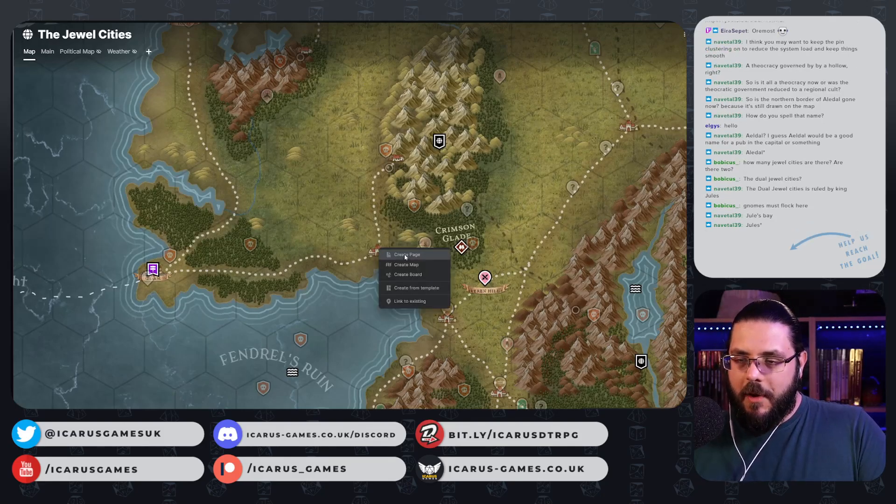
{"action": "left_click", "coordinate": [414, 288]}
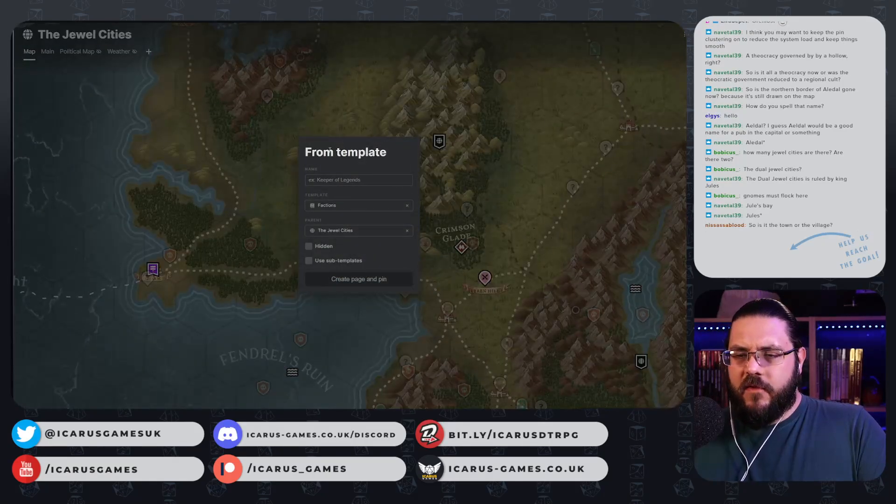
{"action": "type", "text": "Roxbu"}
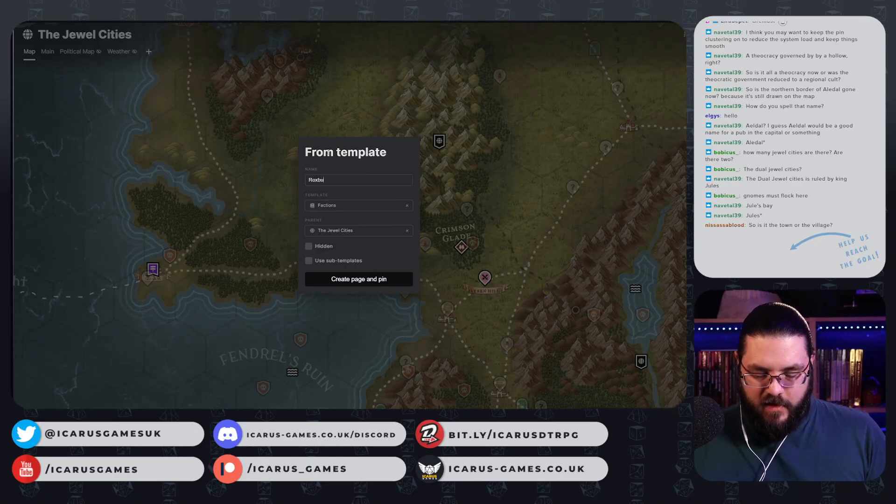
{"action": "type", "text": "rgh"}
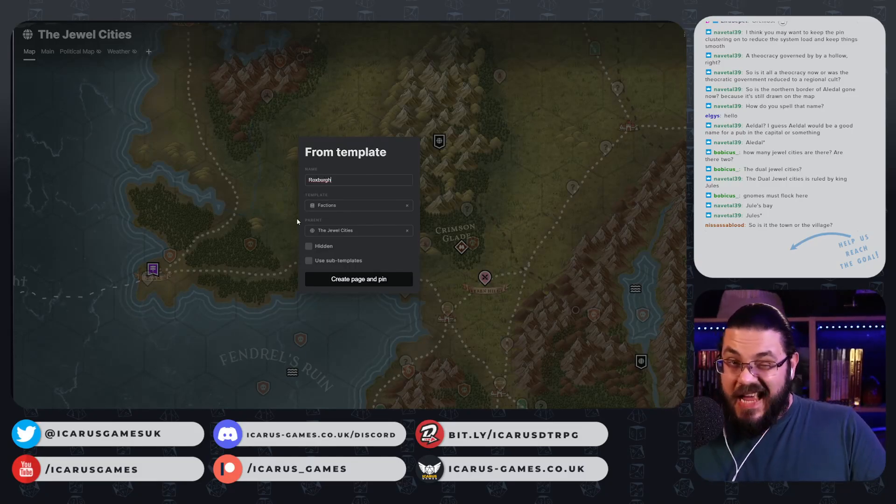
{"action": "left_click", "coordinate": [346, 206]}
{"action": "scroll", "coordinate": [362, 243], "scroll_direction": "down", "scroll_amount": 2}
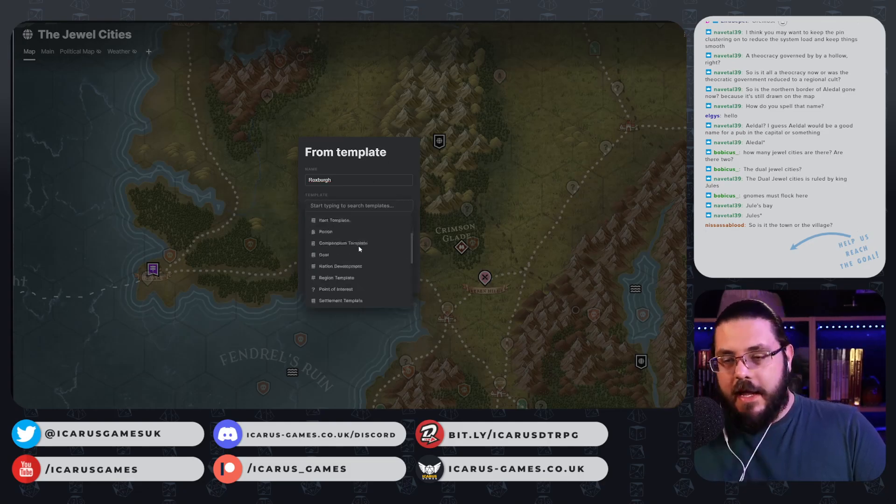
{"action": "scroll", "coordinate": [366, 252], "scroll_direction": "down", "scroll_amount": 2}
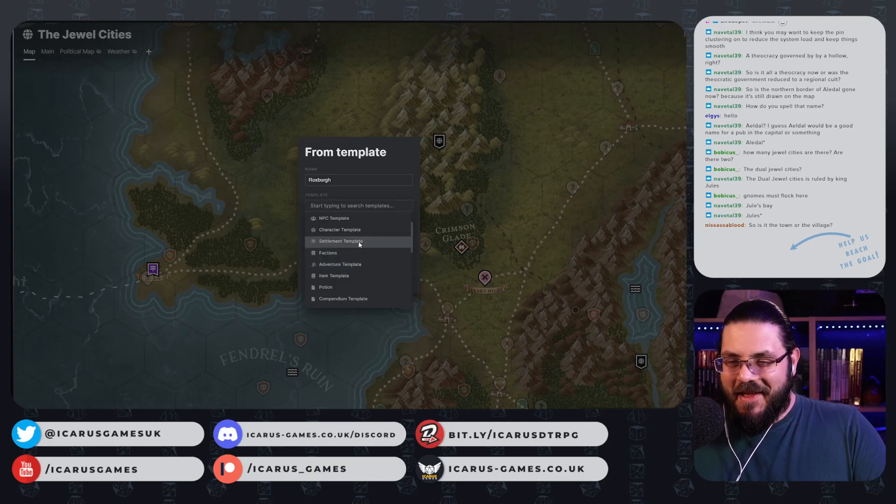
{"action": "left_click", "coordinate": [361, 242]}
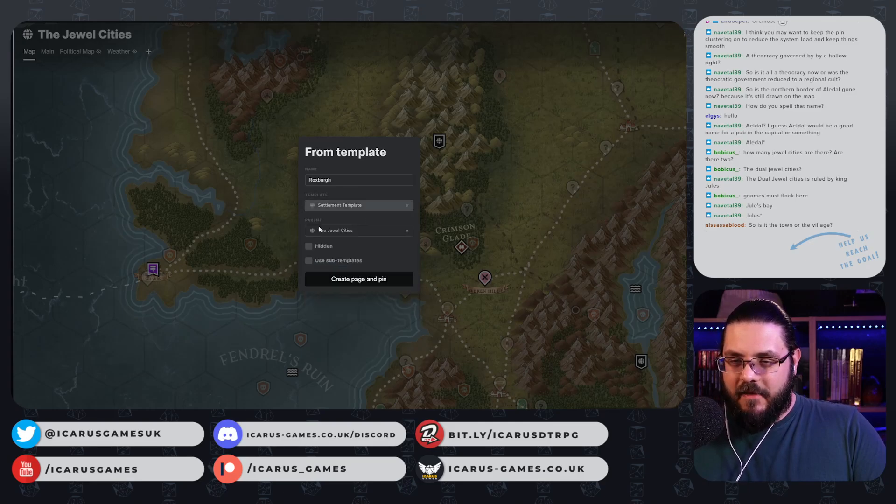
{"action": "left_click", "coordinate": [376, 280]}
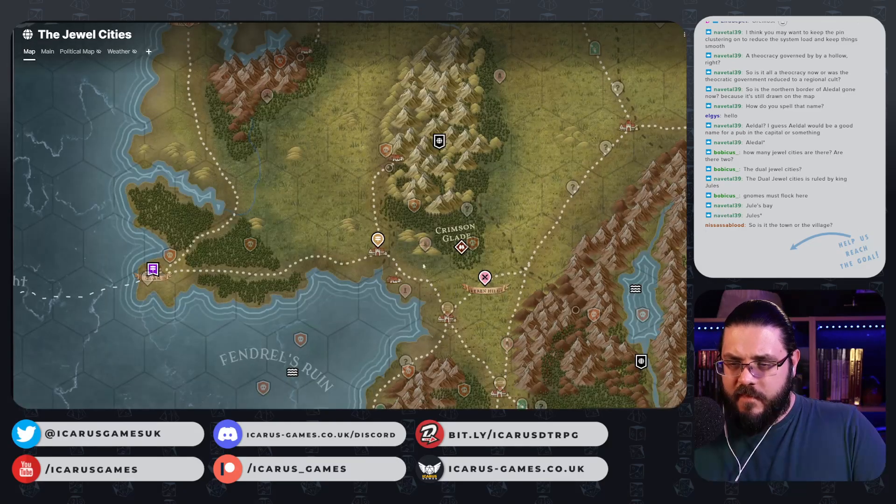
- Hide the new Roxburgh pin from players
{"action": "right_click", "coordinate": [378, 240]}
{"action": "left_click", "coordinate": [412, 270]}
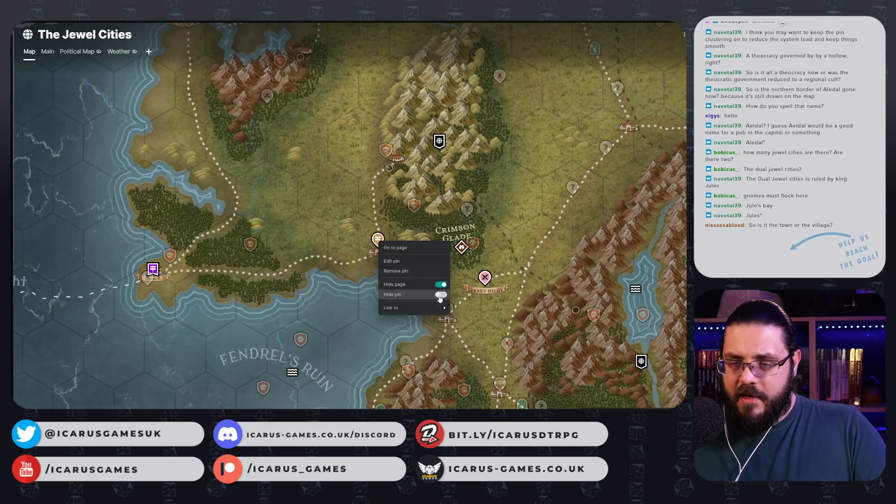
{"action": "left_click", "coordinate": [387, 288]}
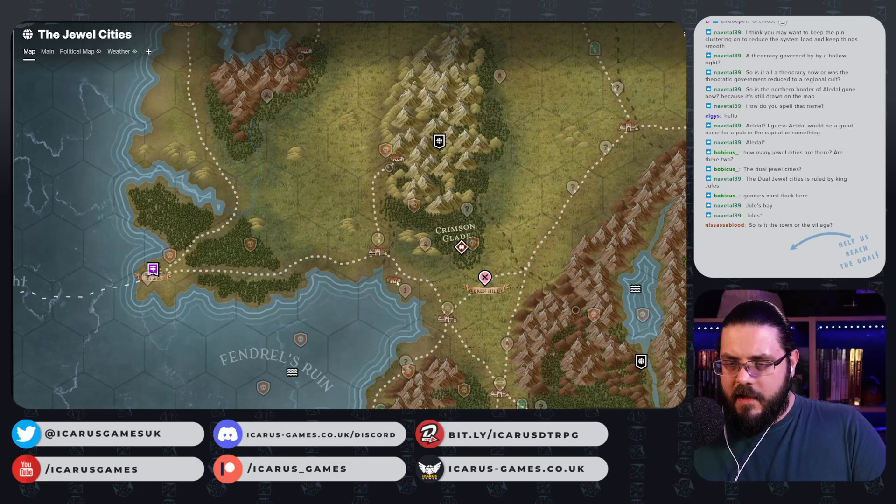
- Glance at the Caer article, close it, then open the Roxburgh village page
{"action": "scroll", "coordinate": [396, 283], "scroll_direction": "up", "scroll_amount": 2}
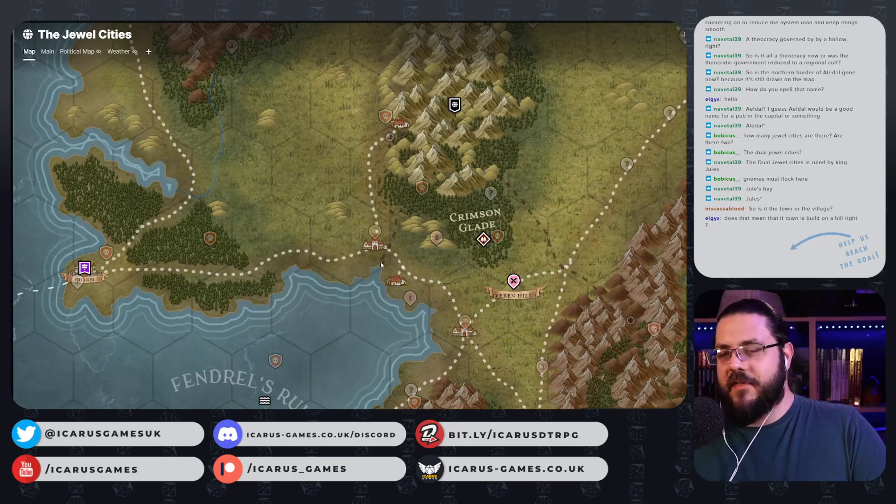
{"action": "left_click", "coordinate": [465, 322]}
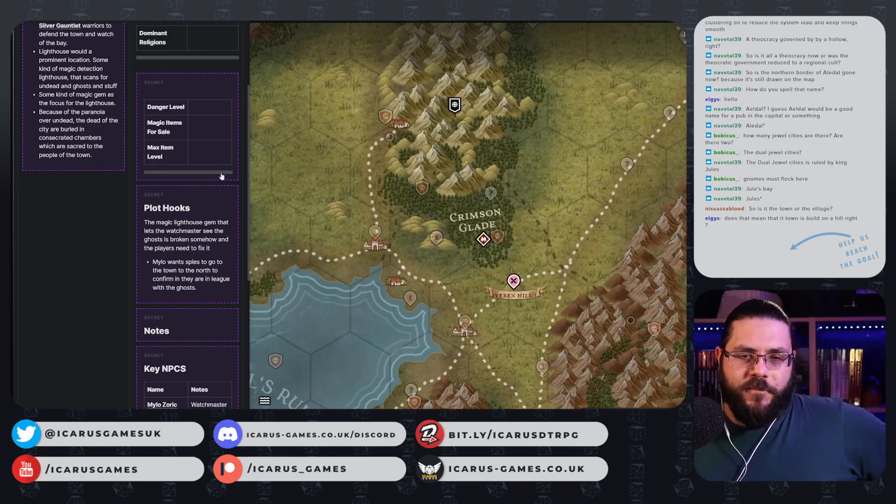
{"action": "left_click", "coordinate": [432, 253]}
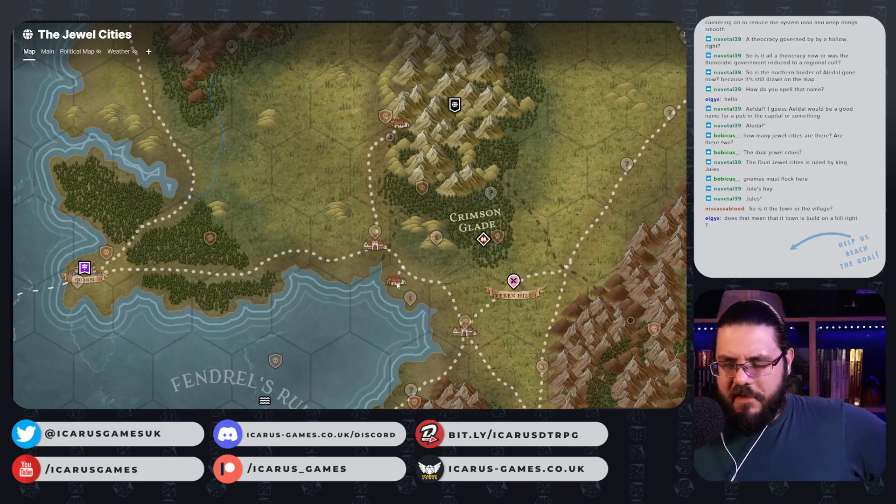
{"action": "left_click", "coordinate": [375, 230]}
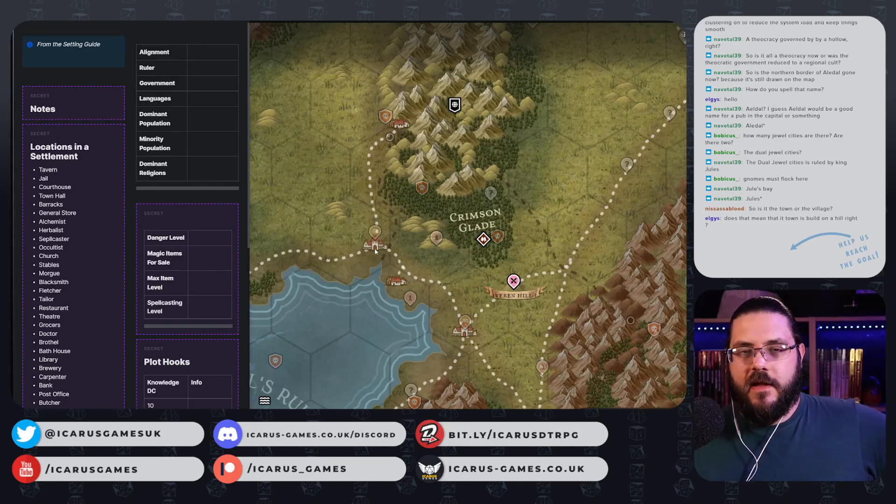
{"action": "scroll", "coordinate": [374, 248], "scroll_direction": "down", "scroll_amount": 3}
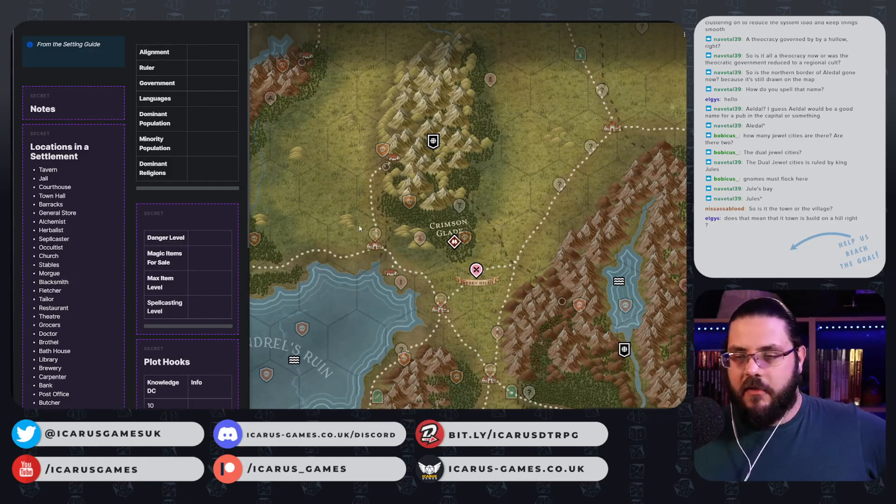
{"action": "scroll", "coordinate": [361, 231], "scroll_direction": "up", "scroll_amount": 2}
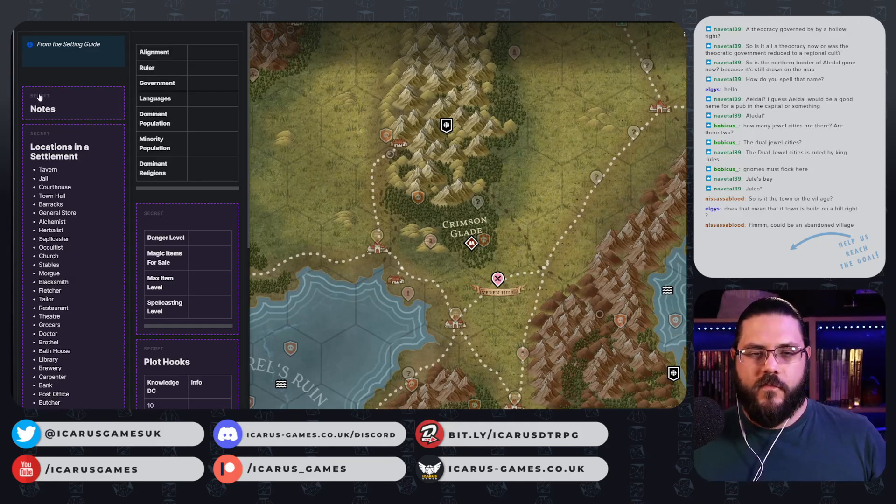
{"action": "left_click", "coordinate": [89, 114]}
{"action": "type", "text": "@"}
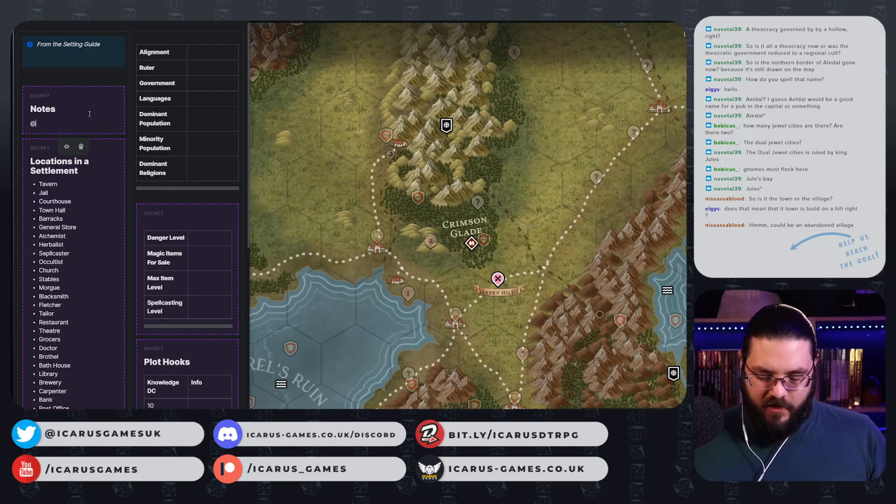
{"action": "key", "text": "BackSpace"}
{"action": "type", "text": "Watch"}
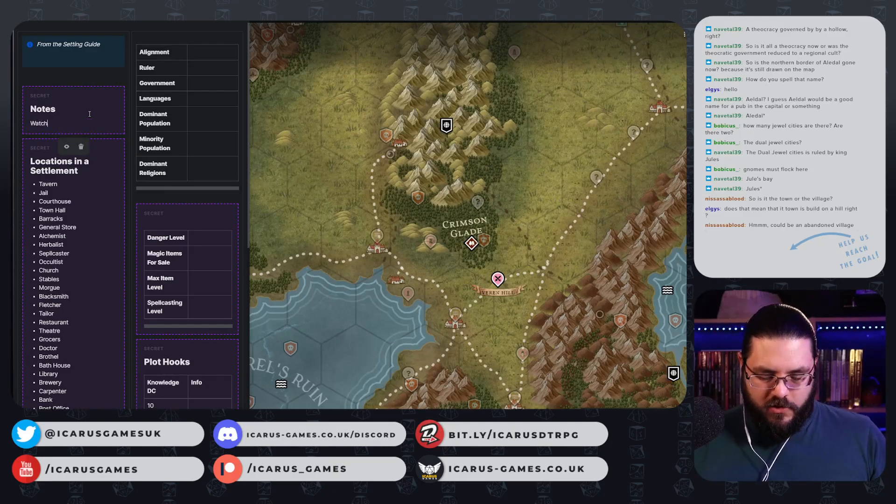
{"action": "type", "text": "master of @caer"}
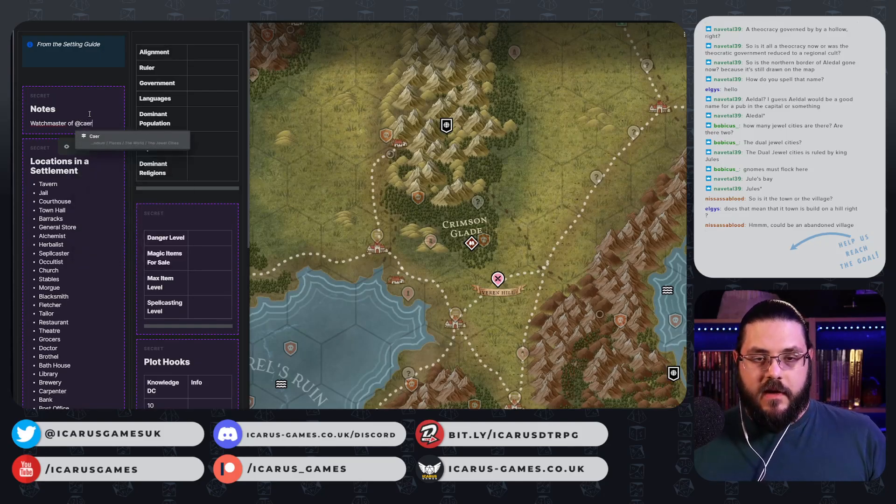
{"action": "key", "text": "Return"}
{"action": "type", "text": "believes th"}
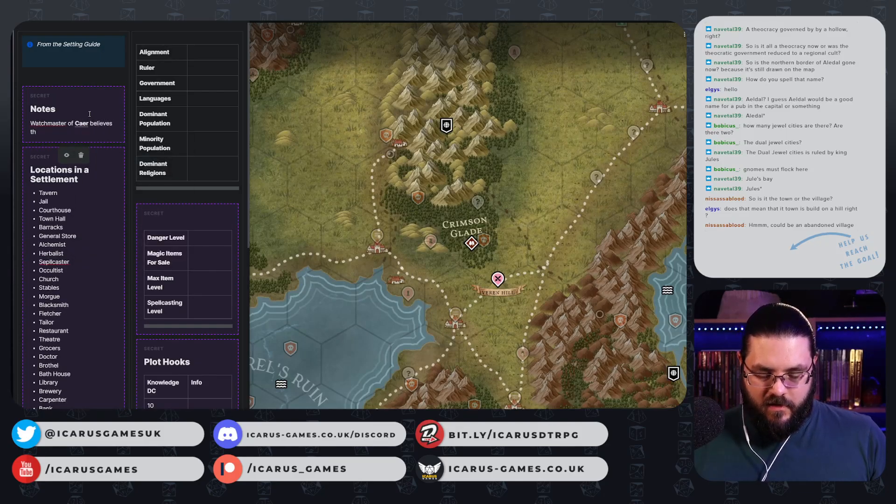
{"action": "type", "text": "at someone in Rob"}
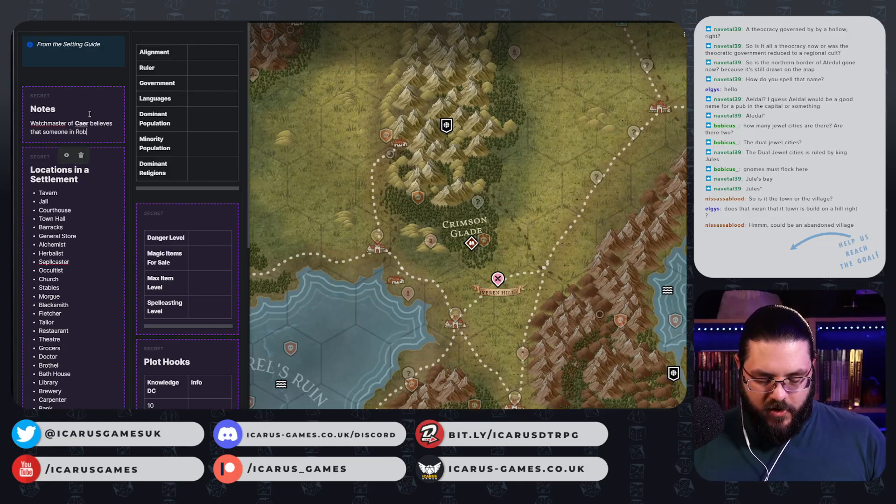
{"action": "key", "text": "BackSpace"}
{"action": "type", "text": "xb"}
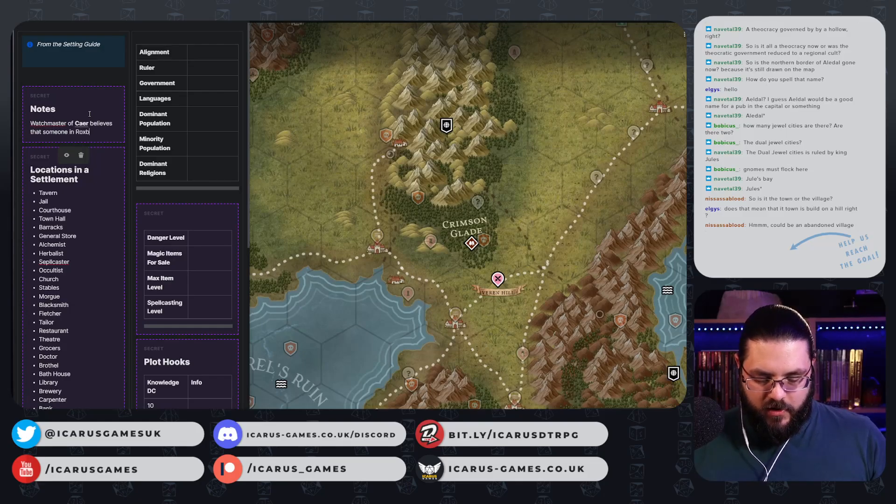
{"action": "type", "text": "urgh is respo"}
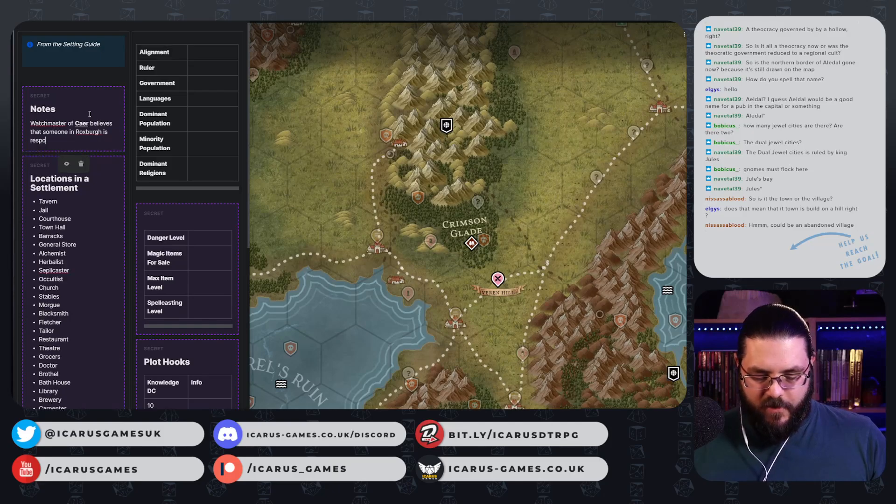
{"action": "type", "text": "nsible for"}
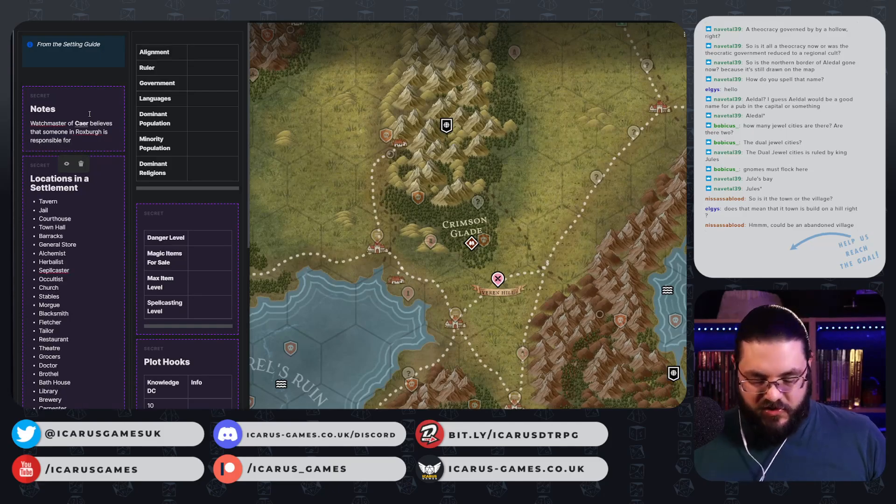
{"action": "type", "text": " stirring the ghost"}
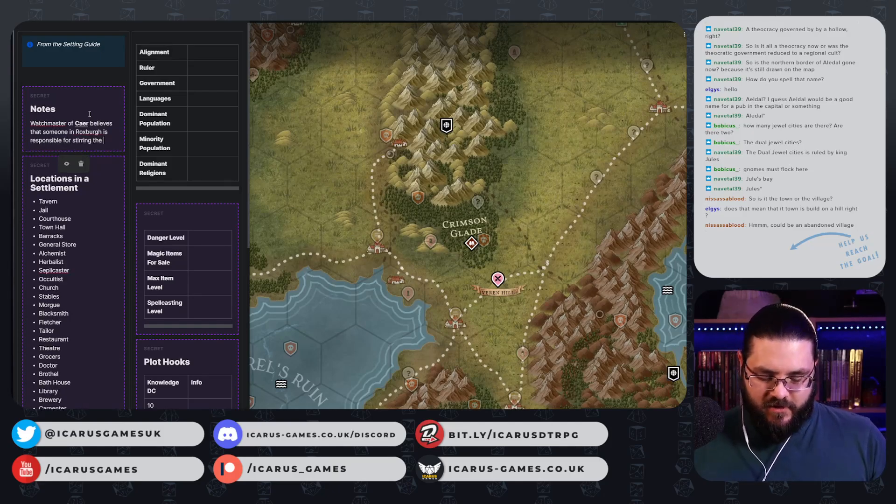
{"action": "key", "text": "BackSpace"}
{"action": "type", "text": "ts."}
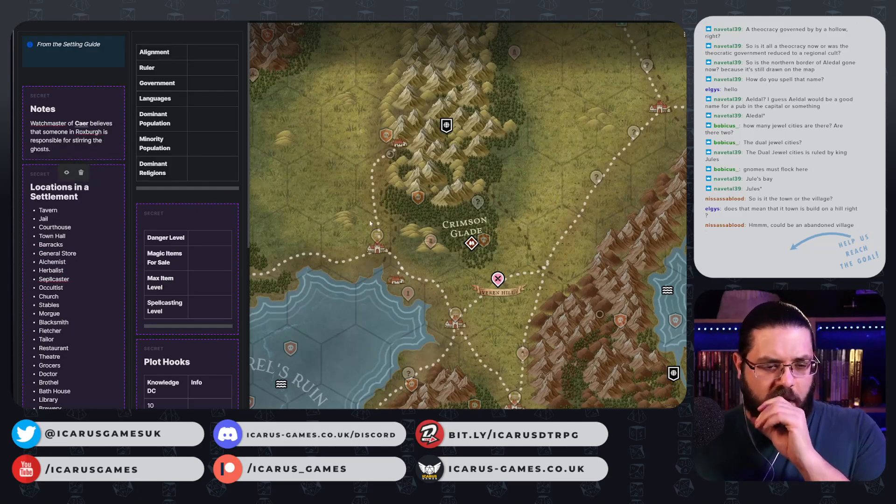
{"action": "left_click", "coordinate": [354, 216]}
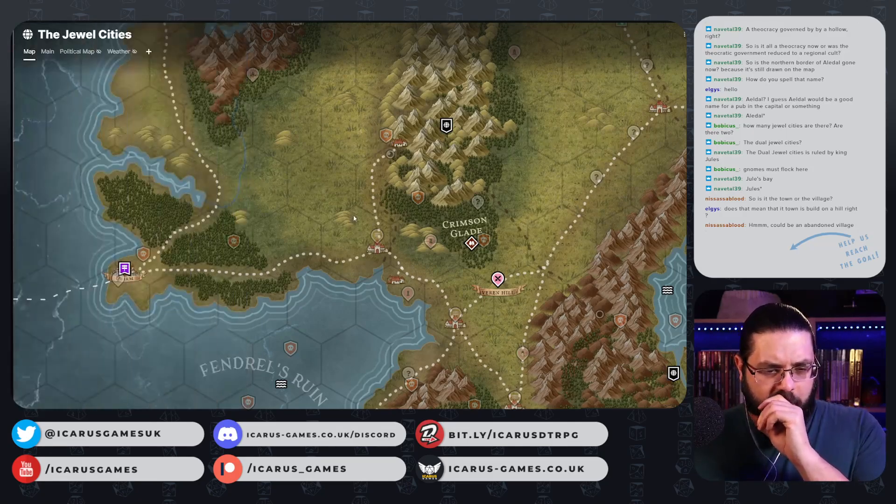
- Create a hidden 'Abandoned Village' page and pin from the Point of Interest template
{"action": "right_click", "coordinate": [398, 278]}
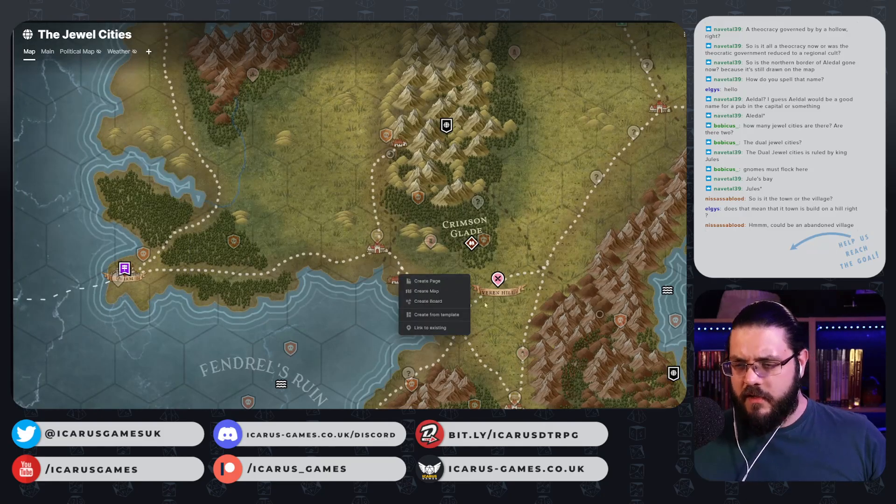
{"action": "left_click", "coordinate": [434, 315]}
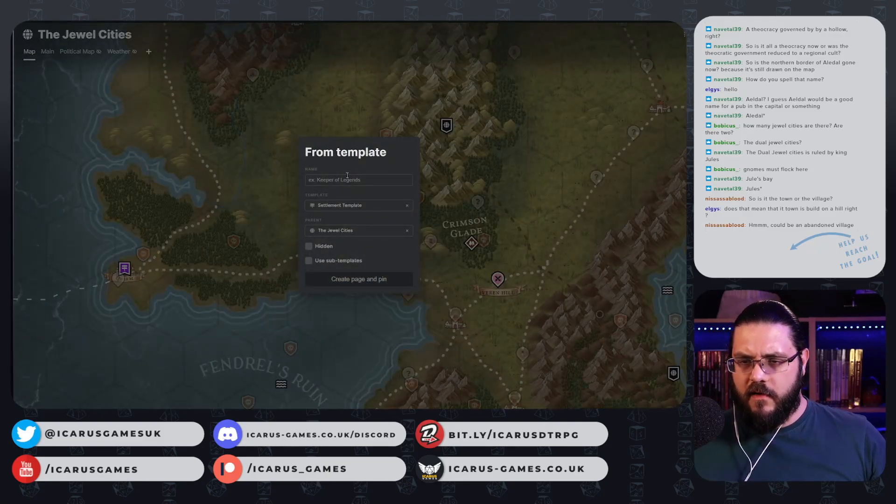
{"action": "left_click", "coordinate": [345, 205]}
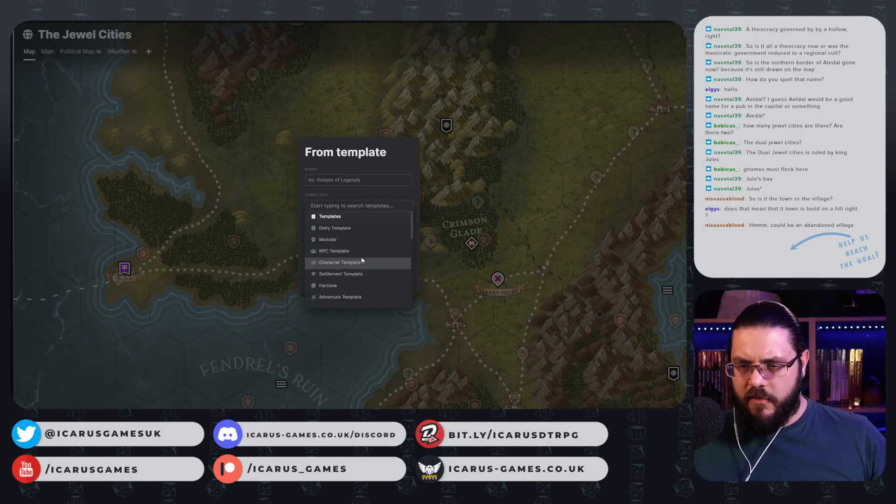
{"action": "scroll", "coordinate": [355, 259], "scroll_direction": "down", "scroll_amount": 3}
{"action": "scroll", "coordinate": [357, 268], "scroll_direction": "up", "scroll_amount": 3}
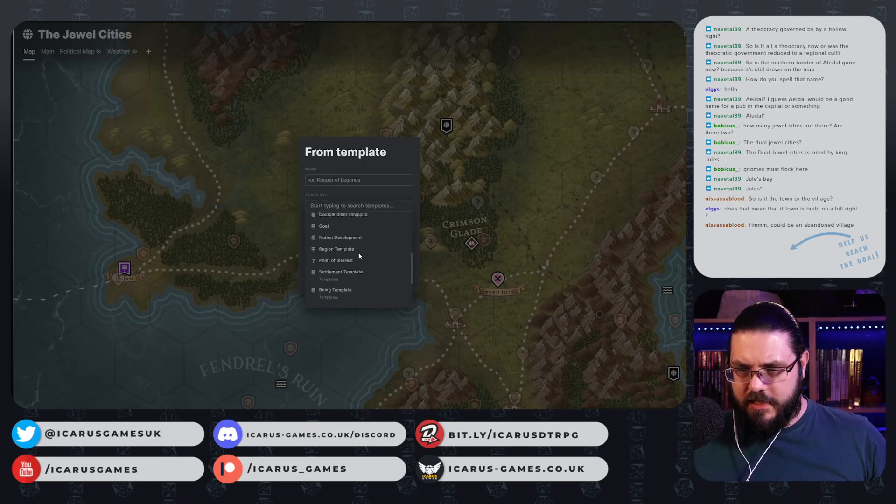
{"action": "left_click", "coordinate": [355, 286]}
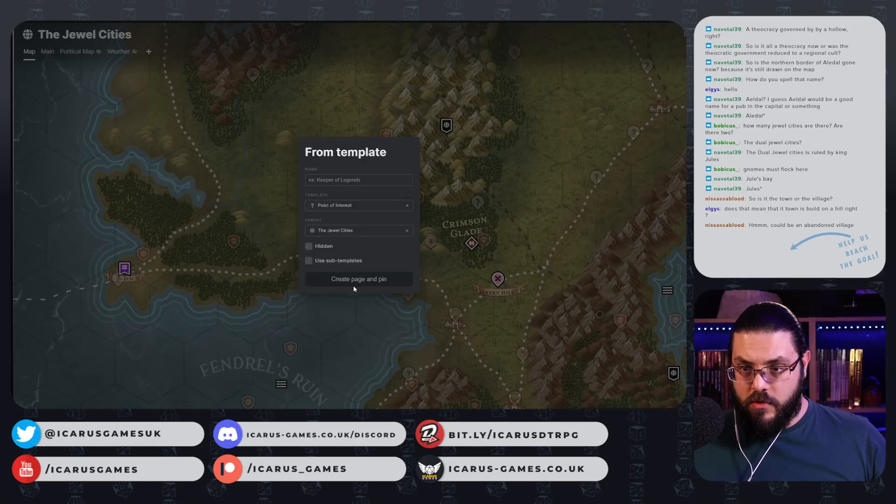
{"action": "left_click", "coordinate": [342, 179]}
{"action": "type", "text": "Abandoned "}
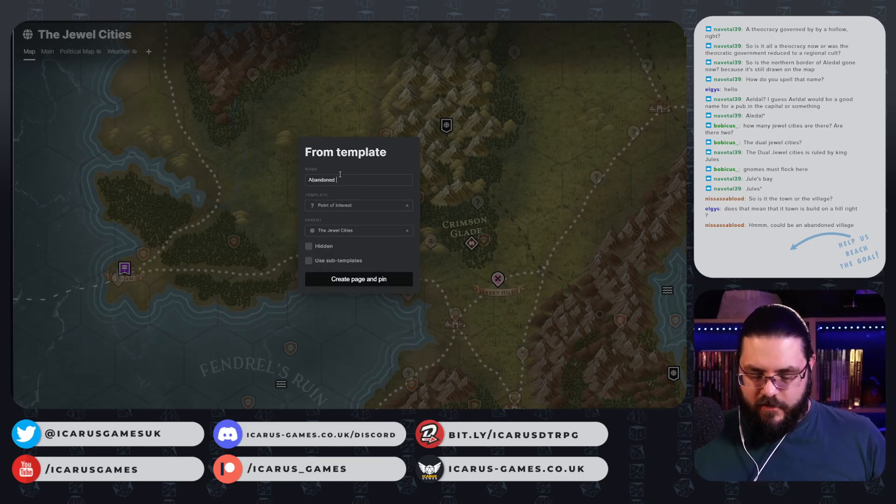
{"action": "type", "text": "Village"}
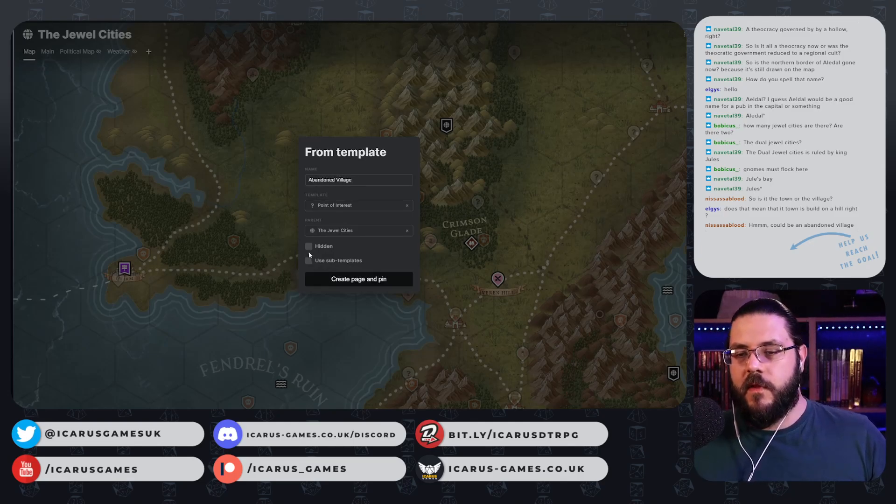
{"action": "left_click", "coordinate": [313, 246]}
{"action": "left_click", "coordinate": [373, 281]}
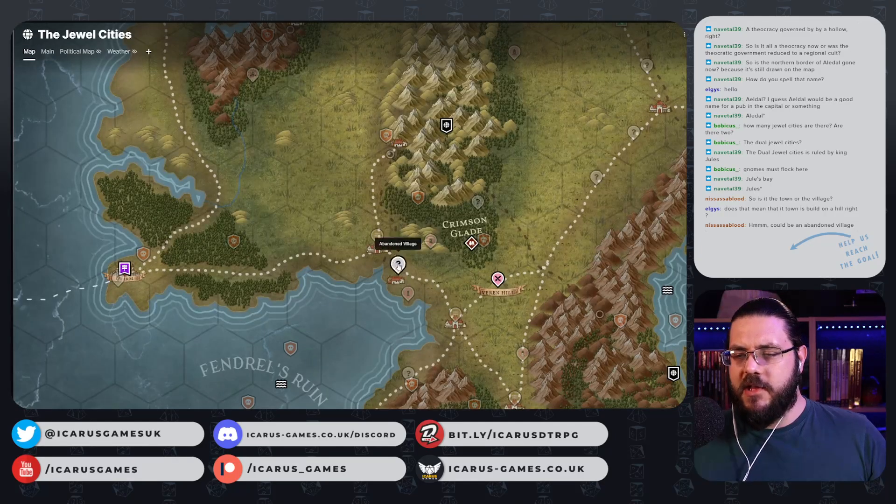
- Hide the Abandoned Village pin, colour it pink, then open its page
{"action": "right_click", "coordinate": [398, 265]}
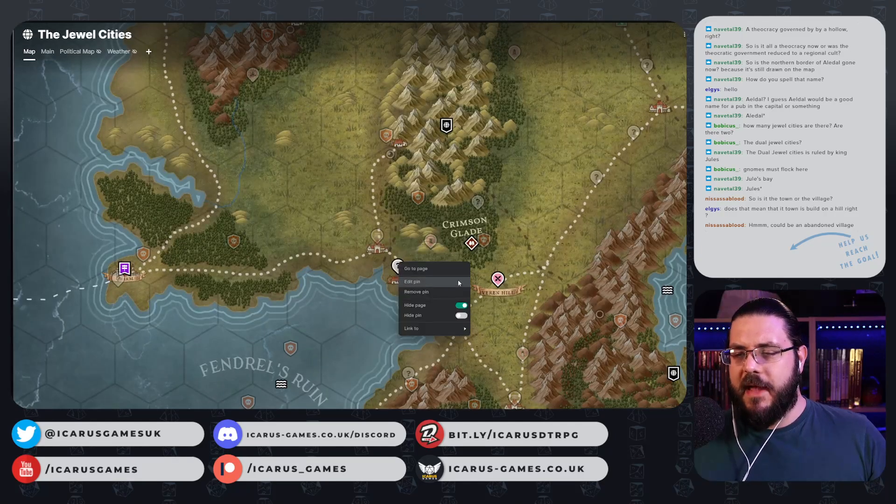
{"action": "left_click", "coordinate": [461, 306]}
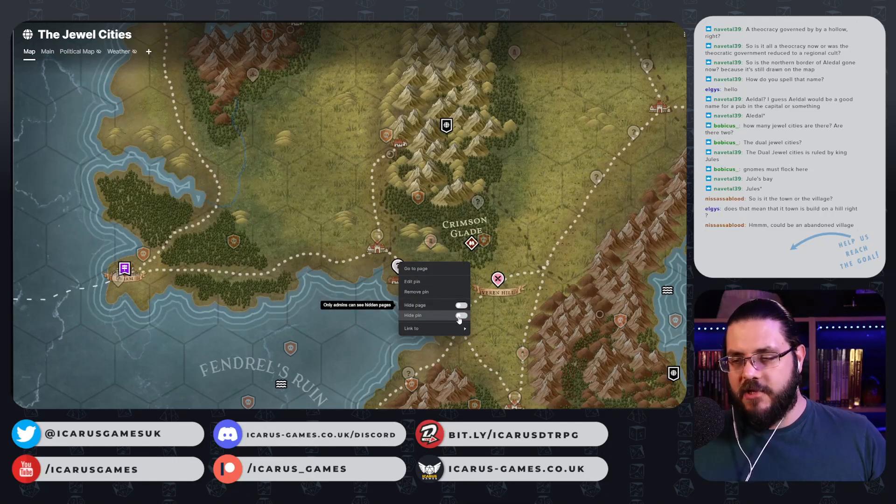
{"action": "left_click", "coordinate": [460, 316]}
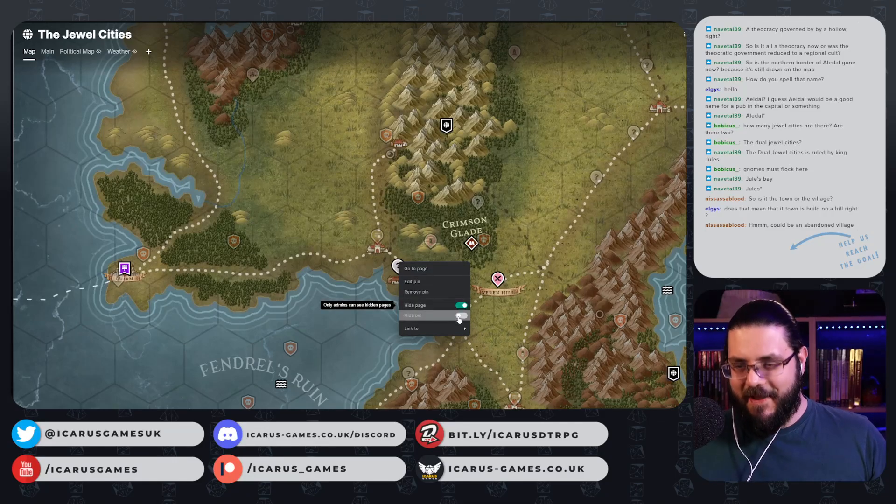
{"action": "left_click", "coordinate": [420, 282]}
{"action": "left_click", "coordinate": [669, 190]}
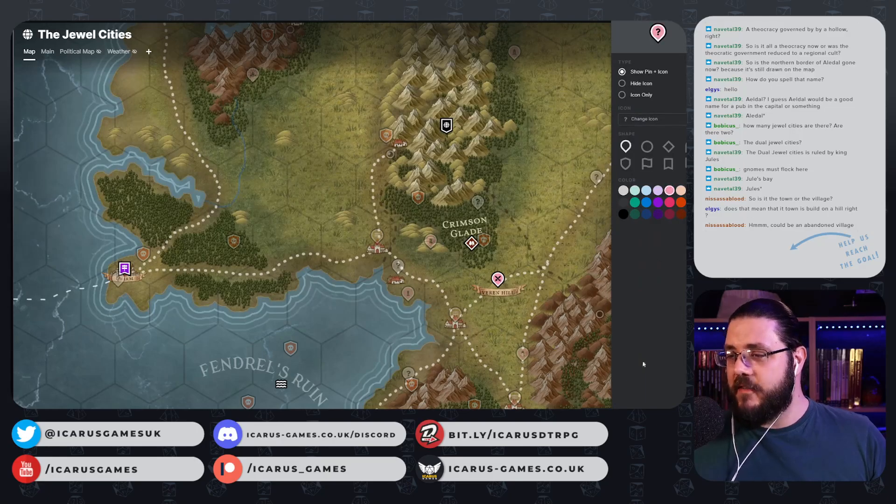
{"action": "left_click", "coordinate": [370, 239]}
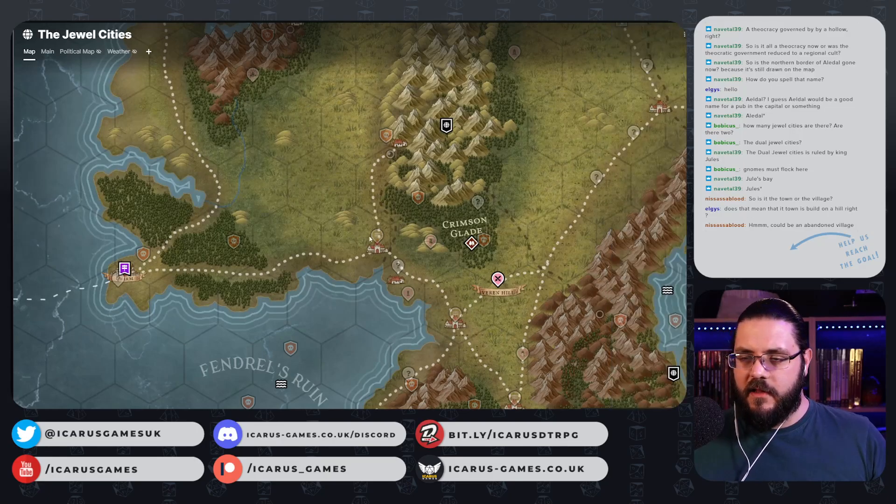
{"action": "left_click", "coordinate": [398, 267]}
{"action": "left_click", "coordinate": [84, 89]}
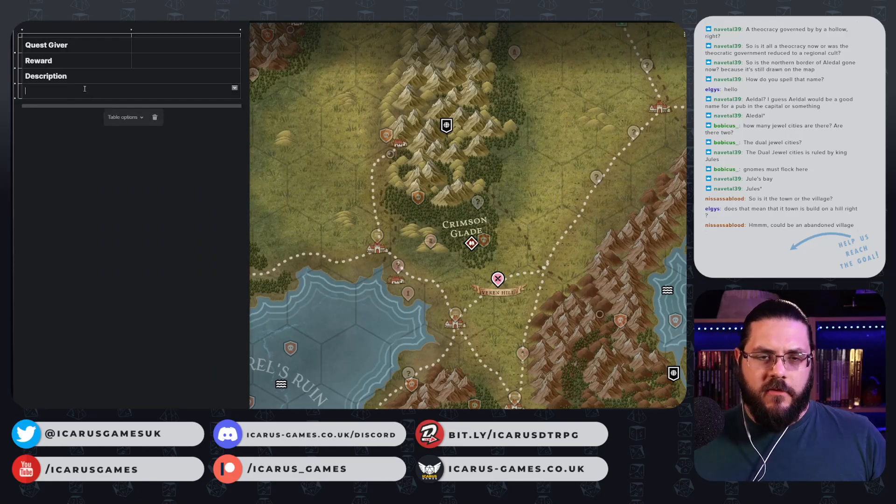
{"action": "type", "text": "/se"}
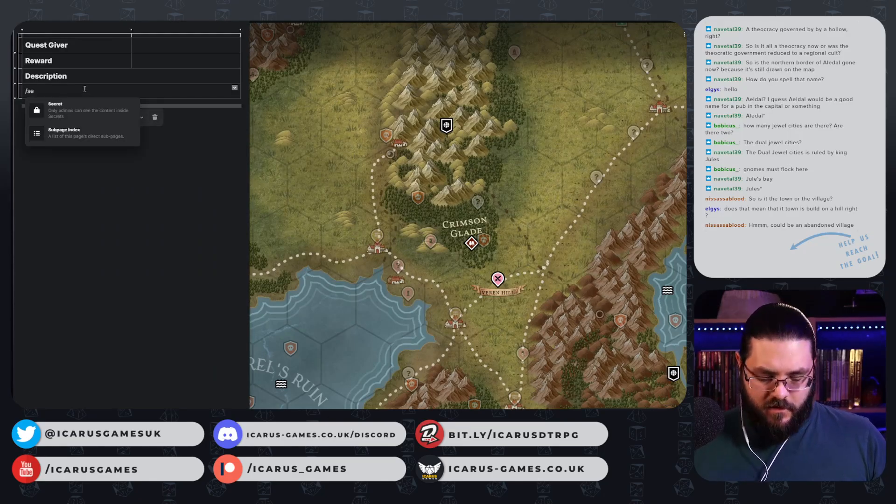
{"action": "key", "text": "Return"}
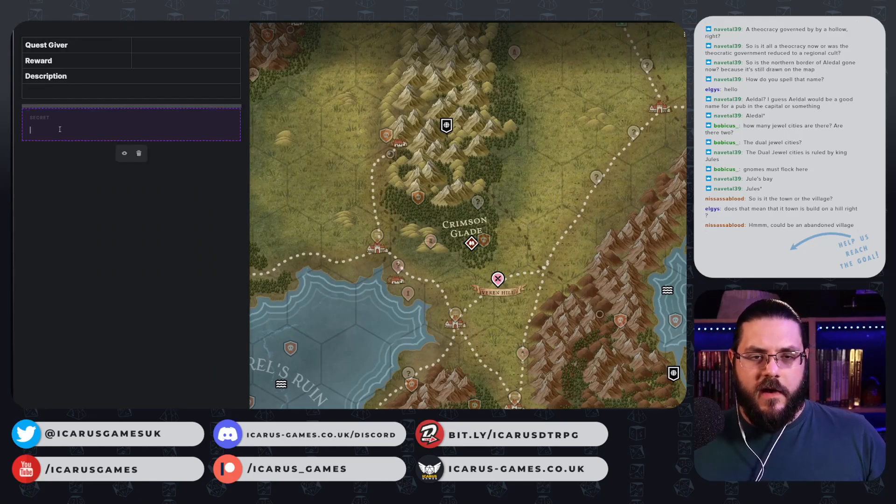
{"action": "type", "text": "Abandoned"}
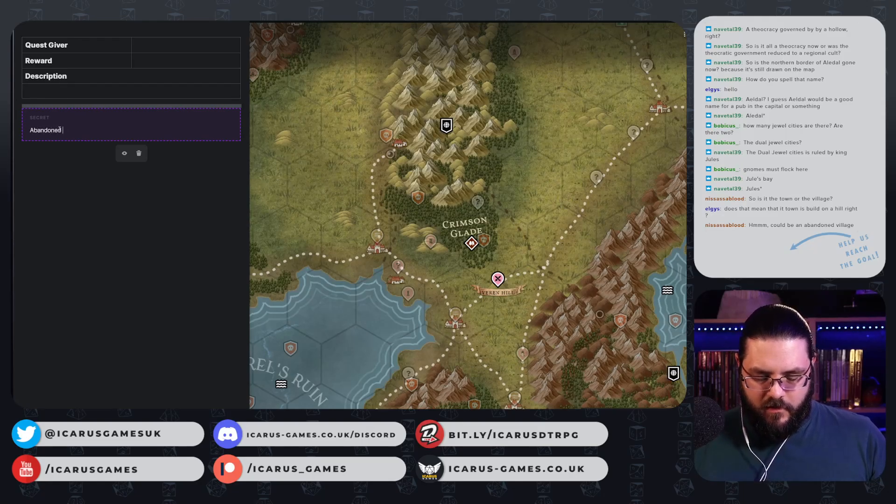
{"action": "type", "text": " due to"}
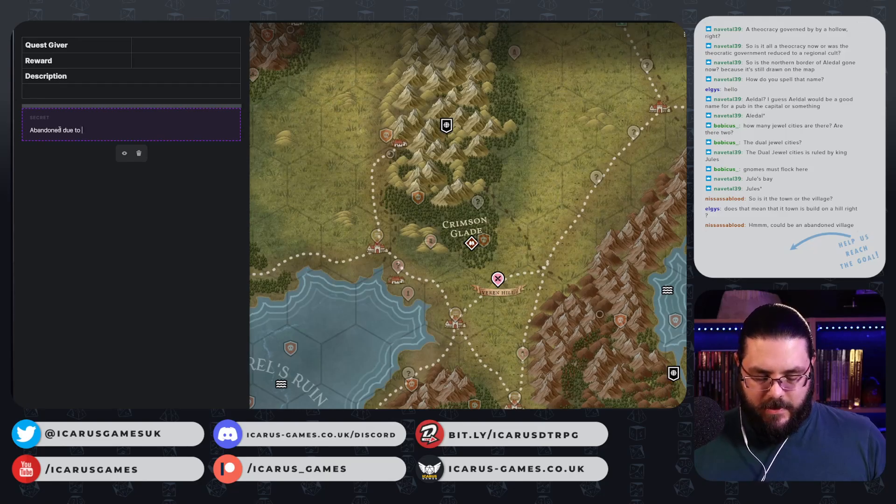
{"action": "type", "text": " gh"}
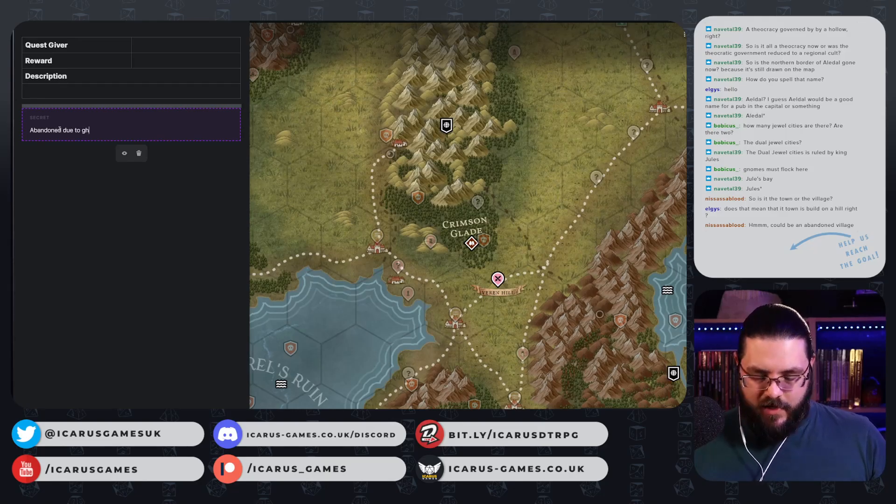
{"action": "type", "text": "iostly activity"}
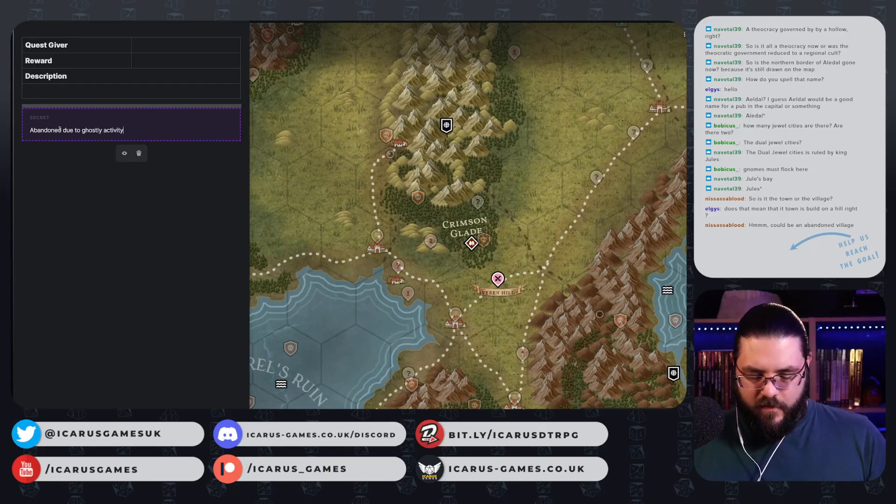
{"action": "type", "text": " from @fend"}
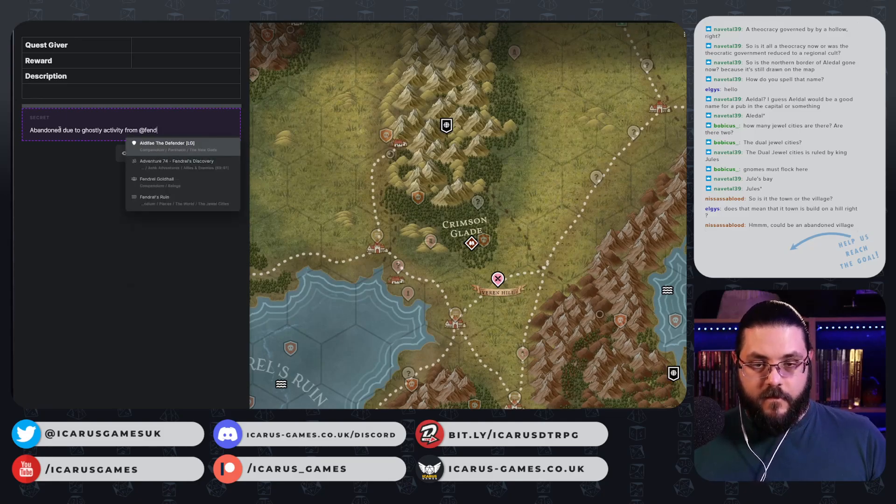
{"action": "key", "text": "Down"}
{"action": "key", "text": "Down"}
{"action": "key", "text": "Down"}
{"action": "key", "text": "Return"}
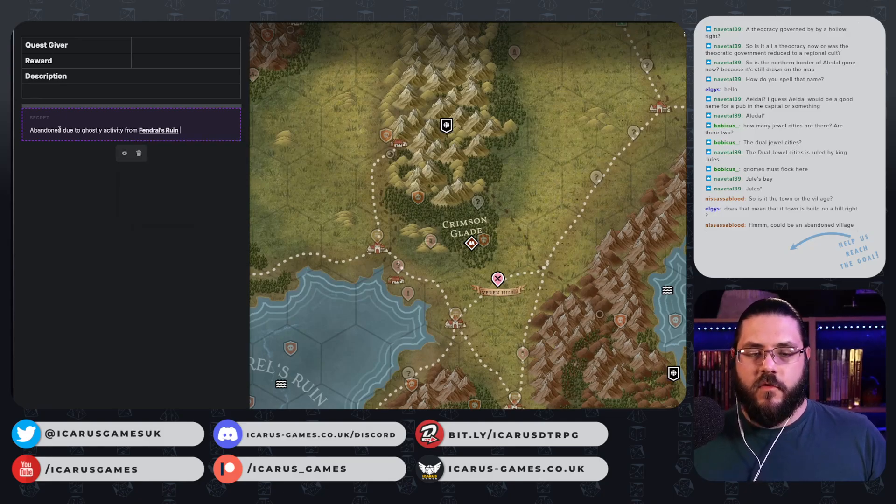
{"action": "left_click", "coordinate": [364, 266]}
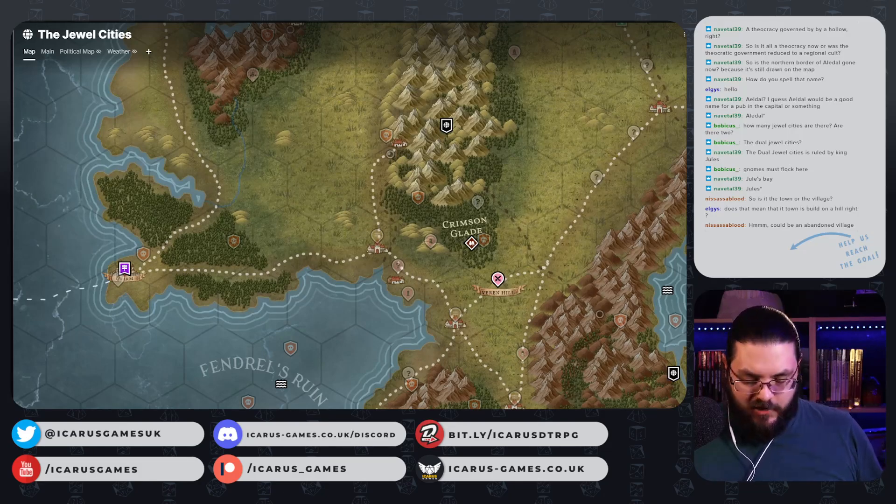
{"action": "key", "text": "ctrl+t"}
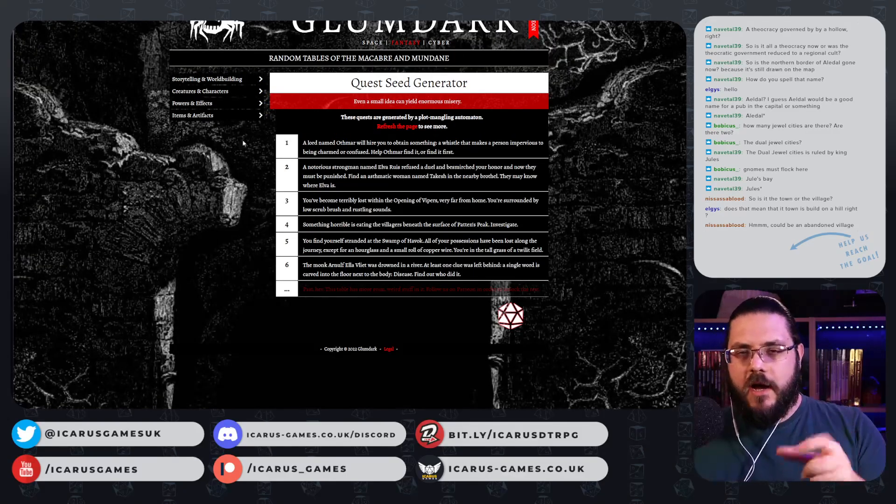
- Roll Glumdark's Travel Encounters d20 twice, landing on the strange healing pond, then return to the map
{"action": "left_click", "coordinate": [198, 80]}
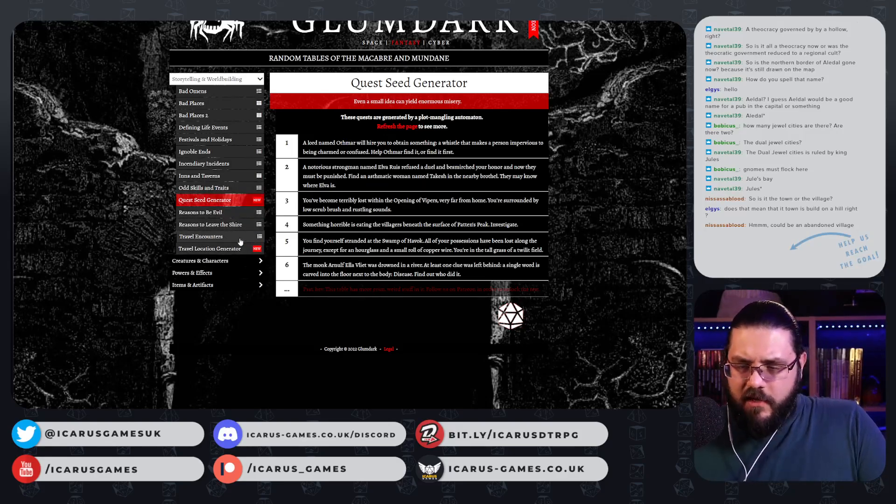
{"action": "left_click", "coordinate": [217, 238]}
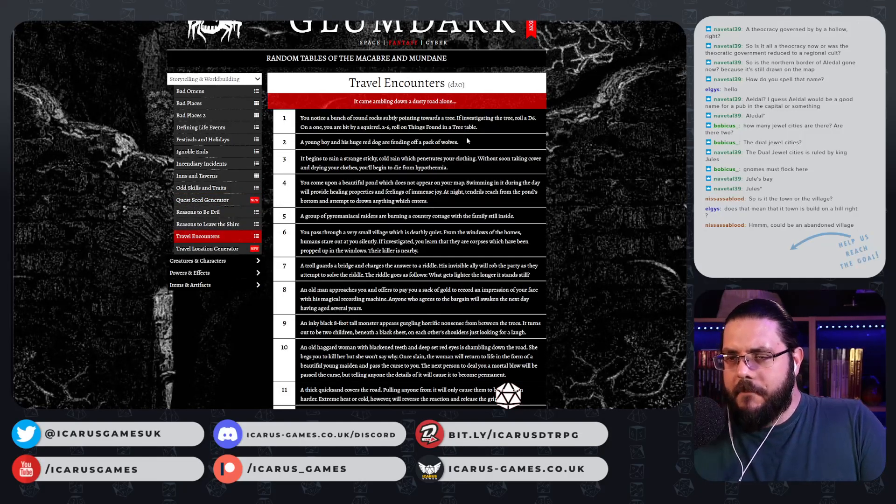
{"action": "scroll", "coordinate": [440, 139], "scroll_direction": "down", "scroll_amount": 6}
{"action": "scroll", "coordinate": [438, 124], "scroll_direction": "up", "scroll_amount": 6}
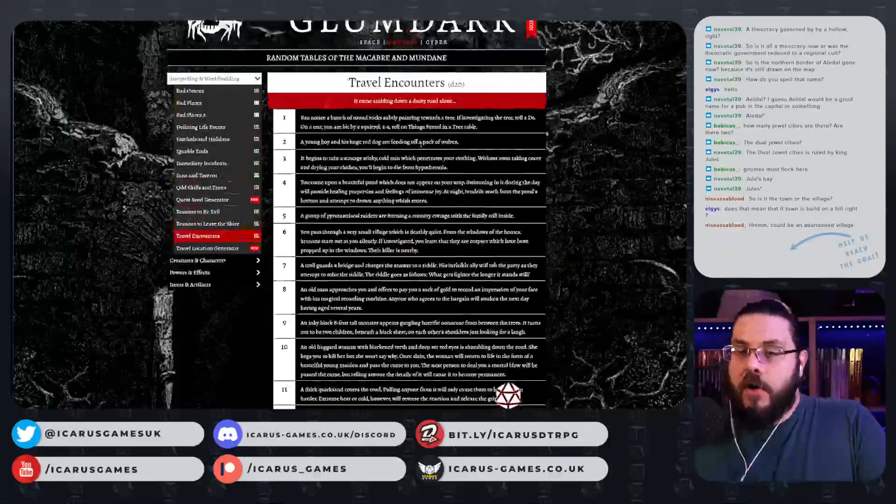
{"action": "left_click", "coordinate": [508, 394]}
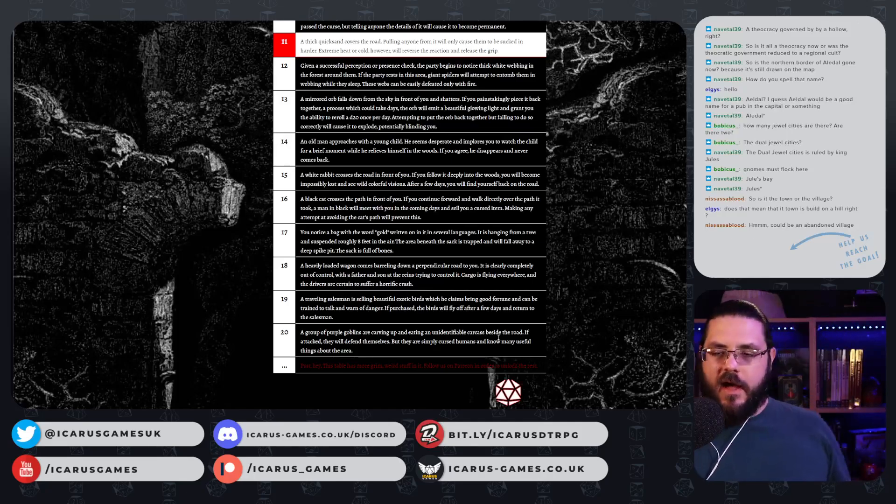
{"action": "left_click", "coordinate": [513, 392]}
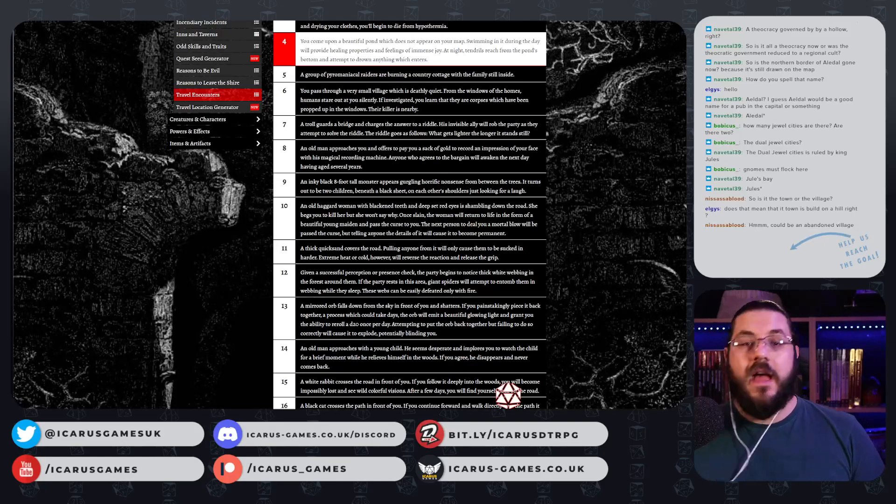
{"action": "key", "text": "ctrl+Tab"}
- Create a hidden 'Death for Life Pool' page from a template, pinned at this map spot
{"action": "scroll", "coordinate": [330, 222], "scroll_direction": "up", "scroll_amount": 2}
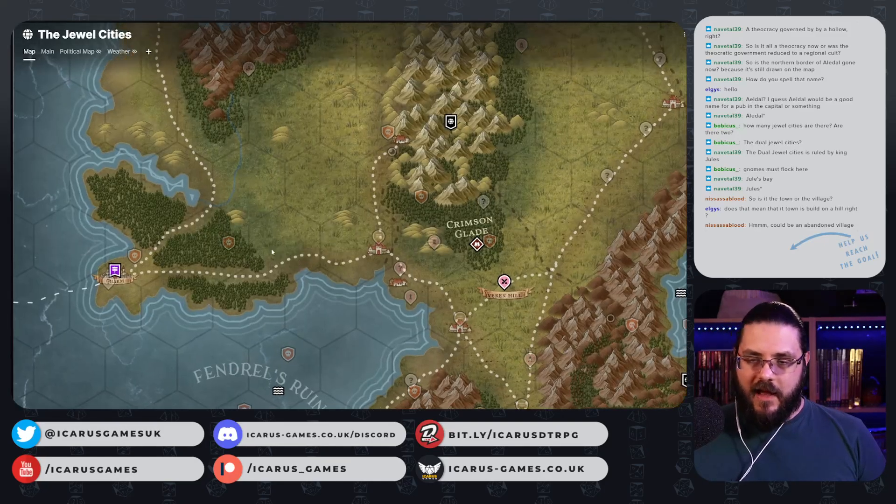
{"action": "scroll", "coordinate": [270, 261], "scroll_direction": "up", "scroll_amount": 1}
{"action": "right_click", "coordinate": [275, 241]}
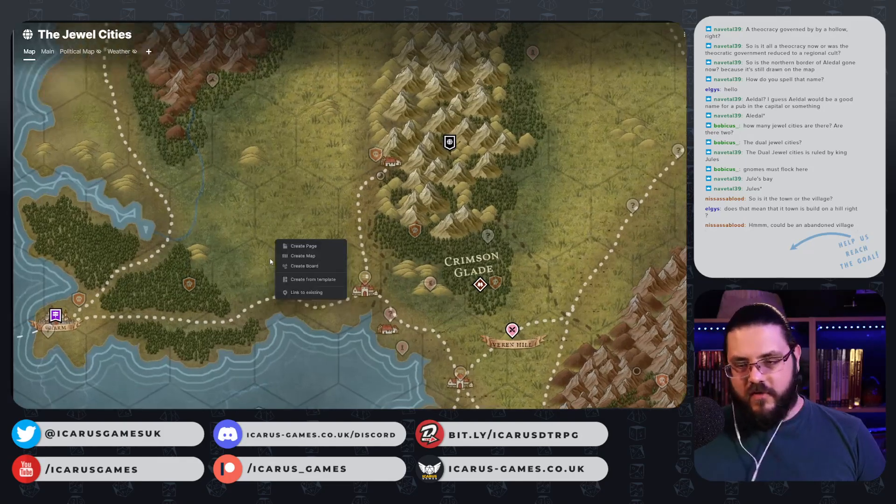
{"action": "left_click", "coordinate": [250, 265]}
{"action": "right_click", "coordinate": [253, 267]}
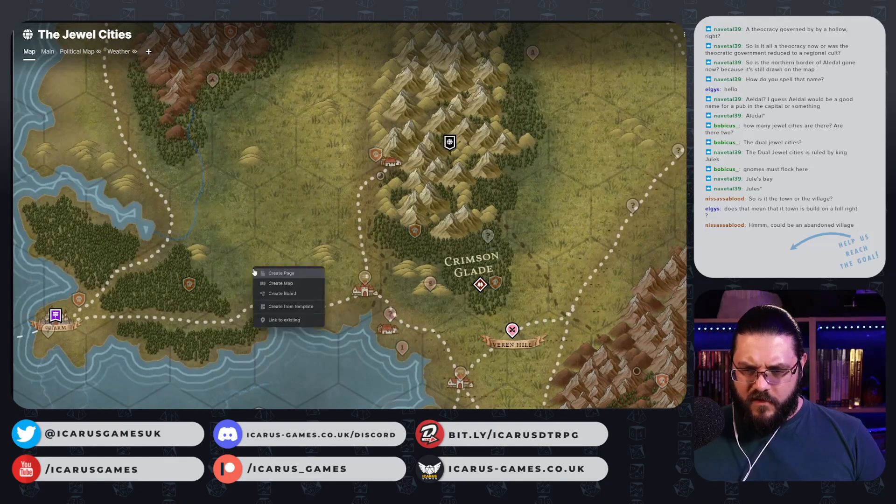
{"action": "left_click", "coordinate": [282, 274]}
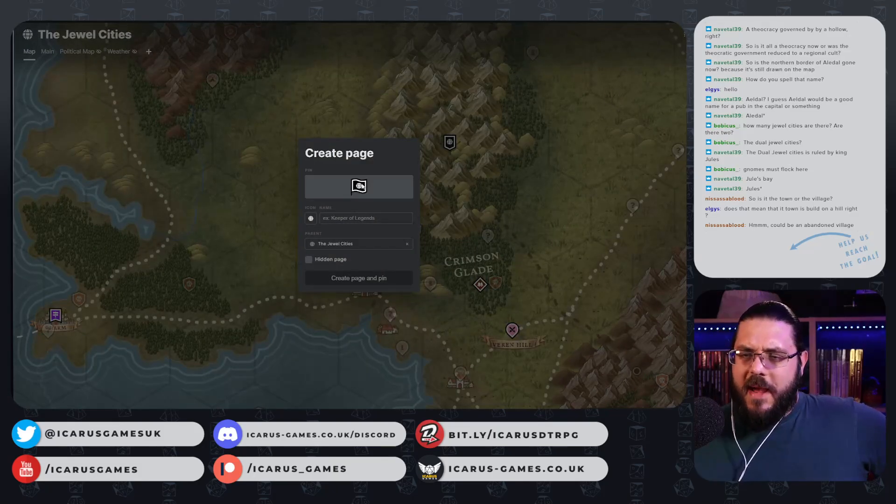
{"action": "left_click", "coordinate": [357, 186]}
{"action": "left_click", "coordinate": [233, 262]}
{"action": "right_click", "coordinate": [247, 275]}
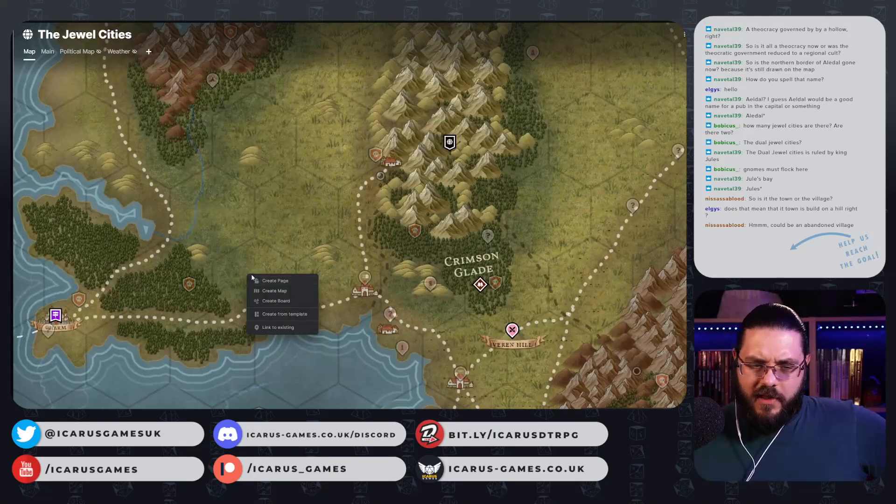
{"action": "left_click", "coordinate": [294, 314]}
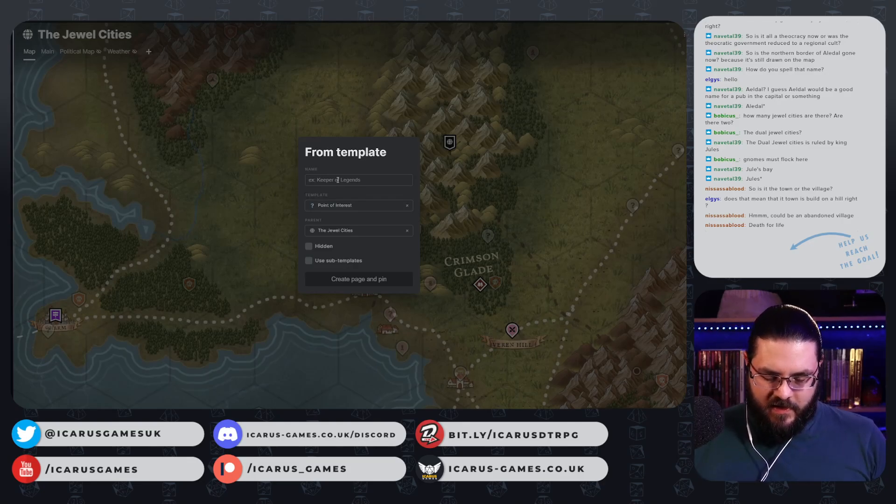
{"action": "type", "text": "Death for Life "}
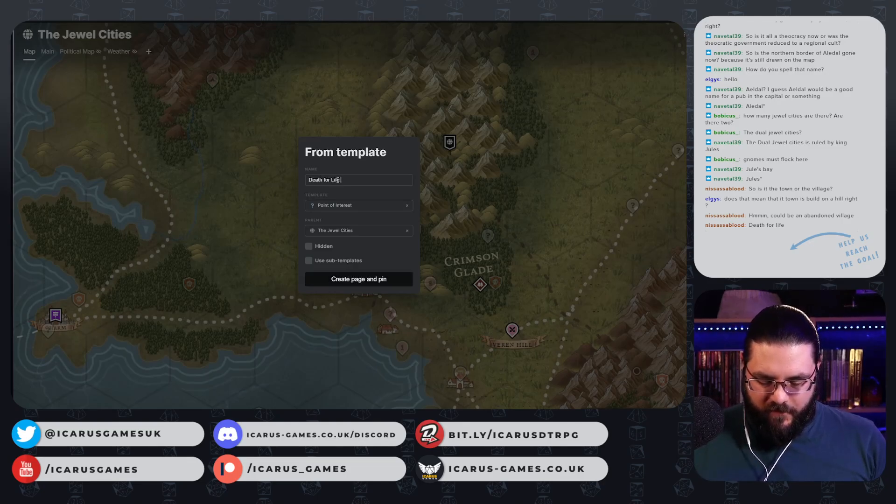
{"action": "type", "text": "Pool"}
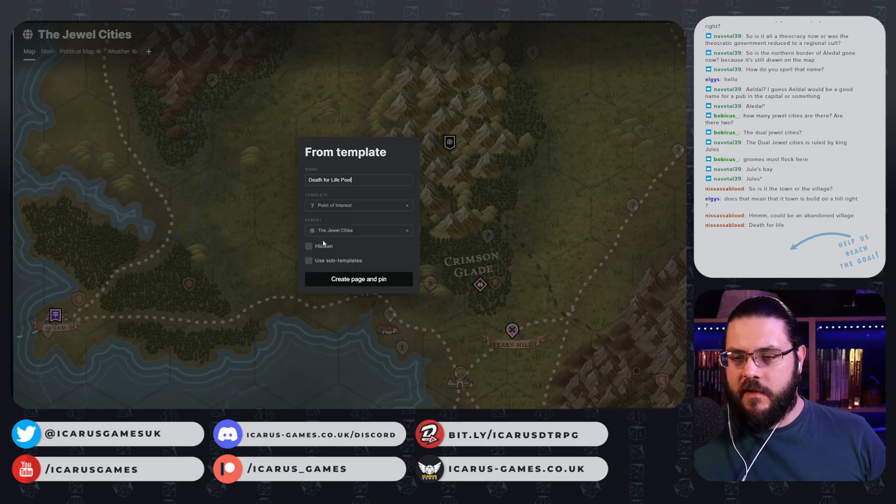
{"action": "left_click", "coordinate": [308, 246]}
{"action": "left_click", "coordinate": [392, 279]}
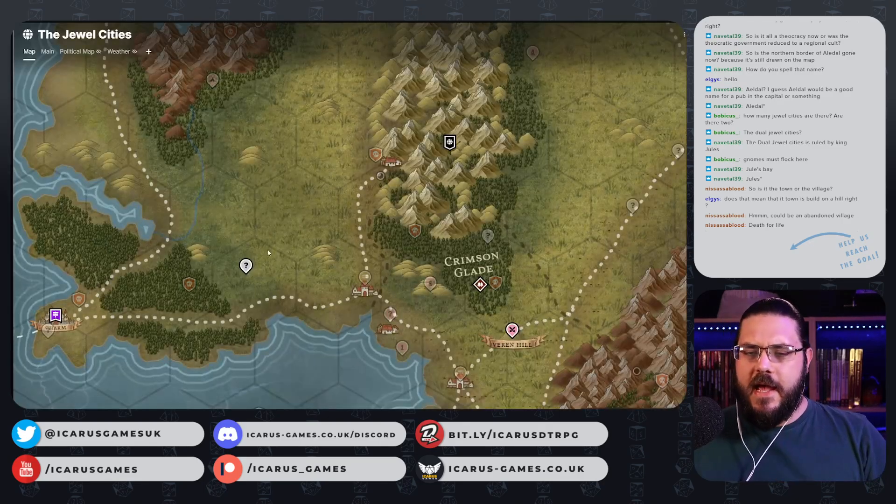
- Hide the new pin from players and color it pink
{"action": "right_click", "coordinate": [244, 268]}
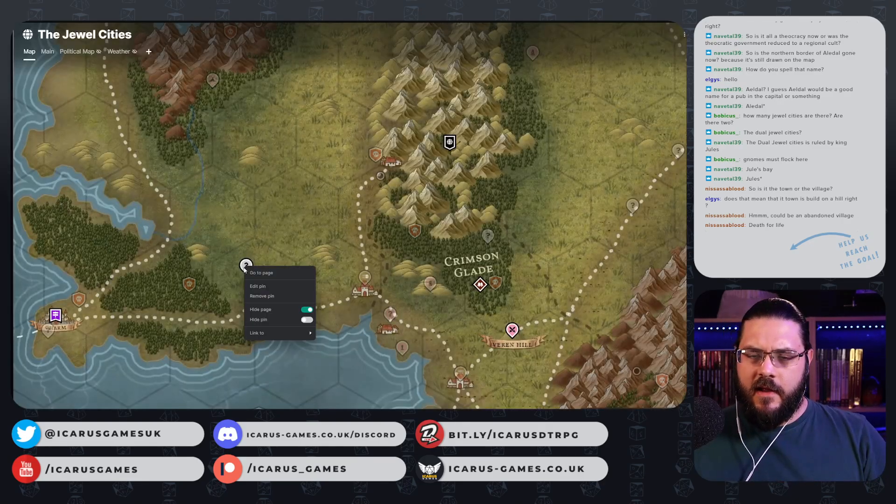
{"action": "left_click", "coordinate": [306, 320]}
{"action": "right_click", "coordinate": [247, 270]}
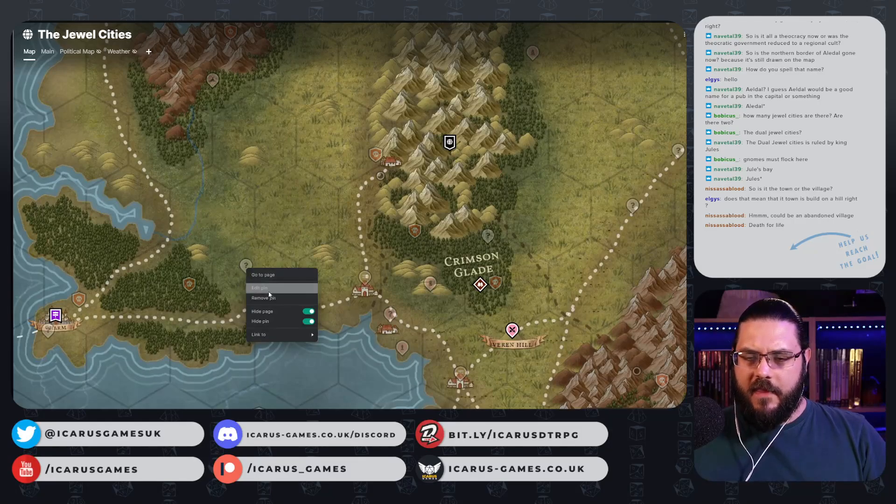
{"action": "left_click", "coordinate": [259, 288]}
{"action": "left_click", "coordinate": [669, 189]}
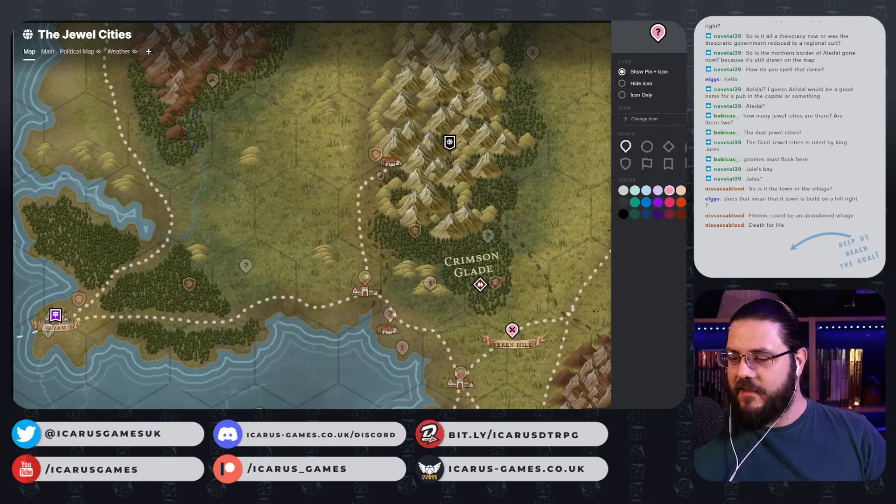
{"action": "left_click", "coordinate": [294, 251]}
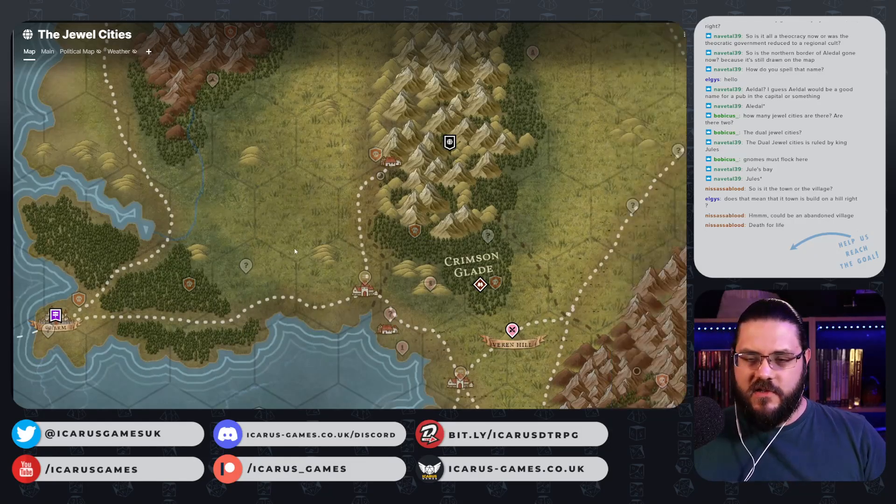
- Open the question-mark pin's quest notes and copy row 4's pond encounter from Travel Encounters
{"action": "left_click", "coordinate": [247, 264]}
{"action": "key", "text": "ctrl+Tab"}
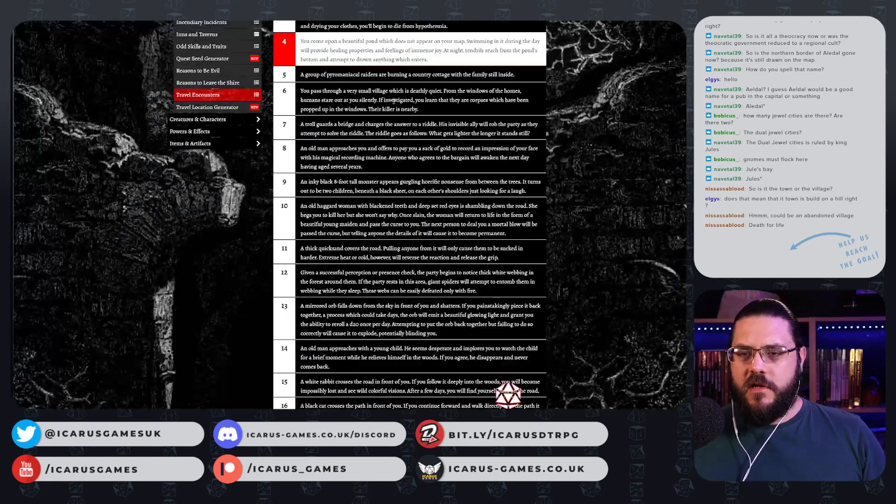
{"action": "left_click_drag", "start_coordinate": [443, 61], "coordinate": [300, 41]}
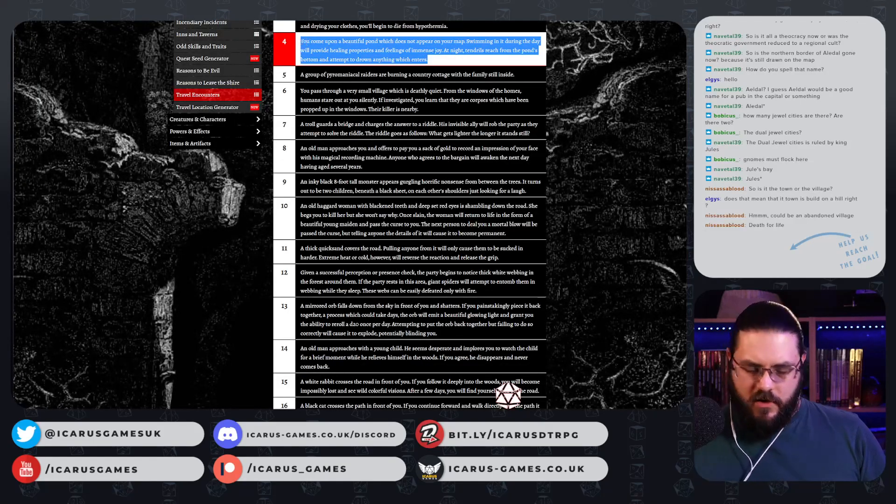
{"action": "key", "text": "ctrl+Tab"}
- Paste the pond encounter into Description, adding the life-essence-from-the-killed twist for daytime visitors
{"action": "left_click", "coordinate": [87, 92]}
{"action": "type", "text": "You come upon a beautiful pond which does not appear on your map. Swimming in it during the day will provide healing properties and feelings of immense joy. At night, tendrils reach from the pond's bottom and attempt to drown anything which enters."}
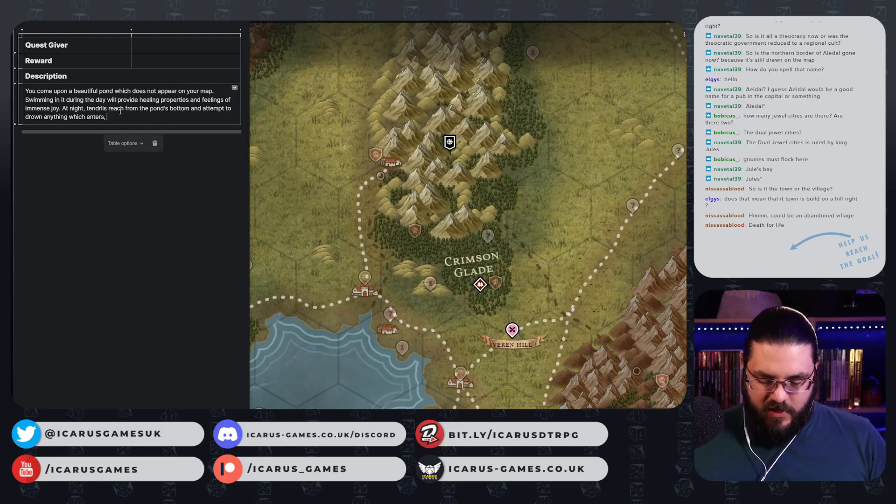
{"action": "key", "text": "BackSpace"}
{"action": "type", "text": ", using the life"}
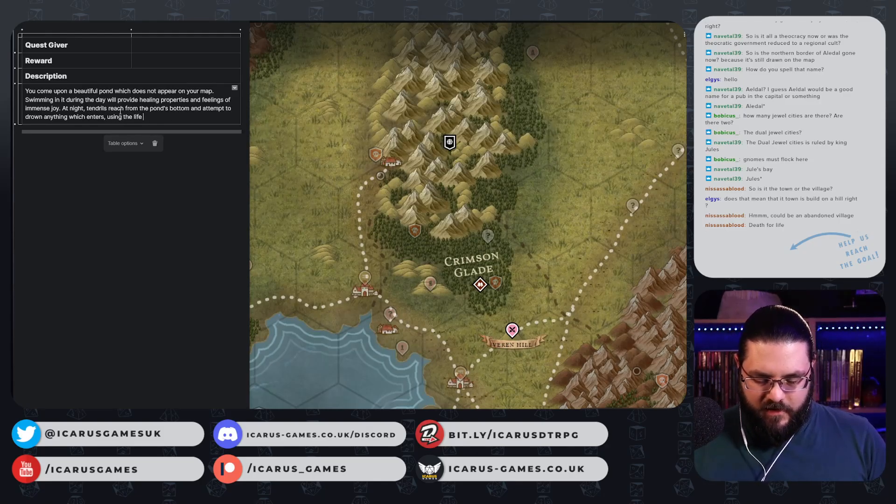
{"action": "type", "text": " essance from th"}
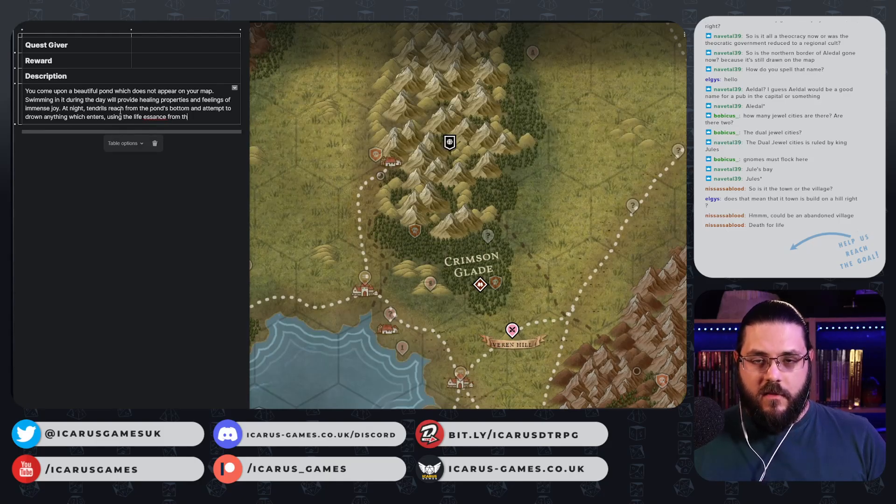
{"action": "type", "text": "ose k"}
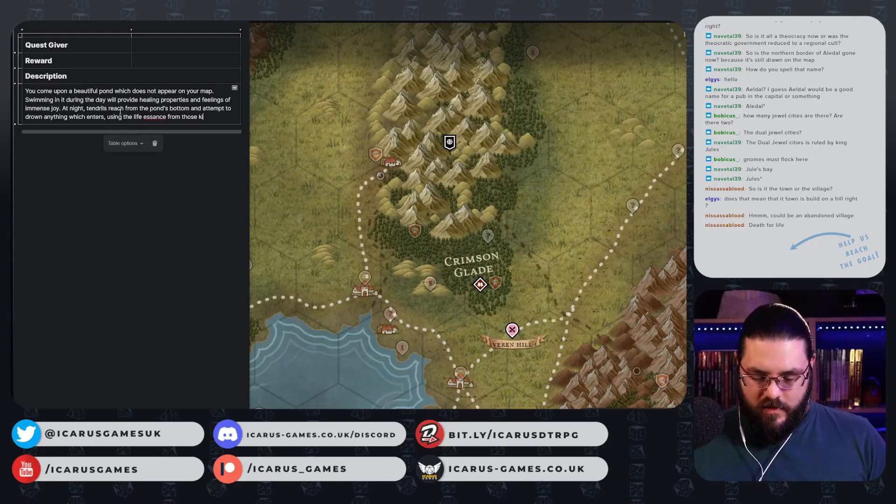
{"action": "type", "text": "illed on tho"}
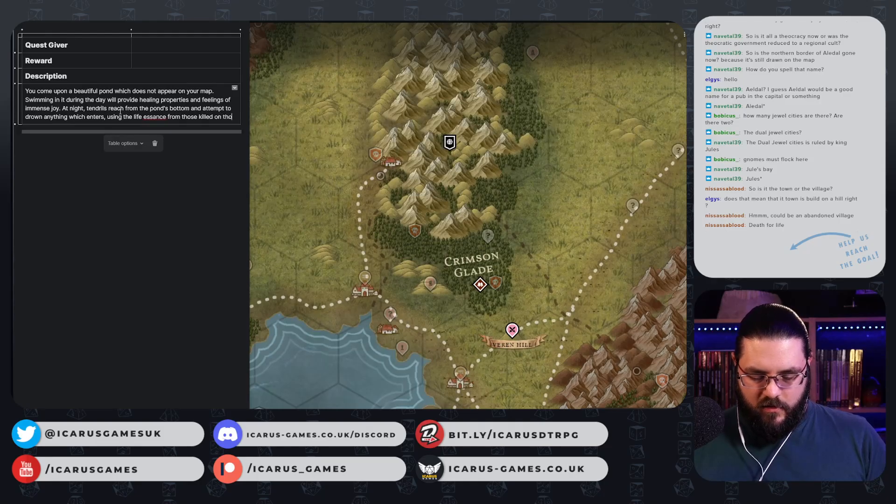
{"action": "type", "text": "se that enter during the day."}
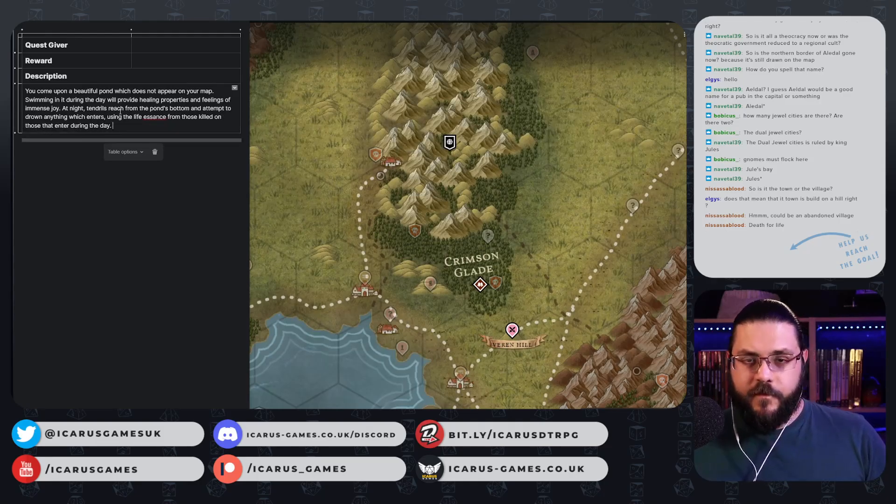
{"action": "double_click", "coordinate": [154, 117]}
{"action": "type", "text": "essence"}
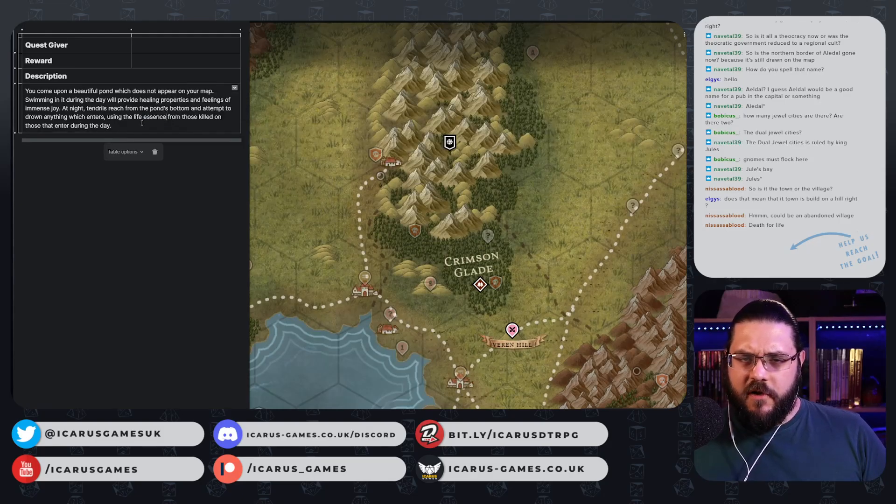
- Add 'Some kind of fey angle' on a new line and close the quest notes
{"action": "left_click", "coordinate": [137, 124]}
{"action": "key", "text": "Return"}
{"action": "type", "text": "Som"}
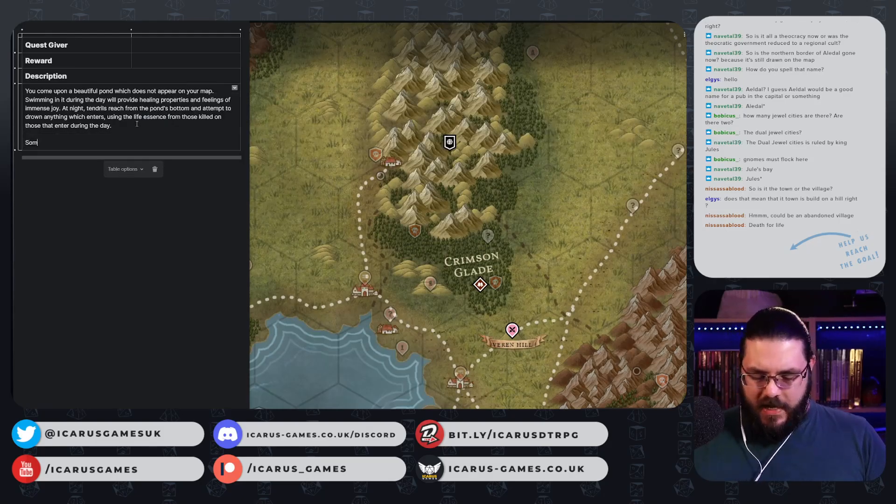
{"action": "type", "text": "e kind of fey "}
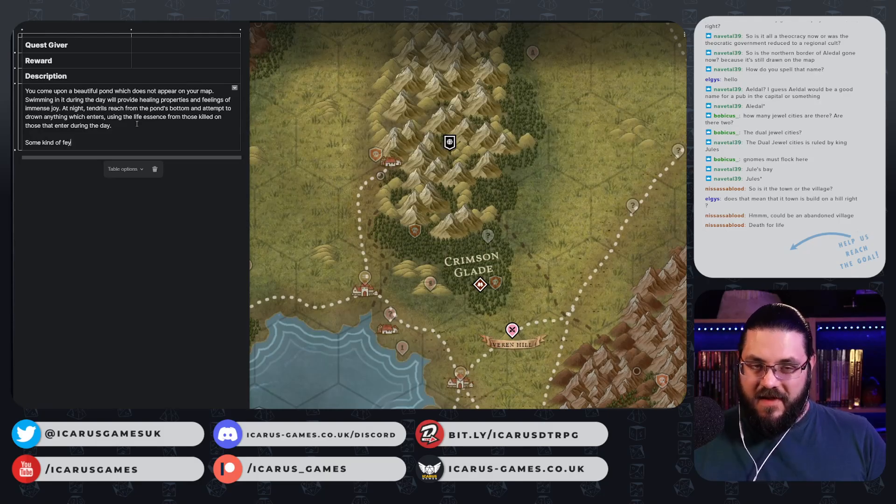
{"action": "type", "text": "ang"}
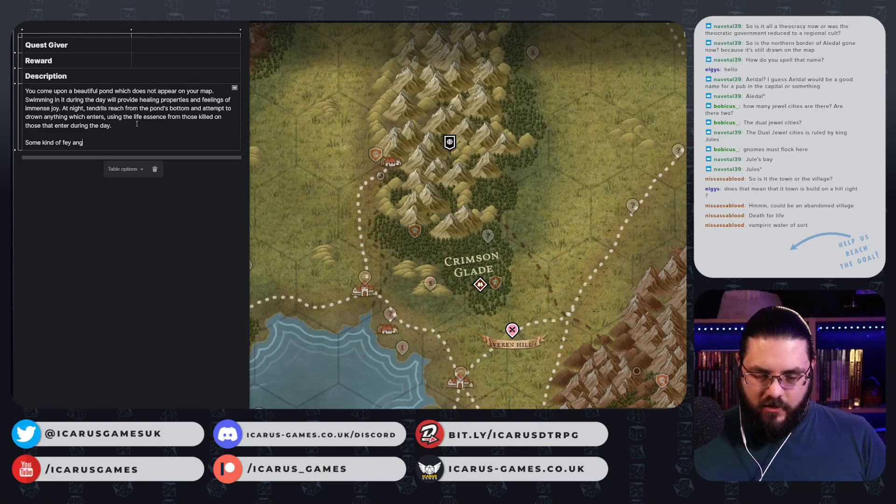
{"action": "type", "text": "le"}
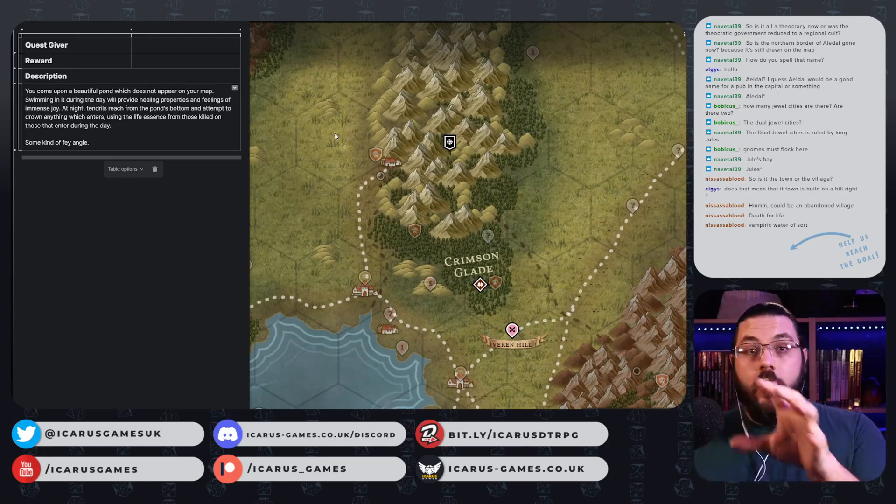
{"action": "left_click", "coordinate": [330, 153]}
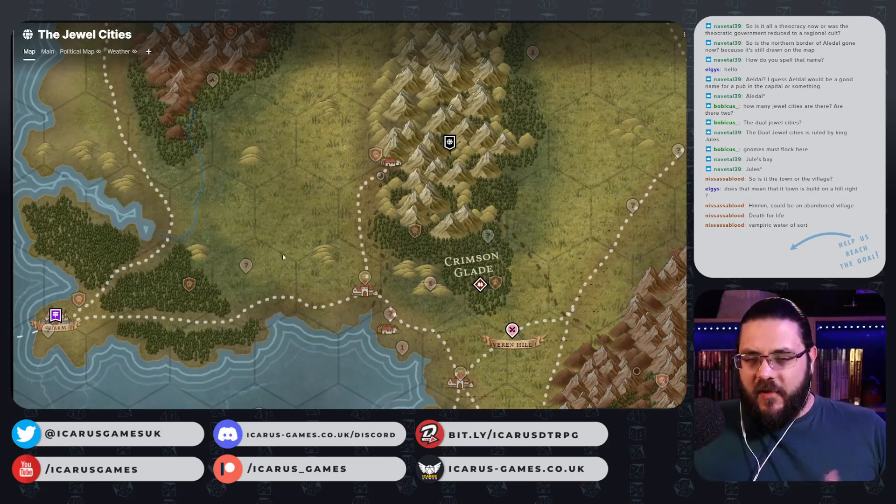
- Pan the Jewel Cities map south to show more of the bay, then open a new browser tab
{"action": "left_click_drag", "start_coordinate": [278, 273], "coordinate": [291, 215]}
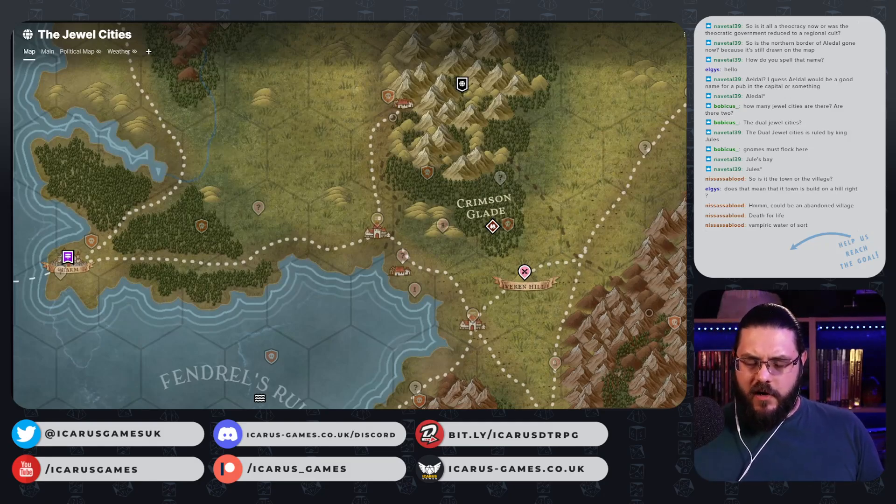
{"action": "key", "text": "ctrl+t"}
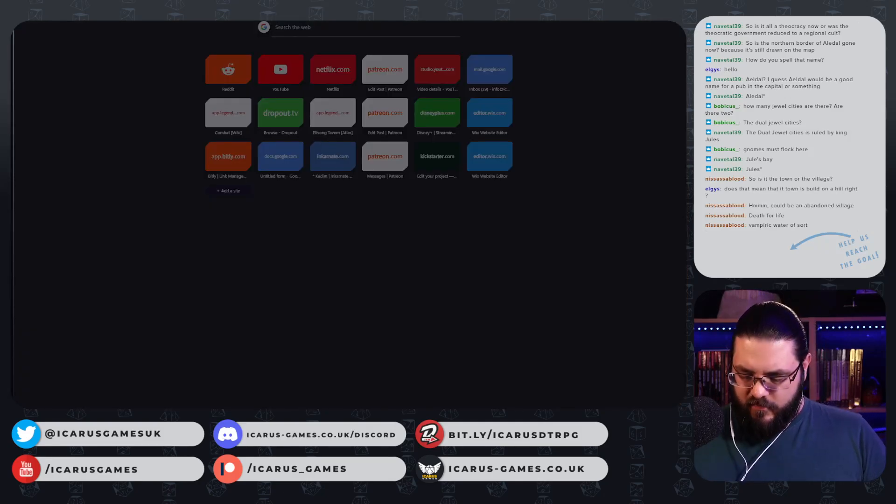
- Load Archives of Nethys, open Game Mastery > Creatures and browse the list before returning to the map
{"action": "key", "text": "Return"}
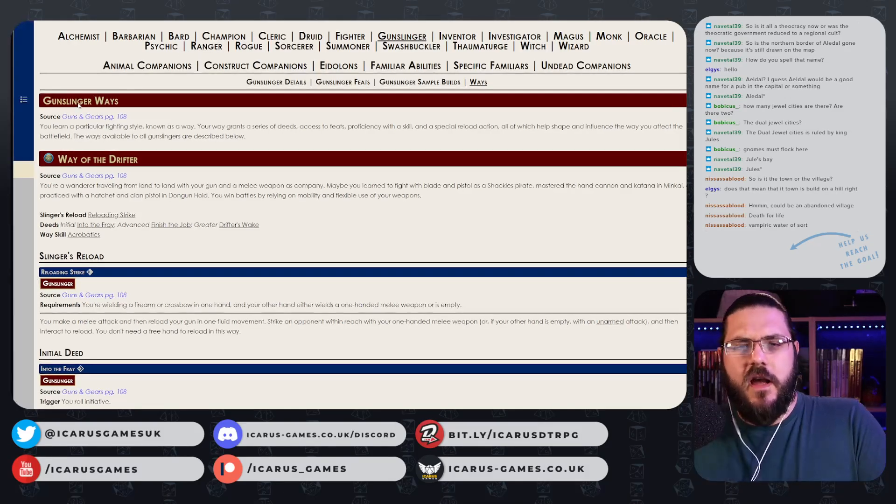
{"action": "mouse_move", "coordinate": [24, 100]}
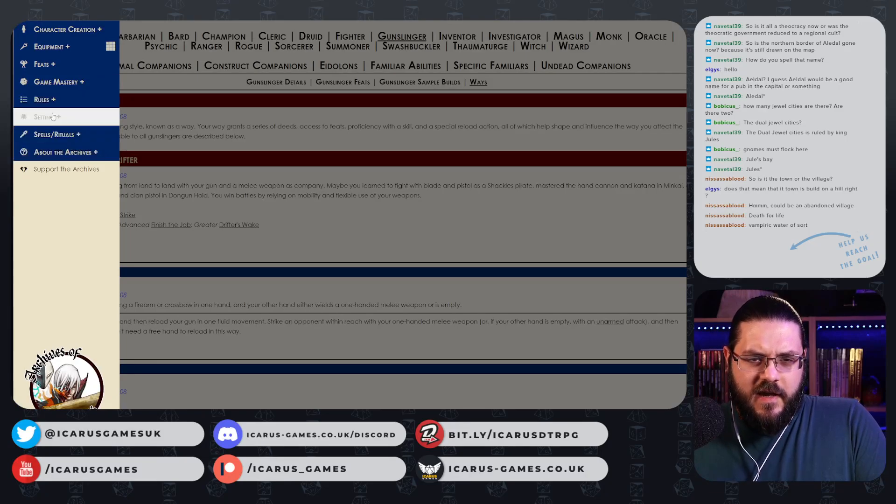
{"action": "left_click", "coordinate": [51, 99]}
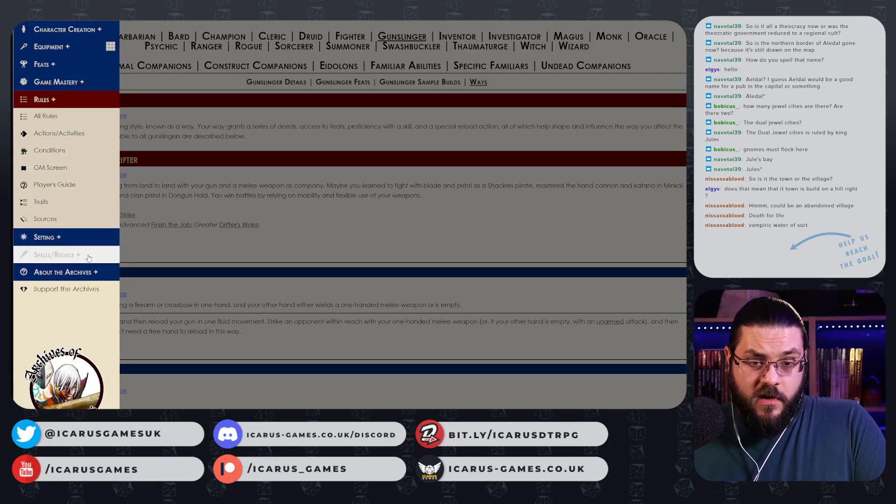
{"action": "left_click", "coordinate": [73, 81]}
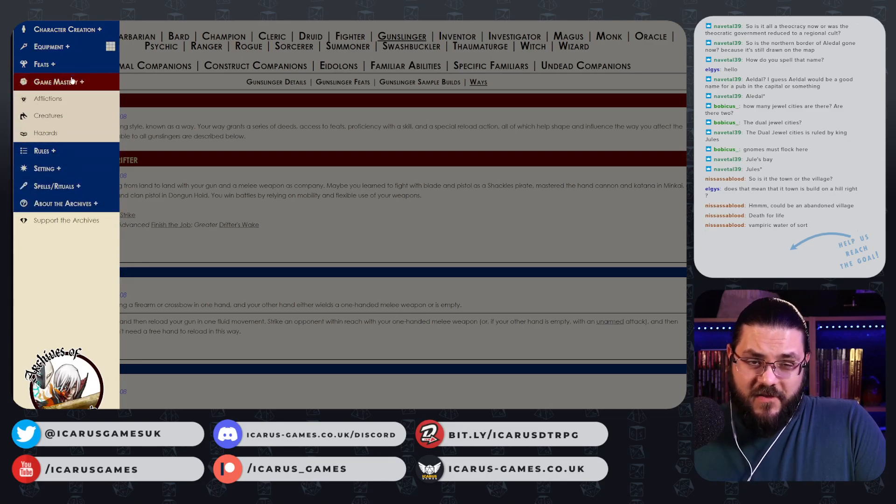
{"action": "left_click", "coordinate": [54, 117]}
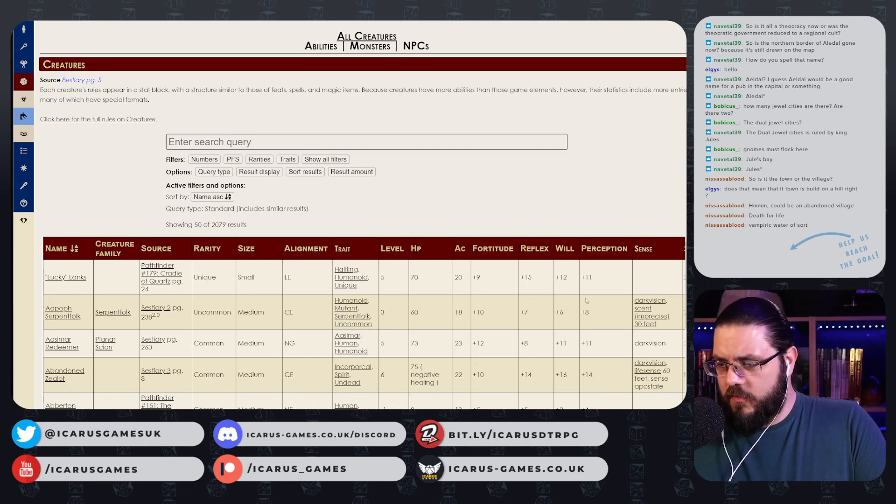
{"action": "scroll", "coordinate": [528, 337], "scroll_direction": "down", "scroll_amount": 2}
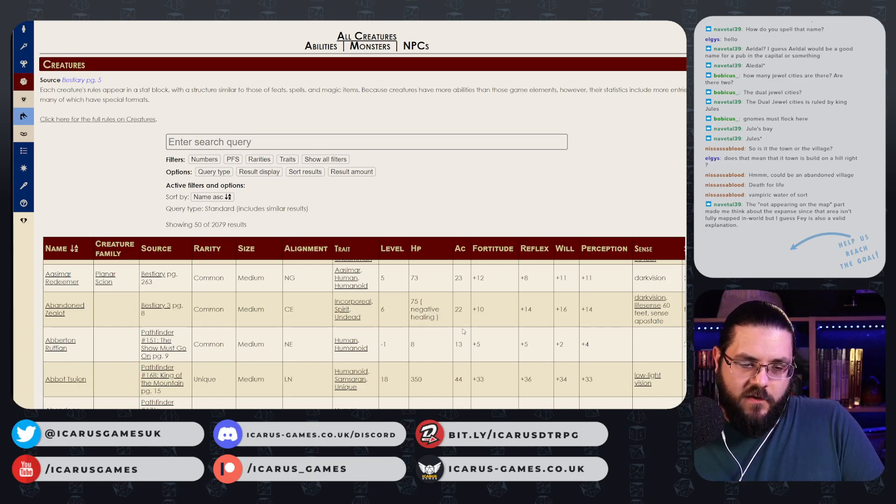
{"action": "scroll", "coordinate": [355, 365], "scroll_direction": "down", "scroll_amount": 5}
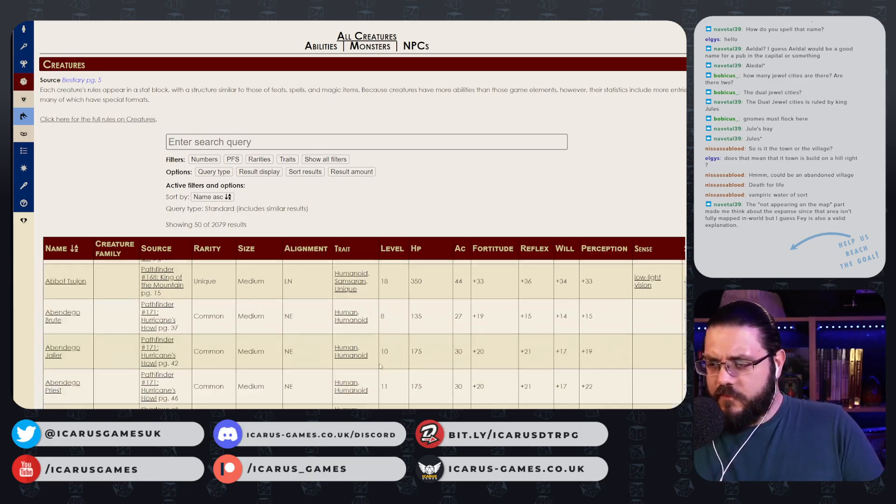
{"action": "key", "text": "ctrl+Tab"}
- Review the Jewel Cities map around Crimson Glade, Veren Hill and Fendrel's Ruin
{"action": "key", "text": "ctrl+Tab"}
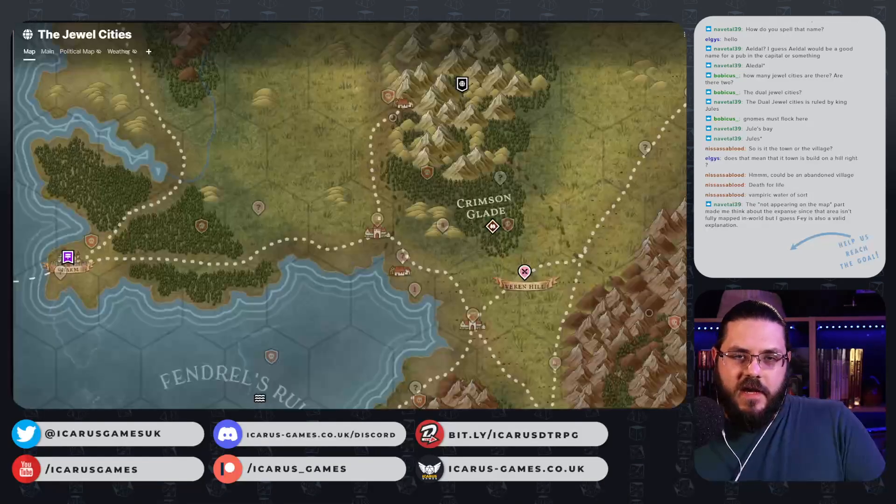
{"action": "key", "text": "ctrl+Tab"}
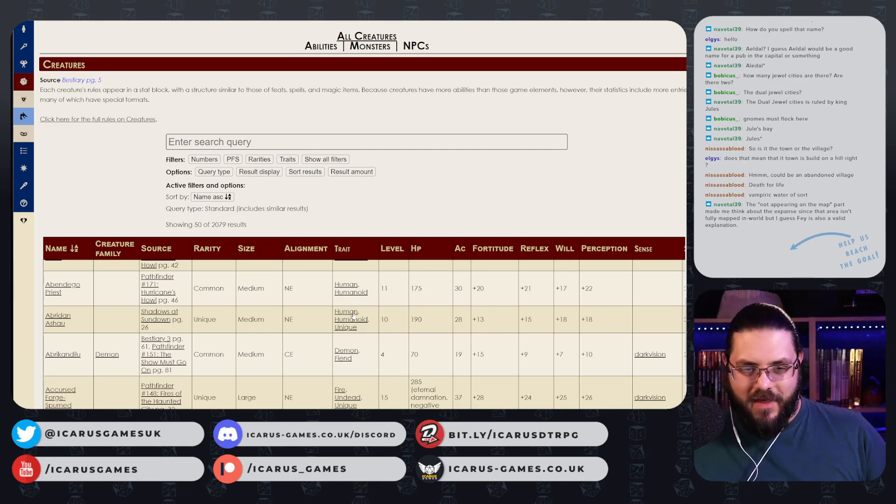
- Zoom the creature table out to see more rows, then back to a readable size
{"action": "scroll", "coordinate": [351, 312], "scroll_direction": "down", "scroll_amount": 5}
{"action": "scroll", "coordinate": [349, 312], "scroll_direction": "down", "scroll_amount": 8}
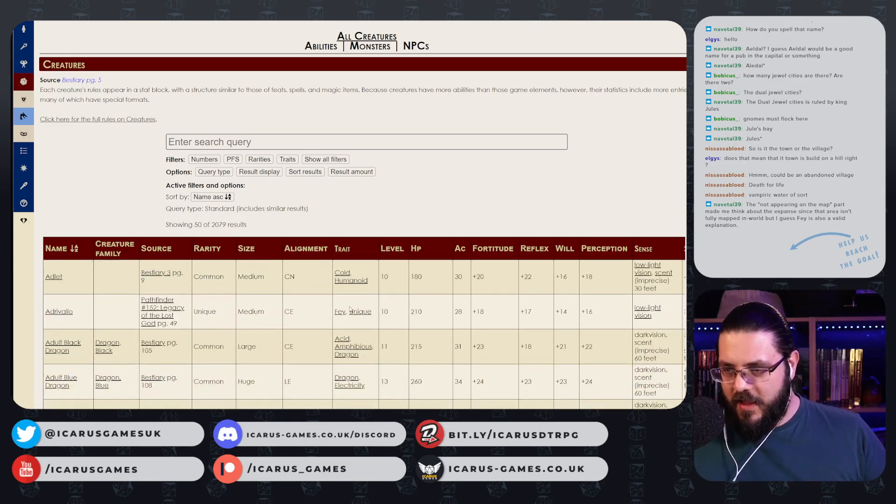
{"action": "scroll", "coordinate": [342, 268], "scroll_direction": "down", "scroll_amount": 1}
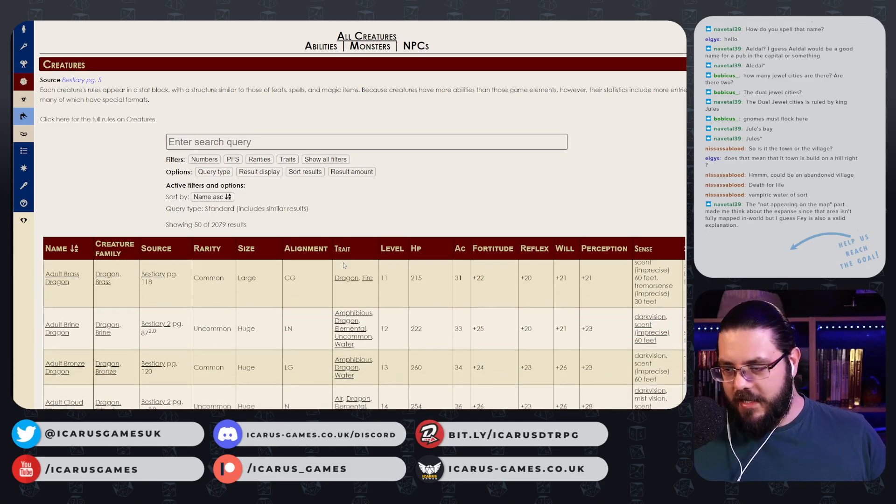
{"action": "scroll", "coordinate": [624, 274], "scroll_direction": "down", "scroll_amount": 3}
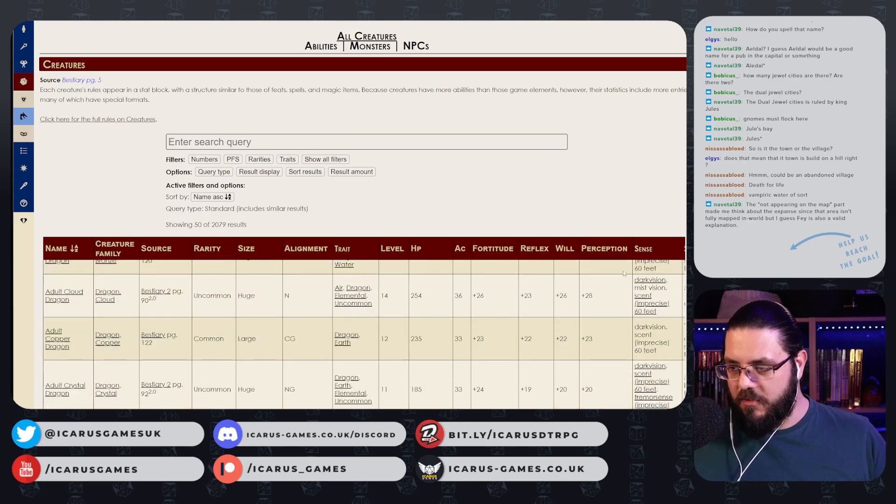
{"action": "key", "text": "ctrl+minus"}
{"action": "key", "text": "ctrl+minus"}
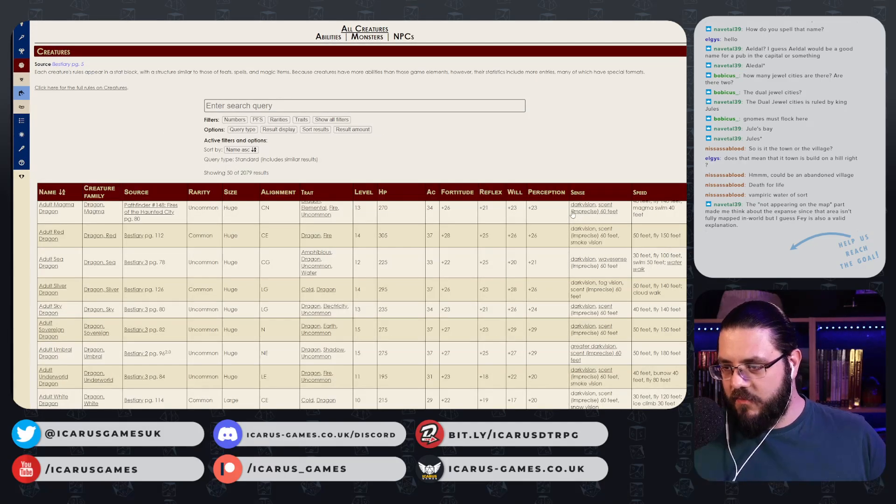
{"action": "key", "text": "ctrl+minus"}
{"action": "key", "text": "ctrl+minus"}
{"action": "key", "text": "ctrl+minus"}
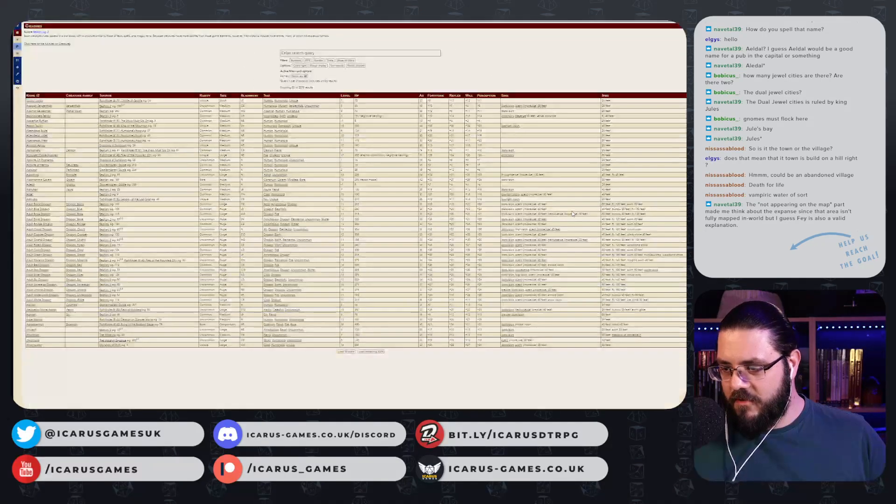
{"action": "key", "text": "ctrl+plus"}
{"action": "key", "text": "ctrl+plus"}
{"action": "key", "text": "ctrl+plus"}
{"action": "key", "text": "ctrl+plus"}
{"action": "key", "text": "ctrl+plus"}
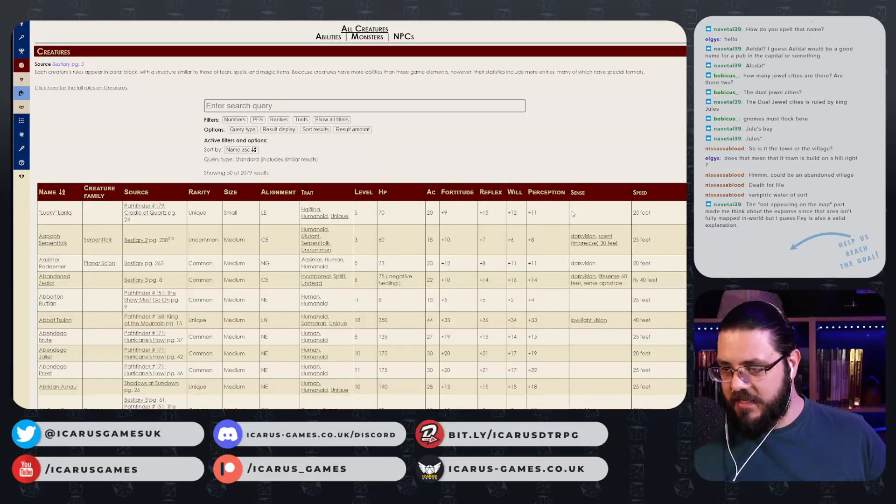
- Search the web for 'creature by environment'
{"action": "scroll", "coordinate": [382, 226], "scroll_direction": "down", "scroll_amount": 2}
{"action": "scroll", "coordinate": [397, 225], "scroll_direction": "up", "scroll_amount": 2}
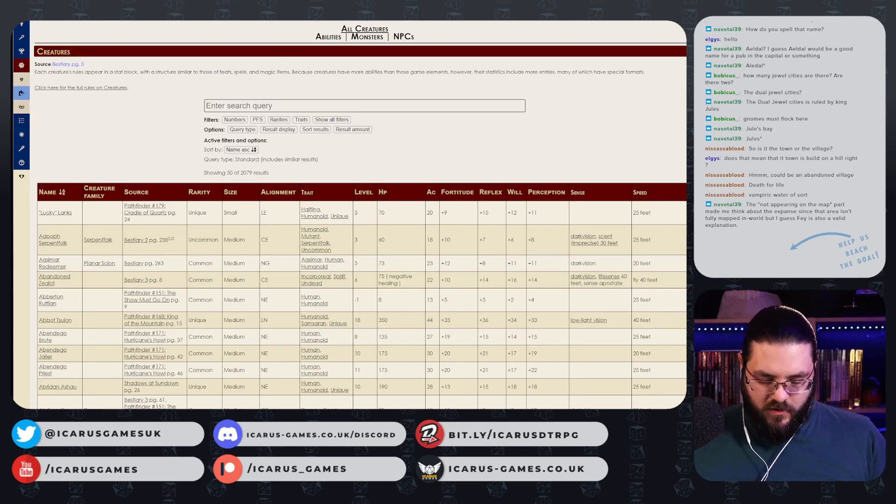
{"action": "key", "text": "super+shift+s"}
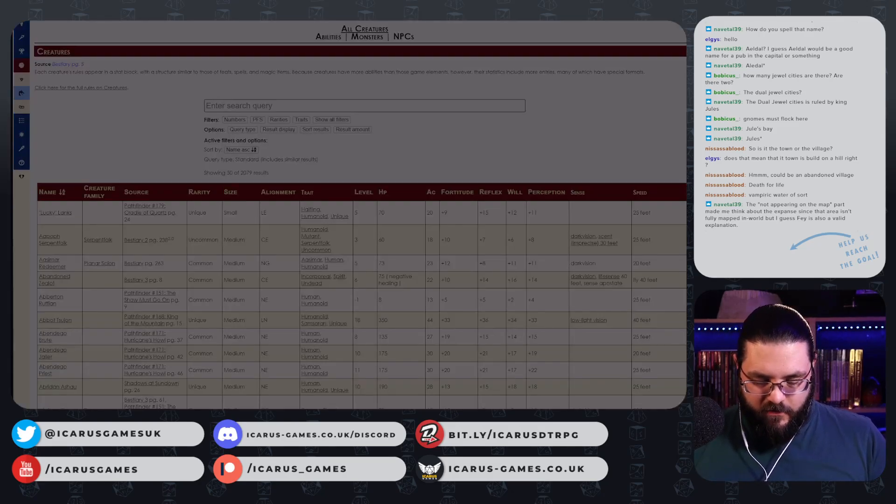
{"action": "key", "text": "Return"}
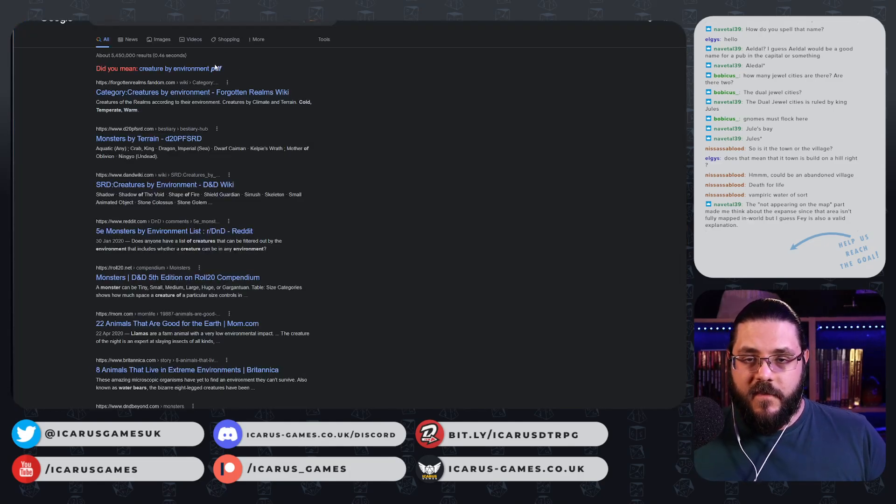
- Refine the search to Pathfinder creatures by environment
{"action": "left_click", "coordinate": [167, 21]}
{"action": "key", "text": "BackSpace"}
{"action": "type", "text": "athin"}
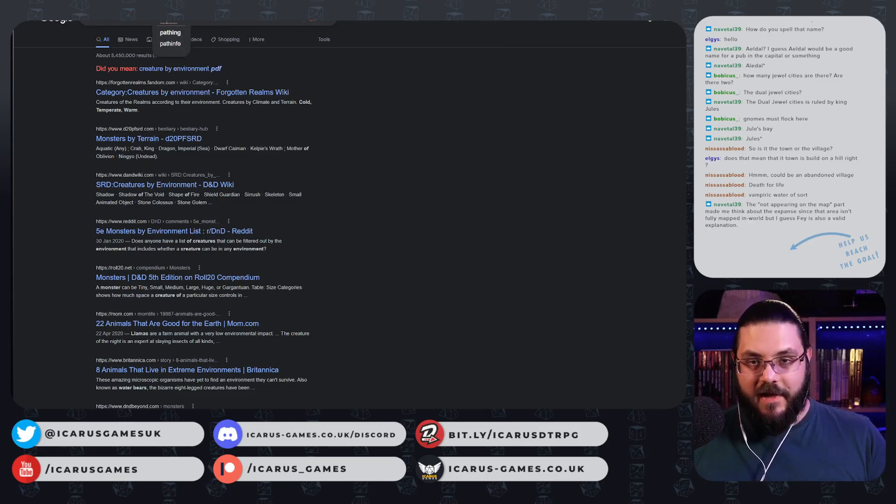
{"action": "type", "text": "fder"}
{"action": "key", "text": "Return"}
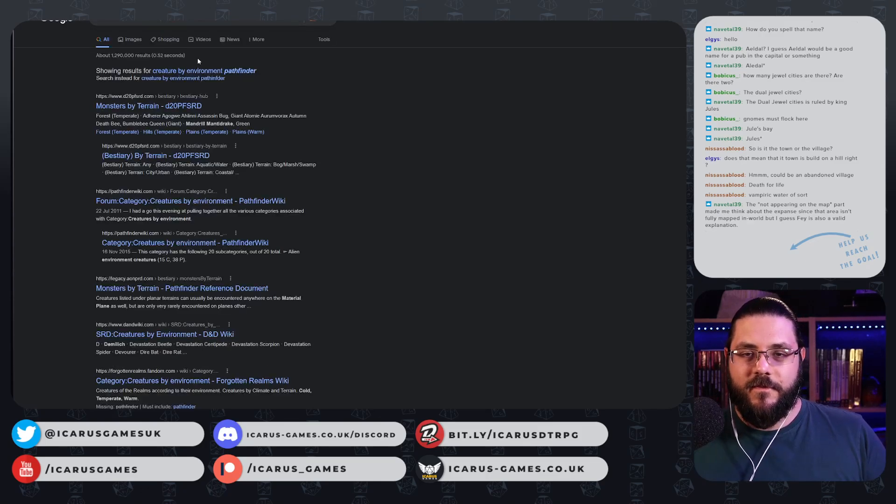
{"action": "scroll", "coordinate": [224, 72], "scroll_direction": "down", "scroll_amount": 1}
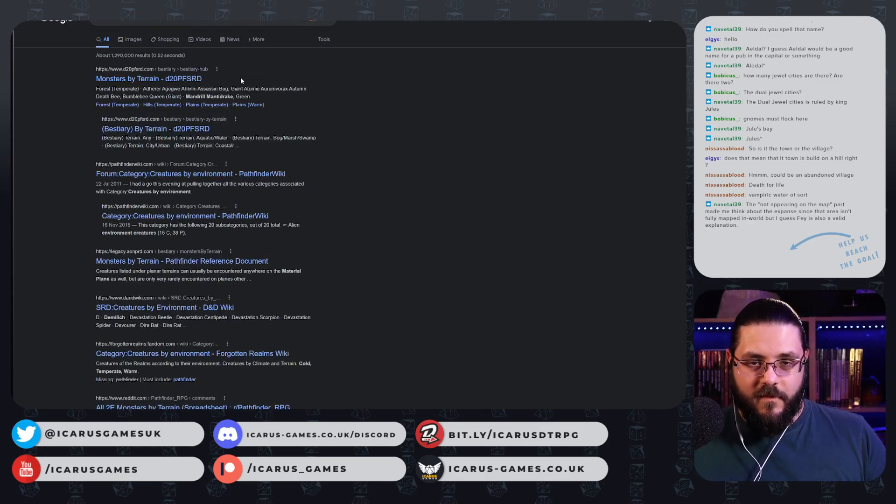
- Open d20PFSRD's Monsters by Terrain page, check the Coastline section, and return to the top
{"action": "left_click", "coordinate": [192, 78]}
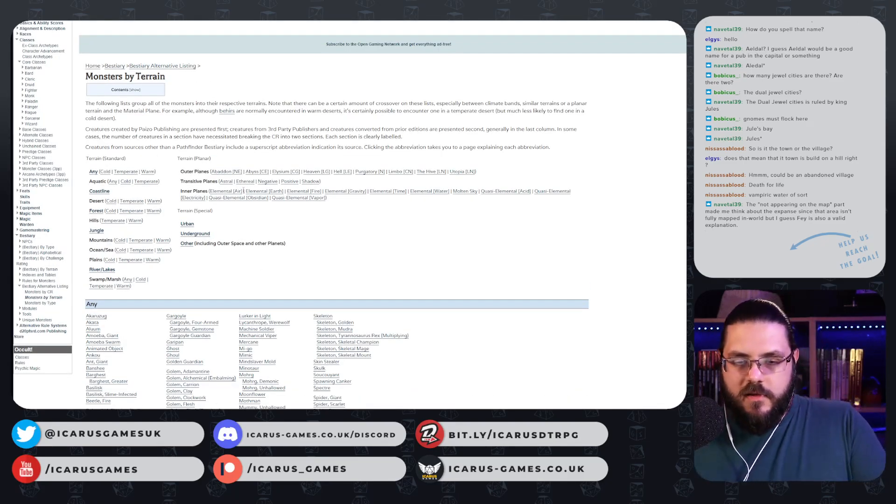
{"action": "scroll", "coordinate": [243, 196], "scroll_direction": "down", "scroll_amount": 4}
{"action": "scroll", "coordinate": [159, 117], "scroll_direction": "up", "scroll_amount": 4}
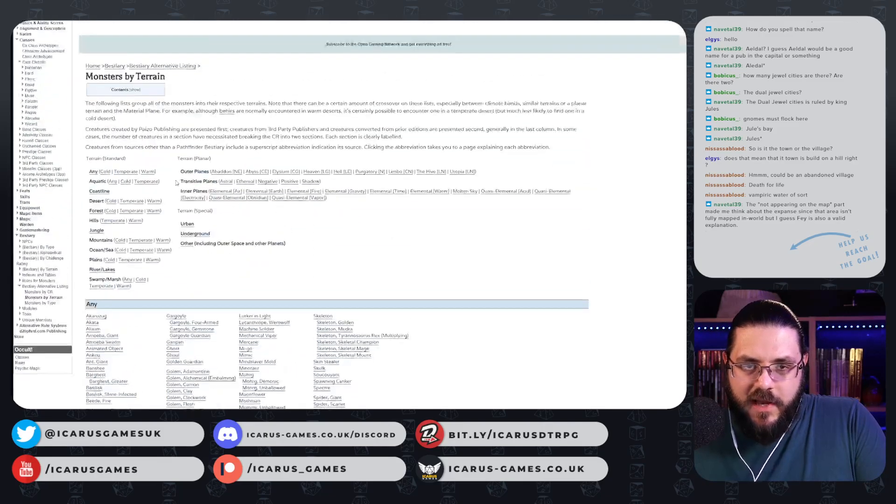
{"action": "left_click", "coordinate": [99, 191]}
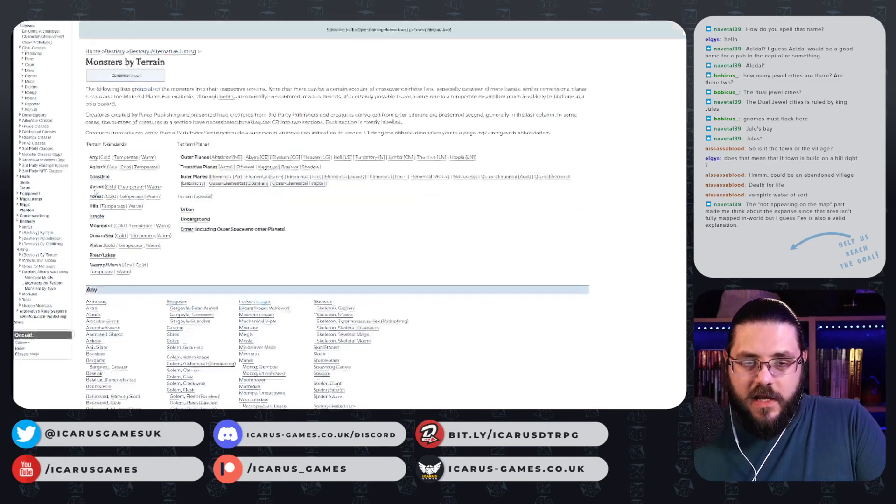
{"action": "scroll", "coordinate": [262, 167], "scroll_direction": "up", "scroll_amount": 4}
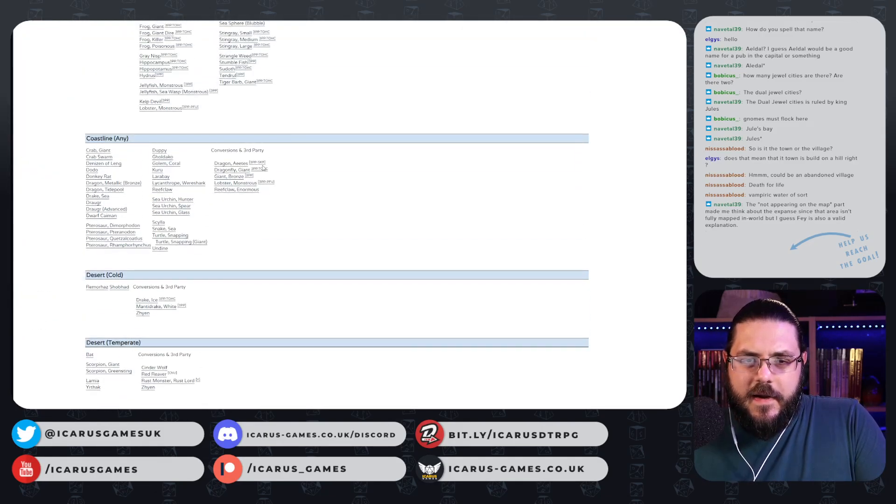
{"action": "scroll", "coordinate": [272, 173], "scroll_direction": "down", "scroll_amount": 3}
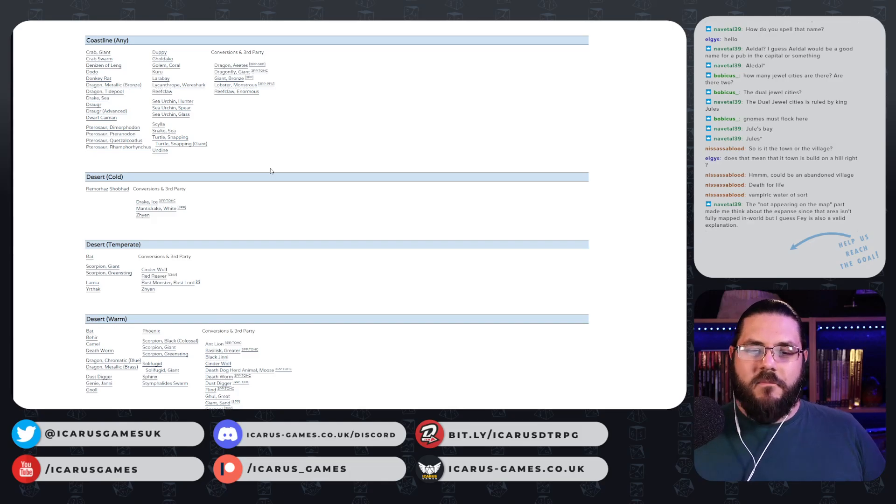
{"action": "scroll", "coordinate": [252, 156], "scroll_direction": "up", "scroll_amount": 5}
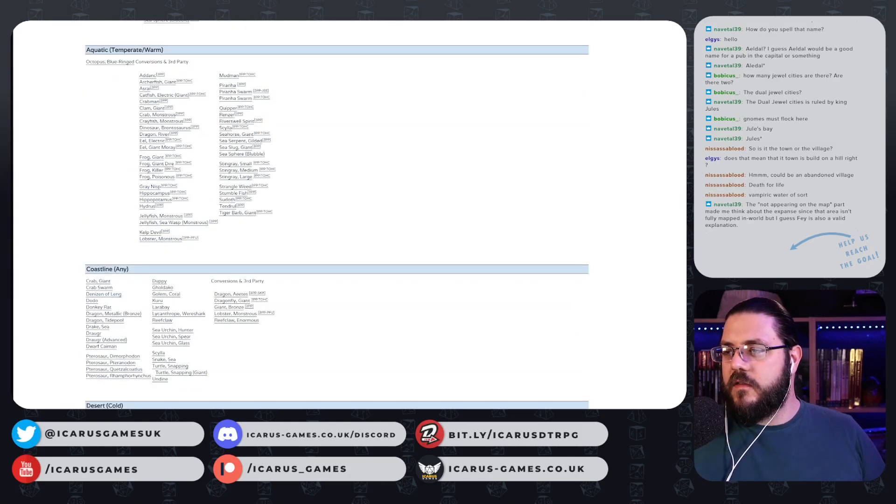
{"action": "scroll", "coordinate": [131, 211], "scroll_direction": "up", "scroll_amount": 15}
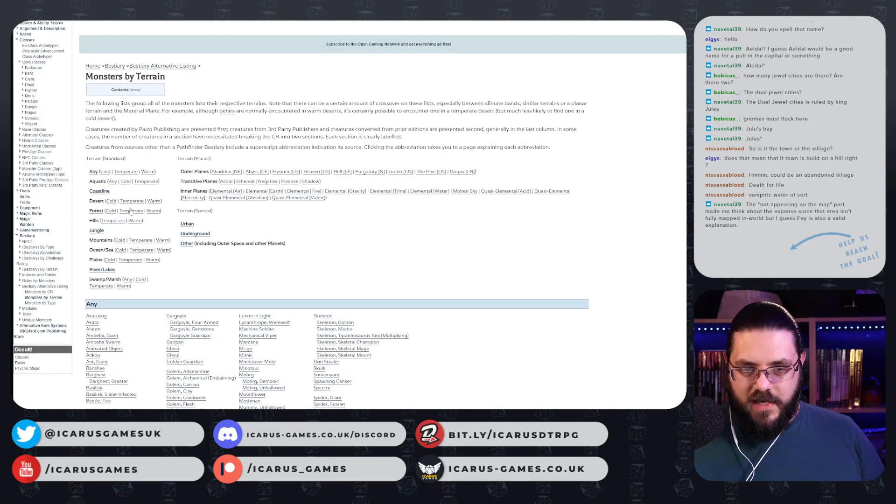
- Jump to the Forest section and look through the Forest (Cold) and Forest (Temperate) creatures
{"action": "left_click", "coordinate": [96, 210]}
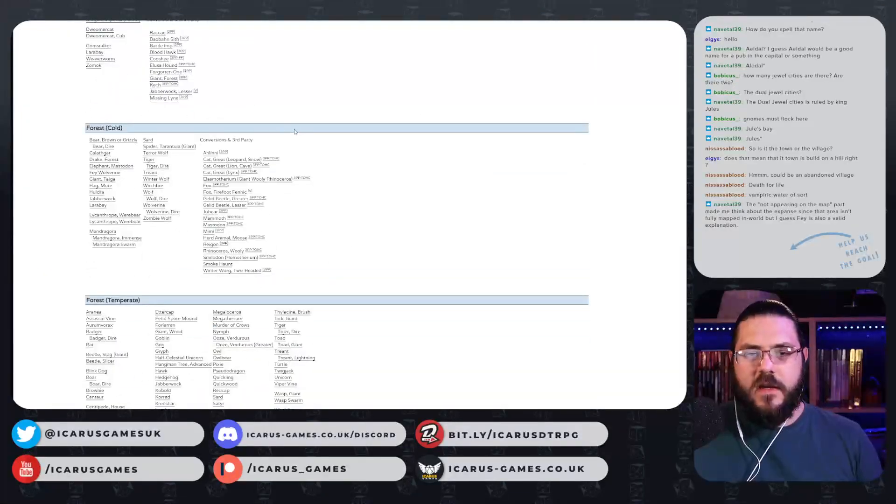
{"action": "scroll", "coordinate": [275, 110], "scroll_direction": "down", "scroll_amount": 4}
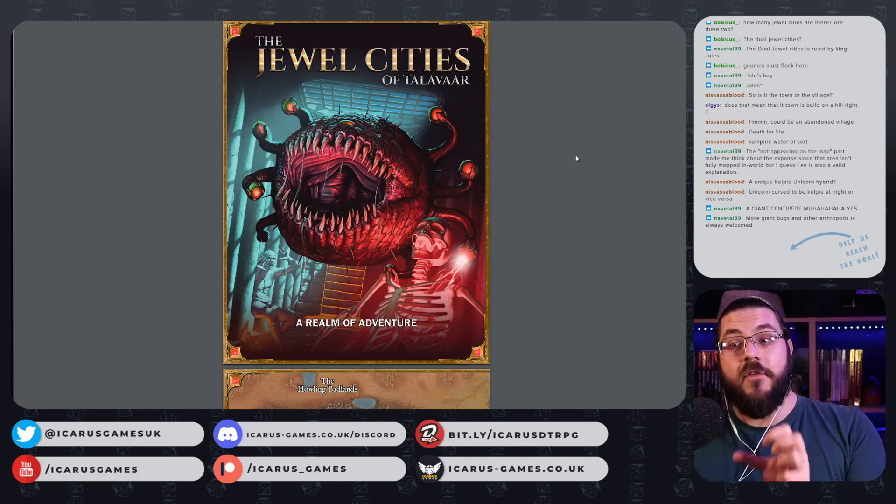
- Scroll the Jewel Cities of Talavaar PDF past the cover to Regions of the Jewel Cities and Istar Calendar
{"action": "scroll", "coordinate": [555, 156], "scroll_direction": "down", "scroll_amount": 12}
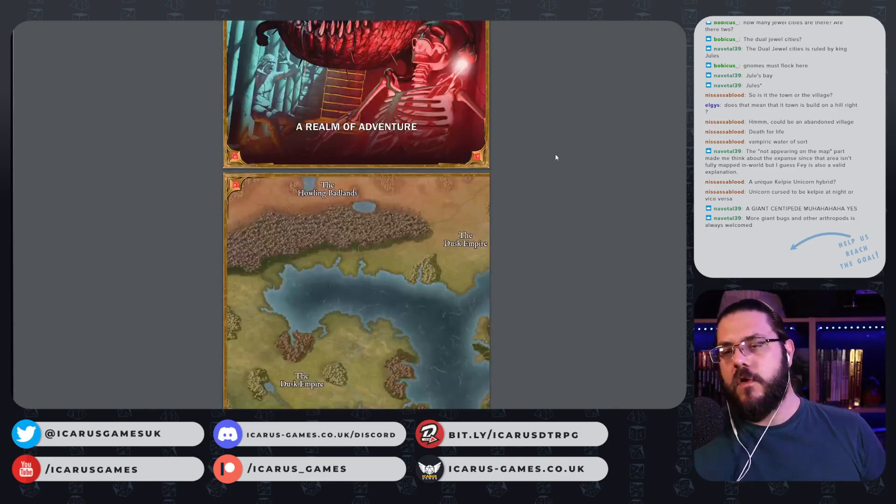
{"action": "scroll", "coordinate": [552, 156], "scroll_direction": "down", "scroll_amount": 8}
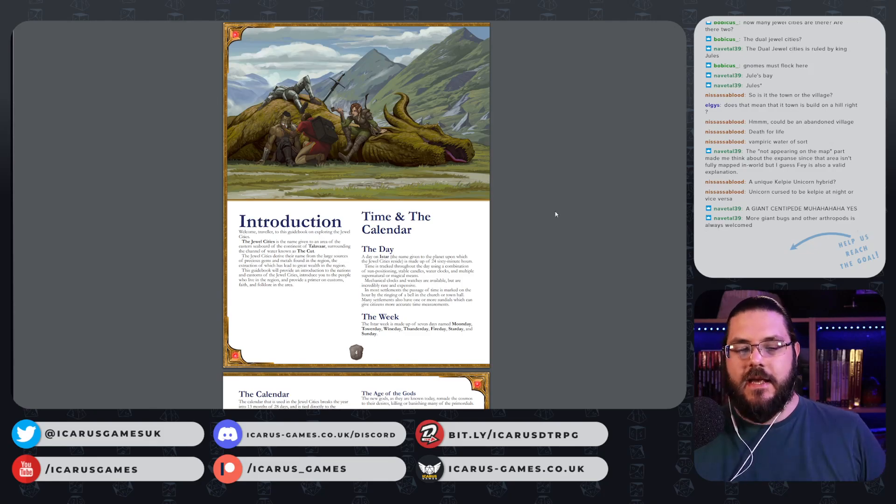
{"action": "scroll", "coordinate": [556, 236], "scroll_direction": "down", "scroll_amount": 6}
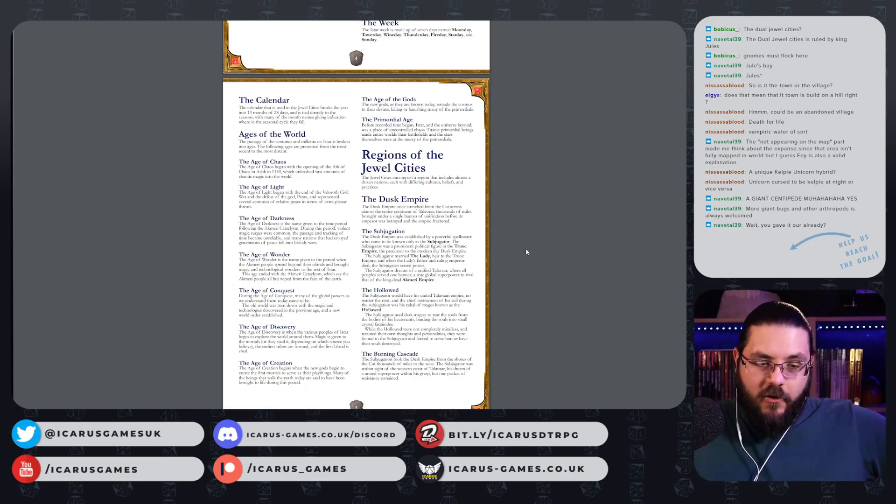
{"action": "scroll", "coordinate": [489, 223], "scroll_direction": "down", "scroll_amount": 3}
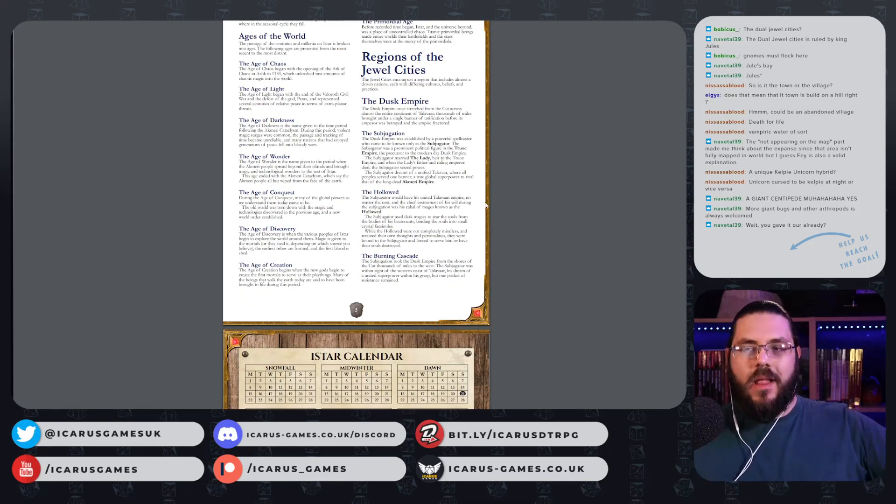
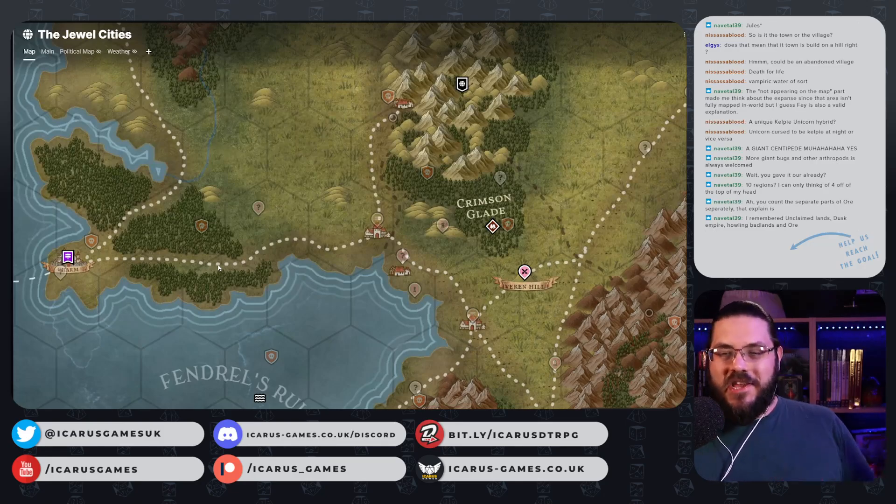
- Pan the Jewel Cities map north toward The Cut, then open a new browser tab
{"action": "scroll", "coordinate": [230, 273], "scroll_direction": "down", "scroll_amount": 5}
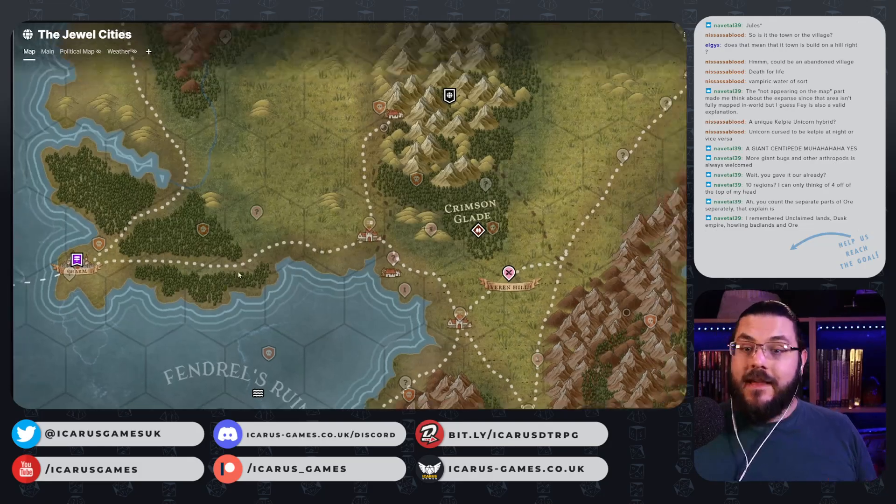
{"action": "scroll", "coordinate": [237, 272], "scroll_direction": "down", "scroll_amount": 5}
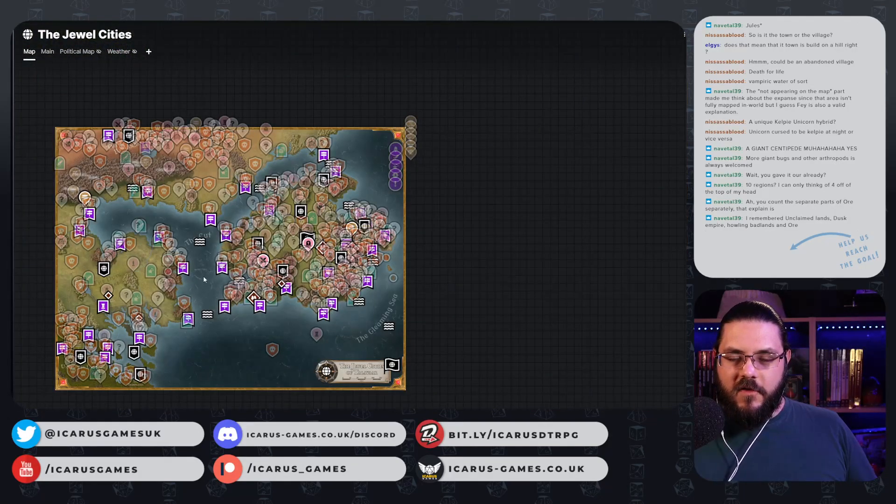
{"action": "scroll", "coordinate": [205, 283], "scroll_direction": "up", "scroll_amount": 2}
{"action": "left_click_drag", "start_coordinate": [206, 283], "coordinate": [269, 294]}
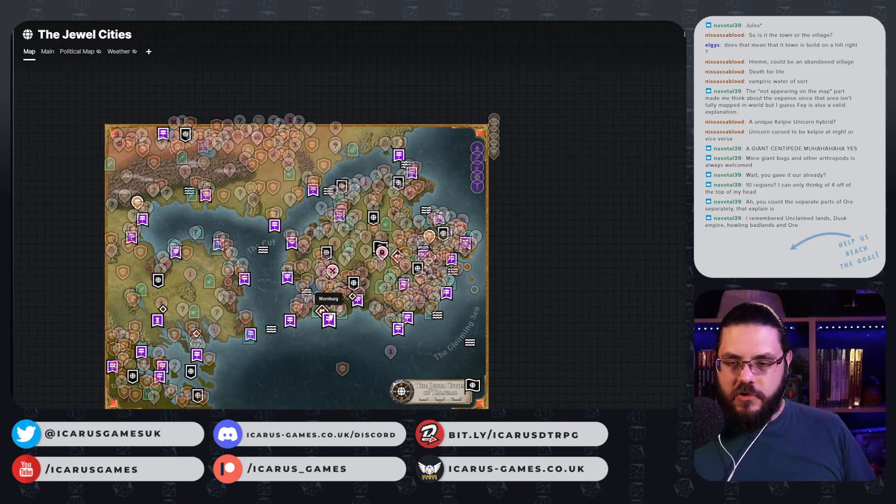
{"action": "scroll", "coordinate": [308, 322], "scroll_direction": "up", "scroll_amount": 3}
{"action": "scroll", "coordinate": [357, 156], "scroll_direction": "up", "scroll_amount": 5}
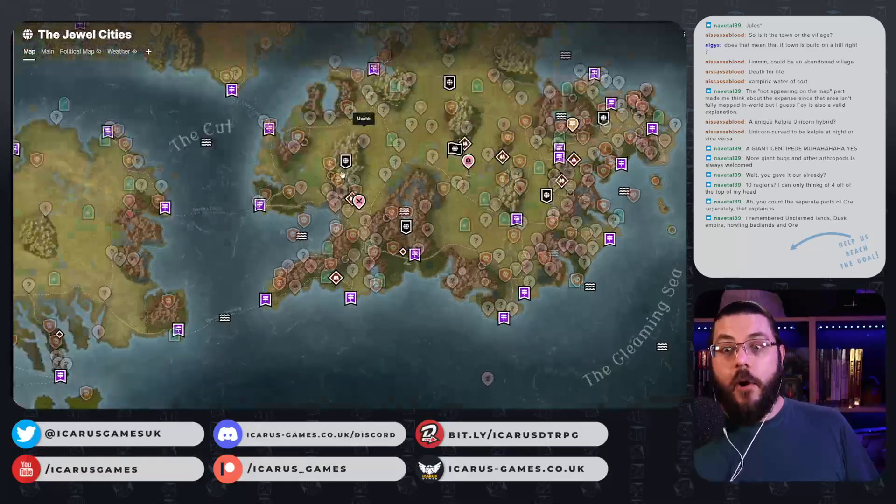
{"action": "left_click_drag", "start_coordinate": [326, 276], "coordinate": [329, 393]}
{"action": "scroll", "coordinate": [308, 193], "scroll_direction": "up", "scroll_amount": 4}
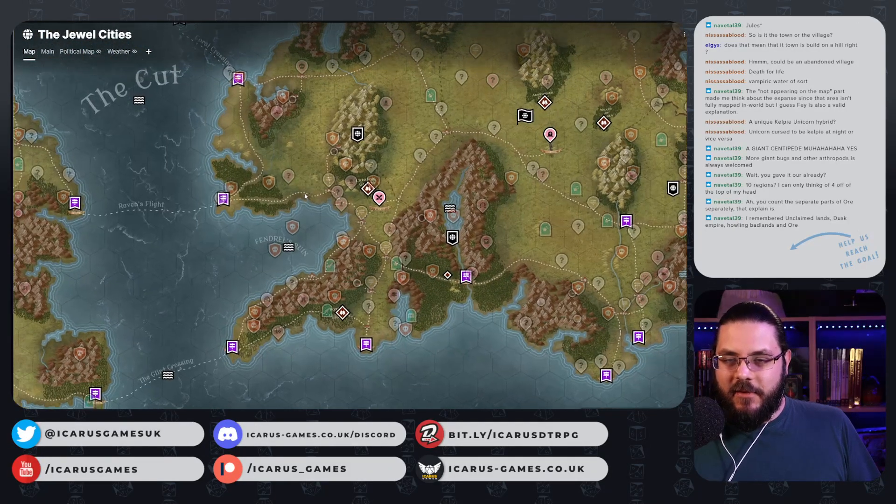
{"action": "scroll", "coordinate": [264, 217], "scroll_direction": "up", "scroll_amount": 3}
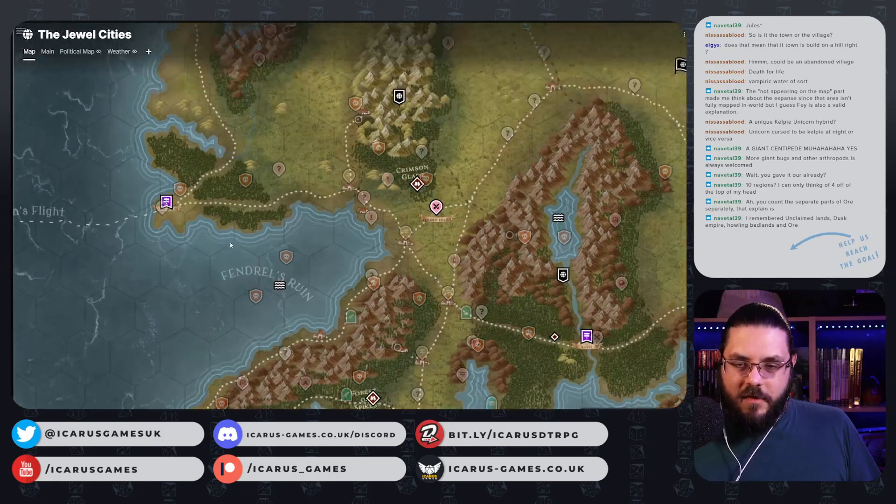
{"action": "scroll", "coordinate": [264, 253], "scroll_direction": "up", "scroll_amount": 1}
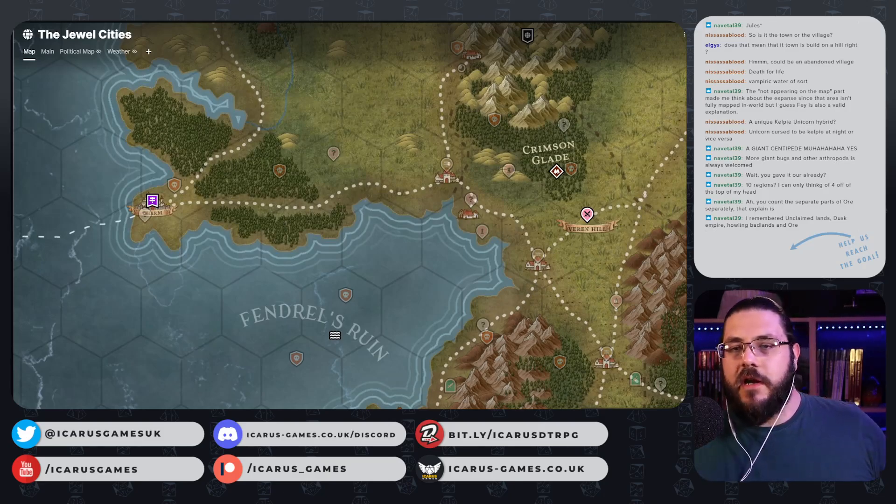
{"action": "key", "text": "ctrl+t"}
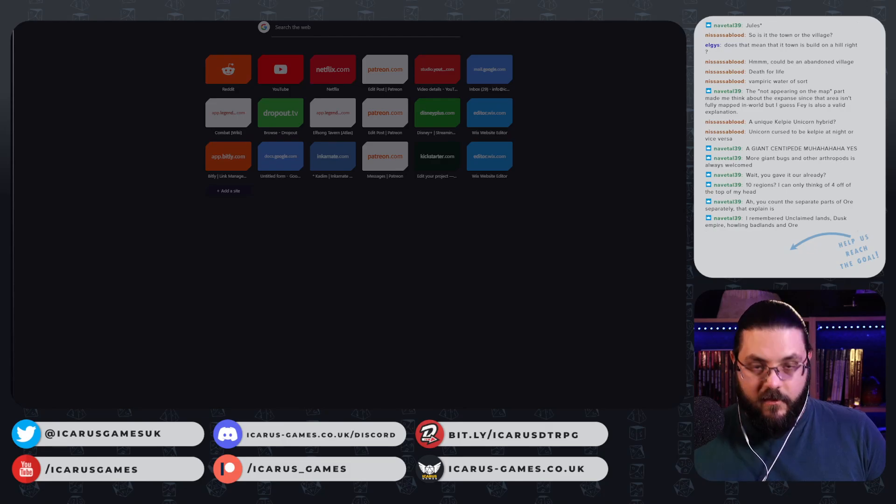
- Search Google for the AoN PF2 cyclops and open 'Cyclops - Archives of Nethys'
{"action": "key", "text": "Return"}
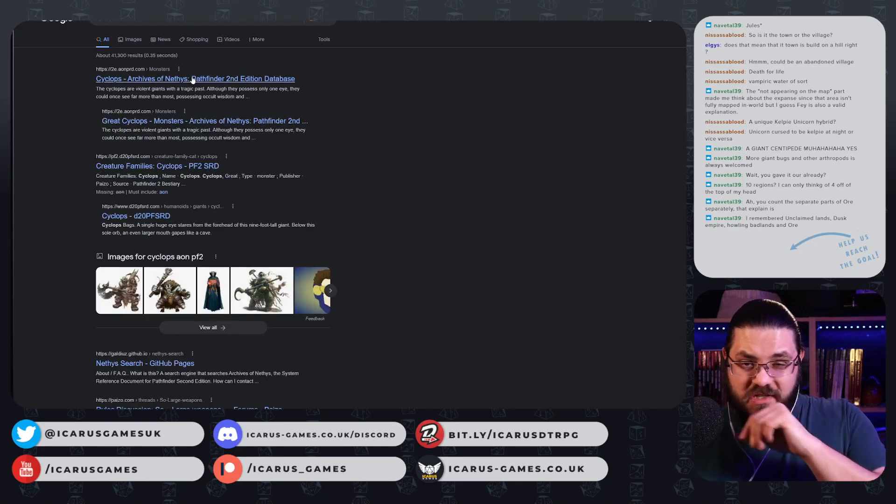
{"action": "left_click", "coordinate": [193, 80]}
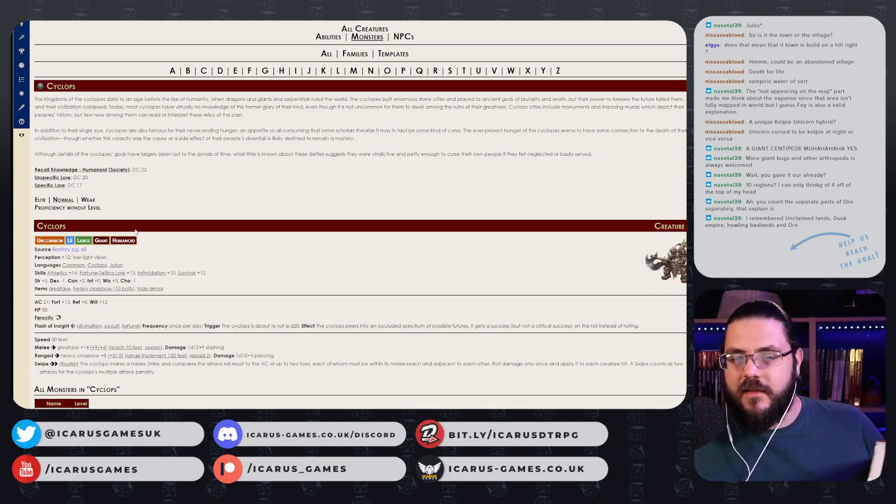
- List the Giant-trait monsters on Archives of Nethys and open the Aigamuxa page
{"action": "left_click", "coordinate": [99, 241]}
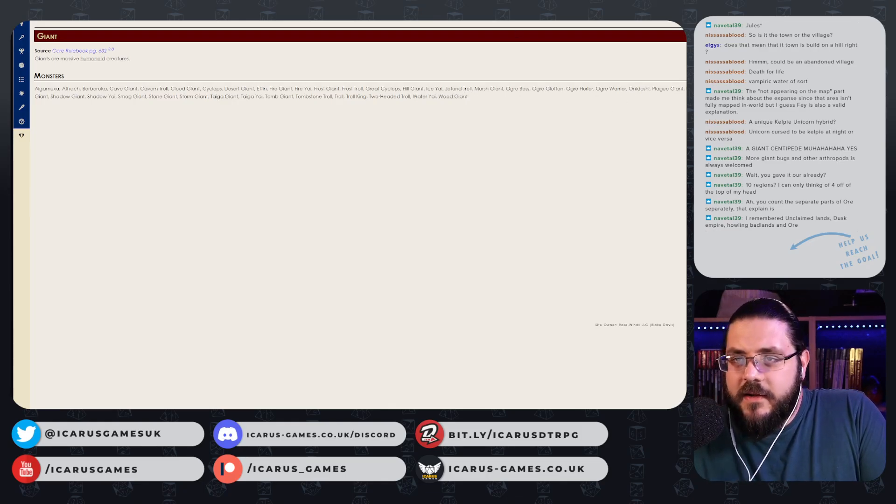
{"action": "left_click", "coordinate": [646, 89]}
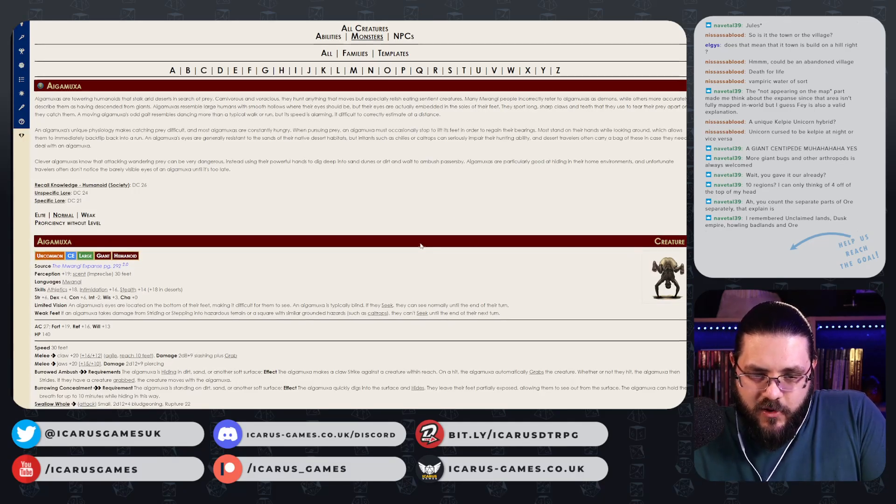
{"action": "scroll", "coordinate": [412, 245], "scroll_direction": "down", "scroll_amount": 1}
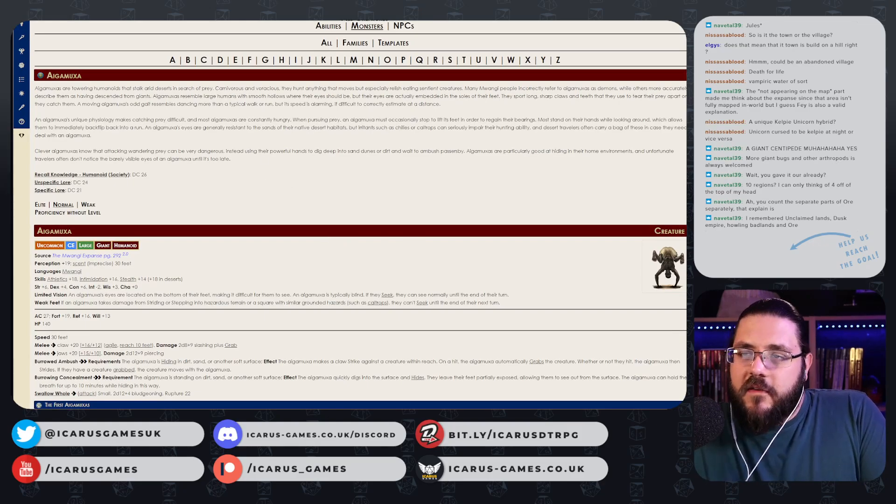
- Switch to the Athach page and view its artwork enlarged
{"action": "key", "text": "ctrl+Tab"}
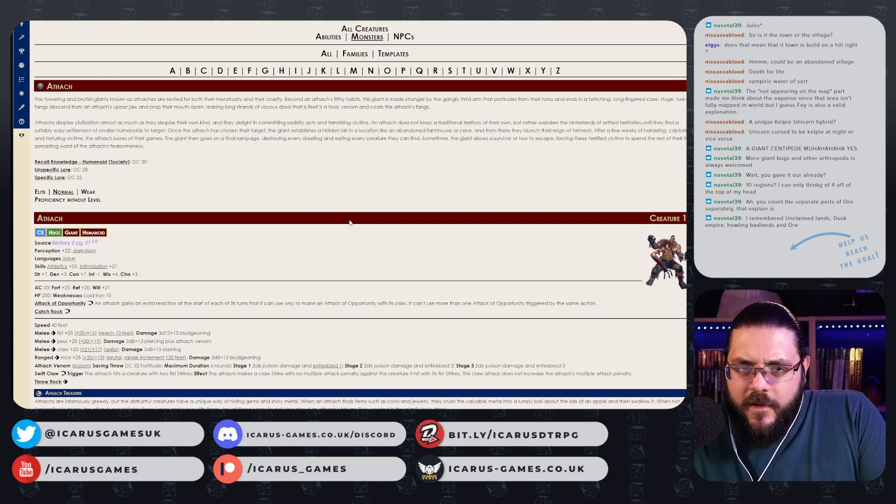
{"action": "left_click", "coordinate": [649, 250]}
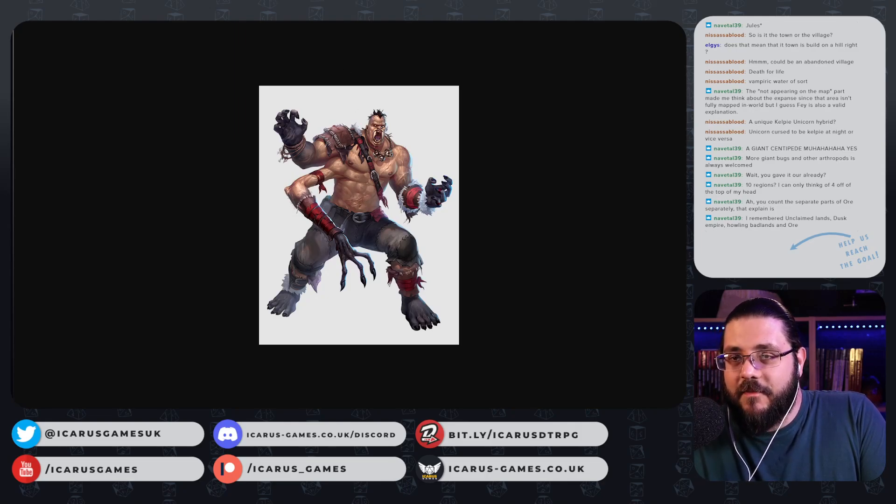
{"action": "key", "text": "Escape"}
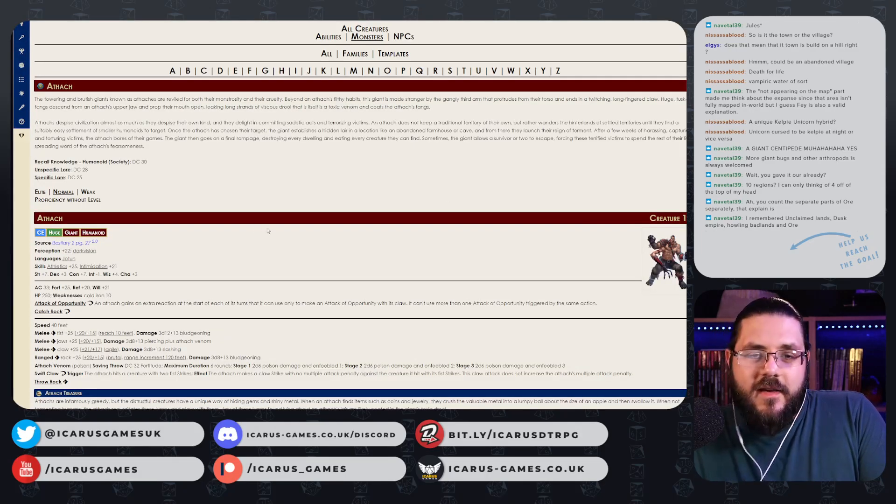
{"action": "scroll", "coordinate": [302, 240], "scroll_direction": "down", "scroll_amount": 1}
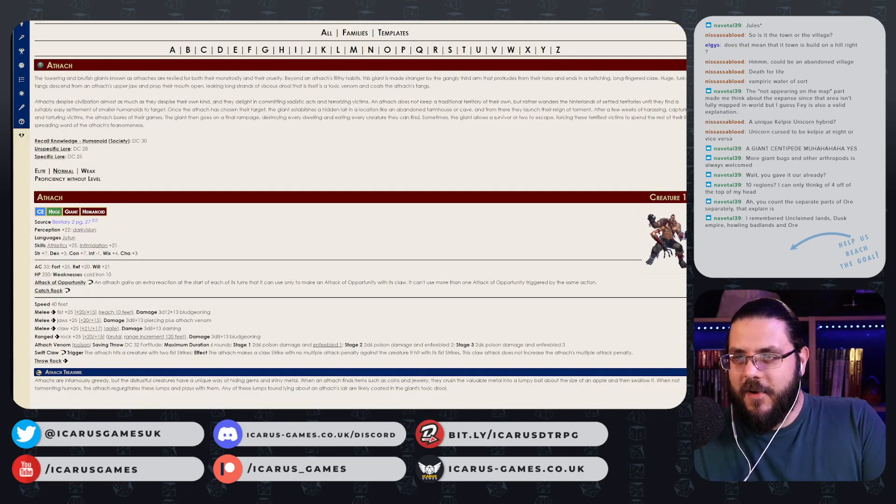
{"action": "left_click", "coordinate": [667, 241]}
- Check the Berberoka page and enlarge its art, then cycle back to the Jewel Cities map
{"action": "key", "text": "ctrl+Tab"}
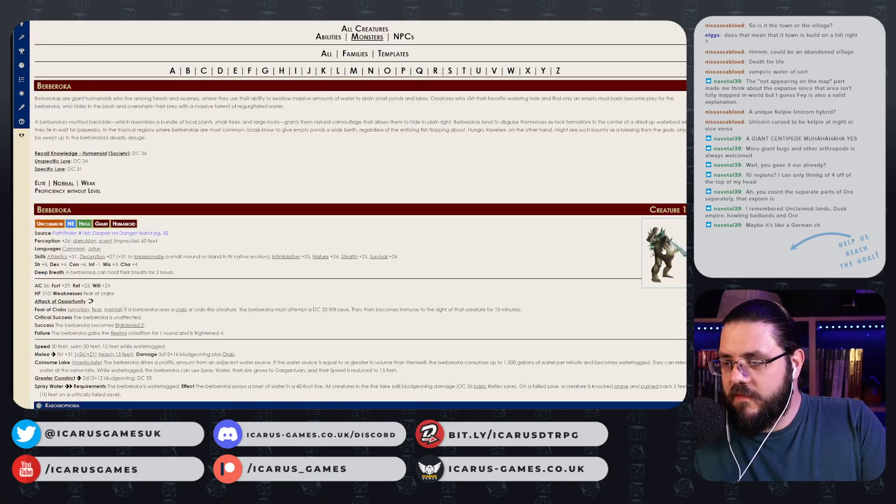
{"action": "left_click", "coordinate": [663, 251]}
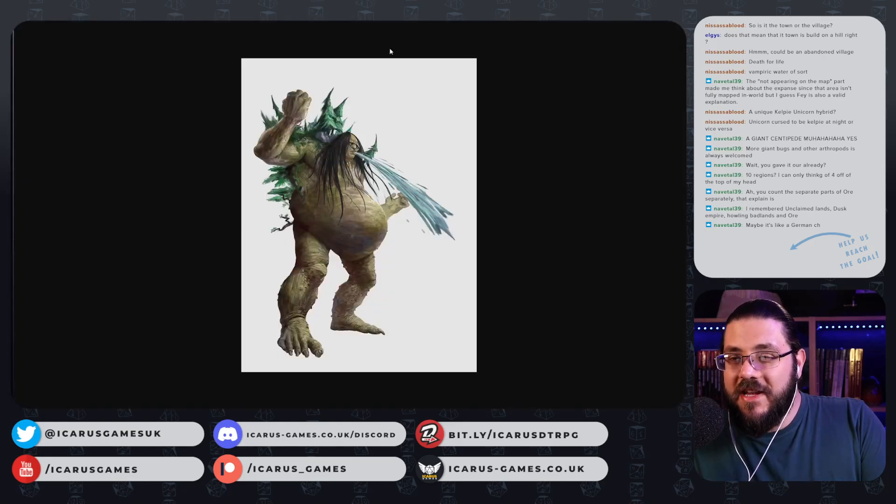
{"action": "key", "text": "Escape"}
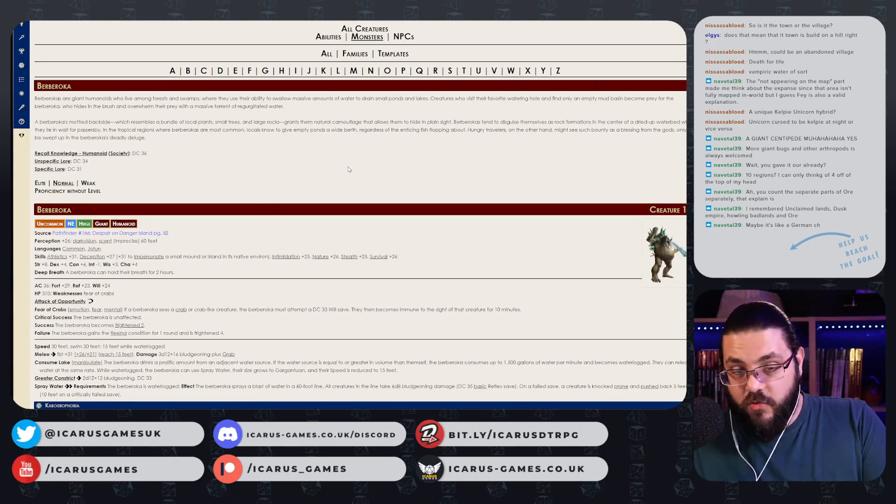
{"action": "key", "text": "ctrl+Tab"}
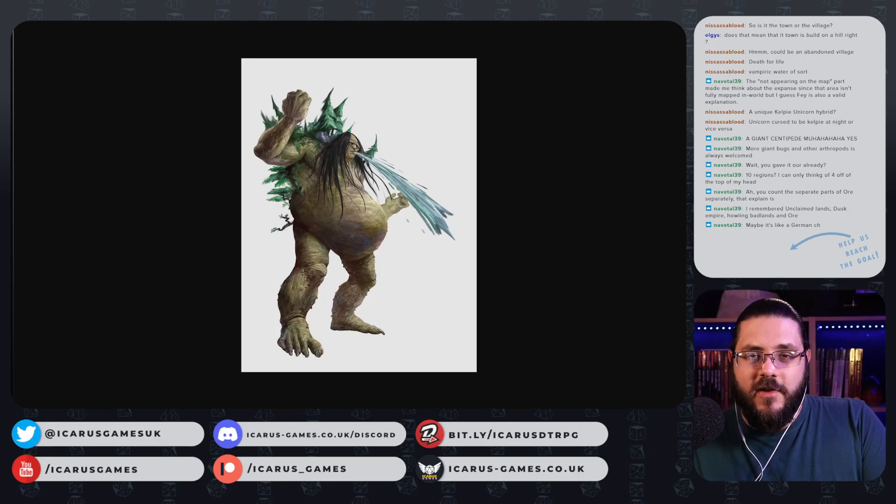
{"action": "key", "text": "ctrl+Tab"}
- Start a new Monster-template page and pin from the map's creation options
{"action": "right_click", "coordinate": [298, 228]}
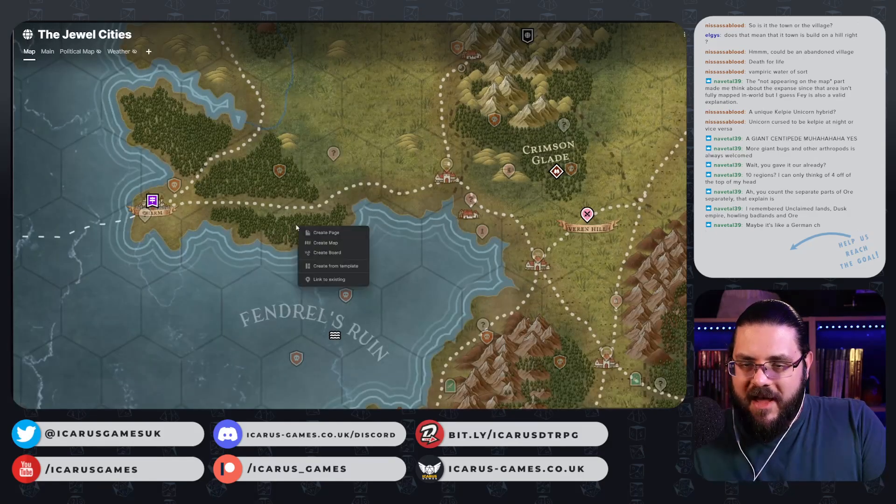
{"action": "left_click", "coordinate": [262, 163]}
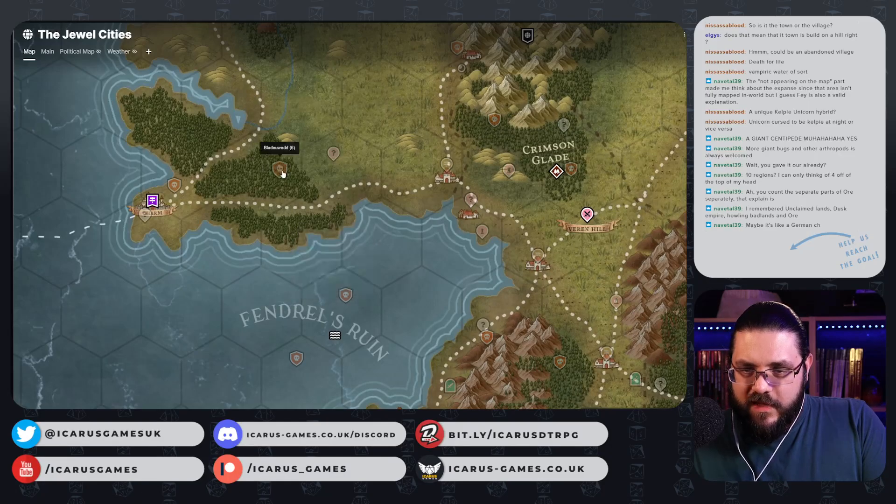
{"action": "right_click", "coordinate": [232, 230]}
{"action": "left_click", "coordinate": [282, 269]}
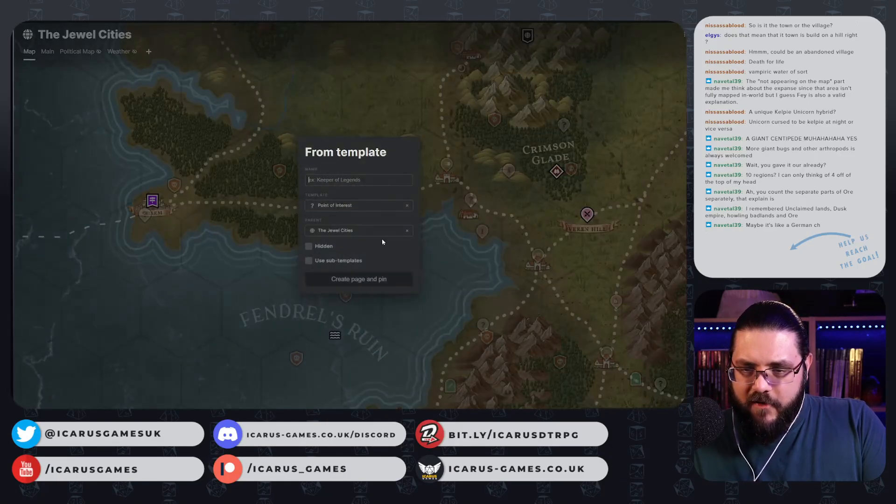
{"action": "left_click", "coordinate": [346, 208]}
{"action": "left_click", "coordinate": [345, 243]}
- Name it 'Berberoka (12)', mark it hidden, and place the pin east of Charm
{"action": "left_click", "coordinate": [336, 181]}
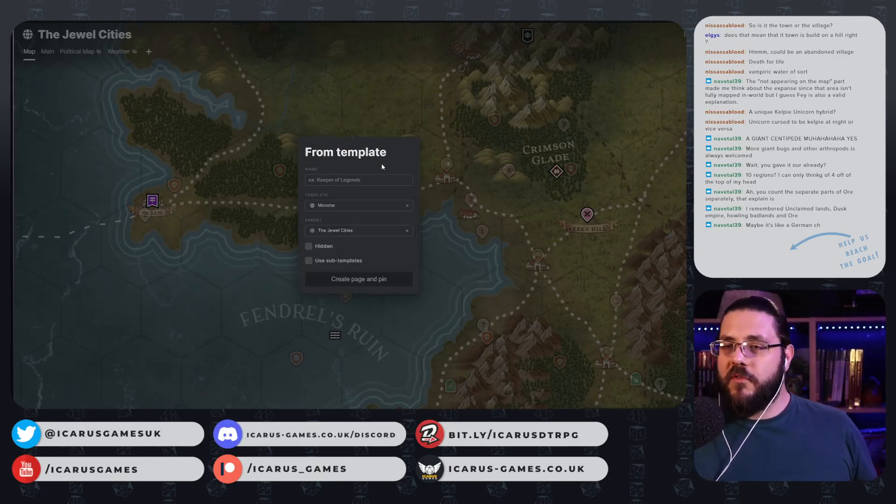
{"action": "type", "text": "Ber"}
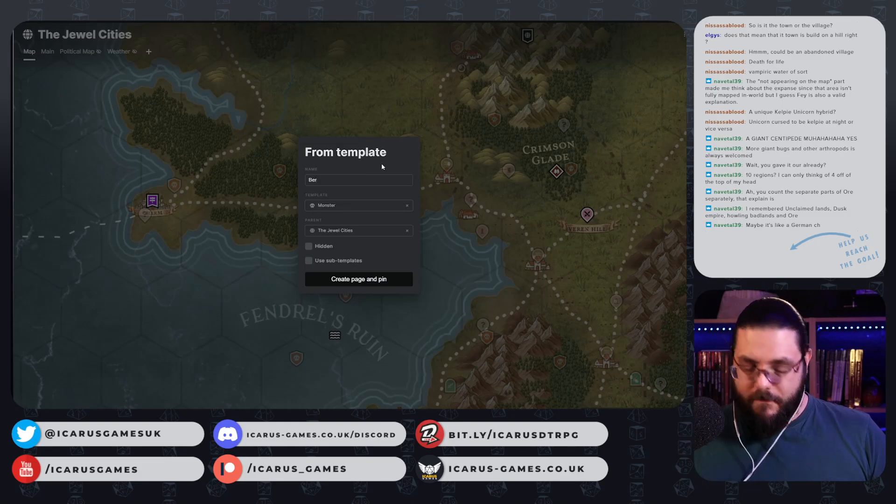
{"action": "type", "text": "bero"}
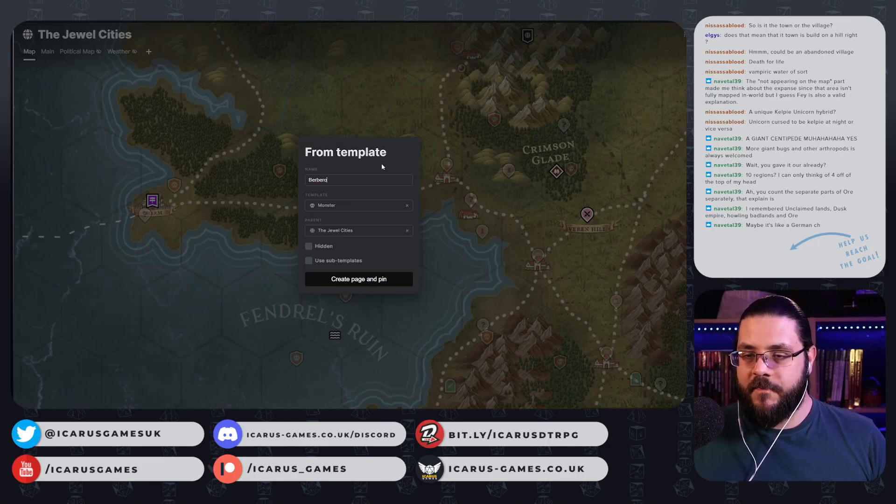
{"action": "type", "text": "ka"}
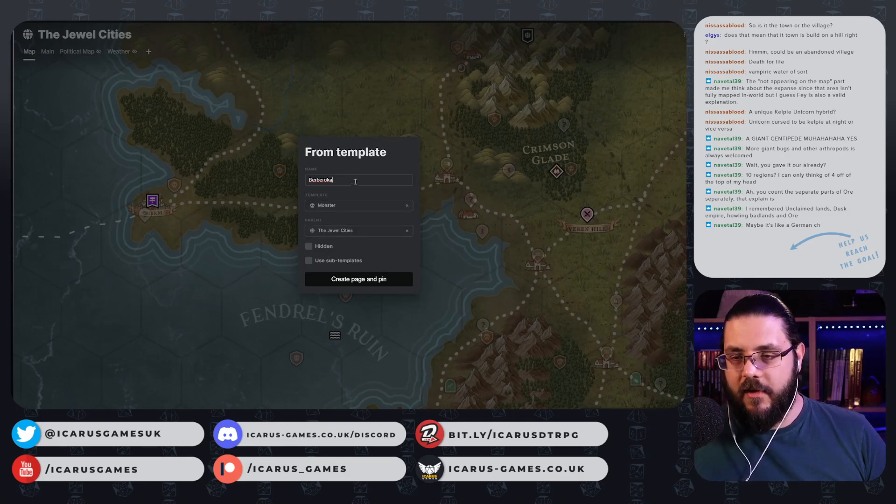
{"action": "type", "text": " (12)"}
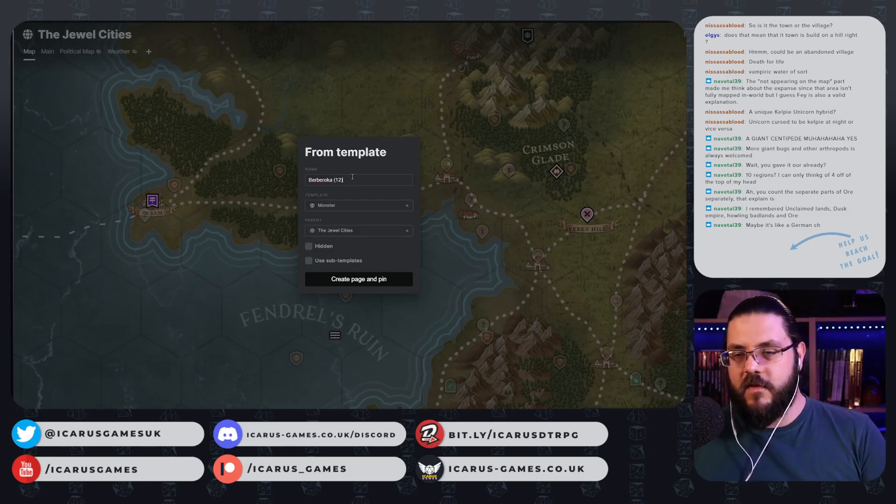
{"action": "left_click", "coordinate": [308, 247]}
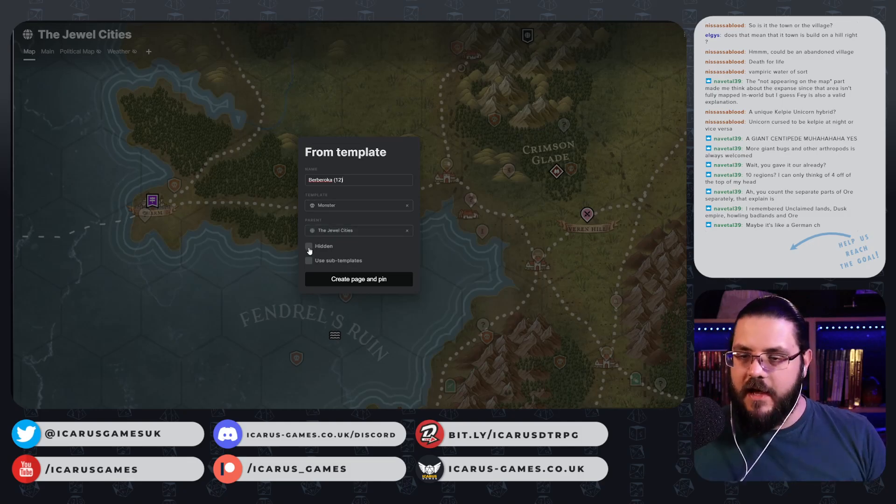
{"action": "left_click", "coordinate": [356, 279]}
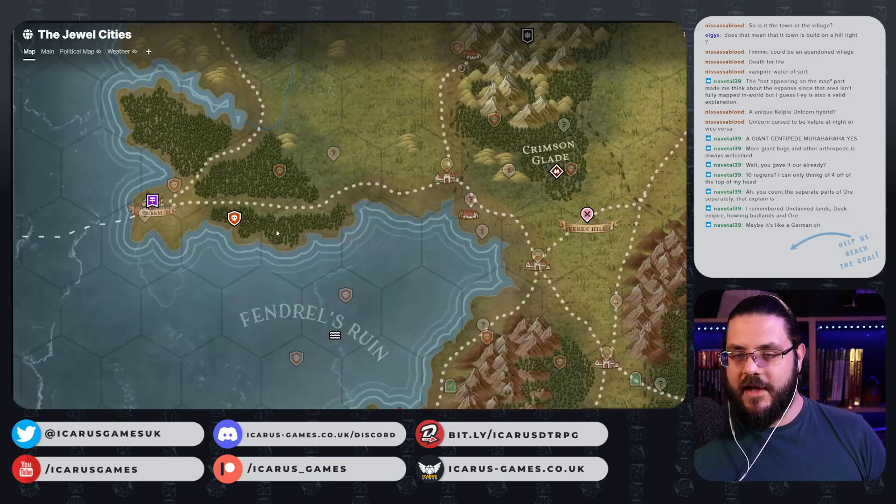
{"action": "left_click", "coordinate": [235, 222]}
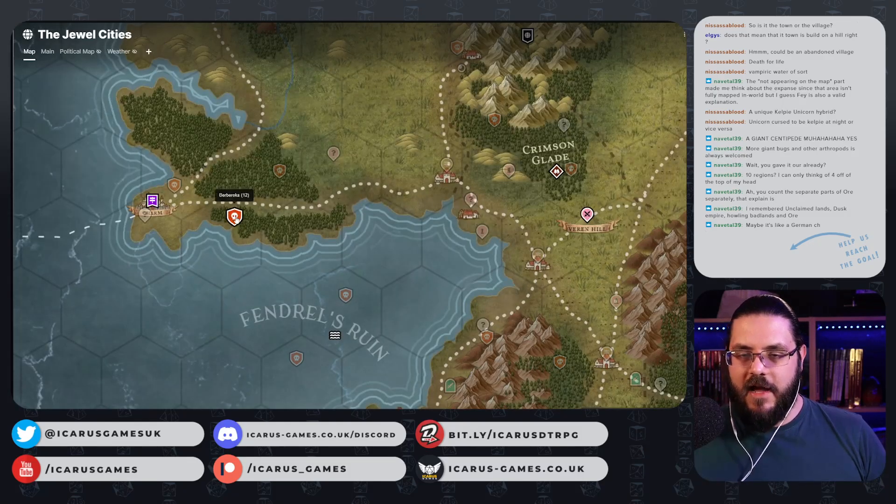
{"action": "right_click", "coordinate": [236, 216]}
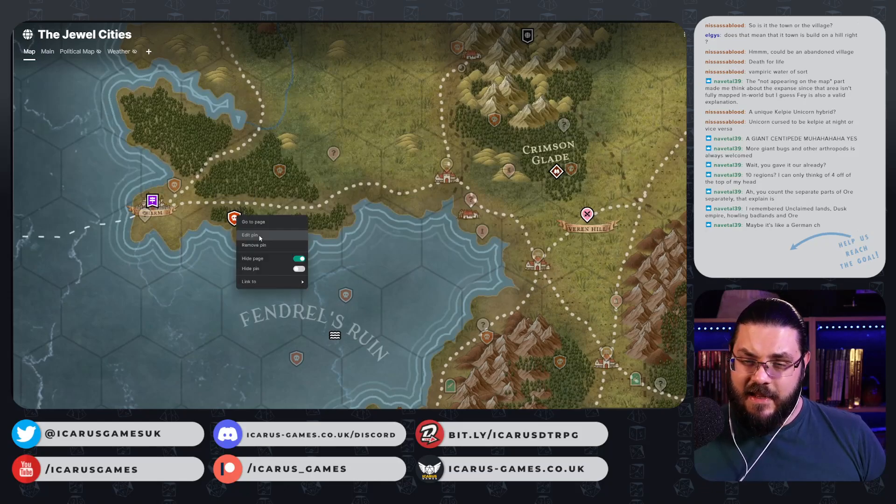
- Hide the Berberoka page and pin, then paste the creature picture at the top of its page
{"action": "left_click", "coordinate": [298, 268]}
{"action": "left_click", "coordinate": [229, 228]}
{"action": "left_click", "coordinate": [233, 221]}
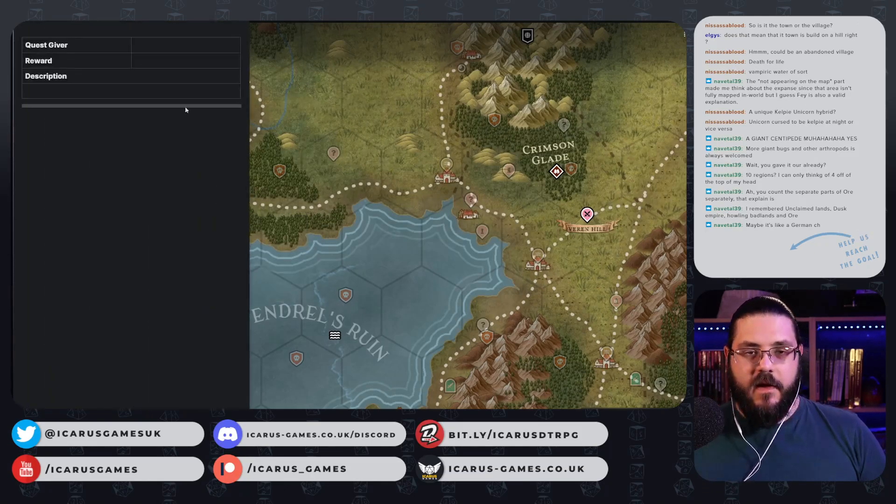
{"action": "left_click", "coordinate": [56, 31]}
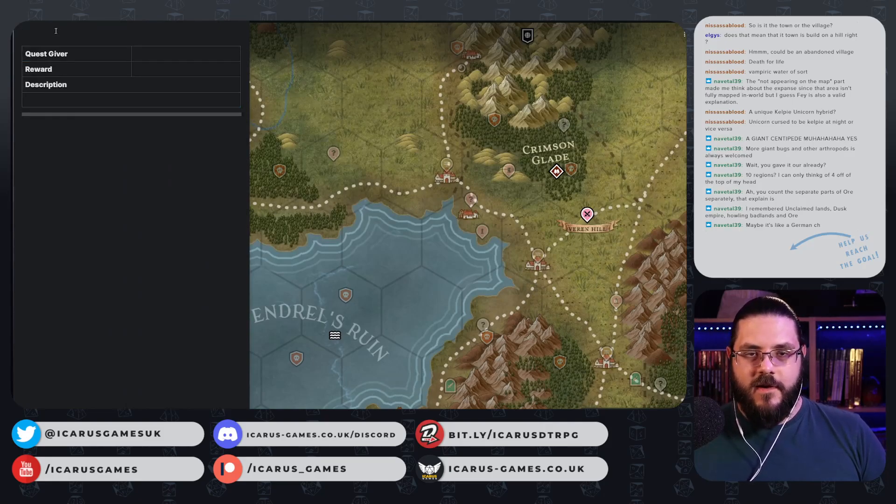
{"action": "key", "text": "ctrl+v"}
- Paste the Berberoka Archives of Nethys link under Description and close the page
{"action": "key", "text": "ctrl+Tab"}
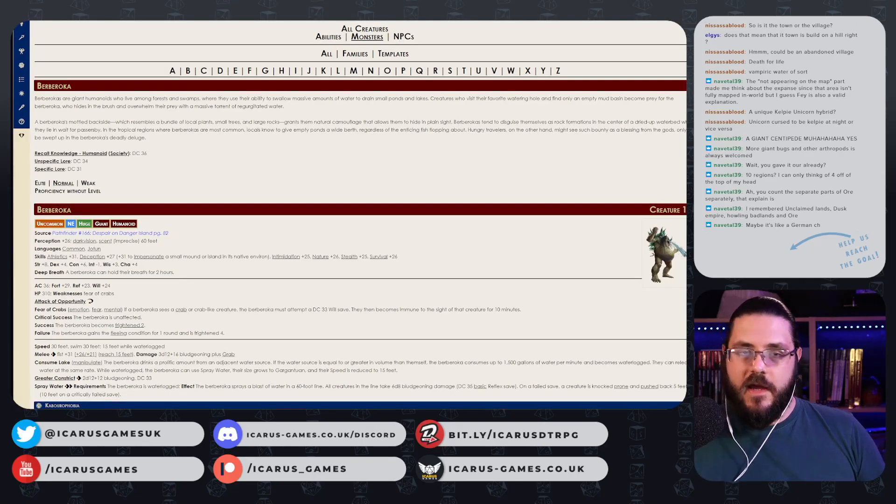
{"action": "key", "text": "ctrl+Tab"}
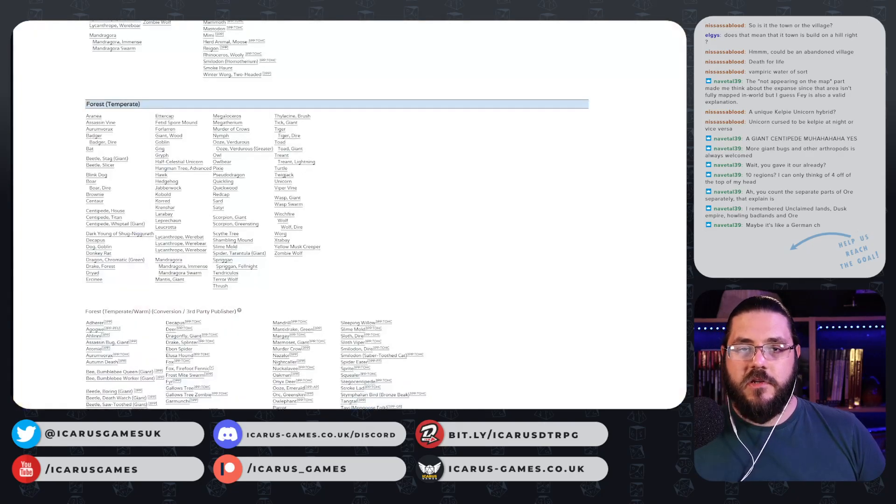
{"action": "key", "text": "ctrl+Tab"}
{"action": "scroll", "coordinate": [66, 397], "scroll_direction": "down", "scroll_amount": 1}
{"action": "left_click", "coordinate": [53, 385]}
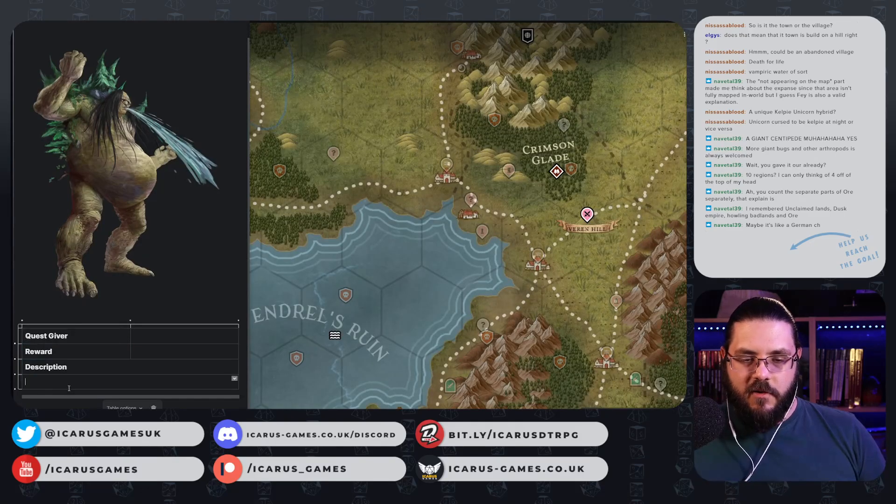
{"action": "type", "text": "https://2e.aonprd.com/Monsters.aspx?ID=1394"}
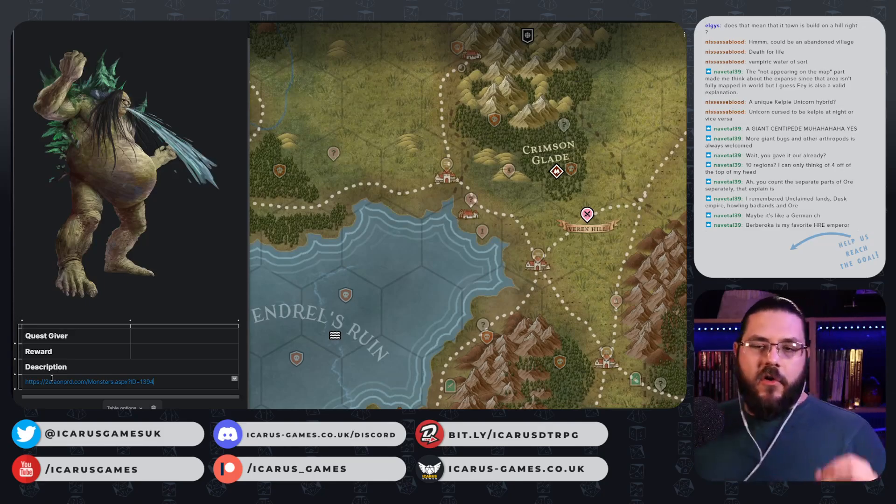
{"action": "left_click", "coordinate": [378, 245]}
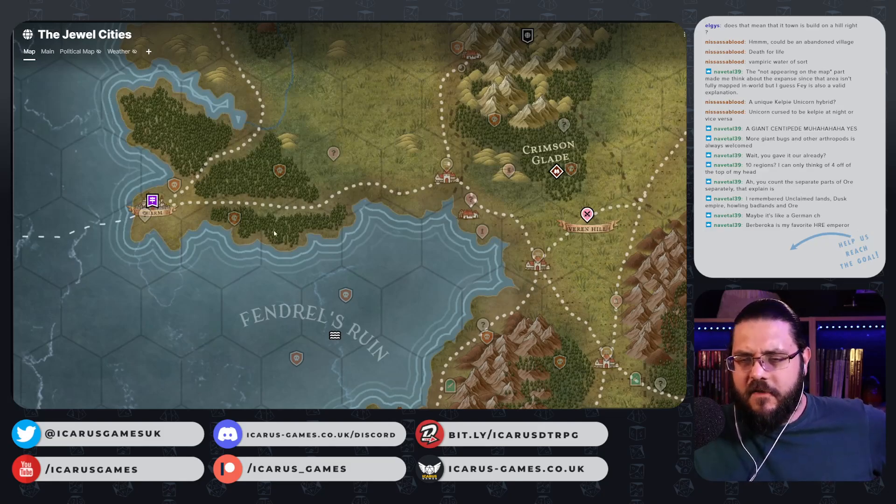
- Pan to the coast east of Charm, open its creation options, and consult the Glumdark Travel Encounters list
{"action": "left_click_drag", "start_coordinate": [264, 259], "coordinate": [217, 286]}
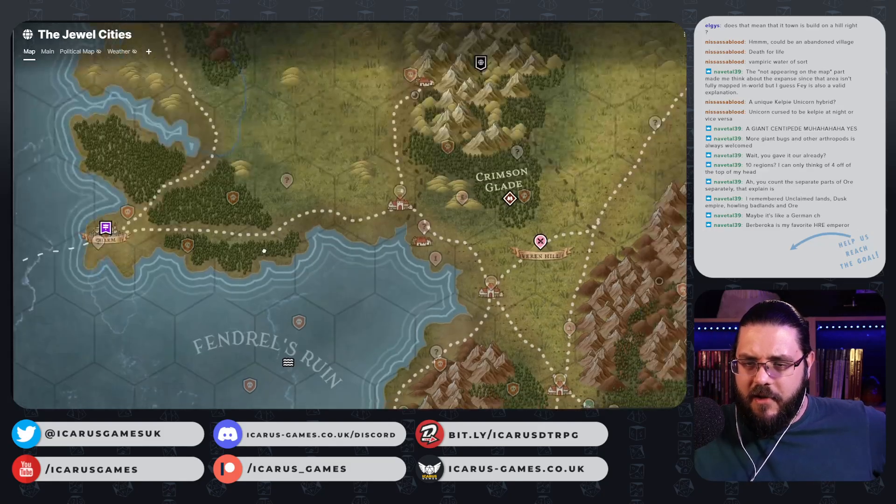
{"action": "right_click", "coordinate": [264, 249]}
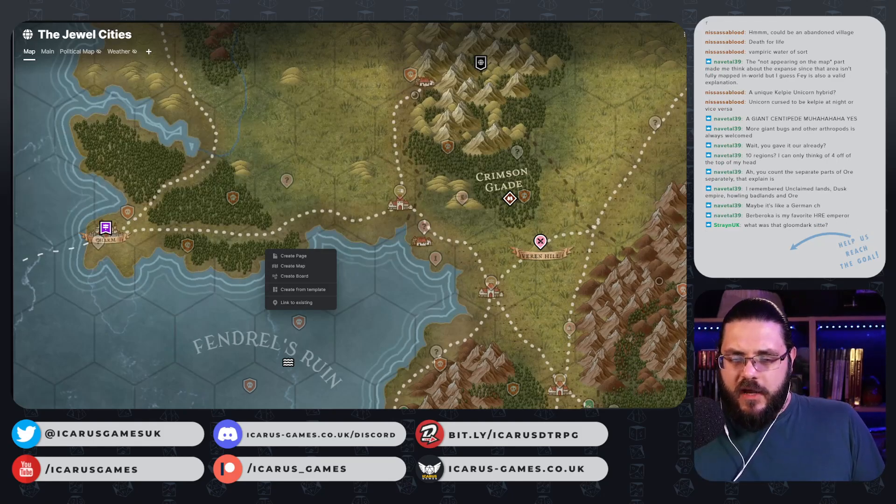
{"action": "key", "text": "alt+Tab"}
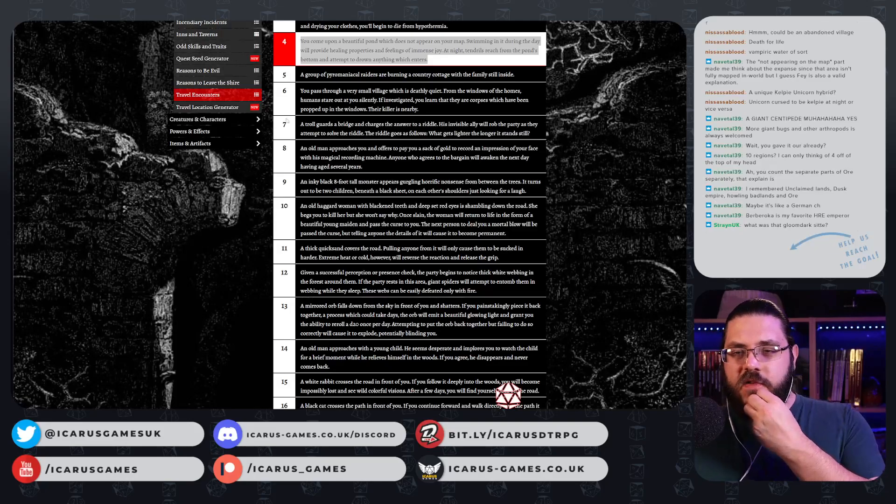
{"action": "scroll", "coordinate": [307, 164], "scroll_direction": "up", "scroll_amount": 3}
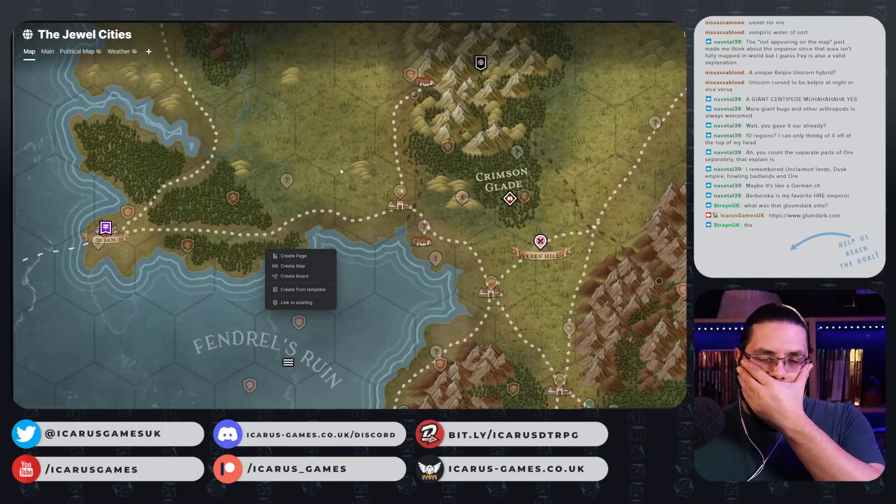
- Zoom in on the road east of Charm and bring up the creation options on the road
{"action": "left_click", "coordinate": [325, 207]}
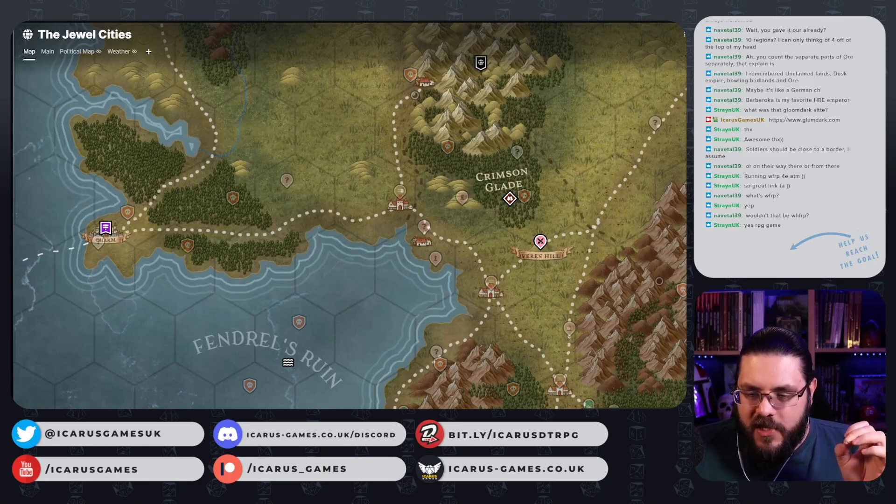
{"action": "right_click", "coordinate": [251, 248]}
{"action": "left_click", "coordinate": [241, 255]}
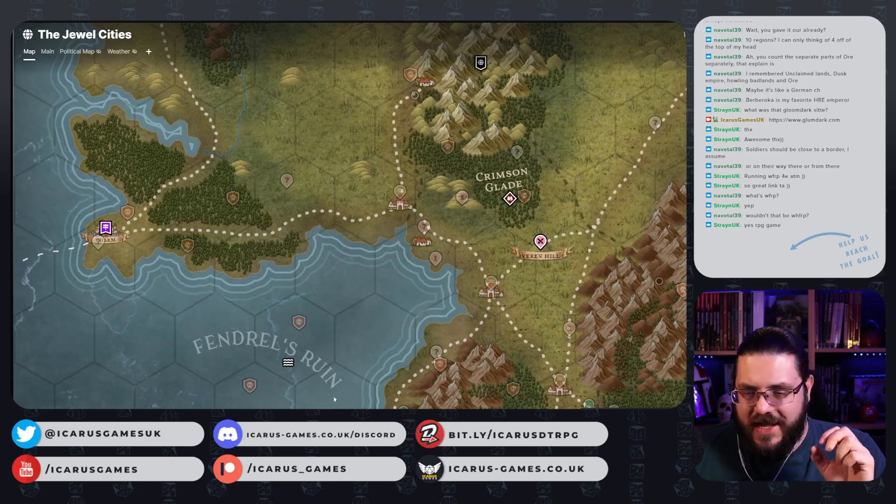
{"action": "right_click", "coordinate": [249, 244]}
{"action": "left_click", "coordinate": [254, 234]}
{"action": "scroll", "coordinate": [252, 234], "scroll_direction": "up", "scroll_amount": 2}
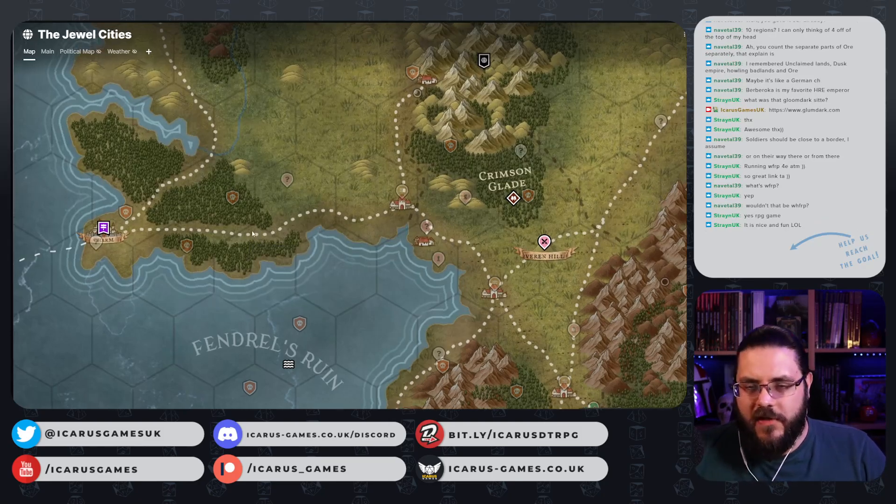
{"action": "scroll", "coordinate": [252, 233], "scroll_direction": "up", "scroll_amount": 1}
{"action": "right_click", "coordinate": [252, 233]}
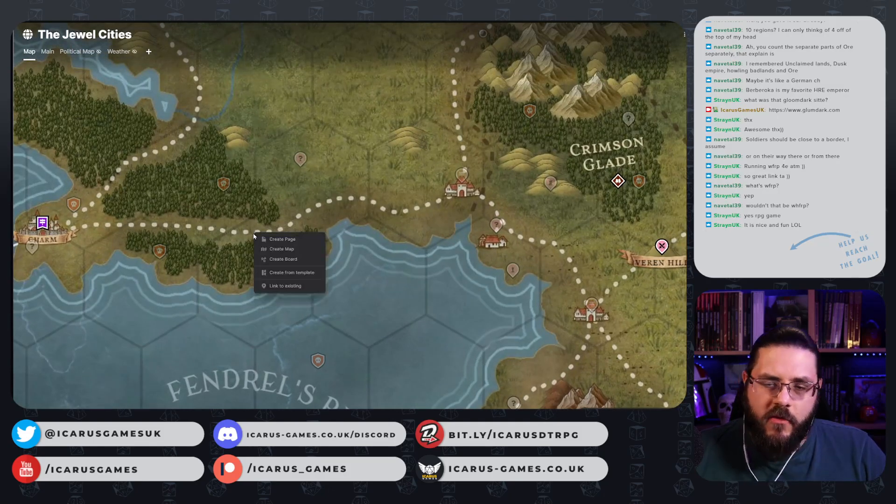
{"action": "left_click", "coordinate": [229, 230]}
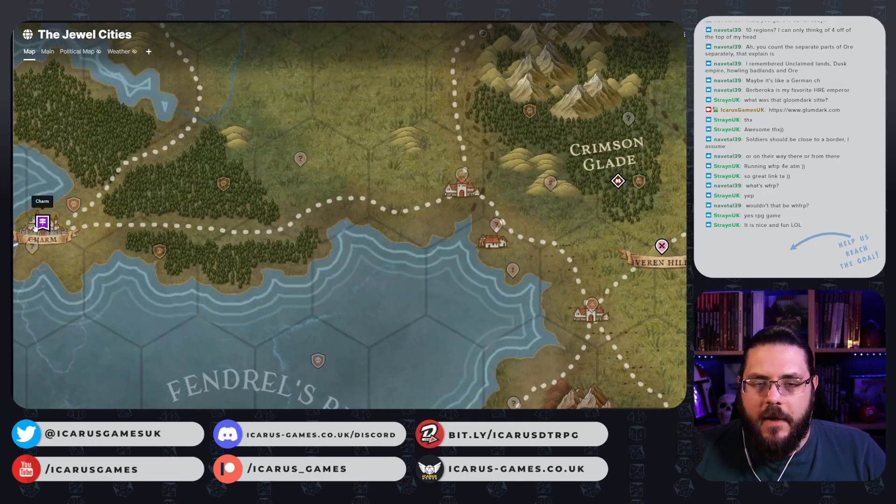
{"action": "right_click", "coordinate": [249, 231]}
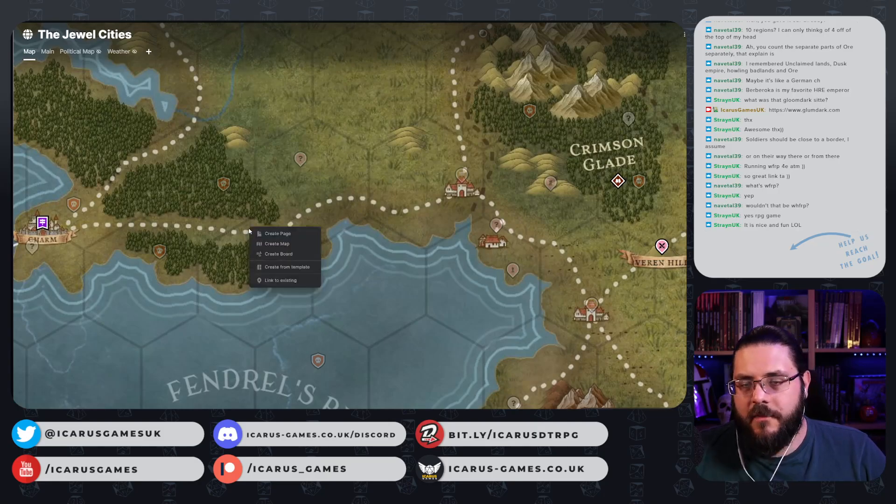
- Create a hidden Point of Interest page and pin named 'Traveling Members of the Order of the Silver Gauntlet'
{"action": "left_click", "coordinate": [298, 267]}
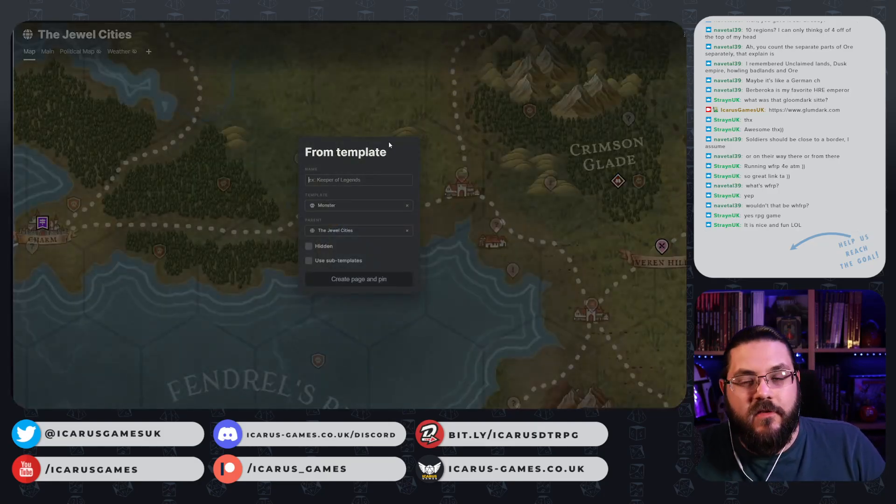
{"action": "left_click", "coordinate": [352, 206]}
{"action": "scroll", "coordinate": [357, 274], "scroll_direction": "down", "scroll_amount": 2}
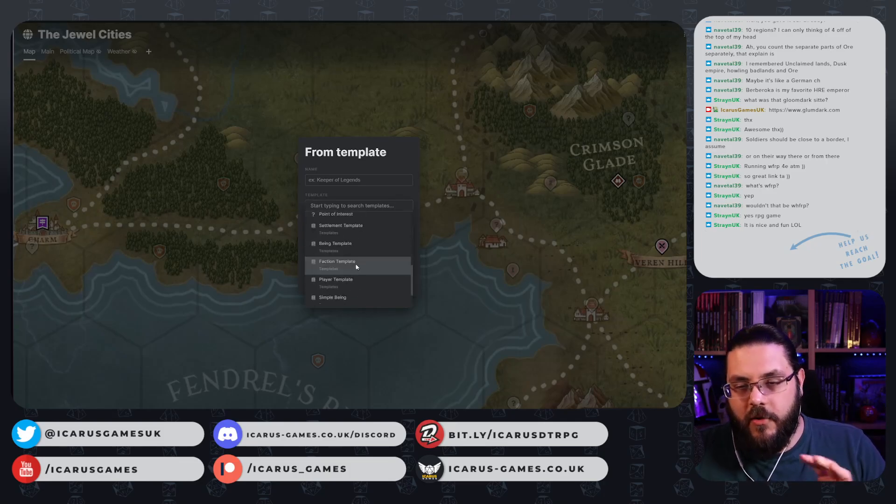
{"action": "left_click", "coordinate": [350, 251]}
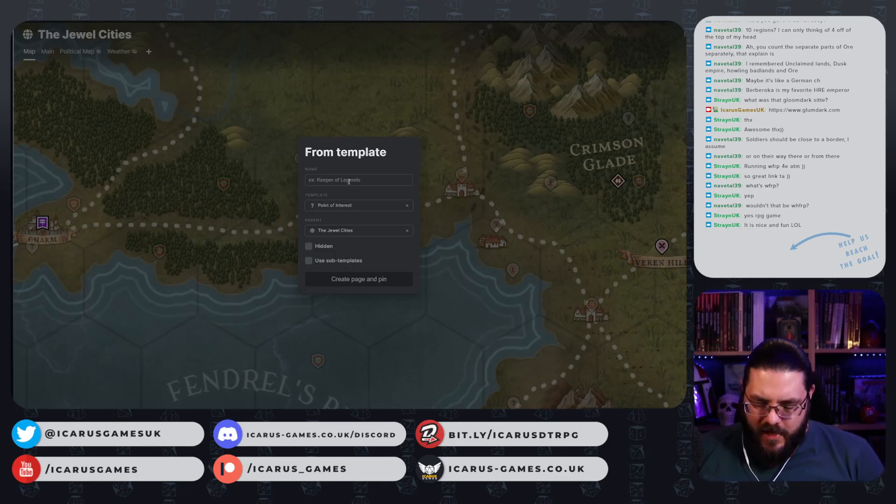
{"action": "type", "text": "T"}
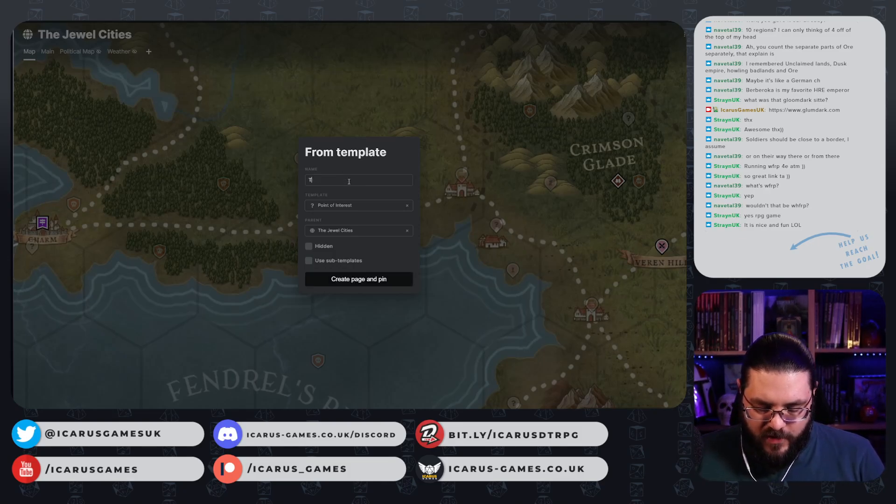
{"action": "type", "text": "raveling "}
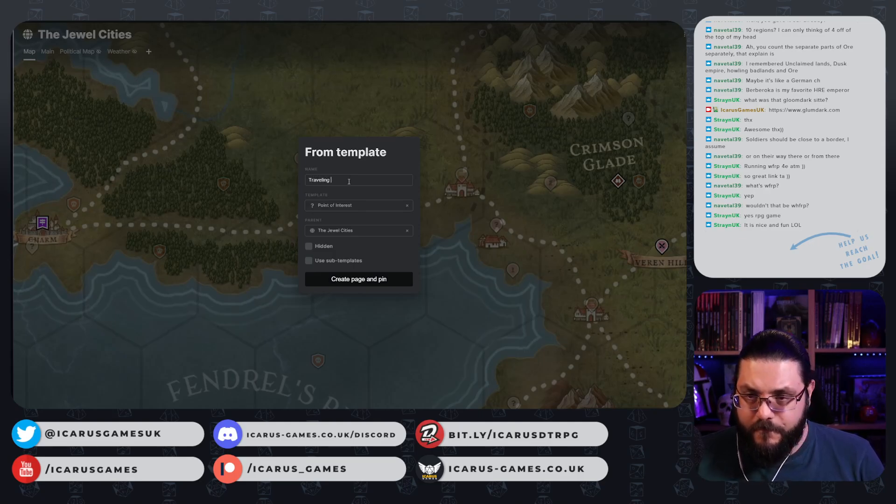
{"action": "type", "text": "to"}
{"action": "key", "text": "BackSpace"}
{"action": "key", "text": "BackSpace"}
{"action": "key", "text": "BackSpace"}
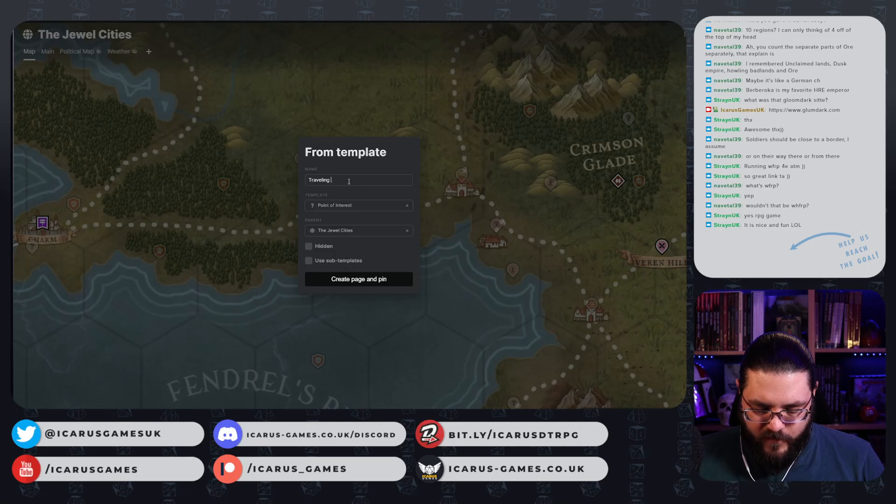
{"action": "type", "text": "Members of"}
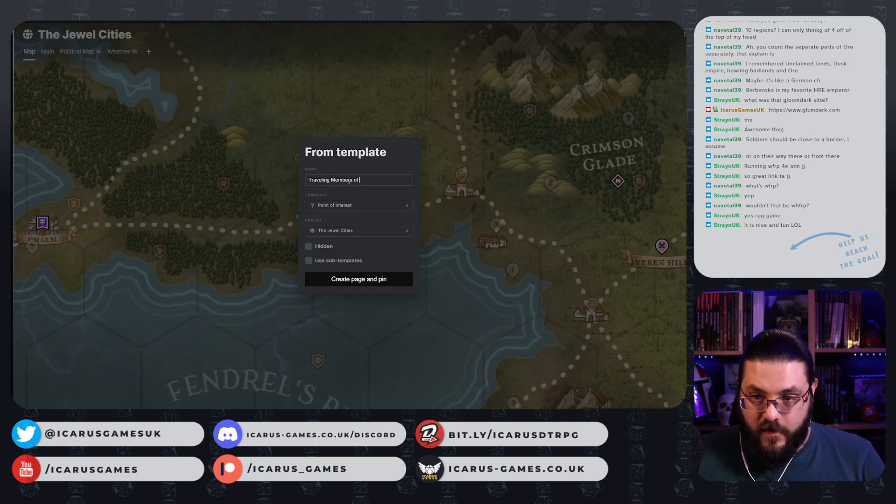
{"action": "type", "text": " the Order of the "}
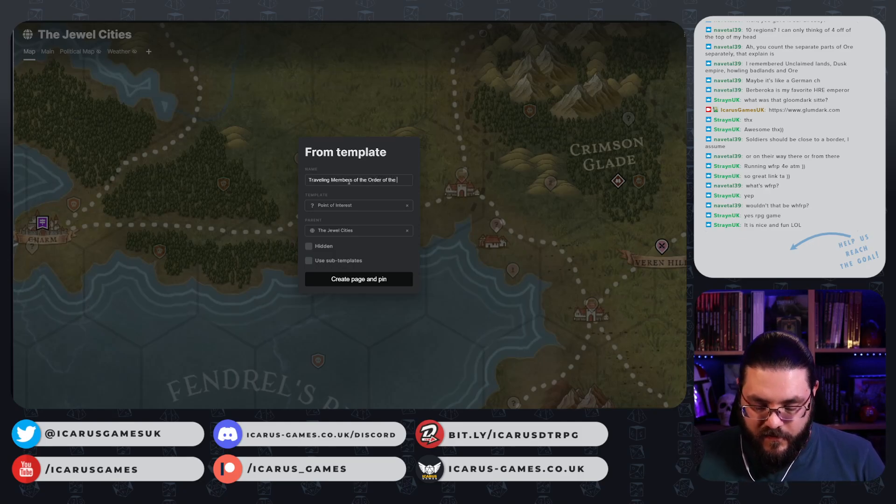
{"action": "type", "text": "Silver Gauntlet"}
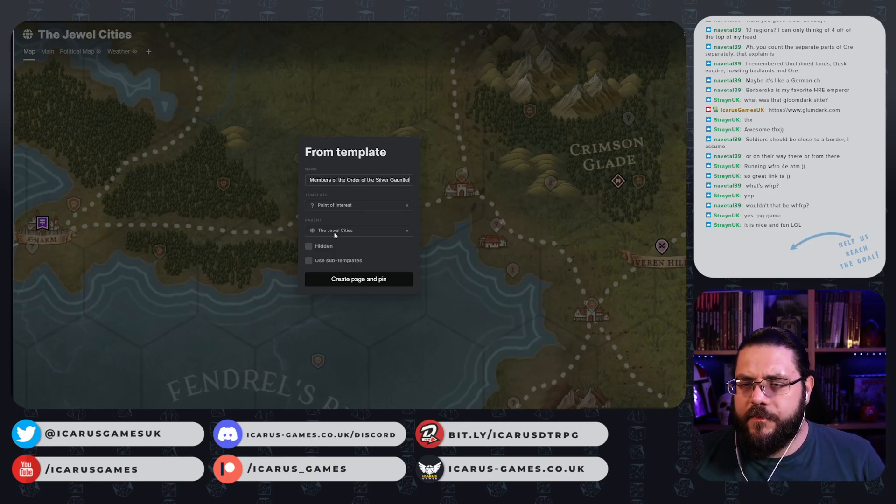
{"action": "left_click", "coordinate": [308, 246]}
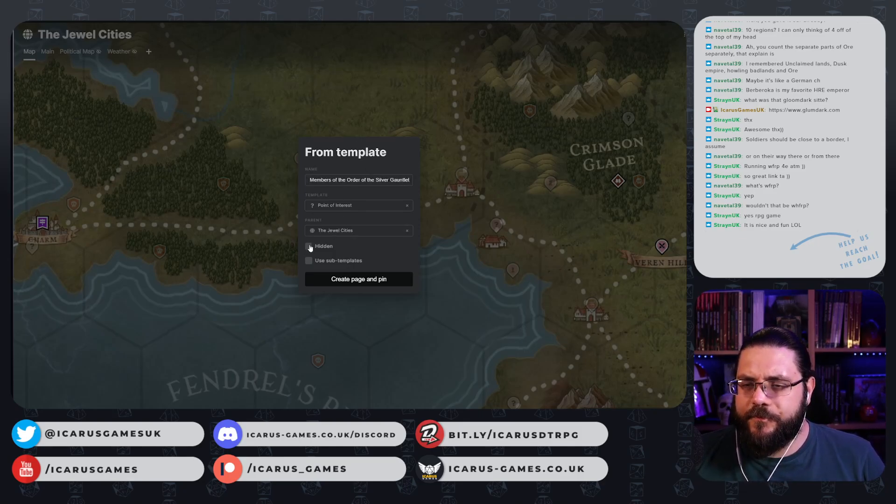
{"action": "left_click", "coordinate": [362, 279]}
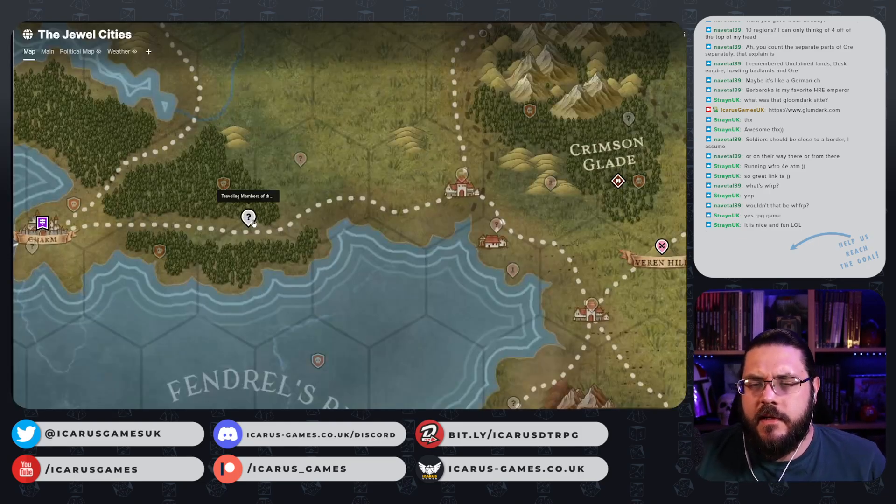
{"action": "right_click", "coordinate": [249, 219]}
- Describe it as 'A small group of soldiers from [Order of the Silver Gauntlet] are travelling this road.' and close the page
{"action": "mouse_move", "coordinate": [316, 286]}
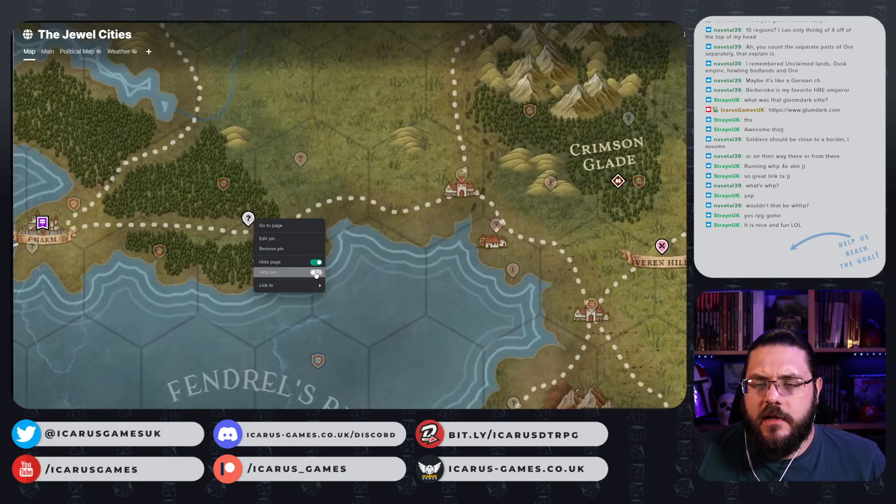
{"action": "left_click", "coordinate": [248, 218]}
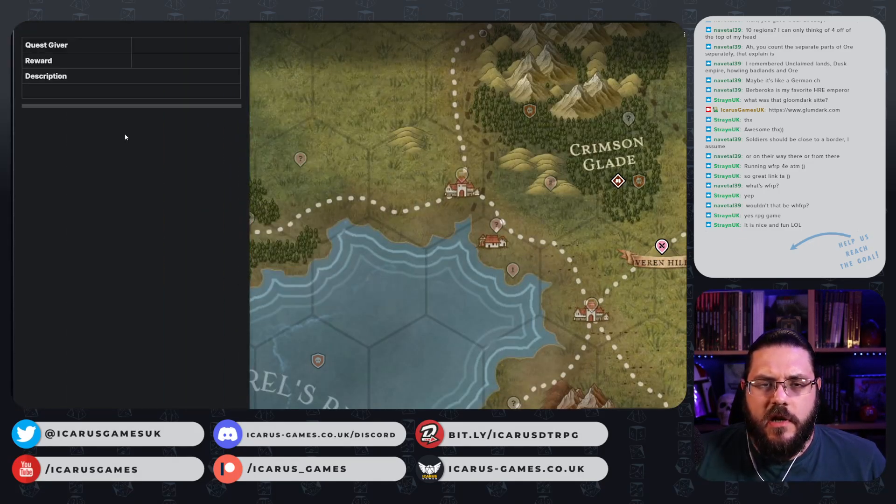
{"action": "left_click", "coordinate": [106, 81]}
{"action": "left_click", "coordinate": [99, 91]}
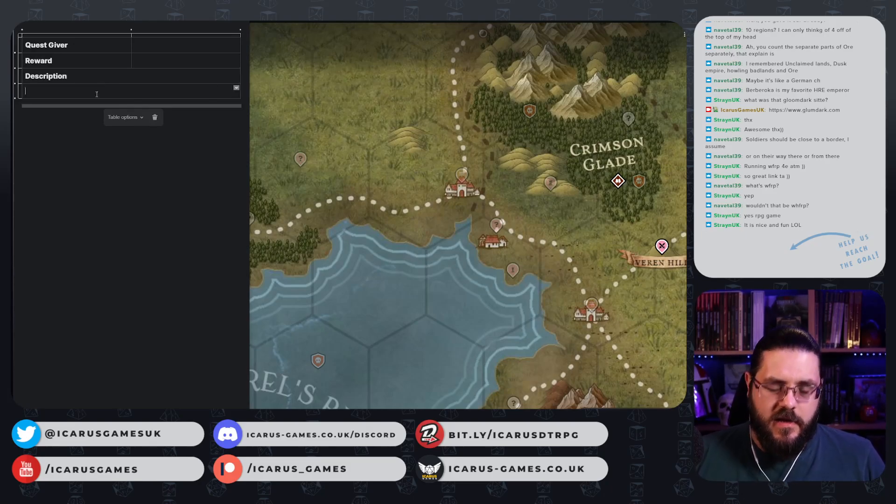
{"action": "type", "text": "A small group"}
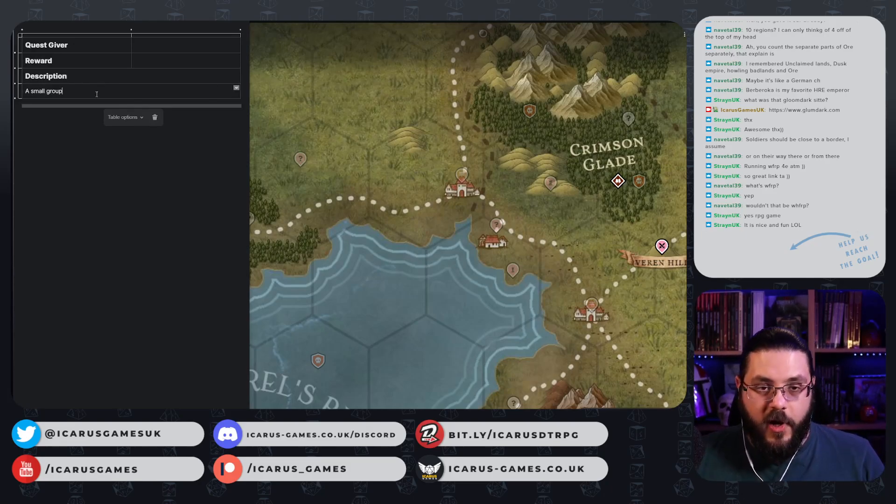
{"action": "type", "text": " of soldier"}
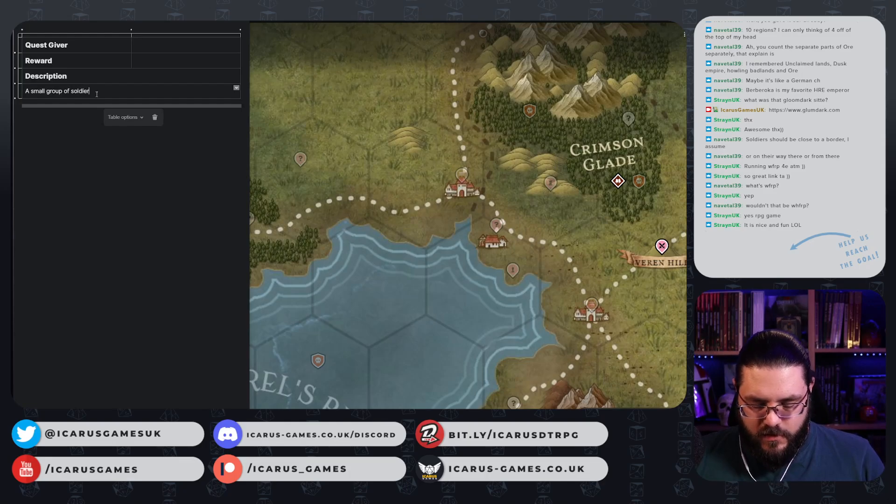
{"action": "type", "text": "s from @order of the"}
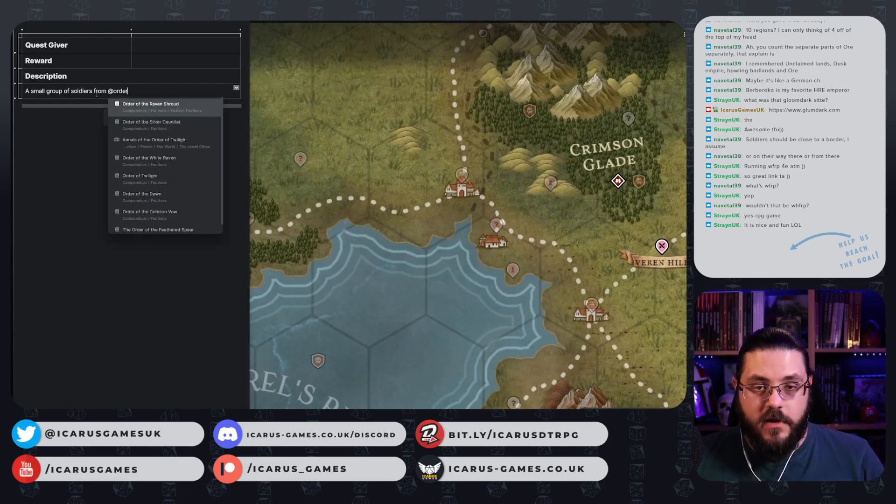
{"action": "left_click", "coordinate": [170, 125]}
{"action": "type", "text": "are t"}
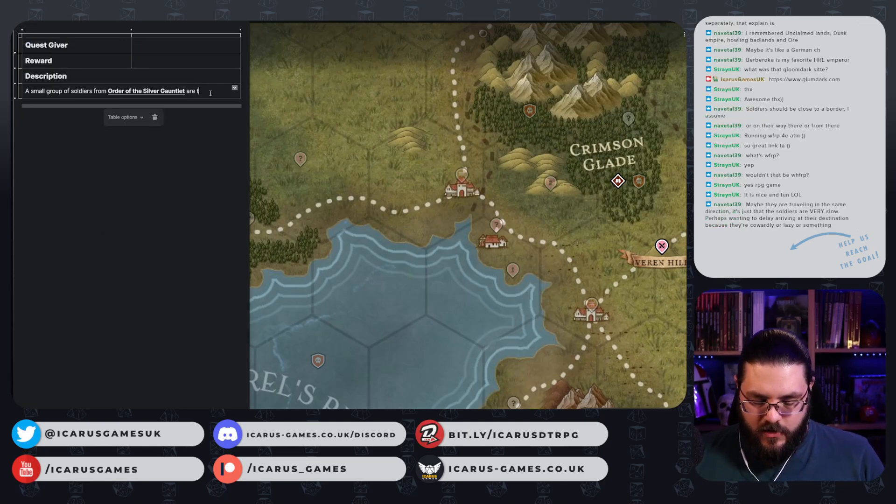
{"action": "type", "text": "ravelling this road."}
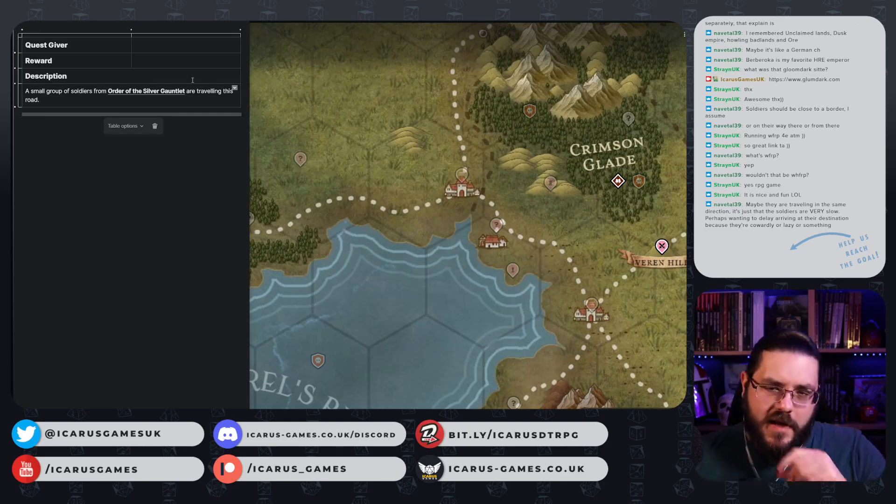
{"action": "left_click", "coordinate": [311, 109]}
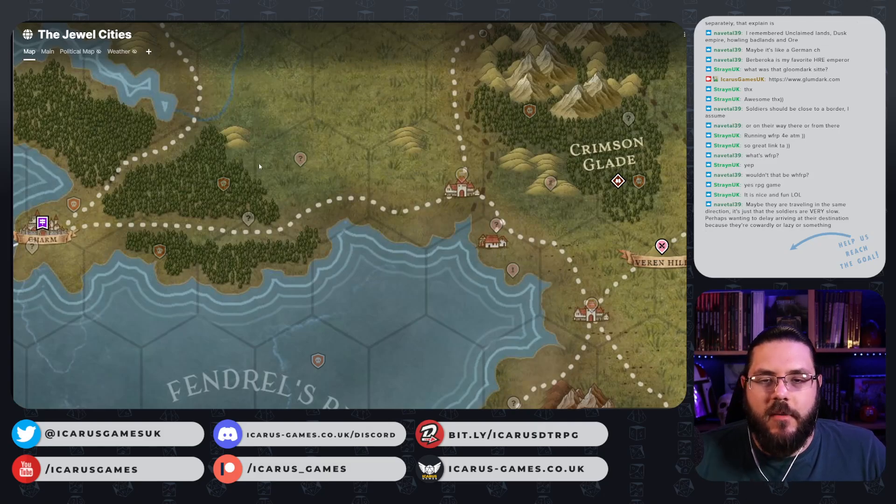
- Pan the map west toward Charm, dismiss the stray Create page prompt, and switch to Glumdark
{"action": "left_click_drag", "start_coordinate": [156, 116], "coordinate": [227, 155]}
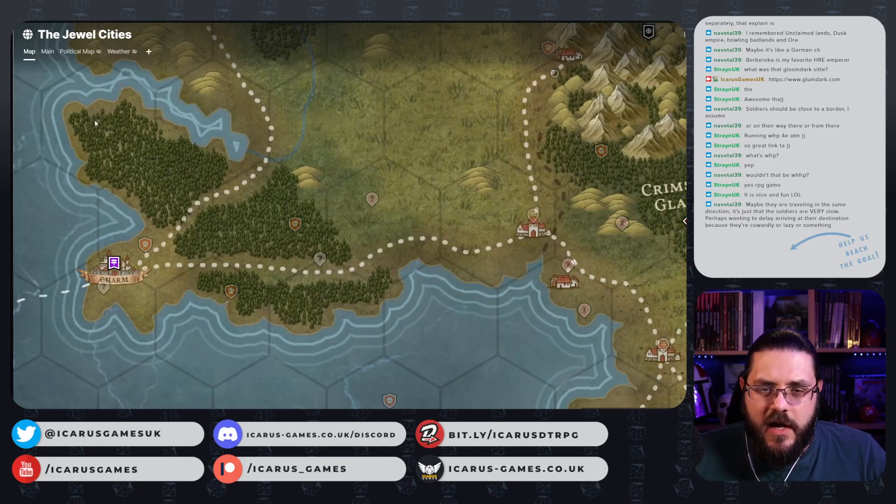
{"action": "left_click_drag", "start_coordinate": [181, 181], "coordinate": [140, 245]}
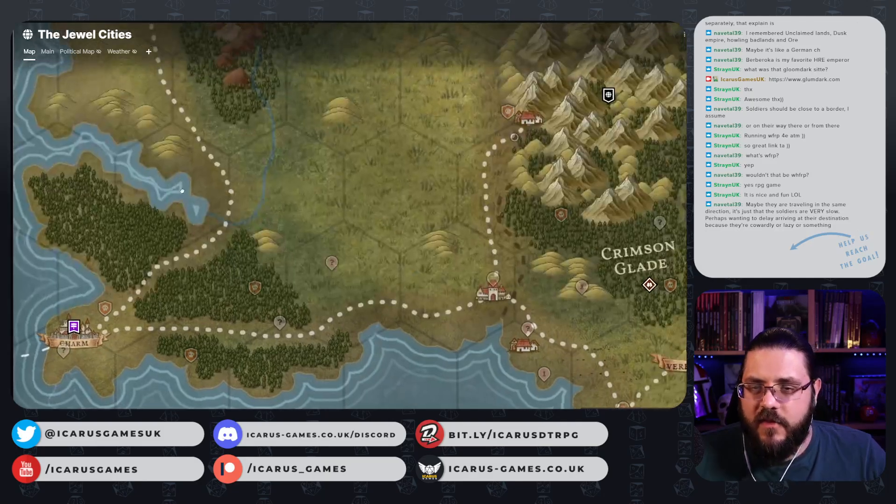
{"action": "double_click", "coordinate": [211, 136]}
{"action": "left_click", "coordinate": [211, 139]}
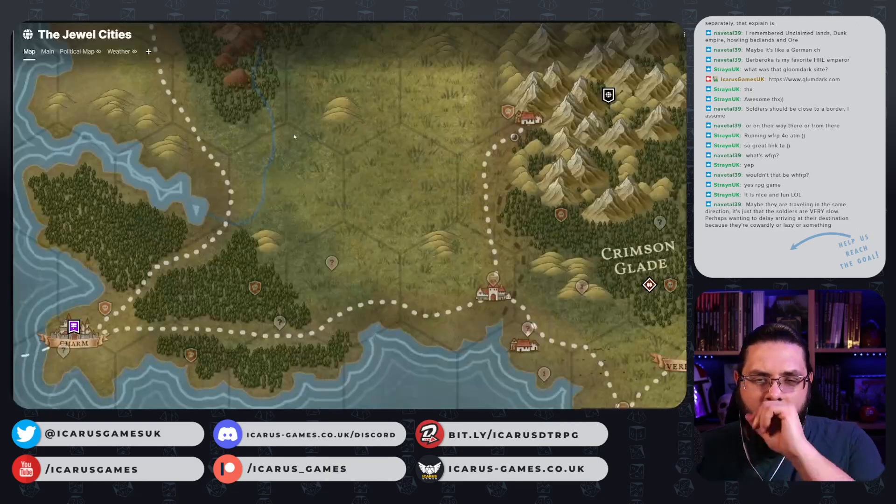
{"action": "key", "text": "ctrl+Tab"}
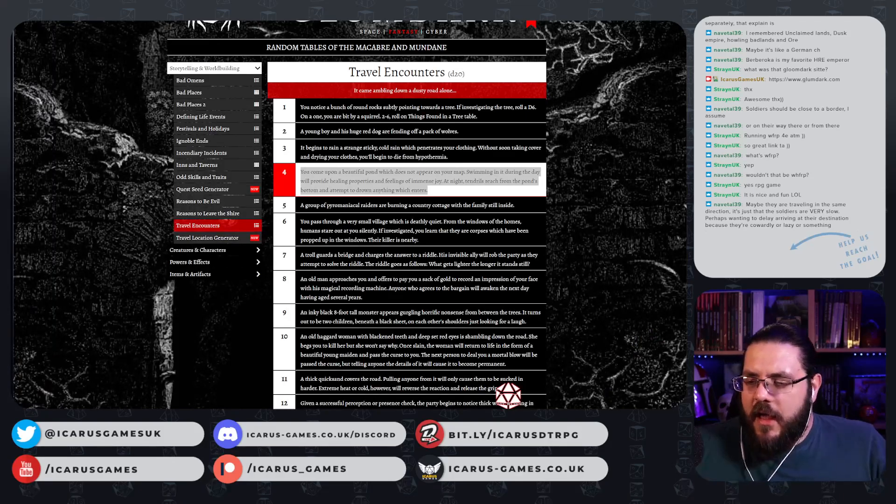
- Roll a travel encounter, select entry 9's fake-monster text, and return to LegendKeeper
{"action": "left_click", "coordinate": [508, 395]}
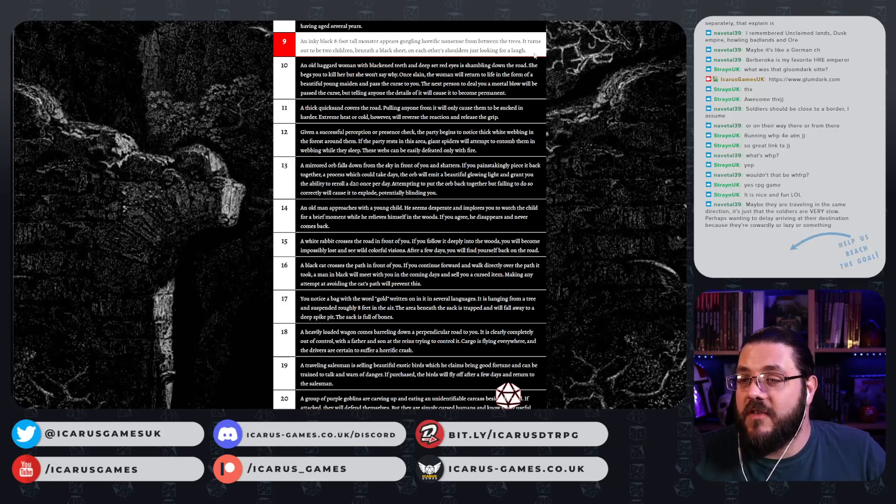
{"action": "left_click_drag", "start_coordinate": [534, 56], "coordinate": [300, 41]}
{"action": "key", "text": "ctrl+c"}
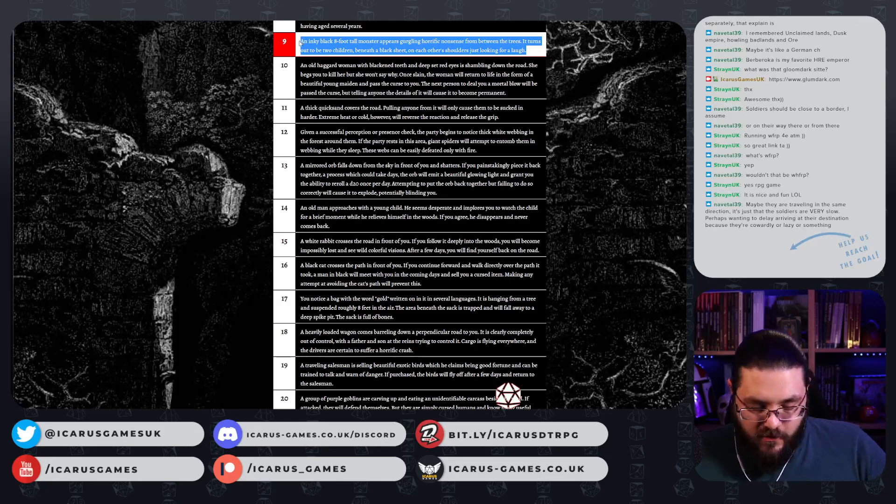
{"action": "key", "text": "ctrl+Tab"}
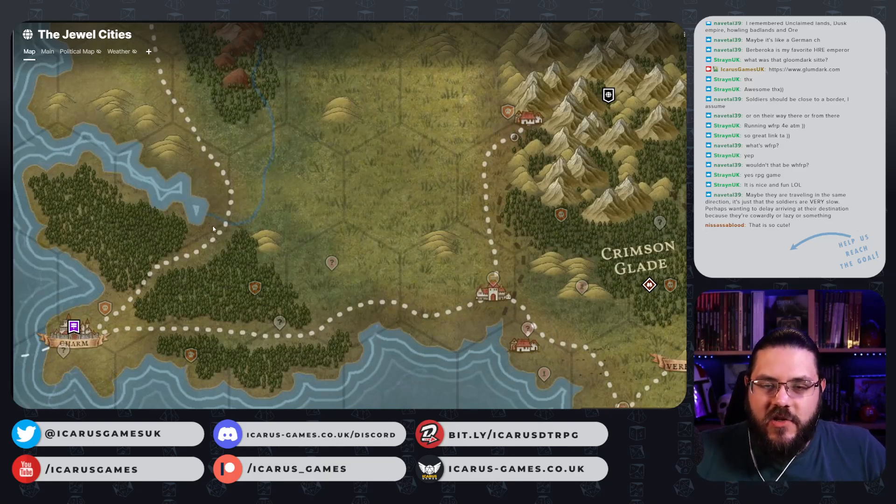
- Create a hidden Point of Interest page and pin named 'Fake Monster' north of the forest
{"action": "right_click", "coordinate": [216, 186]}
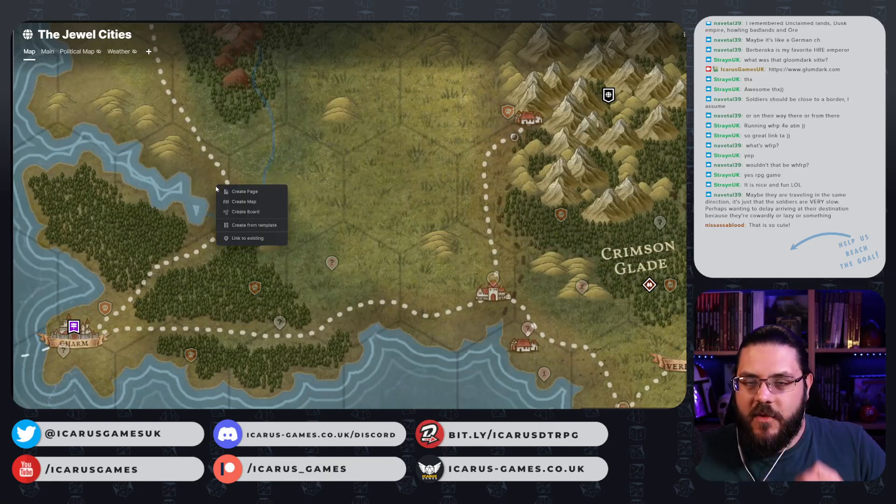
{"action": "left_click", "coordinate": [247, 226]}
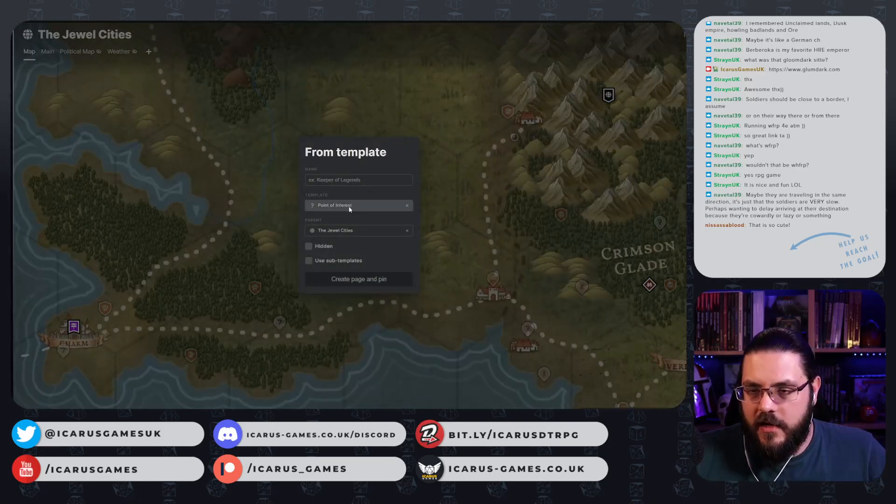
{"action": "left_click", "coordinate": [353, 179]}
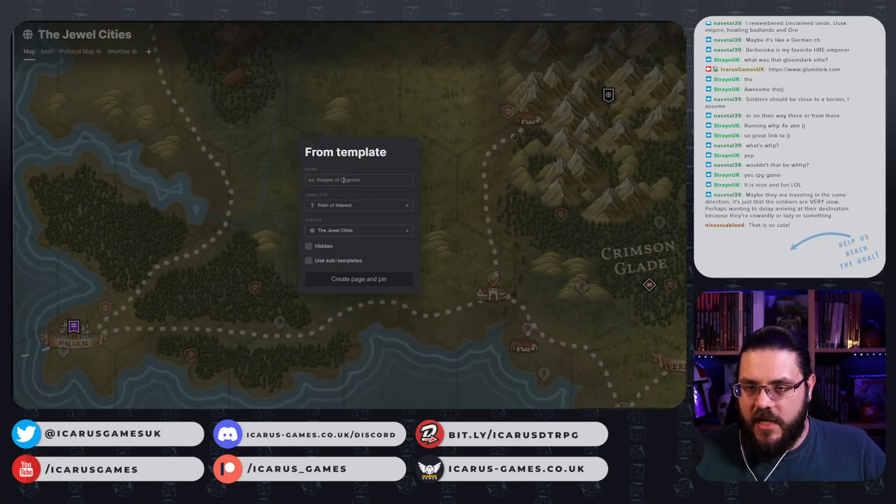
{"action": "type", "text": "Fa"}
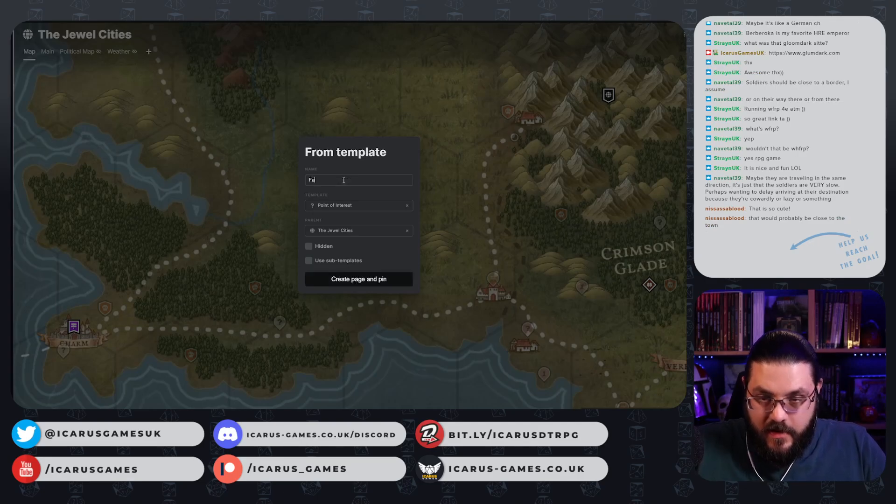
{"action": "type", "text": "ke Monster"}
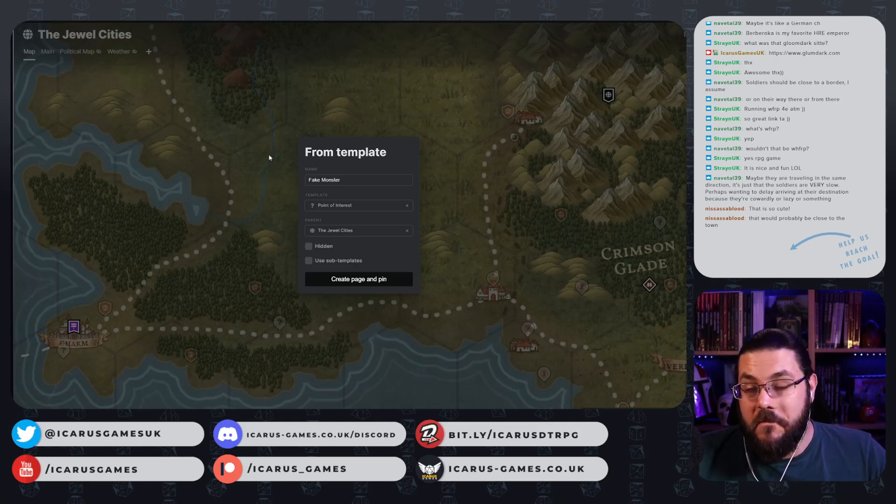
{"action": "left_click", "coordinate": [308, 246]}
{"action": "left_click", "coordinate": [359, 279]}
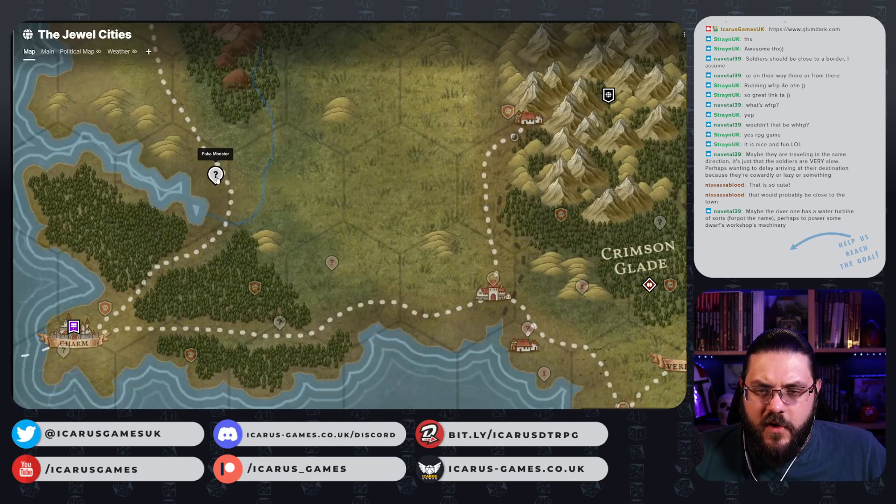
- Change the Fake Monster pin's colour to pink
{"action": "left_click", "coordinate": [215, 175]}
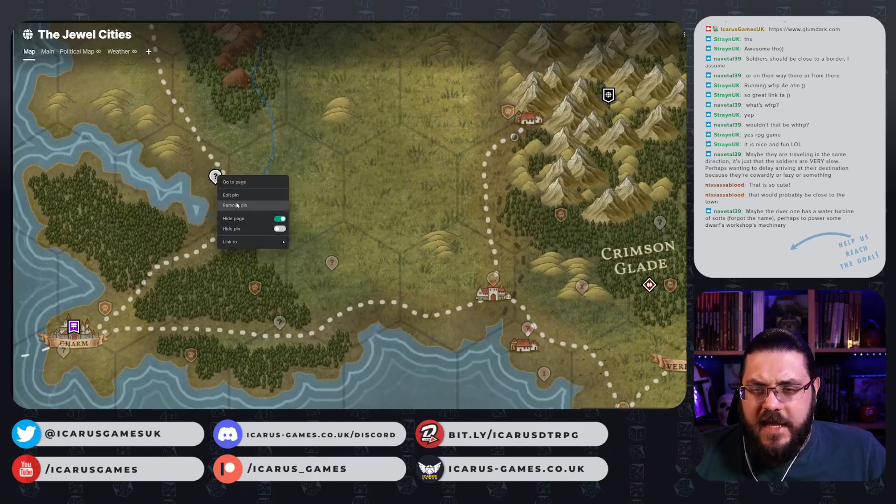
{"action": "left_click", "coordinate": [243, 194]}
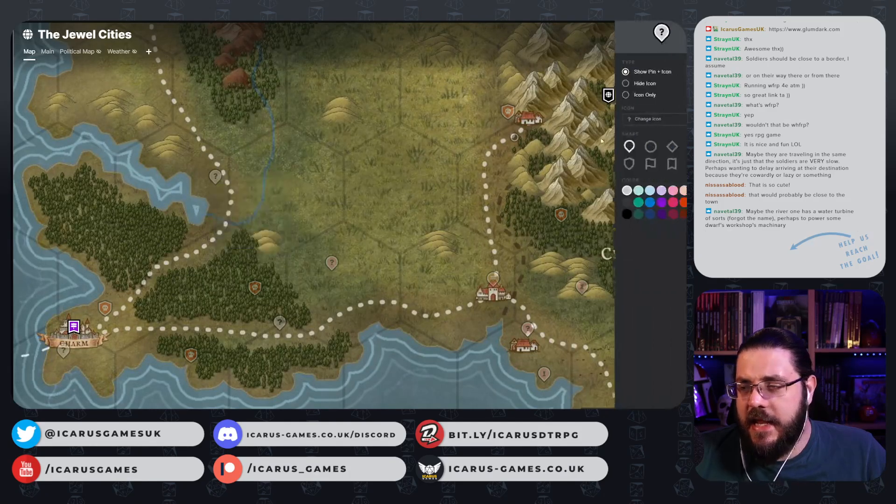
{"action": "left_click", "coordinate": [670, 191]}
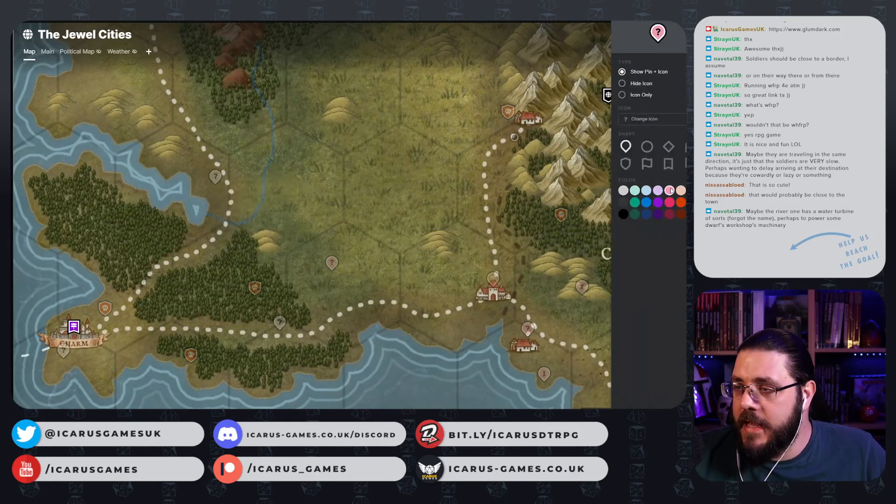
{"action": "left_click", "coordinate": [677, 405]}
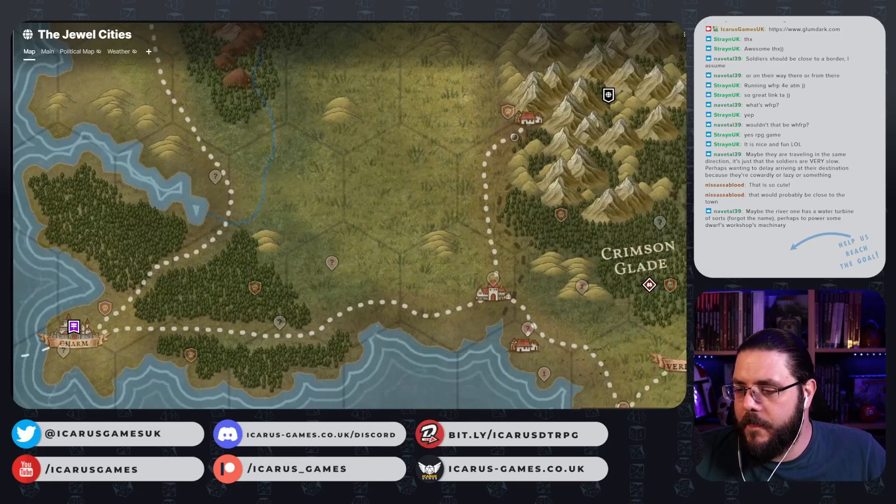
- Paste the inky eight-foot monster encounter into the Fake Monster page's Description
{"action": "left_click", "coordinate": [211, 178]}
{"action": "left_click", "coordinate": [65, 92]}
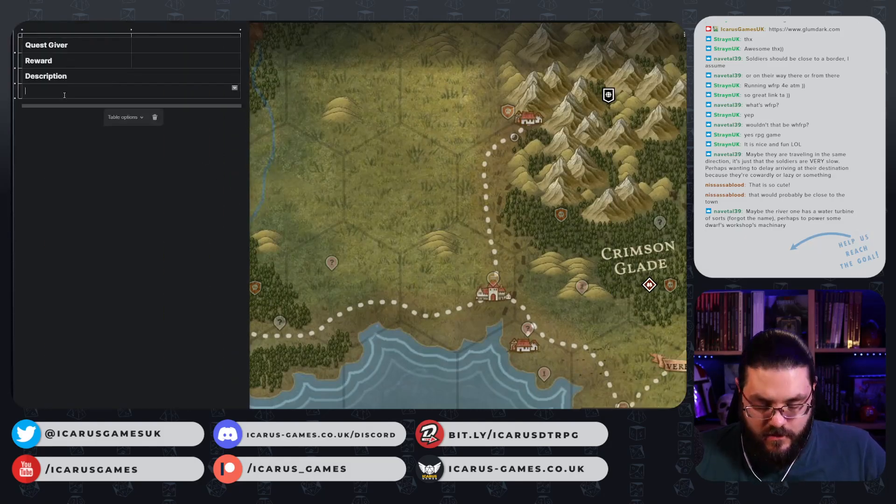
{"action": "key", "text": "ctrl+Tab"}
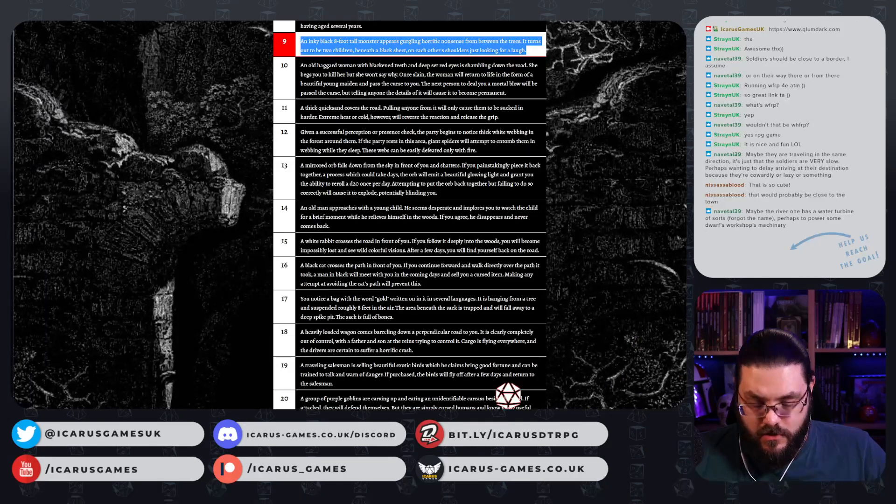
{"action": "key", "text": "ctrl+shift+Tab"}
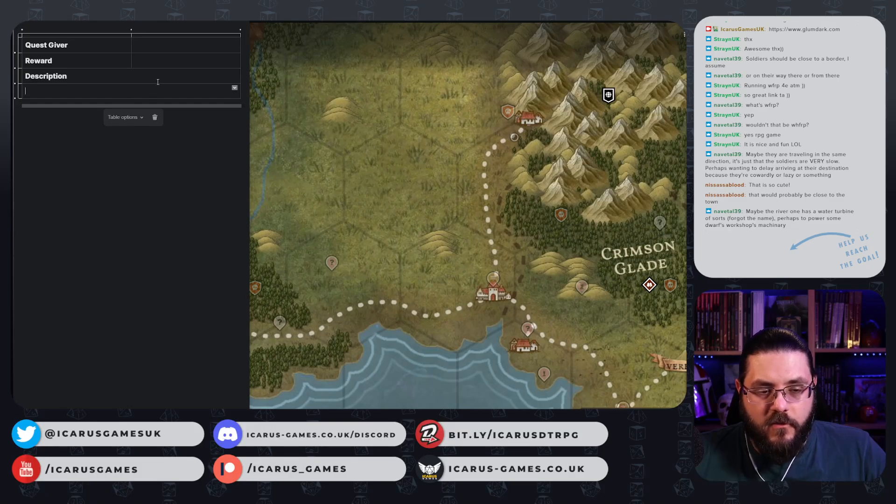
{"action": "key", "text": "ctrl+v"}
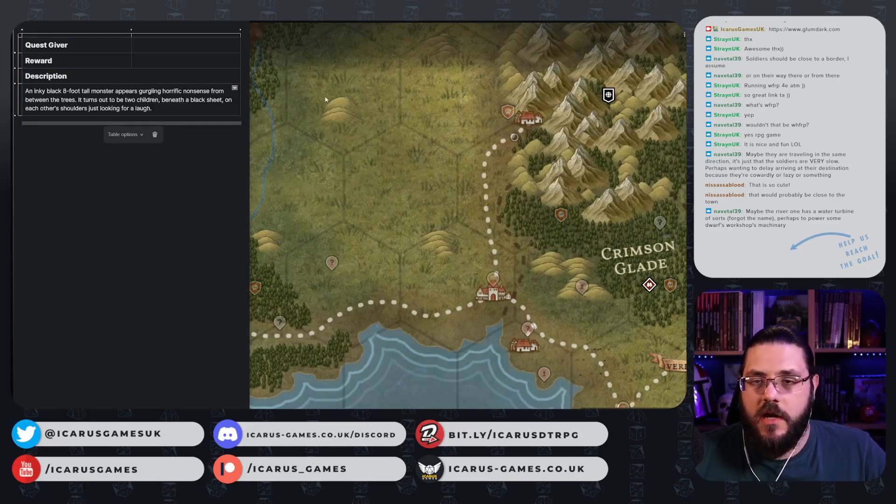
{"action": "left_click", "coordinate": [281, 183]}
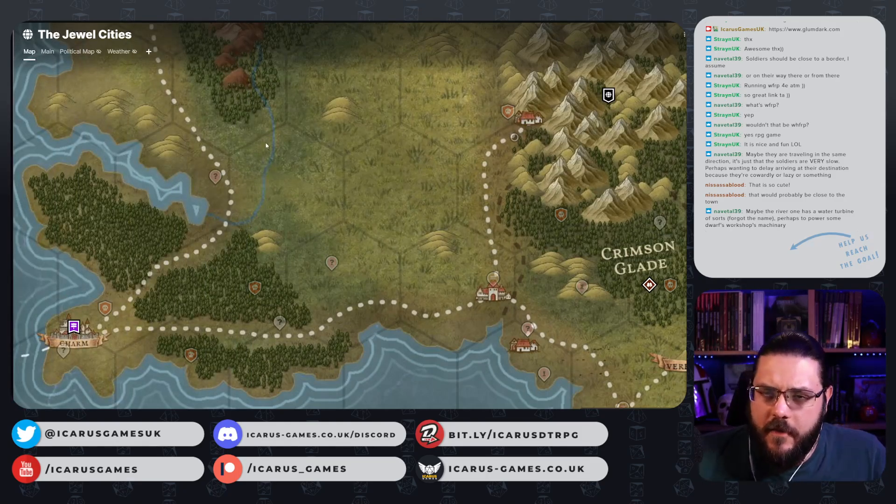
- Pan north and look over the Silent Temple pin's page
{"action": "left_click_drag", "start_coordinate": [291, 83], "coordinate": [270, 142]}
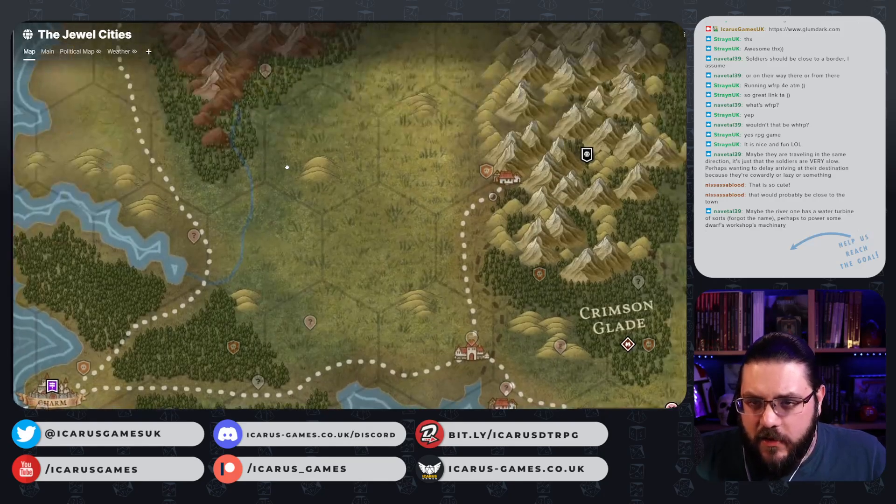
{"action": "left_click", "coordinate": [264, 72]}
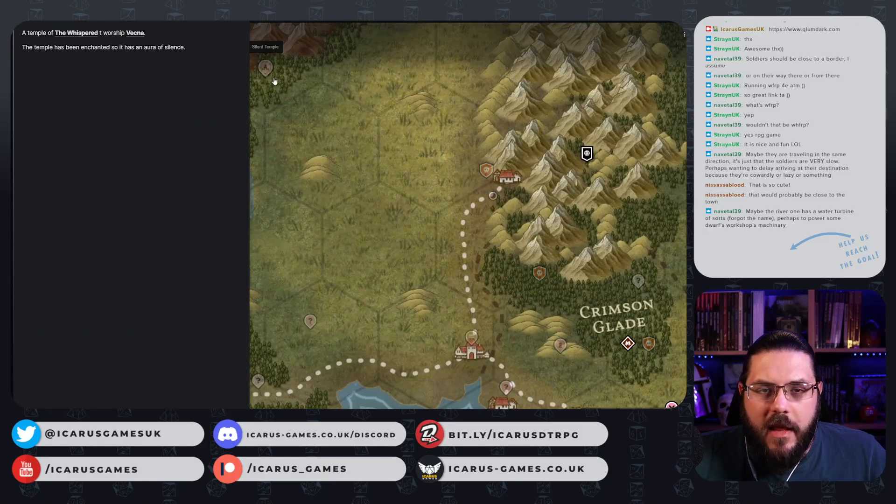
{"action": "left_click", "coordinate": [261, 94]}
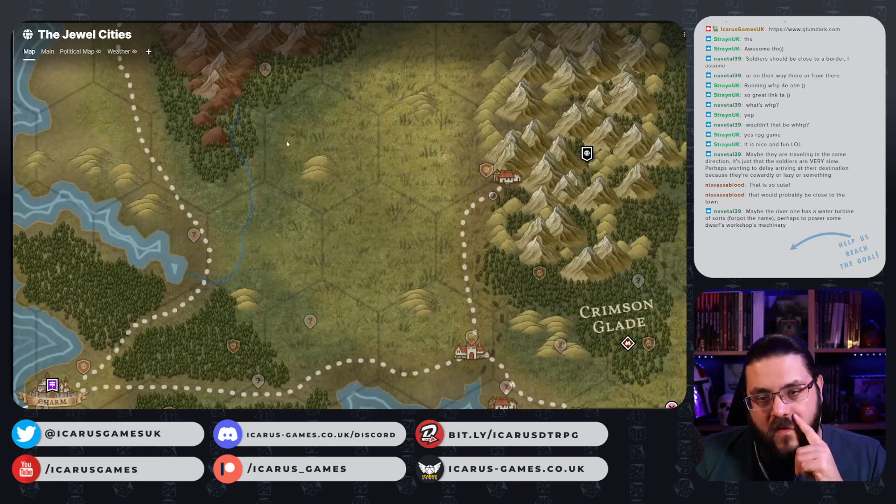
- Create a hidden Point of Interest page and pin named 'Mute Villager' by the northern river
{"action": "right_click", "coordinate": [243, 150]}
{"action": "left_click", "coordinate": [275, 187]}
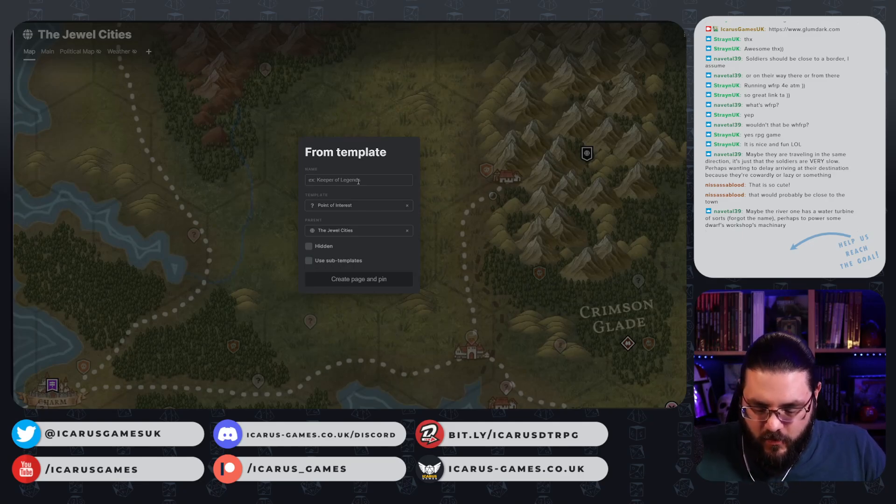
{"action": "type", "text": "Mute"}
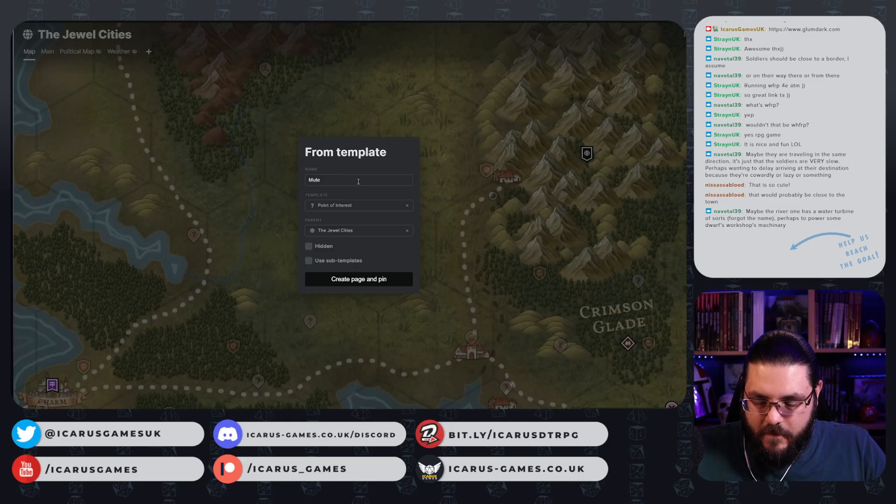
{"action": "type", "text": " Villager"}
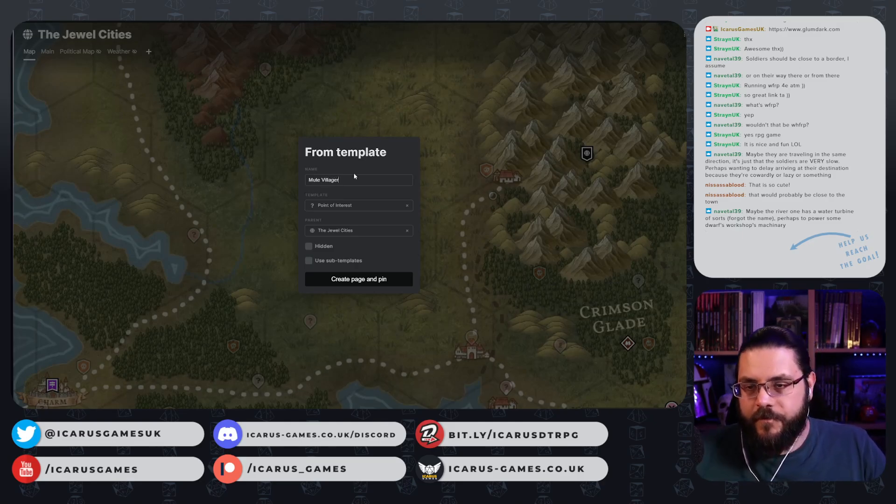
{"action": "left_click", "coordinate": [309, 246]}
{"action": "left_click", "coordinate": [369, 279]}
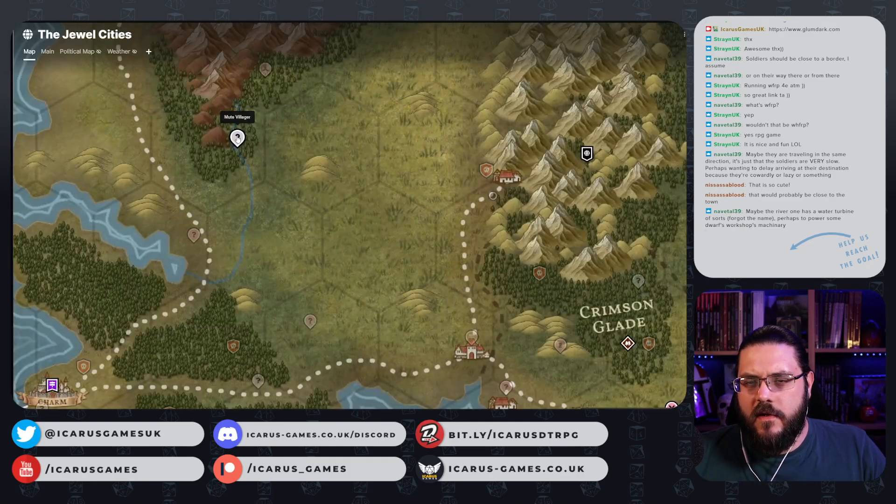
- Hide the Mute Villager pin and open its page
{"action": "right_click", "coordinate": [235, 138]}
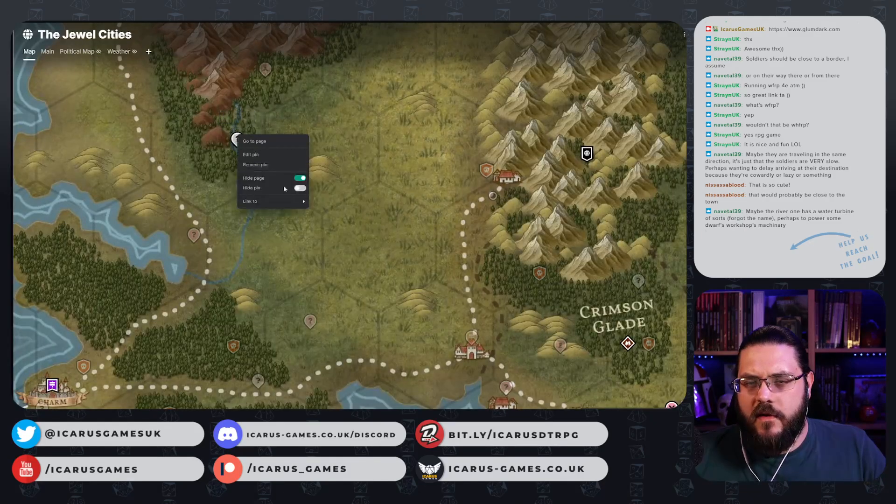
{"action": "left_click", "coordinate": [301, 188]}
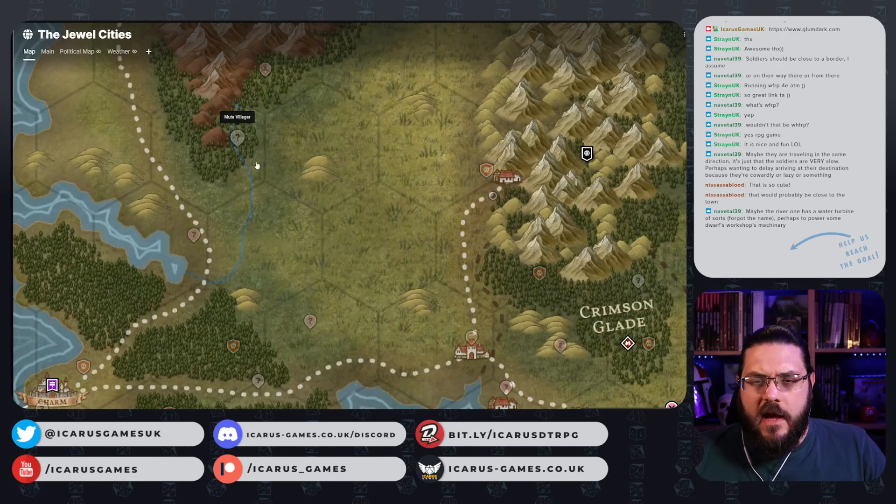
{"action": "left_click", "coordinate": [237, 137]}
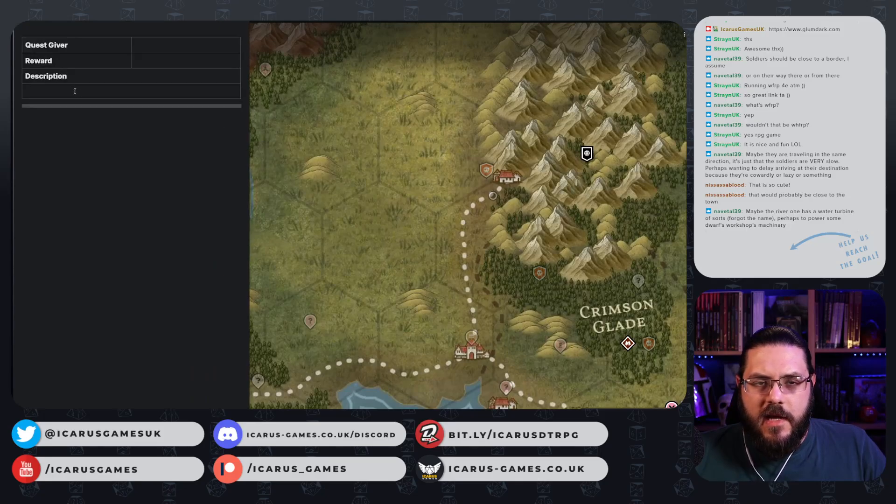
- Write the Description 'A local villager is found rambling, half mad, having been silenced (either through magic or more gruesome means)'
{"action": "left_click", "coordinate": [81, 96]}
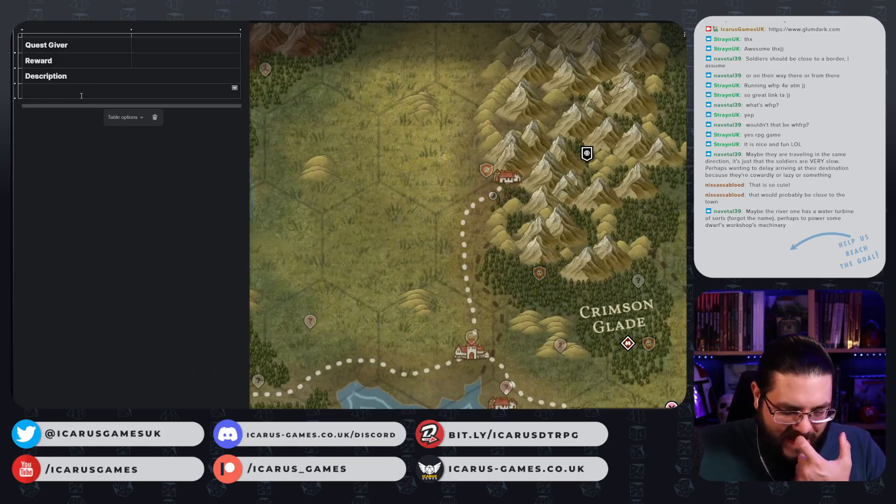
{"action": "type", "text": "A local"}
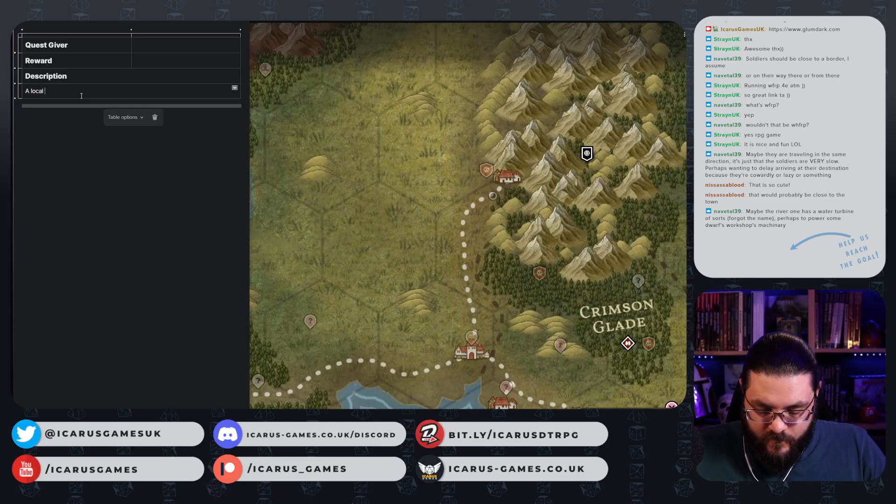
{"action": "type", "text": " villager is "}
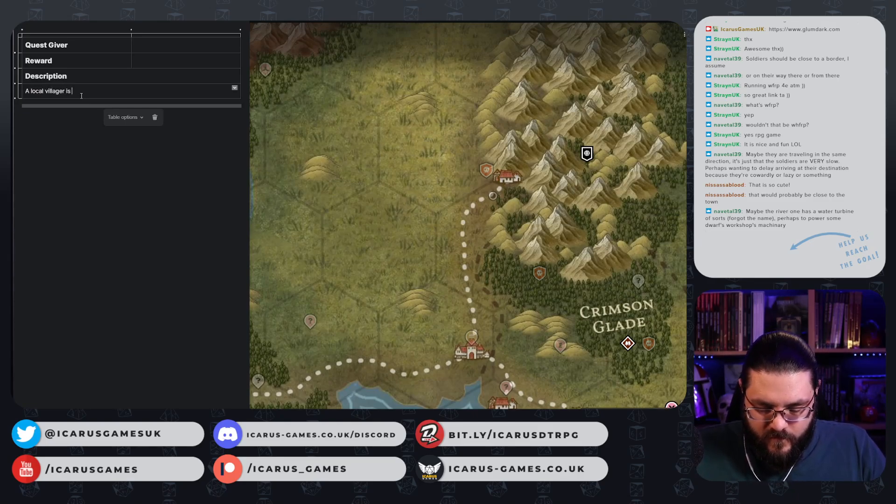
{"action": "type", "text": "found rambling, "}
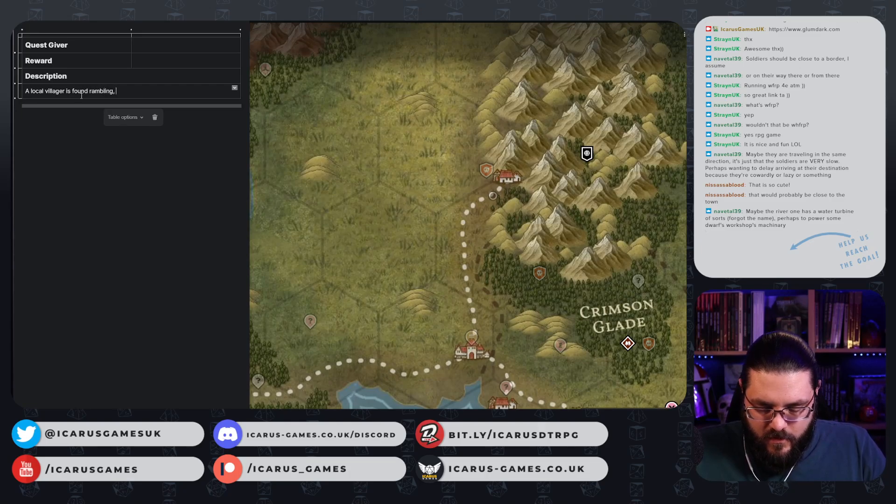
{"action": "type", "text": "half mad, ha"}
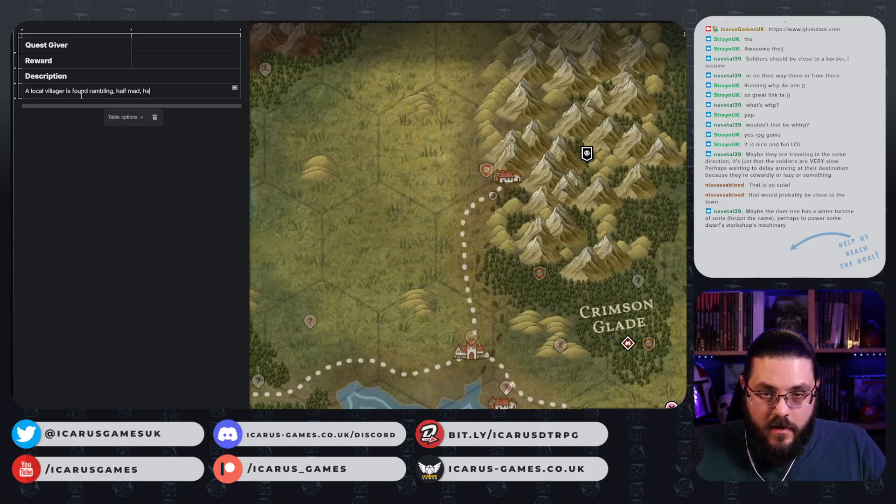
{"action": "key", "text": "BackSpace"}
{"action": "key", "text": "BackSpace"}
{"action": "type", "text": "having "}
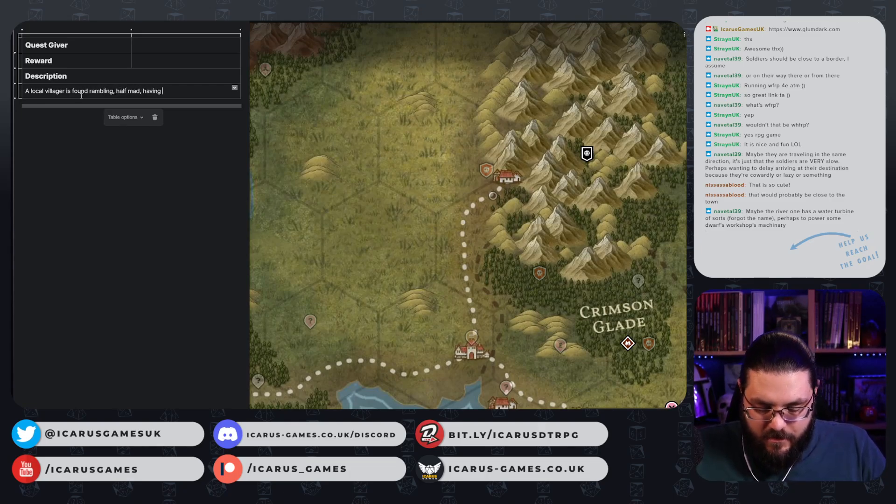
{"action": "type", "text": "been silenced (eitgh"}
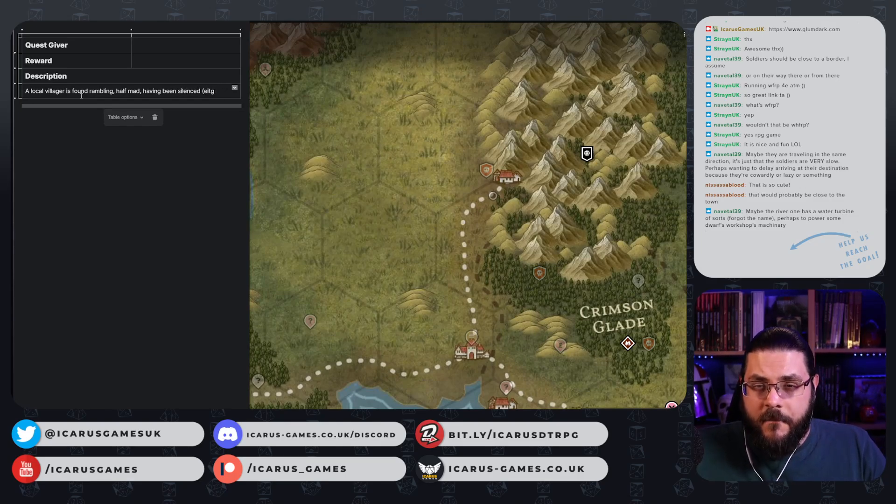
{"action": "key", "text": "BackSpace"}
{"action": "type", "text": "her through ma"}
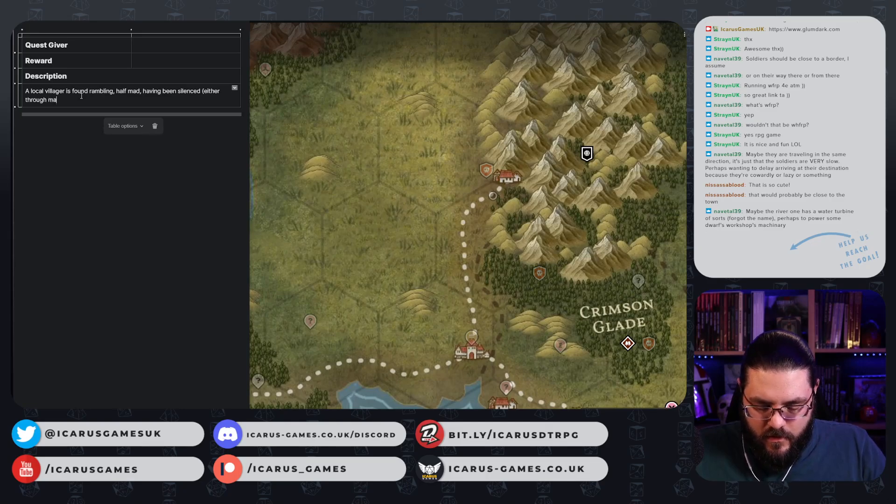
{"action": "type", "text": "gic or more gu"}
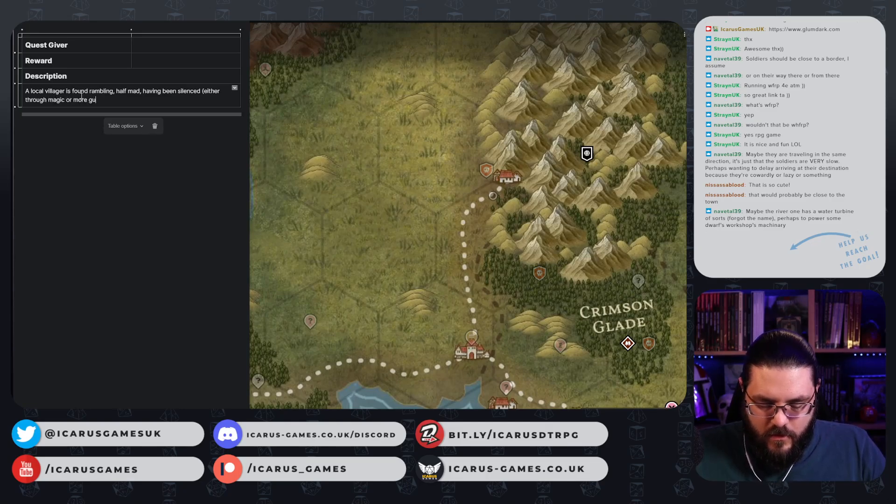
{"action": "key", "text": "BackSpace"}
{"action": "type", "text": "rusome "}
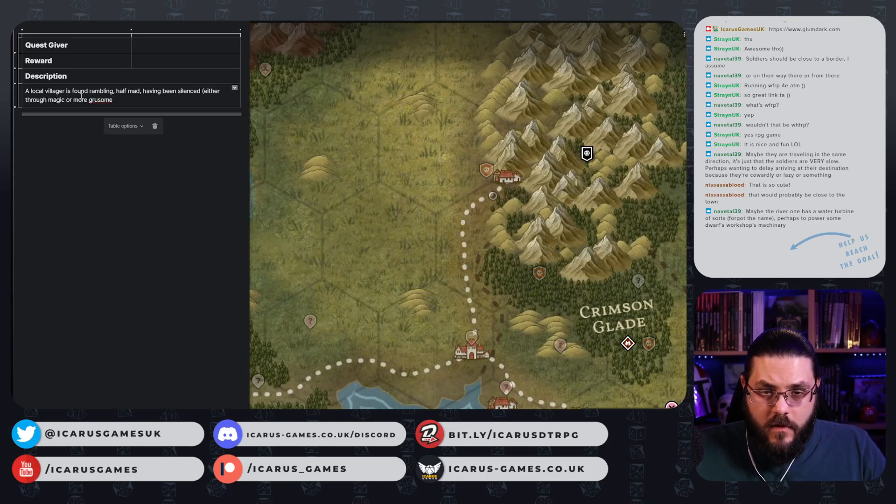
{"action": "type", "text": "means)"}
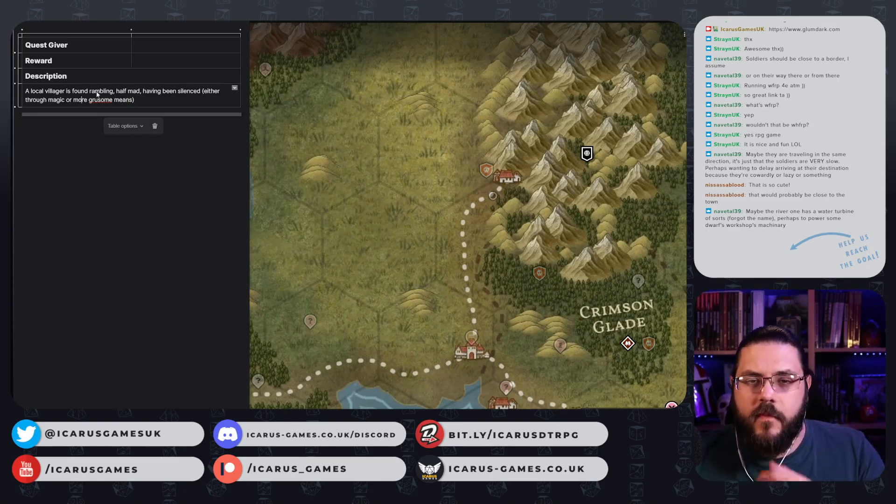
{"action": "double_click", "coordinate": [101, 100]}
{"action": "type", "text": "gruesome"}
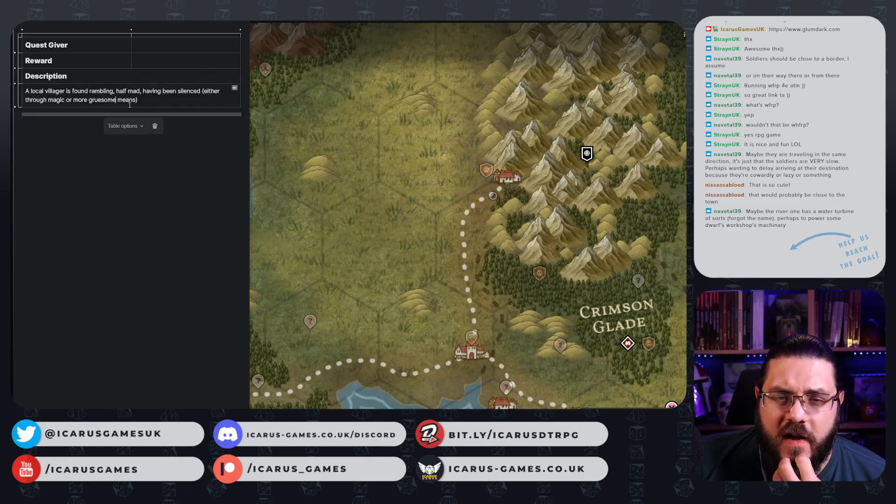
- Close the Mute Villager page, pan toward Charm's coast, and switch to Glumdark's encounter table
{"action": "left_click", "coordinate": [310, 134]}
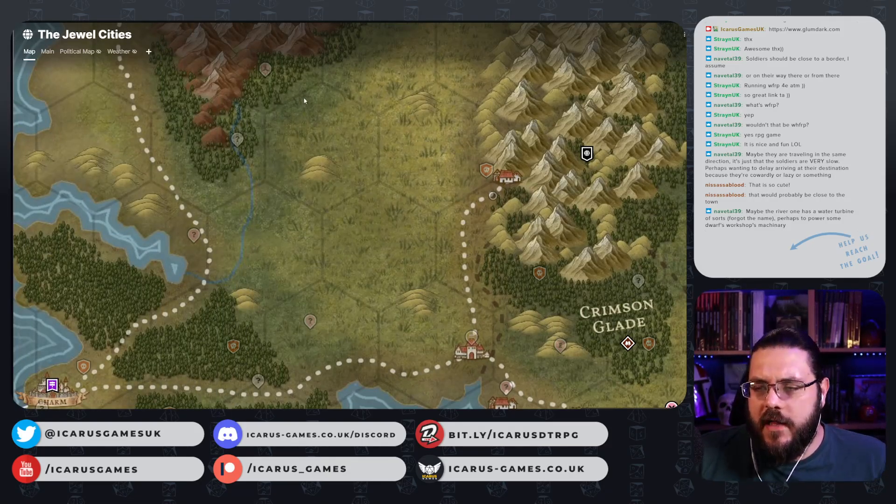
{"action": "left_click_drag", "start_coordinate": [257, 180], "coordinate": [338, 109]}
{"action": "right_click", "coordinate": [357, 165]}
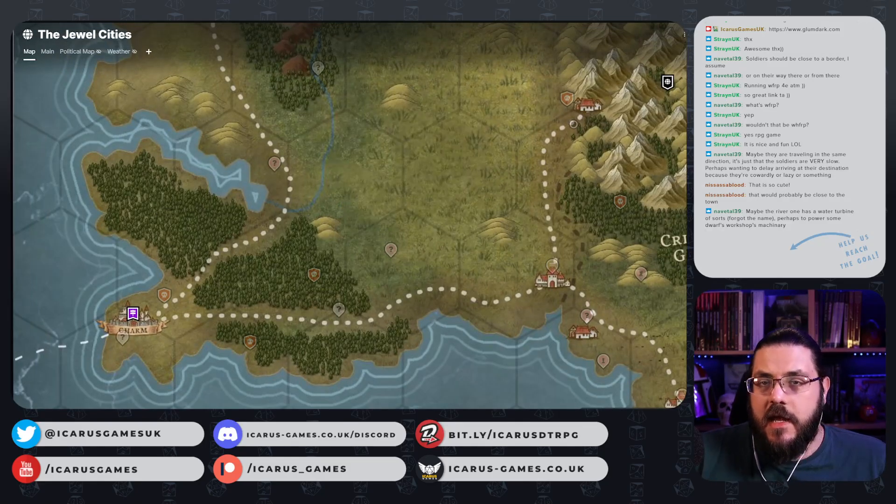
{"action": "key", "text": "ctrl+Tab"}
{"action": "left_click", "coordinate": [510, 394]}
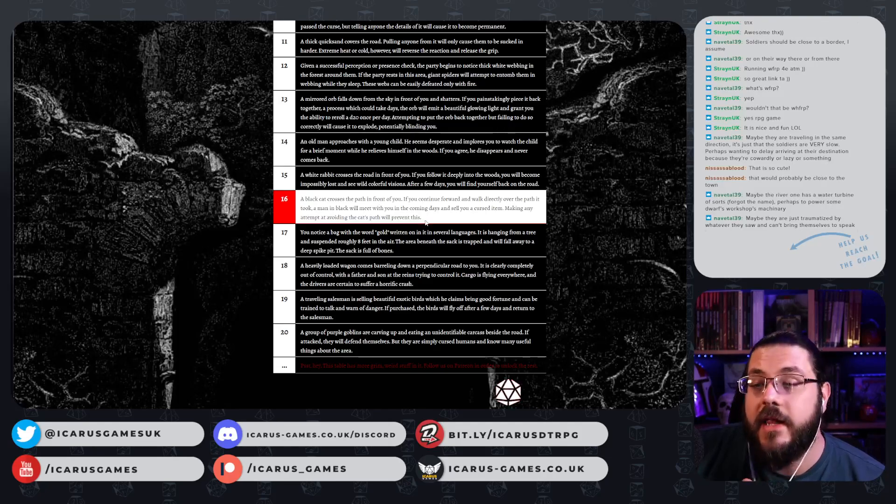
- Select encounter 16's black-cat-crossing-the-path text and go back to the LegendKeeper map
{"action": "left_click_drag", "start_coordinate": [422, 217], "coordinate": [300, 199]}
{"action": "key", "text": "ctrl+c"}
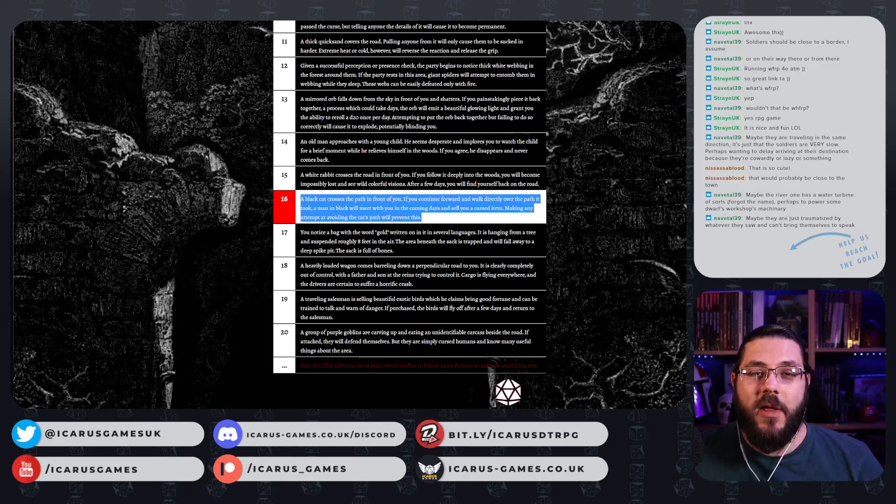
{"action": "left_click", "coordinate": [56, 21]}
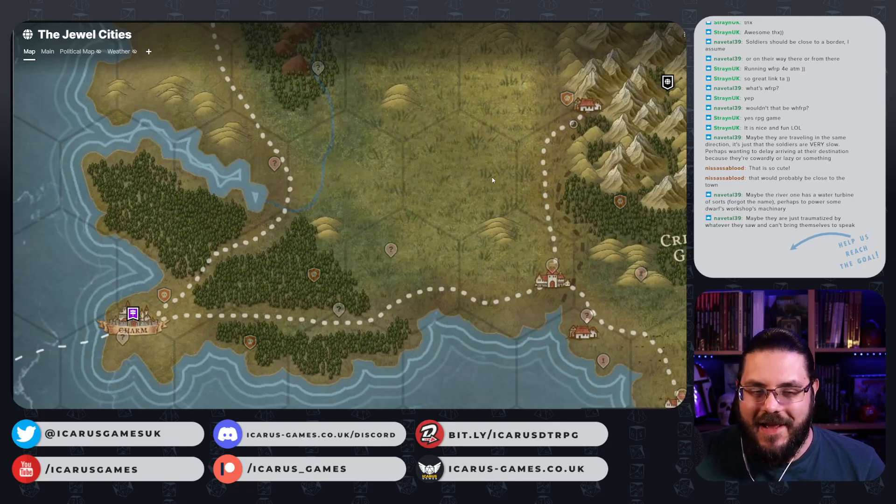
- Pan the map past Topaz and Crimson Glade to the area east of Veren Hill
{"action": "left_click_drag", "start_coordinate": [403, 243], "coordinate": [387, 367]}
{"action": "left_click_drag", "start_coordinate": [376, 187], "coordinate": [408, 335]}
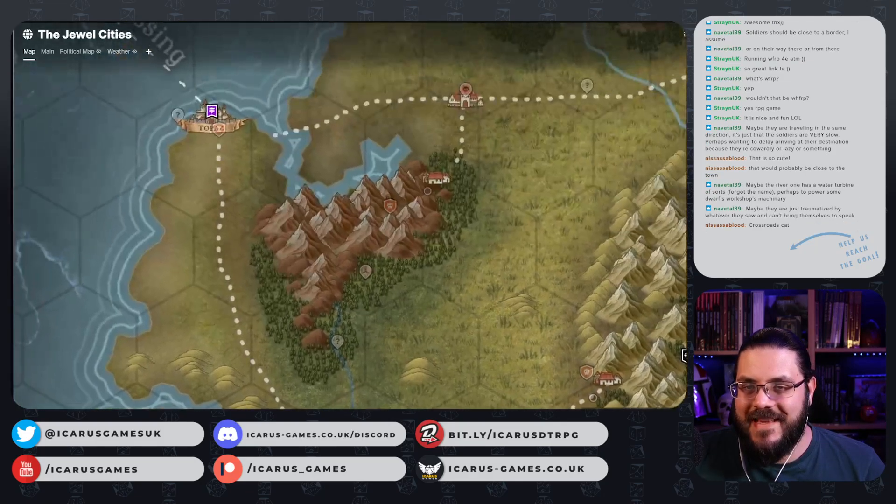
{"action": "left_click_drag", "start_coordinate": [420, 210], "coordinate": [179, 215]}
{"action": "left_click_drag", "start_coordinate": [153, 355], "coordinate": [201, 163]}
{"action": "left_click_drag", "start_coordinate": [107, 350], "coordinate": [172, 202]}
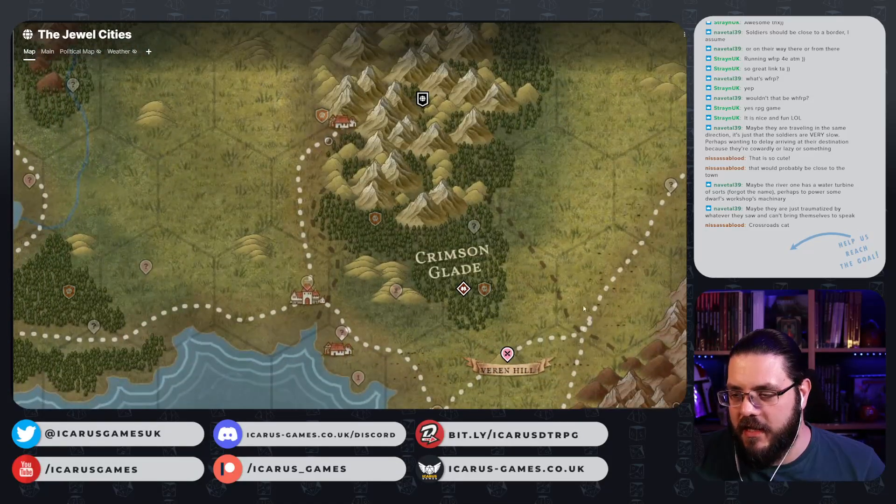
{"action": "left_click_drag", "start_coordinate": [583, 308], "coordinate": [411, 166]}
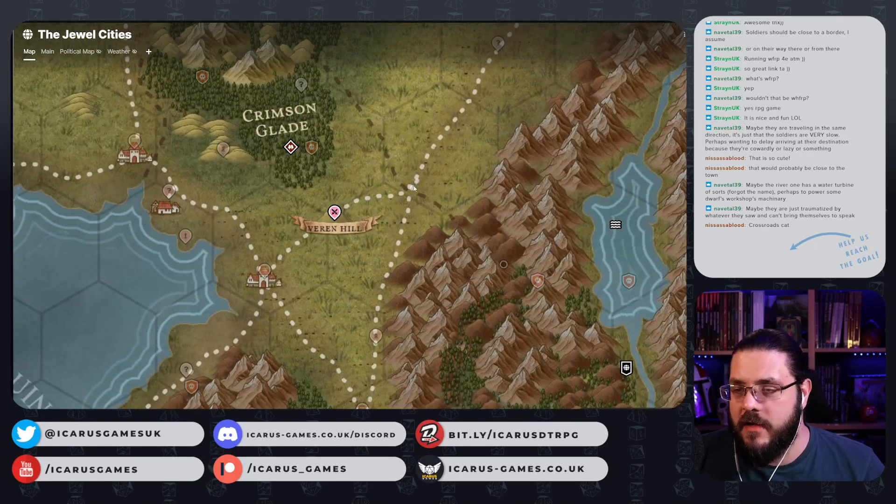
- Create a hidden Point of Interest pin named 'Crossroads Cat' there and open its page
{"action": "right_click", "coordinate": [415, 188]}
{"action": "left_click", "coordinate": [450, 228]}
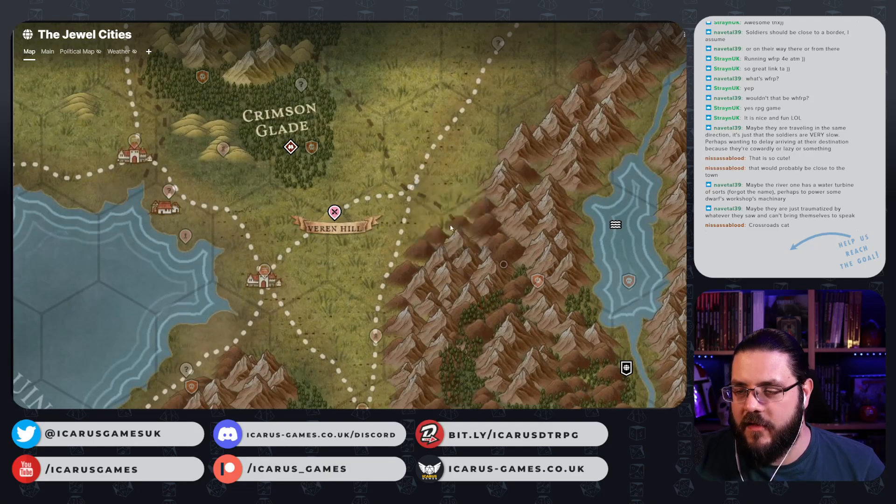
{"action": "type", "text": "Cross"}
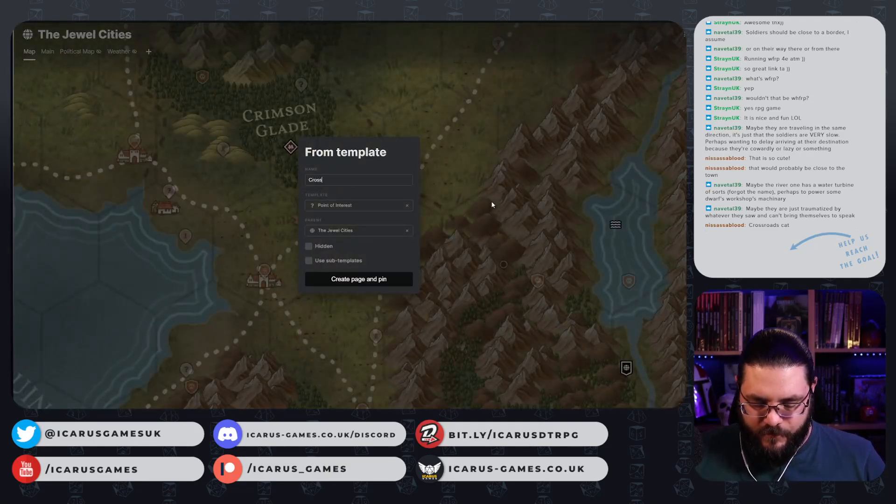
{"action": "type", "text": "roads Car"}
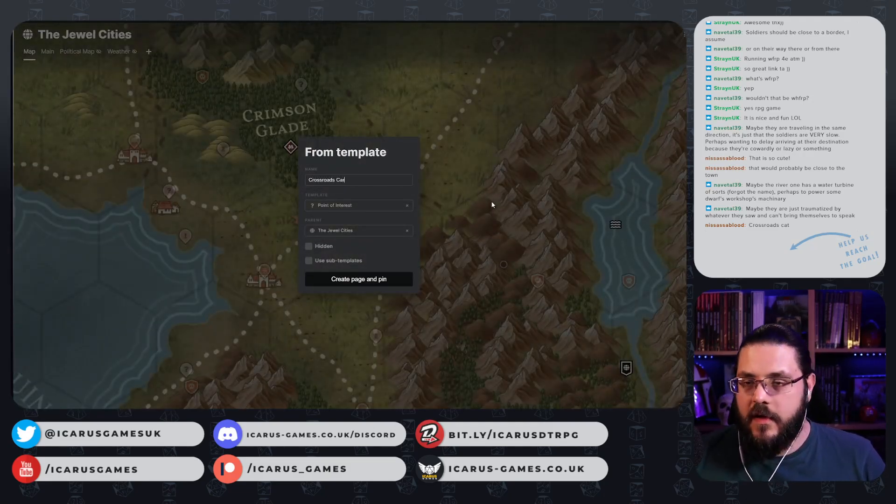
{"action": "key", "text": "BackSpace"}
{"action": "type", "text": "t"}
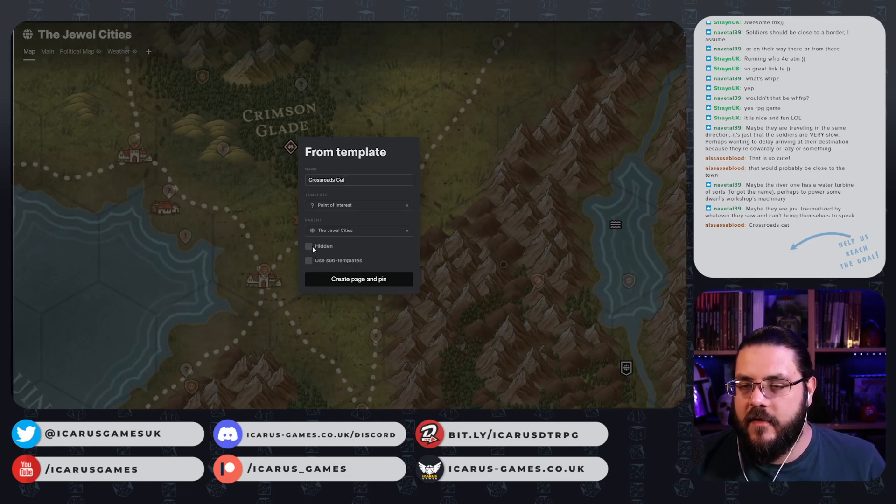
{"action": "left_click", "coordinate": [309, 246]}
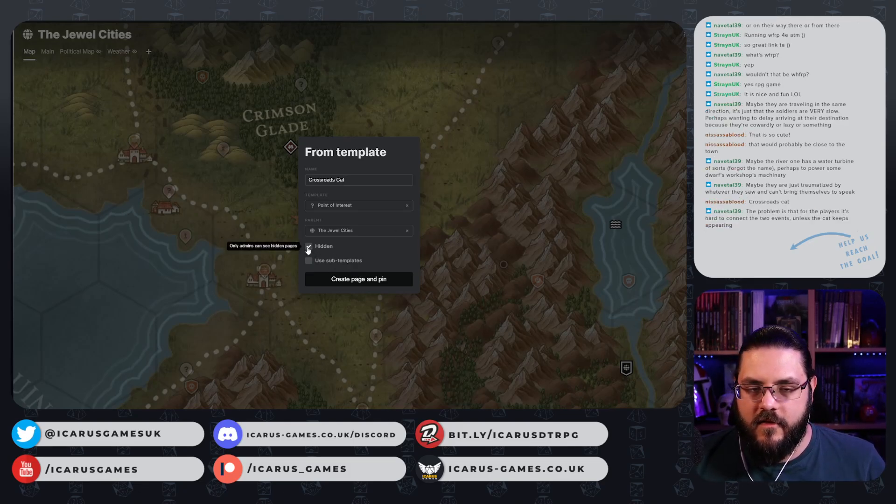
{"action": "left_click", "coordinate": [349, 279]}
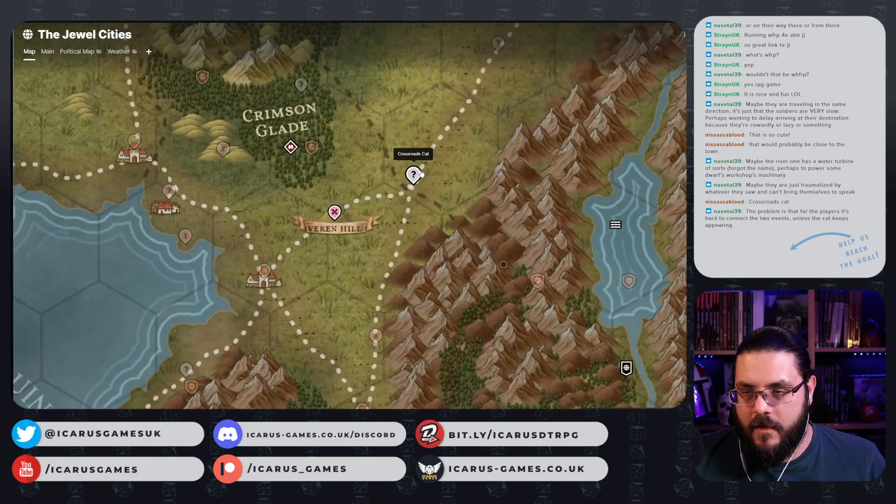
{"action": "left_click", "coordinate": [413, 177]}
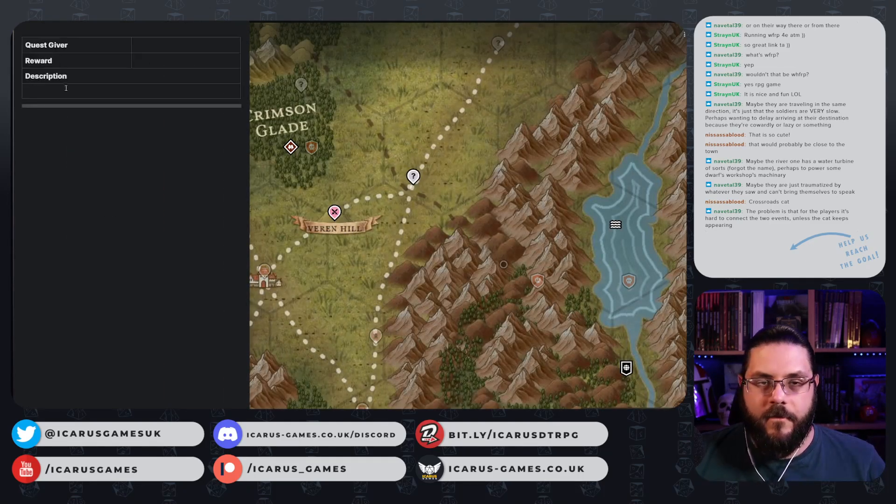
- Paste the black cat encounter into Crossroads Cat's Description and hide its pin from players
{"action": "left_click", "coordinate": [66, 88]}
{"action": "key", "text": "ctrl+v"}
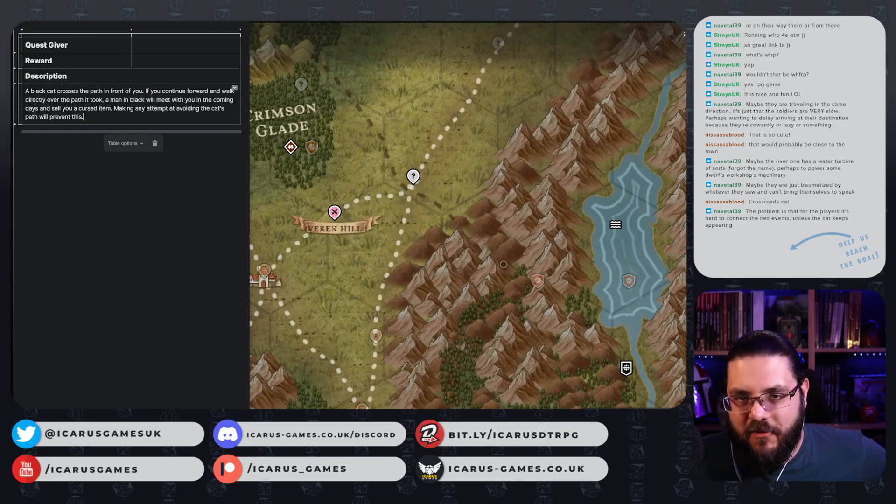
{"action": "left_click", "coordinate": [413, 176]}
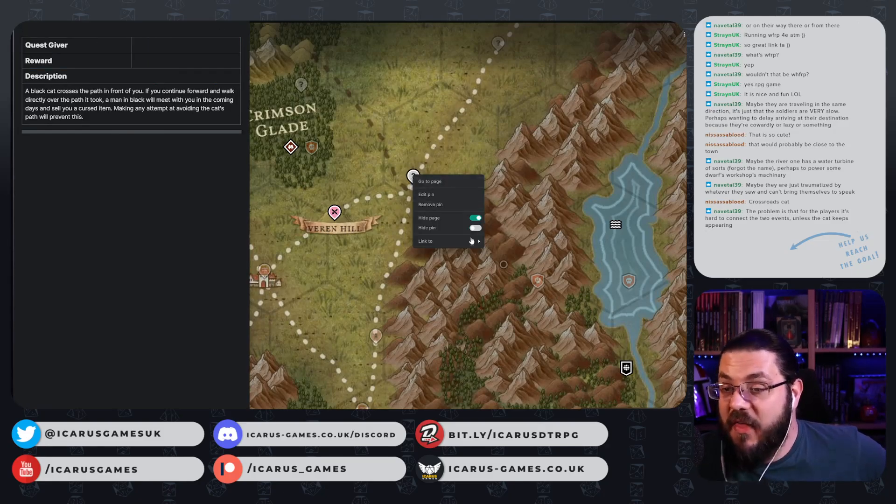
{"action": "left_click", "coordinate": [475, 227]}
{"action": "left_click", "coordinate": [384, 171]}
{"action": "left_click", "coordinate": [279, 205]}
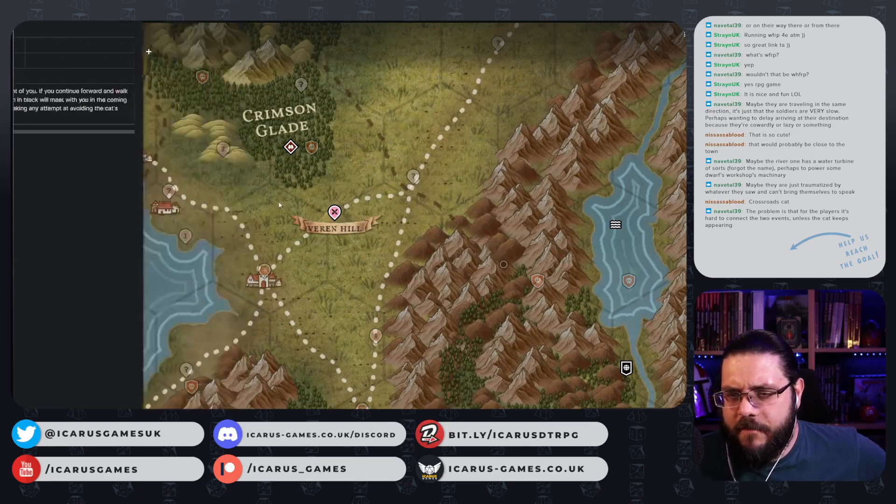
{"action": "left_click_drag", "start_coordinate": [287, 206], "coordinate": [565, 253]}
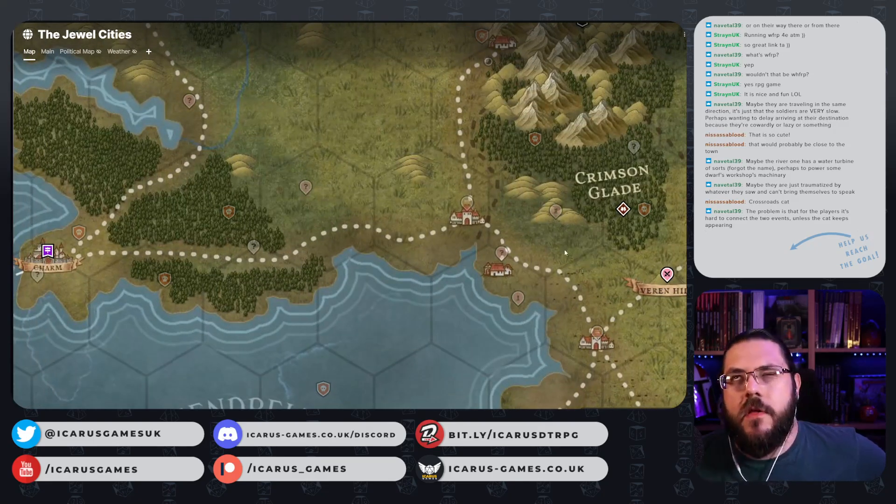
- Pan the Jewel Cities map west to Charm's forested peninsula, then return to the Travel Encounters table
{"action": "right_click", "coordinate": [566, 262]}
{"action": "left_click", "coordinate": [394, 170]}
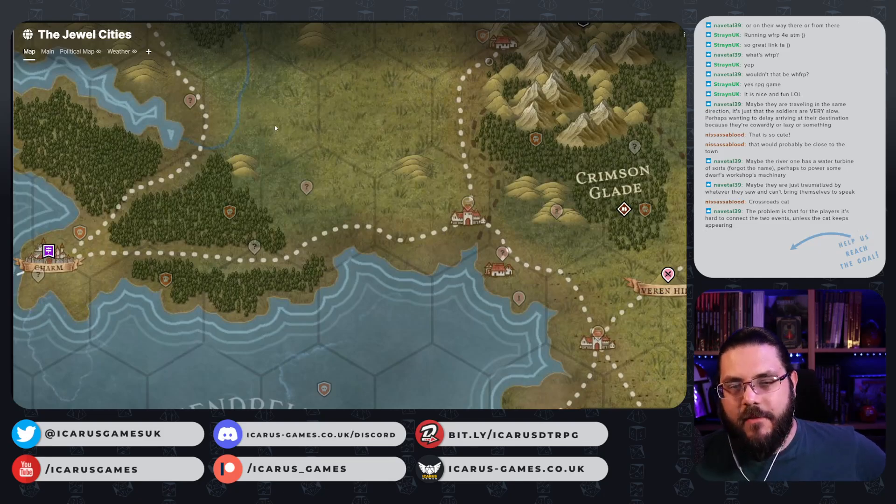
{"action": "left_click_drag", "start_coordinate": [275, 127], "coordinate": [448, 192]}
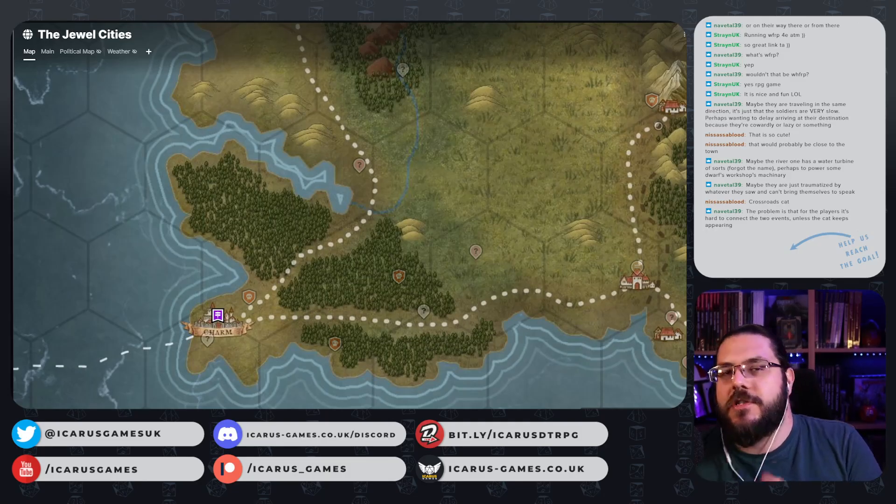
{"action": "key", "text": "alt+Tab"}
- Reload the Travel Encounters table to clear the rolled result, then open the Travel Location Generator
{"action": "scroll", "coordinate": [479, 362], "scroll_direction": "down", "scroll_amount": 3}
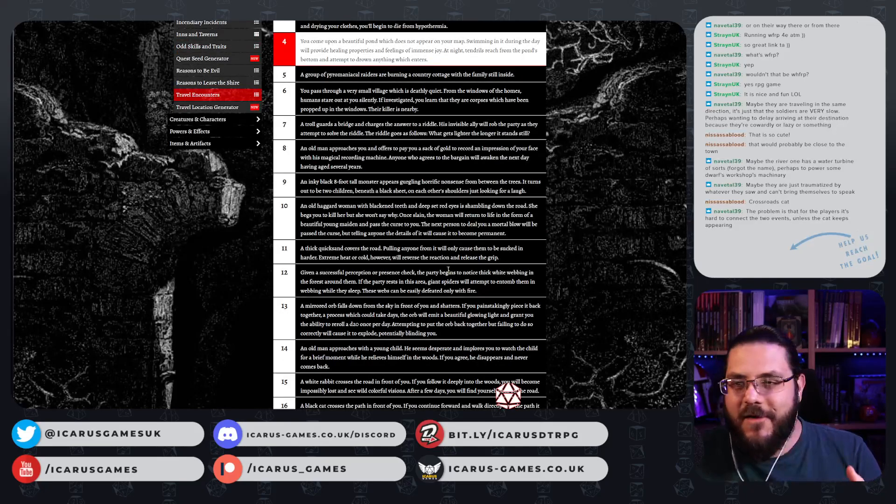
{"action": "scroll", "coordinate": [488, 332], "scroll_direction": "down", "scroll_amount": 2}
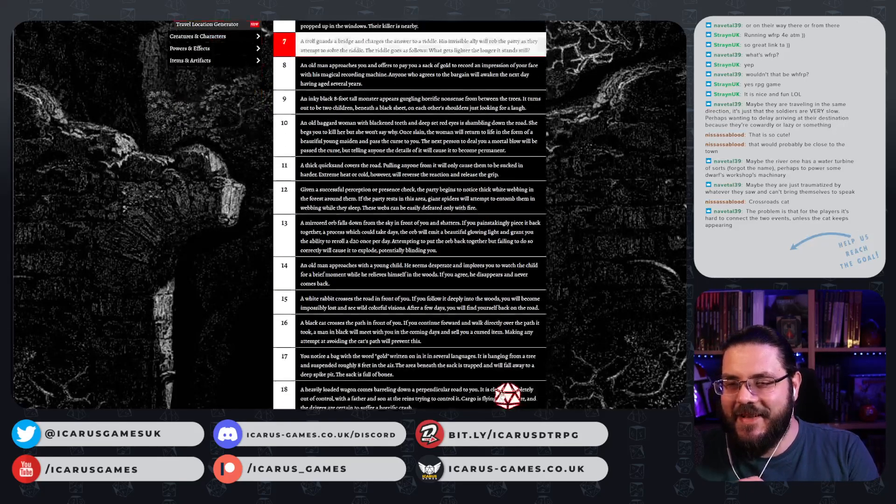
{"action": "scroll", "coordinate": [405, 214], "scroll_direction": "up", "scroll_amount": 5}
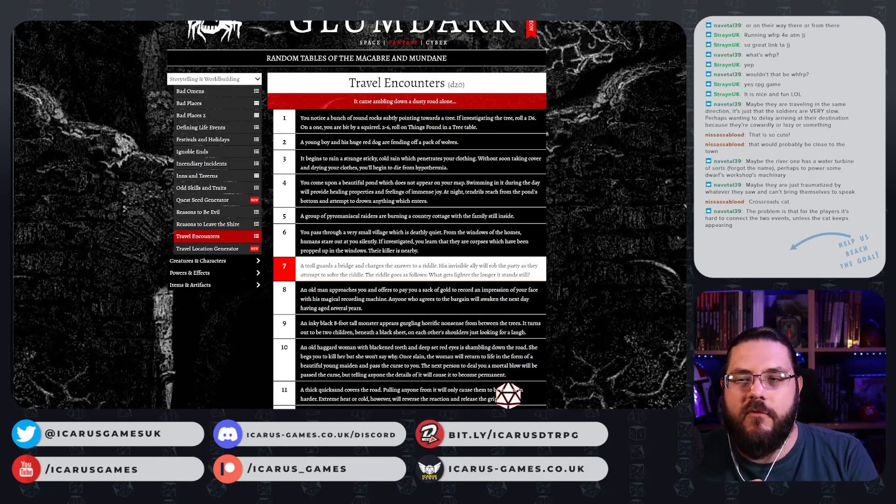
{"action": "key", "text": "F5"}
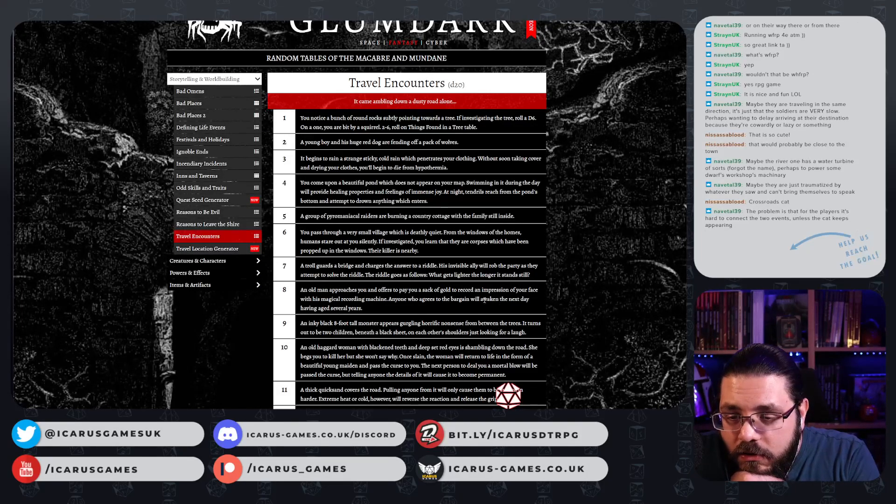
{"action": "scroll", "coordinate": [488, 295], "scroll_direction": "down", "scroll_amount": 6}
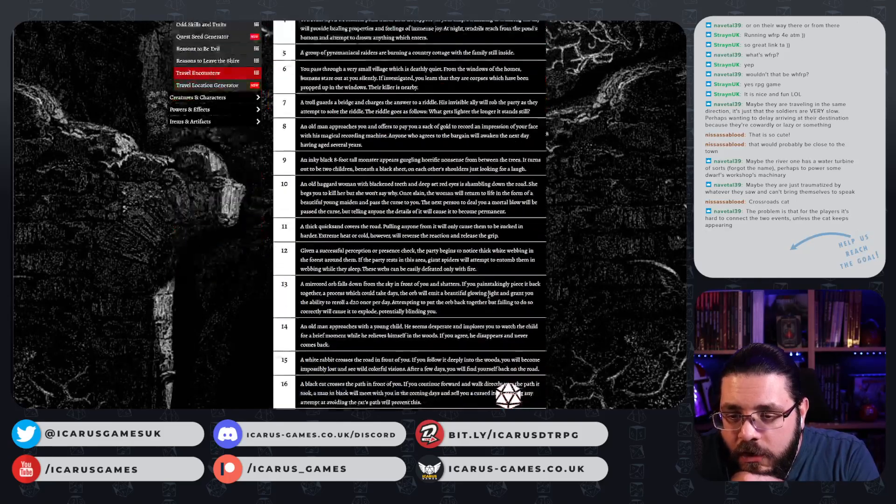
{"action": "scroll", "coordinate": [488, 294], "scroll_direction": "up", "scroll_amount": 6}
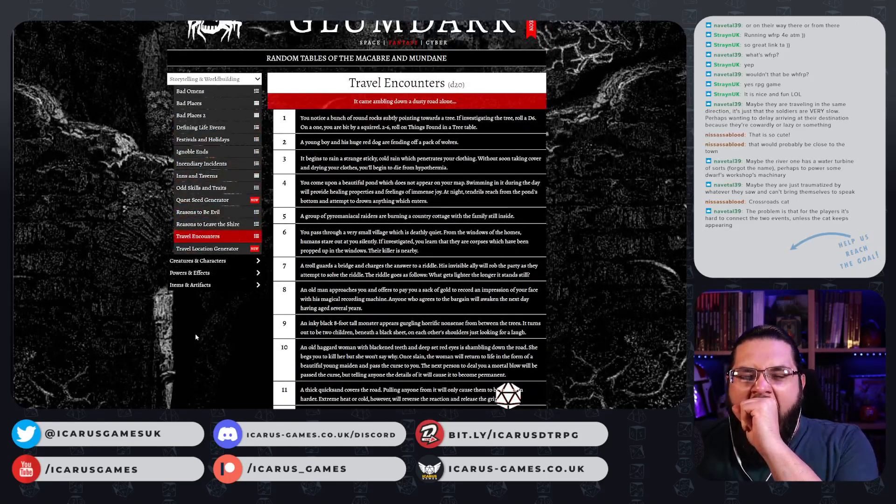
{"action": "left_click", "coordinate": [229, 249]}
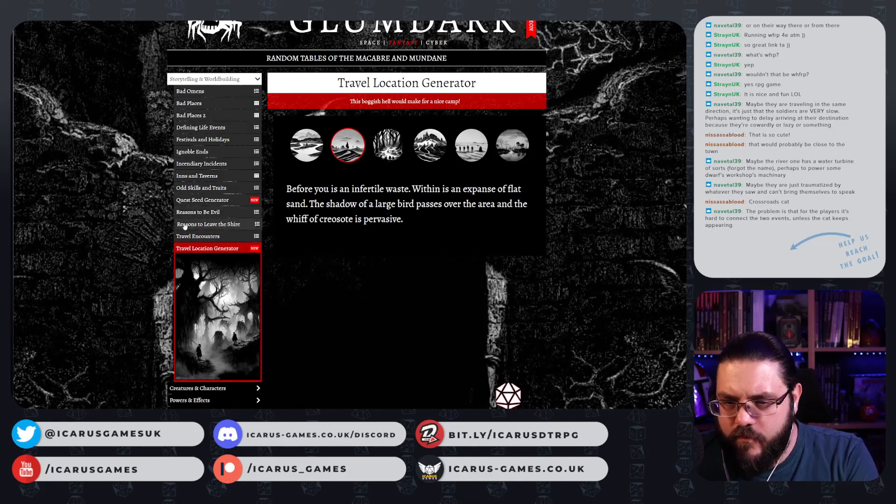
- Open Glumdark's Quest Seed Generator from the Storytelling & Worldbuilding sidebar
{"action": "left_click", "coordinate": [208, 201]}
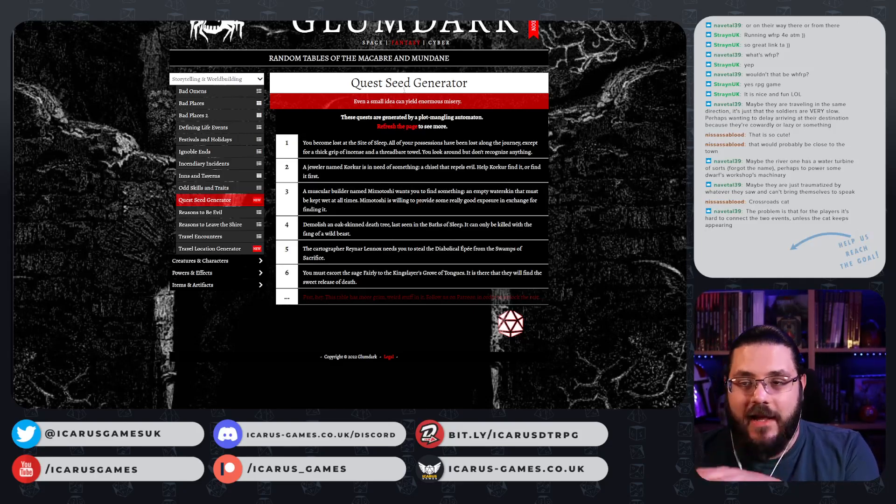
- Generate two fresh sets of quest seeds, glancing briefly at the Jewel Cities map in between
{"action": "left_click", "coordinate": [397, 127]}
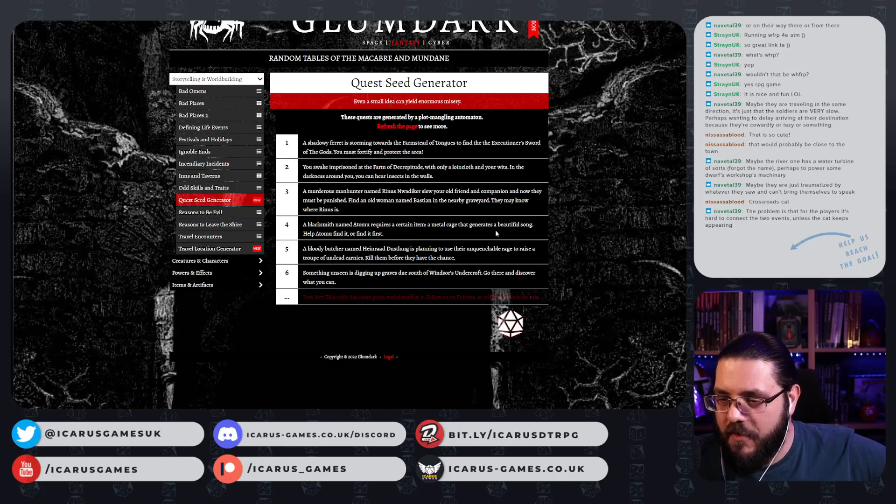
{"action": "key", "text": "ctrl+Tab"}
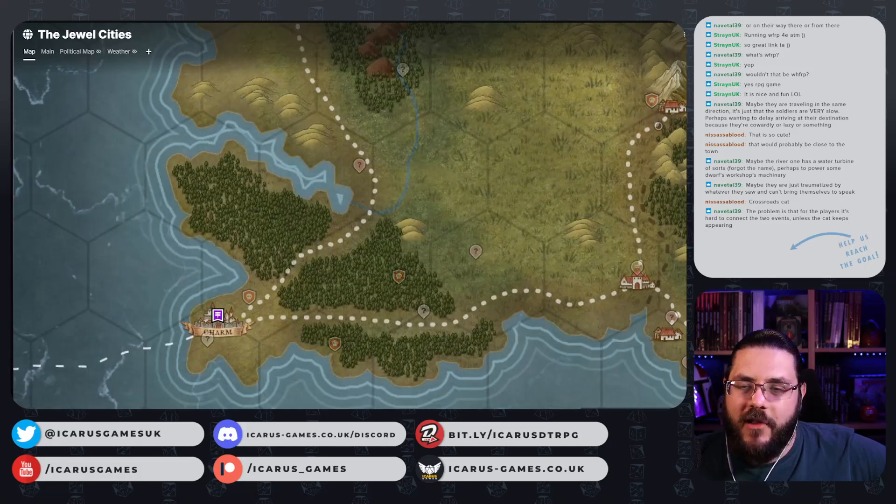
{"action": "key", "text": "ctrl+shift+Tab"}
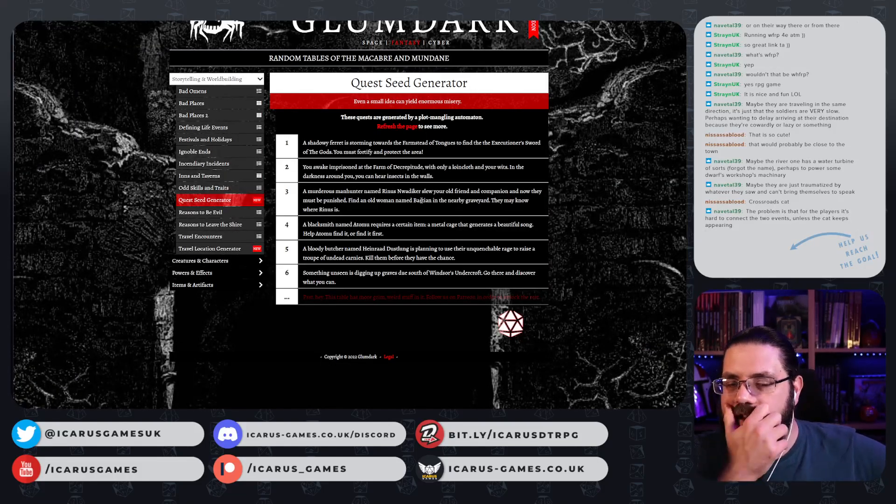
{"action": "key", "text": "F5"}
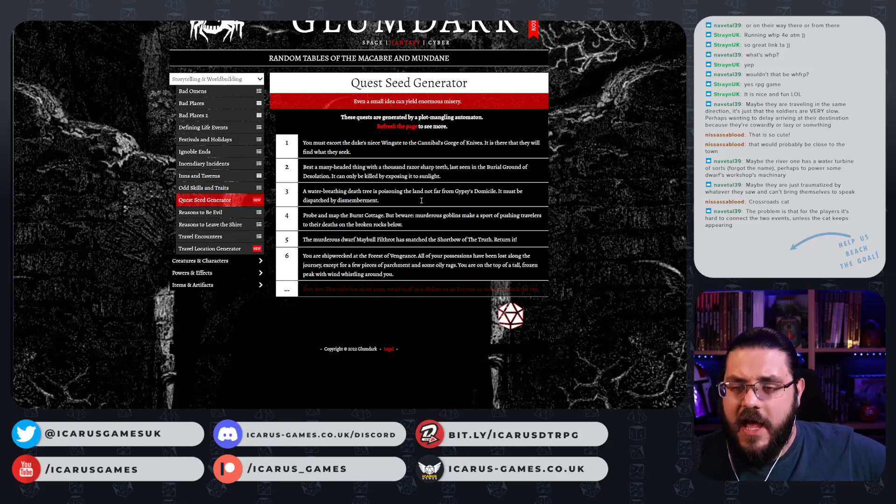
- Create a hidden Point of Interest page and pin 'Burial Grounds' on the peninsula north of Charm
{"action": "key", "text": "ctrl+Tab"}
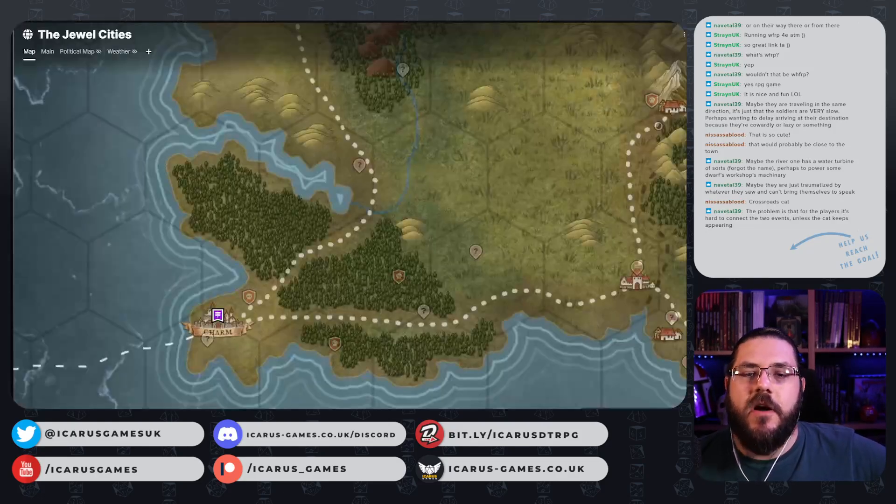
{"action": "right_click", "coordinate": [218, 201]}
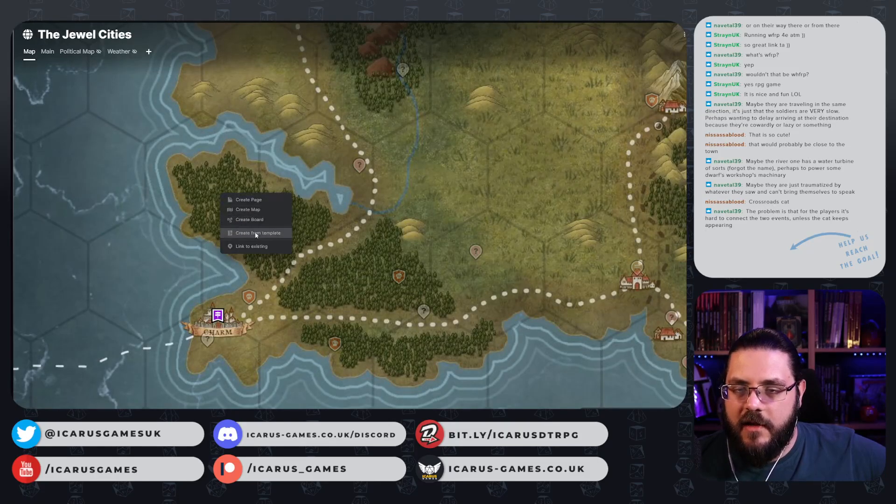
{"action": "left_click", "coordinate": [283, 231]}
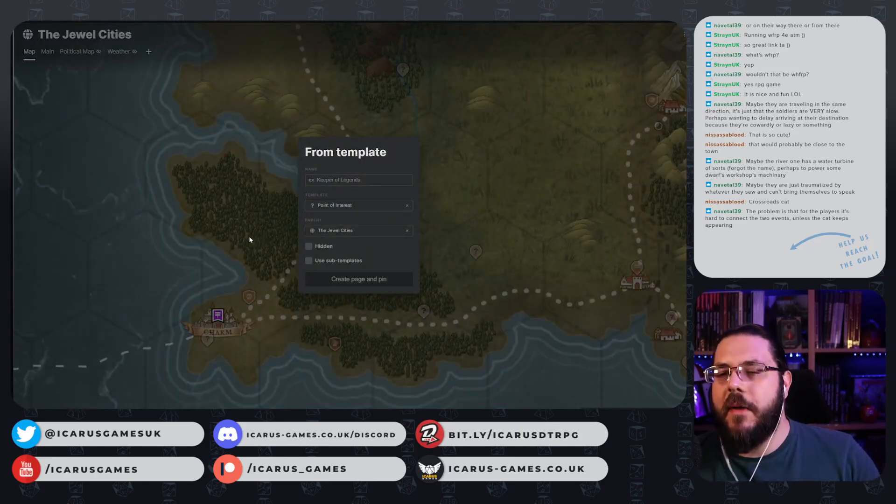
{"action": "type", "text": "Buria"}
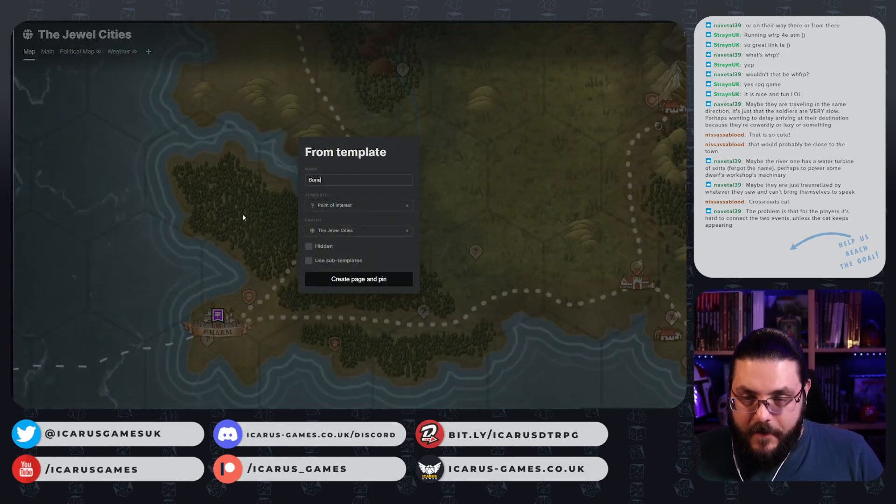
{"action": "type", "text": "l Groiu"}
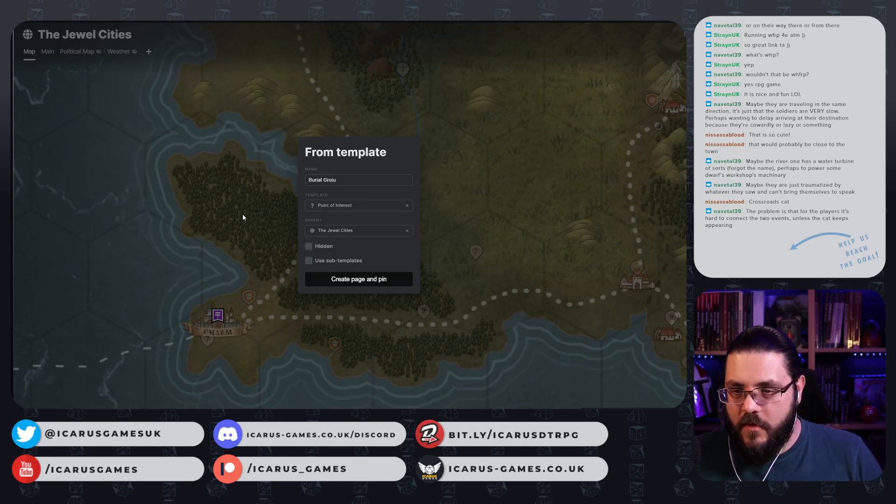
{"action": "key", "text": "BackSpace"}
{"action": "key", "text": "BackSpace"}
{"action": "type", "text": "unds"}
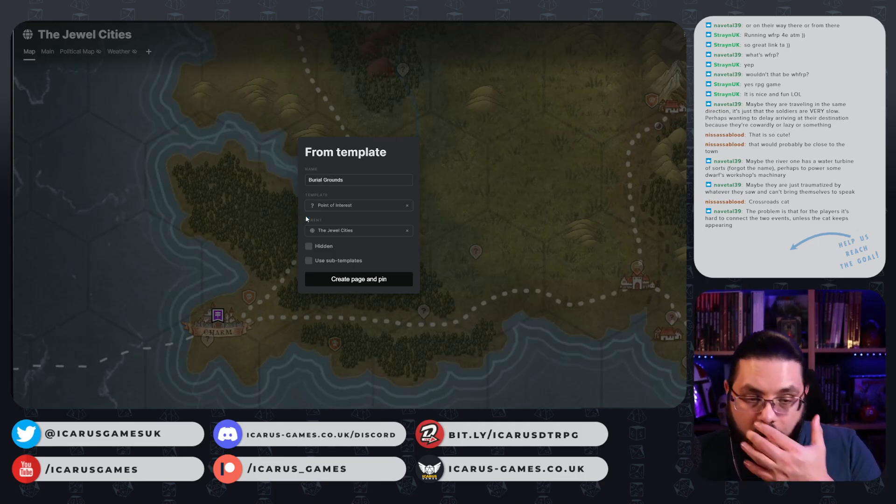
{"action": "left_click", "coordinate": [309, 246]}
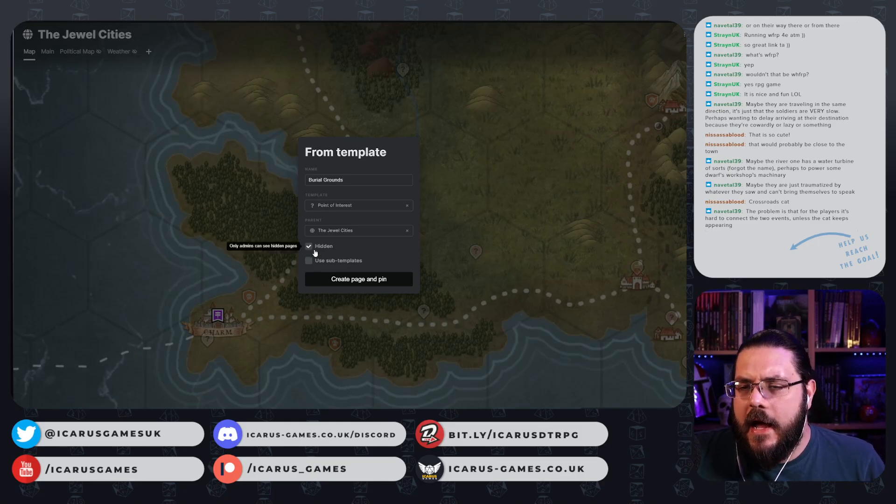
{"action": "left_click", "coordinate": [359, 278]}
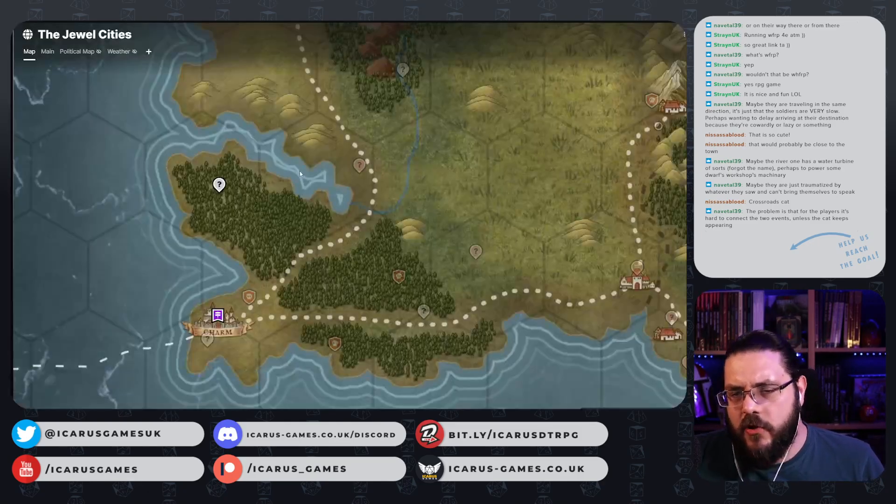
- Pan south and look over the Aeldal kingdom's page, then close it
{"action": "scroll", "coordinate": [302, 169], "scroll_direction": "down", "scroll_amount": 5}
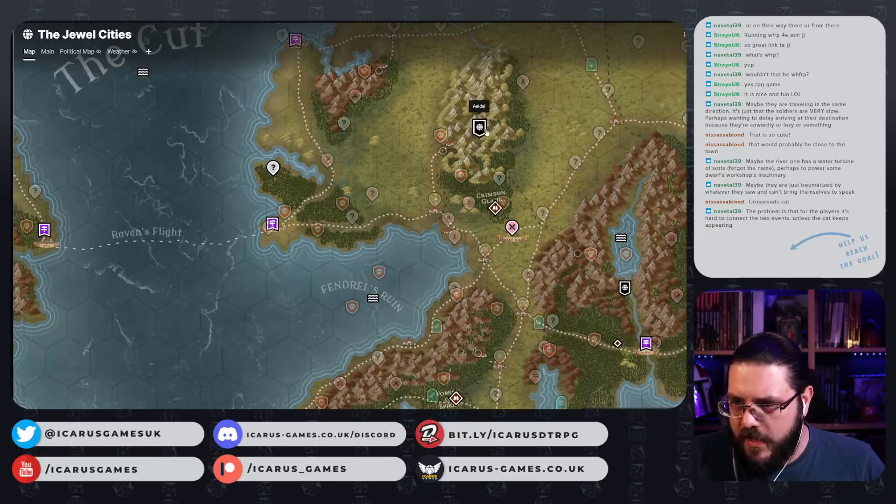
{"action": "left_click_drag", "start_coordinate": [410, 268], "coordinate": [351, 223]}
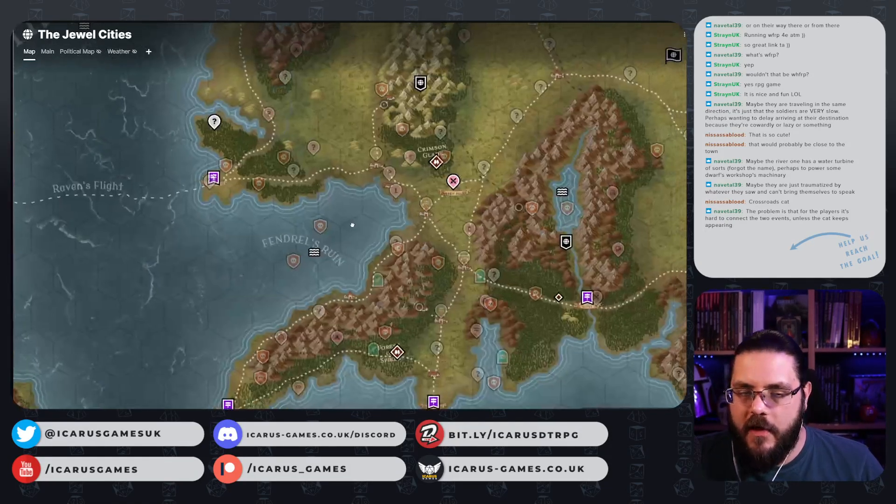
{"action": "left_click", "coordinate": [422, 83]}
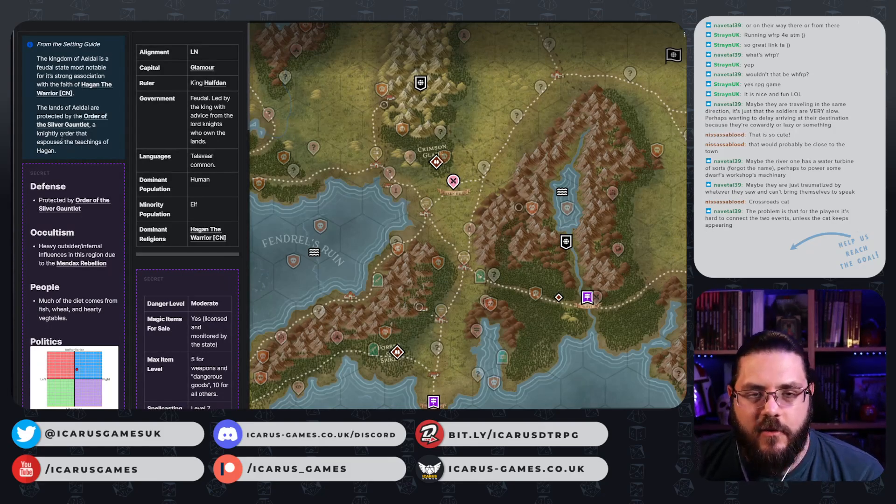
{"action": "mouse_move", "coordinate": [82, 265]}
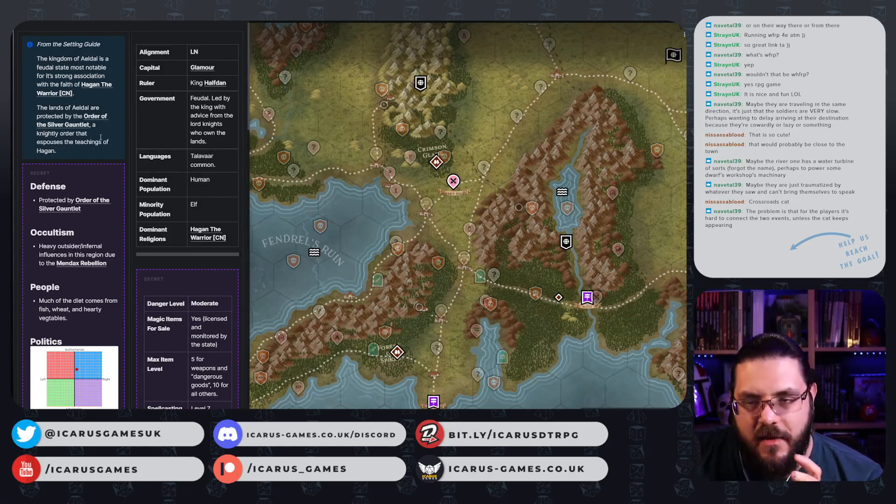
{"action": "left_click", "coordinate": [285, 162]}
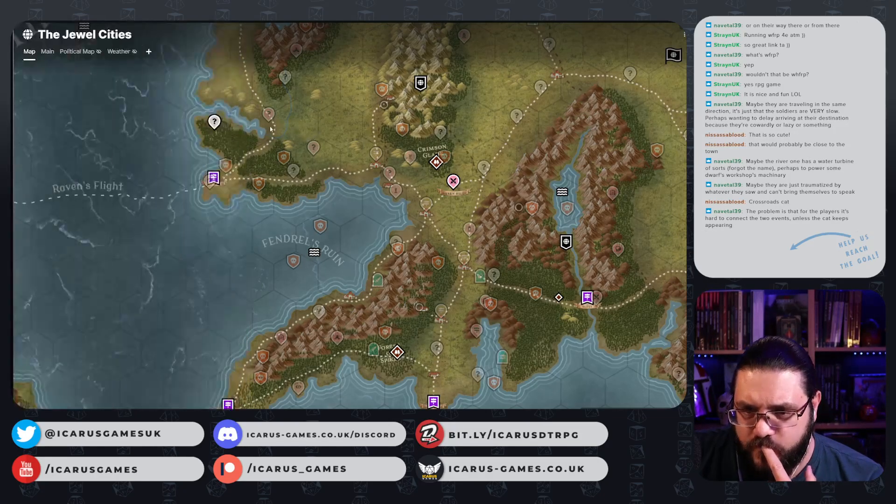
- Review the Charm settlement page and the quest page pinned at Charm, then zoom in near Charm
{"action": "scroll", "coordinate": [269, 129], "scroll_direction": "up", "scroll_amount": 3}
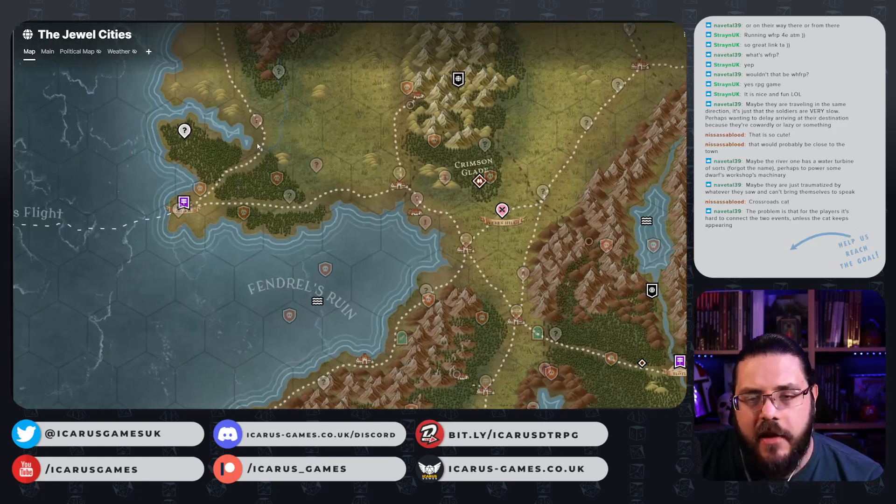
{"action": "left_click", "coordinate": [175, 209]}
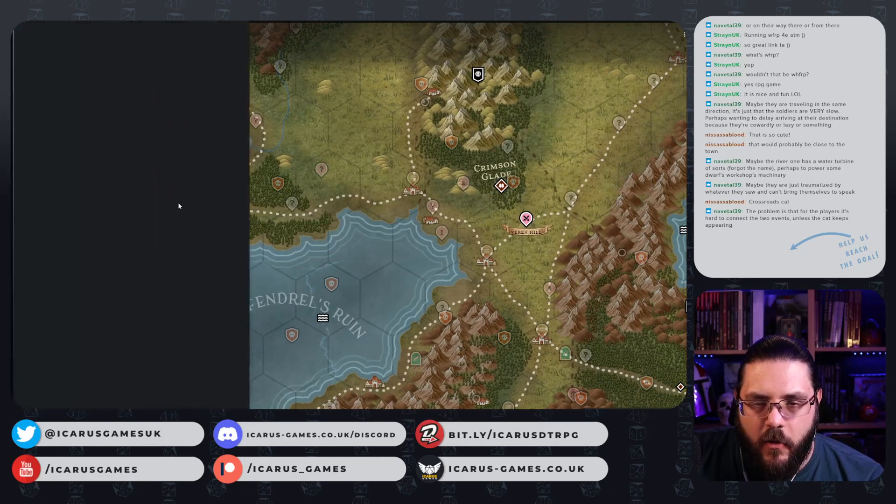
{"action": "scroll", "coordinate": [242, 161], "scroll_direction": "down", "scroll_amount": 3}
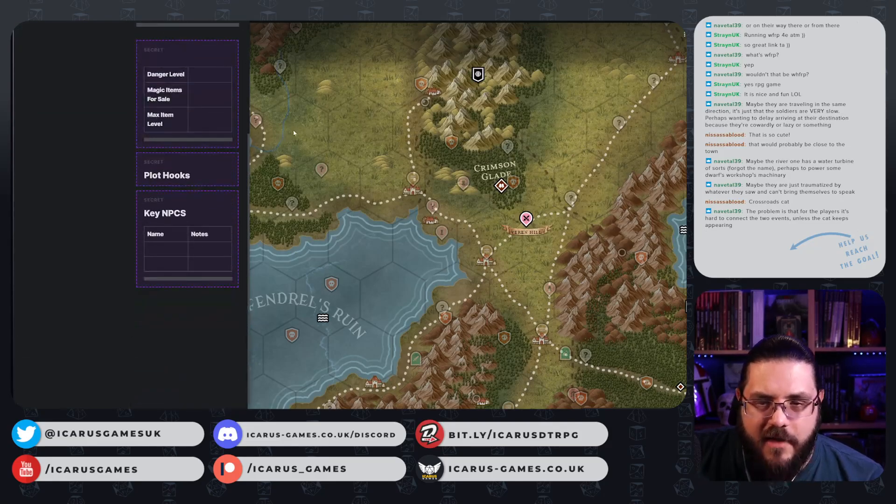
{"action": "key", "text": "Escape"}
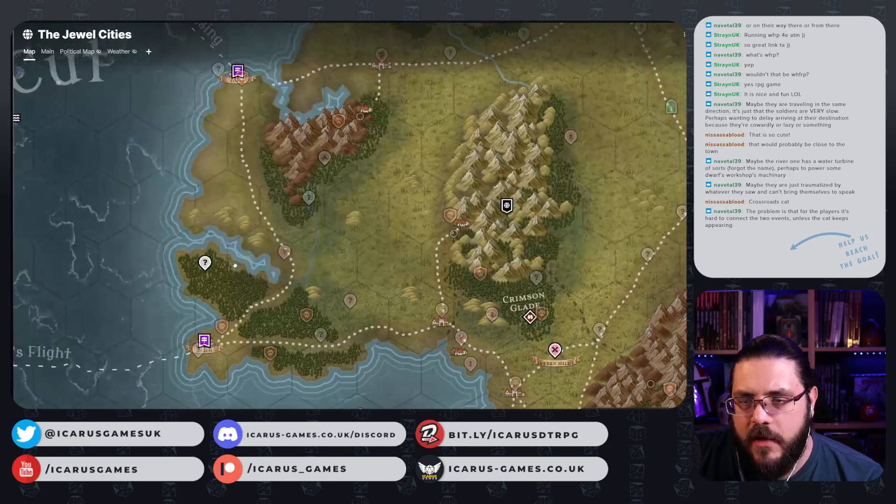
{"action": "left_click", "coordinate": [203, 354]}
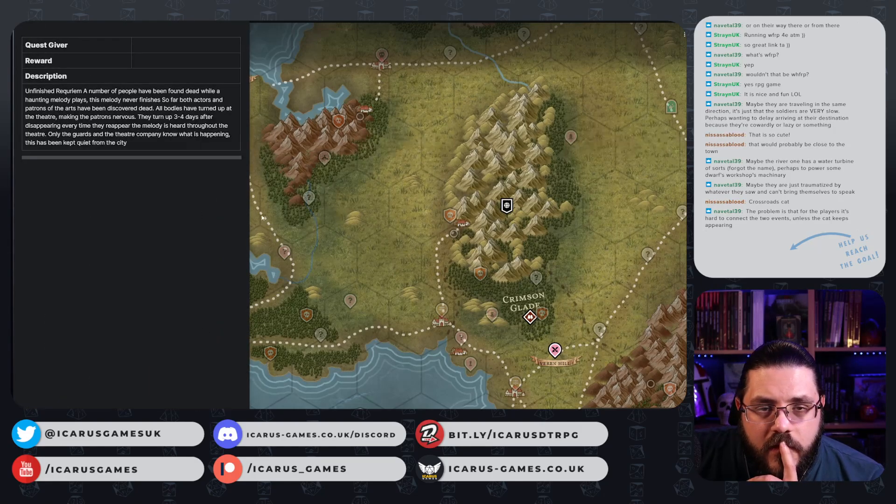
{"action": "left_click", "coordinate": [290, 222]}
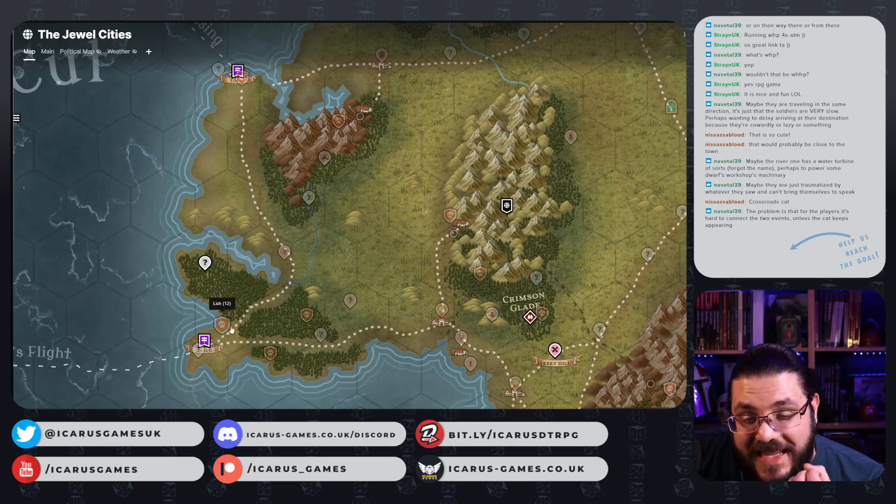
{"action": "scroll", "coordinate": [242, 323], "scroll_direction": "up", "scroll_amount": 3}
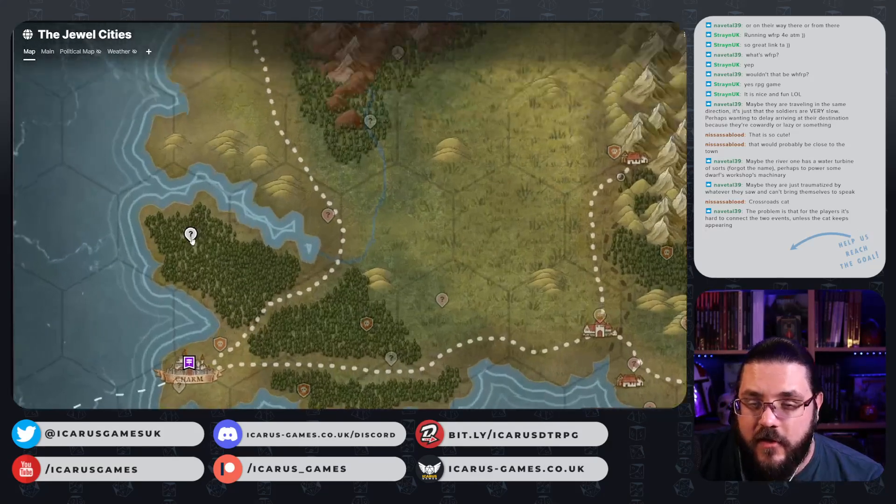
- Open the quest page of the '?' pin near Charm
{"action": "left_click", "coordinate": [191, 236]}
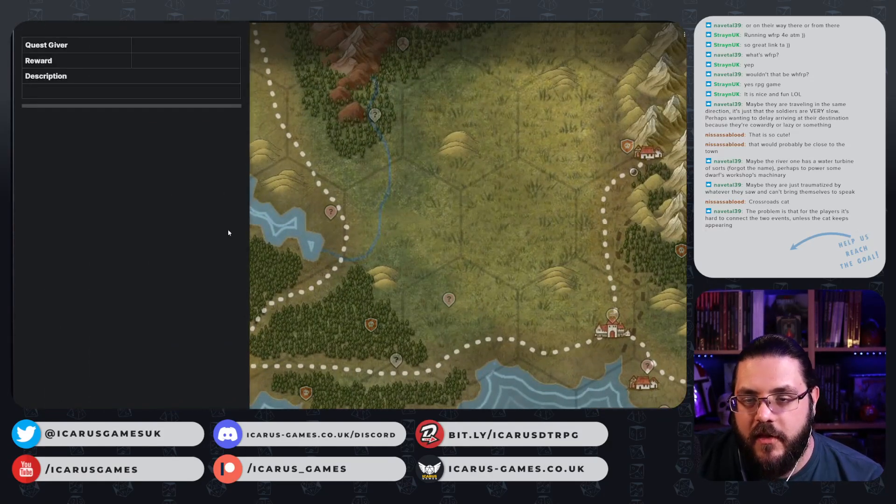
{"action": "key", "text": "Escape"}
{"action": "right_click", "coordinate": [188, 231]}
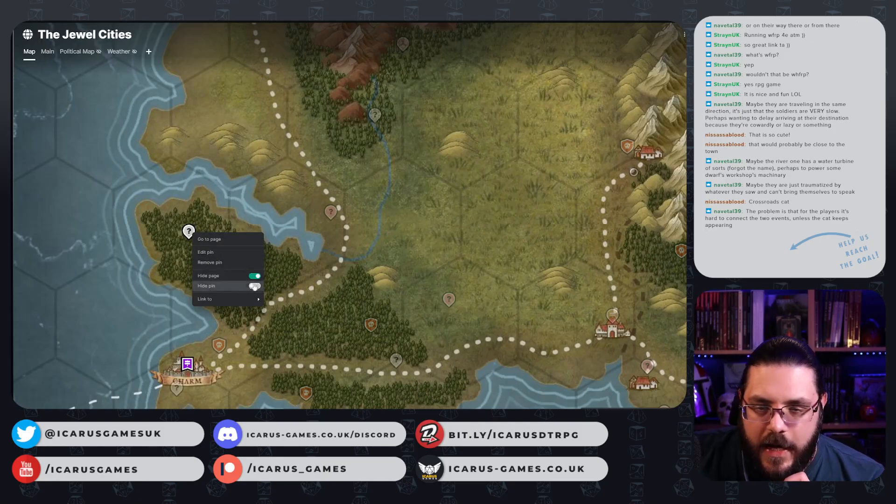
{"action": "key", "text": "Escape"}
{"action": "left_click", "coordinate": [188, 230]}
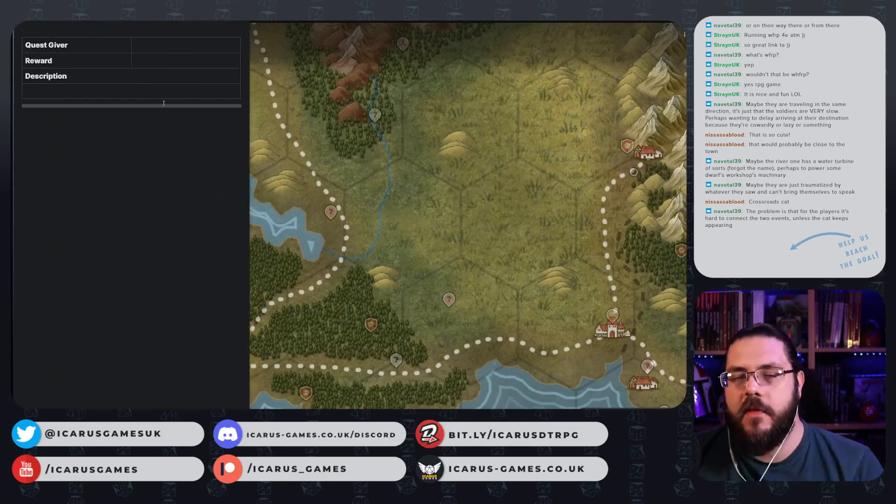
- Describe it: the linked Lich (12) has been cultivating these burial grounds for a mass raising
{"action": "left_click", "coordinate": [96, 91]}
{"action": "type", "text": "The"}
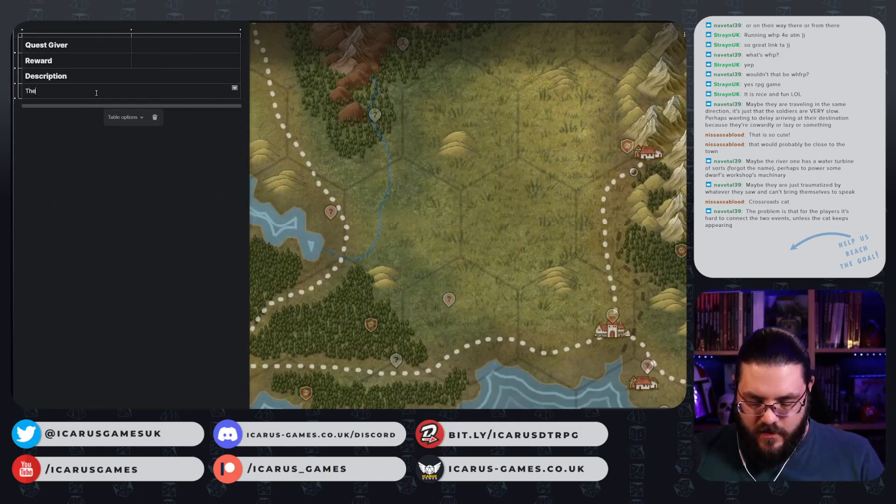
{"action": "type", "text": " @lich"}
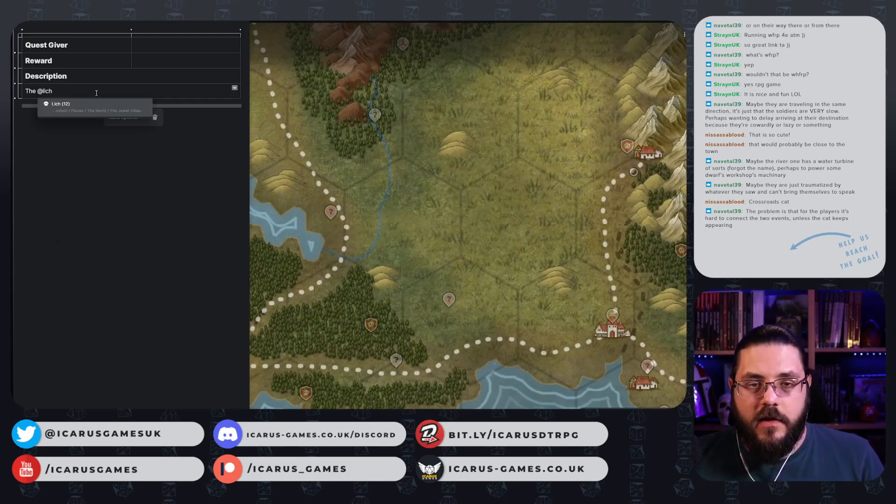
{"action": "key", "text": "Return"}
{"action": "type", "text": "ha"}
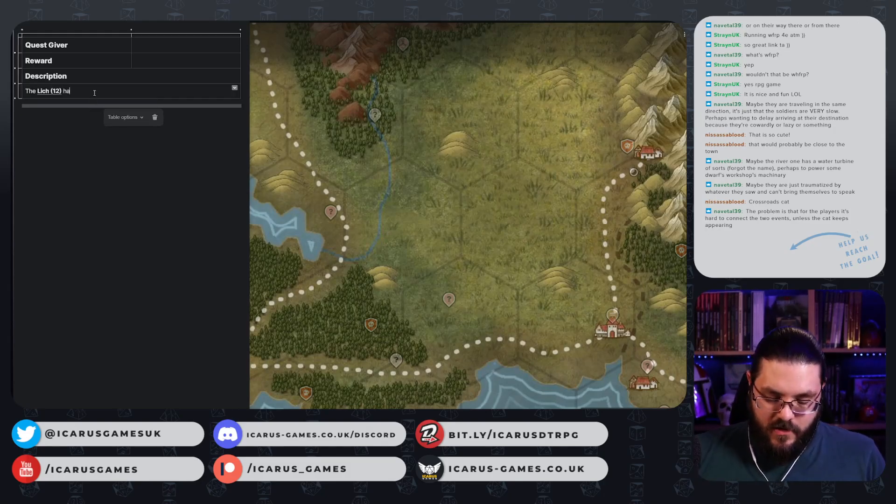
{"action": "type", "text": "s been cultiva"}
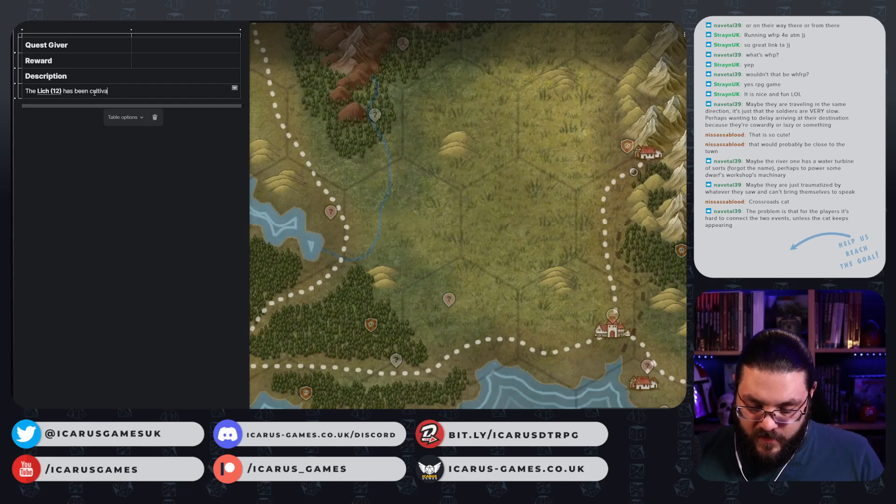
{"action": "type", "text": "ting these bur"}
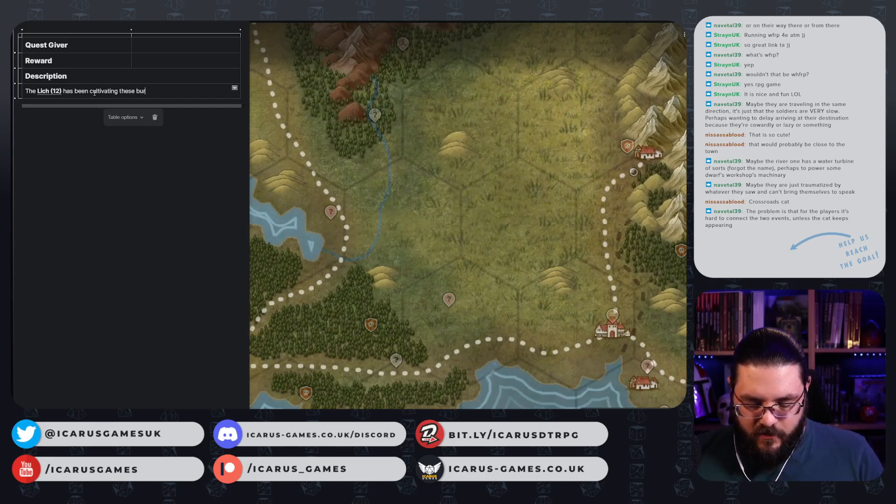
{"action": "type", "text": "ial groun"}
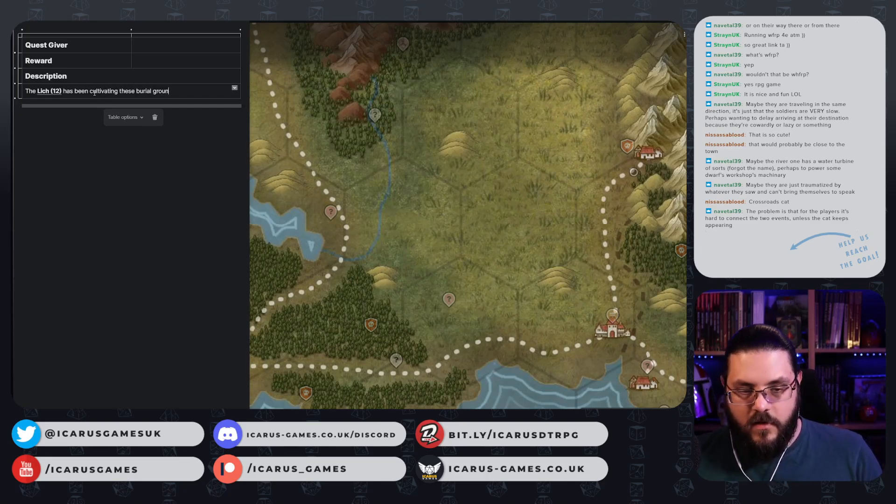
{"action": "type", "text": "ds, pre"}
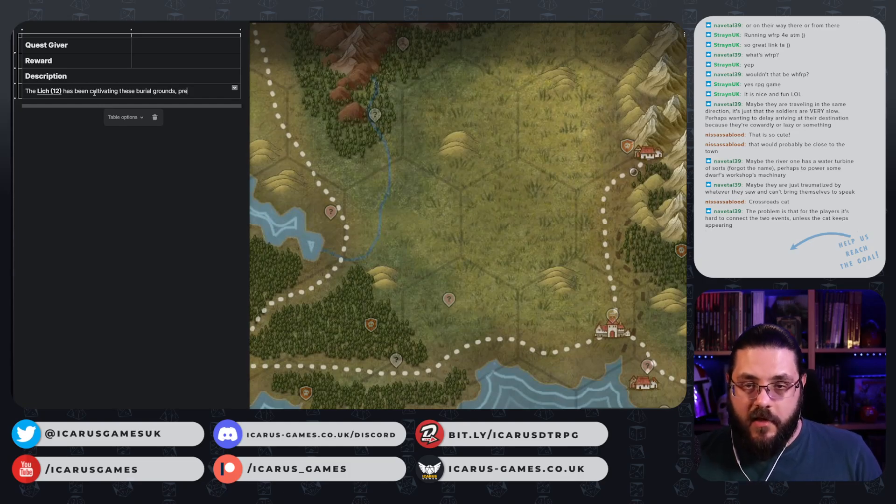
{"action": "type", "text": "par"}
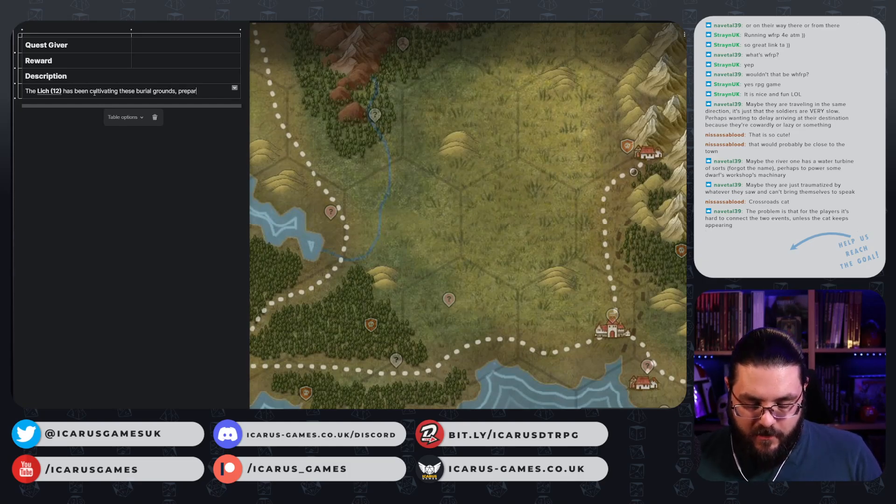
{"action": "type", "text": "ing them for a mas"}
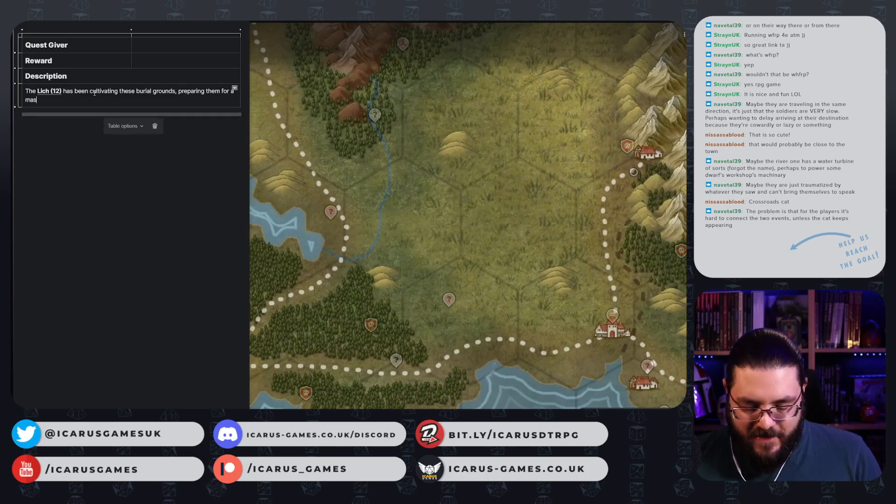
{"action": "type", "text": "s raising,."}
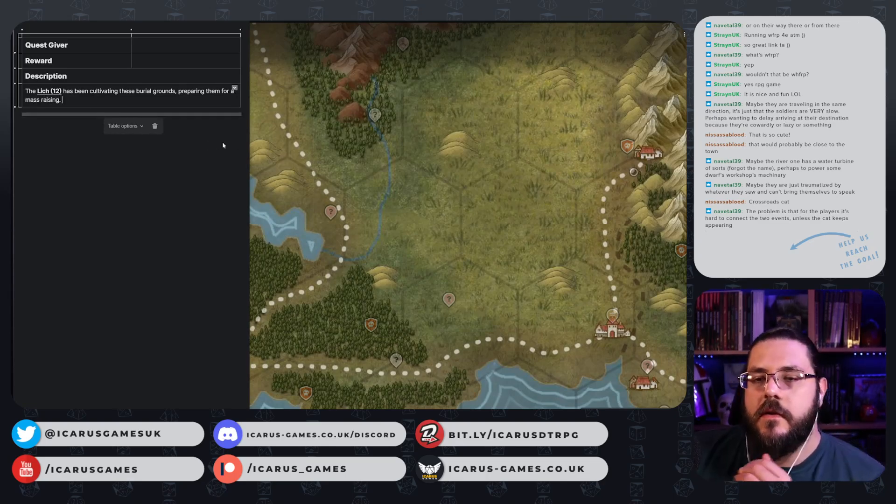
{"action": "left_click", "coordinate": [292, 161]}
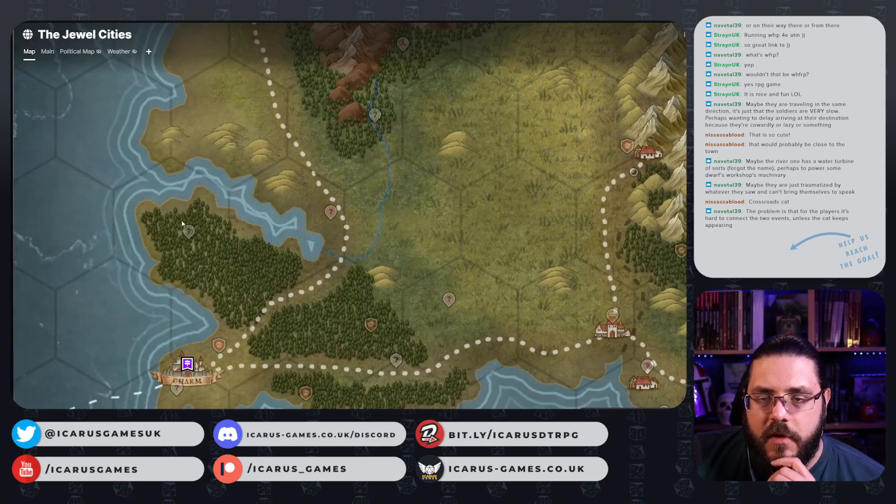
- Make the Burial Grounds pin pink with a tombstone icon, then pan east toward Crimson Glade
{"action": "right_click", "coordinate": [187, 227]}
{"action": "left_click", "coordinate": [204, 247]}
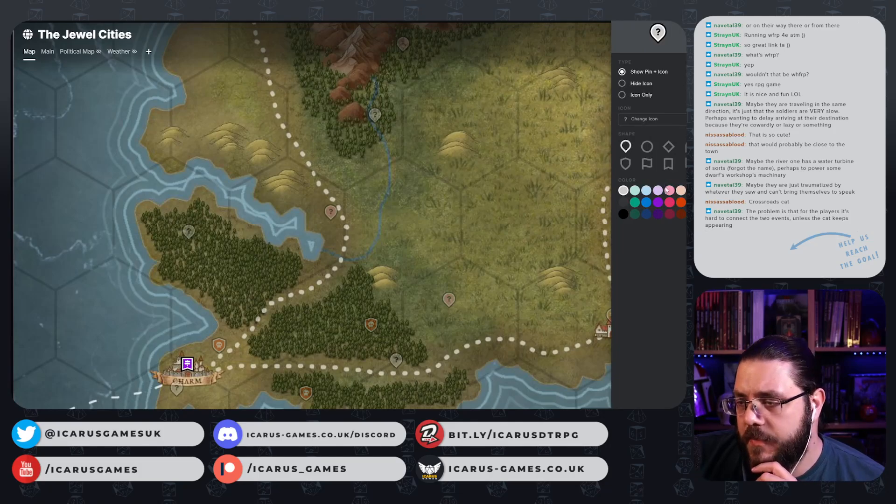
{"action": "left_click", "coordinate": [668, 190]}
{"action": "left_click", "coordinate": [660, 117]}
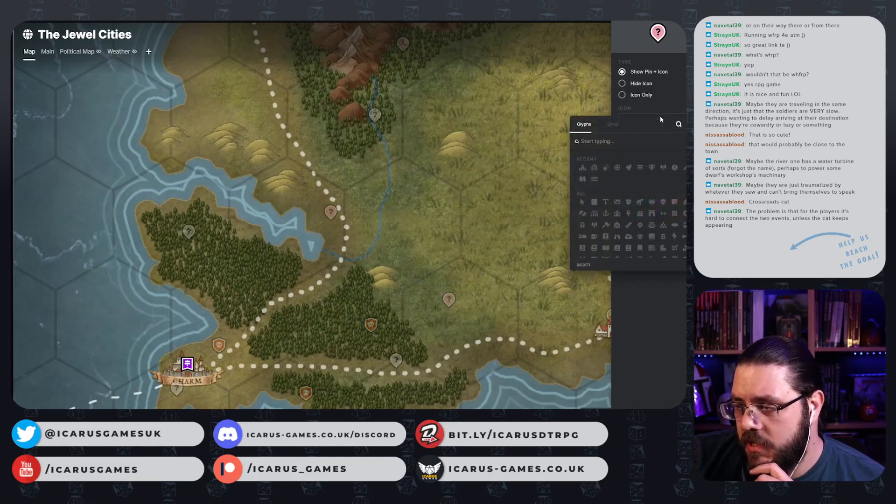
{"action": "type", "text": "grav"}
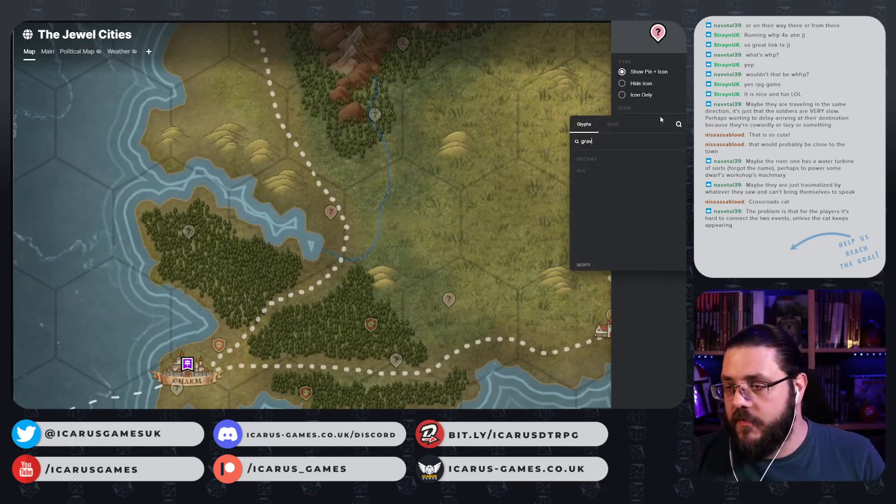
{"action": "key", "text": "BackSpace"}
{"action": "key", "text": "BackSpace"}
{"action": "key", "text": "BackSpace"}
{"action": "key", "text": "BackSpace"}
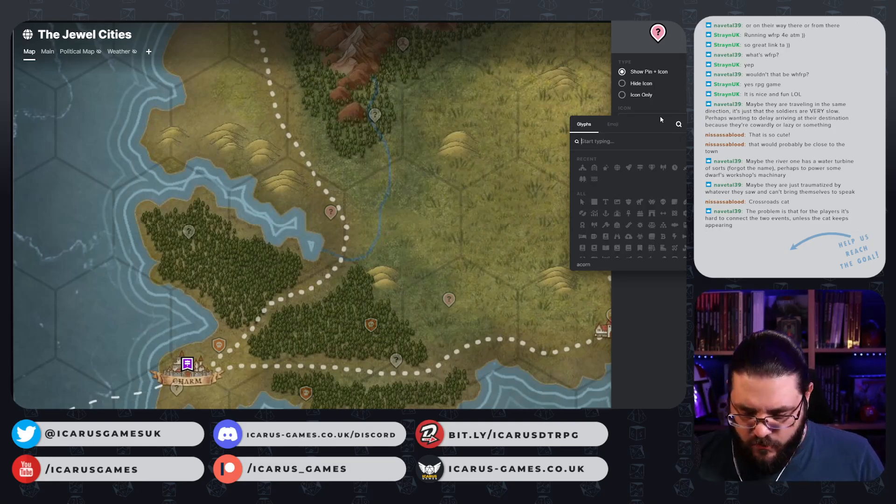
{"action": "type", "text": "tomb"}
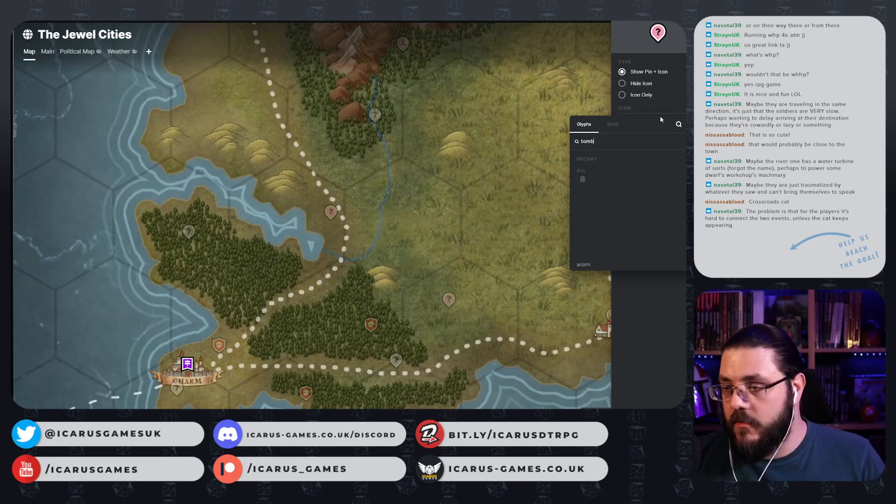
{"action": "left_click", "coordinate": [582, 180]}
{"action": "left_click", "coordinate": [235, 210]}
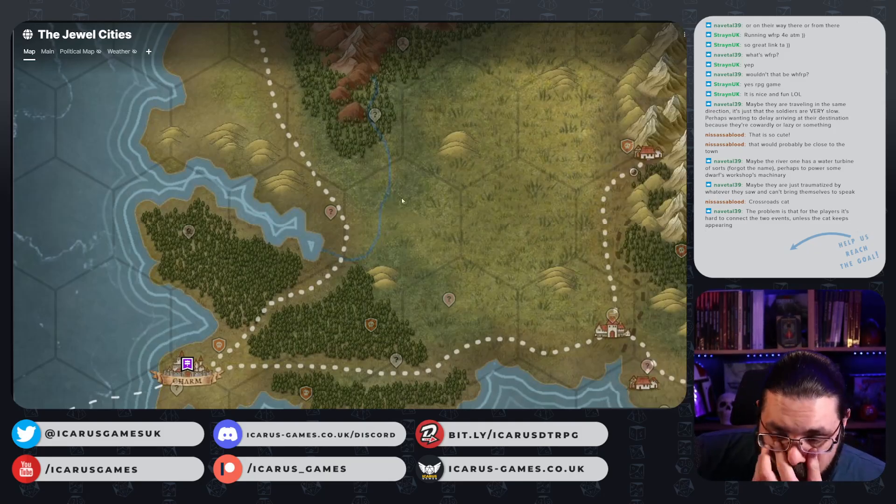
{"action": "left_click_drag", "start_coordinate": [221, 175], "coordinate": [173, 172]}
- Dismiss the map's create menu and switch to the Glumdark Quest Seed Generator tab
{"action": "right_click", "coordinate": [173, 174]}
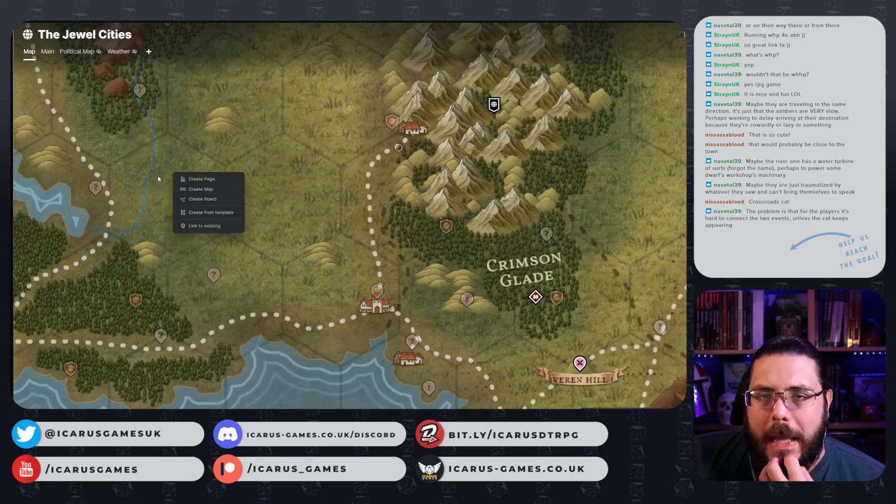
{"action": "left_click", "coordinate": [143, 177]}
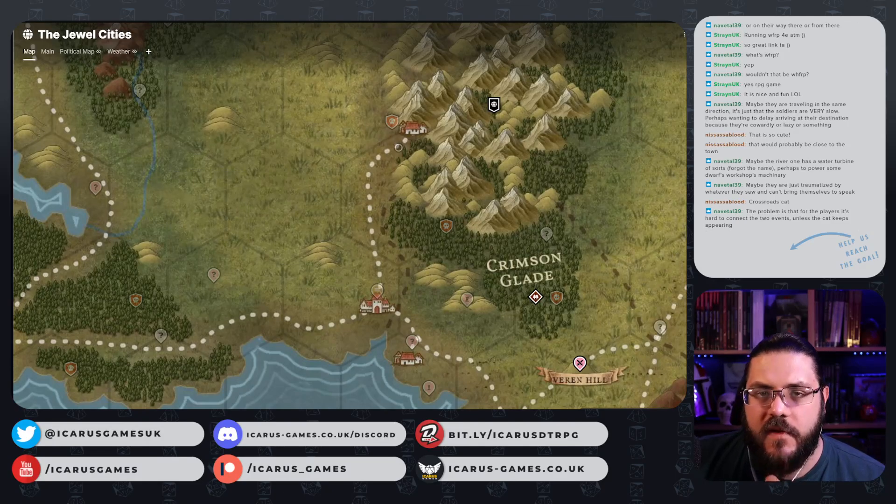
{"action": "key", "text": "ctrl+Tab"}
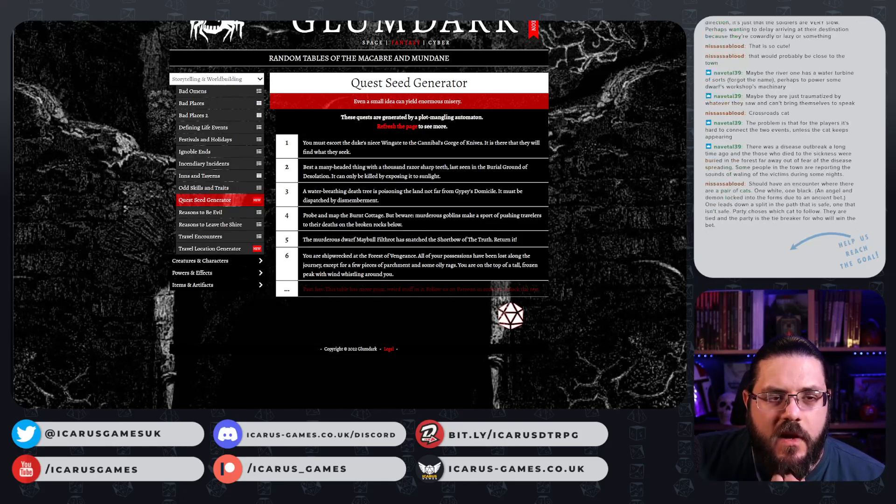
- Return to the LegendKeeper tab showing the Jewel Cities map around Crimson Glade
{"action": "left_click", "coordinate": [140, 14]}
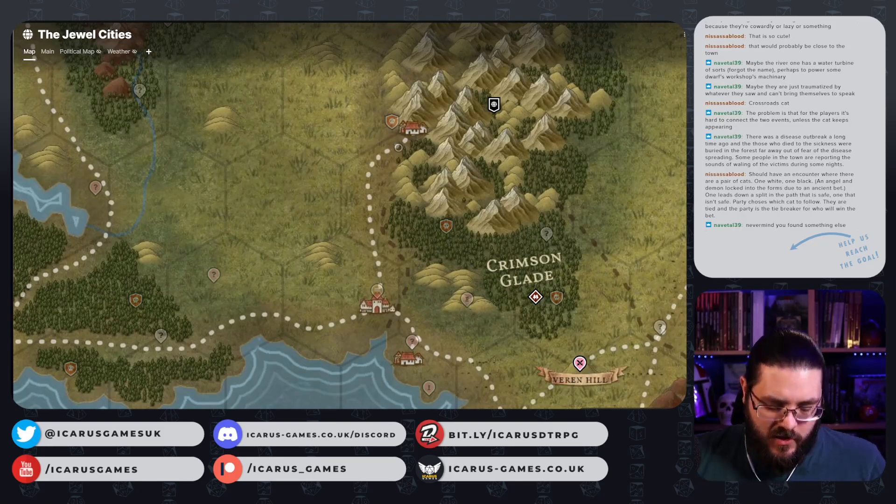
- Paste the paragraph about the old disease outbreak and wailing victims below the forest pin's existing description
{"action": "left_click_drag", "start_coordinate": [105, 194], "coordinate": [216, 245]}
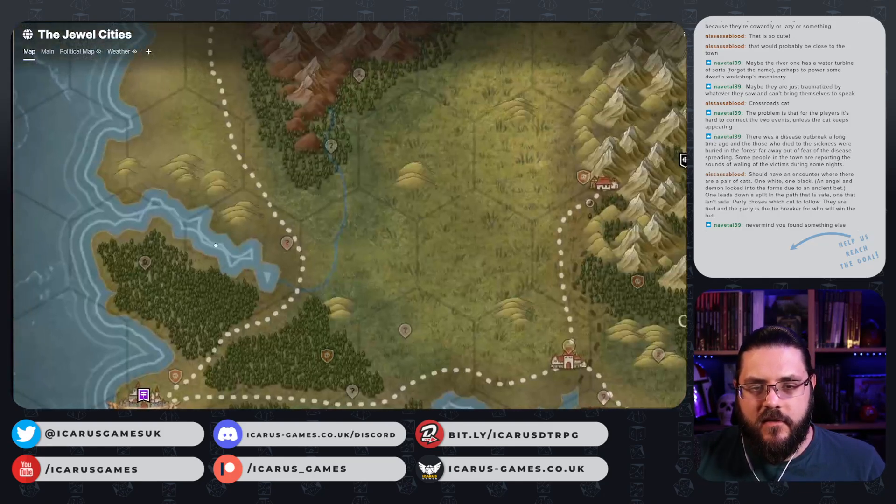
{"action": "left_click", "coordinate": [141, 264]}
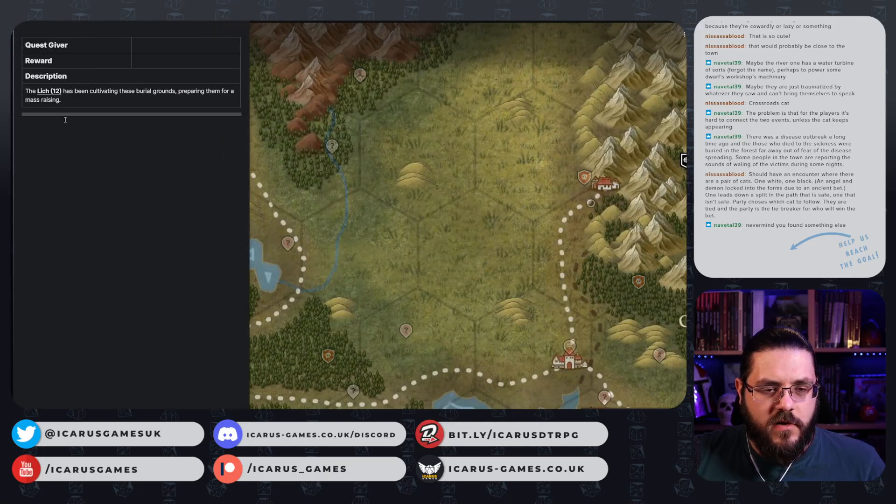
{"action": "left_click", "coordinate": [91, 96]}
{"action": "key", "text": "Return"}
{"action": "key", "text": "Return"}
{"action": "type", "text": "There was a disease outbreak a long time ago and the those who died to the sickness were buried in the forest far away out of fear of the disease spreading. Some people in the town are reporting the sounds of waling of the victims during some nights."}
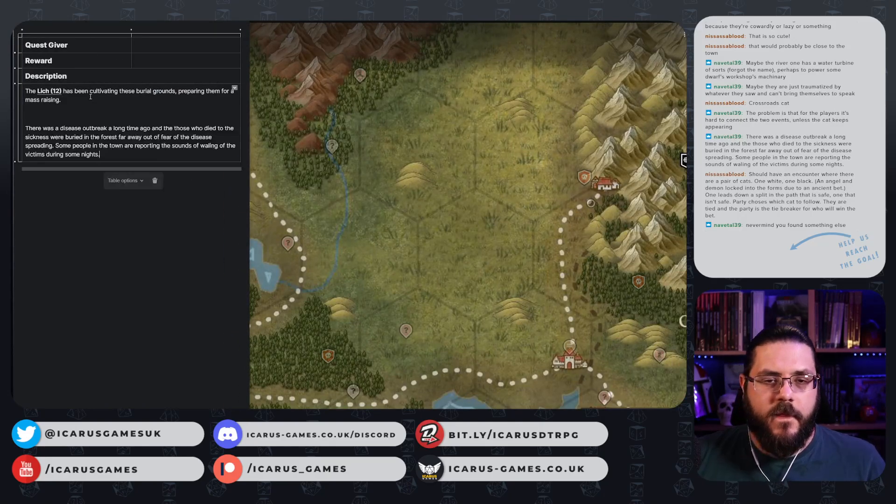
{"action": "left_click", "coordinate": [415, 220]}
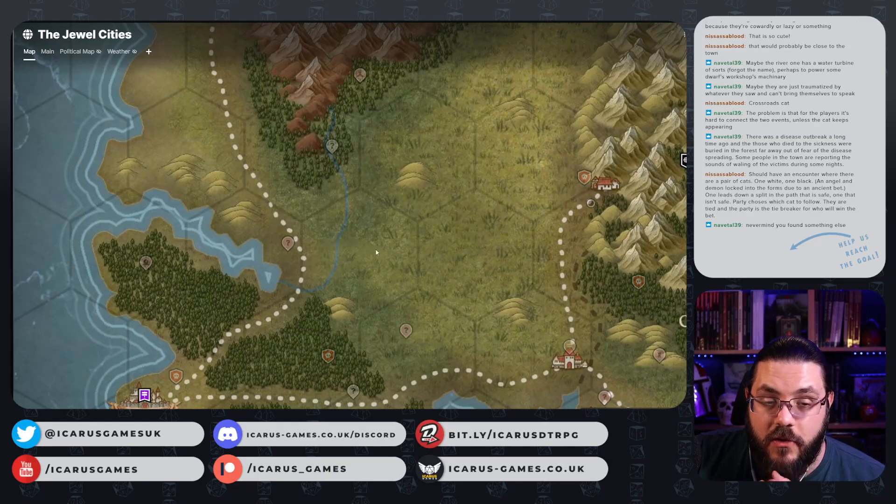
- Pan the map toward Charm and the southern coast, dismissing an accidental Create board dialog
{"action": "left_click_drag", "start_coordinate": [393, 261], "coordinate": [299, 273]}
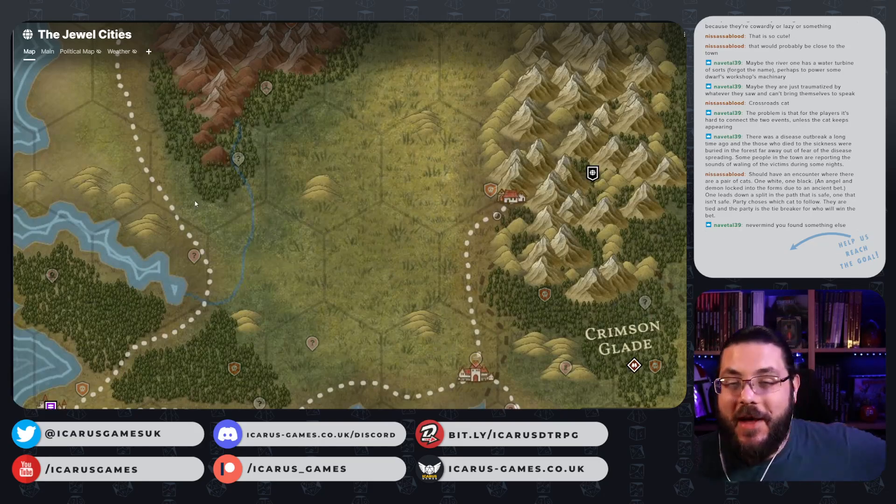
{"action": "left_click_drag", "start_coordinate": [307, 173], "coordinate": [308, 159]}
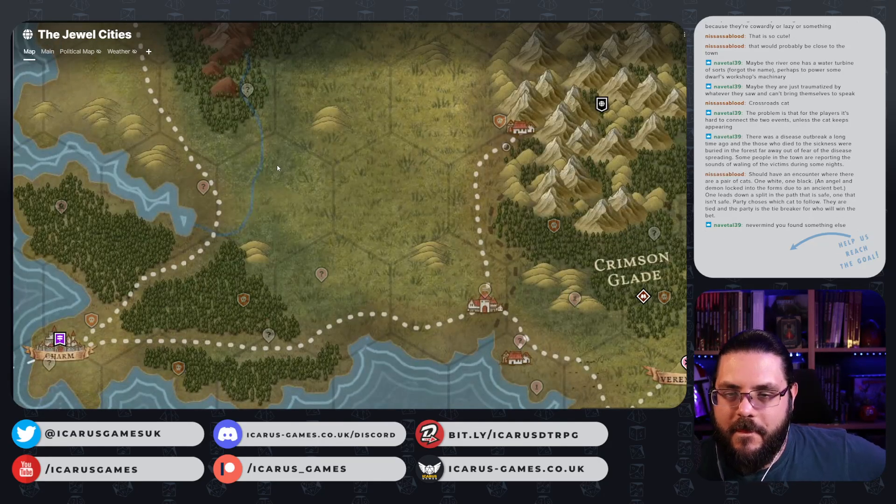
{"action": "left_click_drag", "start_coordinate": [248, 163], "coordinate": [306, 174]}
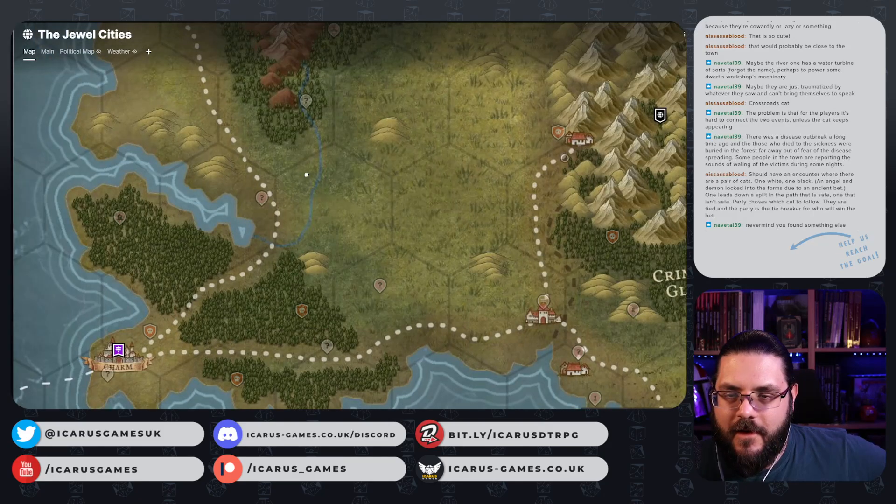
{"action": "left_click", "coordinate": [318, 205]}
{"action": "left_click", "coordinate": [285, 196]}
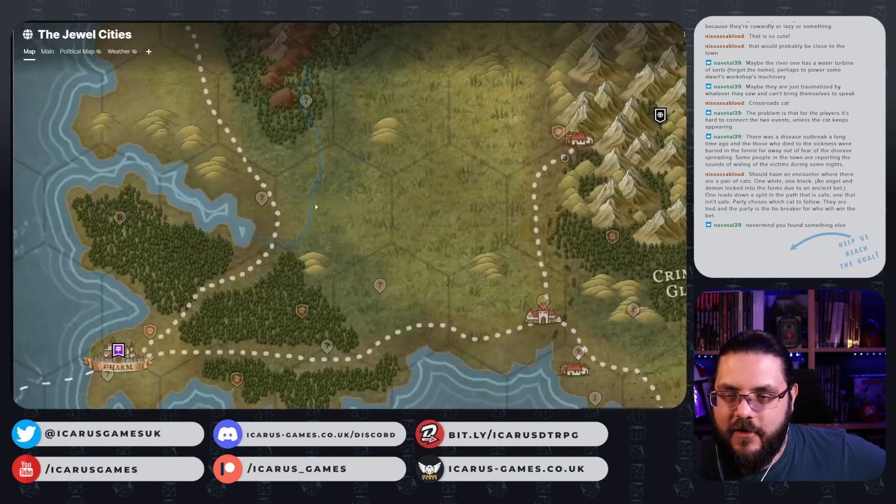
- Create a hidden Point of Interest page and pin named 'Unus Annus' from the template, then open it
{"action": "right_click", "coordinate": [315, 201]}
{"action": "left_click", "coordinate": [368, 244]}
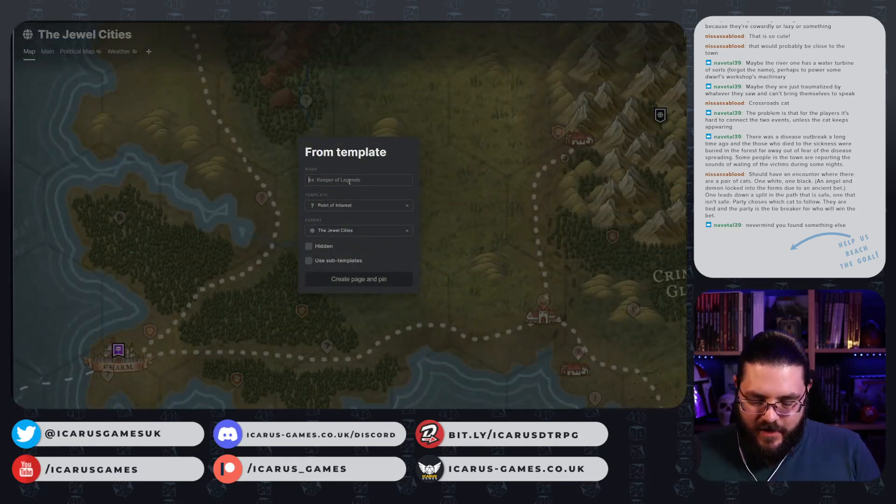
{"action": "type", "text": "Unus Annus"}
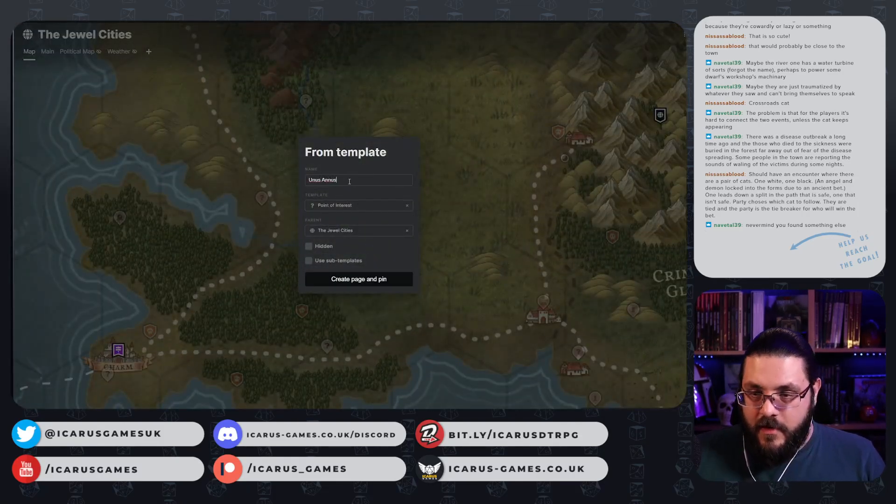
{"action": "key", "text": "Tab"}
{"action": "left_click", "coordinate": [308, 246]}
{"action": "left_click", "coordinate": [329, 279]}
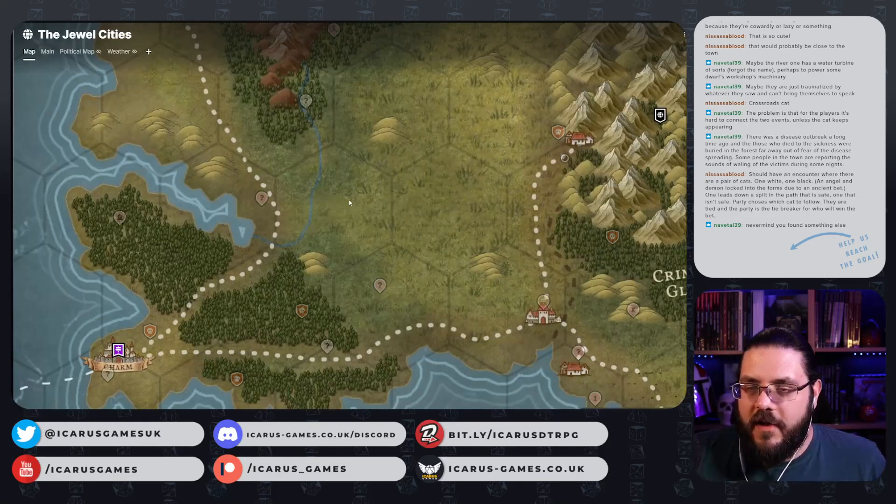
{"action": "right_click", "coordinate": [314, 189]}
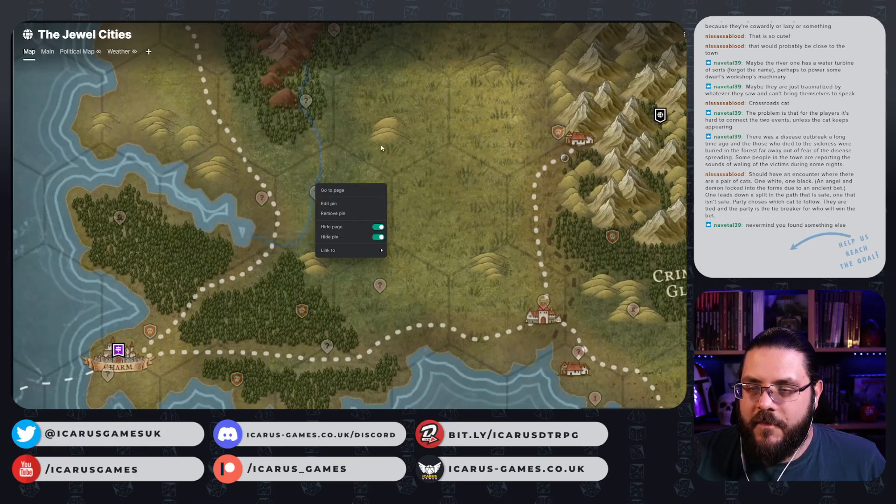
{"action": "left_click", "coordinate": [308, 195]}
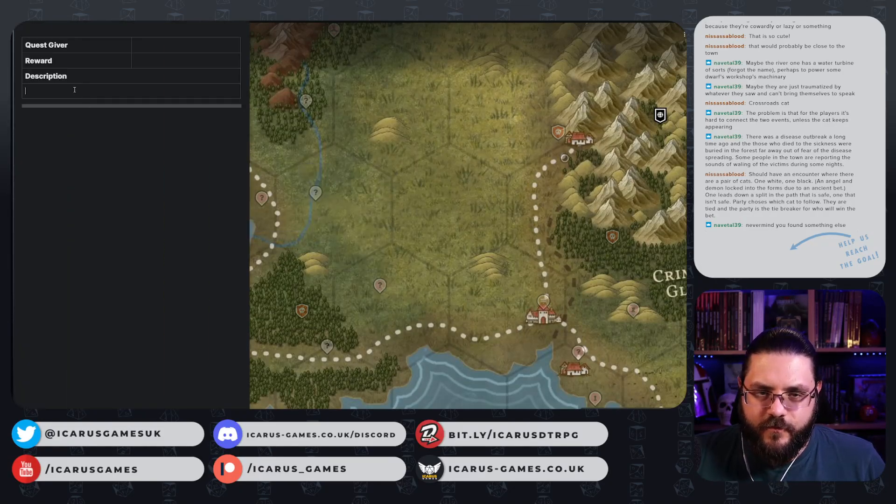
- Describe Unus Annus: a trapped angel and demon with 1 year to live want help settling a bet
{"action": "left_click", "coordinate": [74, 90]}
{"action": "type", "text": "An"}
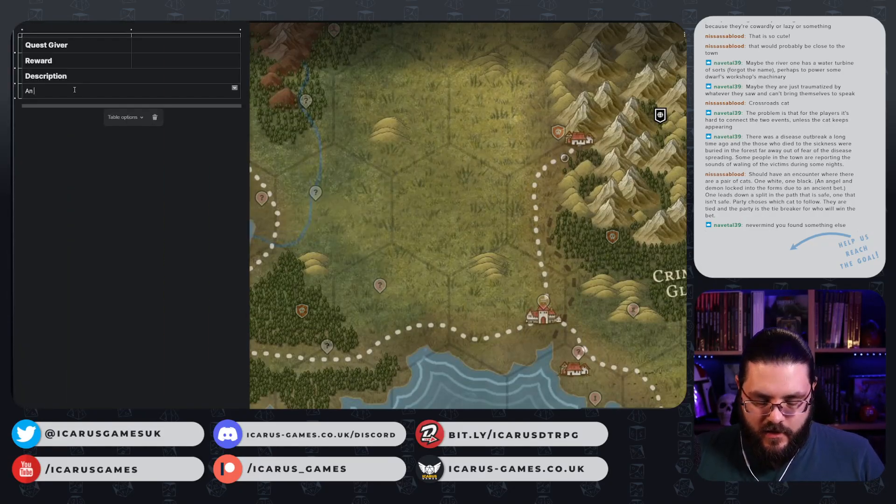
{"action": "type", "text": " angel and d"}
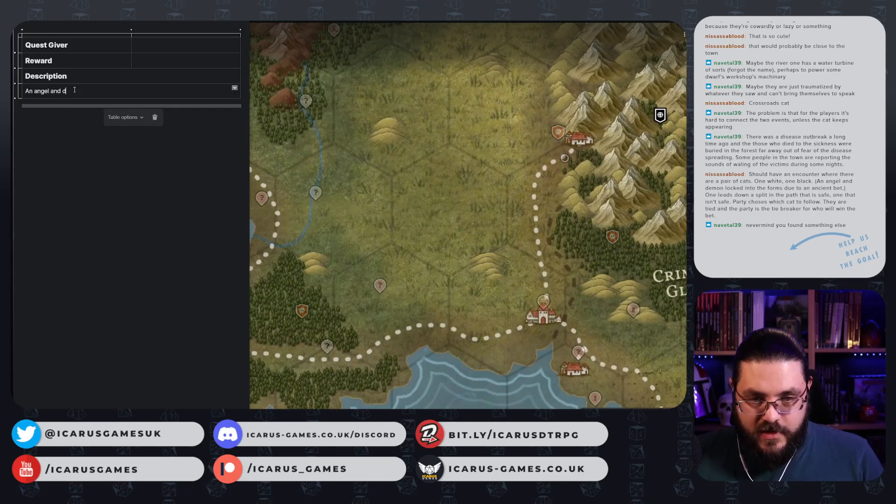
{"action": "type", "text": "emon trapped"}
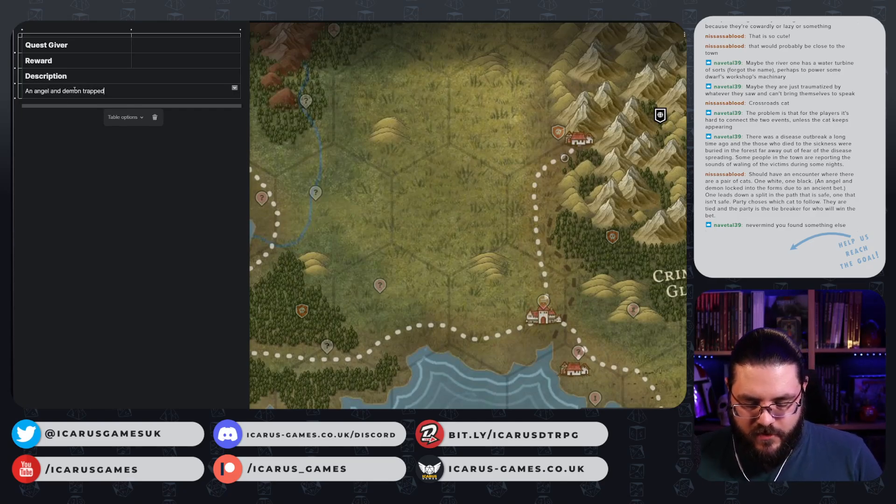
{"action": "type", "text": " in mortal forms"}
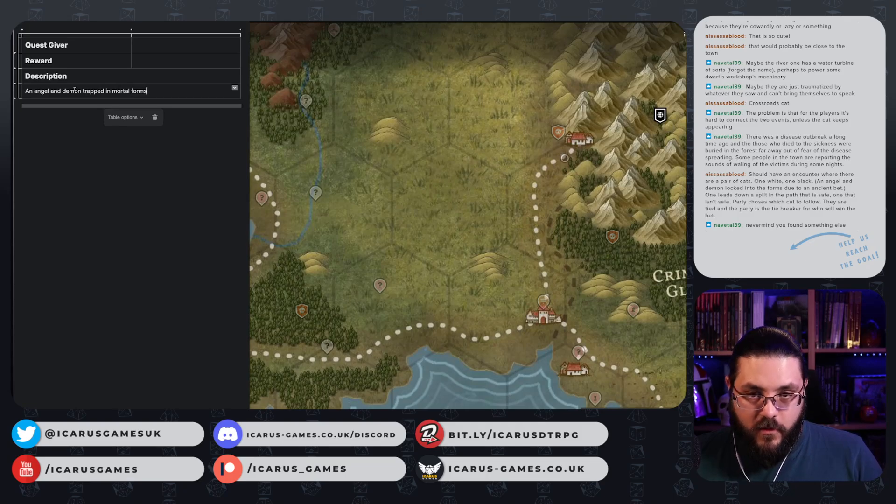
{"action": "type", "text": " have 1 "}
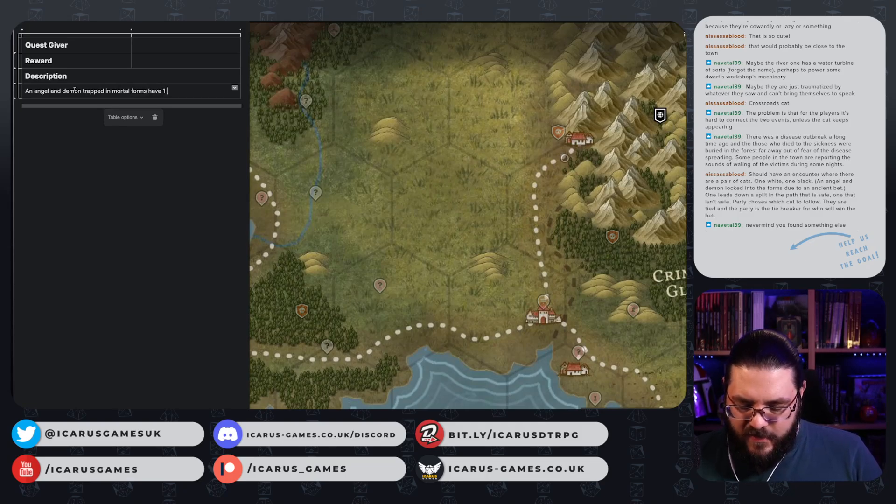
{"action": "type", "text": "year to "}
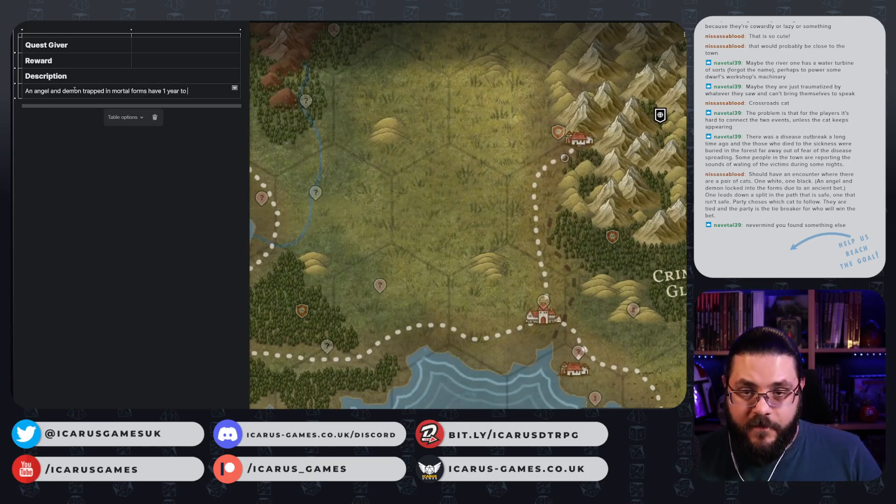
{"action": "type", "text": "live. Y"}
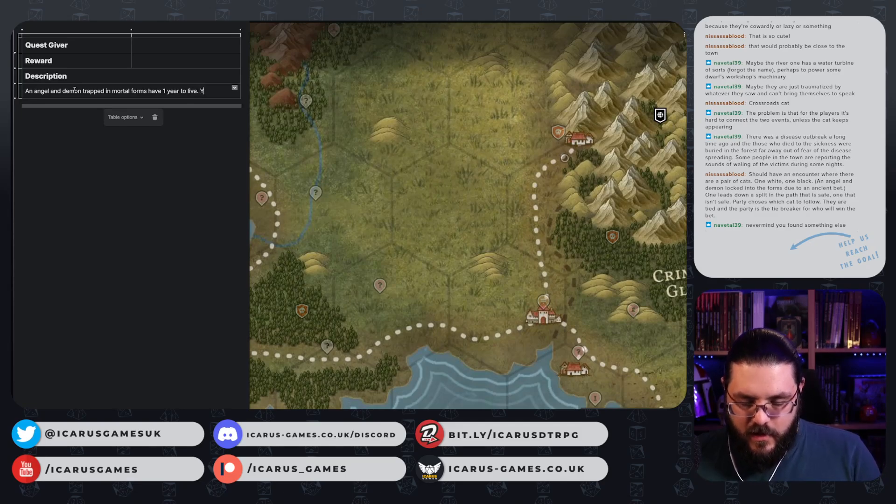
{"action": "type", "text": "ou find them on "}
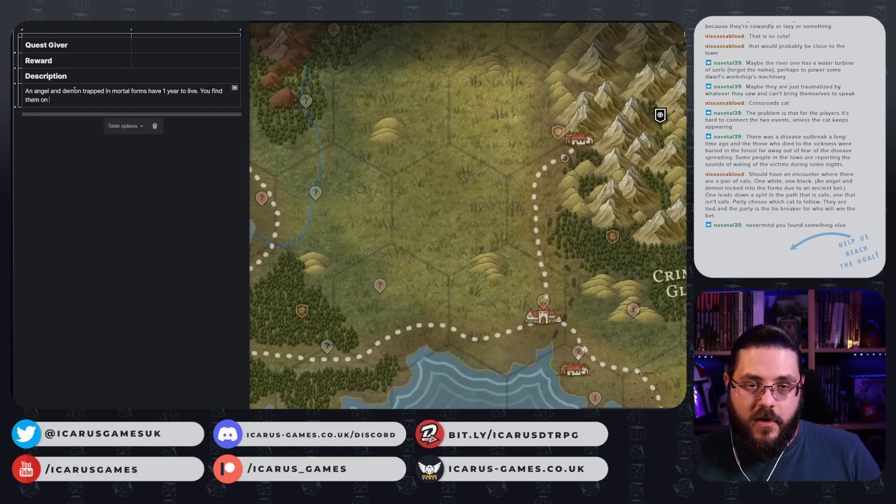
{"action": "type", "text": "their la"}
{"action": "key", "text": "BackSpace"}
{"action": "type", "text": "last "}
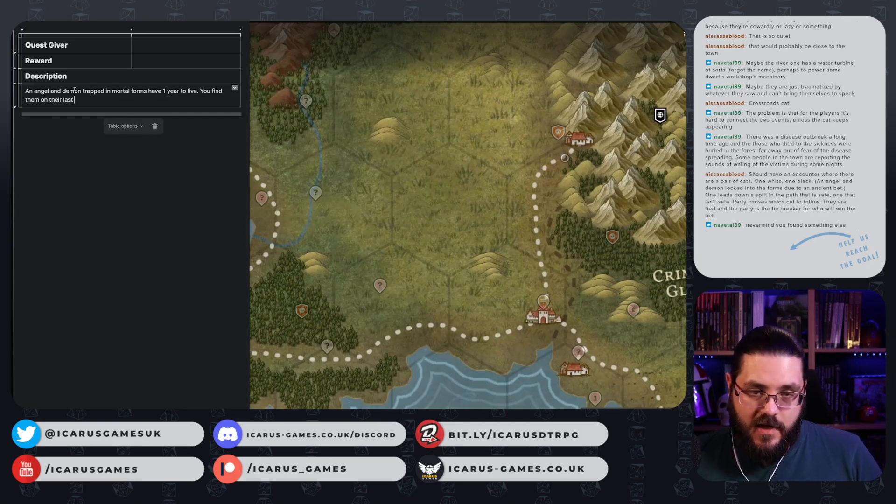
{"action": "type", "text": "day and they"}
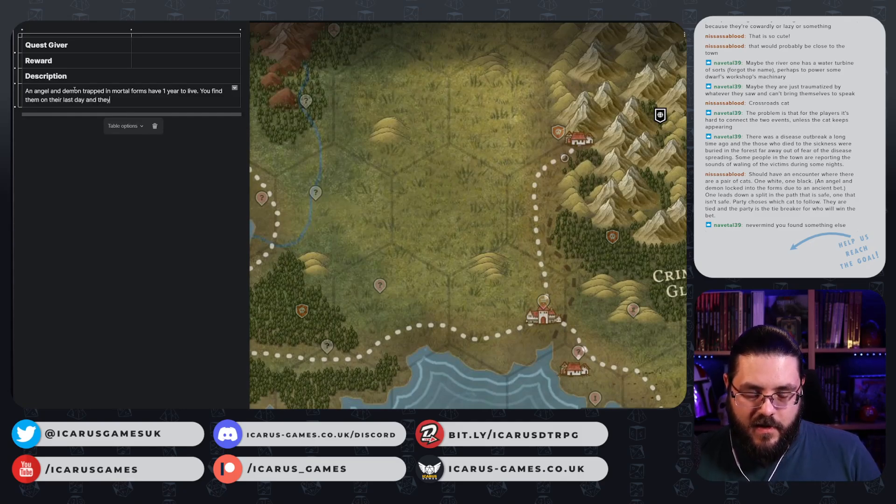
{"action": "type", "text": " want your help"}
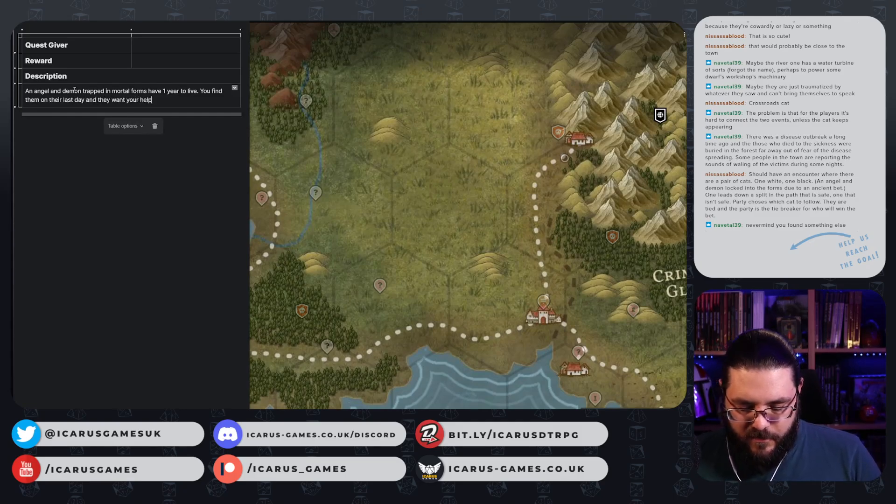
{"action": "type", "text": " in settleing "}
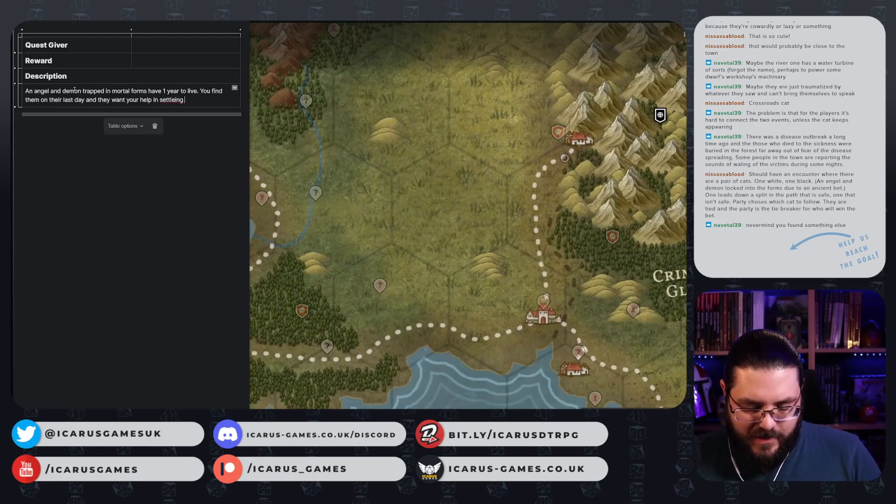
{"action": "type", "text": "a bet of skin"}
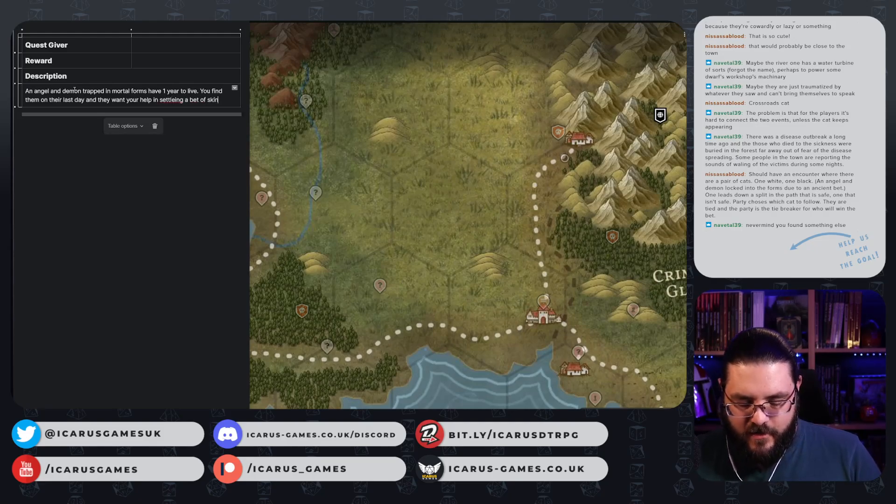
{"action": "key", "text": "BackSpace"}
{"action": "key", "text": "BackSpace"}
{"action": "key", "text": "BackSpace"}
{"action": "key", "text": "BackSpace"}
{"action": "type", "text": "o"}
{"action": "key", "text": "BackSpace"}
{"action": "type", "text": "som"}
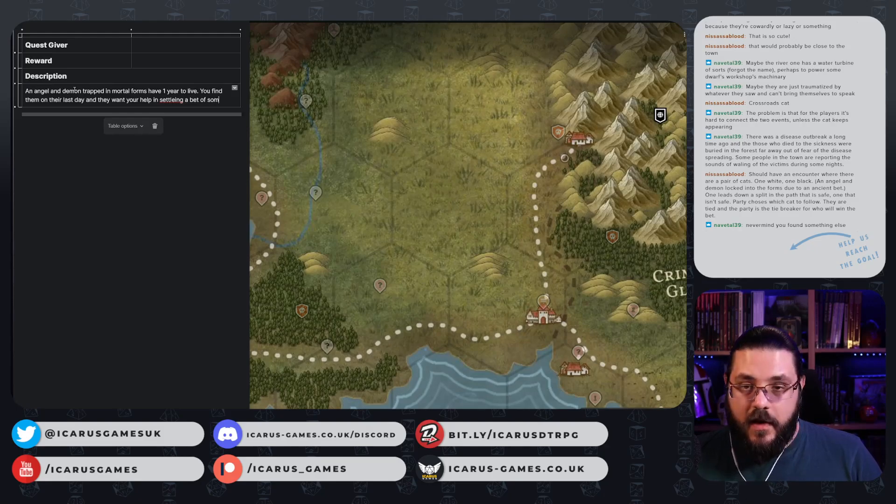
{"action": "type", "text": "e kind,"}
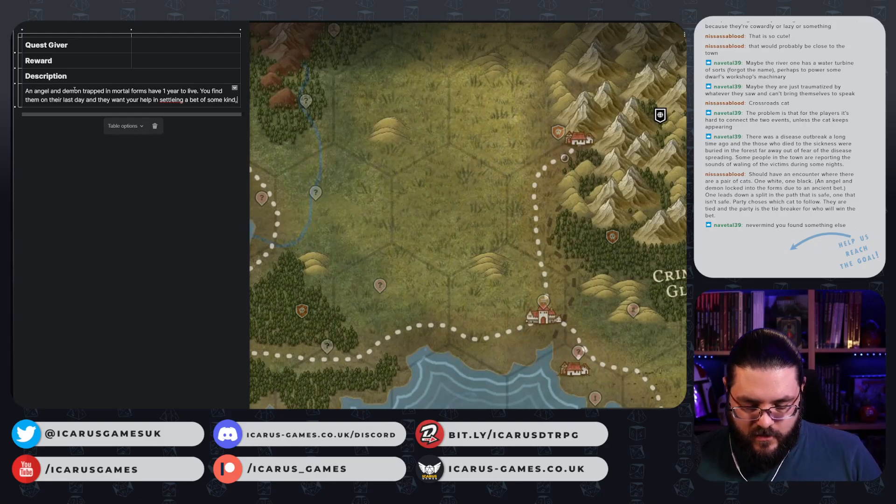
{"action": "type", "text": " in which you have "}
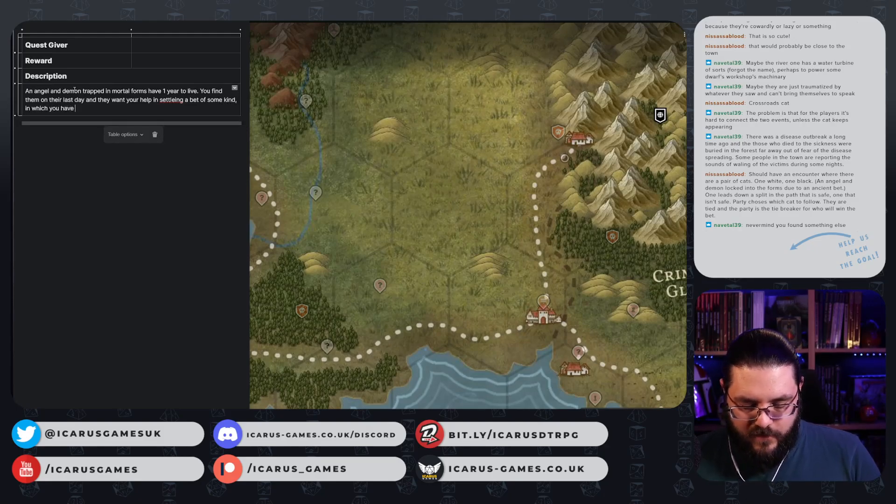
{"action": "type", "text": "to pick a side."}
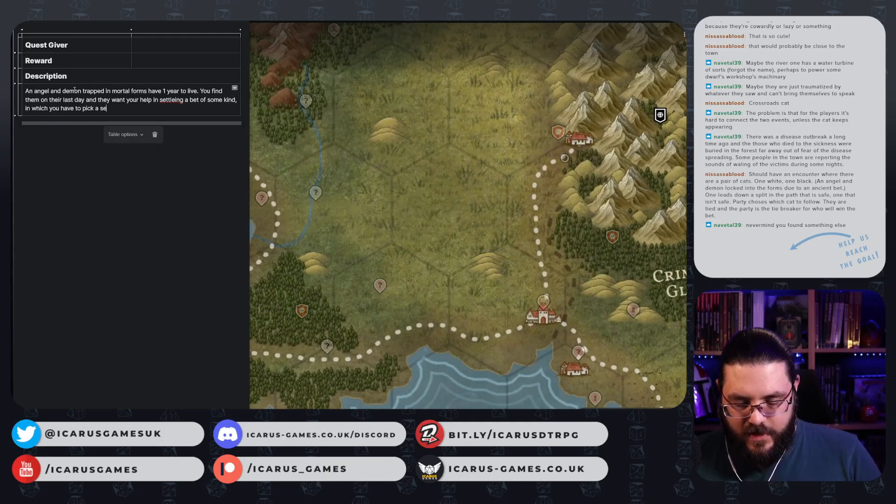
- Add '(secret)', correct 'settleing' to 'settling', add an inspiration credit line, and return to the map
{"action": "left_click", "coordinate": [37, 91]}
{"action": "type", "text": "(se"}
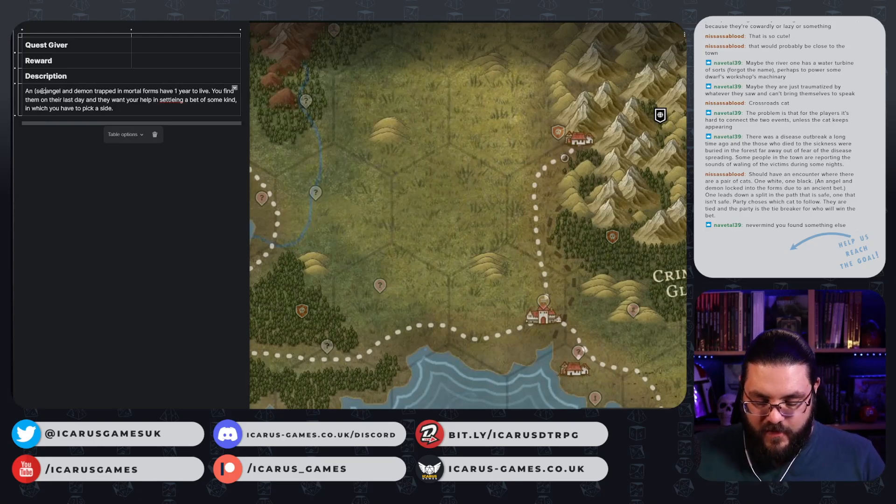
{"action": "type", "text": "cret"}
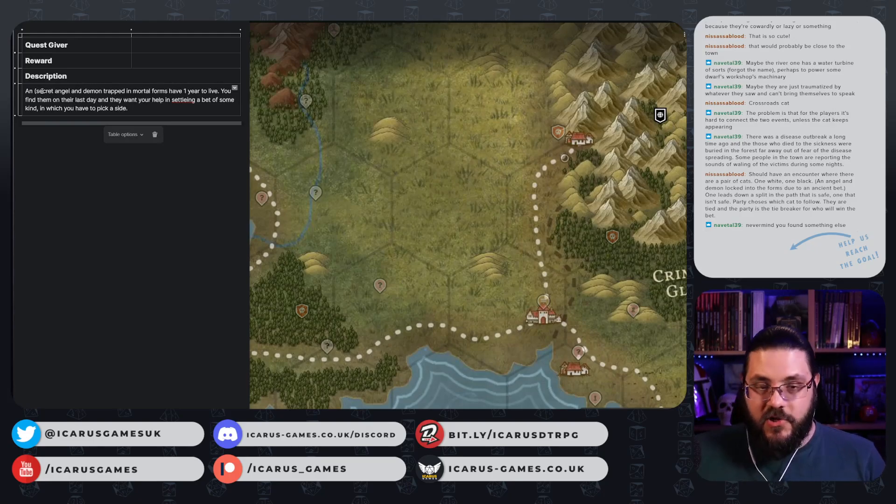
{"action": "key", "text": "BackSpace"}
{"action": "type", "text": ")"}
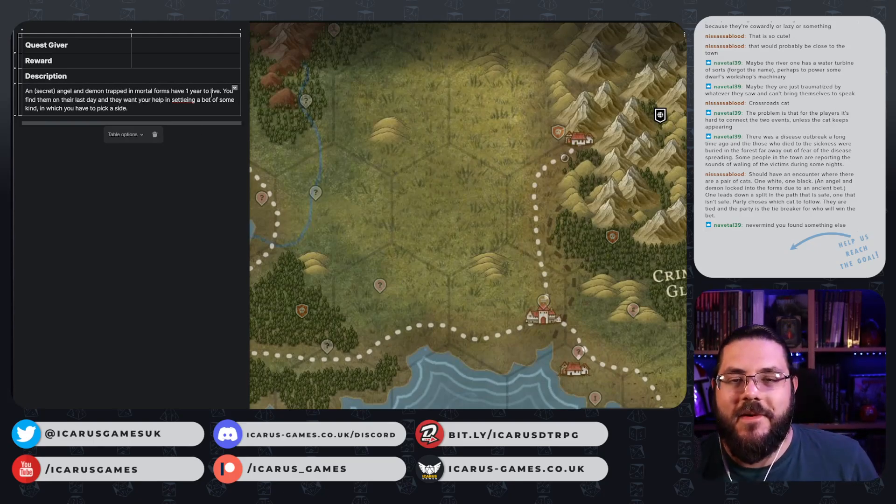
{"action": "double_click", "coordinate": [192, 100]}
{"action": "type", "text": "settling"}
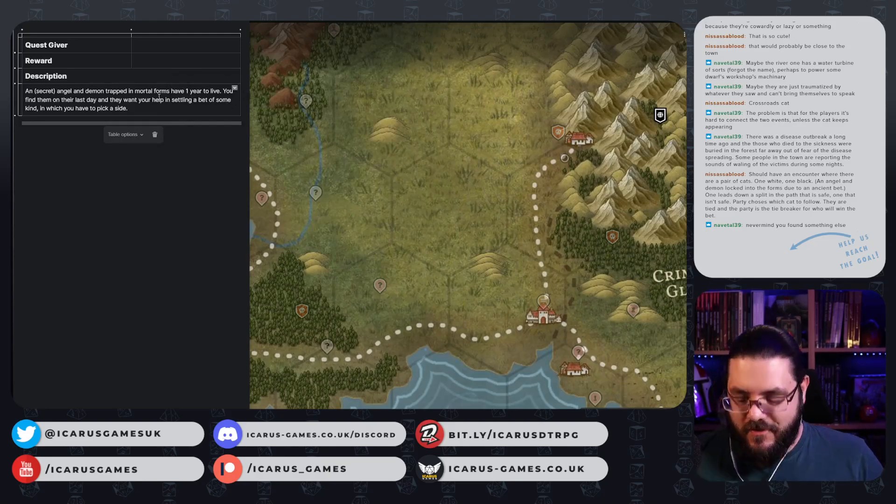
{"action": "key", "text": "Down"}
{"action": "key", "text": "Return"}
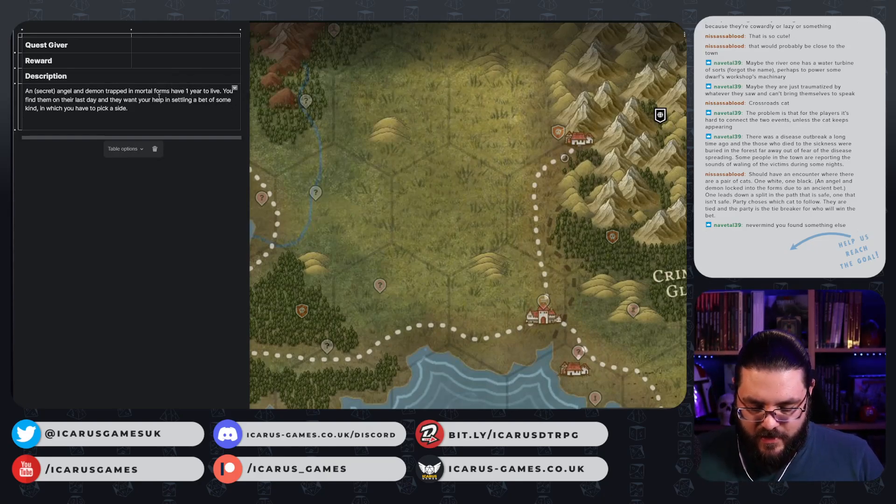
{"action": "type", "text": "Based on Ma"}
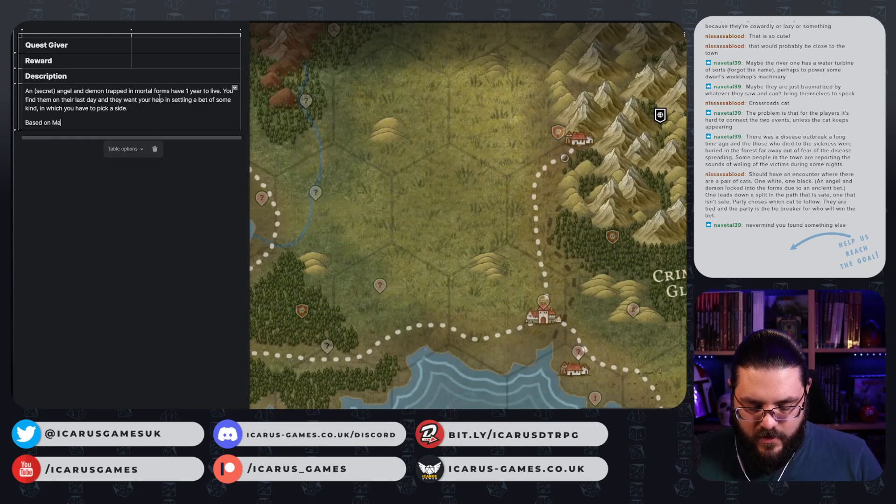
{"action": "type", "text": "rk and Ethan."}
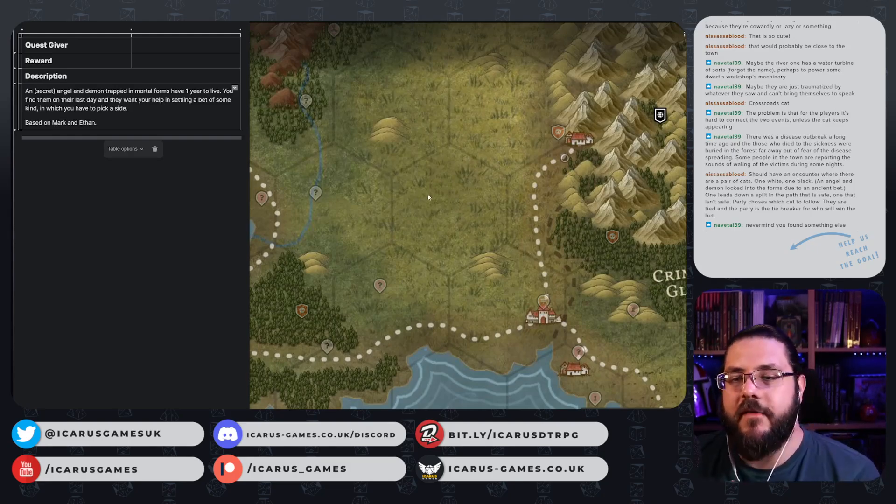
{"action": "left_click", "coordinate": [428, 198]}
{"action": "left_click_drag", "start_coordinate": [433, 192], "coordinate": [246, 177]}
- Open the map's location list and jump to the Bounty pin and both Bounty Hunter pins
{"action": "right_click", "coordinate": [247, 178]}
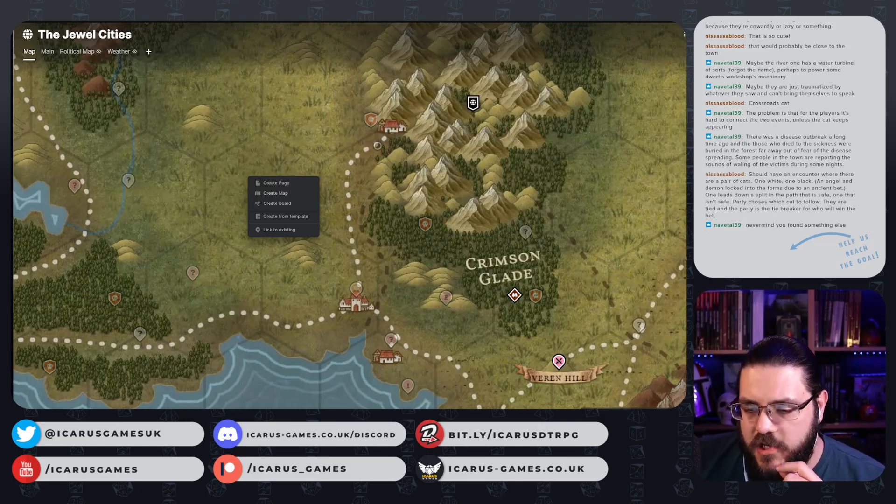
{"action": "left_click", "coordinate": [294, 269]}
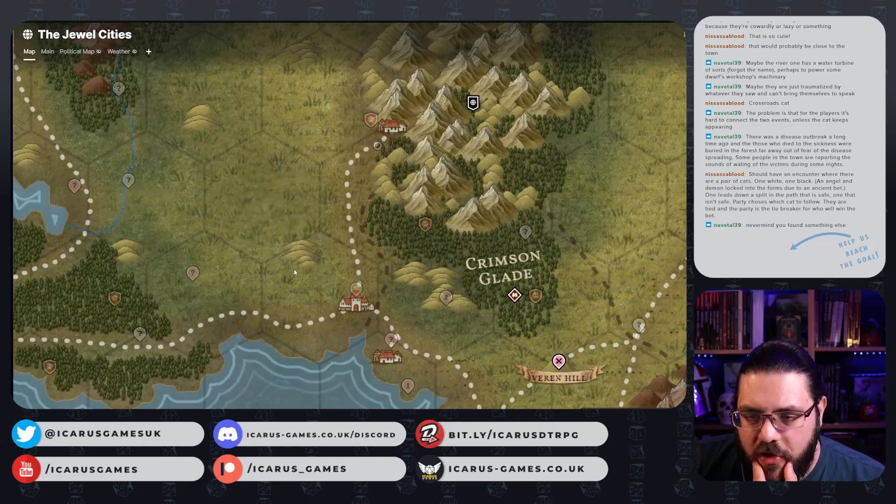
{"action": "left_click", "coordinate": [695, 34]}
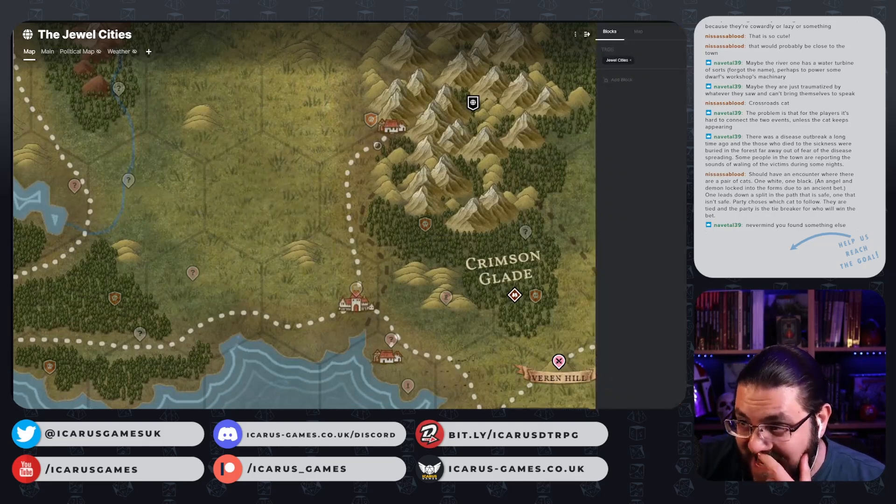
{"action": "left_click", "coordinate": [638, 31]}
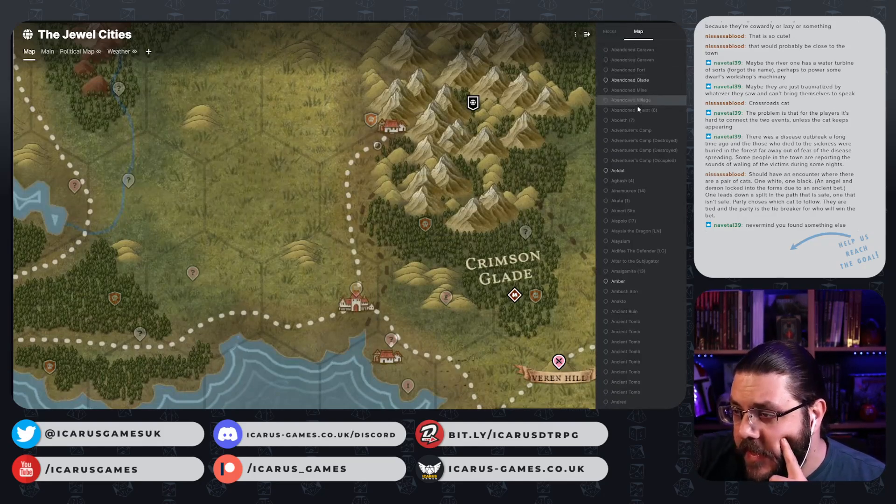
{"action": "scroll", "coordinate": [638, 111], "scroll_direction": "down", "scroll_amount": 7}
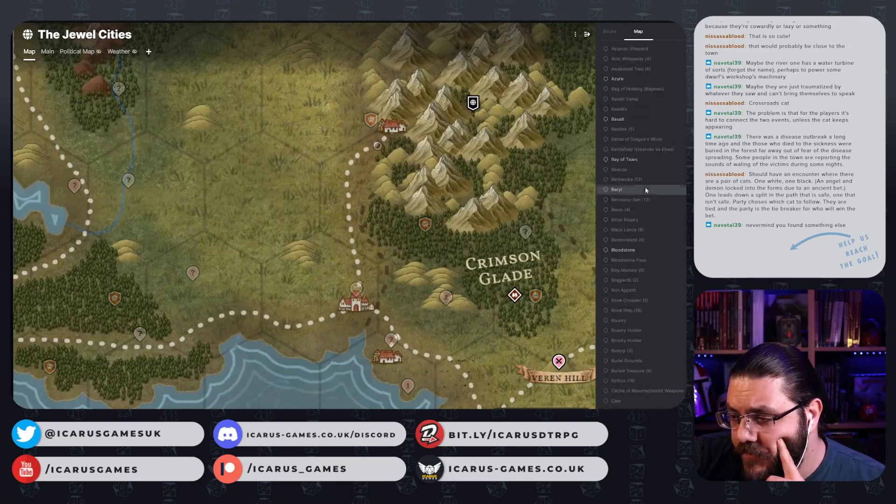
{"action": "scroll", "coordinate": [647, 173], "scroll_direction": "down", "scroll_amount": 2}
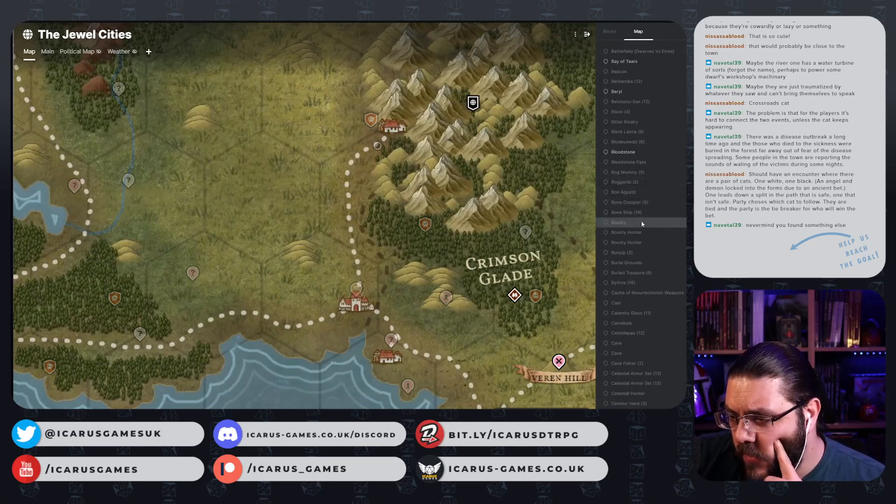
{"action": "left_click", "coordinate": [642, 223]}
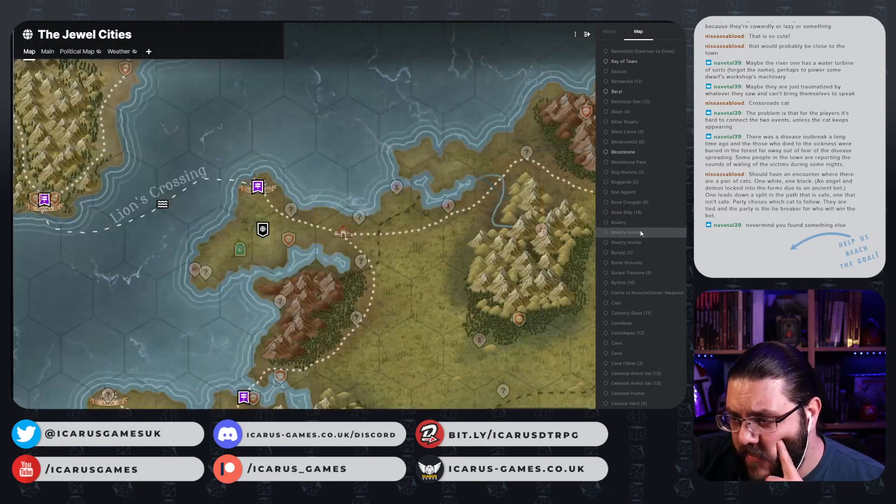
{"action": "left_click", "coordinate": [640, 231]}
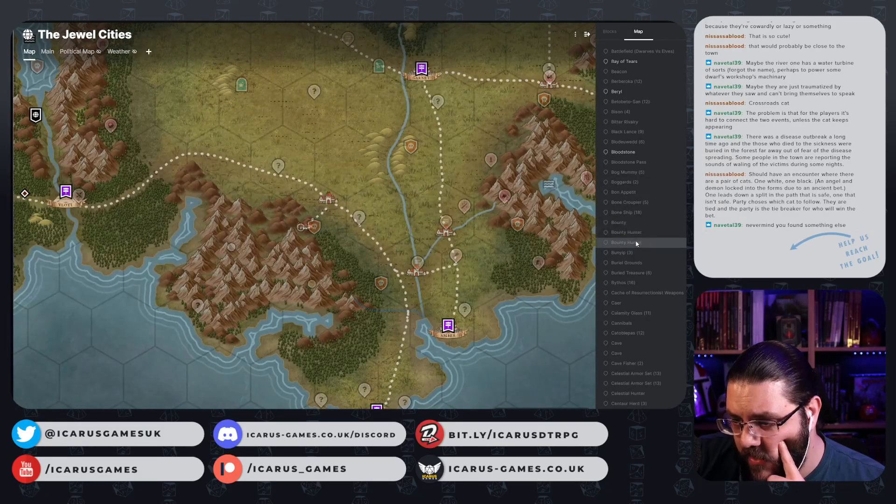
{"action": "left_click", "coordinate": [637, 243]}
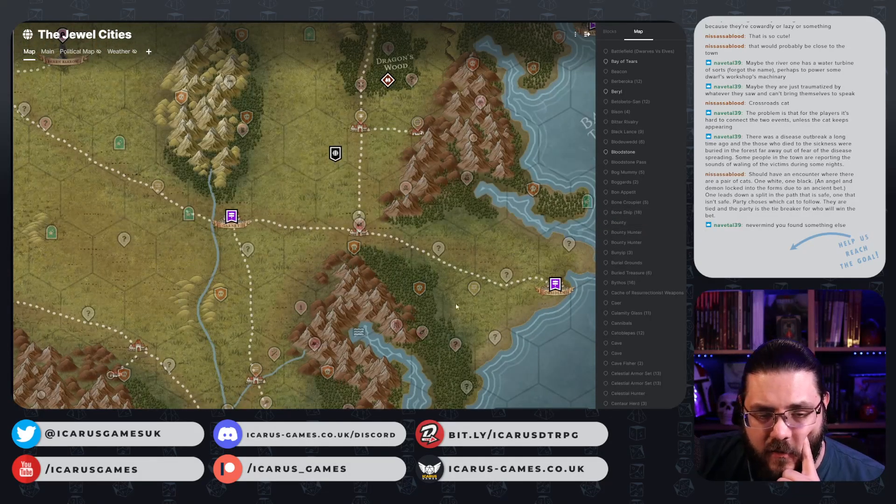
- Pan and zoom the map back to Crimson Glade
{"action": "left_click_drag", "start_coordinate": [70, 282], "coordinate": [274, 288]}
{"action": "left_click_drag", "start_coordinate": [225, 306], "coordinate": [558, 401]}
{"action": "scroll", "coordinate": [282, 249], "scroll_direction": "up", "scroll_amount": 3}
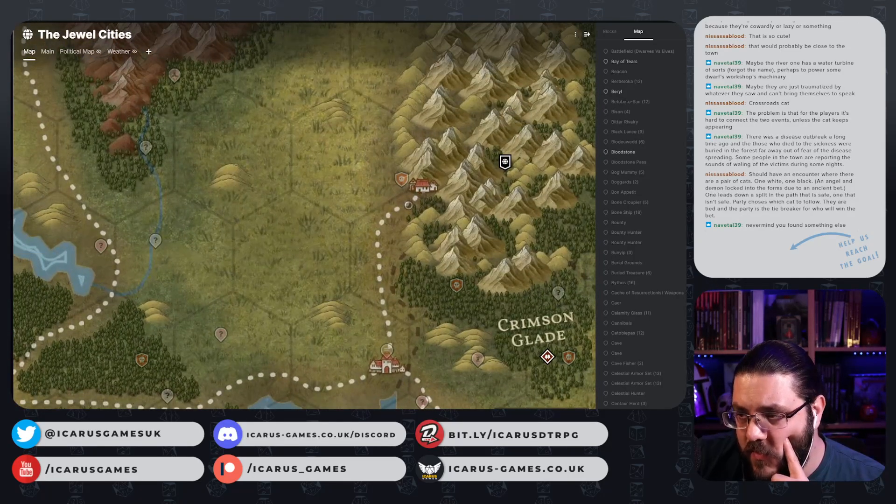
- Create a hidden Point of Interest page and pin named 'Bounty' on the grassland west of the road
{"action": "right_click", "coordinate": [253, 281]}
{"action": "key", "text": "Escape"}
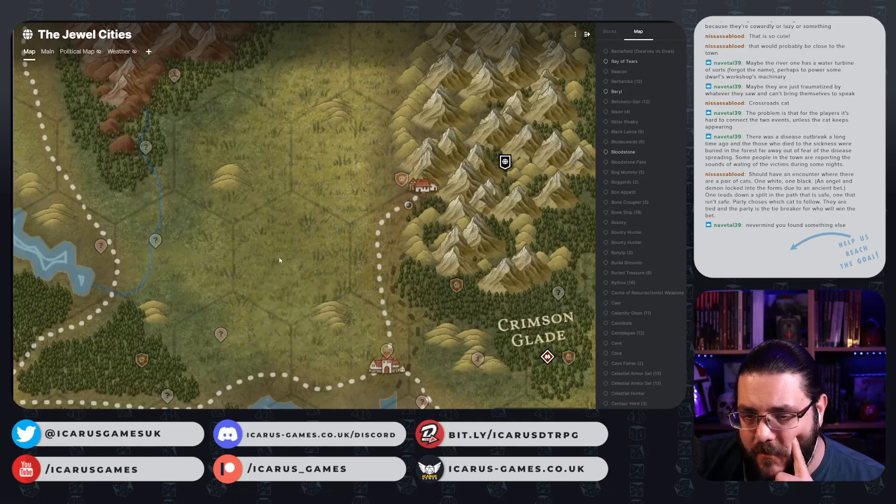
{"action": "right_click", "coordinate": [290, 251]}
{"action": "left_click", "coordinate": [338, 288]}
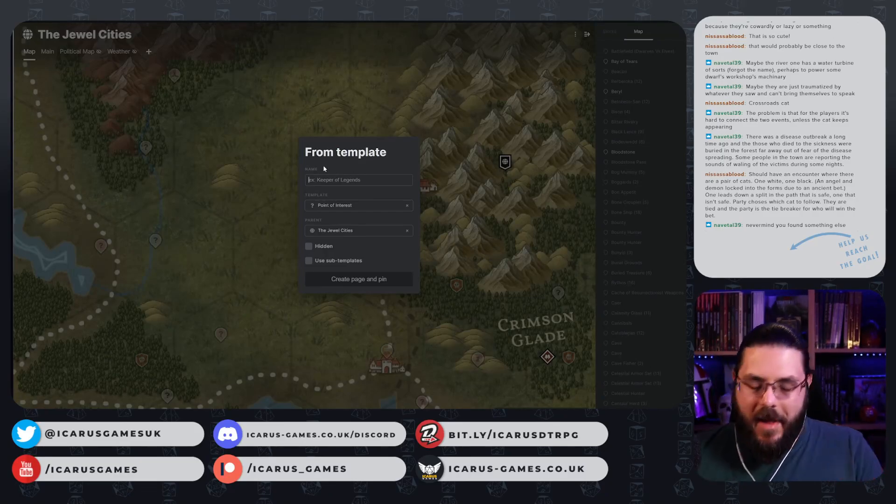
{"action": "type", "text": "Bounty"}
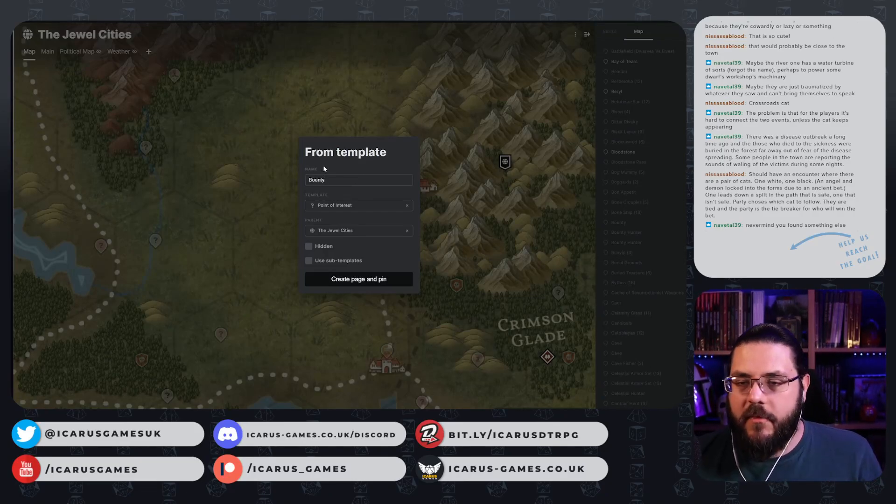
{"action": "left_click", "coordinate": [308, 246]}
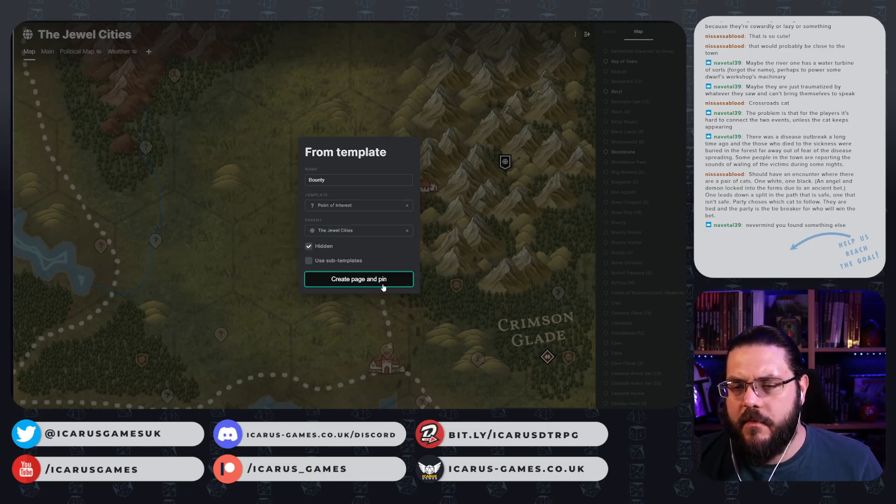
{"action": "key", "text": "Return"}
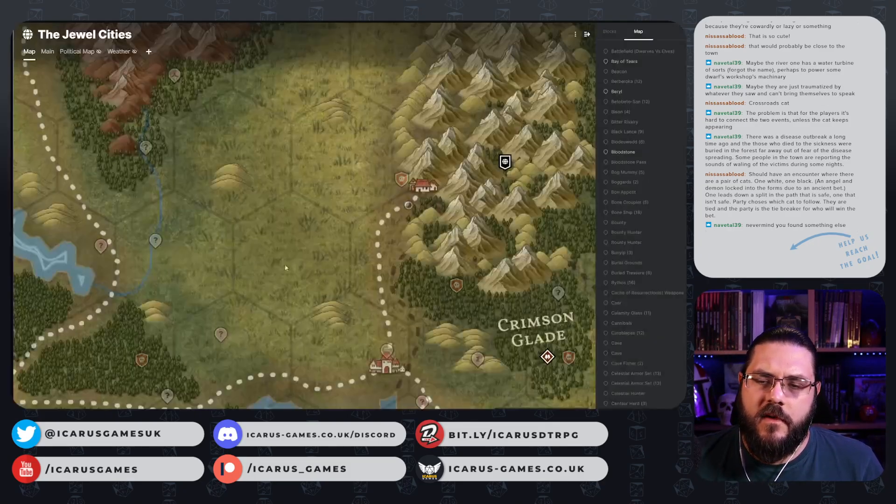
{"action": "right_click", "coordinate": [290, 238]}
- Hide the Bounty pin and describe a criminal hiding out here with a bounty on their head
{"action": "left_click", "coordinate": [351, 286]}
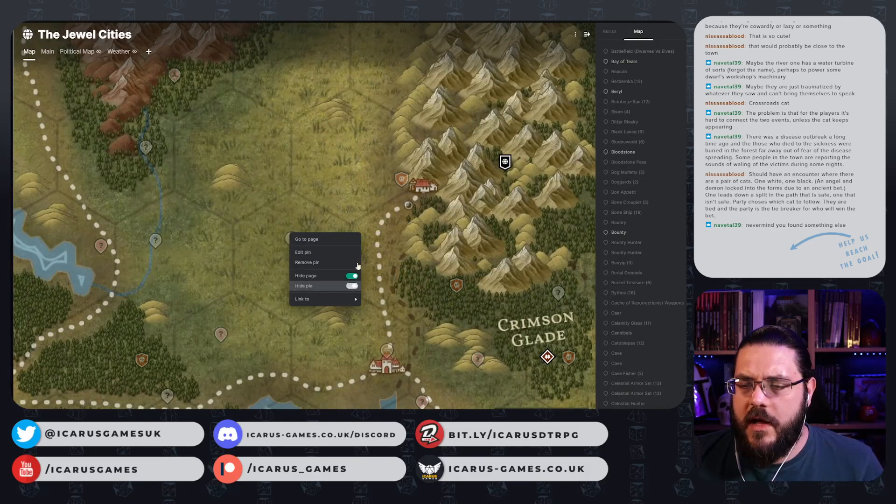
{"action": "left_click", "coordinate": [365, 241]}
{"action": "left_click", "coordinate": [291, 239]}
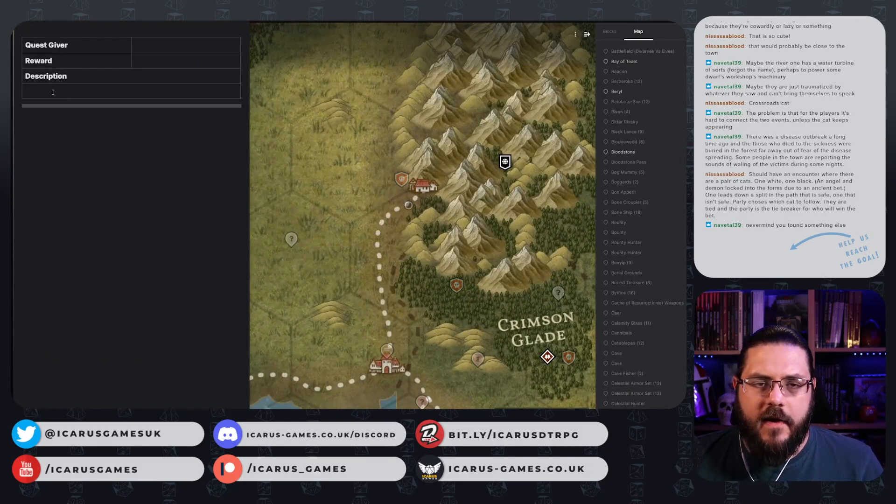
{"action": "left_click", "coordinate": [75, 93]}
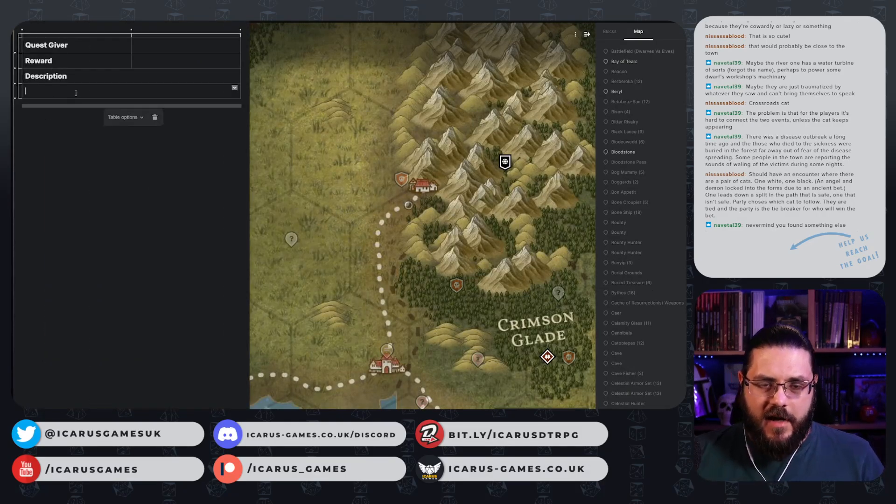
{"action": "type", "text": "A criminal "}
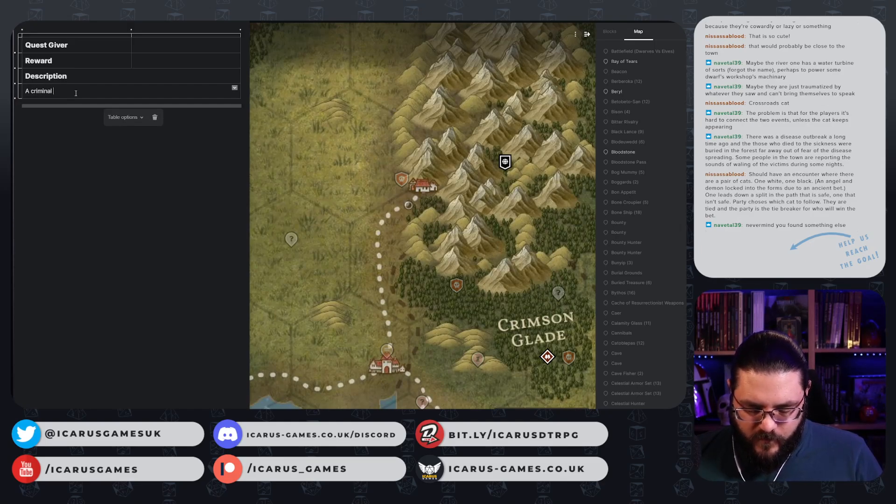
{"action": "type", "text": "is hiding out here"}
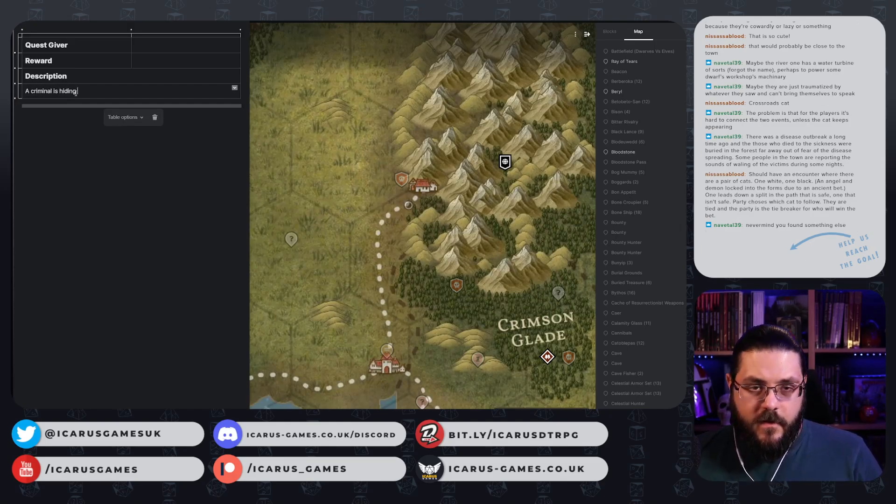
{"action": "type", "text": "Ther"}
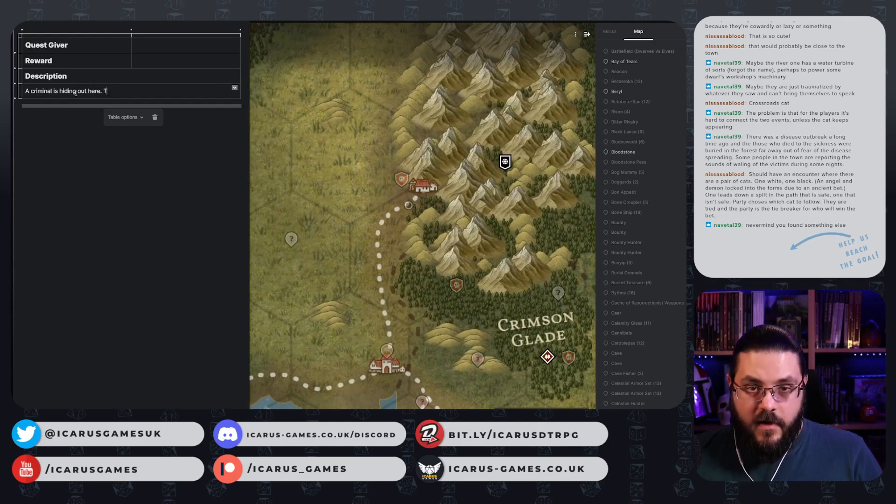
{"action": "type", "text": "y "}
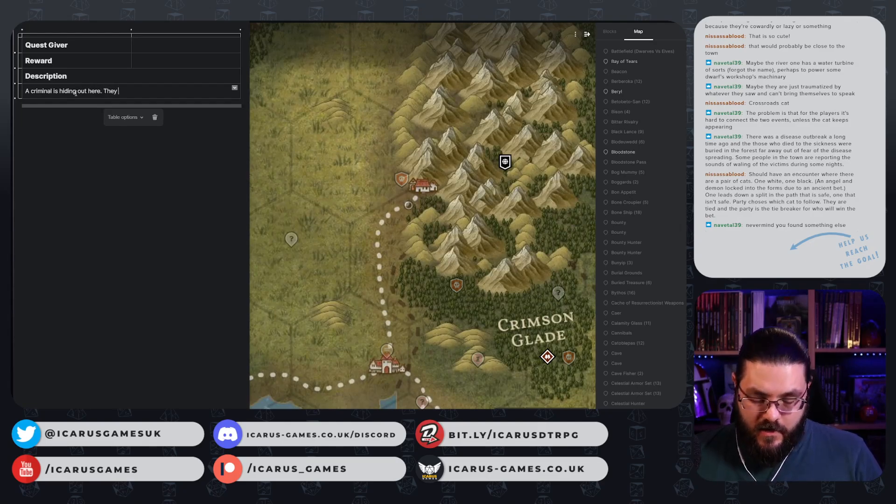
{"action": "type", "text": "have a bount"}
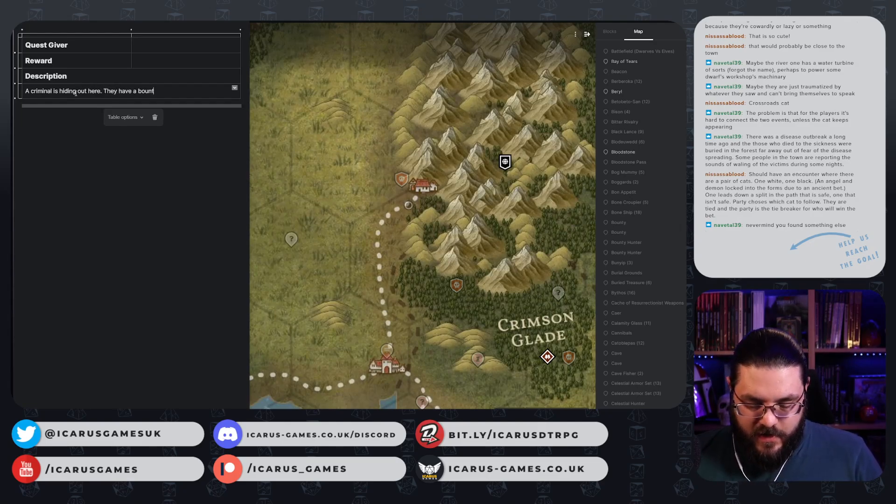
{"action": "type", "text": "y on their head."}
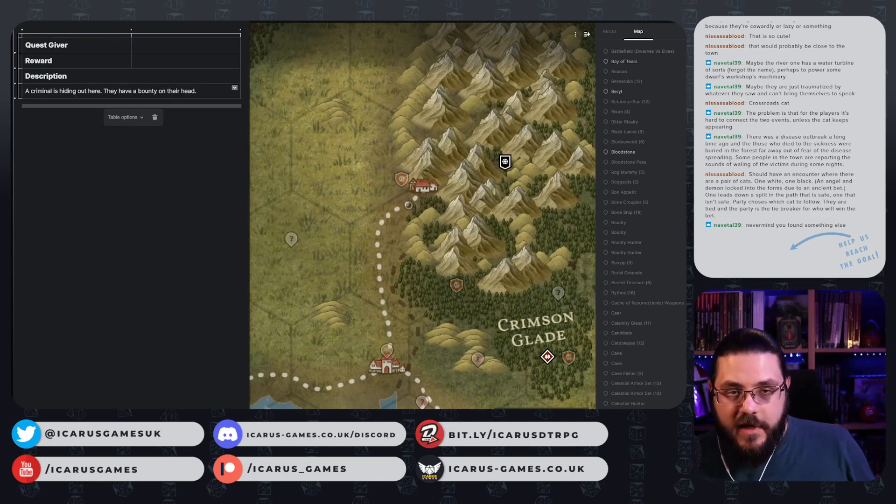
{"action": "left_click", "coordinate": [209, 23]}
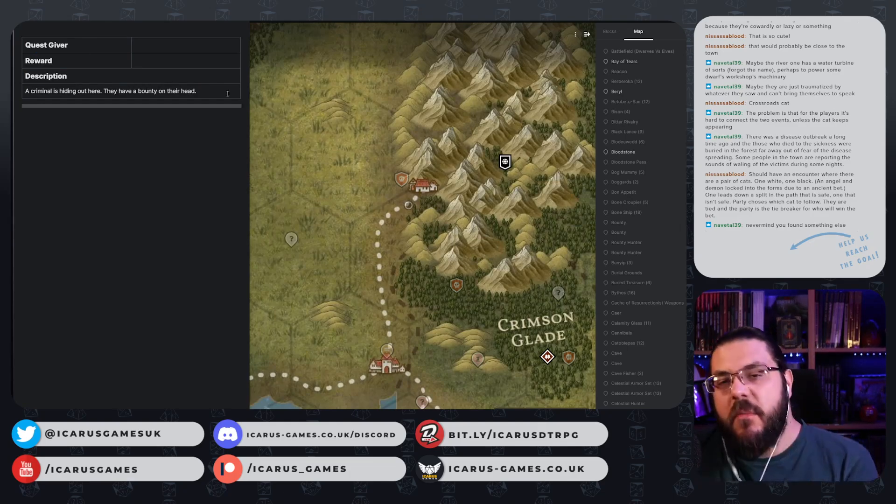
{"action": "left_click", "coordinate": [307, 111]}
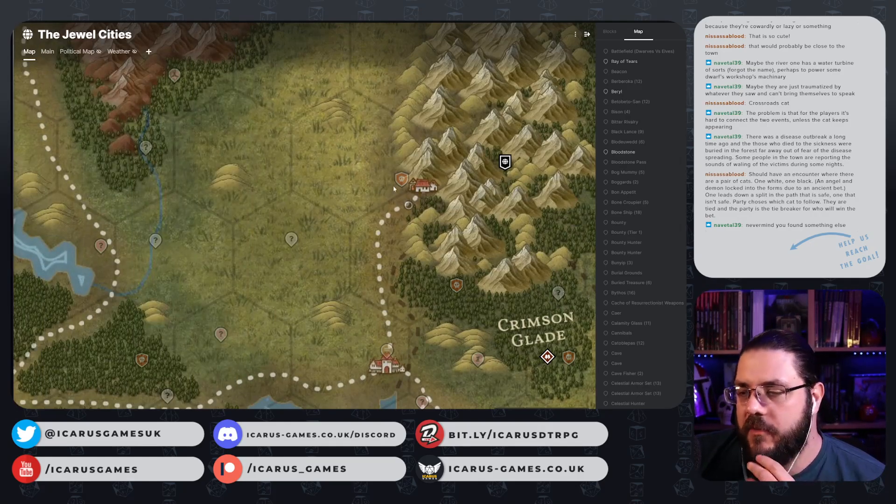
{"action": "left_click_drag", "start_coordinate": [323, 144], "coordinate": [414, 168]}
{"action": "double_click", "coordinate": [515, 208]}
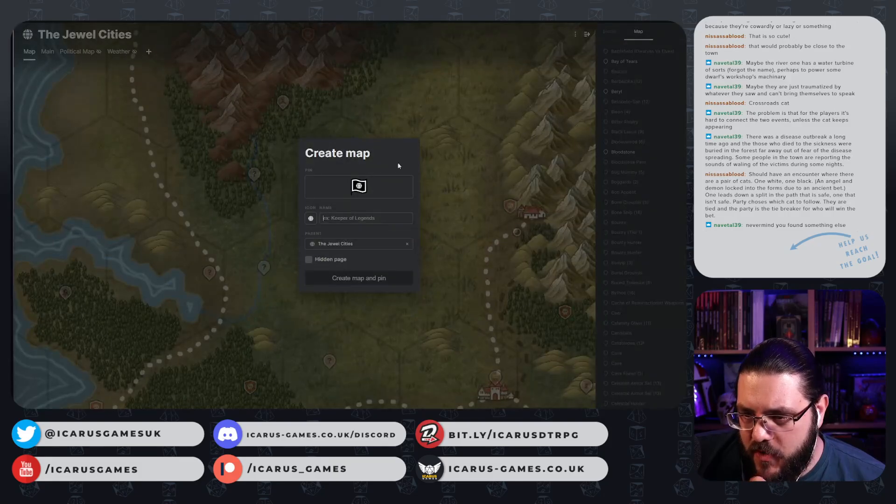
{"action": "key", "text": "Escape"}
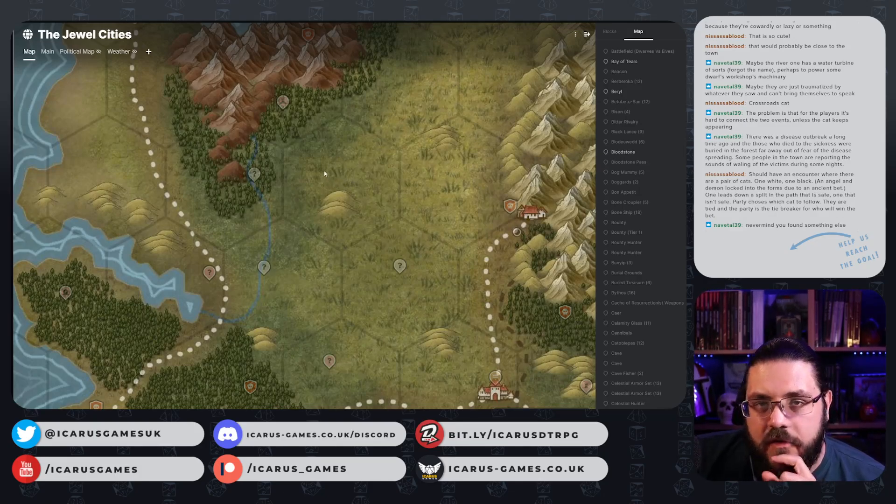
- Browse d20pfsrd's Hills (Temperate) monster list, then switch to the Athach creature page
{"action": "key", "text": "ctrl+Tab"}
{"action": "scroll", "coordinate": [441, 123], "scroll_direction": "up", "scroll_amount": 14}
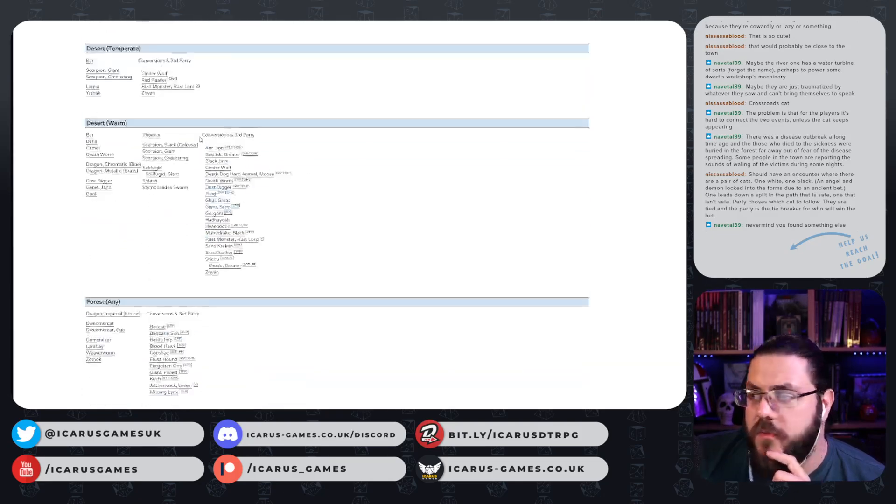
{"action": "scroll", "coordinate": [441, 123], "scroll_direction": "up", "scroll_amount": 15}
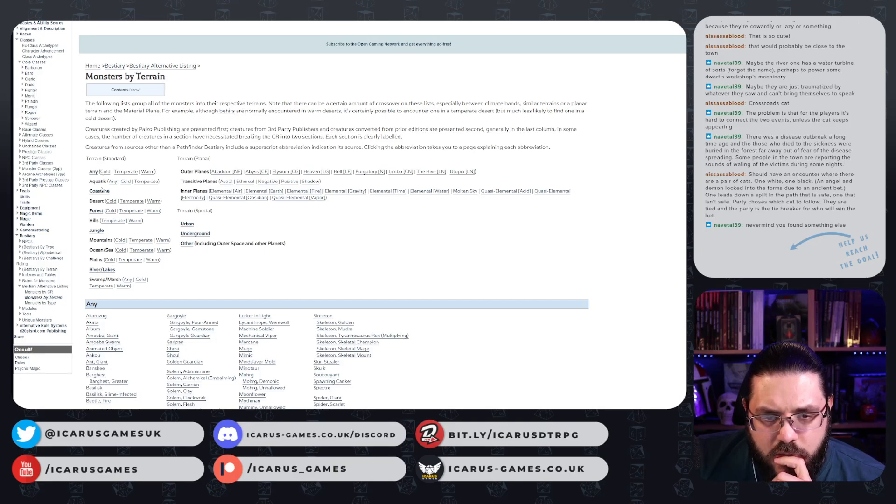
{"action": "left_click", "coordinate": [120, 223]}
{"action": "scroll", "coordinate": [140, 228], "scroll_direction": "down", "scroll_amount": 6}
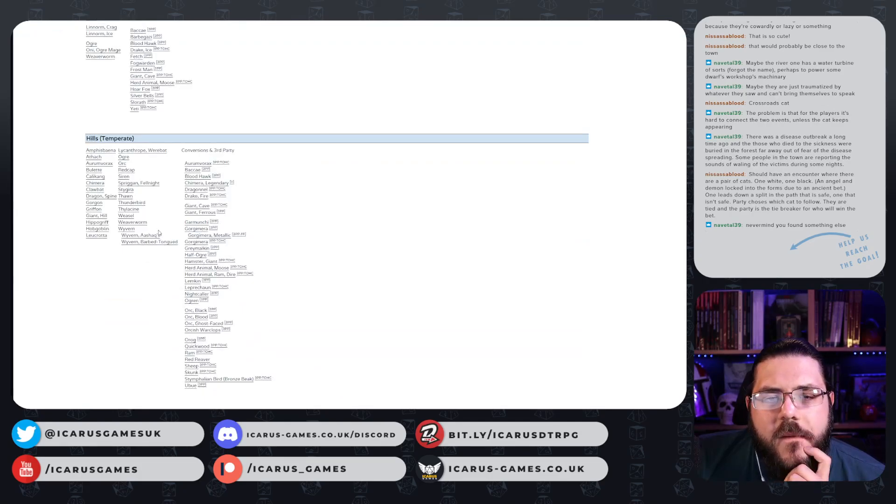
{"action": "scroll", "coordinate": [155, 232], "scroll_direction": "up", "scroll_amount": 2}
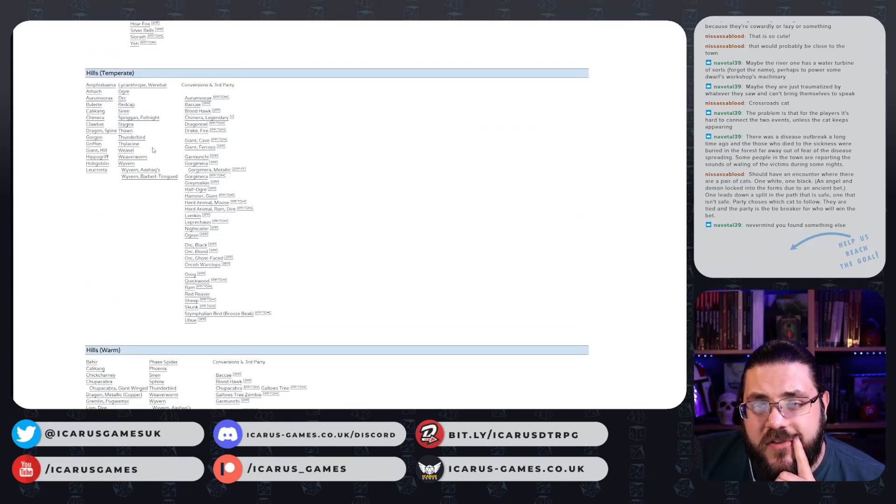
{"action": "left_click", "coordinate": [177, 9]}
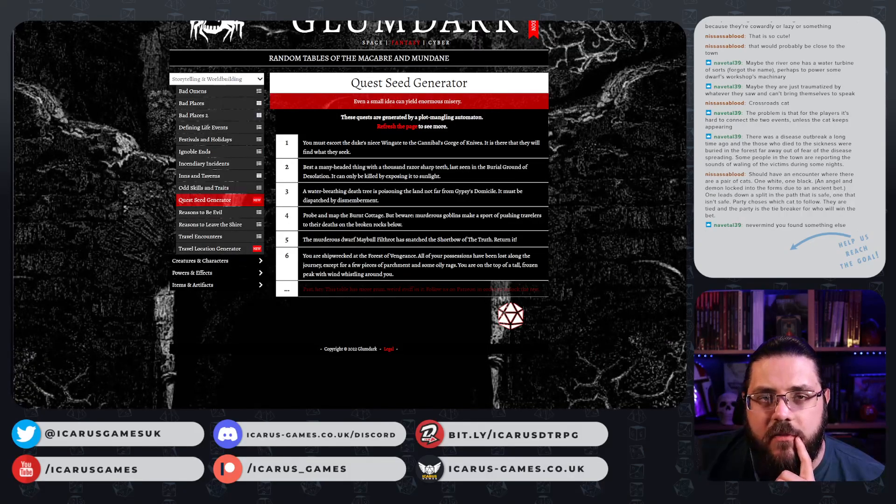
{"action": "left_click", "coordinate": [102, 9]}
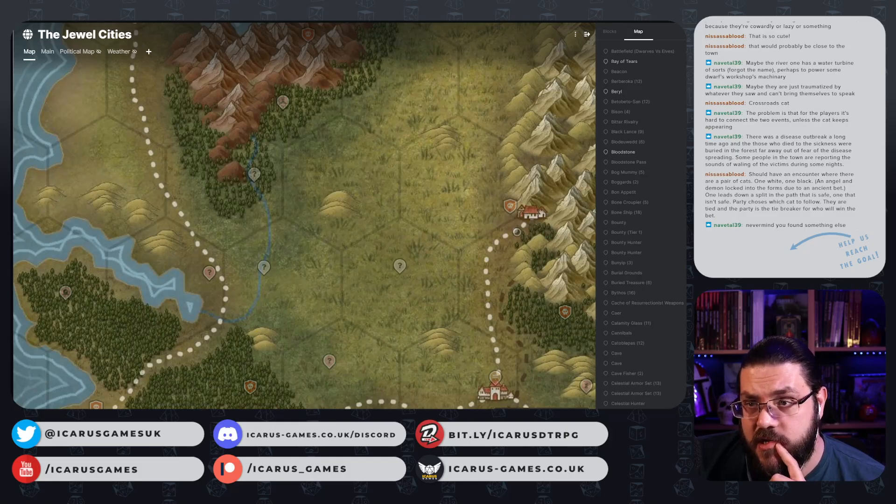
{"action": "left_click", "coordinate": [373, 9]}
- List every Archives of Nethys monster starting with G, loading the remaining rows
{"action": "scroll", "coordinate": [381, 45], "scroll_direction": "up", "scroll_amount": 1}
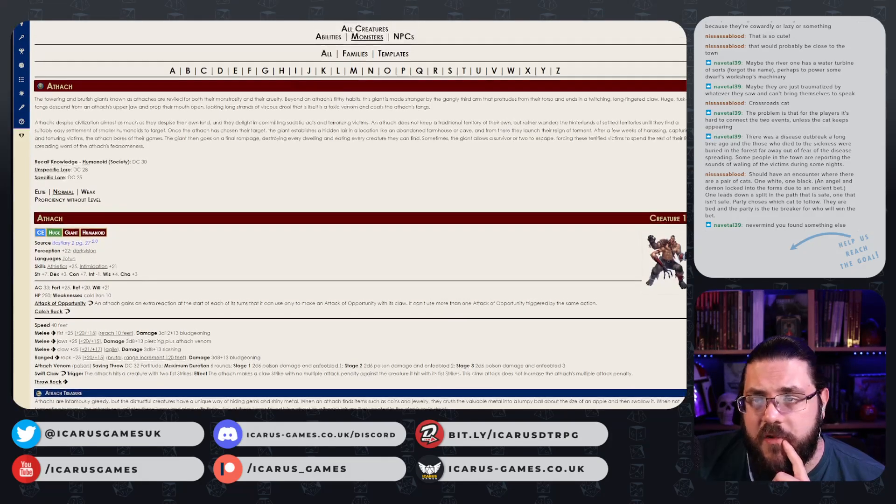
{"action": "left_click", "coordinate": [367, 37]}
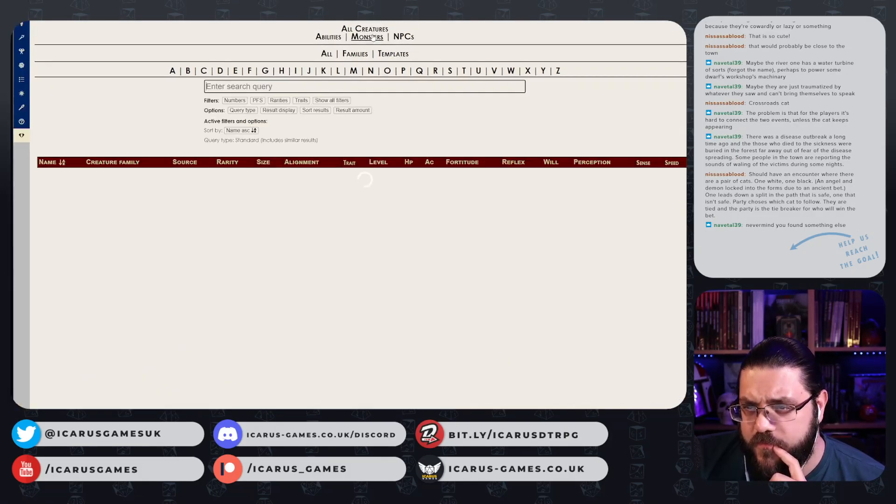
{"action": "left_click", "coordinate": [265, 71]}
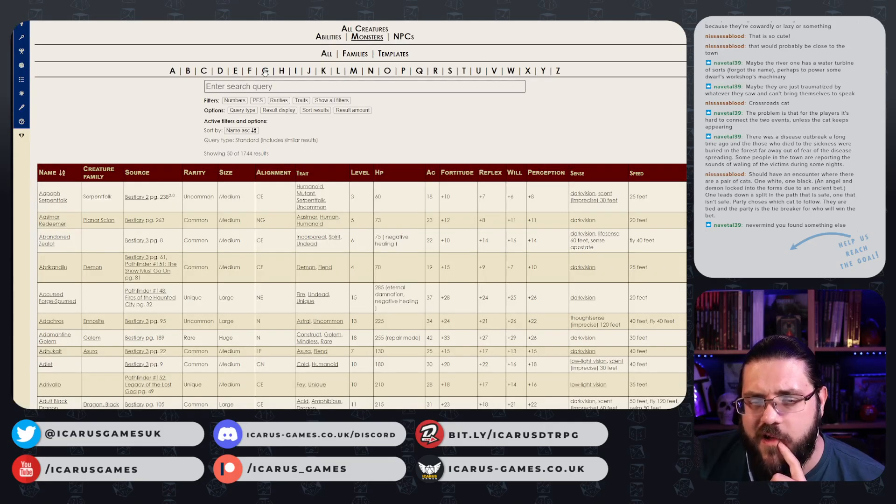
{"action": "scroll", "coordinate": [259, 173], "scroll_direction": "down", "scroll_amount": 10}
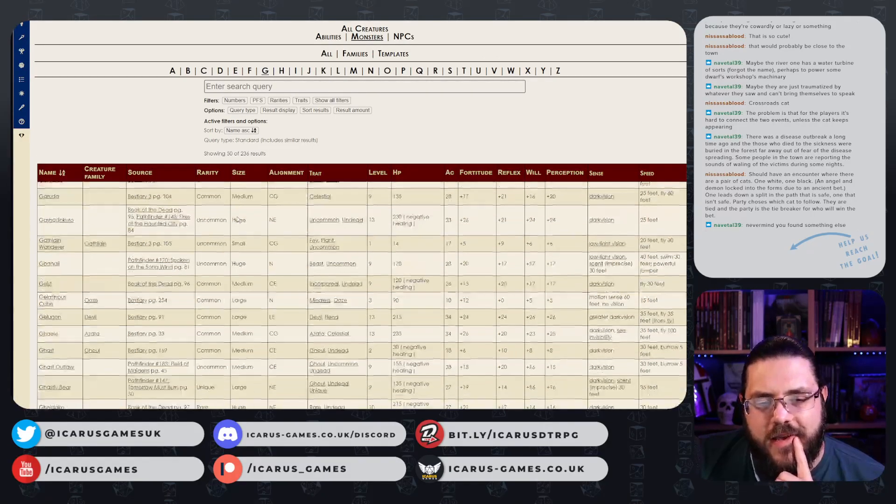
{"action": "scroll", "coordinate": [140, 263], "scroll_direction": "down", "scroll_amount": 6}
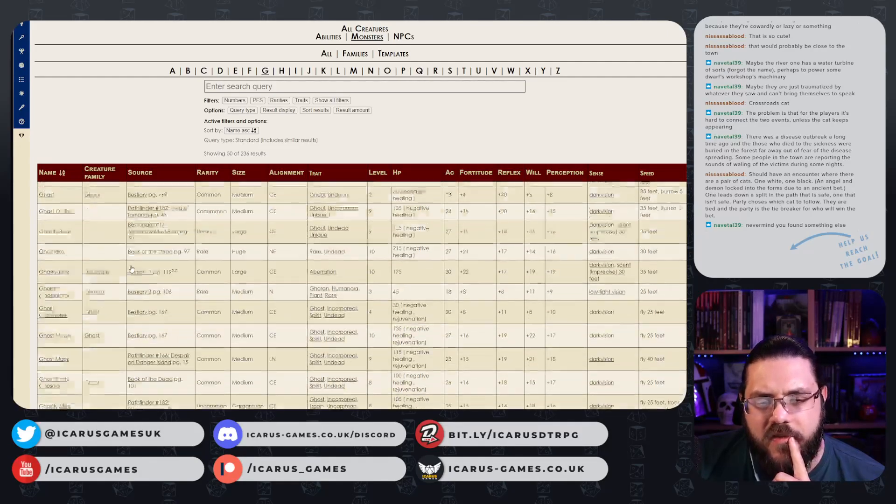
{"action": "scroll", "coordinate": [123, 259], "scroll_direction": "down", "scroll_amount": 3}
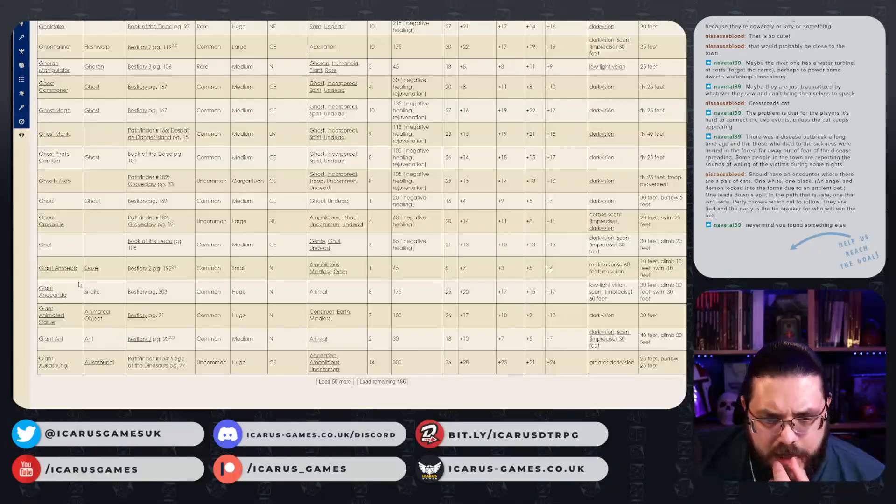
{"action": "left_click", "coordinate": [361, 382]}
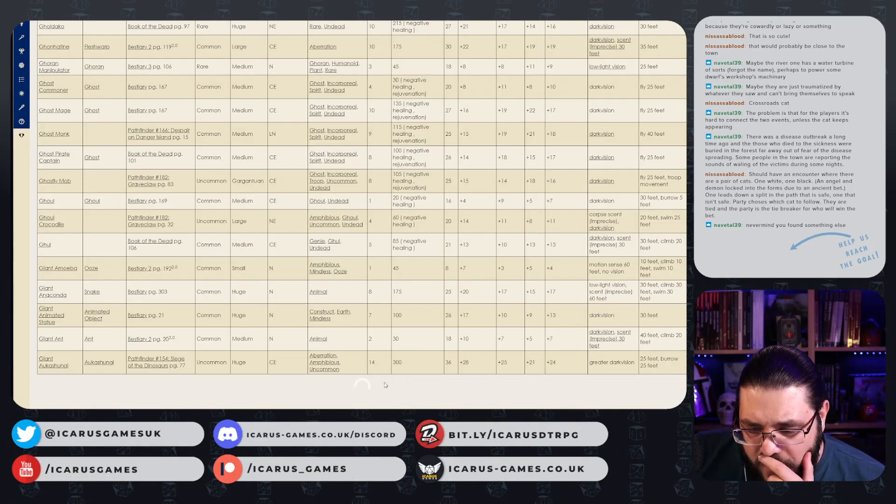
- Open the Griffon entry and enlarge its artwork
{"action": "scroll", "coordinate": [210, 333], "scroll_direction": "down", "scroll_amount": 15}
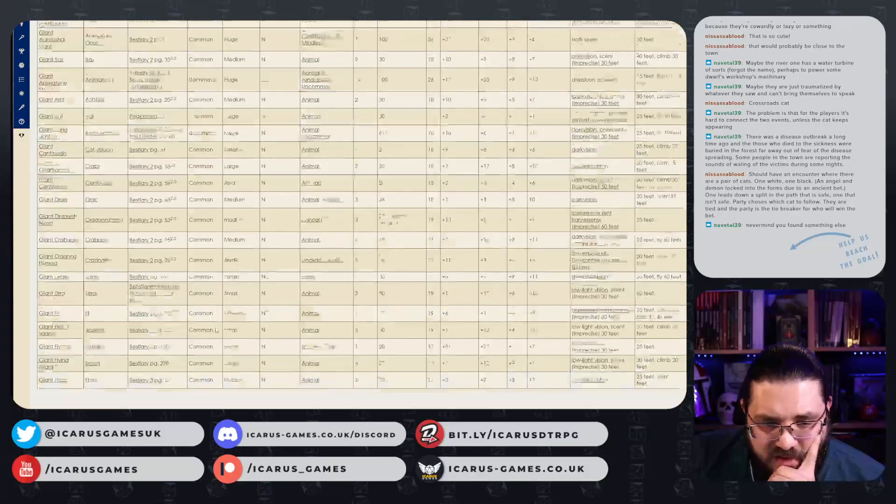
{"action": "scroll", "coordinate": [218, 292], "scroll_direction": "down", "scroll_amount": 12}
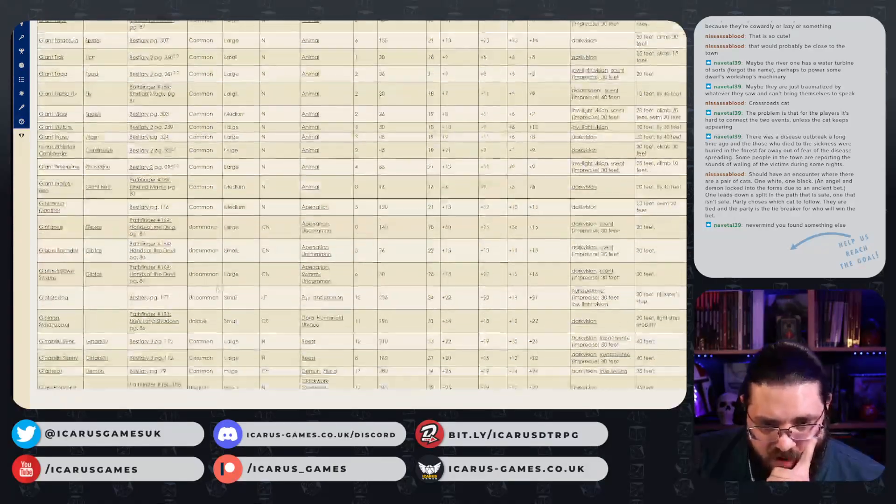
{"action": "scroll", "coordinate": [202, 266], "scroll_direction": "down", "scroll_amount": 12}
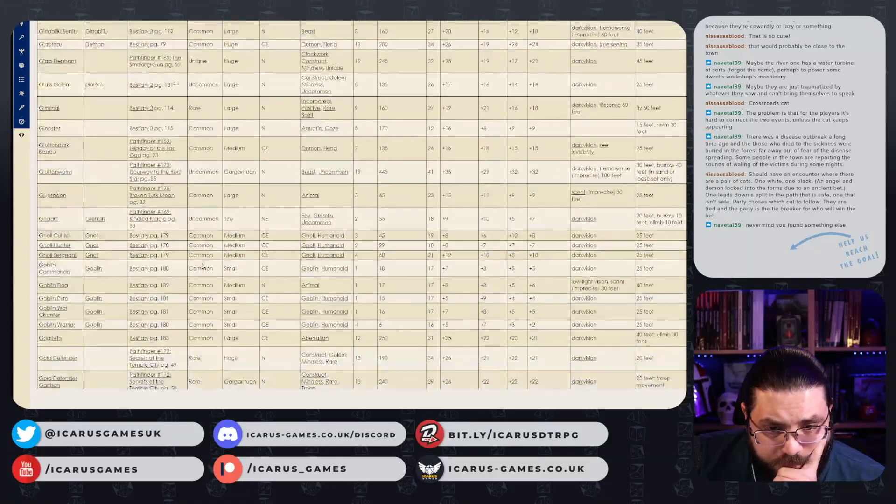
{"action": "scroll", "coordinate": [202, 266], "scroll_direction": "down", "scroll_amount": 12}
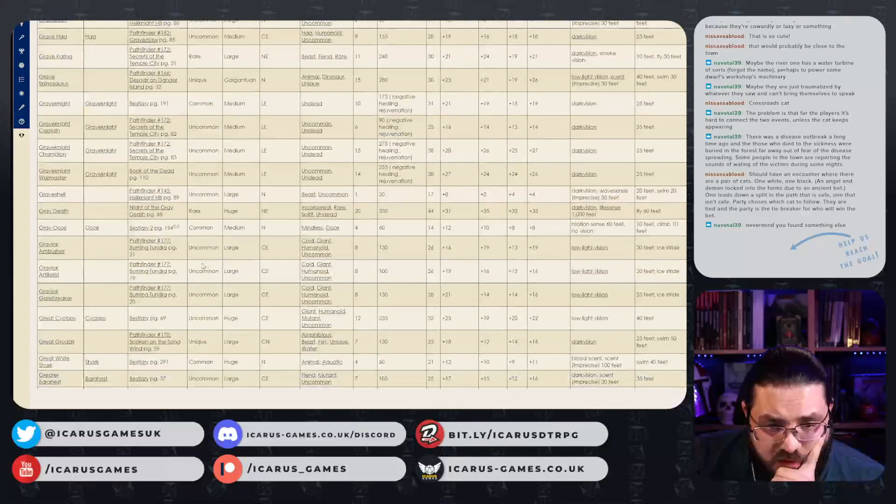
{"action": "scroll", "coordinate": [202, 266], "scroll_direction": "down", "scroll_amount": 5}
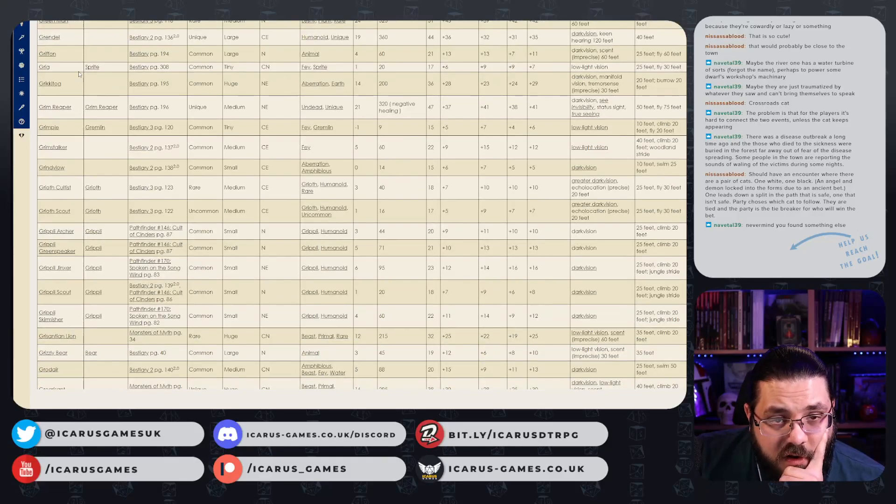
{"action": "left_click", "coordinate": [47, 54]}
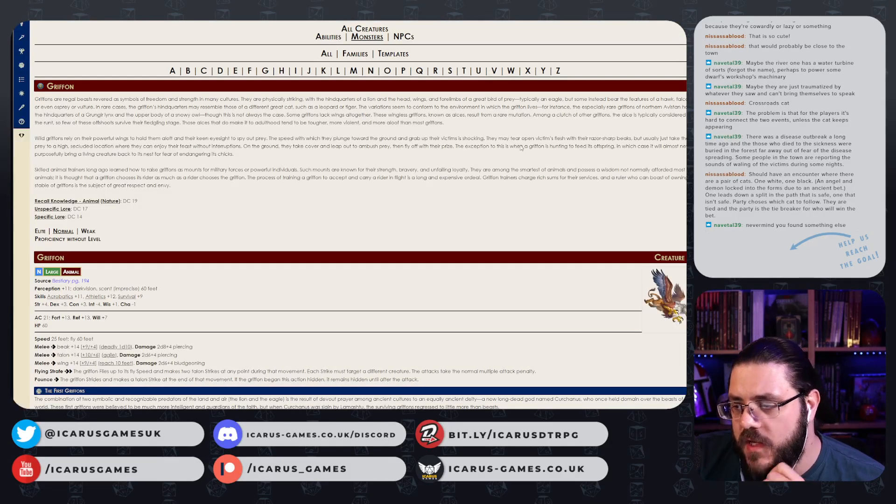
{"action": "scroll", "coordinate": [537, 162], "scroll_direction": "down", "scroll_amount": 1}
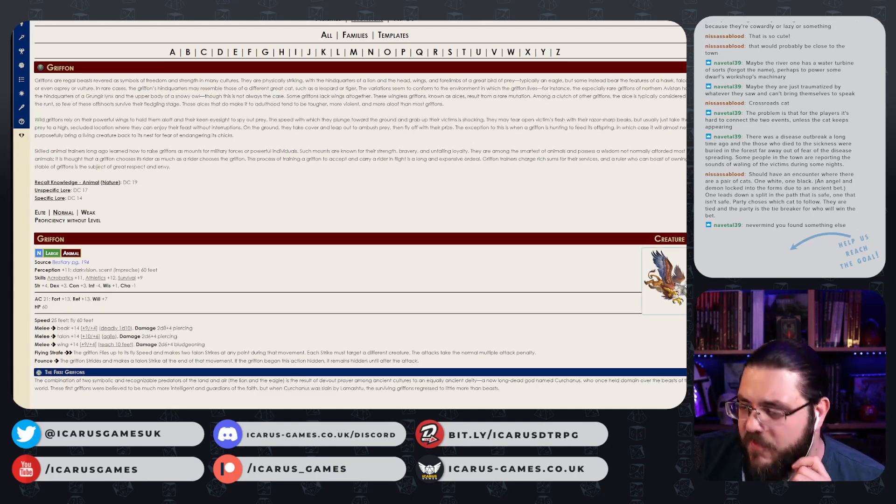
{"action": "left_click", "coordinate": [664, 279]}
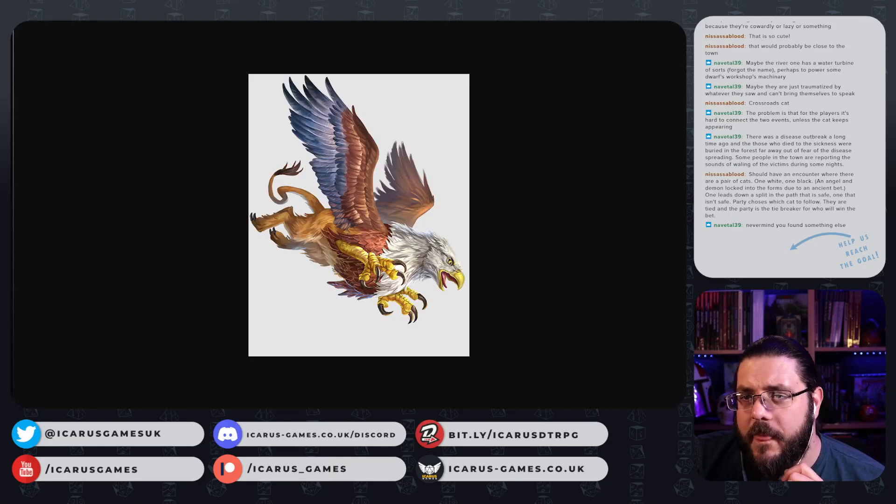
- Dismiss the griffon lightbox to reveal the Griffon entry with Flying Strafe and Pounce
{"action": "left_click", "coordinate": [510, 186]}
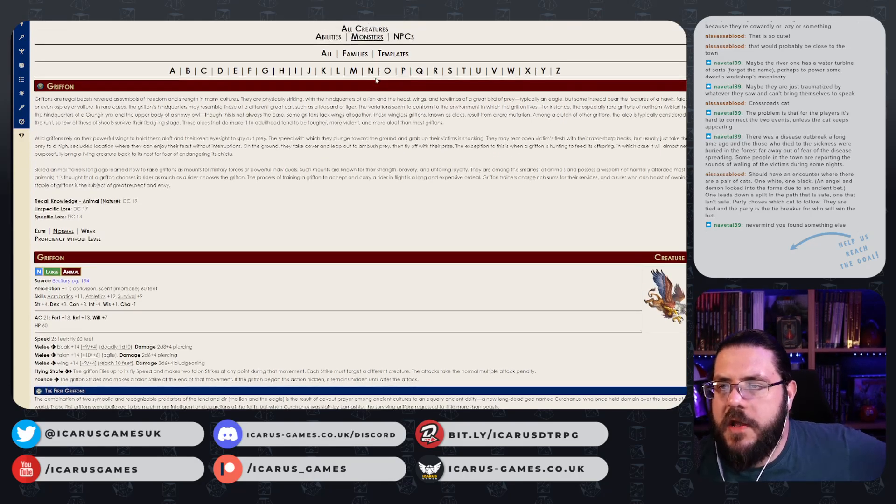
- Pull up the Mutant Cryptids adjustment, with its HP increase table, Unusual Bane and Explosive End, from the creature templates
{"action": "scroll", "coordinate": [373, 42], "scroll_direction": "up", "scroll_amount": 1}
{"action": "left_click", "coordinate": [401, 54]}
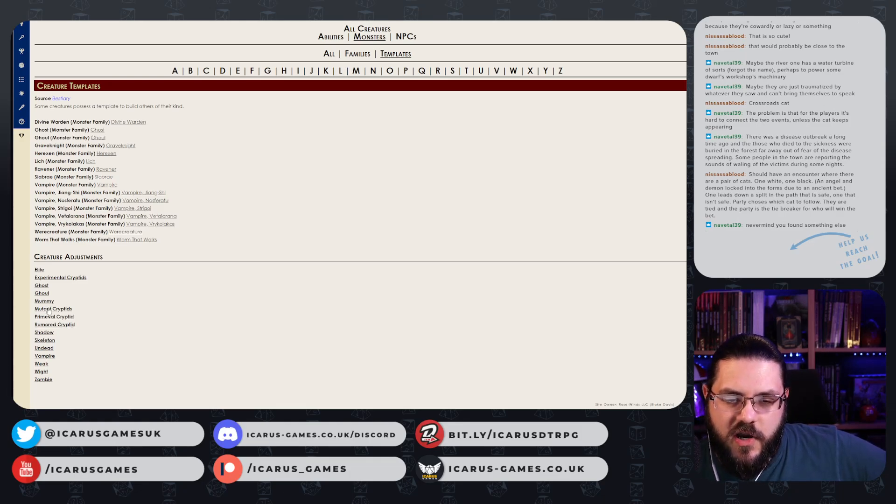
{"action": "key", "text": "alt+Left"}
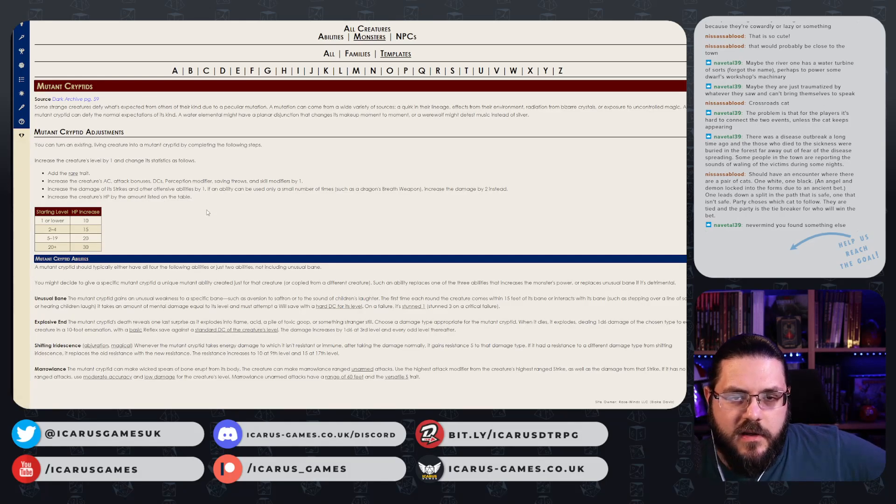
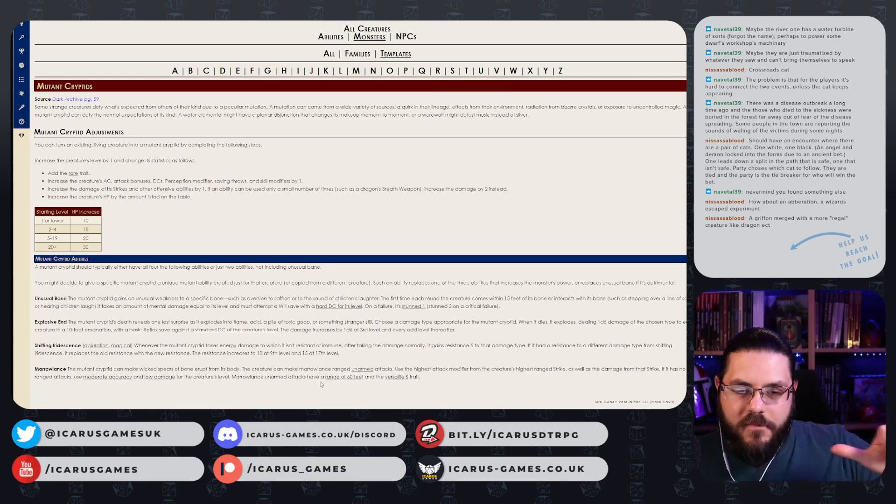
- Switch from the Mutant Cryptids rules page back to The Jewel Cities map
{"action": "mouse_move", "coordinate": [15, 234]}
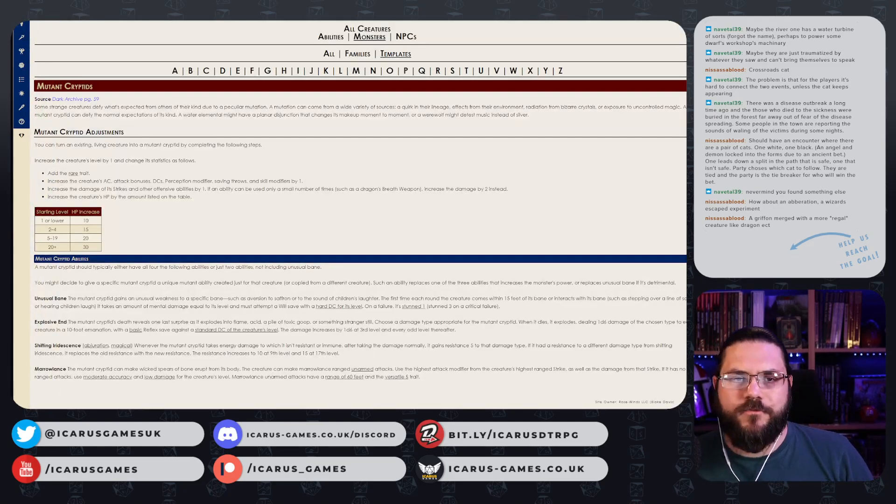
{"action": "key", "text": "ctrl+Tab"}
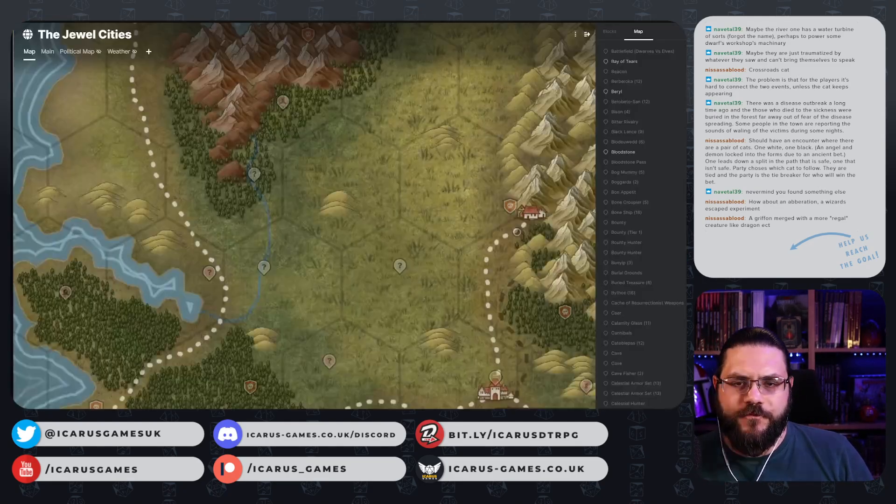
- Start a templated page and pin in the grassland, naming it Mutated Griffon Cryptid (5)
{"action": "right_click", "coordinate": [338, 173]}
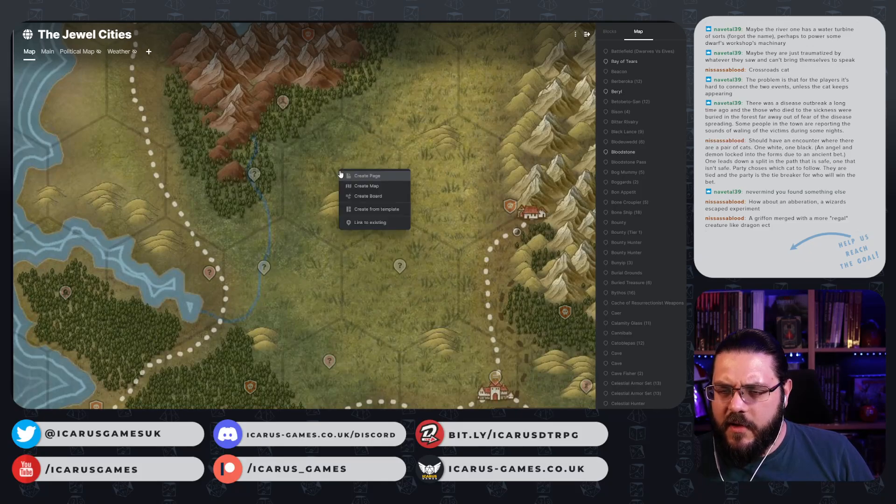
{"action": "left_click", "coordinate": [385, 214]}
{"action": "type", "text": "Gri"}
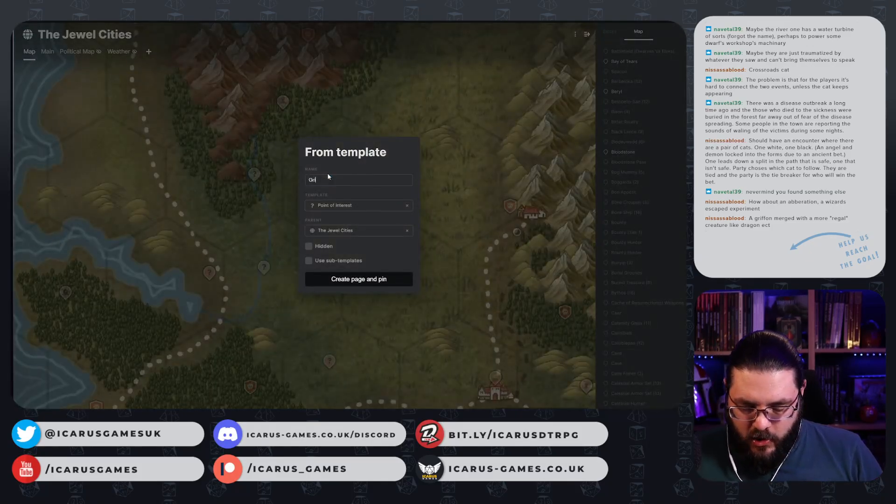
{"action": "type", "text": "ffon Cryptid"}
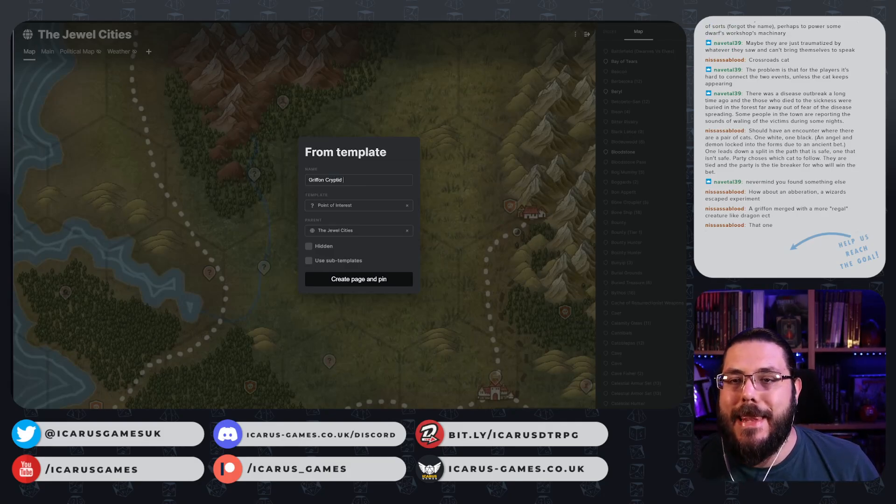
{"action": "key", "text": "ctrl+Tab"}
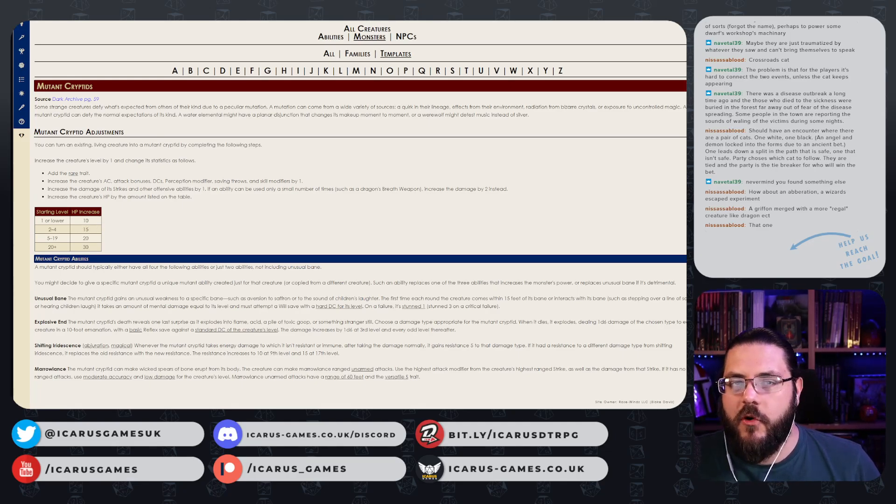
{"action": "key", "text": "alt+Tab"}
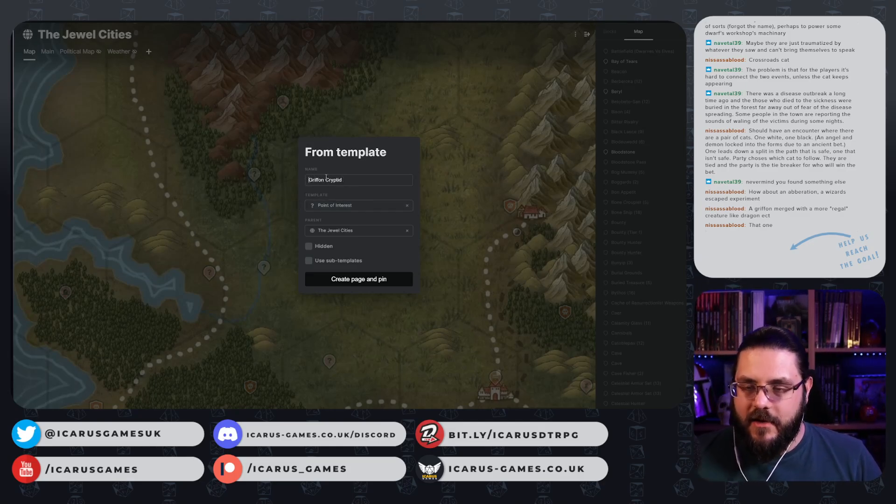
{"action": "type", "text": "Mutated"}
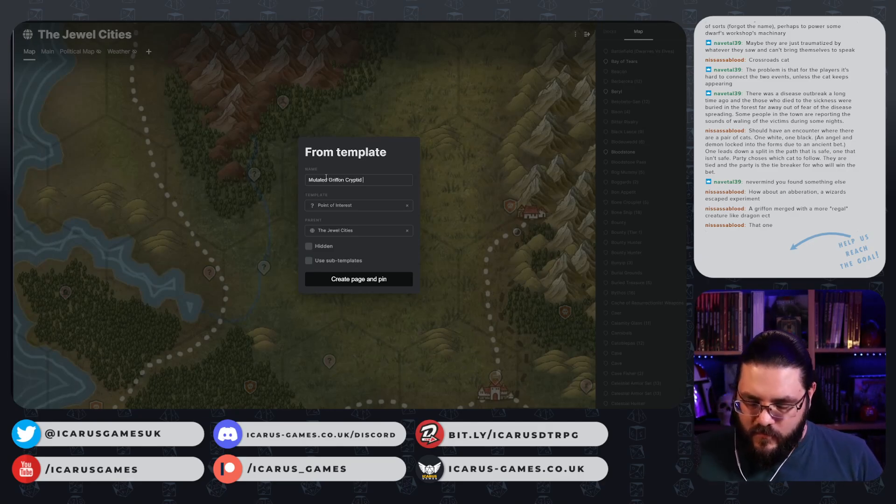
{"action": "type", "text": " 5)"}
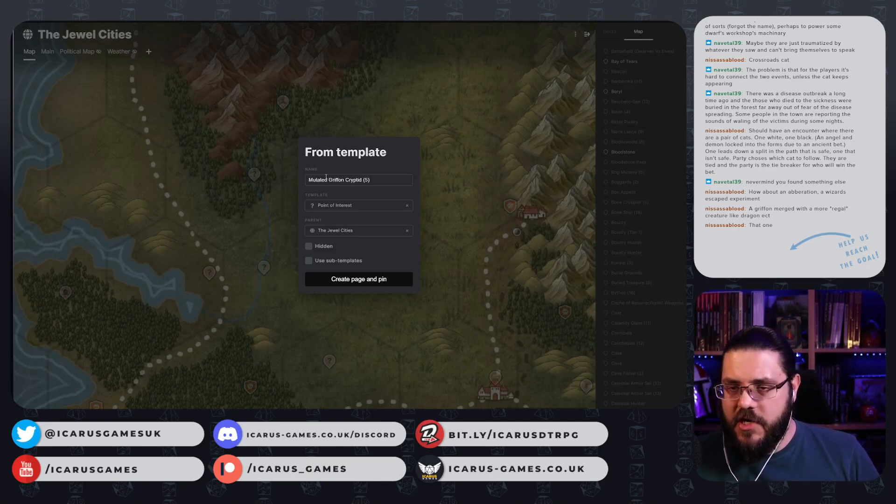
- Use the Monster template, mark it hidden, create the page and pin, and open it
{"action": "left_click", "coordinate": [351, 205]}
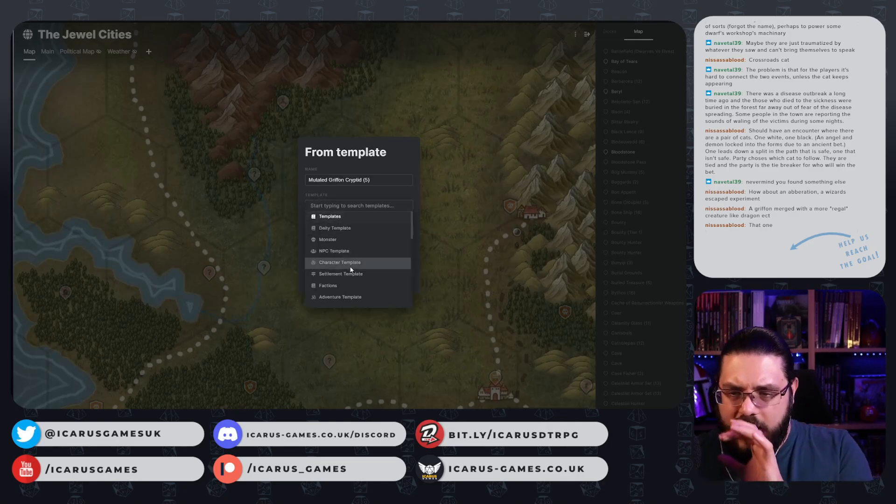
{"action": "left_click", "coordinate": [332, 239]}
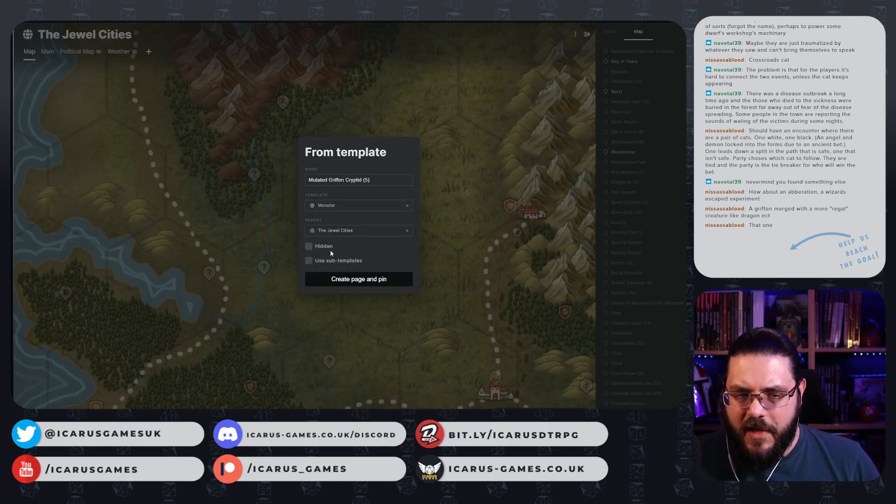
{"action": "left_click", "coordinate": [316, 248]}
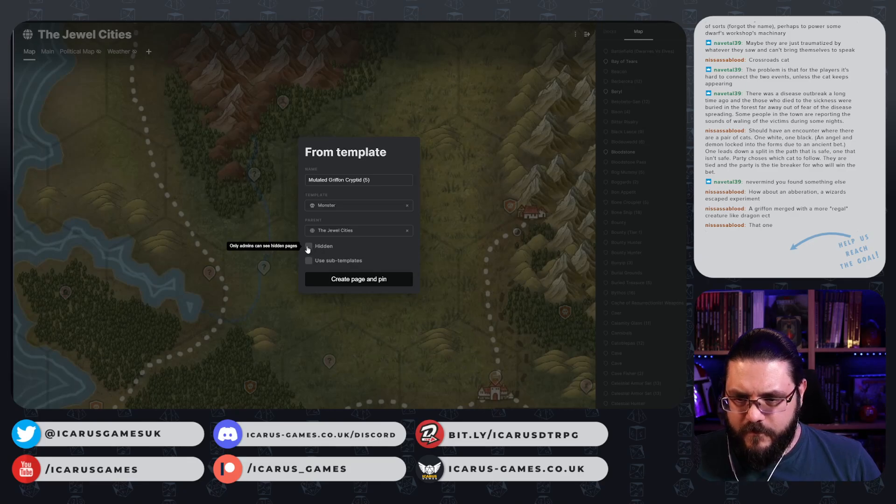
{"action": "left_click", "coordinate": [366, 279]}
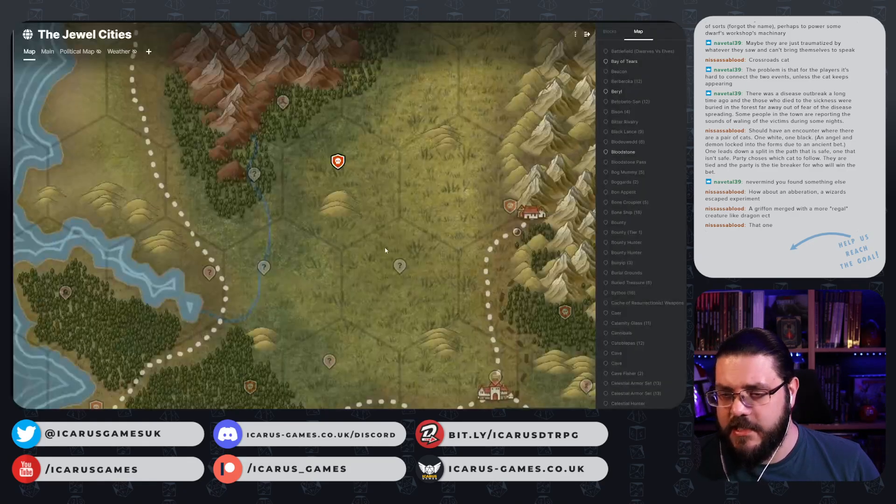
{"action": "left_click", "coordinate": [336, 160]}
{"action": "left_click", "coordinate": [350, 162]}
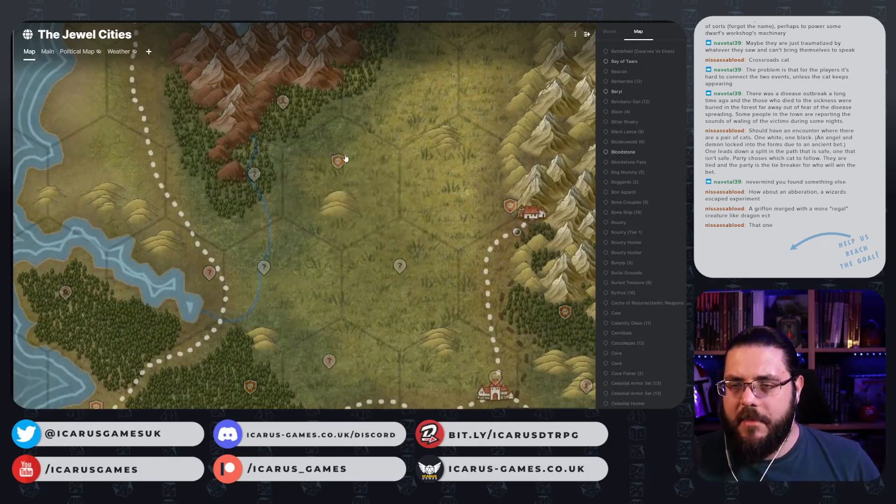
- Paste the Mutant Cryptids rules link into Description and copy the Shifting Iridescence ability name
{"action": "type", "text": "https://2e.aonprd.com/MonsterTemplates.aspx?ID=13"}
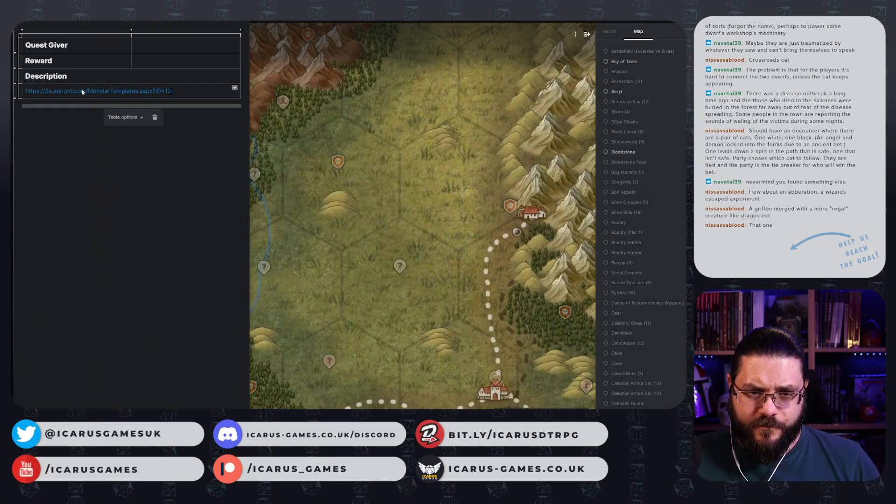
{"action": "key", "text": "Return"}
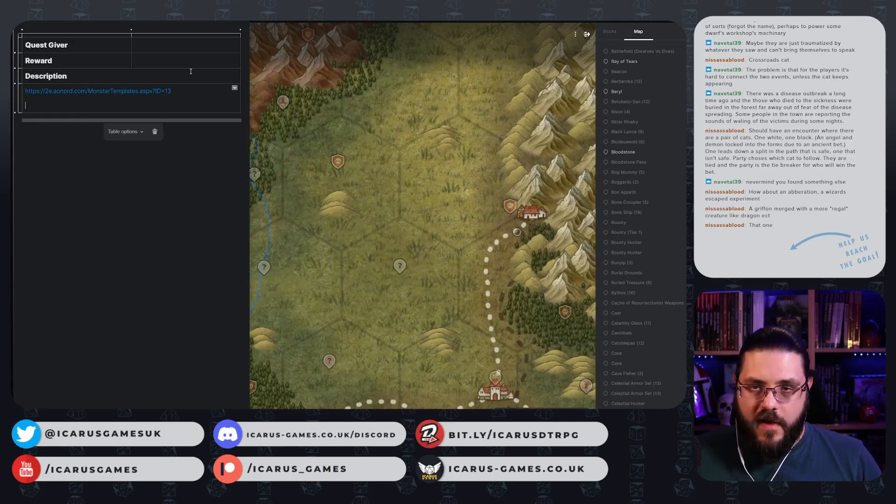
{"action": "left_click", "coordinate": [368, 6]}
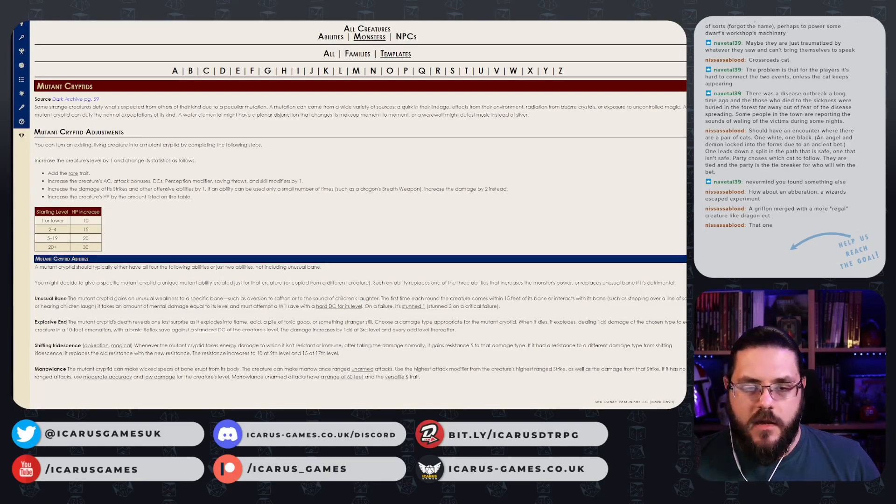
{"action": "mouse_move", "coordinate": [19, 337]}
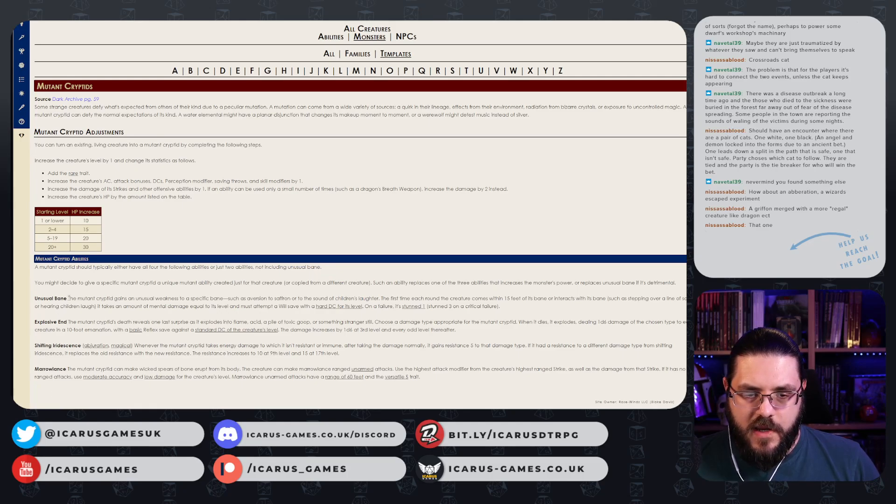
{"action": "left_click_drag", "start_coordinate": [83, 345], "coordinate": [35, 345]}
{"action": "key", "text": "ctrl+c"}
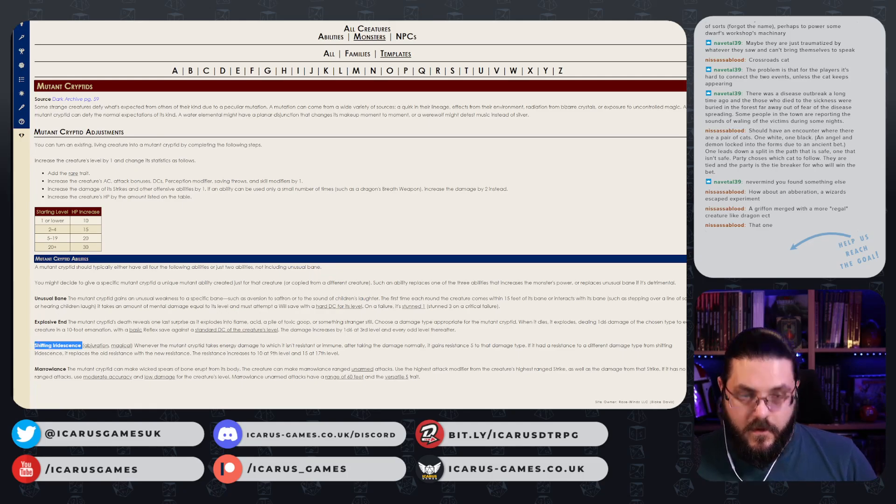
{"action": "key", "text": "ctrl+Tab"}
{"action": "key", "text": "ctrl+Tab"}
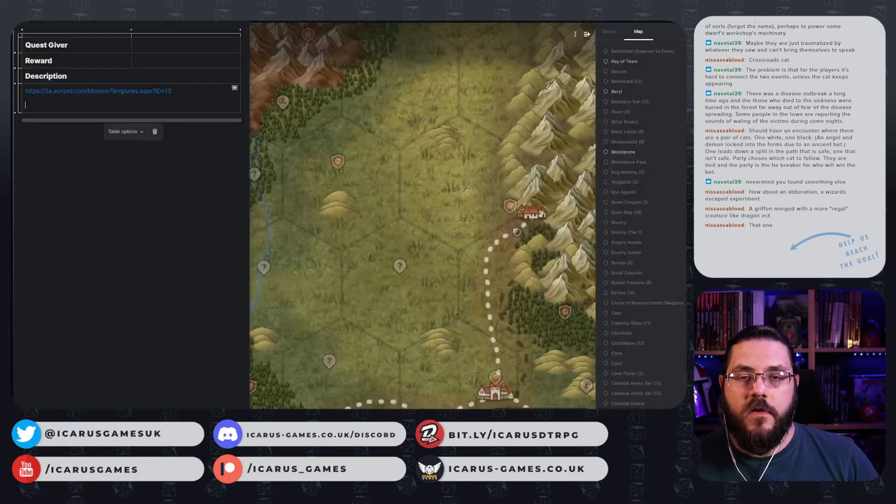
- Write 'Apply unusual bane and Shifting Iridescence templates.' in plain, unbolded text
{"action": "type", "text": "Apply"}
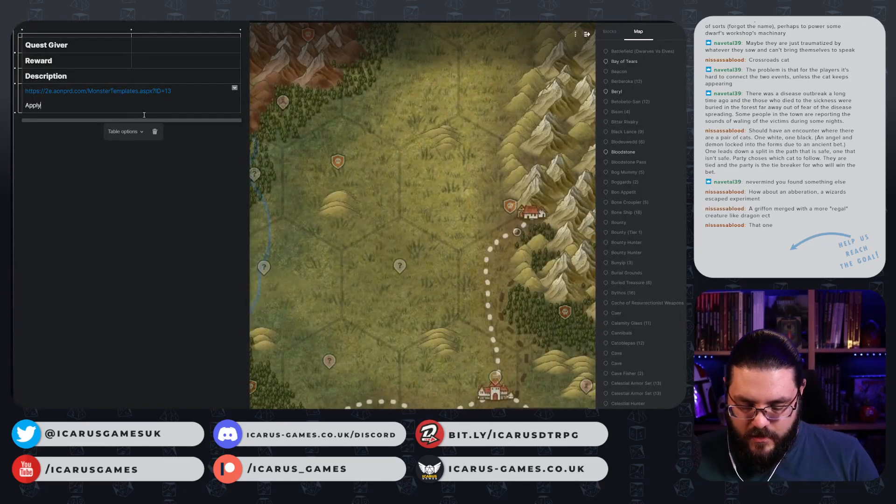
{"action": "type", "text": " unusual b"}
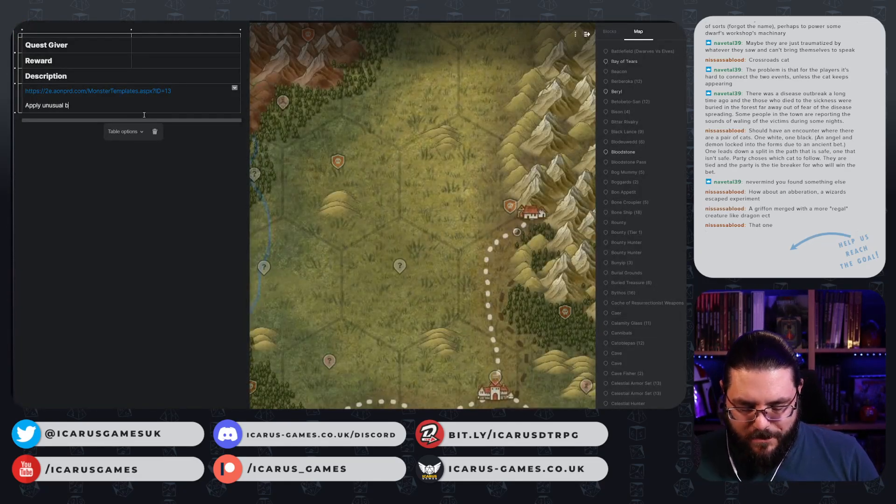
{"action": "type", "text": "ane and"}
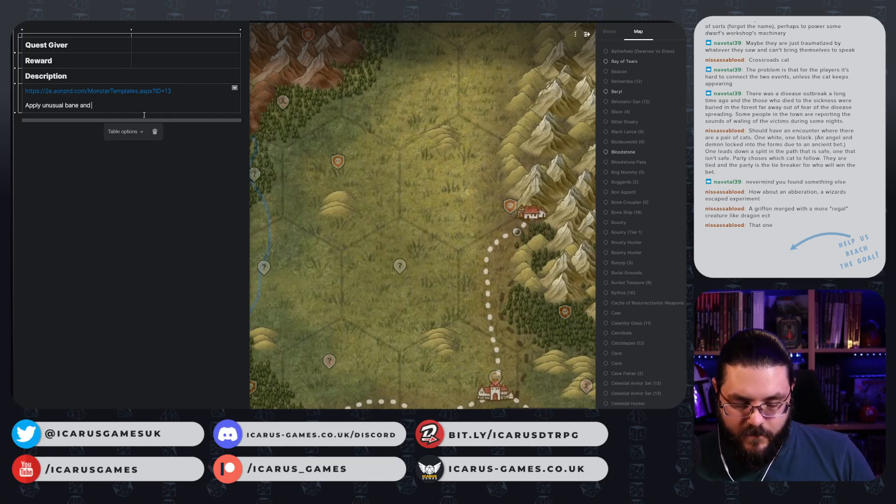
{"action": "key", "text": "ctrl+v"}
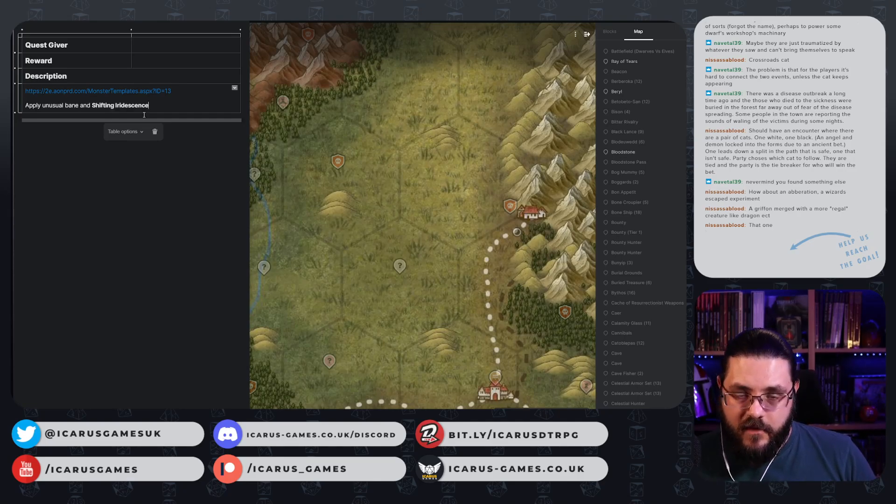
{"action": "type", "text": "templates"}
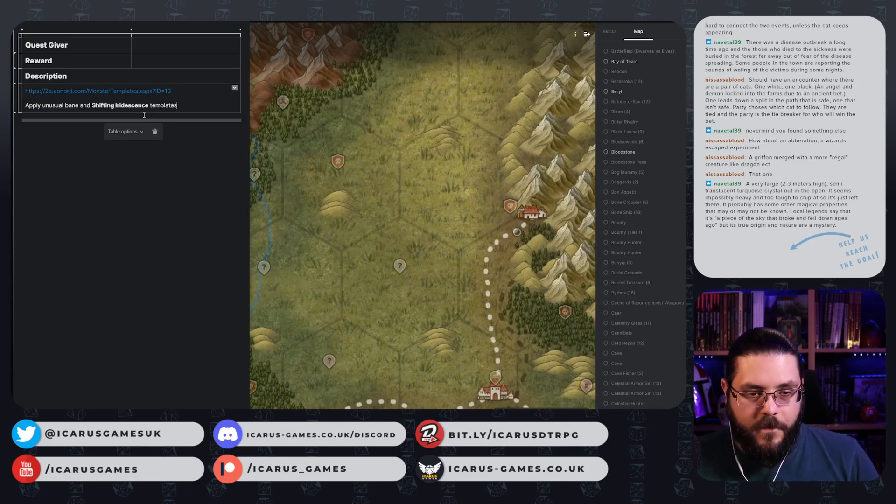
{"action": "left_click_drag", "start_coordinate": [177, 106], "coordinate": [91, 105]}
{"action": "key", "text": "ctrl+b"}
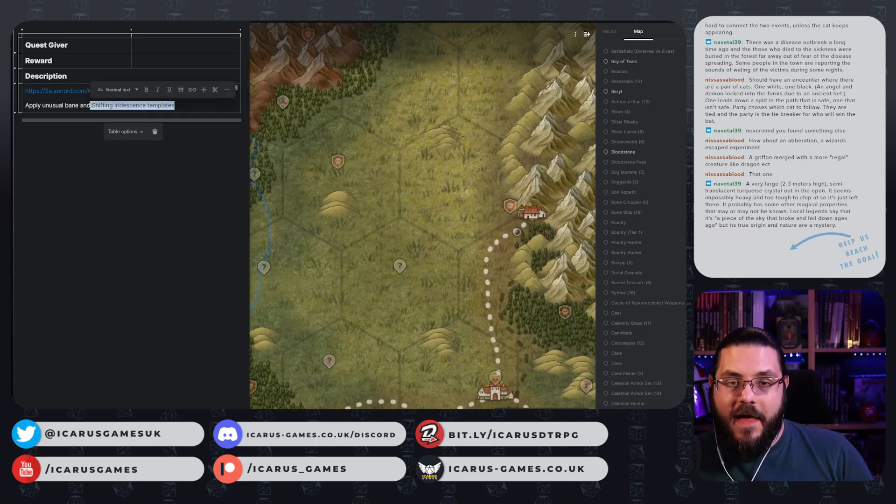
{"action": "left_click", "coordinate": [204, 110]}
{"action": "type", "text": "."}
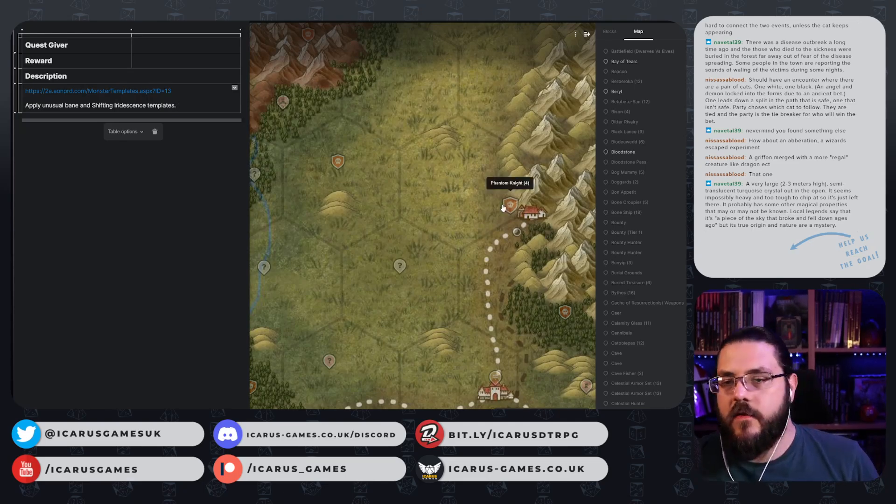
- Glance at the Phantom Knight page, pan the map, and reopen the Mutated Griffon Cryptid page
{"action": "left_click", "coordinate": [503, 208]}
{"action": "left_click", "coordinate": [345, 122]}
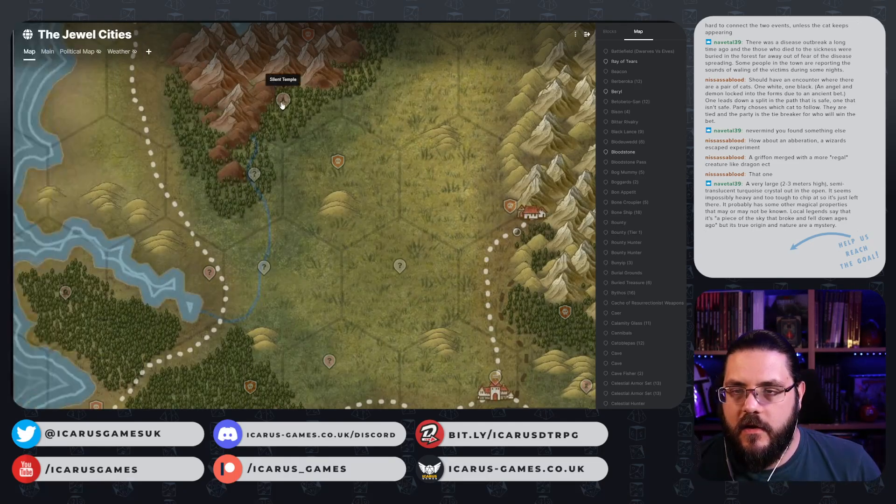
{"action": "left_click_drag", "start_coordinate": [373, 131], "coordinate": [299, 254]}
{"action": "right_click", "coordinate": [304, 259]}
{"action": "left_click", "coordinate": [288, 266]}
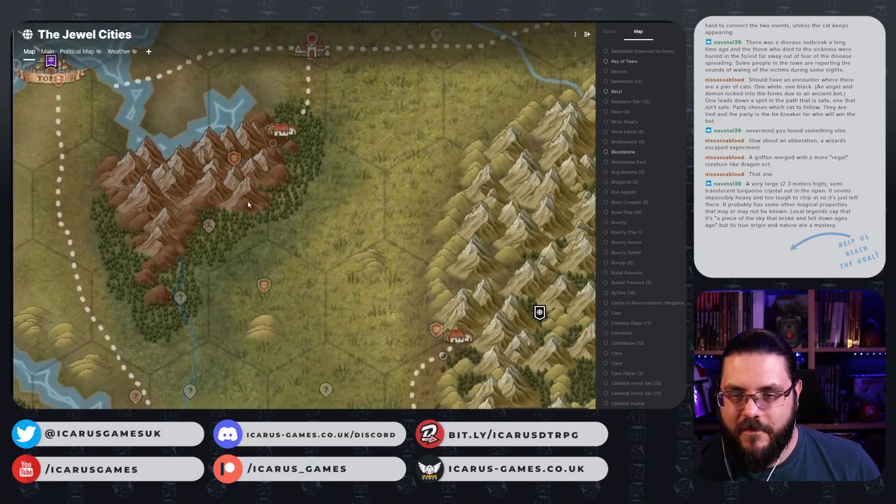
{"action": "left_click", "coordinate": [263, 277]}
- Add a new line 'Somehow come from' with a linked Silent Temple mention, then close the page
{"action": "left_click", "coordinate": [193, 108]}
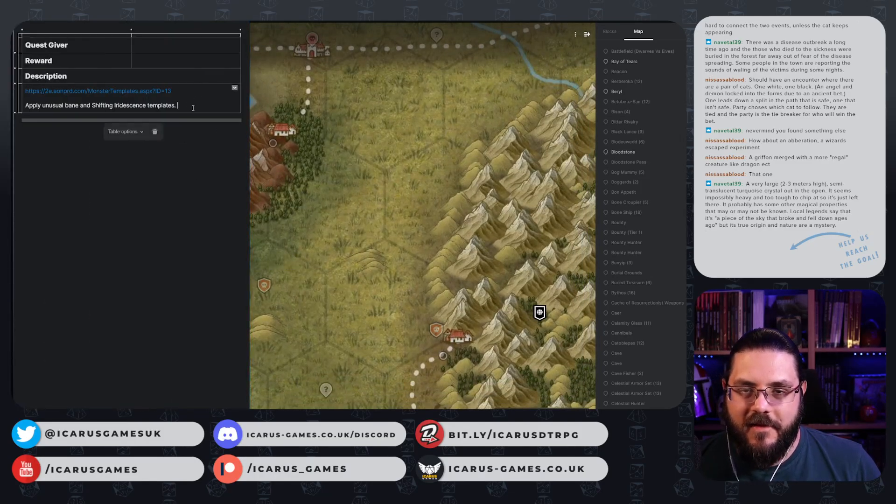
{"action": "key", "text": "Return"}
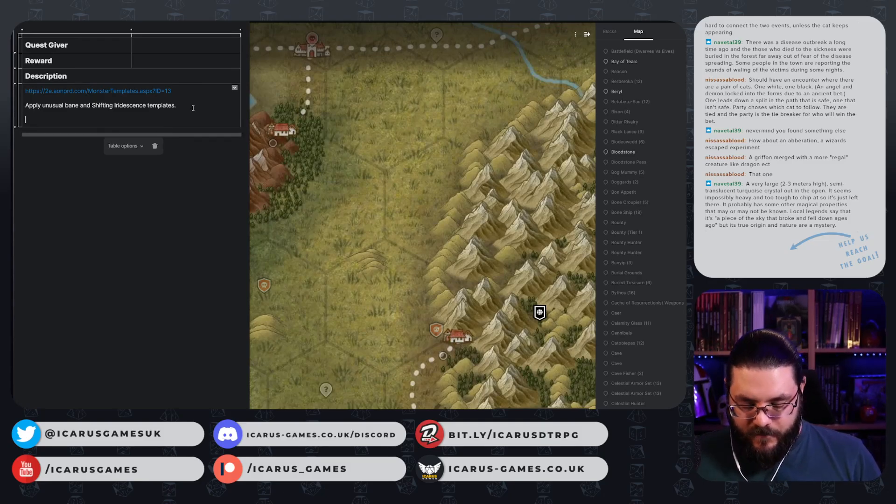
{"action": "type", "text": "Somehow"}
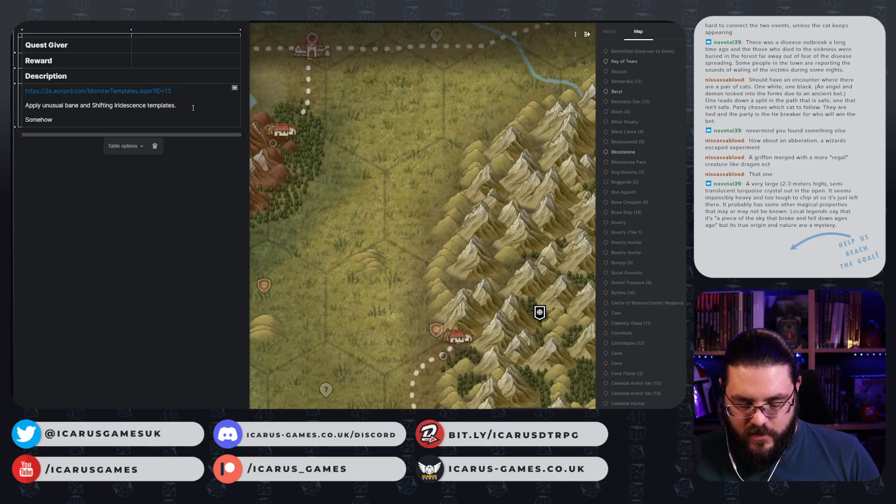
{"action": "type", "text": " come from "}
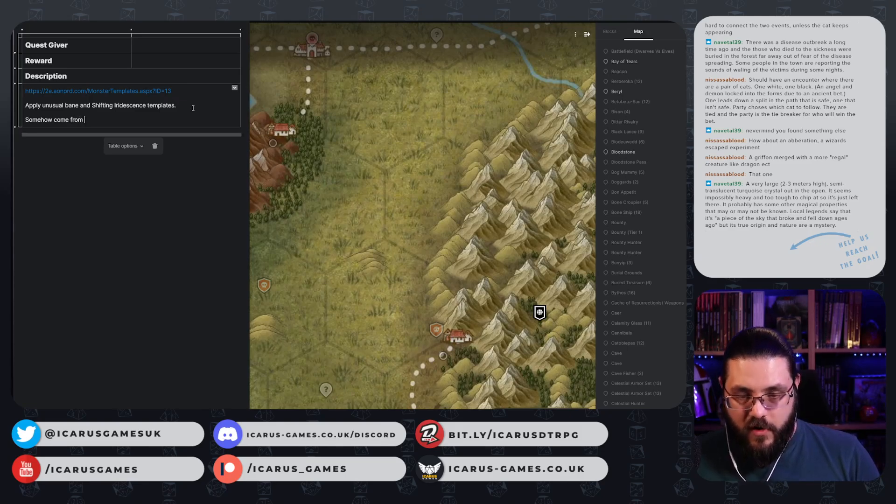
{"action": "type", "text": "@silent"}
{"action": "key", "text": "Return"}
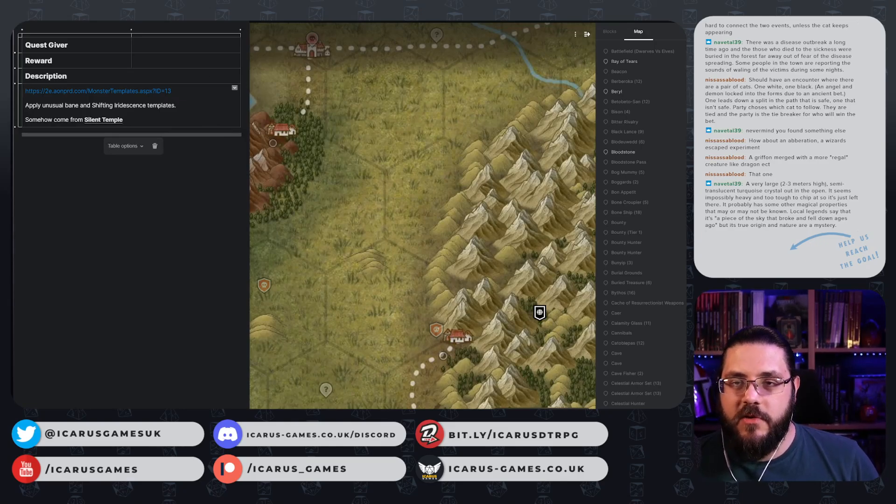
{"action": "left_click", "coordinate": [274, 213]}
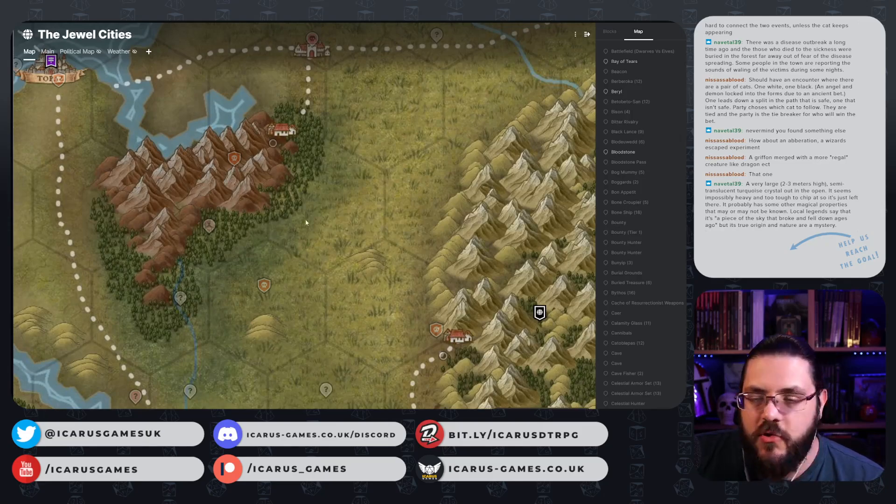
- Start a templated page and pin on the map named Piece of Broken Sky
{"action": "scroll", "coordinate": [306, 222], "scroll_direction": "down", "scroll_amount": 2}
{"action": "scroll", "coordinate": [315, 222], "scroll_direction": "up", "scroll_amount": 1}
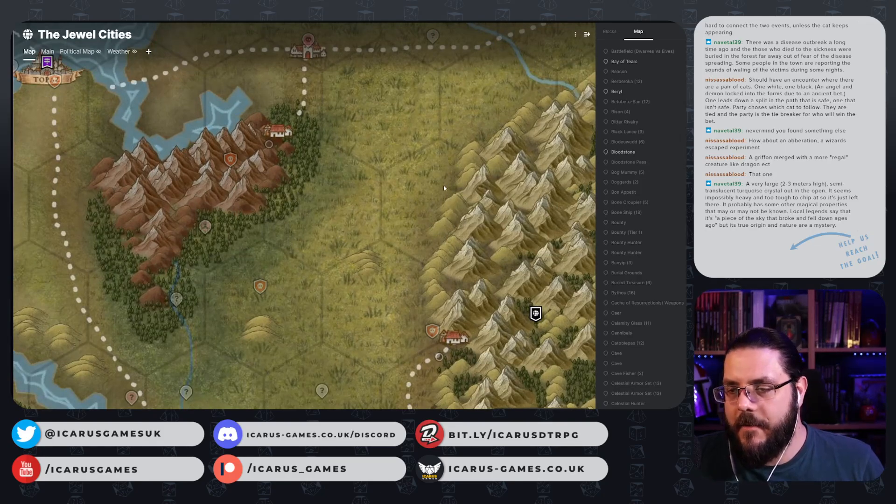
{"action": "right_click", "coordinate": [444, 186]}
{"action": "left_click", "coordinate": [459, 159]}
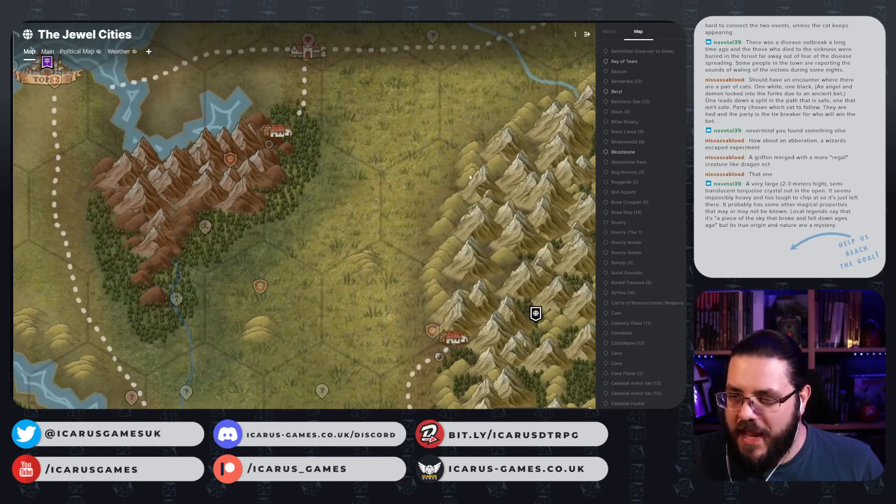
{"action": "right_click", "coordinate": [429, 197]}
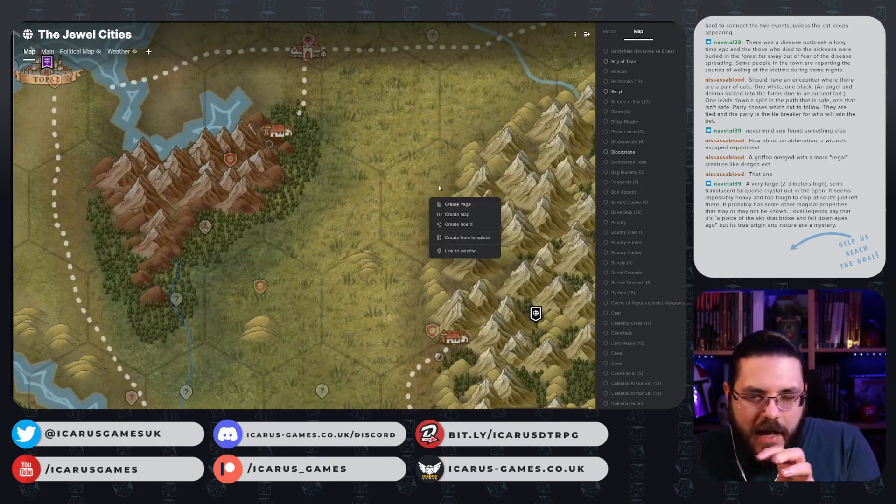
{"action": "right_click", "coordinate": [440, 186]}
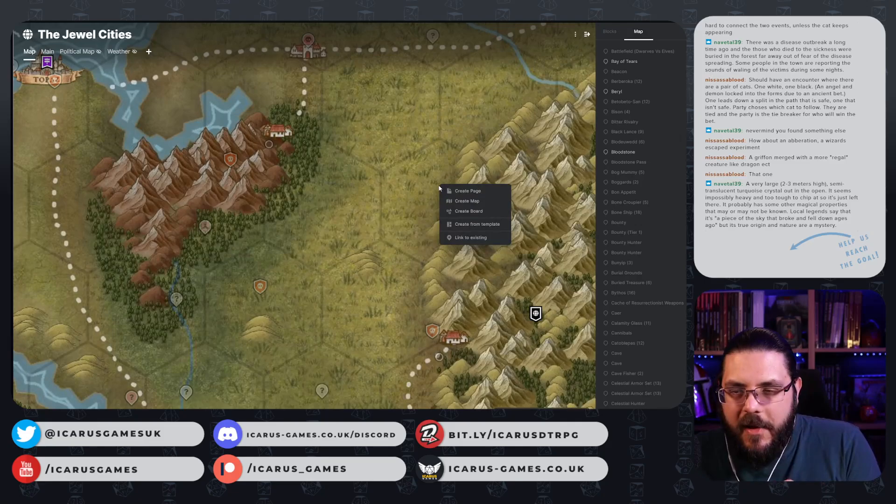
{"action": "left_click", "coordinate": [471, 225]}
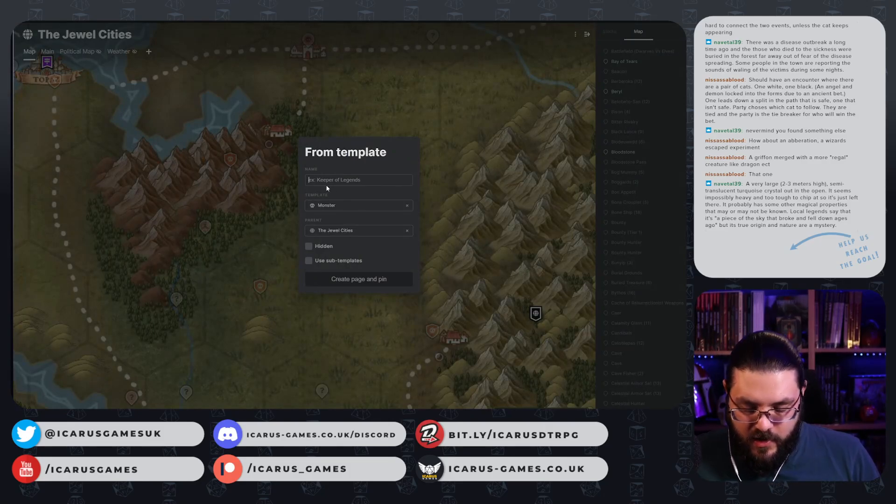
{"action": "type", "text": "Piece of "}
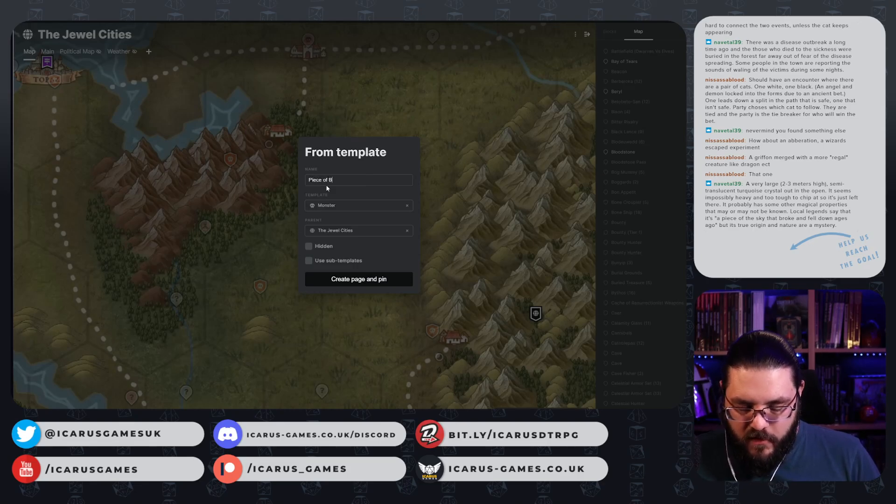
{"action": "type", "text": "Broken Sk"}
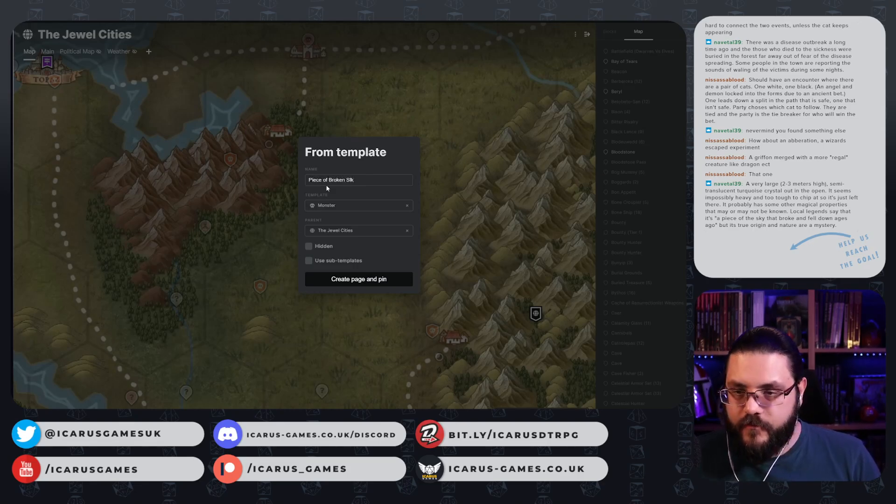
{"action": "type", "text": "y"}
- Give it the Point of Interest template, mark it hidden, and create the page and pin
{"action": "left_click", "coordinate": [334, 206]}
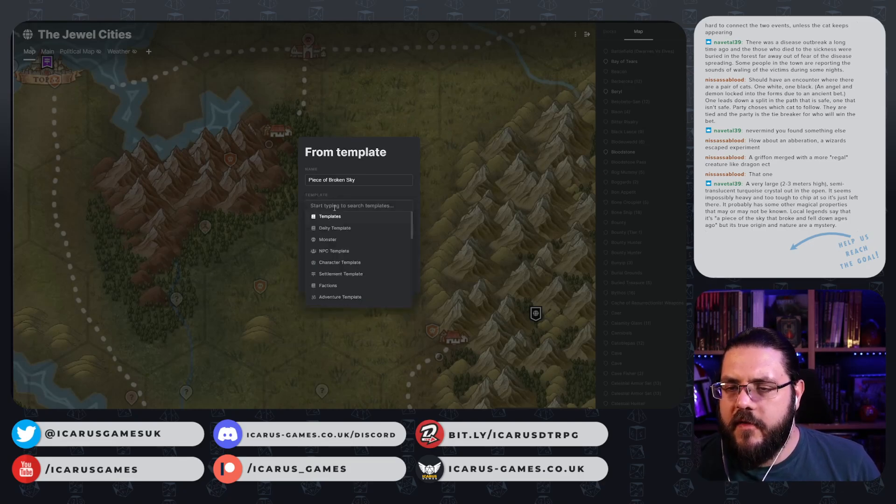
{"action": "scroll", "coordinate": [339, 258], "scroll_direction": "down", "scroll_amount": 3}
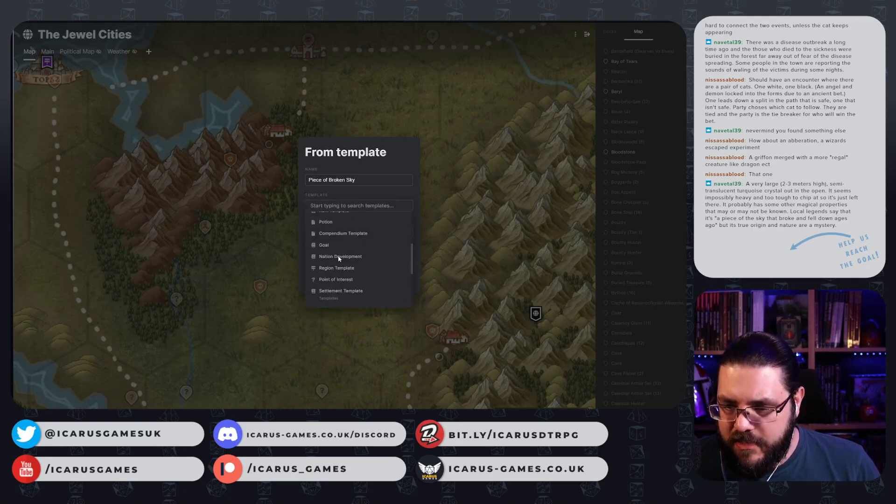
{"action": "left_click", "coordinate": [339, 279]}
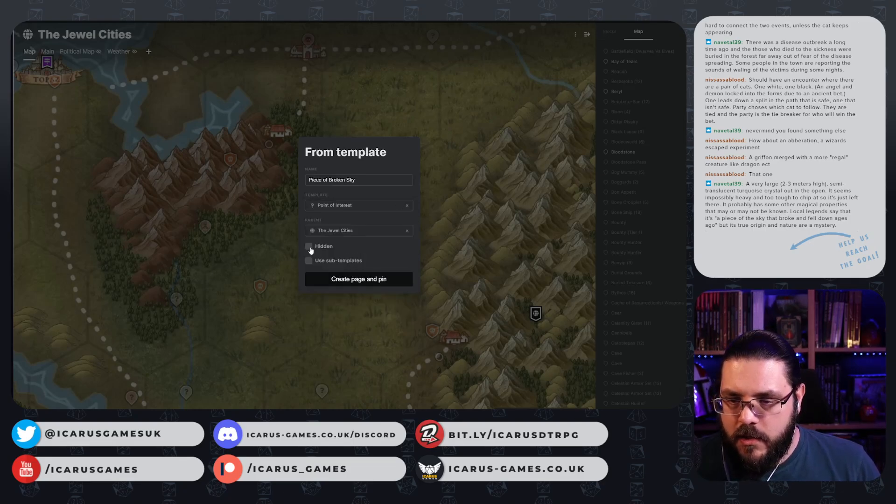
{"action": "left_click", "coordinate": [309, 246]}
{"action": "left_click", "coordinate": [358, 279]}
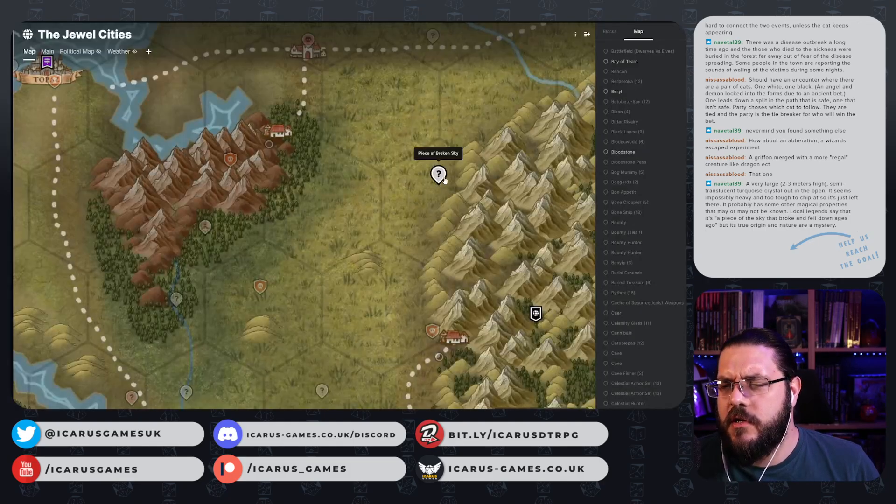
- Hide the Piece of Broken Sky pin from players and colour it pink
{"action": "right_click", "coordinate": [439, 176]}
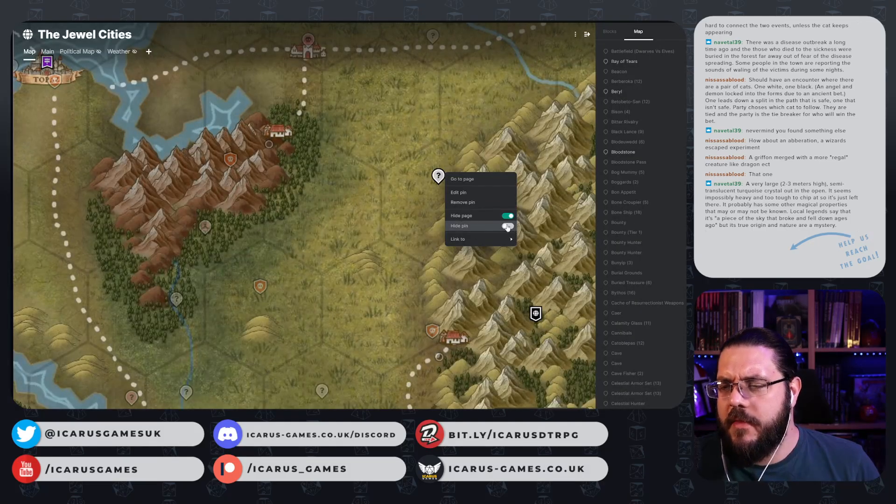
{"action": "left_click", "coordinate": [507, 226]}
{"action": "left_click", "coordinate": [524, 237]}
{"action": "left_click", "coordinate": [436, 177]}
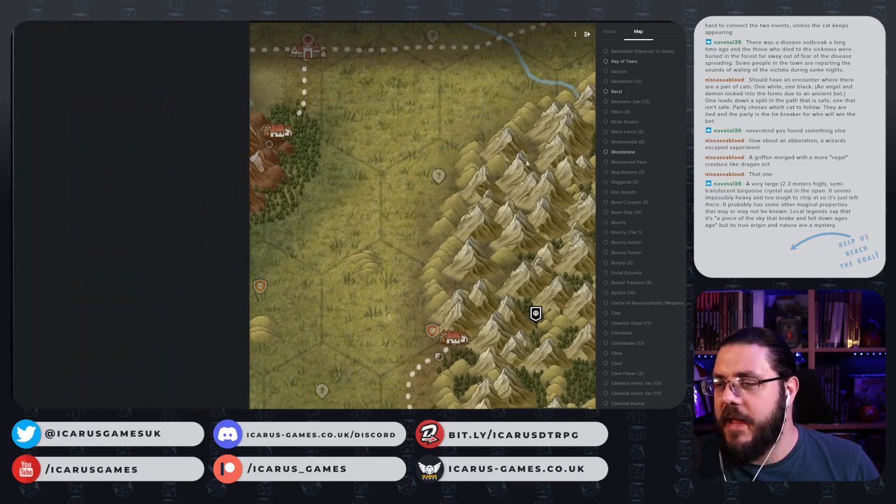
{"action": "right_click", "coordinate": [438, 176]}
{"action": "left_click", "coordinate": [466, 192]}
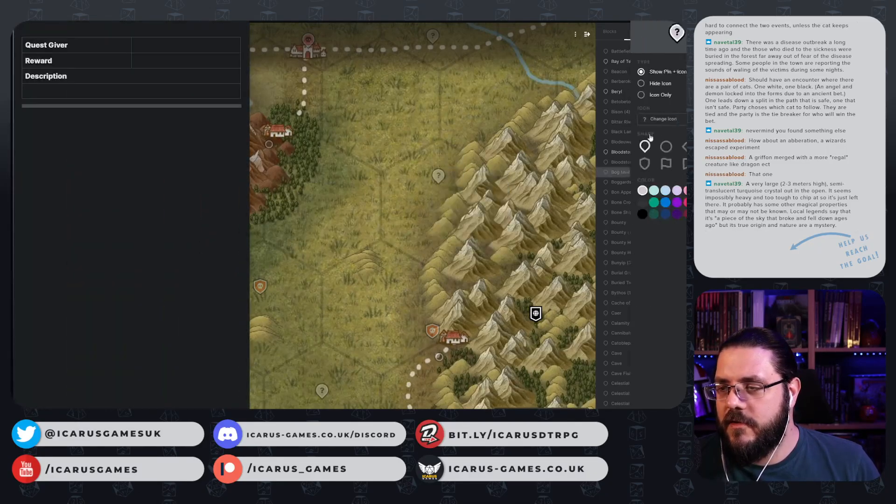
{"action": "left_click", "coordinate": [668, 191]}
{"action": "left_click", "coordinate": [432, 137]}
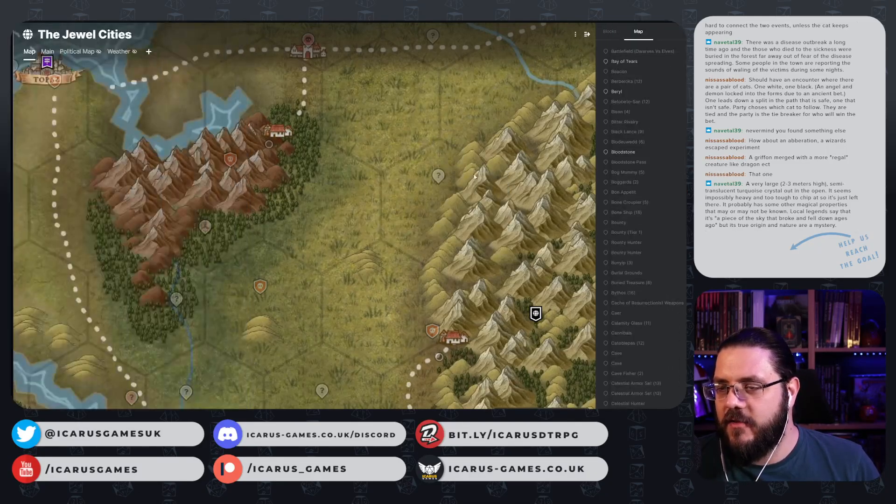
{"action": "right_click", "coordinate": [439, 177]}
{"action": "left_click", "coordinate": [466, 192]}
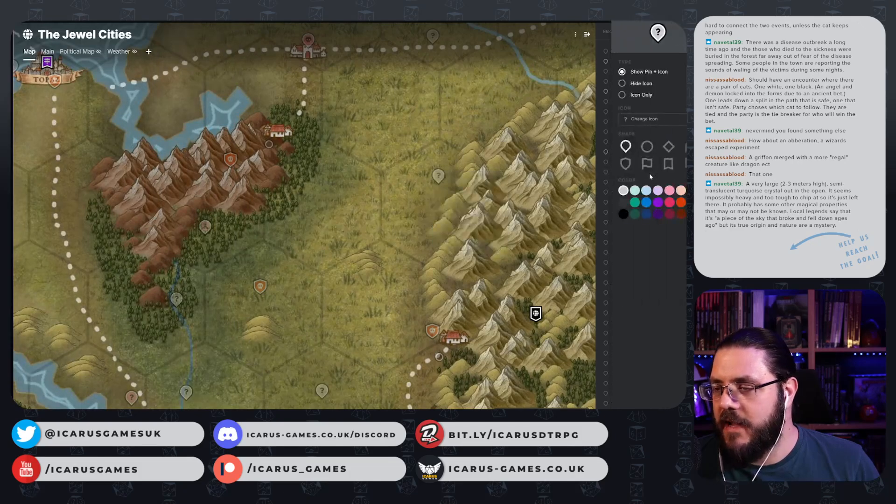
{"action": "left_click", "coordinate": [668, 190]}
{"action": "left_click", "coordinate": [335, 202]}
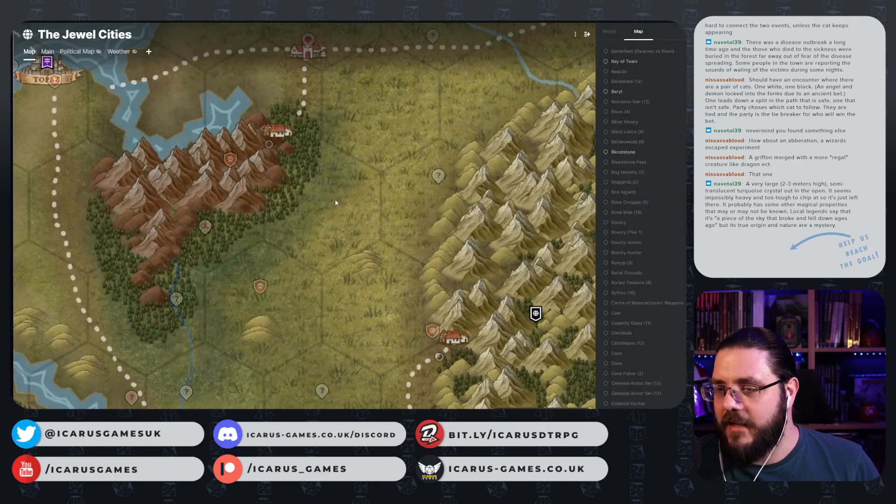
- Paste the turquoise sky-crystal description into the page's Description and return to the map
{"action": "left_click", "coordinate": [434, 179]}
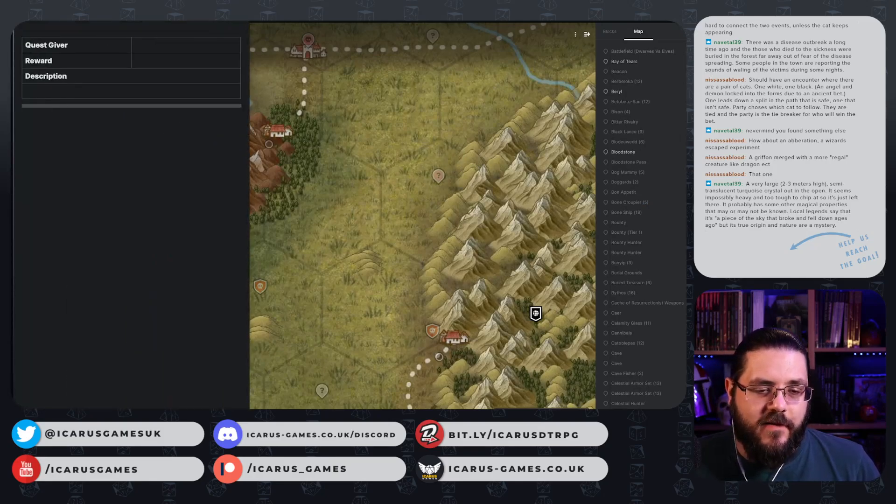
{"action": "left_click", "coordinate": [76, 84]}
{"action": "type", "text": "A very large (2-3 meters high), semi-translucent turquoise crystal out in the open. It seems impossibly heavy and too tough to chip at so it's just left there. It probably has some other magical properties that may or may not be known. Local legends say that it's \"a piece of the sky that broke and fell down ages ago\" but its true origin and nature are a mystery."}
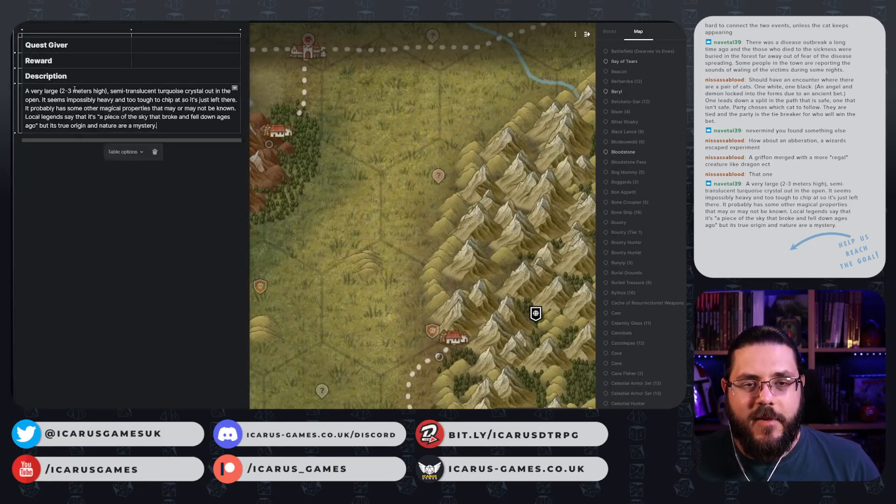
{"action": "left_click", "coordinate": [424, 148]}
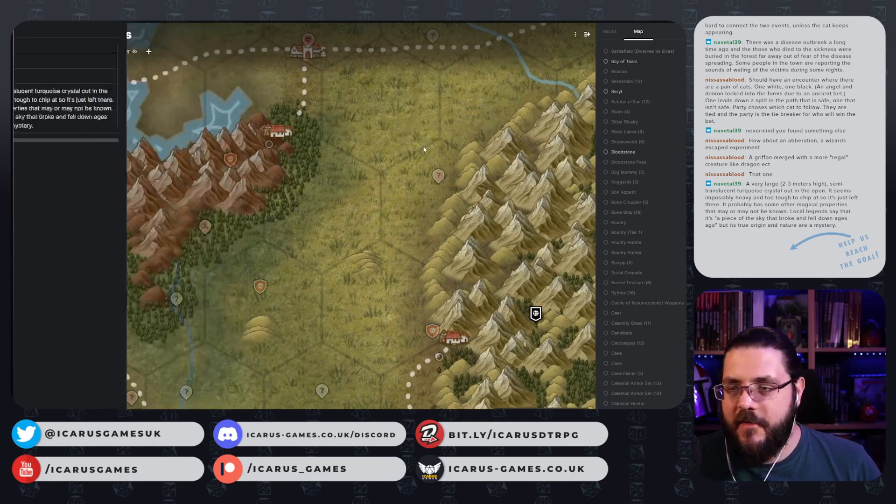
{"action": "left_click_drag", "start_coordinate": [412, 252], "coordinate": [394, 198]}
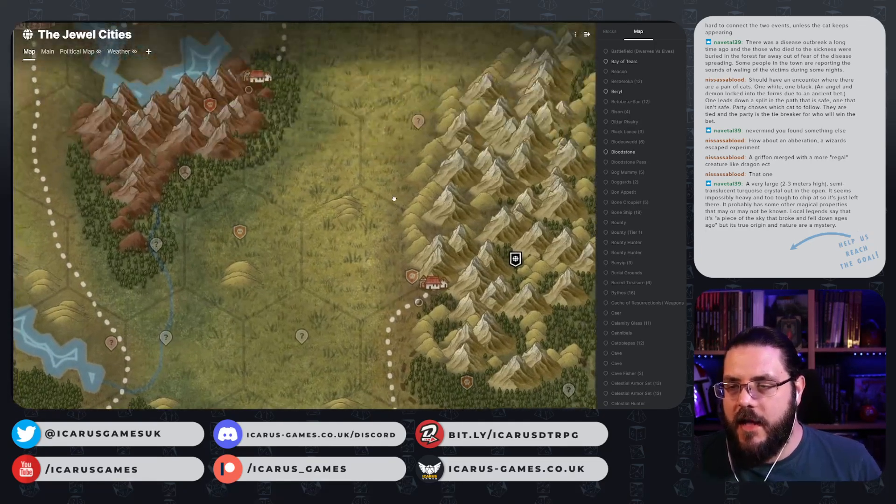
- Zoom out to survey the wider Jewel Cities map, then bring up the Pathfinder monster table
{"action": "right_click", "coordinate": [394, 198]}
{"action": "right_click", "coordinate": [409, 214]}
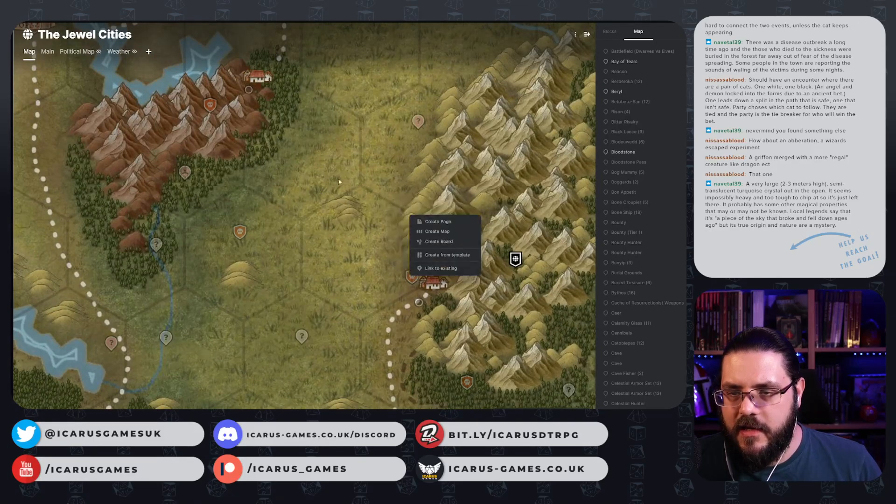
{"action": "left_click", "coordinate": [332, 153]}
{"action": "scroll", "coordinate": [332, 153], "scroll_direction": "down", "scroll_amount": 1}
{"action": "scroll", "coordinate": [333, 154], "scroll_direction": "down", "scroll_amount": 1}
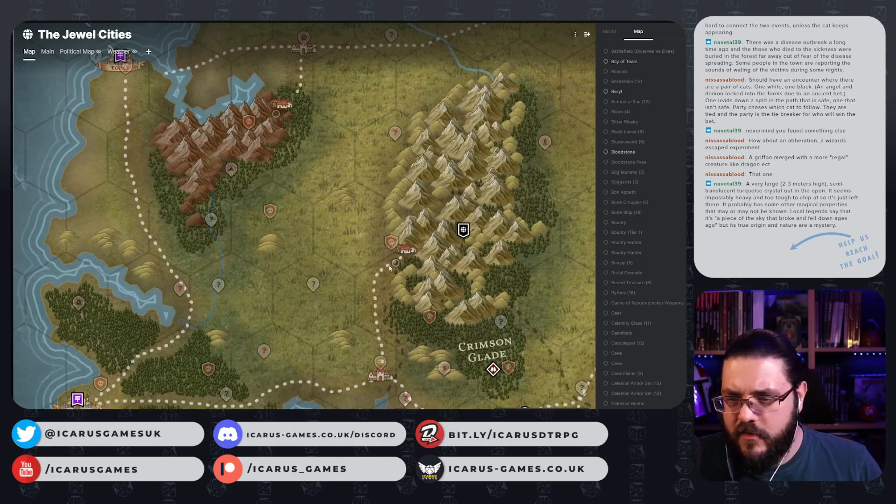
{"action": "scroll", "coordinate": [348, 143], "scroll_direction": "up", "scroll_amount": 3}
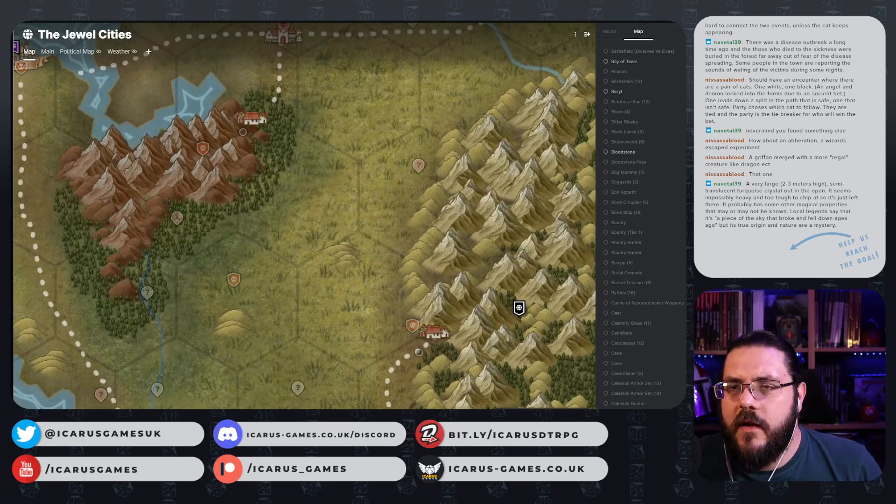
{"action": "key", "text": "alt+Tab"}
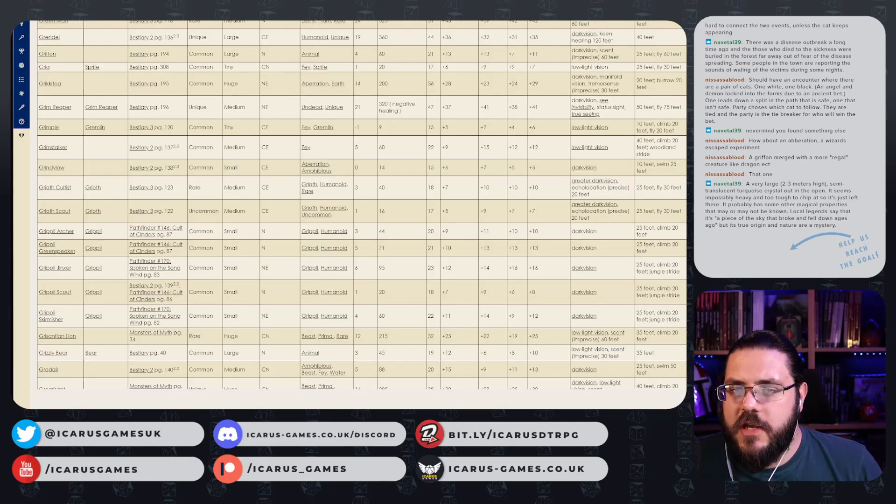
- Cycle through the reference tabs, then search the web for a D295 die roller
{"action": "key", "text": "ctrl+Tab"}
{"action": "key", "text": "ctrl+shift+Tab"}
{"action": "key", "text": "alt+Tab"}
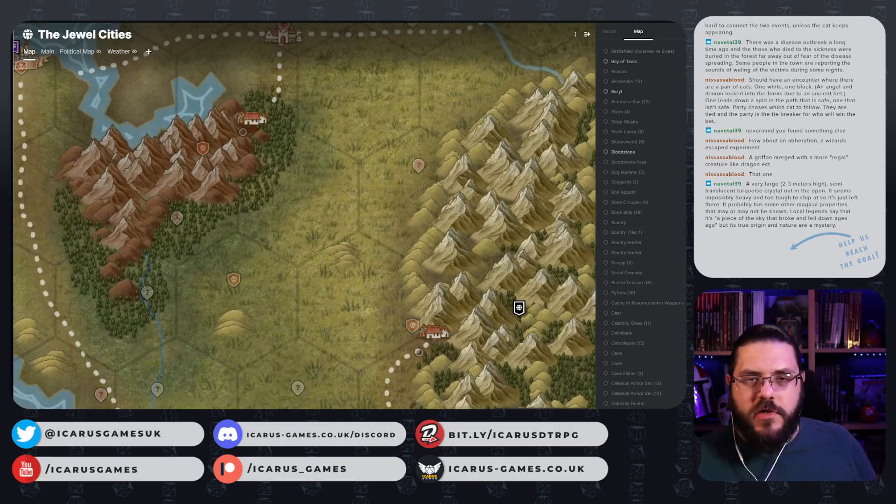
{"action": "key", "text": "ctrl+Tab"}
{"action": "key", "text": "ctrl+Tab"}
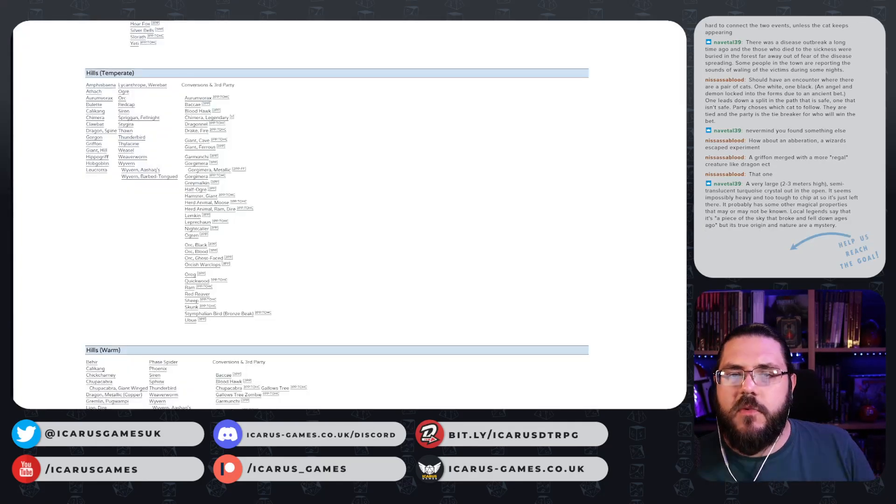
{"action": "key", "text": "ctrl+Tab"}
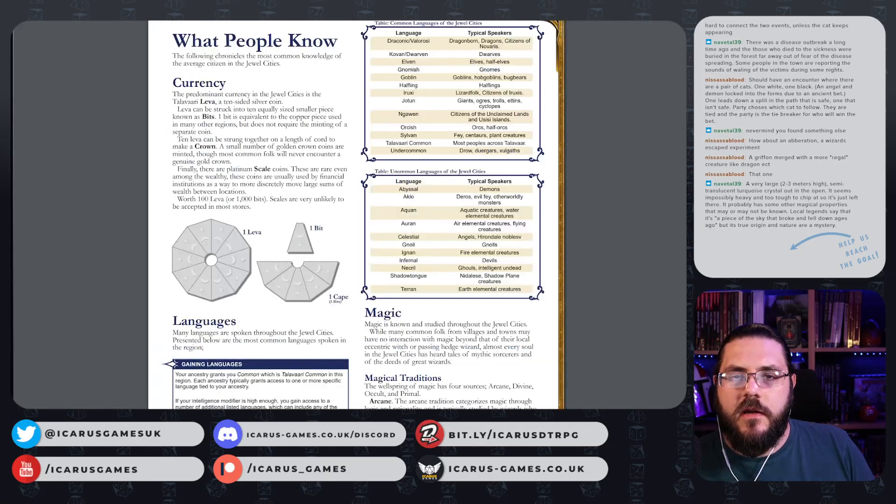
{"action": "key", "text": "ctrl+Tab"}
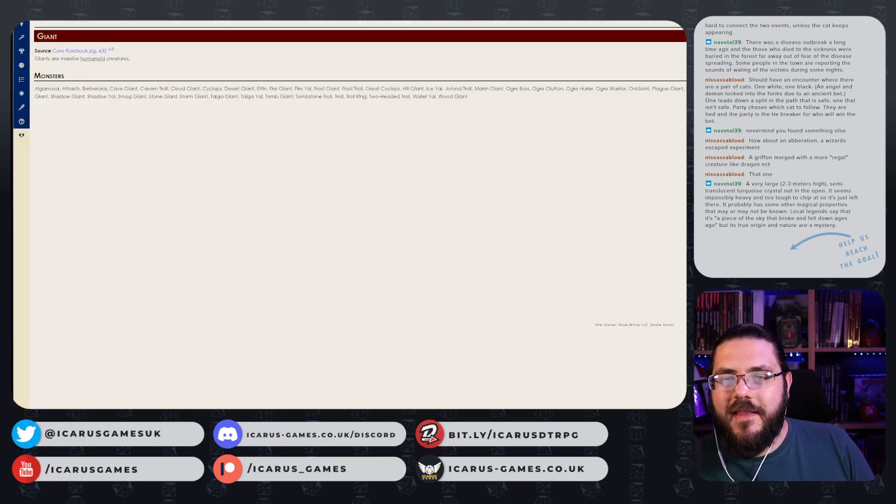
{"action": "key", "text": "ctrl+l"}
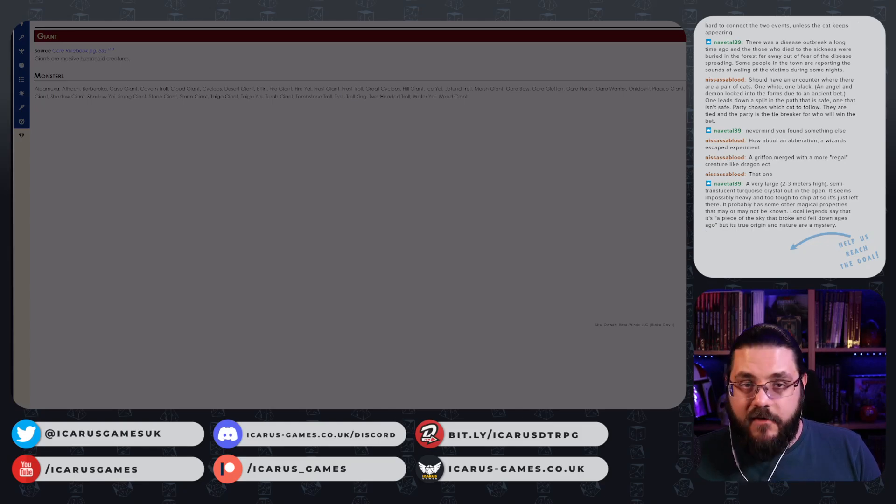
{"action": "key", "text": "Return"}
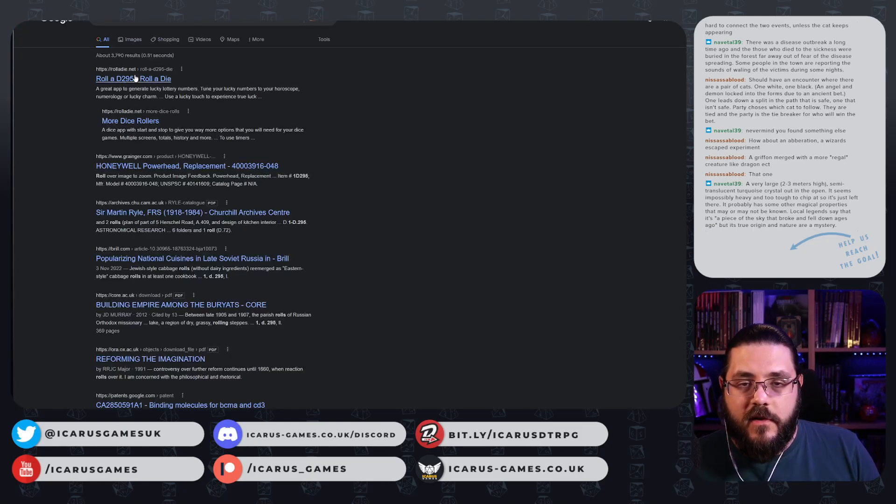
- Roll a D295 on rolladie.net, getting 294, and return to The Jewel Cities map
{"action": "left_click", "coordinate": [198, 82]}
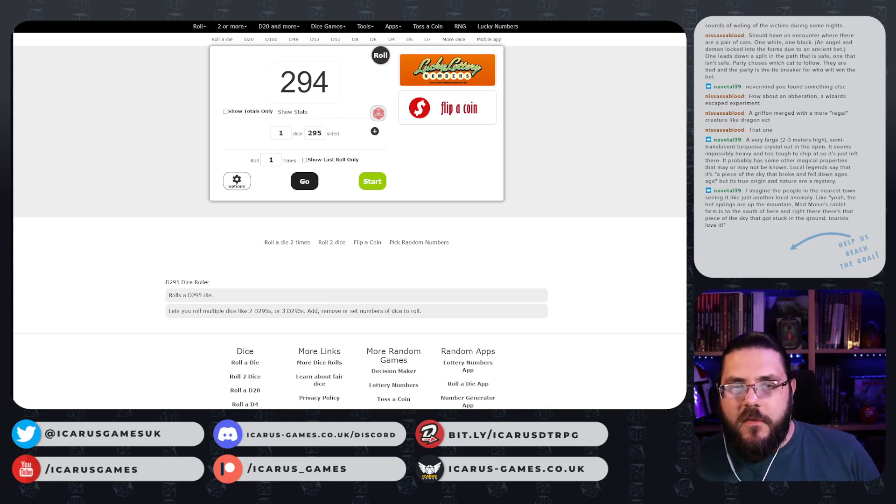
{"action": "key", "text": "ctrl+Tab"}
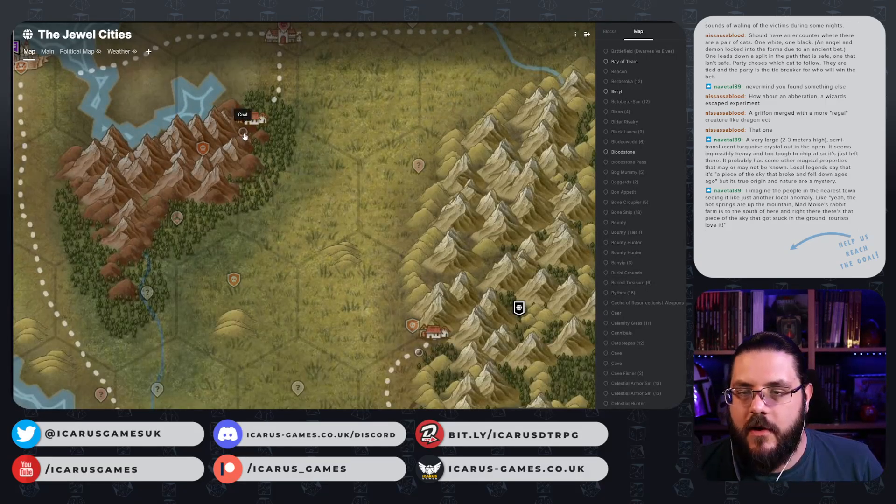
- Begin a Monster-template page and pin beside the mountain town, under The Jewel Cities
{"action": "left_click_drag", "start_coordinate": [314, 187], "coordinate": [347, 263]}
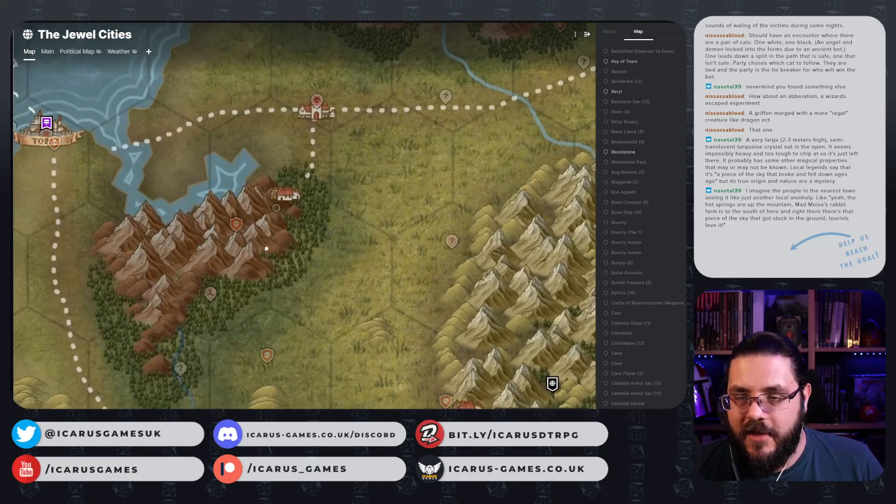
{"action": "right_click", "coordinate": [335, 191]}
{"action": "left_click", "coordinate": [320, 255]}
{"action": "right_click", "coordinate": [320, 255]}
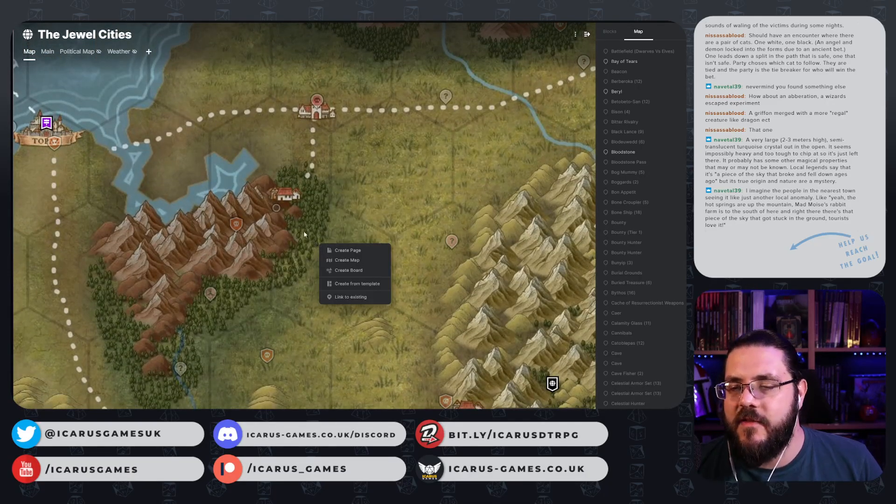
{"action": "left_click", "coordinate": [306, 234]}
{"action": "right_click", "coordinate": [302, 221]}
{"action": "left_click", "coordinate": [339, 260]}
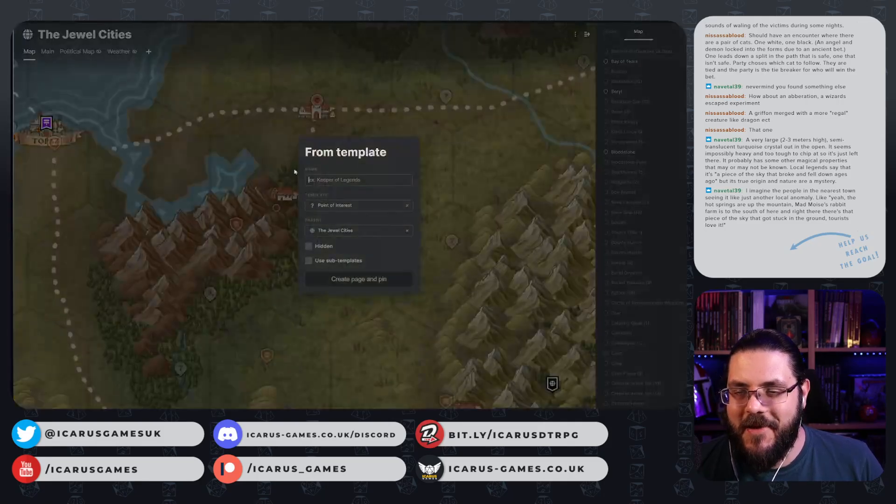
{"action": "left_click", "coordinate": [349, 205]}
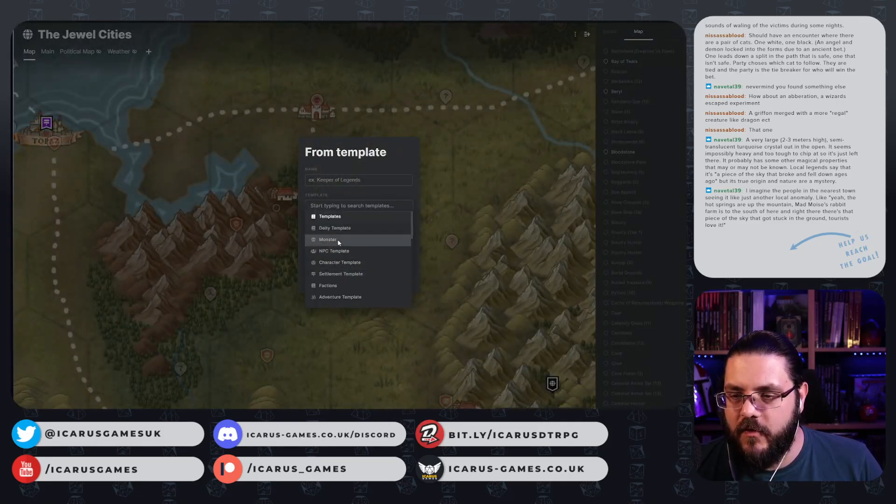
{"action": "left_click", "coordinate": [343, 239]}
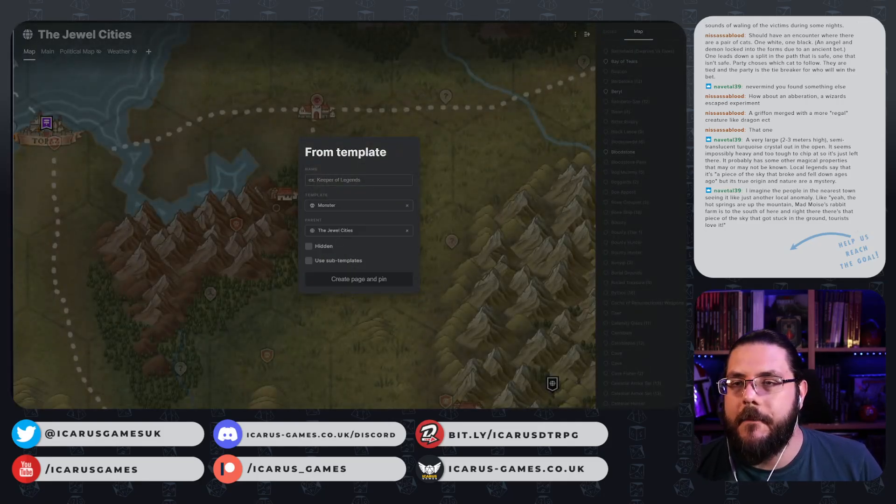
{"action": "key", "text": "ctrl+Tab"}
{"action": "key", "text": "super+shift+s"}
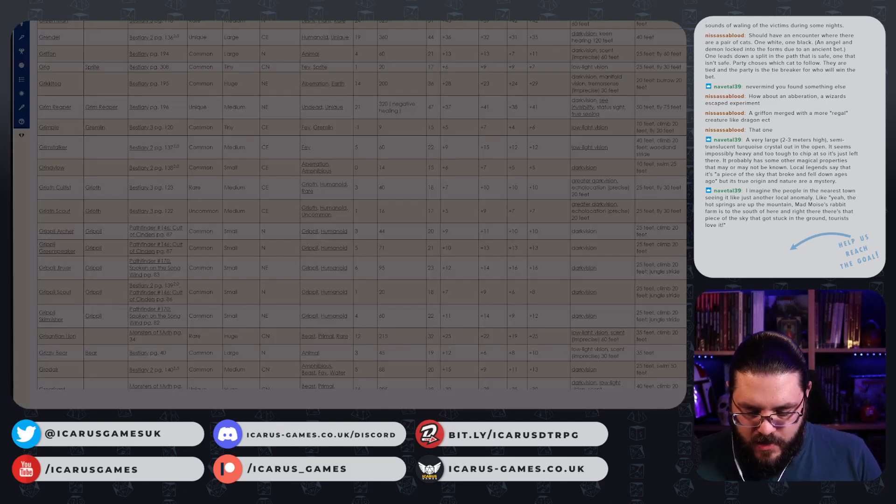
- Find the Sulfur Zombie entry on Archives of Nethys and view its artwork full size
{"action": "key", "text": "Return"}
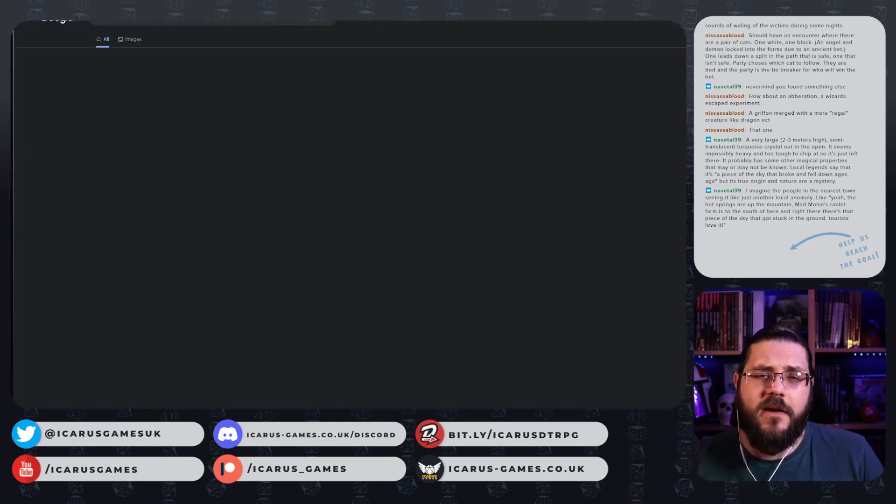
{"action": "left_click", "coordinate": [181, 107]}
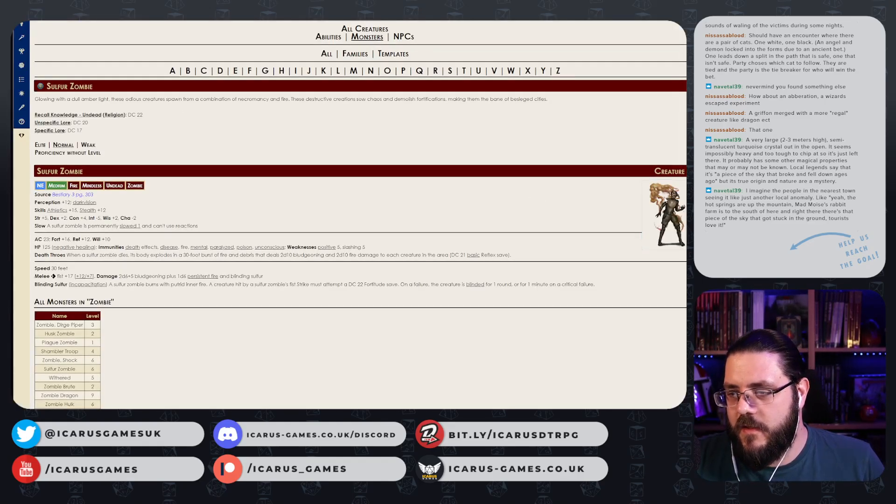
{"action": "left_click", "coordinate": [668, 215]}
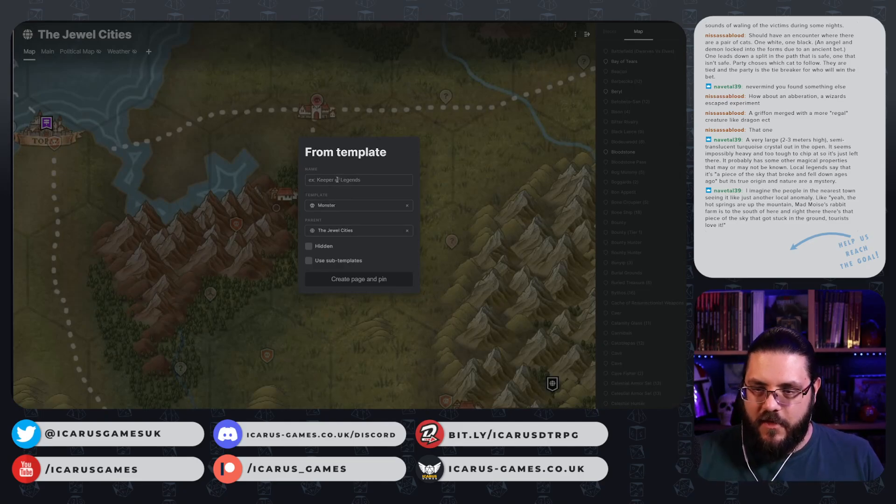
- Name the page Sulphur Zombie (6), mark it hidden, and create the page and pin
{"action": "left_click", "coordinate": [336, 179]}
{"action": "type", "text": "Sulphe"}
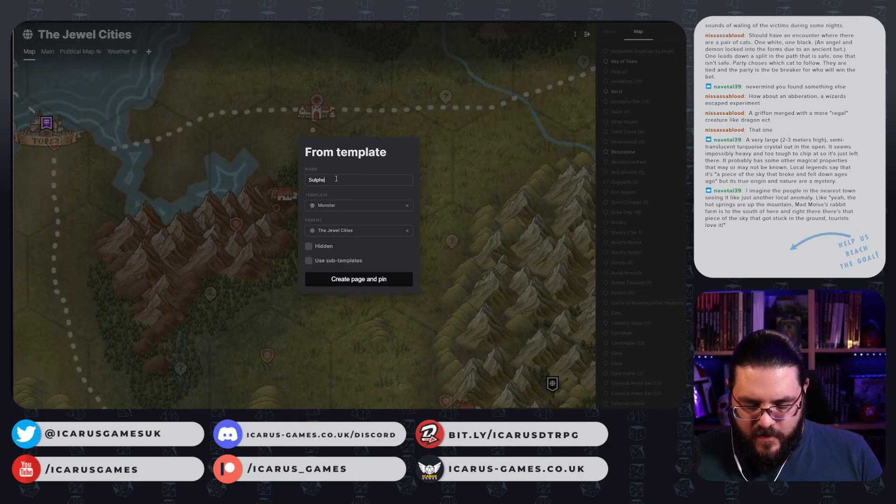
{"action": "type", "text": "r Zombie "}
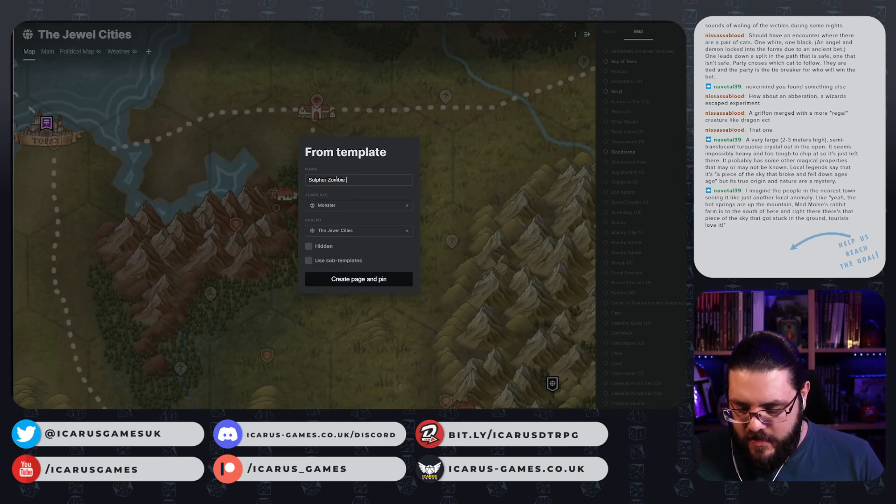
{"action": "type", "text": "(6)"}
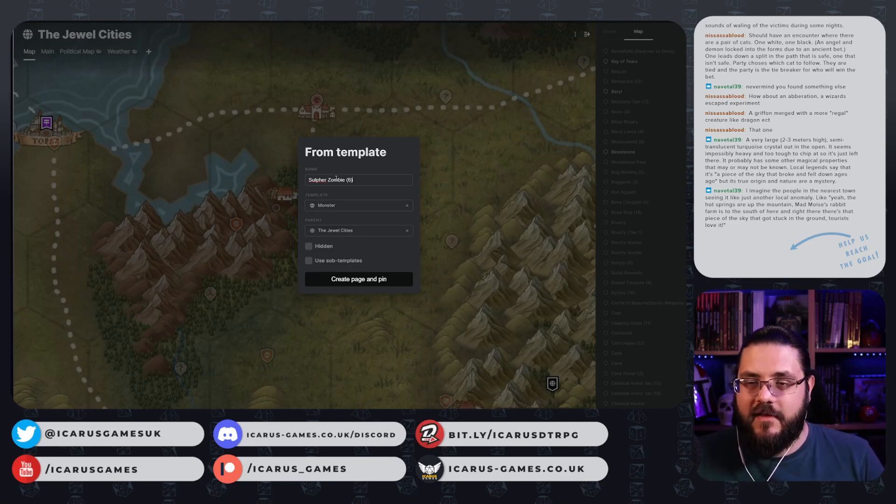
{"action": "double_click", "coordinate": [317, 181]}
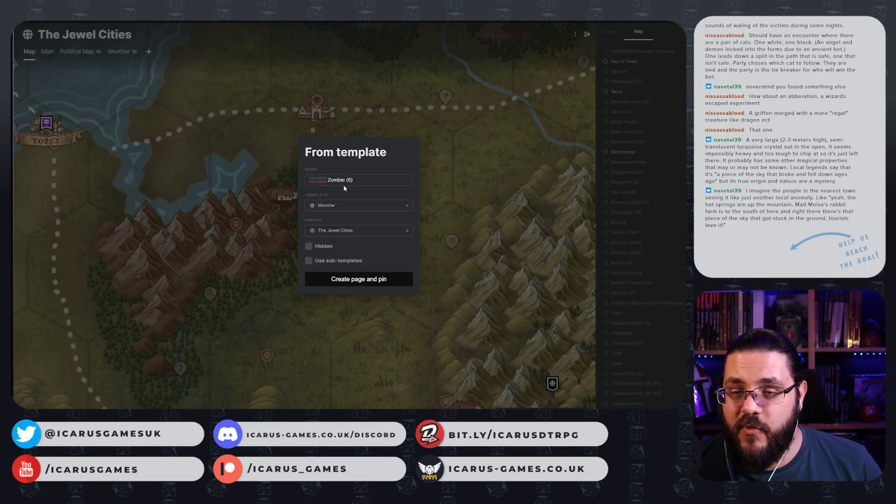
{"action": "type", "text": "Sulphur"}
{"action": "left_click", "coordinate": [322, 247]}
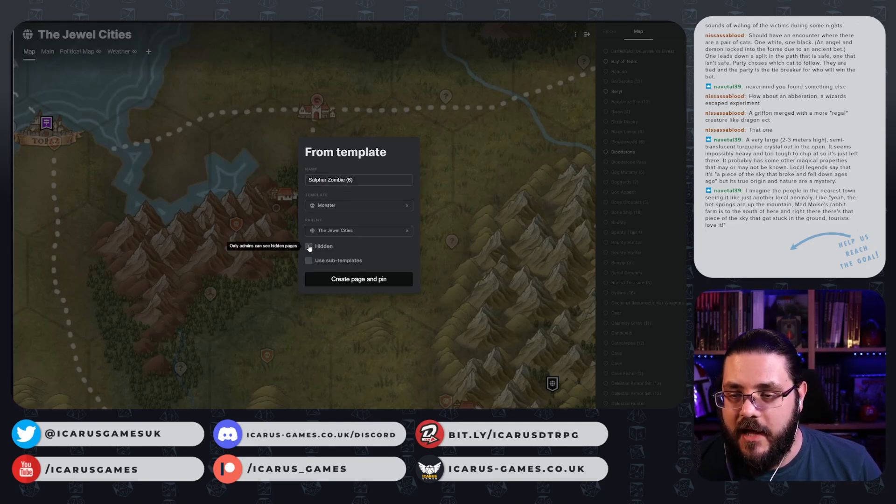
{"action": "left_click", "coordinate": [370, 281]}
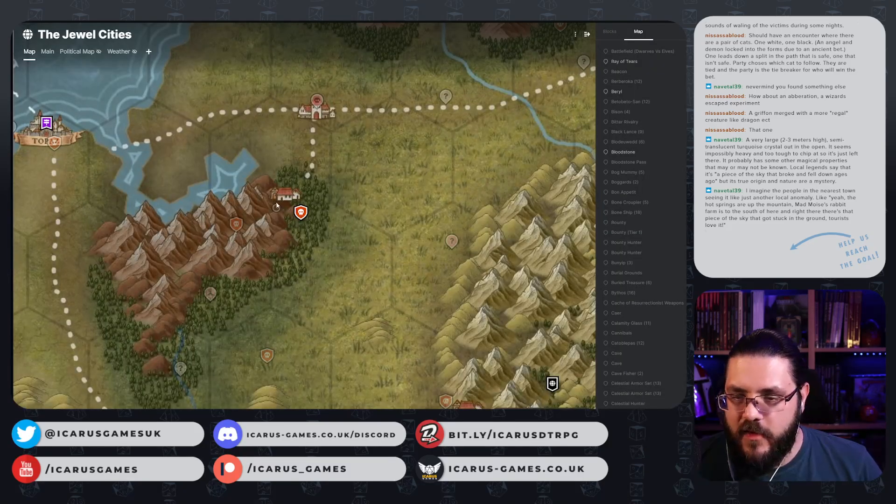
- Hide the new pin from non-admin viewers, edit its appearance, and open its page
{"action": "right_click", "coordinate": [299, 212]}
{"action": "left_click", "coordinate": [358, 264]}
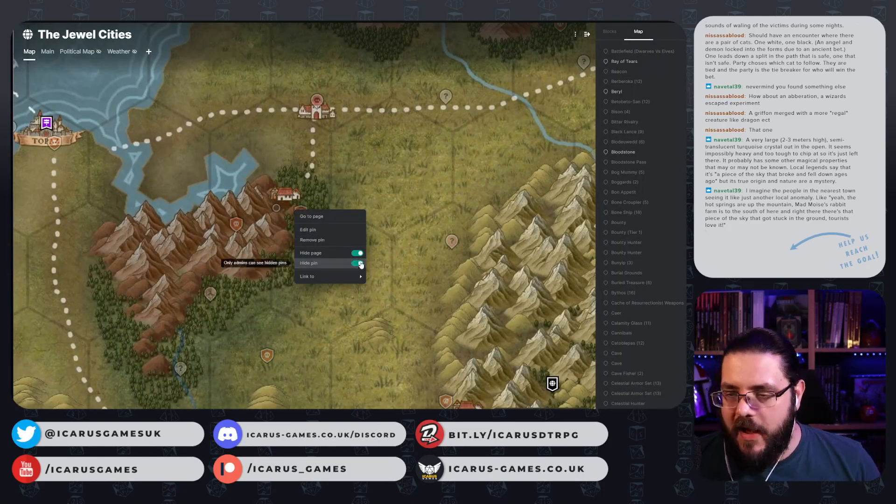
{"action": "right_click", "coordinate": [301, 212]}
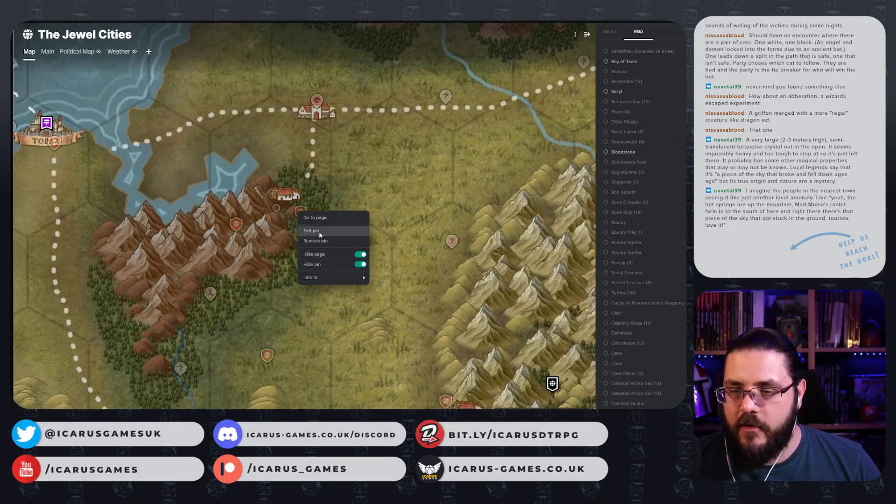
{"action": "left_click", "coordinate": [315, 231]}
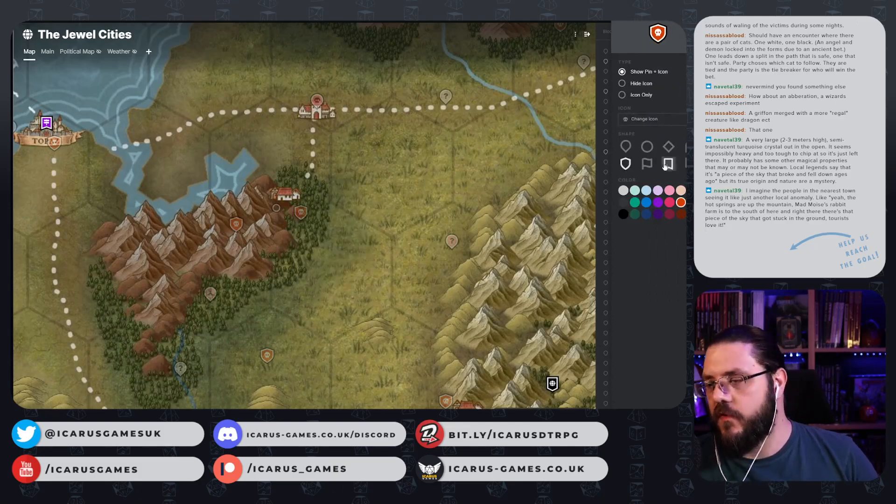
{"action": "left_click", "coordinate": [301, 217]}
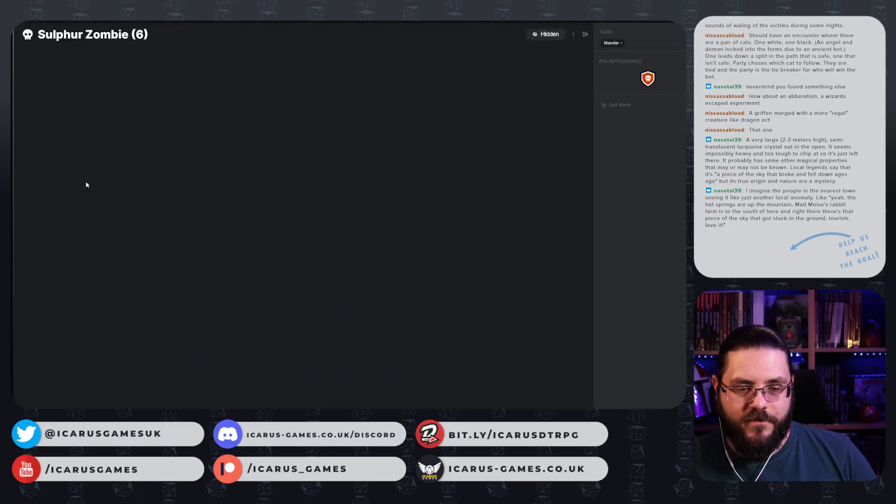
- Paste the sulphur zombie artwork on a new line above the Sulphur Zombie (6) table, then return to the map
{"action": "left_click", "coordinate": [234, 113]}
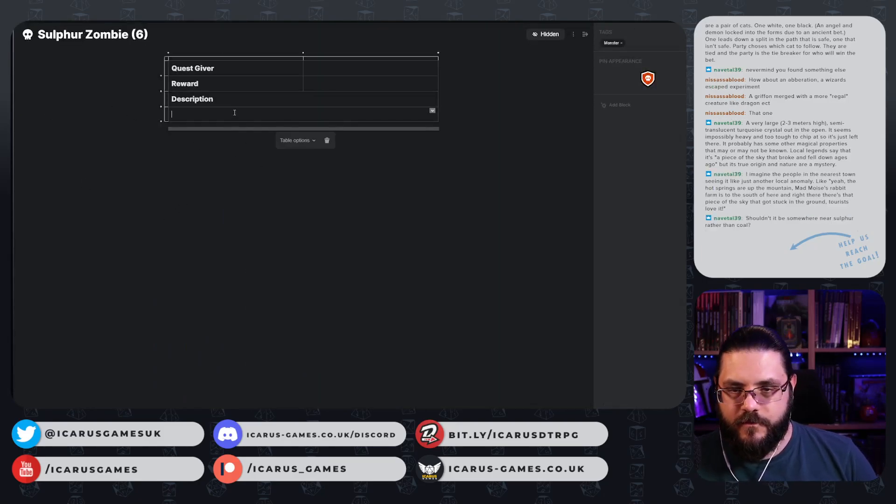
{"action": "key", "text": "ctrl+v"}
{"action": "key", "text": "ctrl+z"}
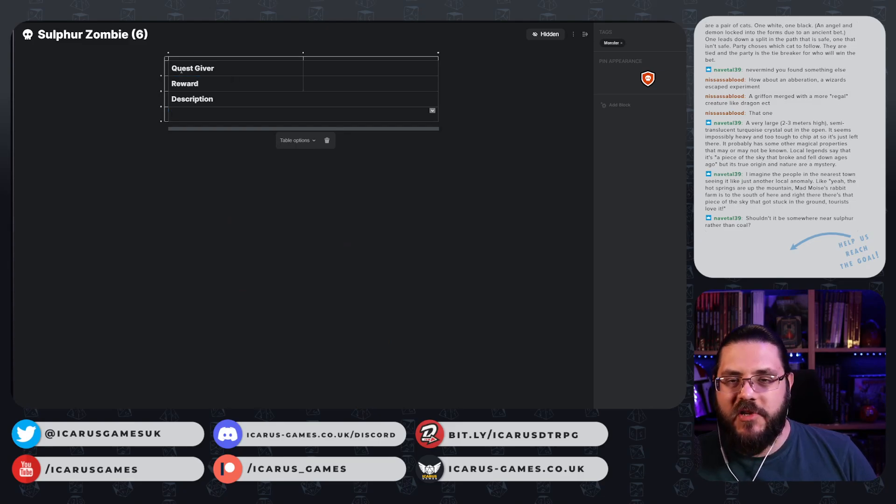
{"action": "left_click", "coordinate": [177, 68]}
{"action": "key", "text": "Up"}
{"action": "key", "text": "Return"}
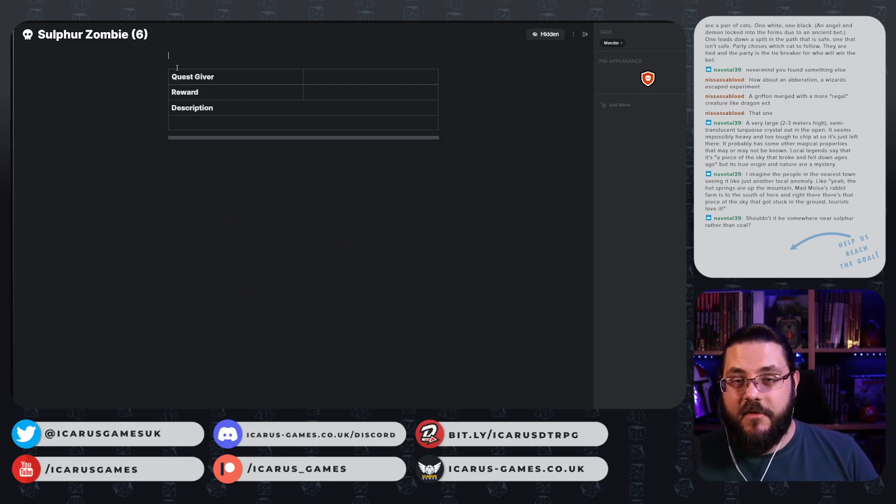
{"action": "key", "text": "ctrl+v"}
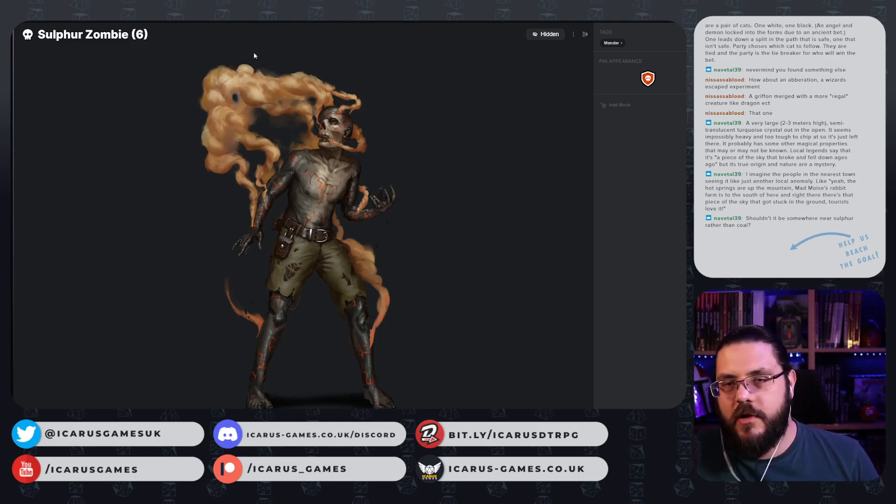
{"action": "key", "text": "alt+Left"}
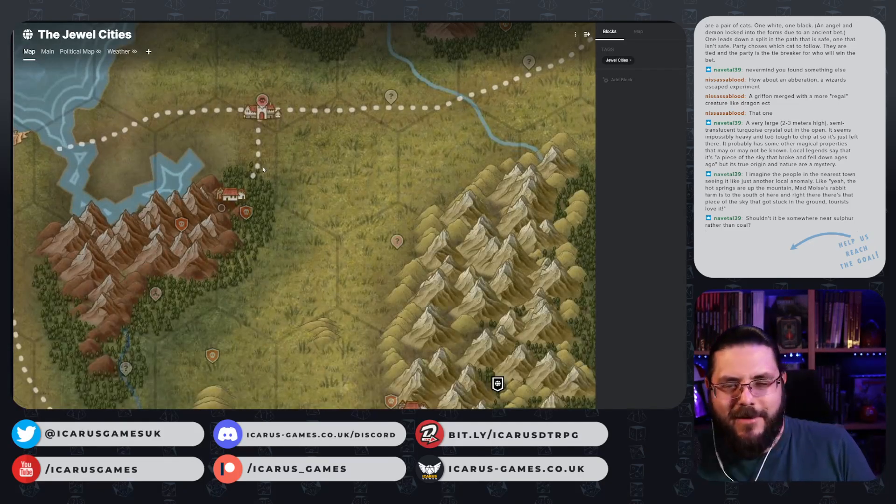
- Create a hidden Settlement Template page 'Mining Town Disaster' by the mountain town, with its pin hidden
{"action": "right_click", "coordinate": [238, 183]}
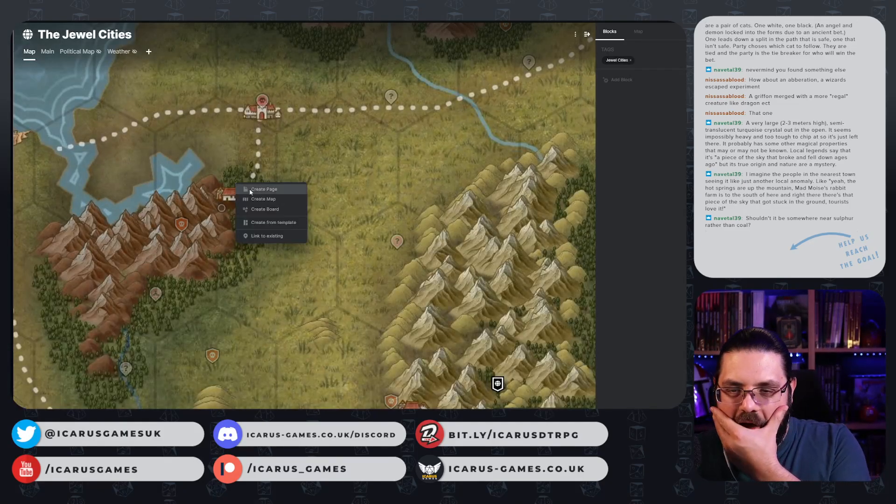
{"action": "left_click", "coordinate": [280, 222]}
{"action": "left_click", "coordinate": [373, 206]}
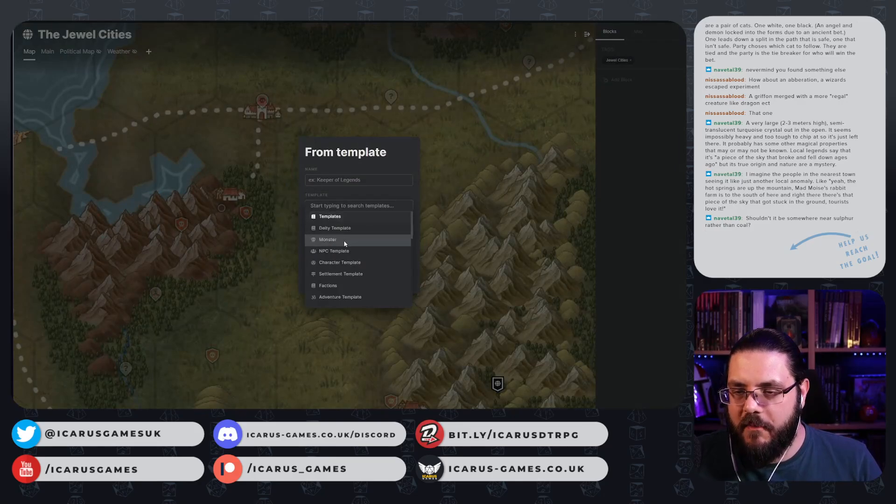
{"action": "left_click", "coordinate": [343, 275]}
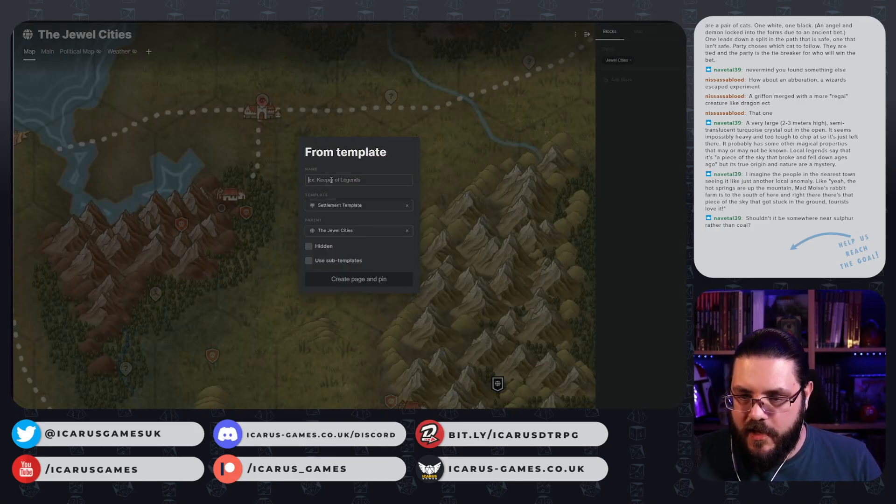
{"action": "type", "text": "Minin"}
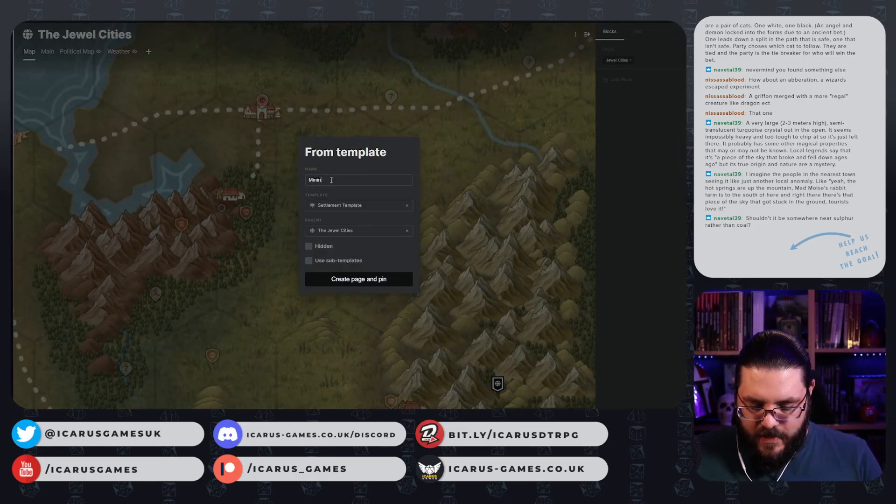
{"action": "type", "text": "g Town D"}
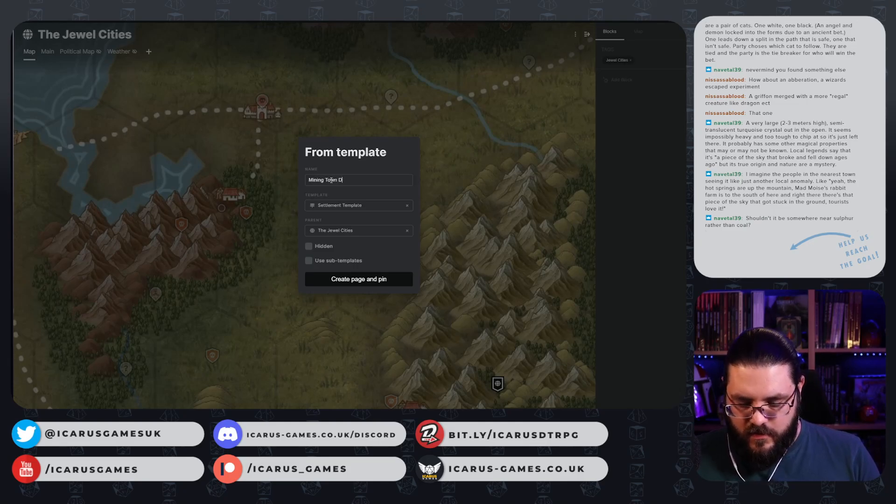
{"action": "type", "text": "isaster"}
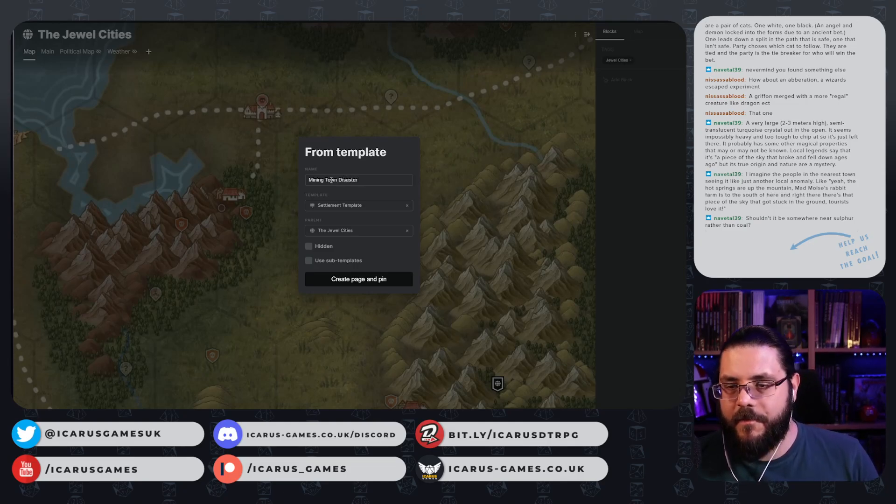
{"action": "left_click", "coordinate": [309, 246]}
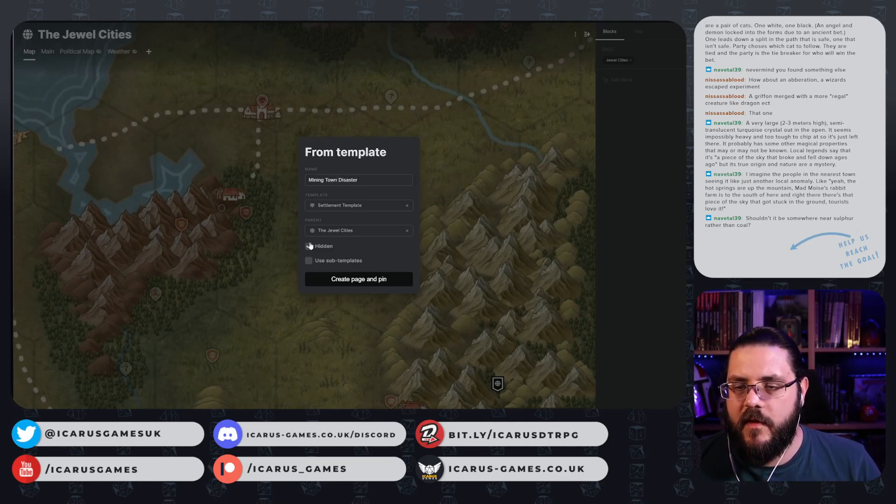
{"action": "left_click", "coordinate": [360, 279]}
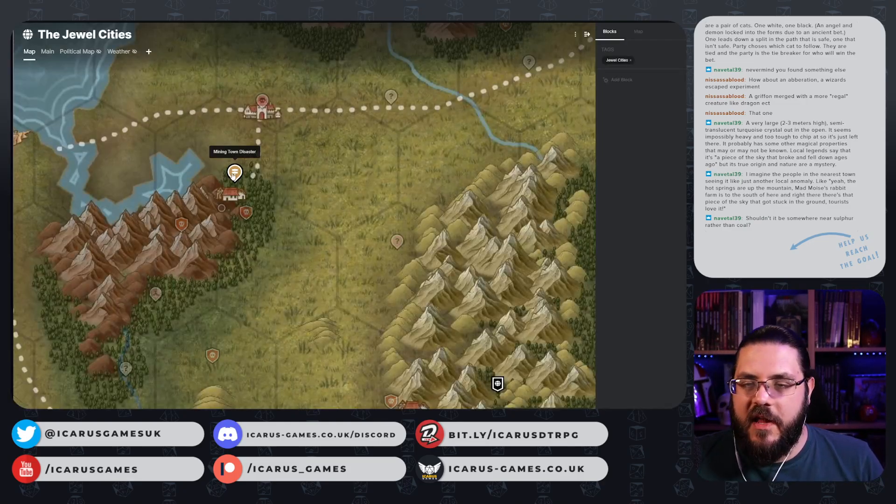
{"action": "right_click", "coordinate": [233, 172]}
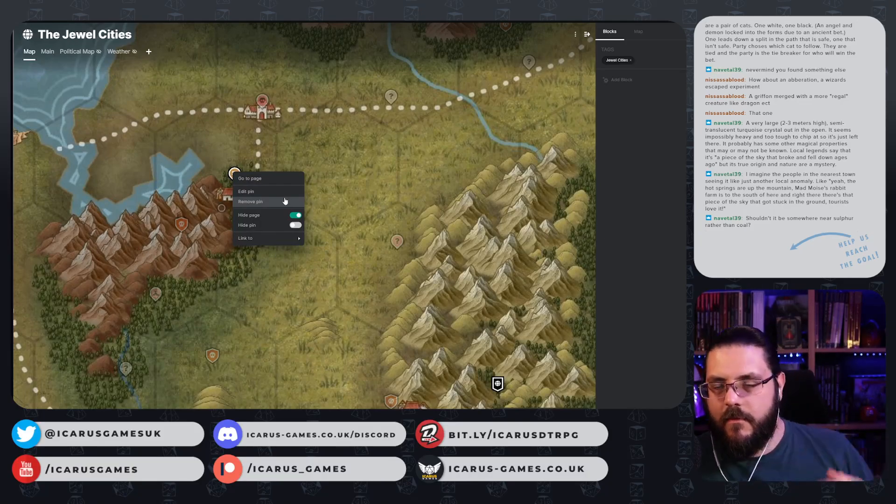
{"action": "left_click", "coordinate": [294, 224]}
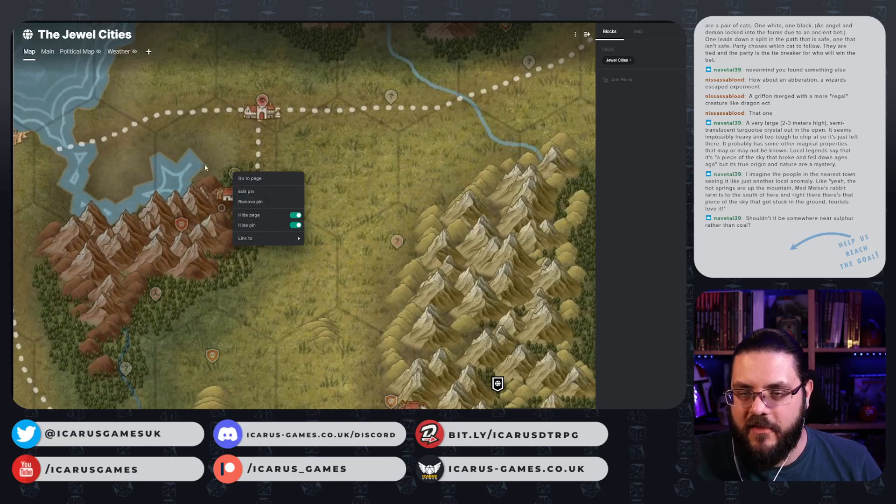
- Write 'Some kind of disaster here caused the' plus a Sulphur Zombie link in Mining Town Disaster's notes
{"action": "left_click", "coordinate": [223, 173]}
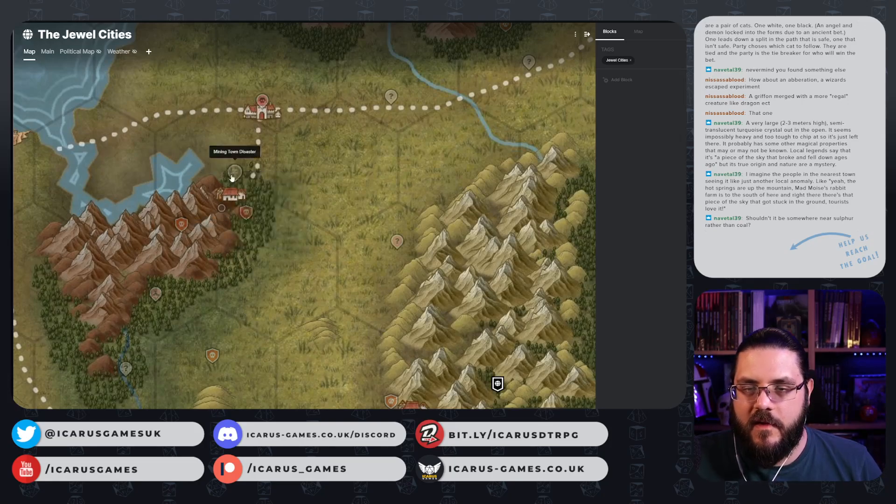
{"action": "left_click", "coordinate": [232, 178]}
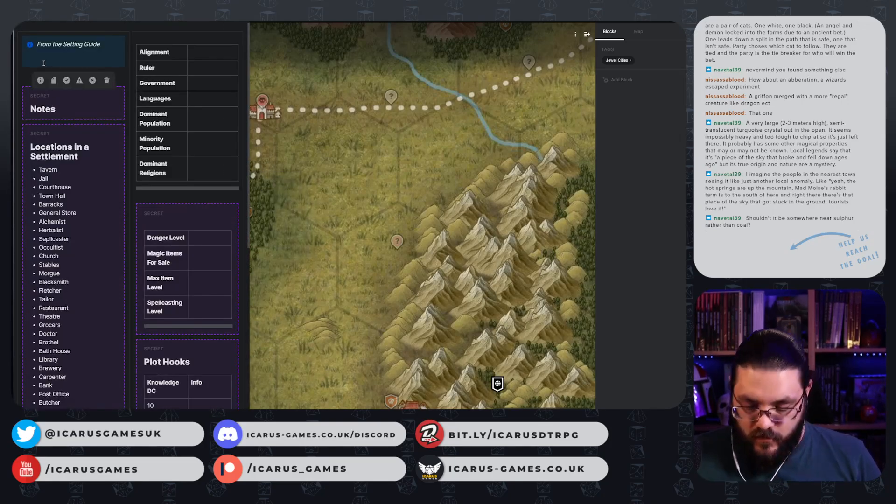
{"action": "left_click", "coordinate": [80, 106]}
{"action": "type", "text": "Some kind of "}
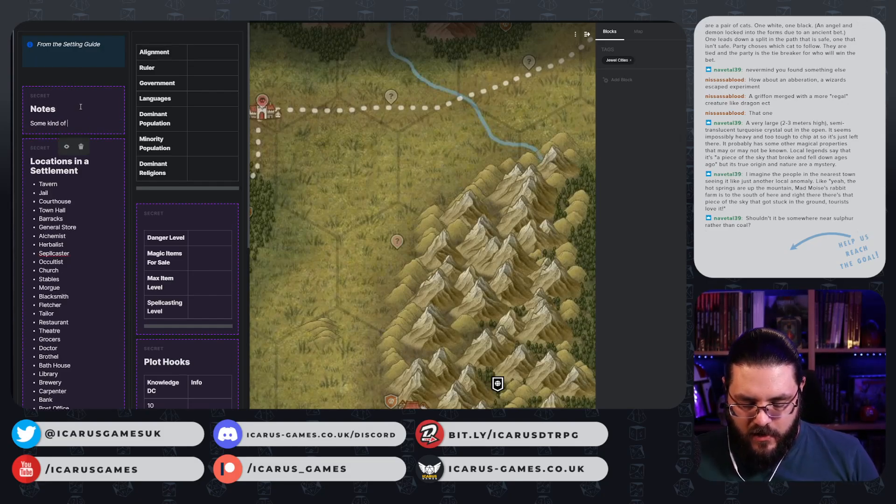
{"action": "type", "text": "disaster he"}
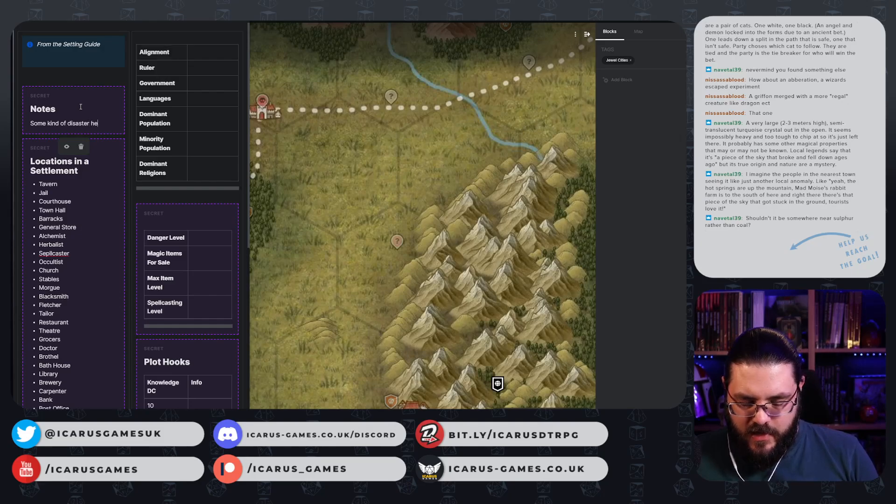
{"action": "type", "text": "re caused th"}
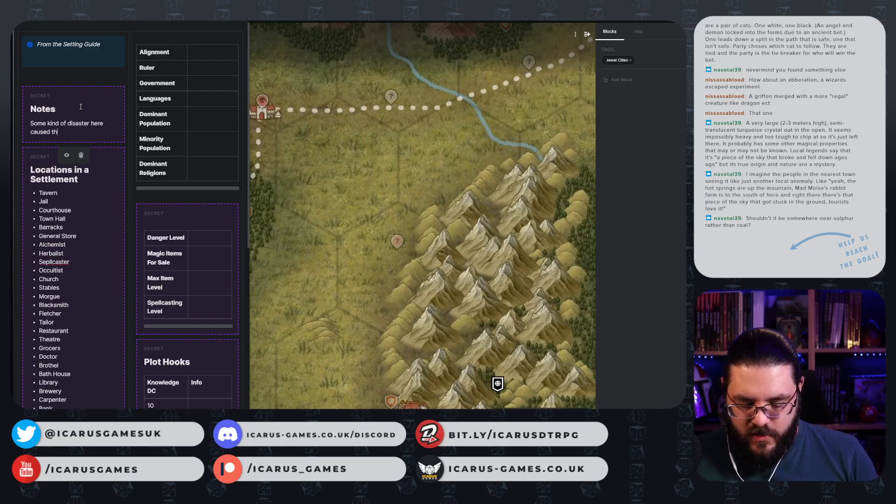
{"action": "type", "text": "e @sulp"}
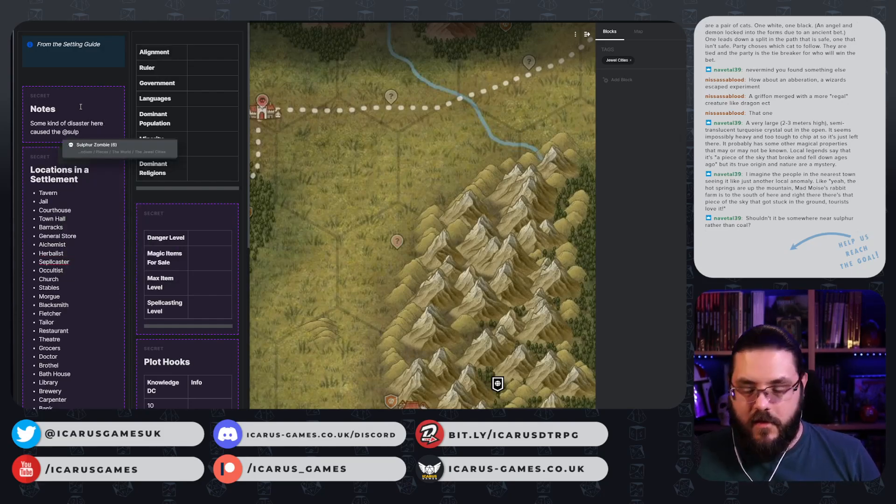
{"action": "key", "text": "Return"}
{"action": "left_click", "coordinate": [300, 171]}
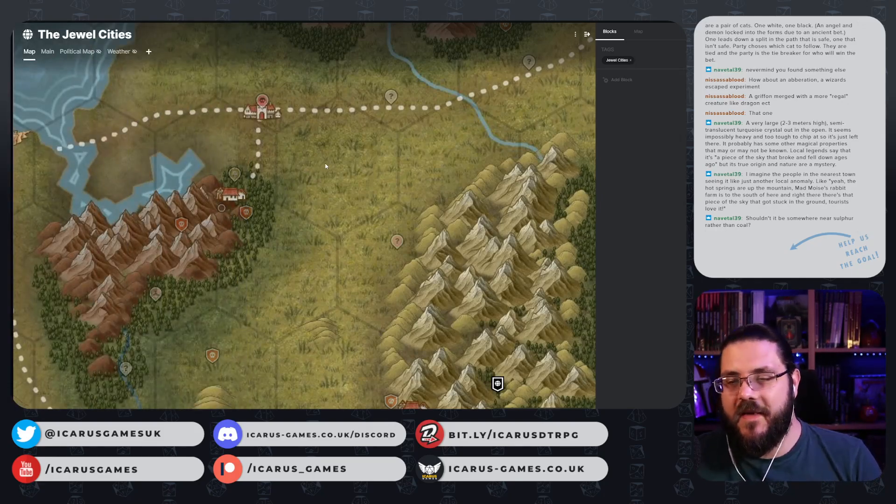
- Cycle back to the Jewel Cities map tab and pan west to show Topaz and the coast
{"action": "key", "text": "ctrl+Tab"}
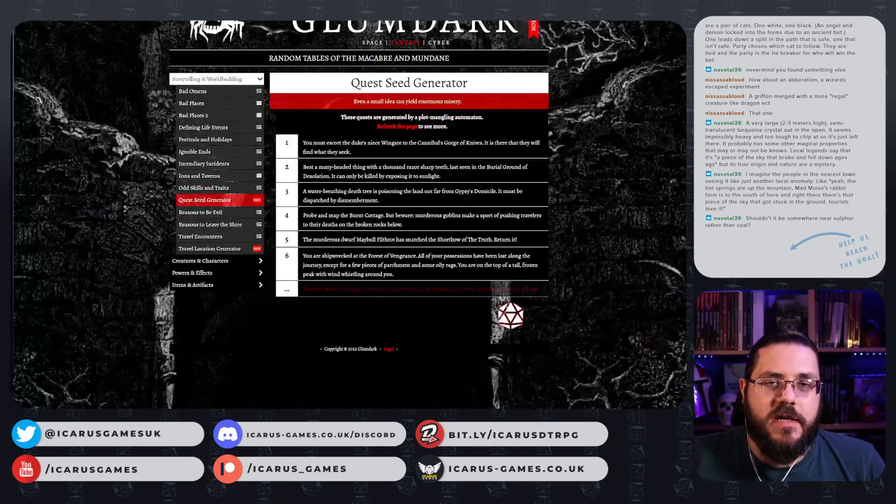
{"action": "key", "text": "ctrl+Tab"}
{"action": "key", "text": "ctrl+Tab"}
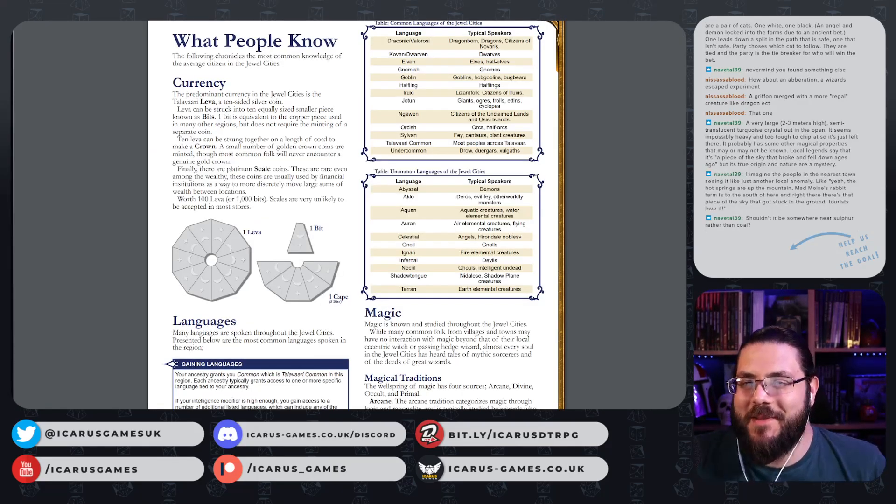
{"action": "key", "text": "ctrl+Tab"}
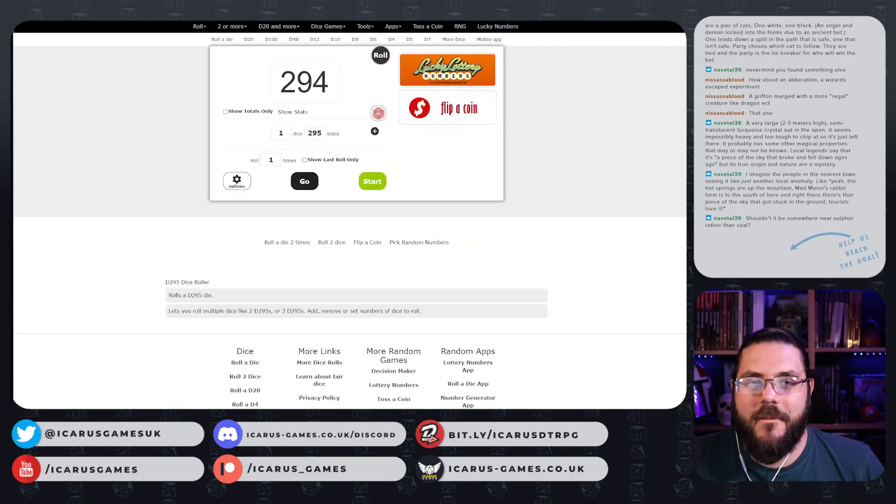
{"action": "key", "text": "ctrl+Tab"}
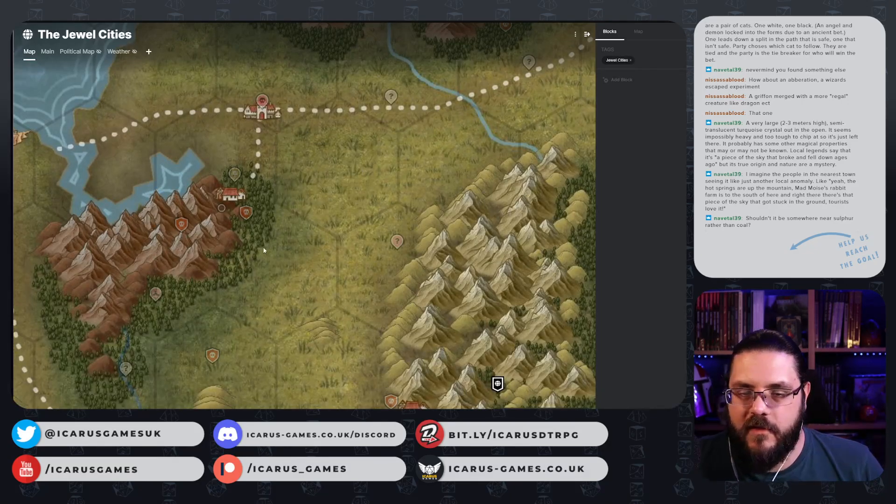
{"action": "left_click_drag", "start_coordinate": [459, 201], "coordinate": [710, 136]}
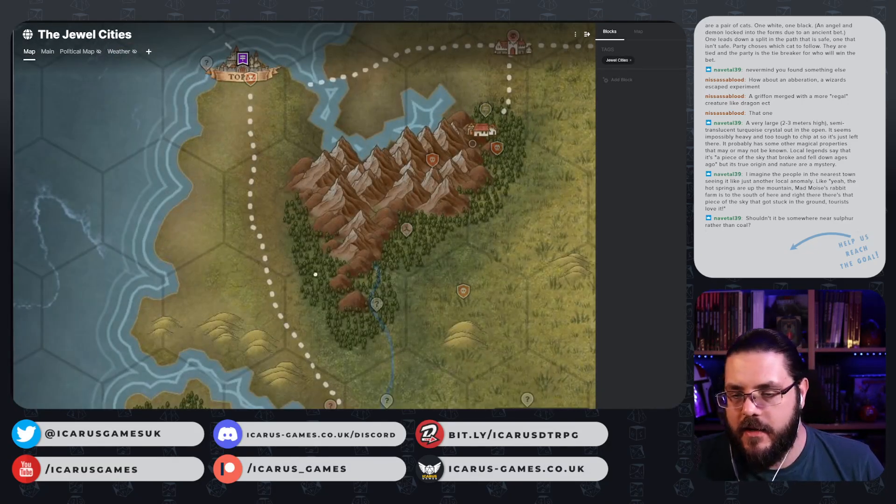
{"action": "left_click_drag", "start_coordinate": [248, 242], "coordinate": [257, 211]}
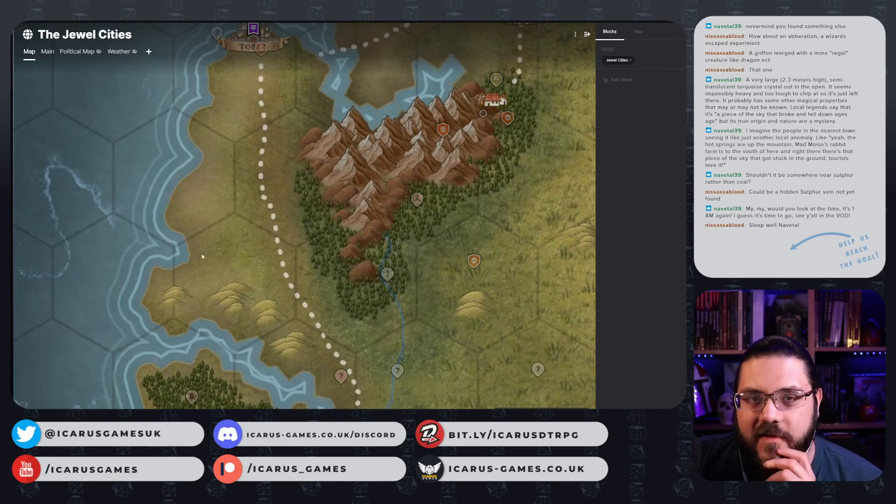
- Look through the temperate and warm Ocean/Sea creature lists on d20pfsrd's Monsters by Terrain page
{"action": "key", "text": "alt+Tab"}
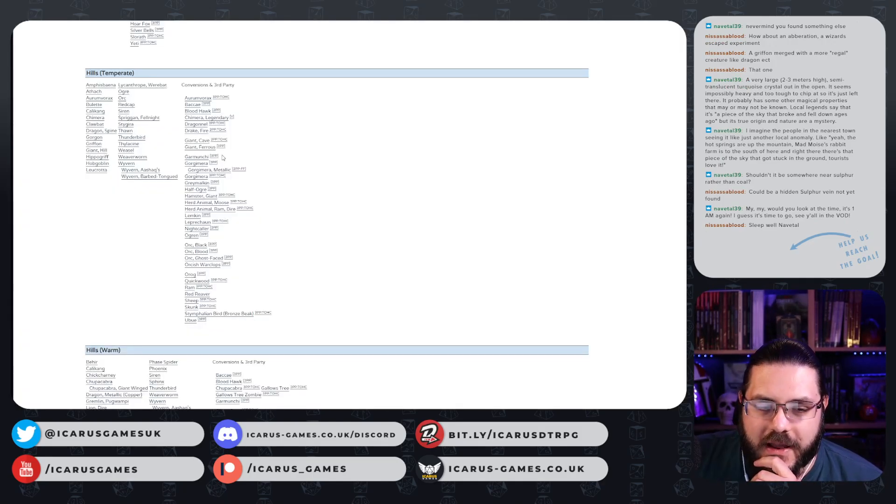
{"action": "scroll", "coordinate": [222, 160], "scroll_direction": "up", "scroll_amount": 6}
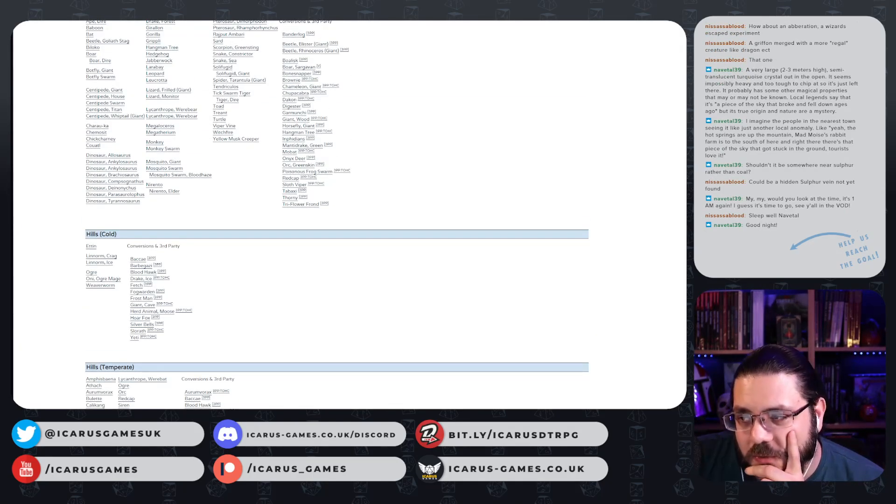
{"action": "scroll", "coordinate": [336, 215], "scroll_direction": "up", "scroll_amount": 15}
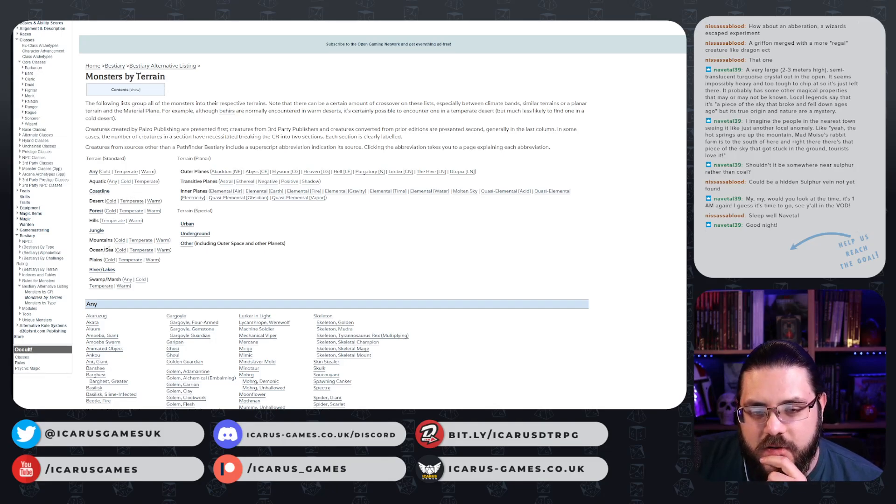
{"action": "left_click", "coordinate": [141, 251]}
{"action": "scroll", "coordinate": [218, 261], "scroll_direction": "down", "scroll_amount": 5}
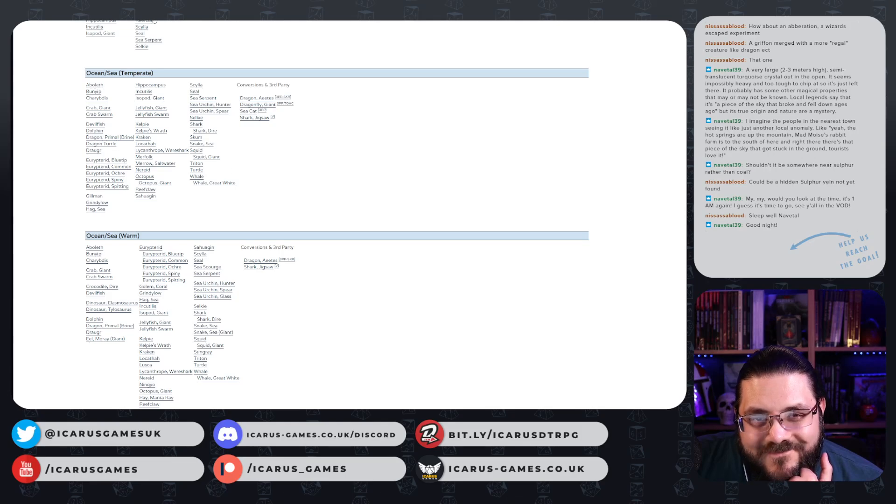
{"action": "key", "text": "ctrl+Tab"}
{"action": "key", "text": "ctrl+Tab"}
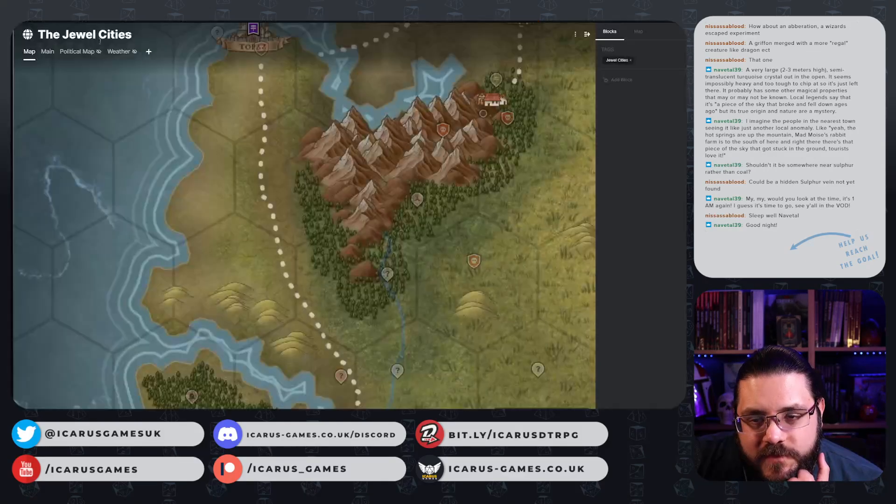
{"action": "scroll", "coordinate": [260, 276], "scroll_direction": "down", "scroll_amount": 1}
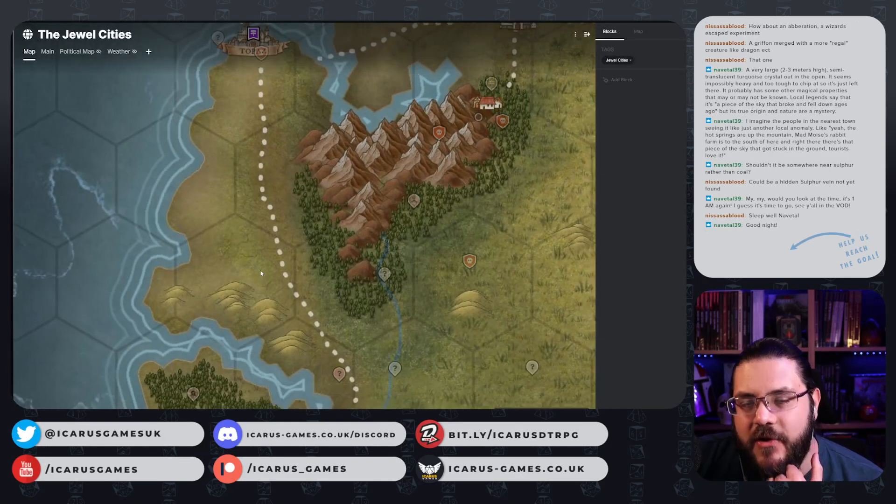
- Open Glumdark's Travel Encounters table and select encounter 10's text about the old haggard woman
{"action": "key", "text": "ctrl+shift+Tab"}
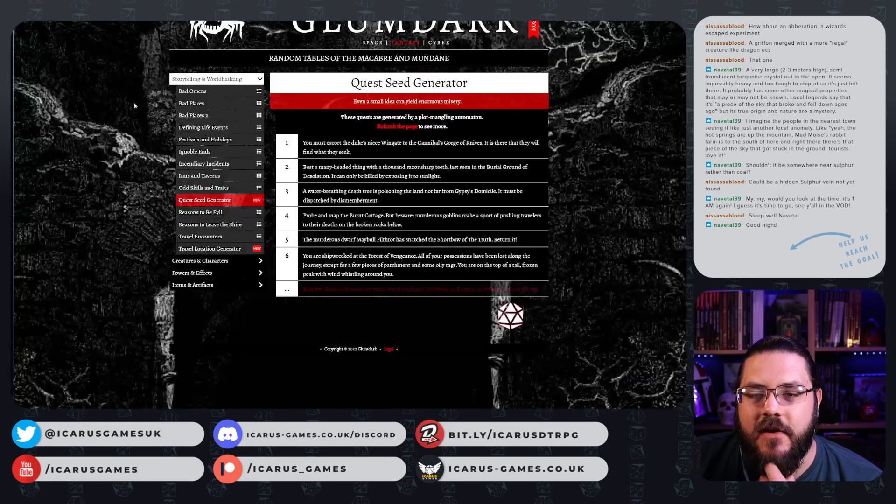
{"action": "left_click", "coordinate": [226, 241]}
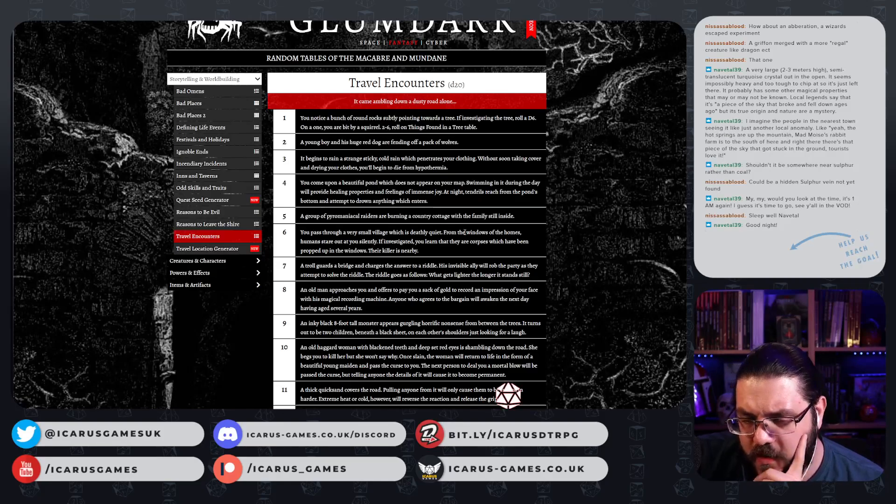
{"action": "scroll", "coordinate": [413, 258], "scroll_direction": "down", "scroll_amount": 4}
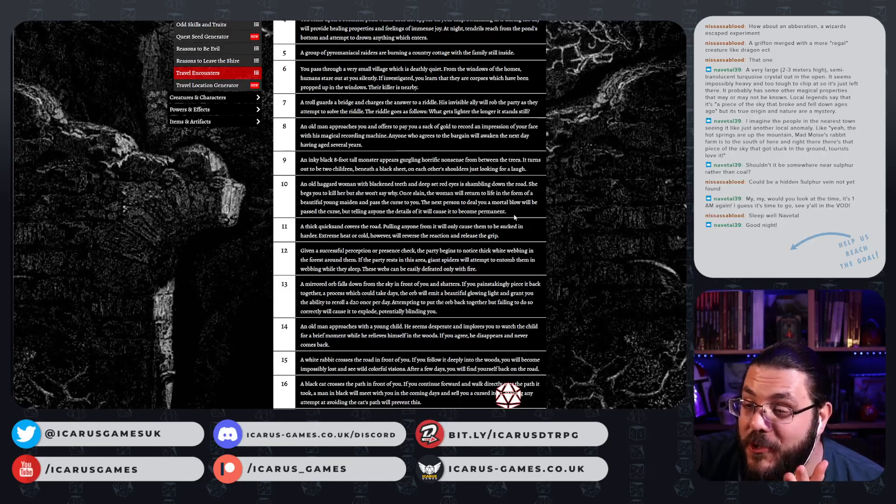
{"action": "left_click_drag", "start_coordinate": [507, 212], "coordinate": [294, 191]}
{"action": "key", "text": "ctrl+c"}
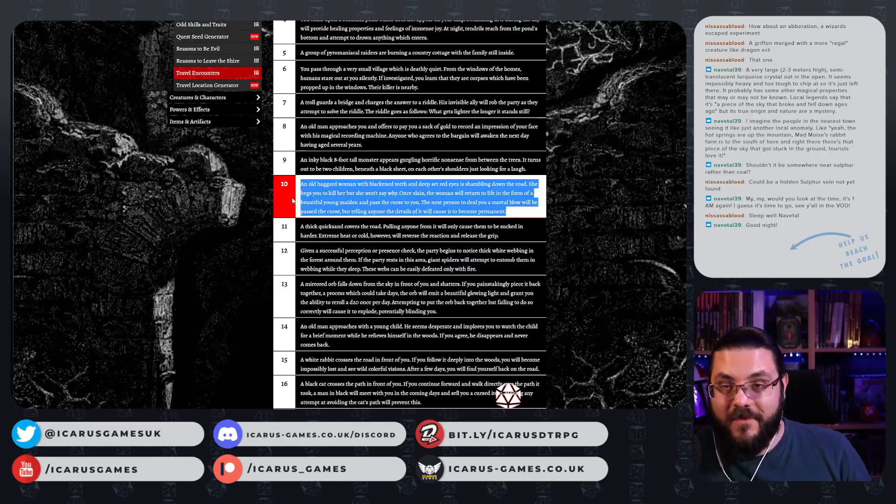
- Create a hidden Point of Interest page and map pin named 'Deathly Beauty'
{"action": "key", "text": "alt+Tab"}
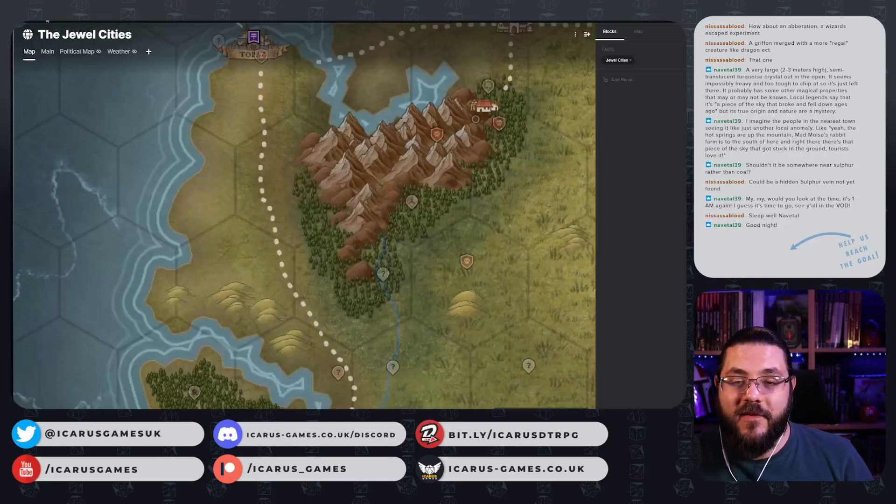
{"action": "right_click", "coordinate": [257, 288]}
{"action": "right_click", "coordinate": [220, 276]}
{"action": "left_click", "coordinate": [250, 316]}
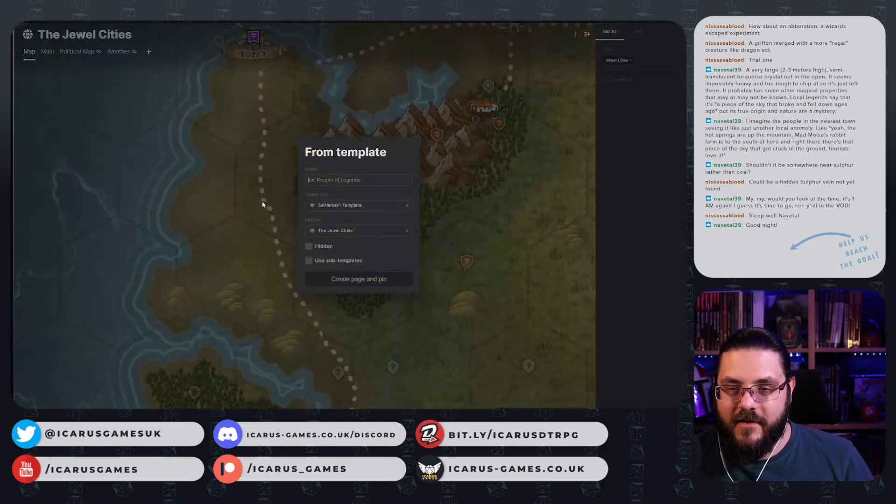
{"action": "type", "text": "Deathly "}
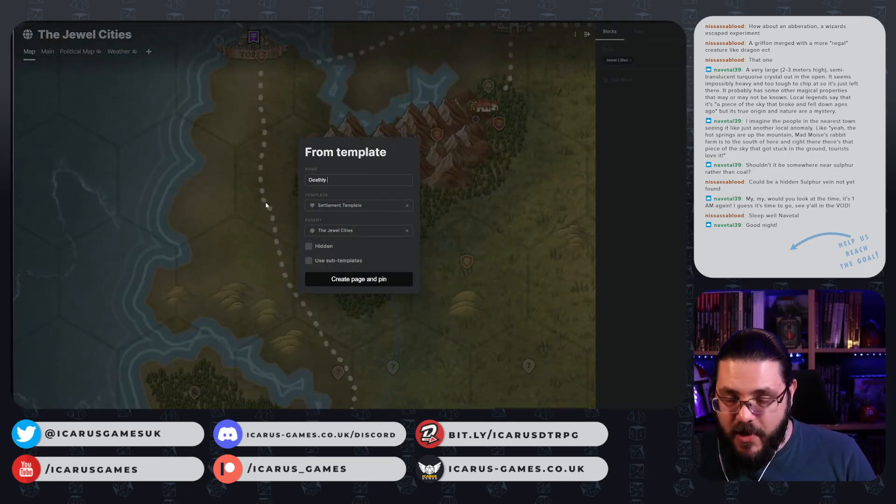
{"action": "type", "text": "Beauty"}
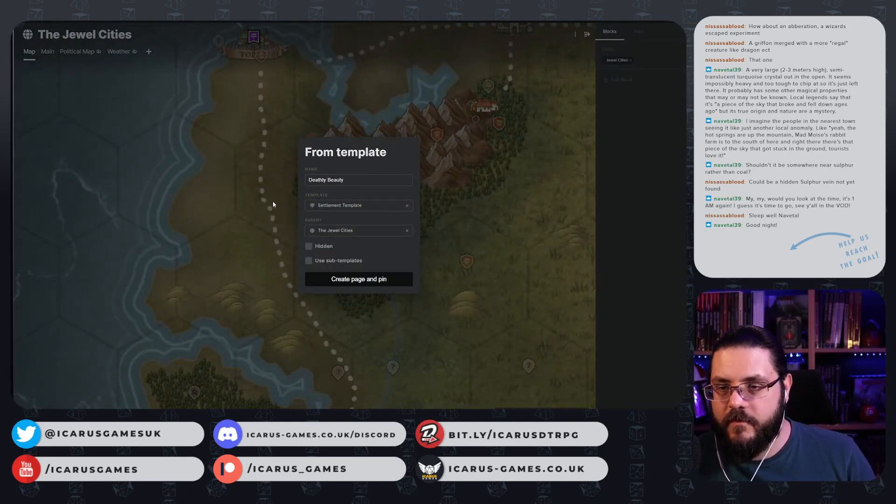
{"action": "left_click", "coordinate": [335, 209]}
{"action": "left_click", "coordinate": [323, 241]}
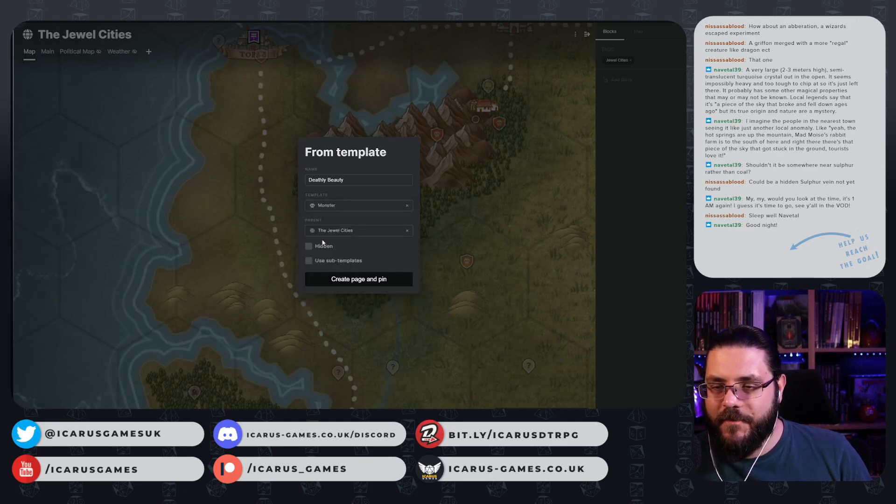
{"action": "left_click", "coordinate": [323, 244]}
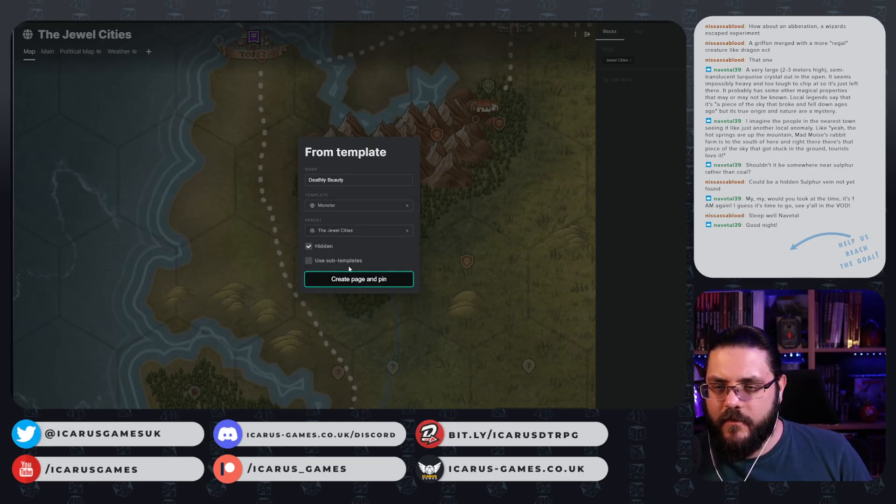
{"action": "left_click", "coordinate": [332, 205]}
{"action": "scroll", "coordinate": [341, 287], "scroll_direction": "down", "scroll_amount": 5}
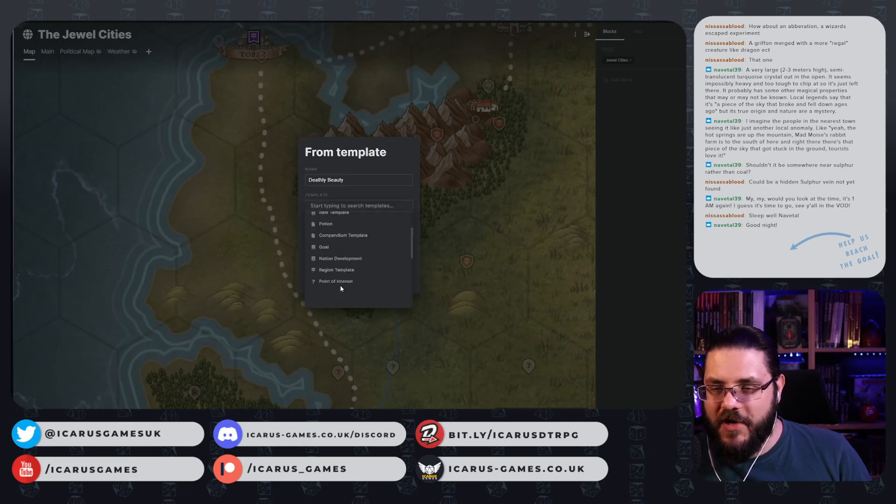
{"action": "scroll", "coordinate": [348, 229], "scroll_direction": "up", "scroll_amount": 1}
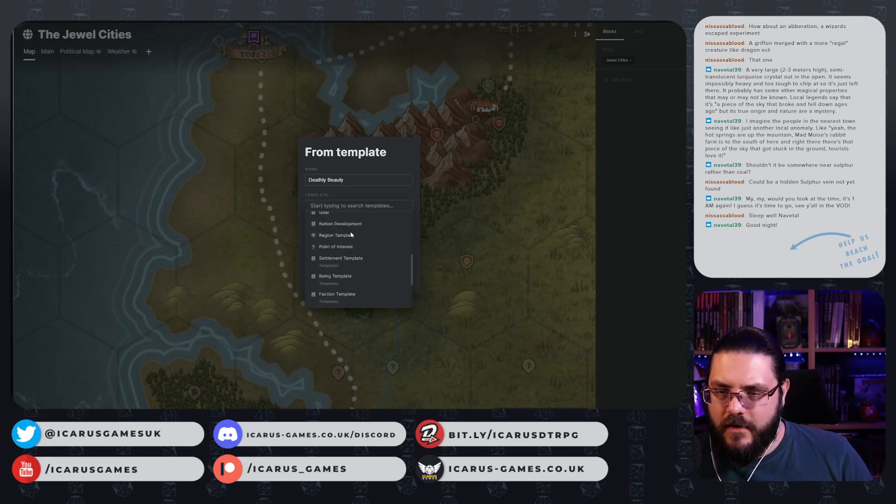
{"action": "left_click", "coordinate": [350, 244]}
{"action": "left_click", "coordinate": [356, 279]}
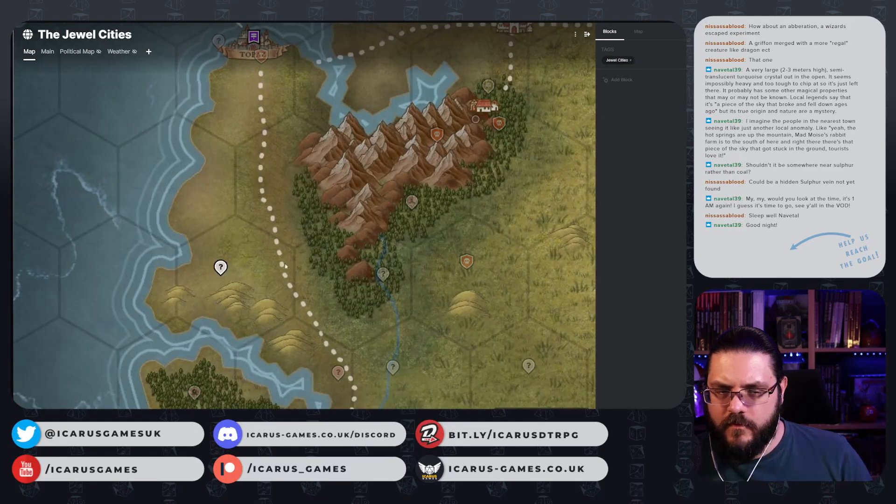
- Hide the Deathly Beauty pin and paste the encounter text into its Description
{"action": "right_click", "coordinate": [223, 266]}
{"action": "left_click", "coordinate": [281, 318]}
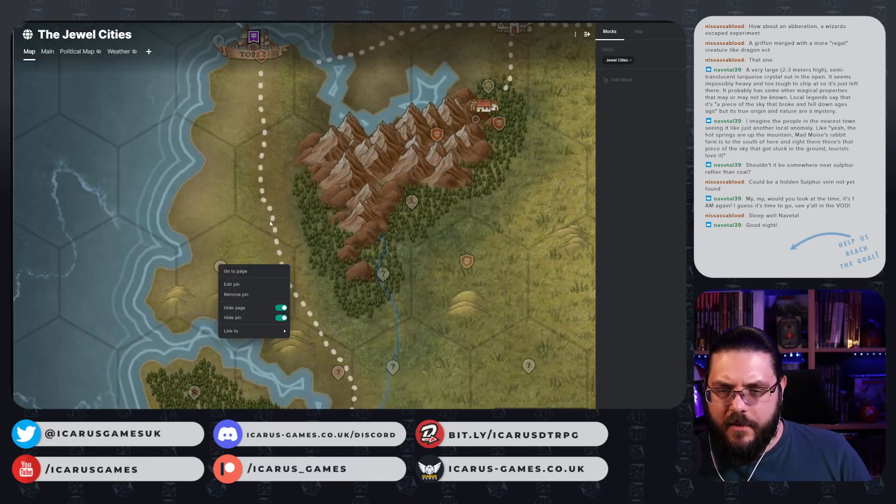
{"action": "left_click", "coordinate": [225, 266]}
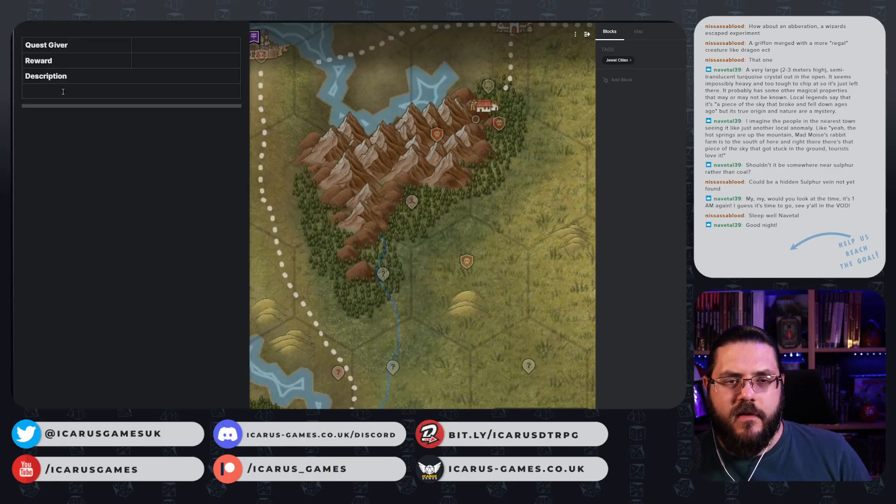
{"action": "left_click", "coordinate": [63, 91]}
{"action": "key", "text": "ctrl+v"}
{"action": "left_click", "coordinate": [329, 202]}
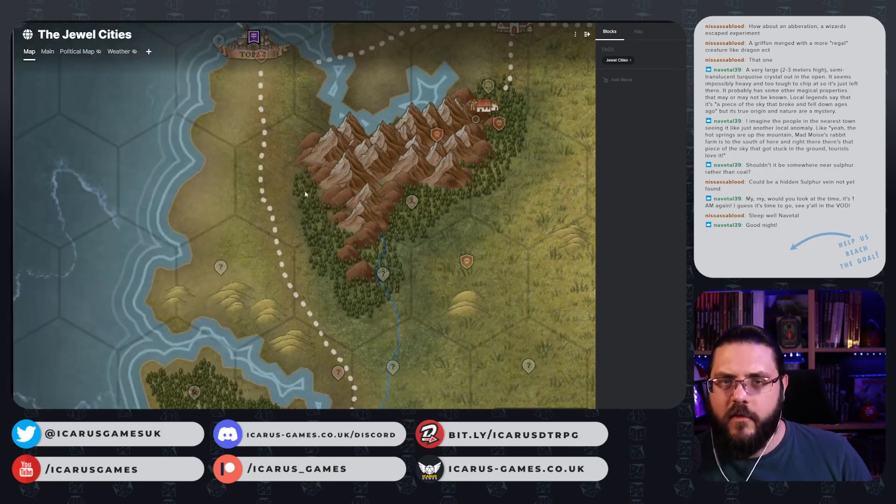
{"action": "key", "text": "alt+Tab"}
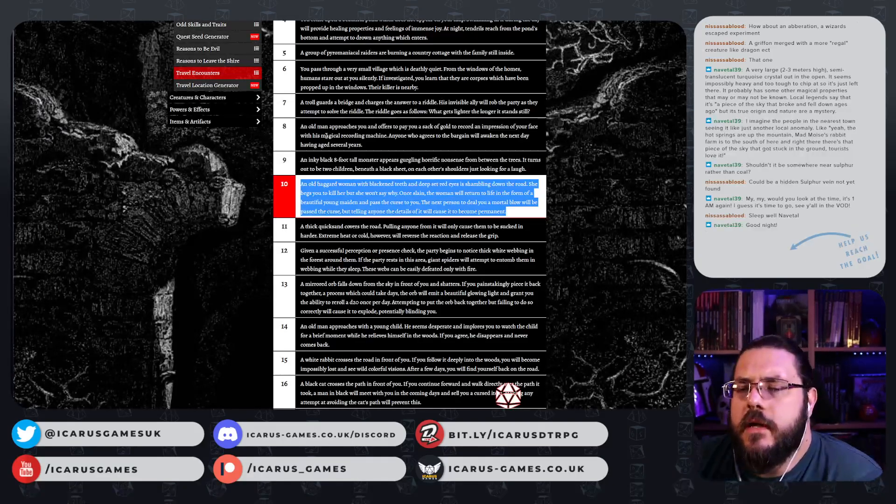
- Mark encounter 12, the giant spiders' webbing, and scroll down to encounters 17–20
{"action": "left_click", "coordinate": [413, 249]}
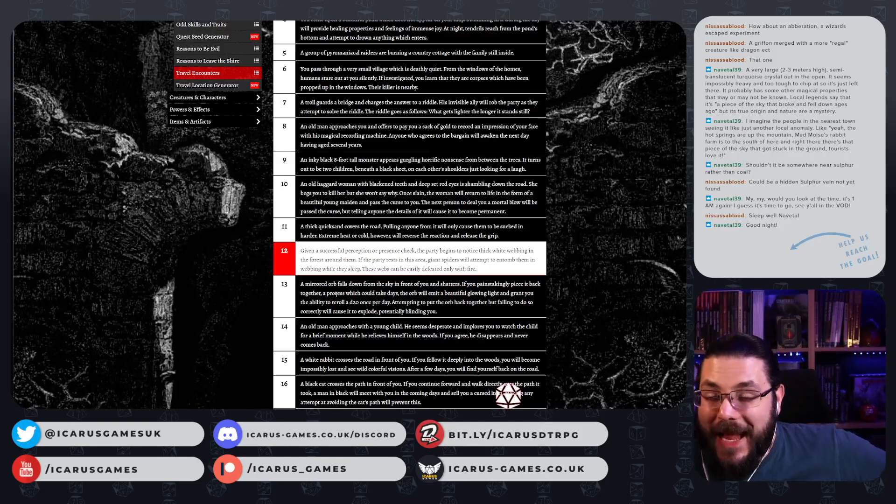
{"action": "scroll", "coordinate": [427, 334], "scroll_direction": "down", "scroll_amount": 4}
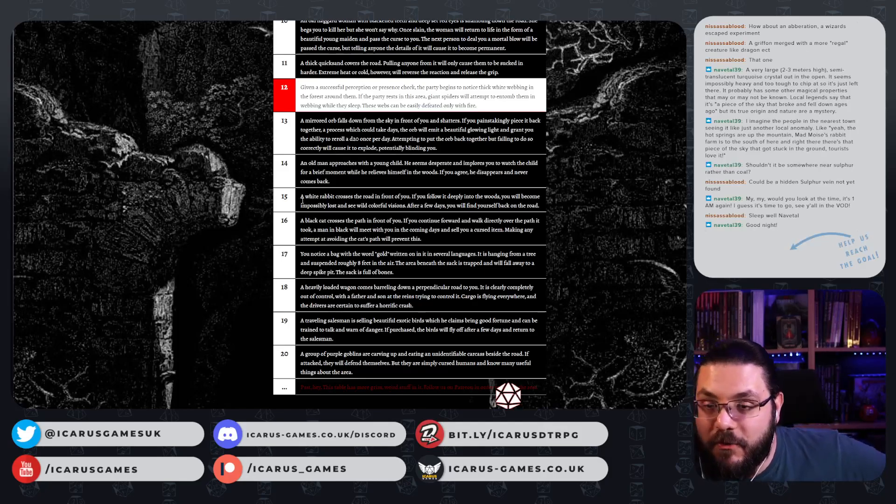
- Select the full description of encounter 17, the trapped sack marked 'gold' over a spiked pit
{"action": "left_click_drag", "start_coordinate": [301, 199], "coordinate": [382, 200]}
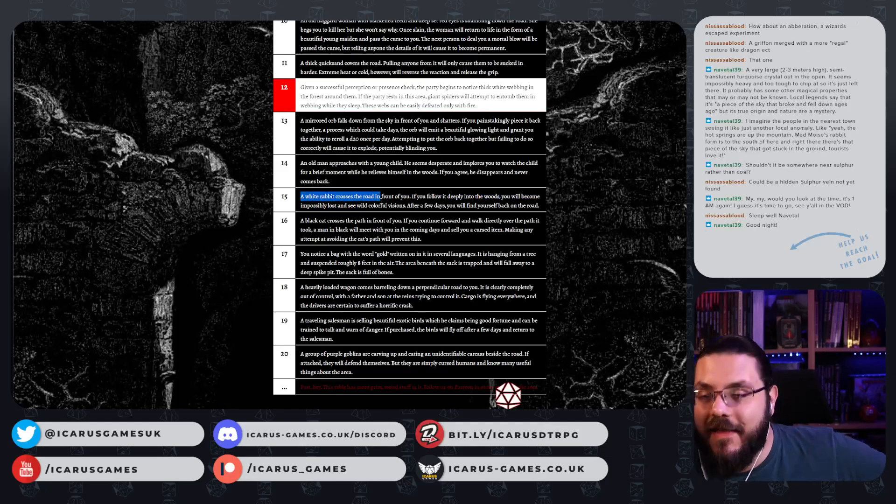
{"action": "left_click", "coordinate": [386, 202]}
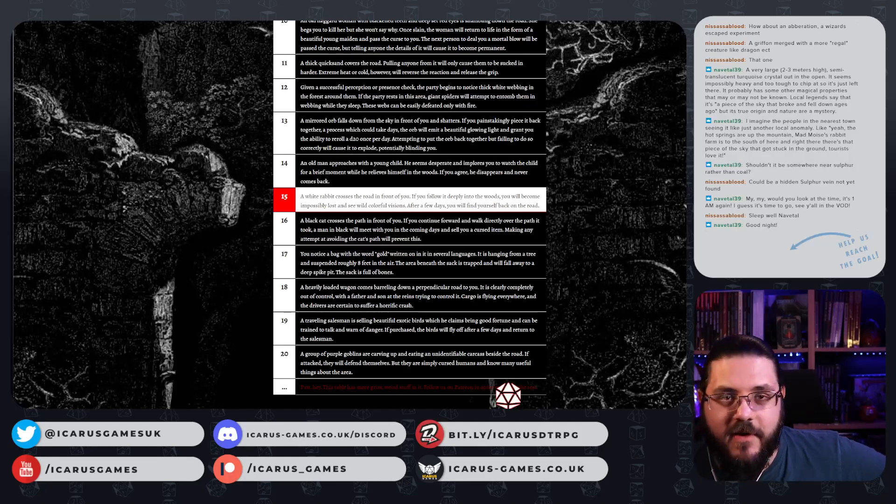
{"action": "key", "text": "alt+Tab"}
{"action": "left_click_drag", "start_coordinate": [272, 164], "coordinate": [293, 209]}
{"action": "key", "text": "alt+Tab"}
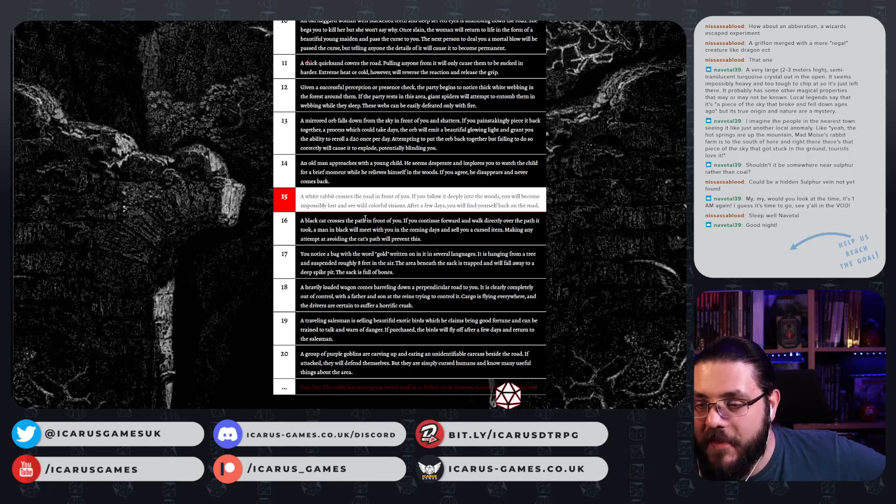
{"action": "left_click_drag", "start_coordinate": [398, 275], "coordinate": [301, 254]}
{"action": "key", "text": "ctrl+c"}
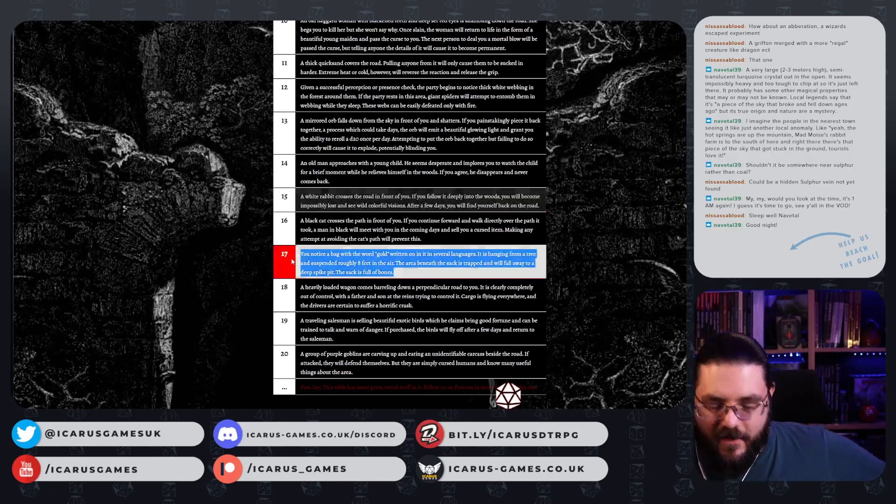
- Create a hidden Point of Interest page and pin 'Sack o' Bones' west of the mountains and open it
{"action": "key", "text": "alt+Tab"}
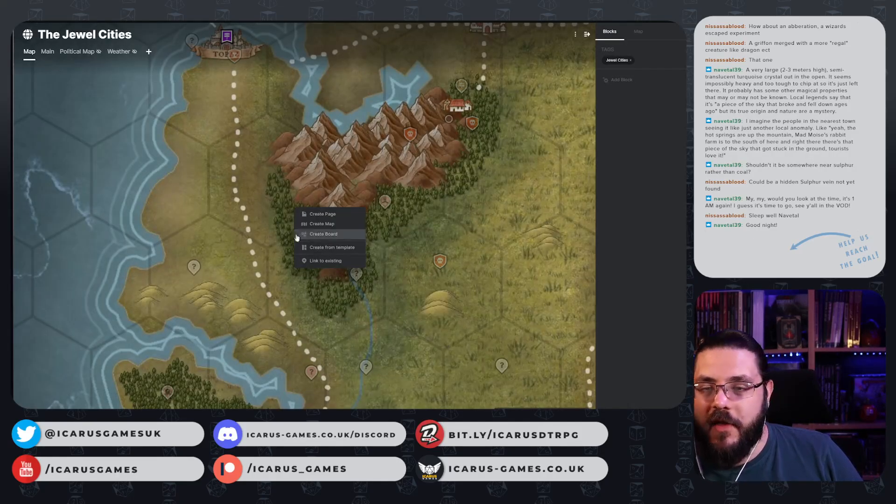
{"action": "left_click", "coordinate": [248, 185]}
{"action": "right_click", "coordinate": [261, 185]}
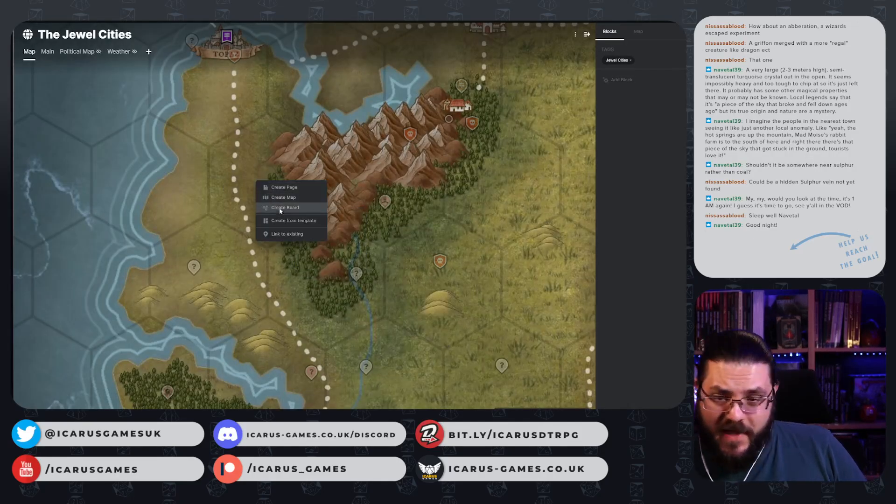
{"action": "left_click", "coordinate": [266, 233]}
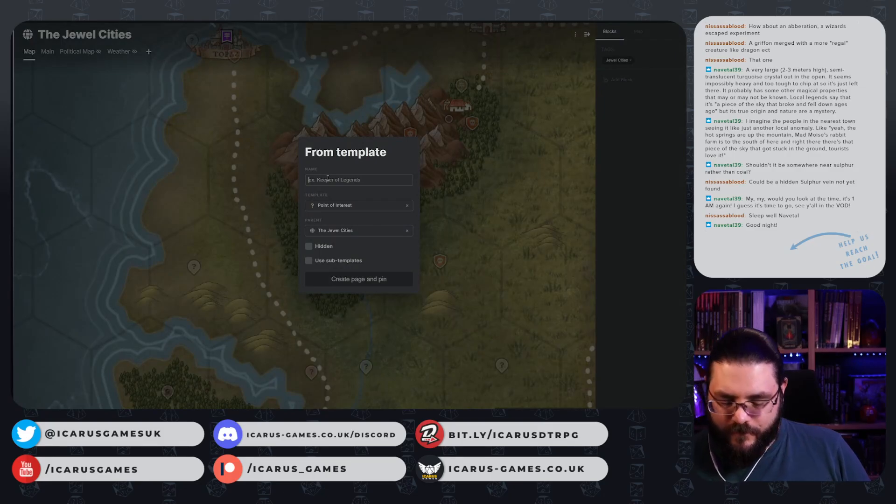
{"action": "type", "text": "Sa"}
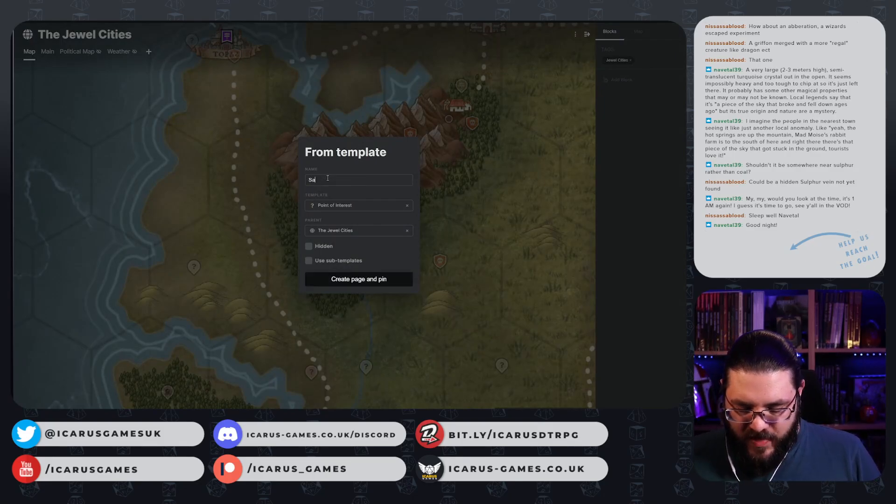
{"action": "type", "text": "ck o' Bones"}
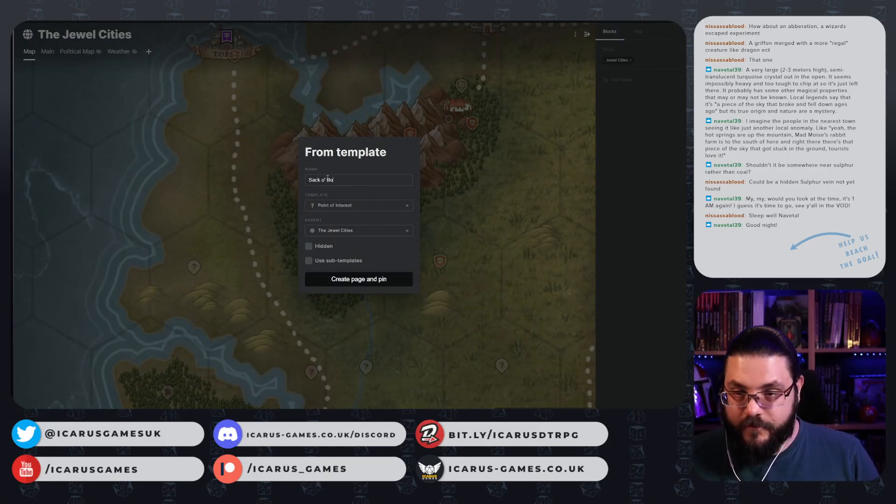
{"action": "left_click", "coordinate": [370, 279]}
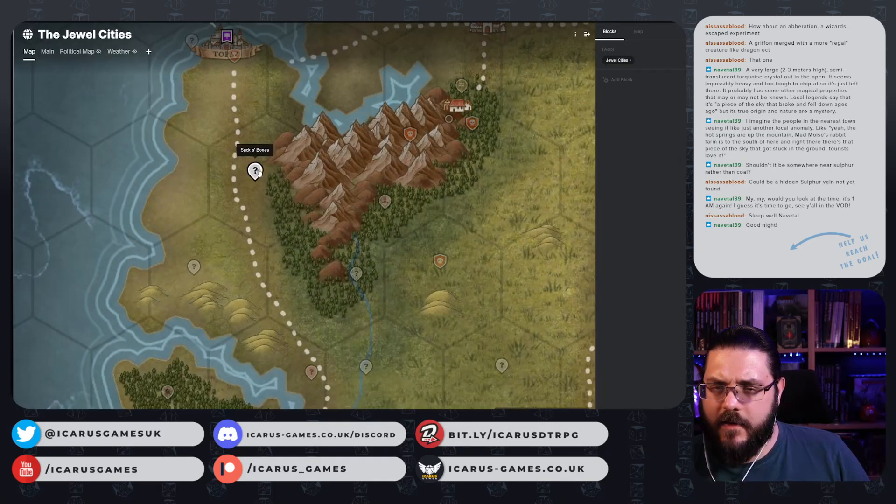
{"action": "right_click", "coordinate": [254, 171]}
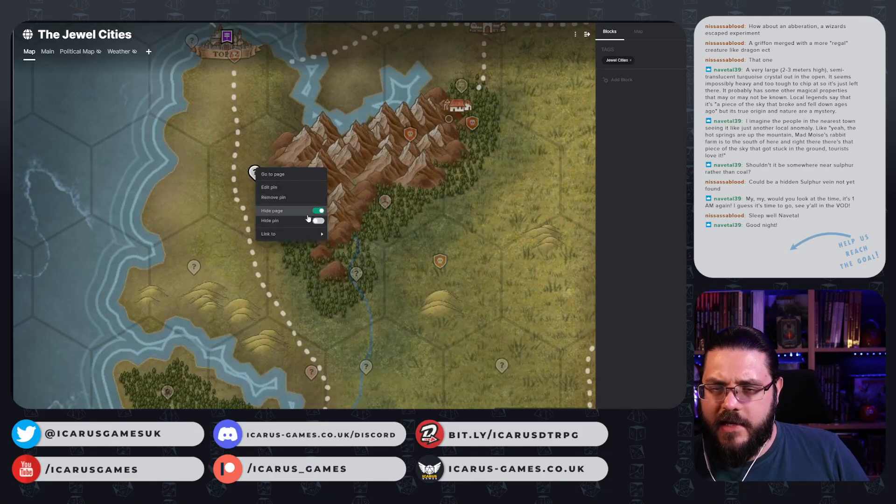
{"action": "left_click", "coordinate": [273, 174]}
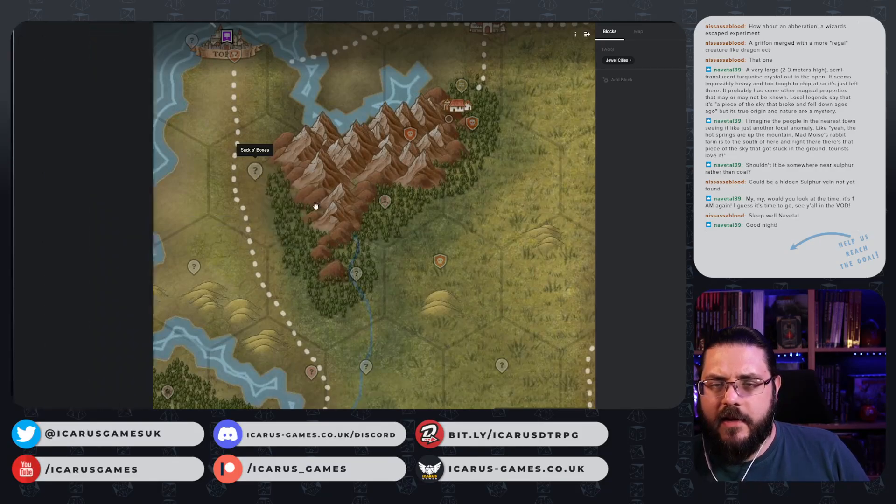
- Paste the trapped gold-sack encounter into Sack o' Bones' Description and add 'A bandit group's latest scheme.'
{"action": "key", "text": "ctrl+v"}
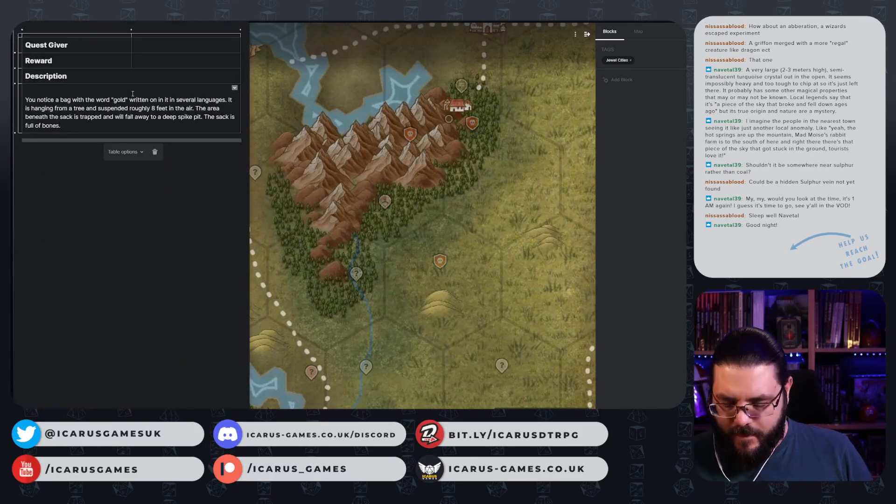
{"action": "key", "text": "BackSpace"}
{"action": "type", "text": "A"}
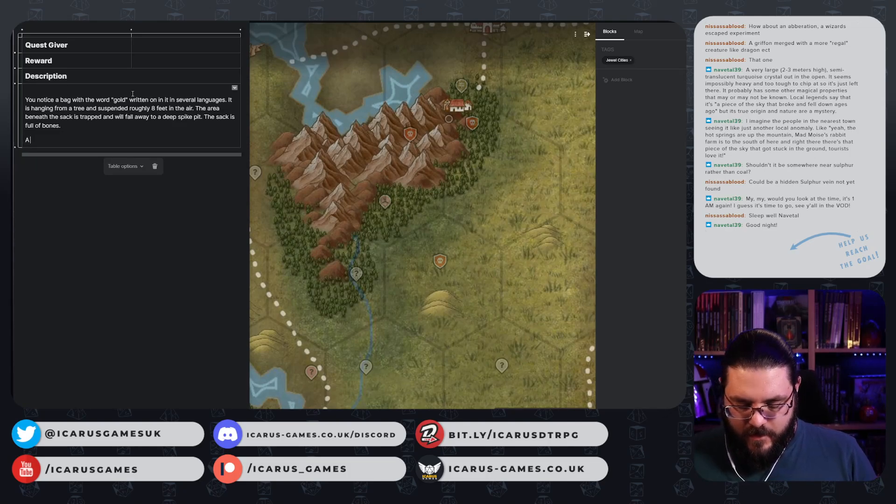
{"action": "type", "text": " bandit"}
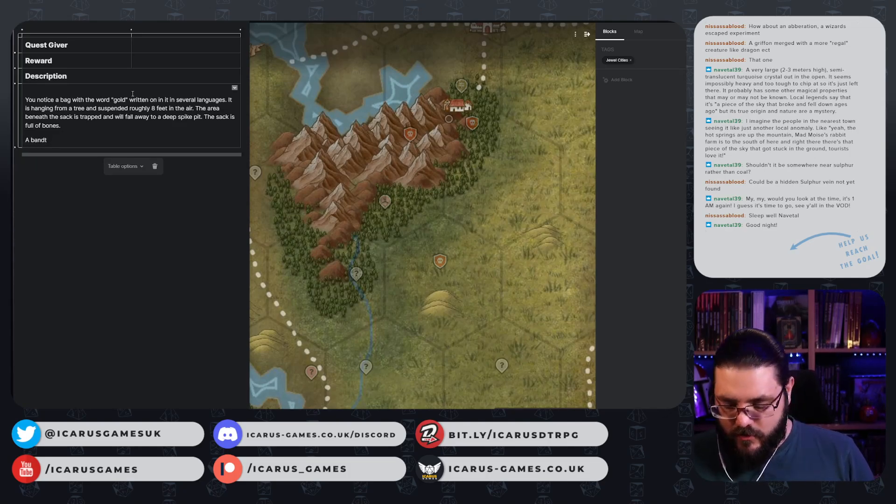
{"action": "type", "text": " group"}
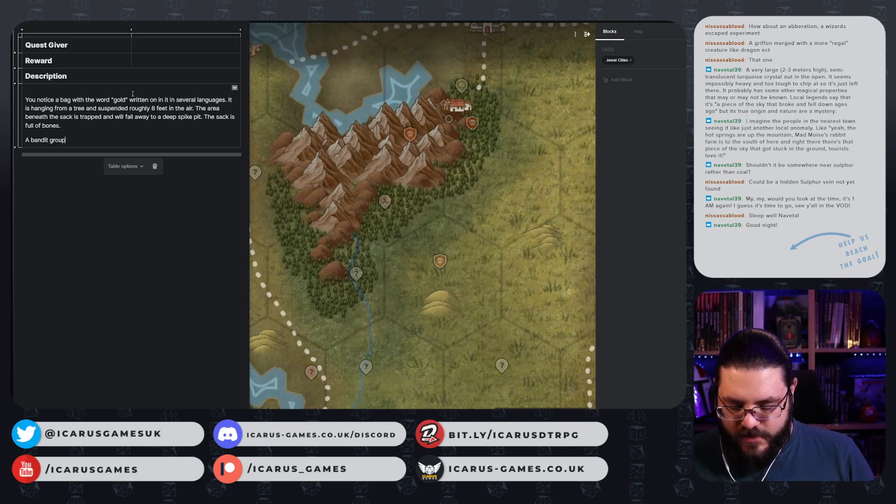
{"action": "type", "text": "'s latest sc"}
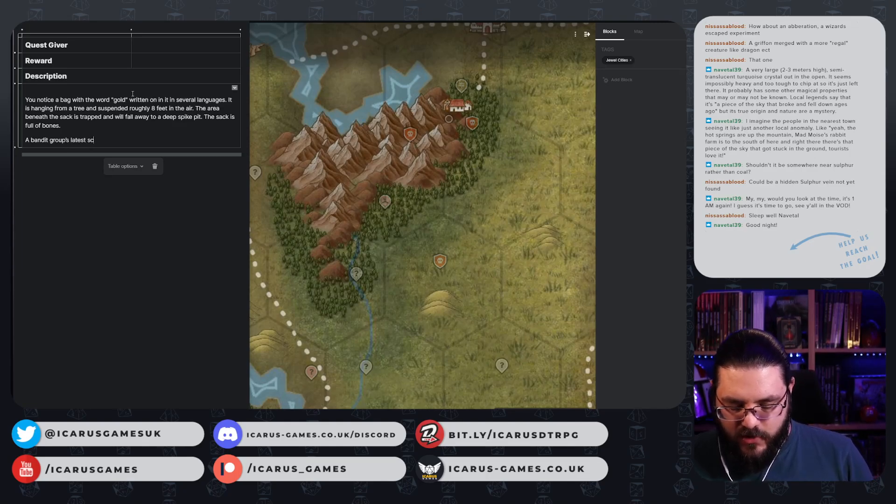
{"action": "type", "text": "heme."}
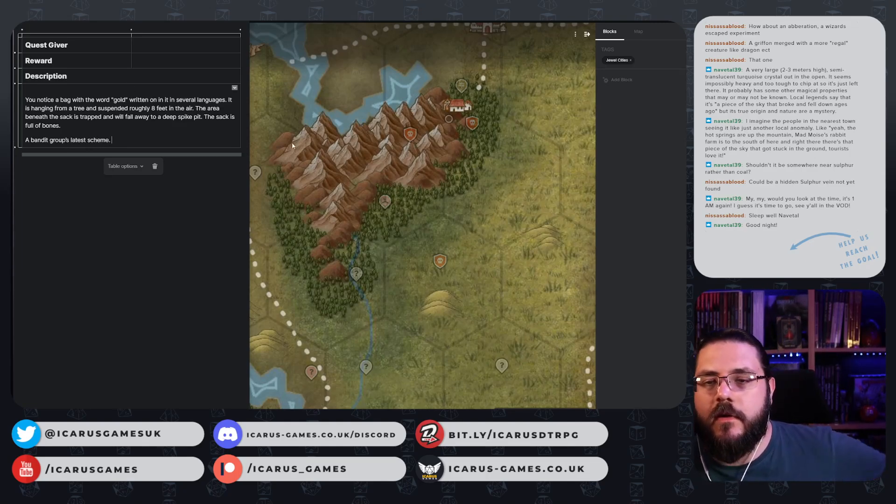
{"action": "left_click", "coordinate": [307, 147]}
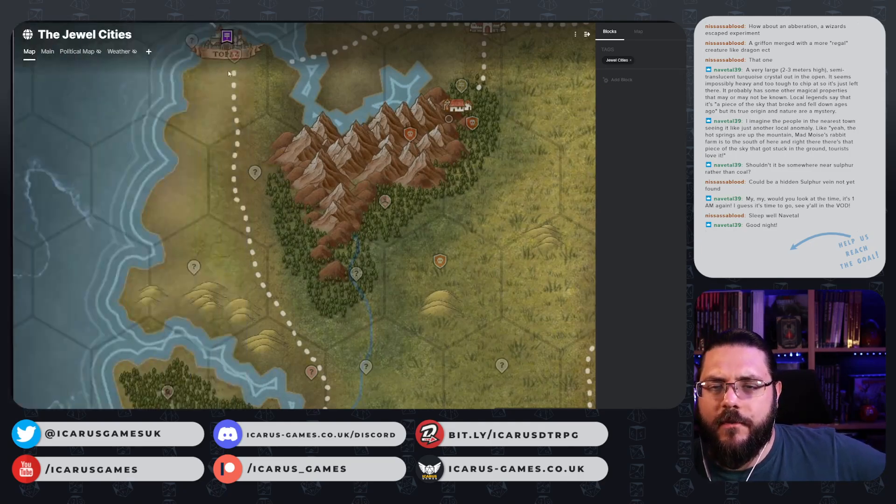
- Back on The Jewel Cities map, zoom out and pan to the crossroads south of the lake
{"action": "key", "text": "ctrl+Tab"}
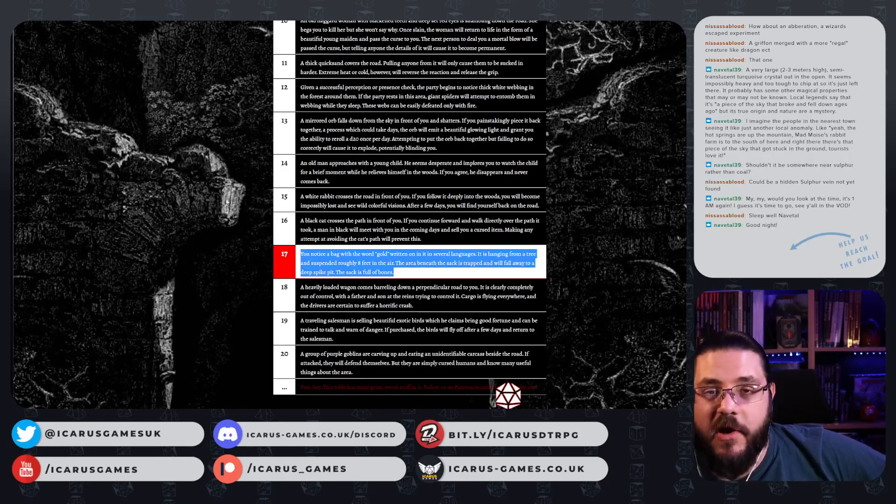
{"action": "key", "text": "ctrl+Tab"}
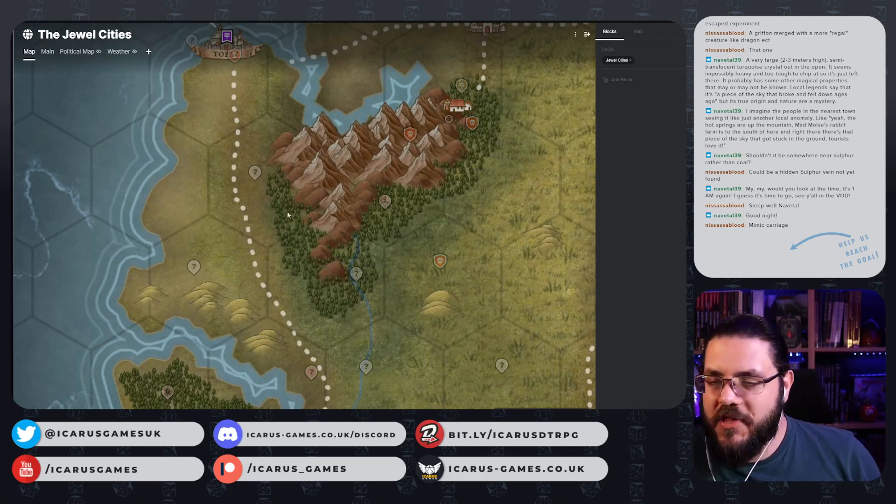
{"action": "left_click_drag", "start_coordinate": [218, 148], "coordinate": [158, 131]}
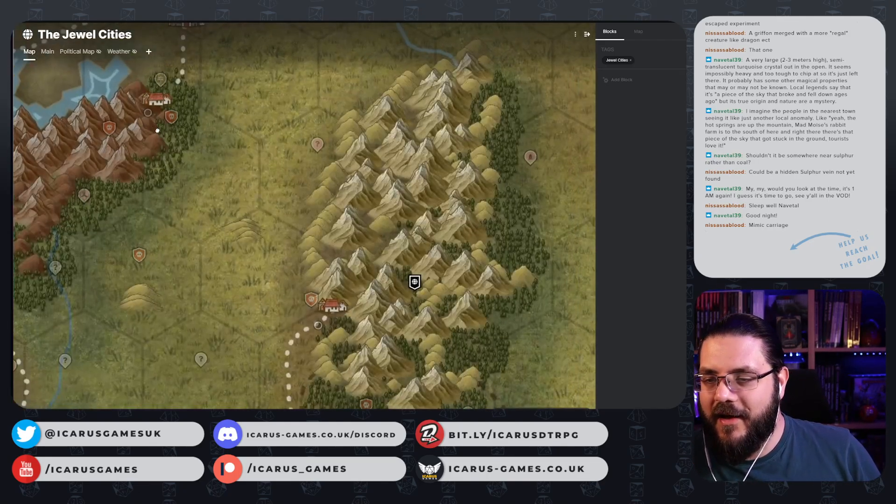
{"action": "right_click", "coordinate": [314, 190]}
{"action": "left_click", "coordinate": [307, 192]}
{"action": "scroll", "coordinate": [307, 193], "scroll_direction": "down", "scroll_amount": 3}
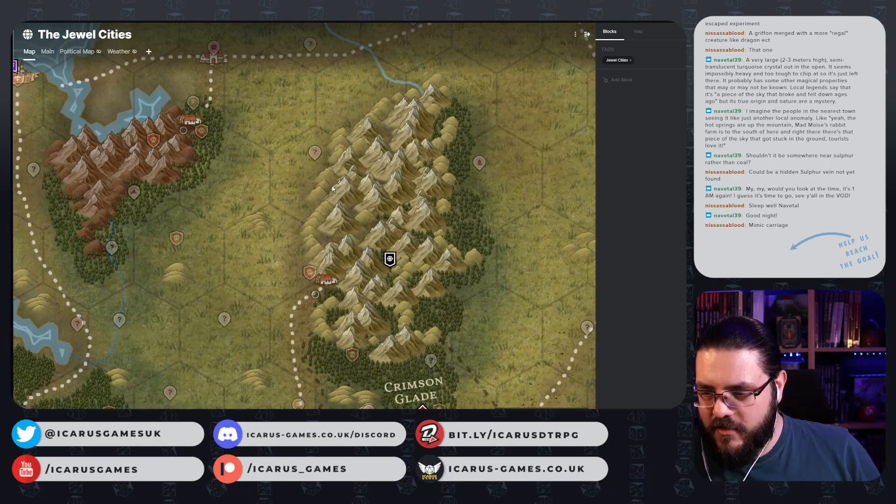
{"action": "left_click_drag", "start_coordinate": [332, 189], "coordinate": [85, 69]}
{"action": "left_click_drag", "start_coordinate": [288, 155], "coordinate": [349, 503]}
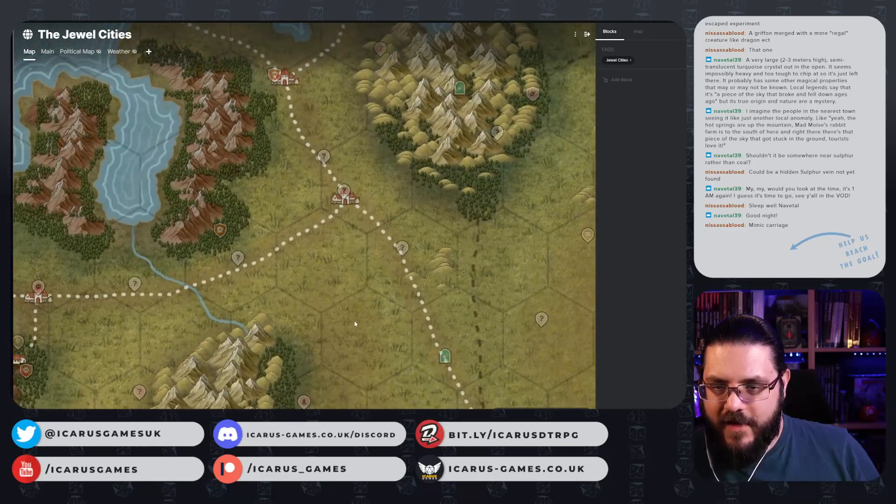
- Create a hidden Point of Interest page and pin named Relentless Salesman at the crossroads
{"action": "right_click", "coordinate": [309, 232]}
{"action": "left_click", "coordinate": [287, 249]}
{"action": "right_click", "coordinate": [311, 230]}
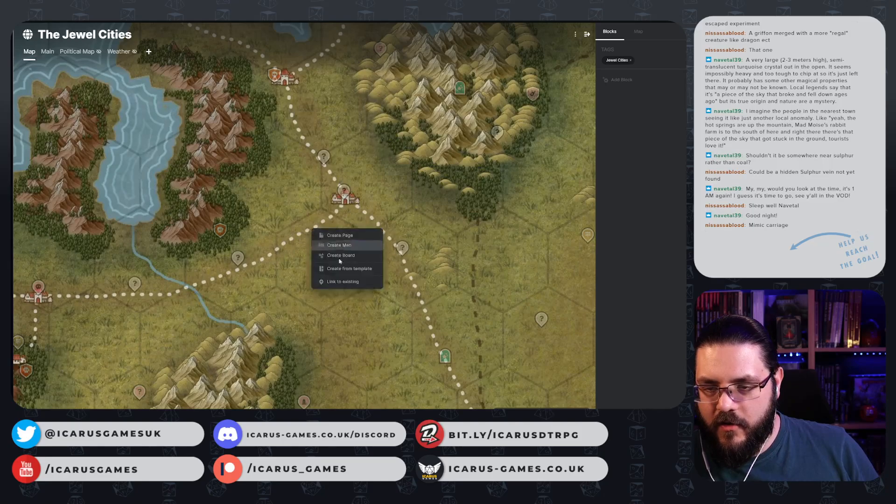
{"action": "left_click", "coordinate": [356, 272]}
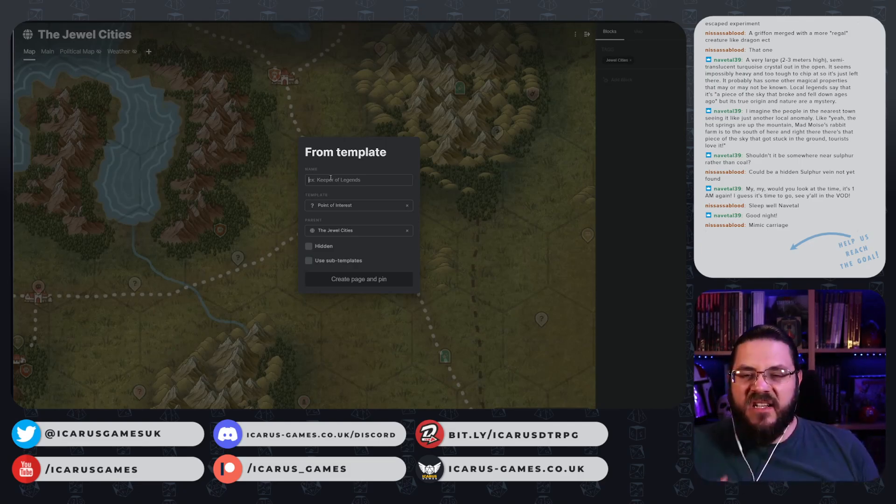
{"action": "type", "text": "Relent"}
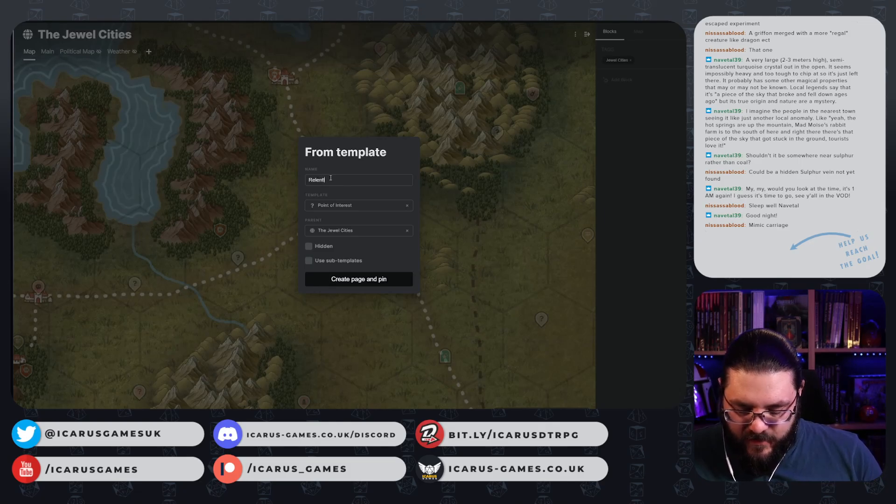
{"action": "type", "text": "less Sales"}
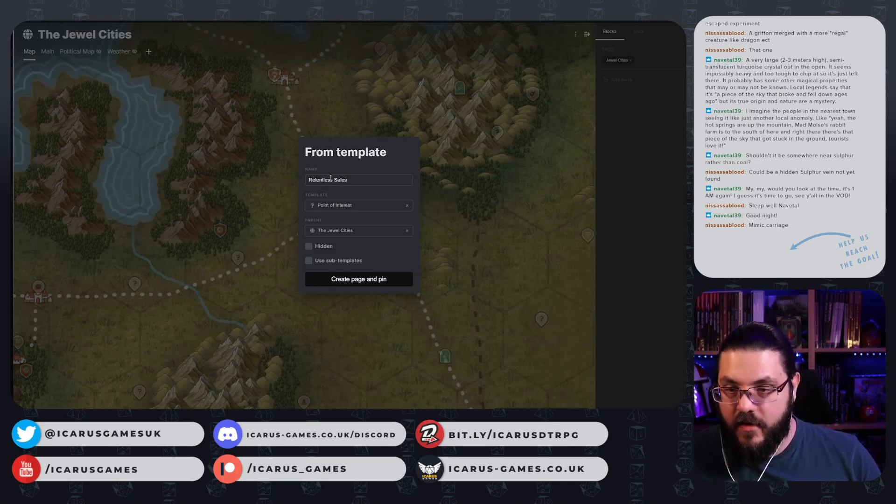
{"action": "type", "text": "man"}
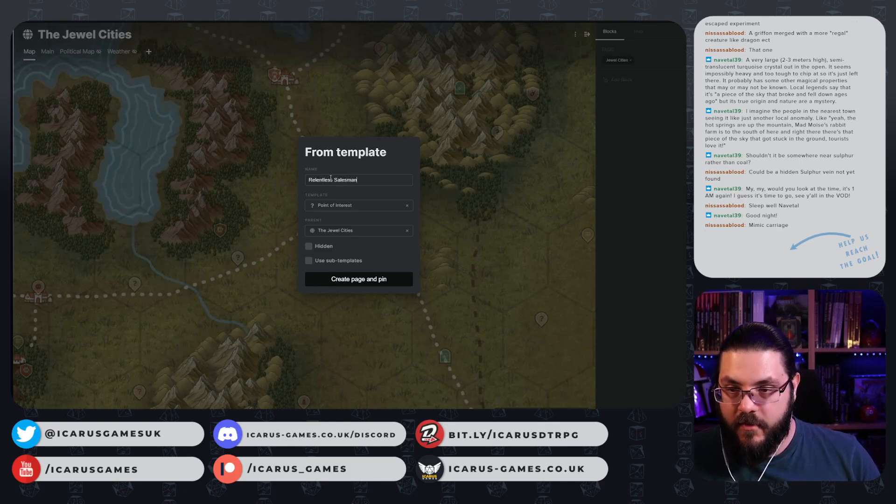
{"action": "left_click", "coordinate": [308, 247]}
{"action": "left_click", "coordinate": [360, 279]}
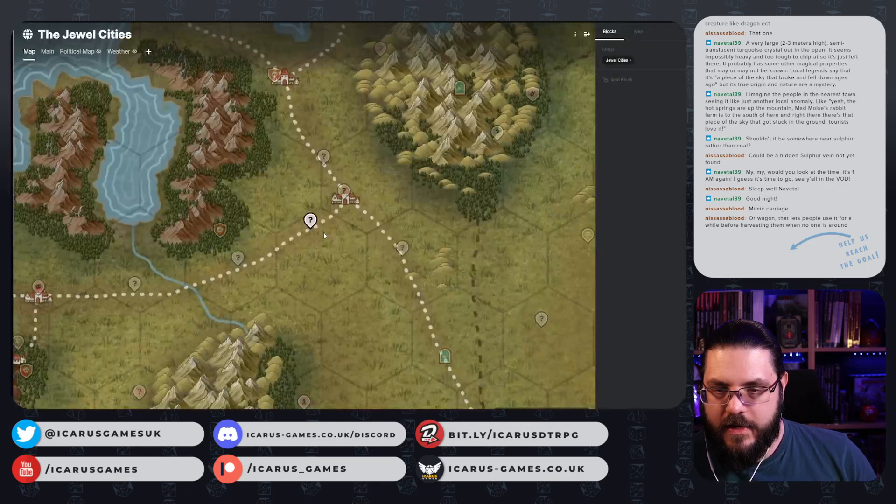
{"action": "right_click", "coordinate": [310, 219]}
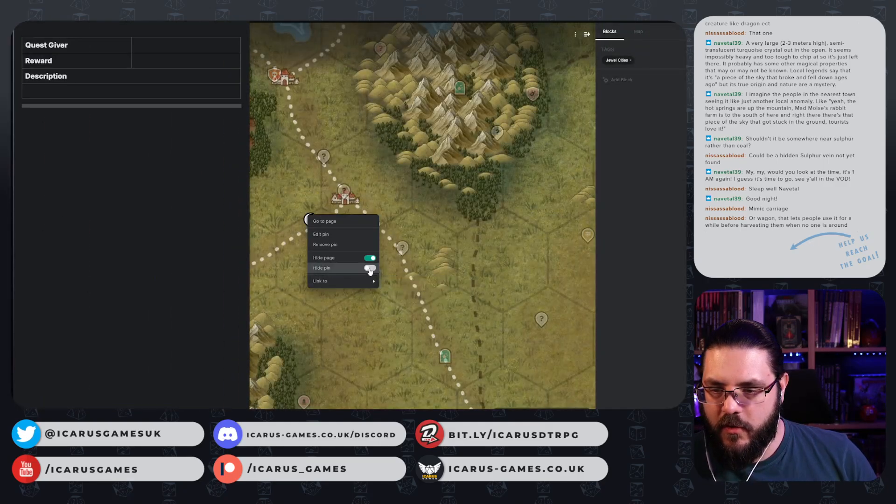
- Describe Relentless Salesman as a pushy protection-charm seller who won't take no for an answer
{"action": "left_click", "coordinate": [108, 94]}
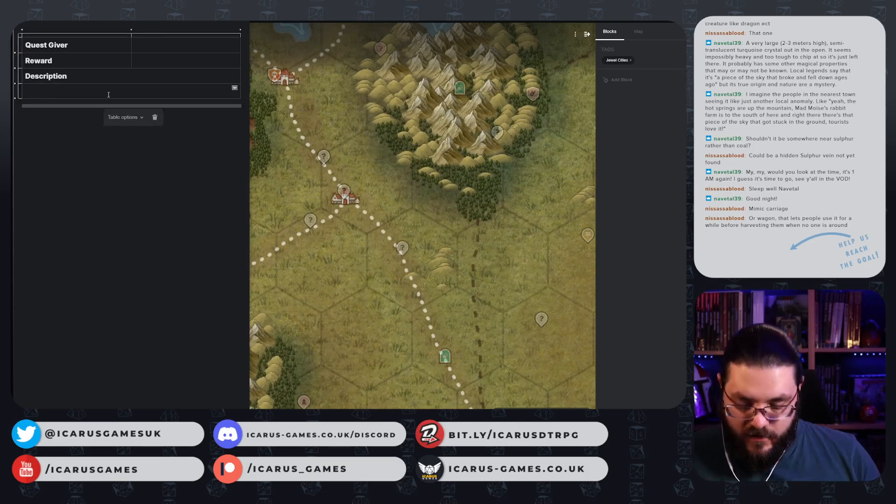
{"action": "type", "text": "Salesman"}
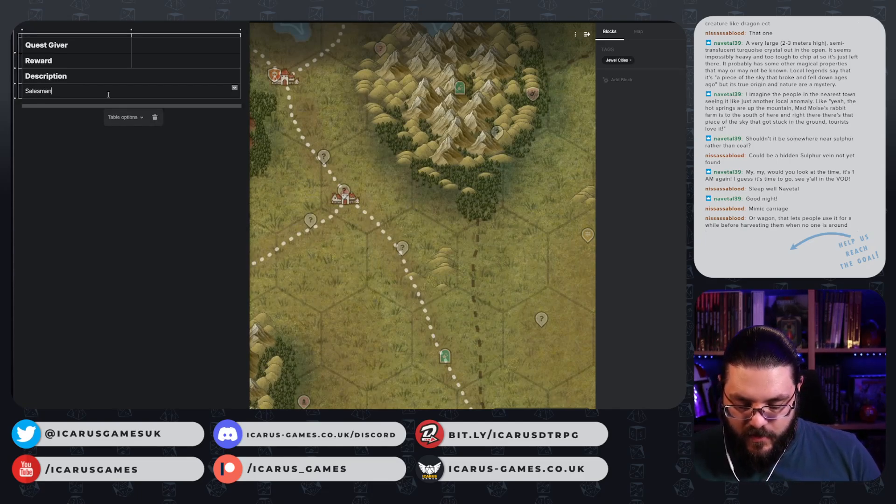
{"action": "type", "text": " selling prot"}
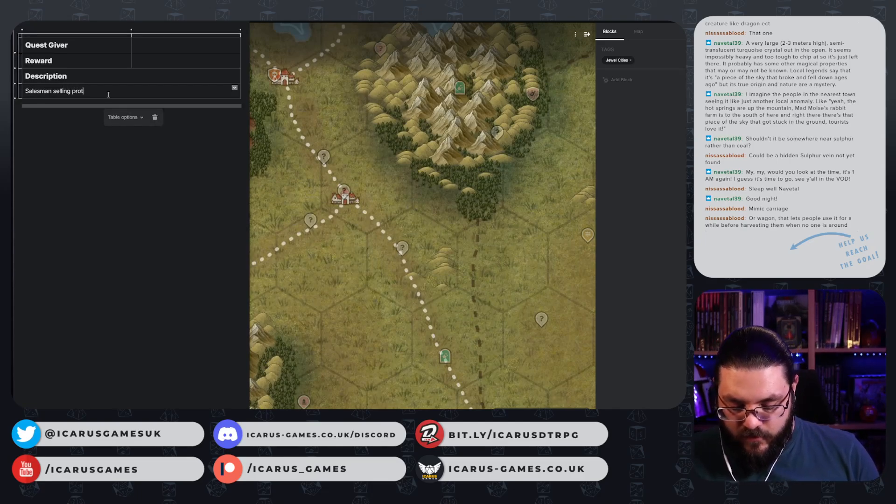
{"action": "type", "text": "ection chamr"}
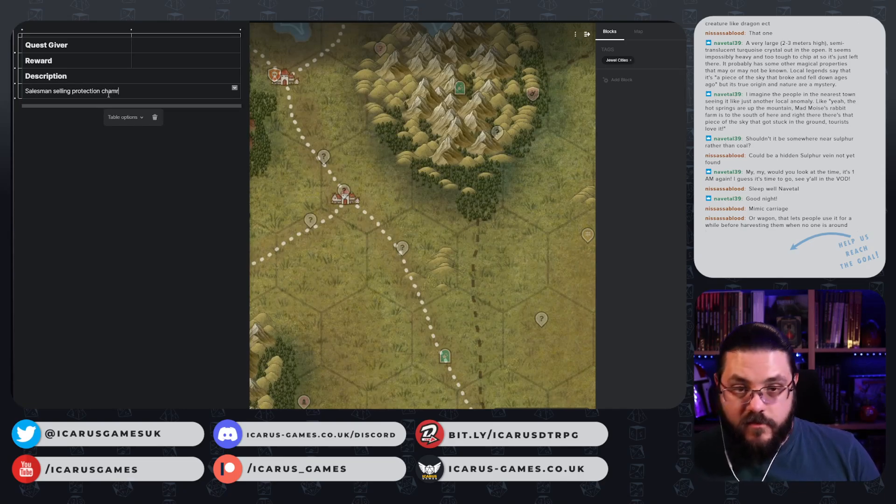
{"action": "key", "text": "BackSpace"}
{"action": "key", "text": "BackSpace"}
{"action": "type", "text": "rms"}
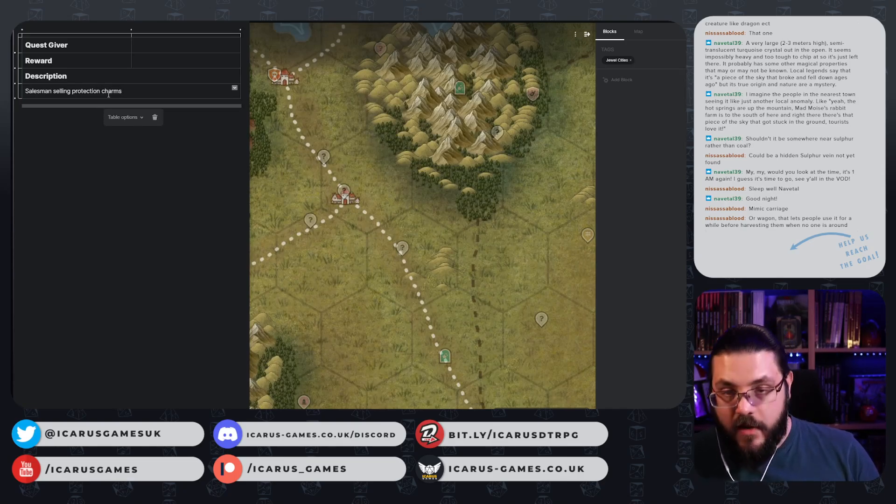
{"action": "type", "text": ", who won"}
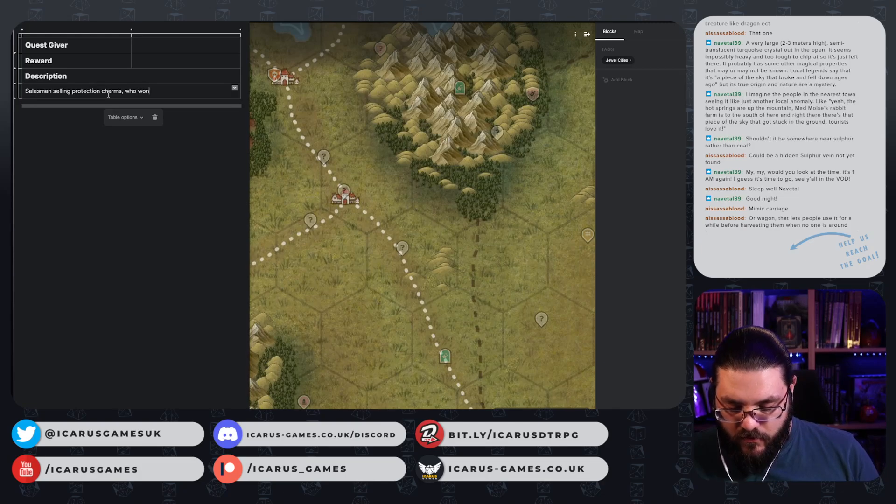
{"action": "type", "text": "'t take no"}
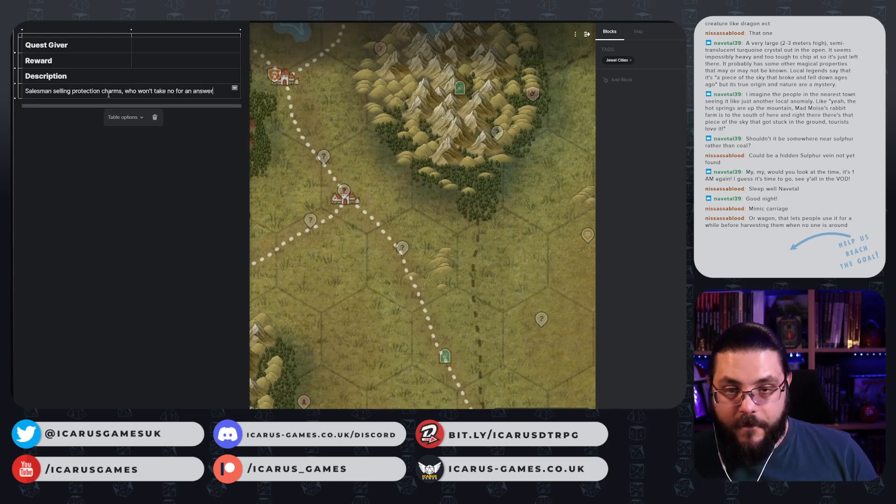
{"action": "type", "text": "for an answer, and kee"}
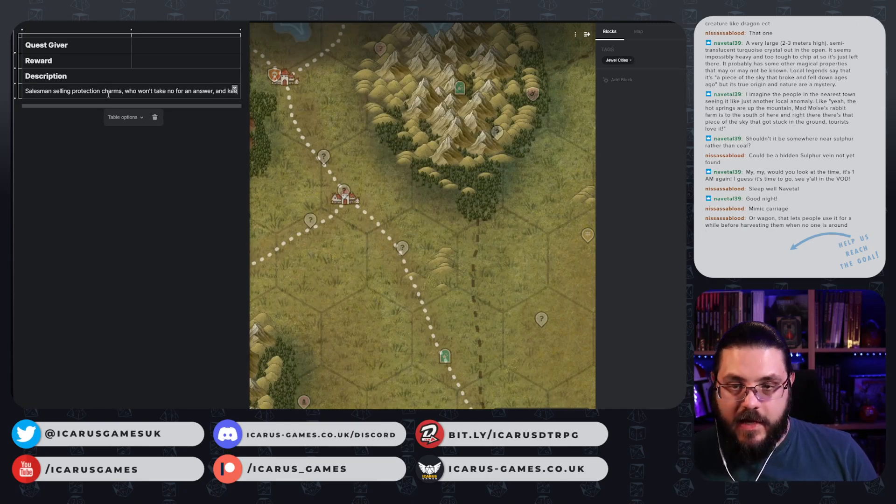
{"action": "type", "text": "ps breaking."}
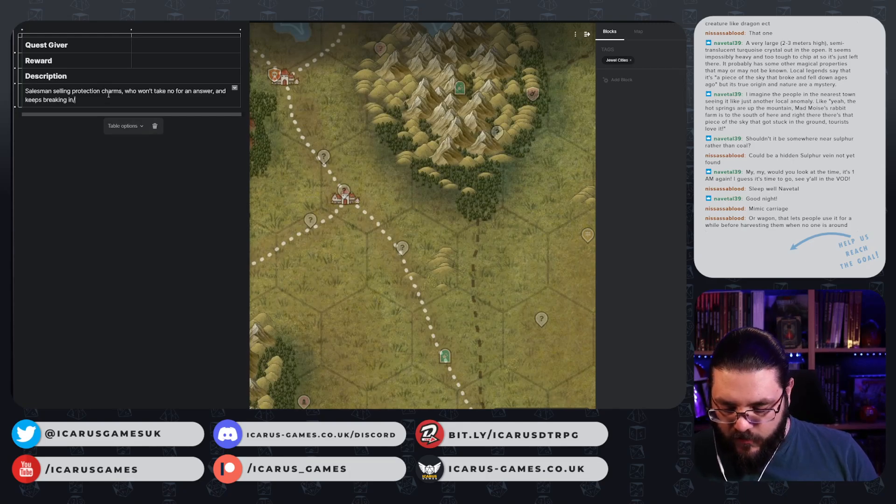
{"action": "type", "text": "in/sneaking up"}
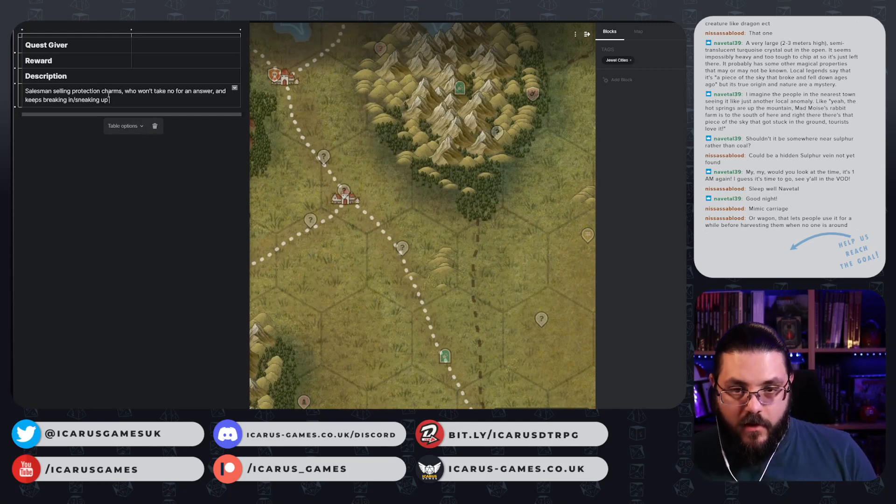
{"action": "type", "text": " on the pa"}
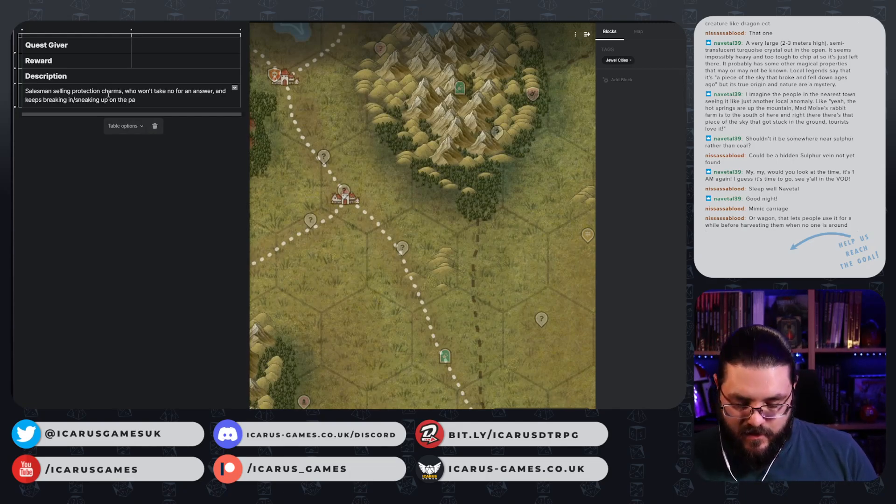
{"action": "type", "text": "rty, insistin"}
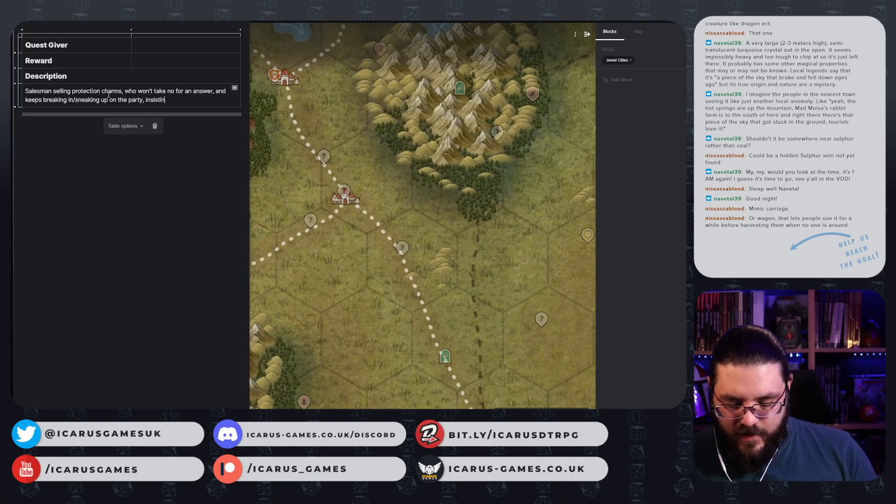
{"action": "type", "text": "g if th"}
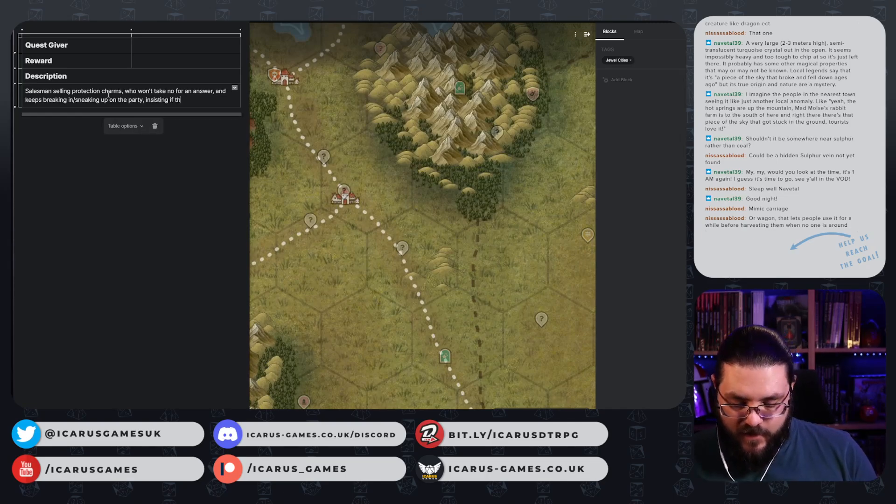
{"action": "type", "text": "ey bought his"}
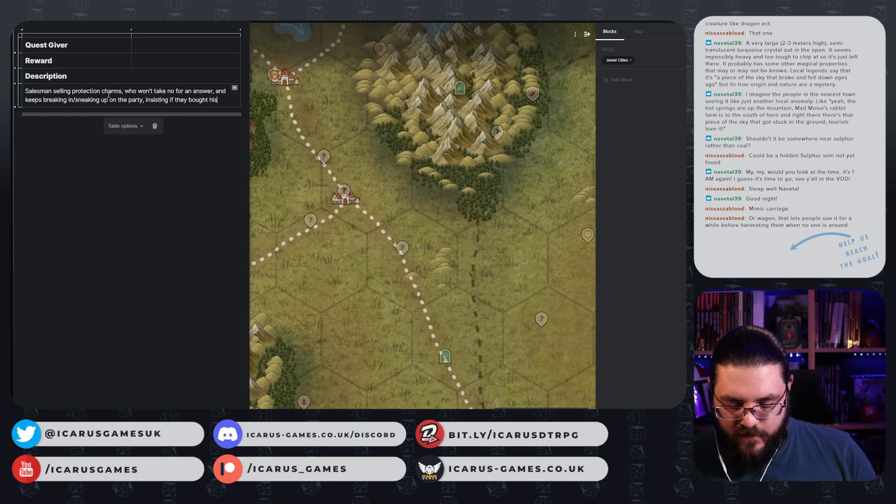
{"action": "type", "text": " wears, he w"}
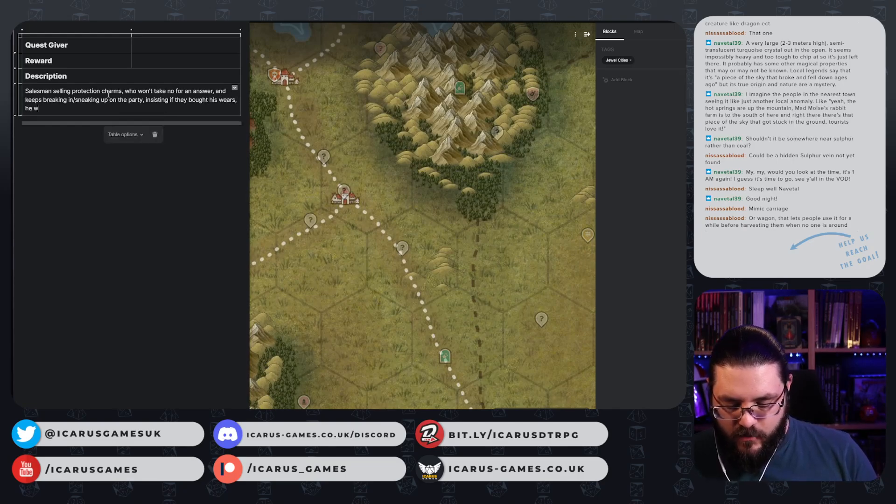
{"action": "type", "text": "ouldn't be ab"}
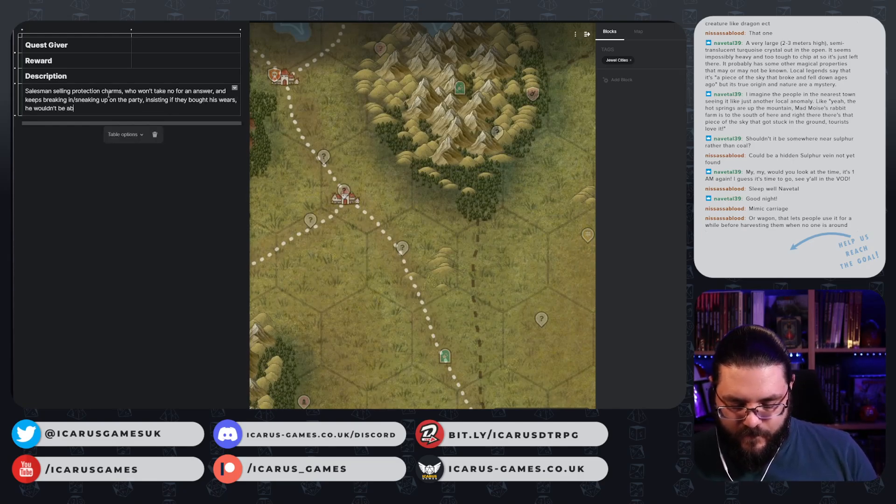
{"action": "type", "text": "le to."}
- Add the note 'Think oddballs episode' and close the page to reveal the map
{"action": "key", "text": "Return"}
{"action": "key", "text": "Return"}
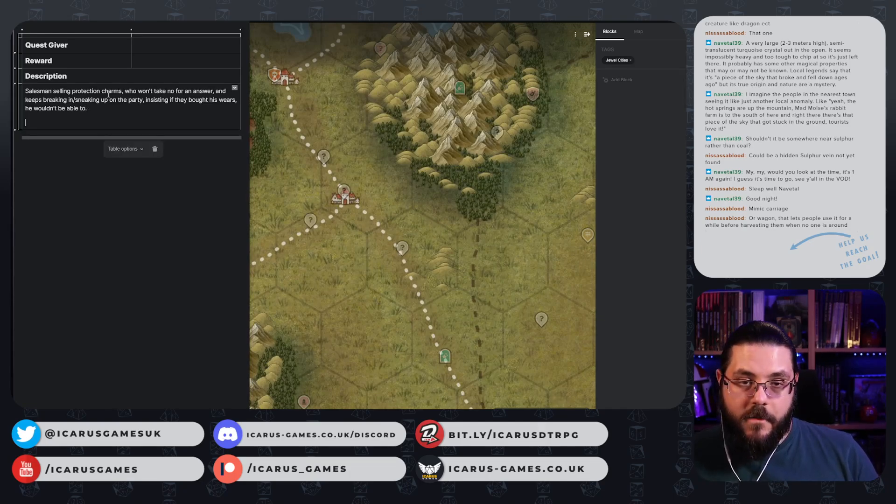
{"action": "key", "text": "BackSpace"}
{"action": "type", "text": "Think oddonesou"}
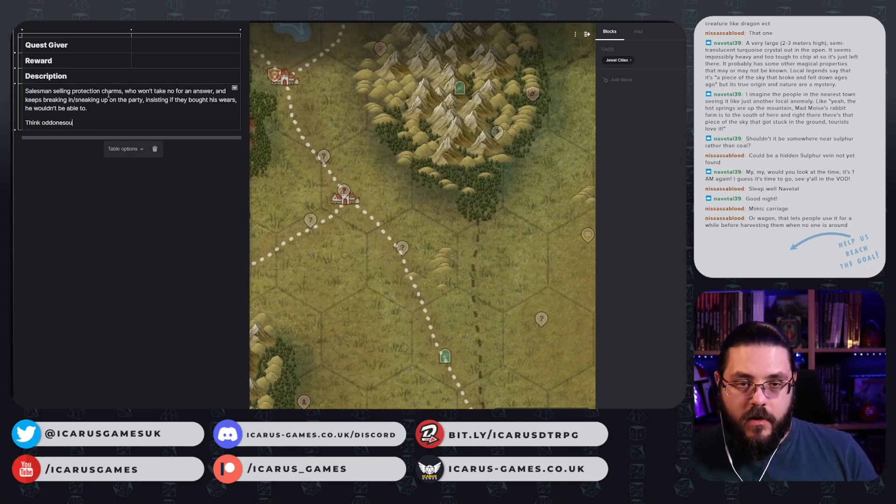
{"action": "key", "text": "BackSpace"}
{"action": "key", "text": "BackSpace"}
{"action": "key", "text": "BackSpace"}
{"action": "key", "text": "BackSpace"}
{"action": "key", "text": "BackSpace"}
{"action": "key", "text": "BackSpace"}
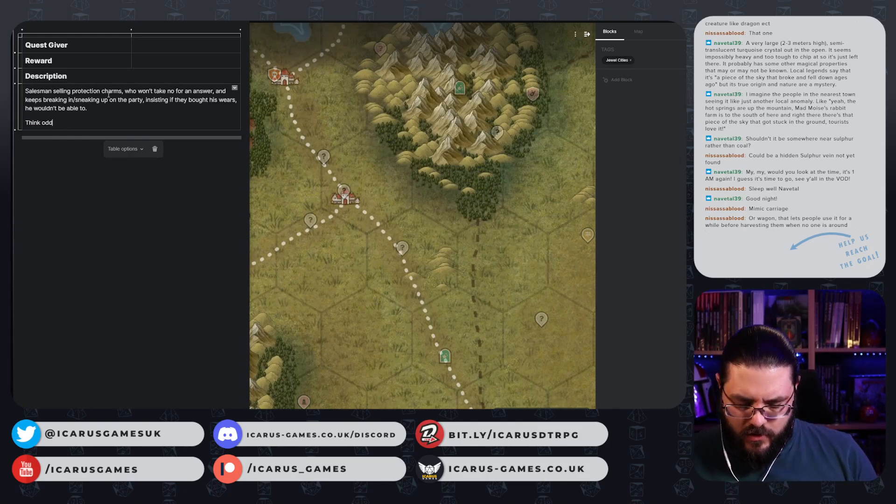
{"action": "type", "text": "dballs episode./"}
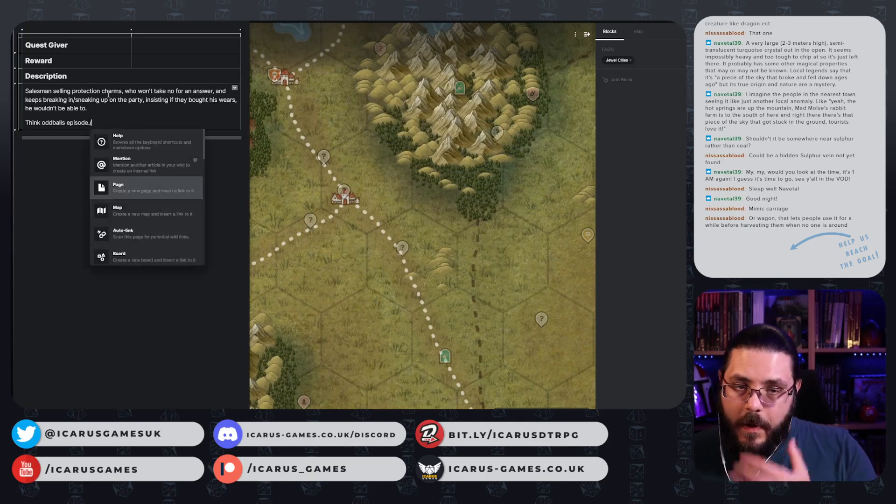
{"action": "key", "text": "Escape"}
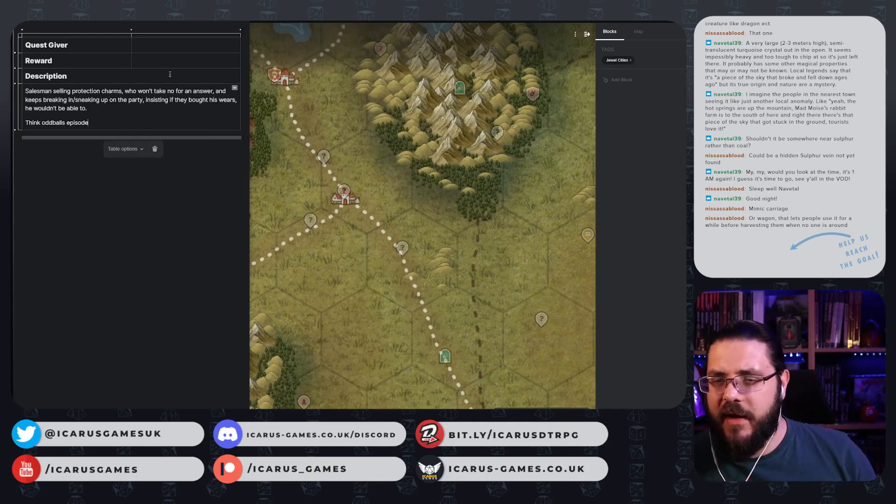
{"action": "left_click", "coordinate": [320, 288]}
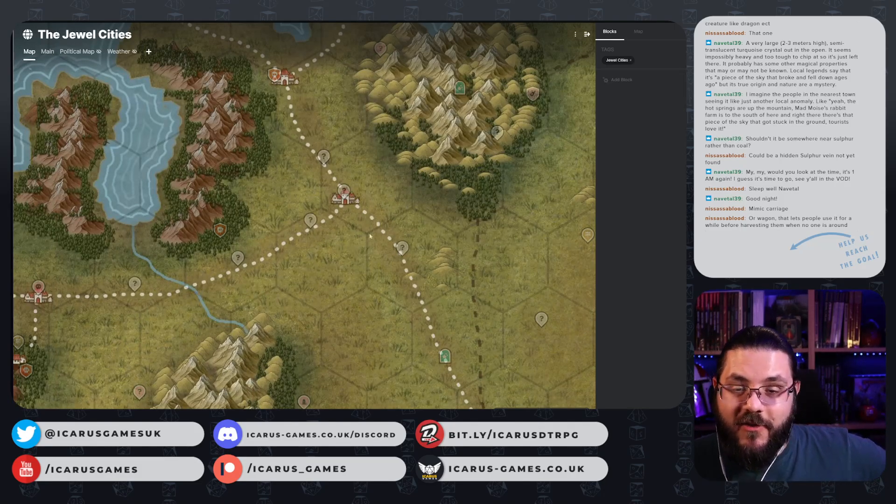
- Pan the map around Crimson Glade and the lake, then switch to the Glumdark encounters table
{"action": "left_click_drag", "start_coordinate": [203, 289], "coordinate": [408, 198]}
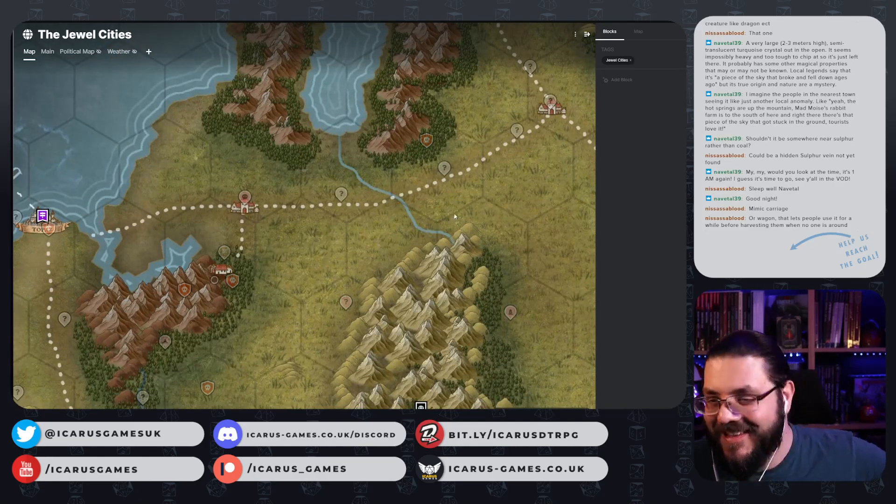
{"action": "left_click_drag", "start_coordinate": [272, 247], "coordinate": [346, 200]}
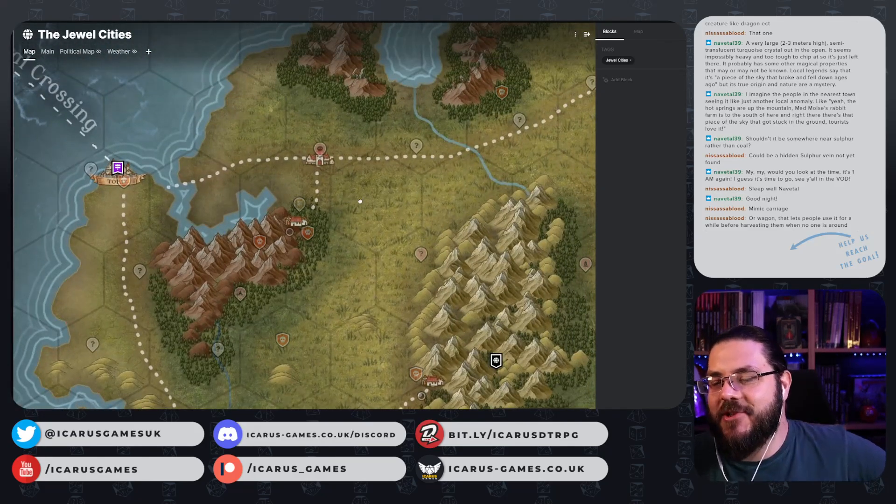
{"action": "left_click_drag", "start_coordinate": [303, 221], "coordinate": [301, 139]}
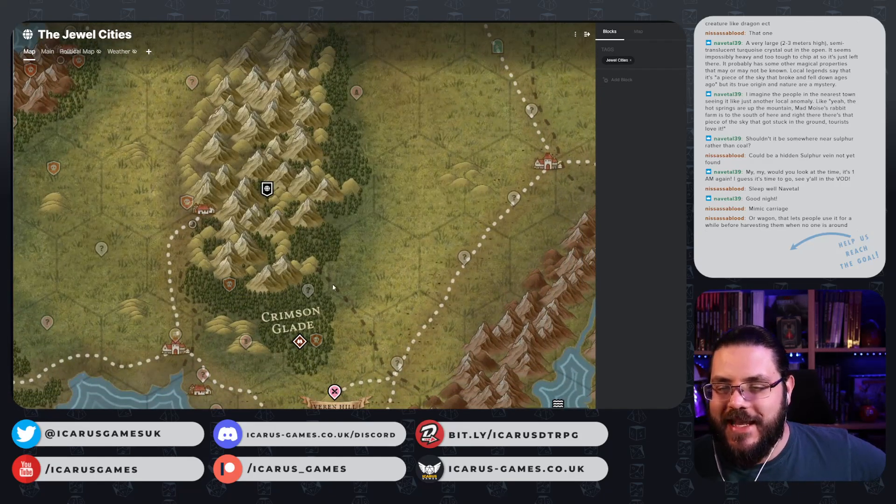
{"action": "left_click_drag", "start_coordinate": [256, 187], "coordinate": [228, 299]}
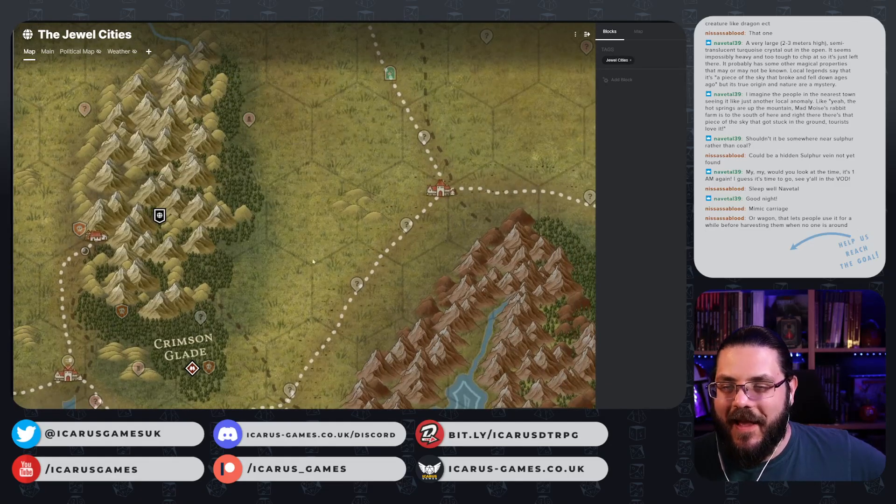
{"action": "left_click_drag", "start_coordinate": [323, 338], "coordinate": [307, 489]}
{"action": "left_click_drag", "start_coordinate": [311, 354], "coordinate": [326, 193]}
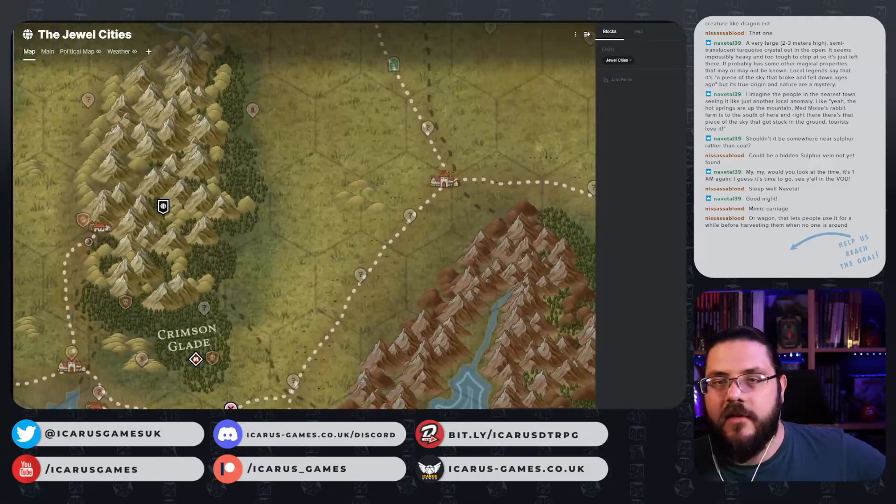
{"action": "key", "text": "ctrl+Tab"}
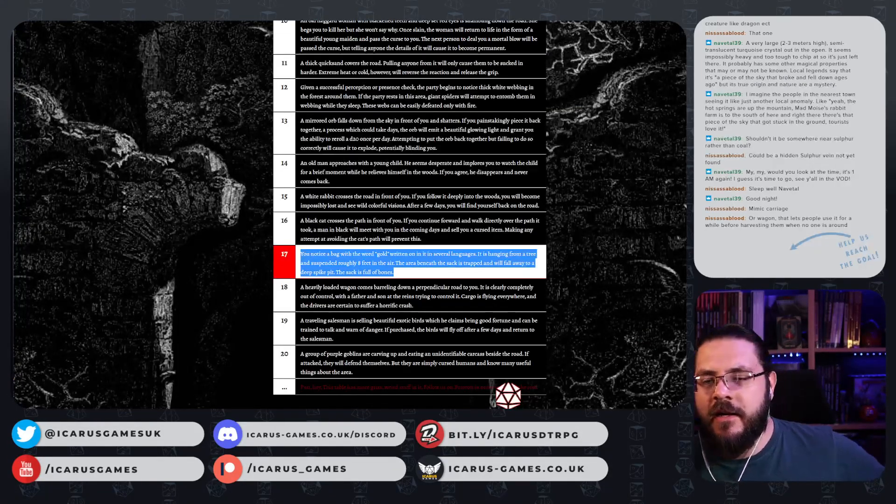
- Scroll to the top of Glumdark's Travel Encounters d20 table
{"action": "scroll", "coordinate": [228, 118], "scroll_direction": "up", "scroll_amount": 7}
{"action": "scroll", "coordinate": [228, 118], "scroll_direction": "up", "scroll_amount": 2}
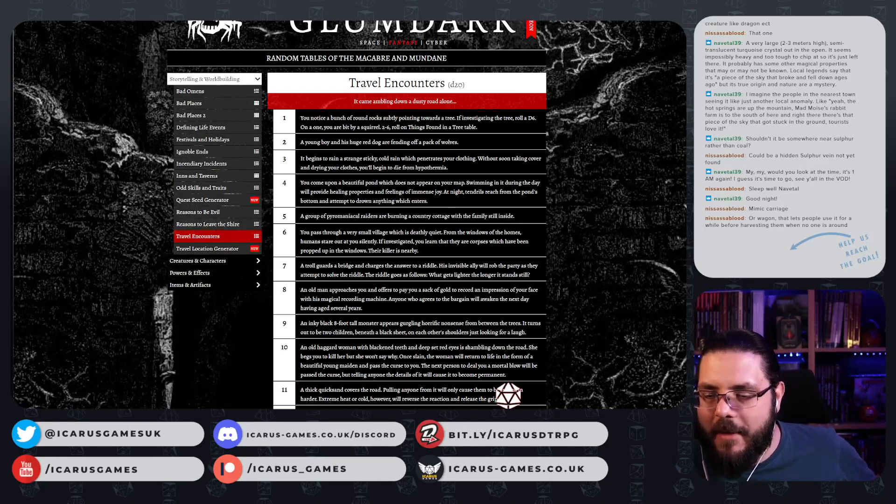
- Return to the Jewel Cities map and zoom out and back in to survey it
{"action": "key", "text": "ctrl+Tab"}
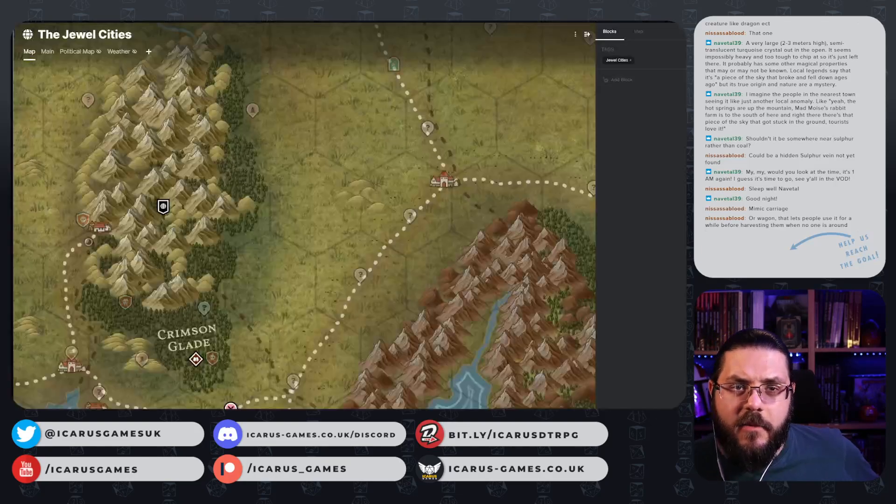
{"action": "scroll", "coordinate": [391, 256], "scroll_direction": "down", "scroll_amount": 5}
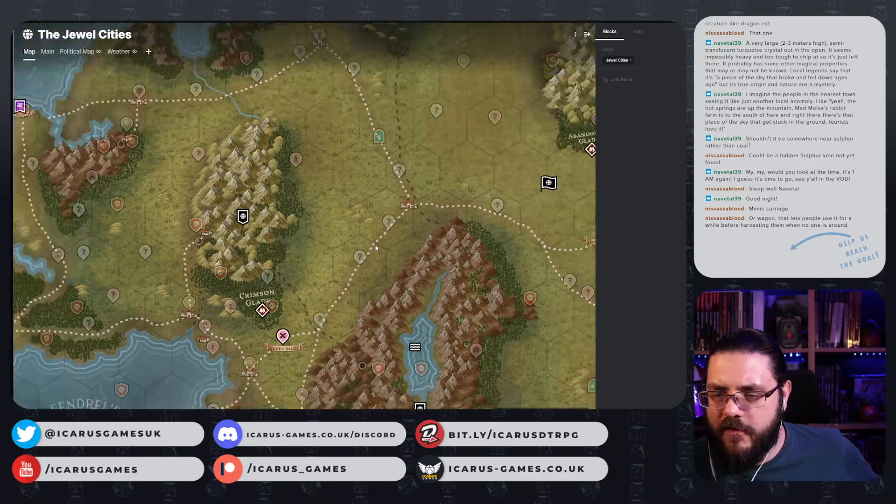
{"action": "scroll", "coordinate": [376, 247], "scroll_direction": "down", "scroll_amount": 5}
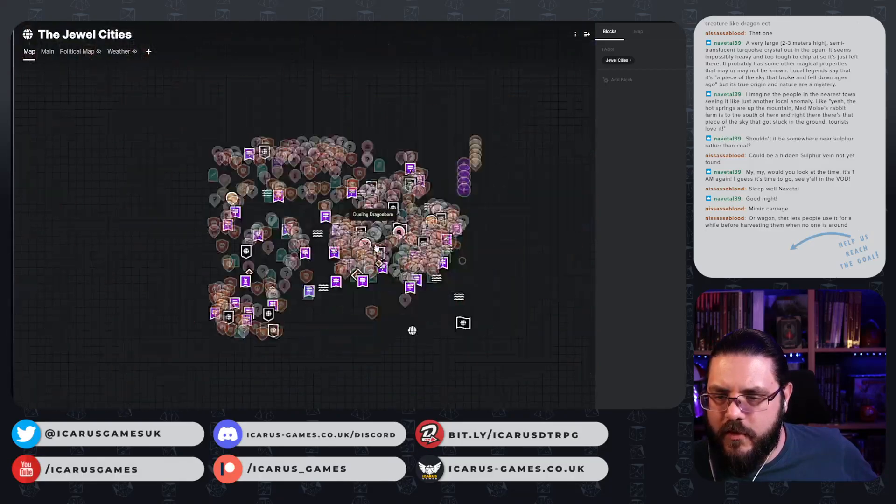
{"action": "scroll", "coordinate": [385, 258], "scroll_direction": "down", "scroll_amount": 3}
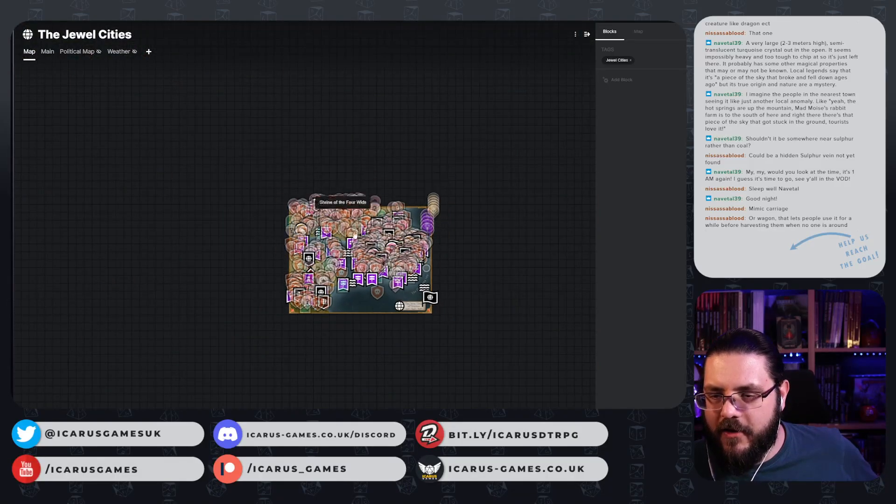
{"action": "scroll", "coordinate": [422, 282], "scroll_direction": "up", "scroll_amount": 2}
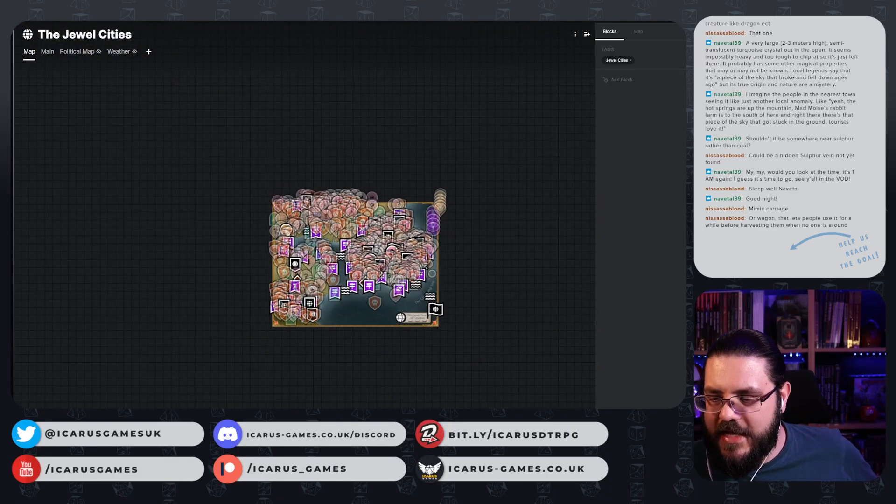
{"action": "scroll", "coordinate": [379, 282], "scroll_direction": "up", "scroll_amount": 3}
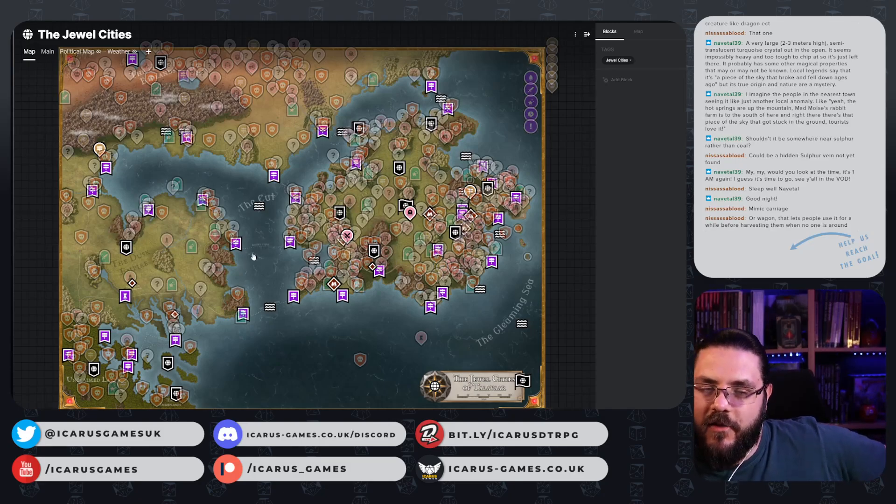
{"action": "scroll", "coordinate": [249, 249], "scroll_direction": "down", "scroll_amount": 5}
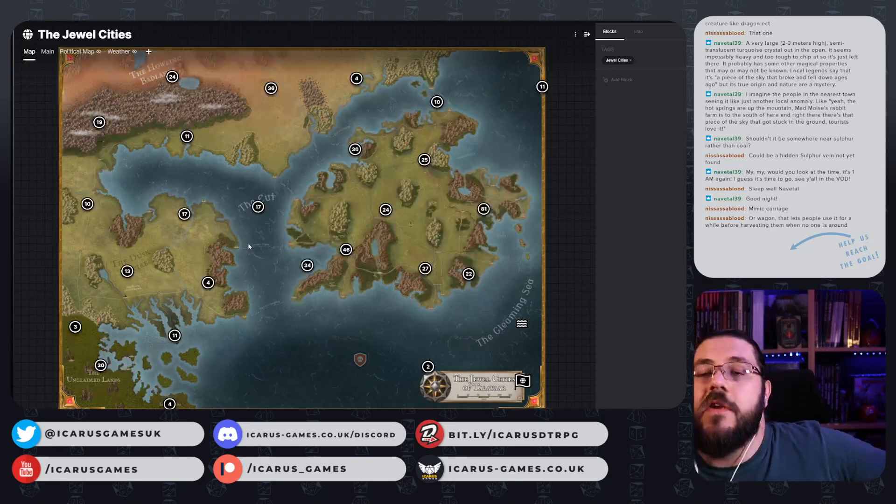
{"action": "scroll", "coordinate": [250, 251], "scroll_direction": "down", "scroll_amount": 2}
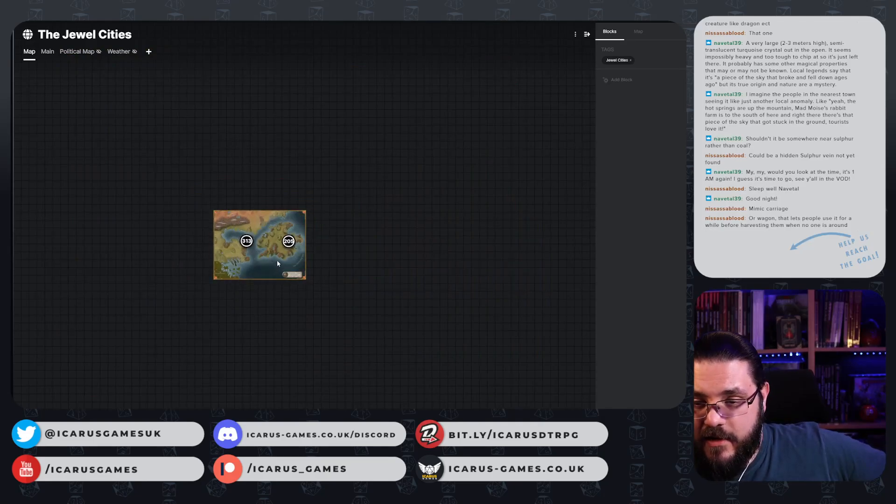
{"action": "scroll", "coordinate": [276, 259], "scroll_direction": "up", "scroll_amount": 5}
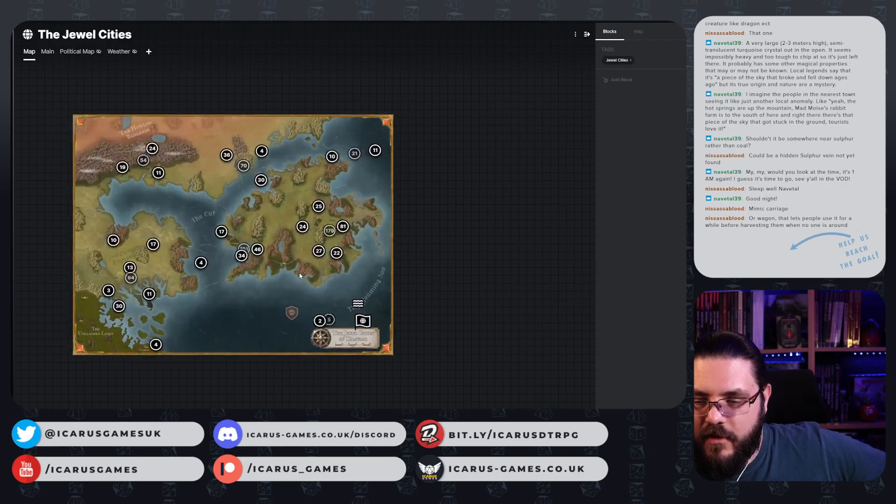
{"action": "scroll", "coordinate": [299, 276], "scroll_direction": "up", "scroll_amount": 1}
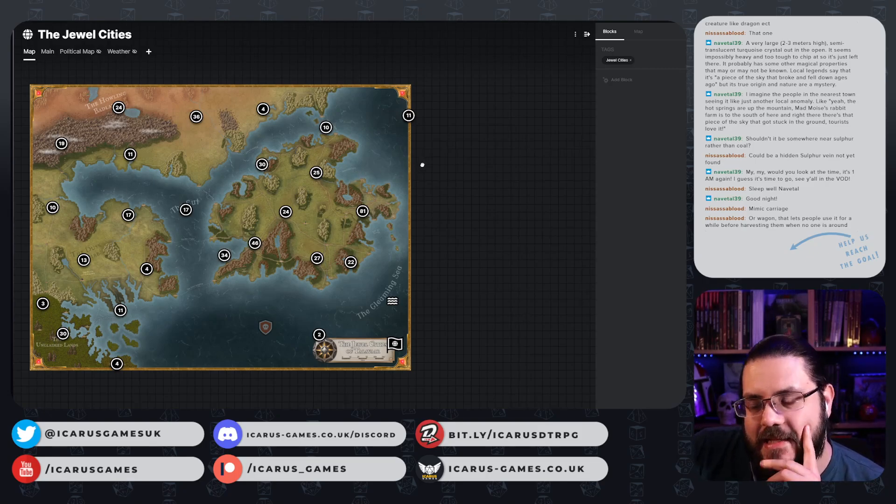
- Show every pin individually, reload the map with F5, and zoom into Crimson Glade
{"action": "key", "text": "c"}
{"action": "key", "text": "F5"}
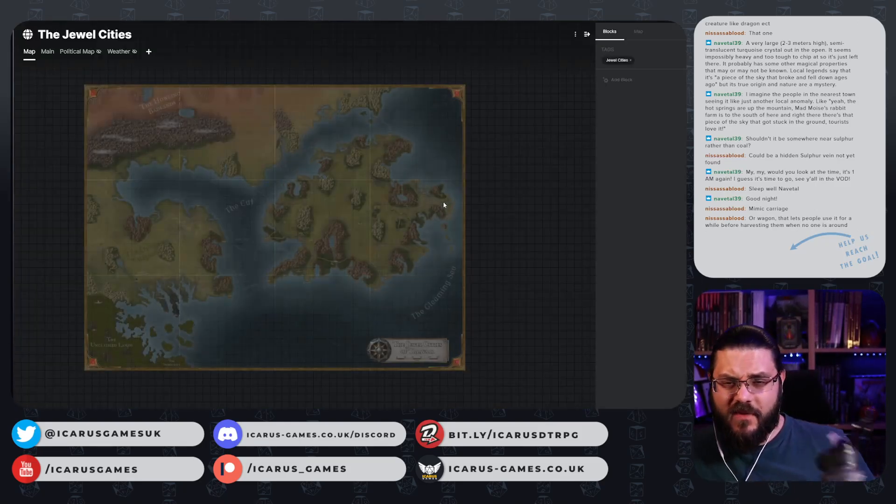
{"action": "scroll", "coordinate": [263, 208], "scroll_direction": "up", "scroll_amount": 5}
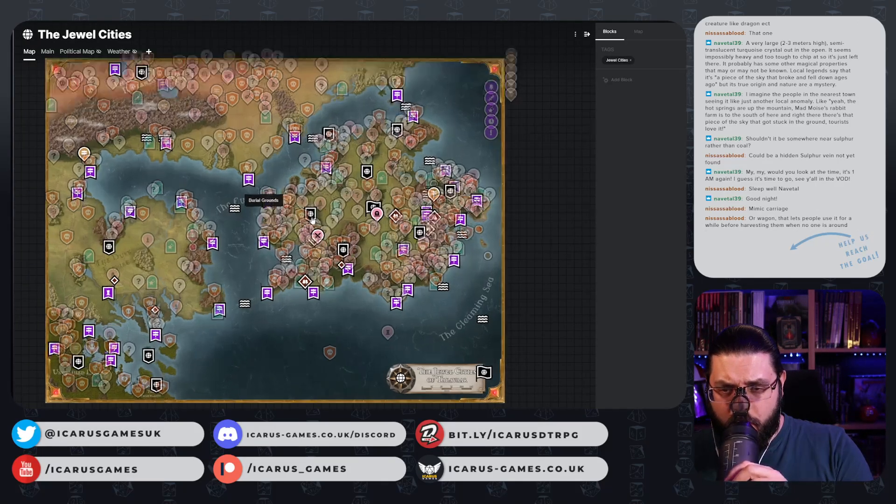
{"action": "scroll", "coordinate": [311, 218], "scroll_direction": "up", "scroll_amount": 4}
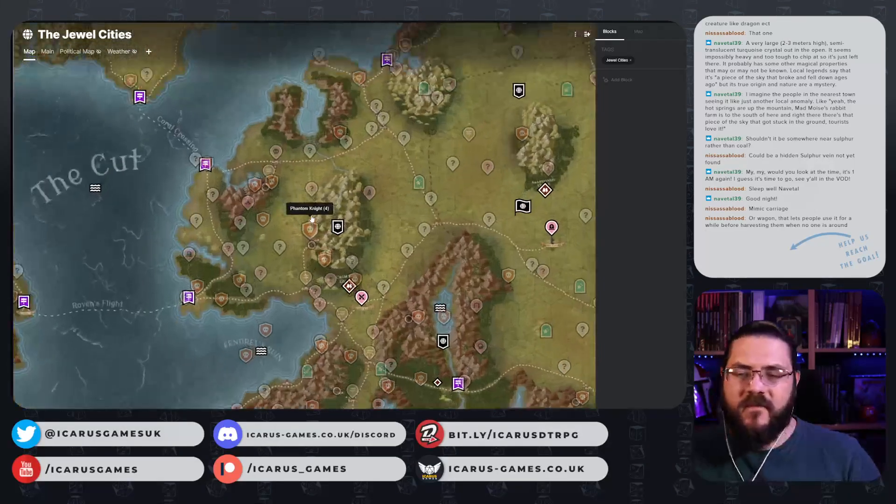
{"action": "scroll", "coordinate": [381, 253], "scroll_direction": "up", "scroll_amount": 2}
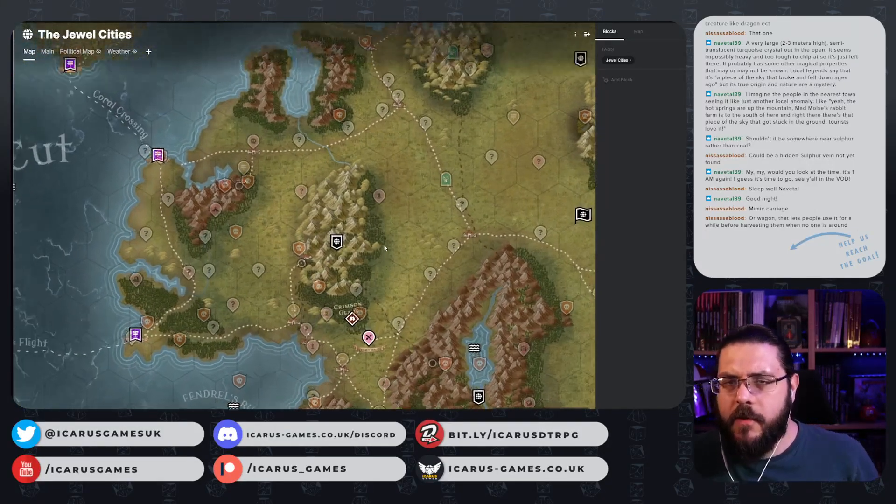
- Search Google for dndspeak and open the Dndspeak homepage
{"action": "key", "text": "ctrl+Tab"}
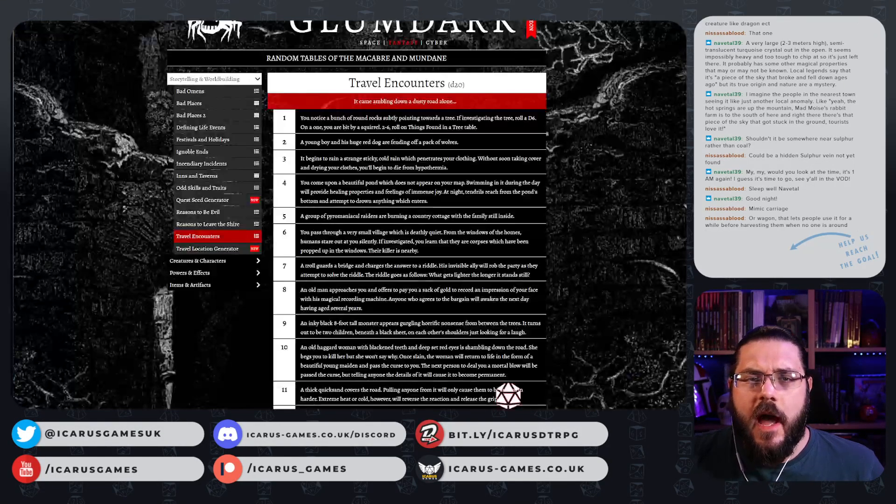
{"action": "key", "text": "ctrl+l"}
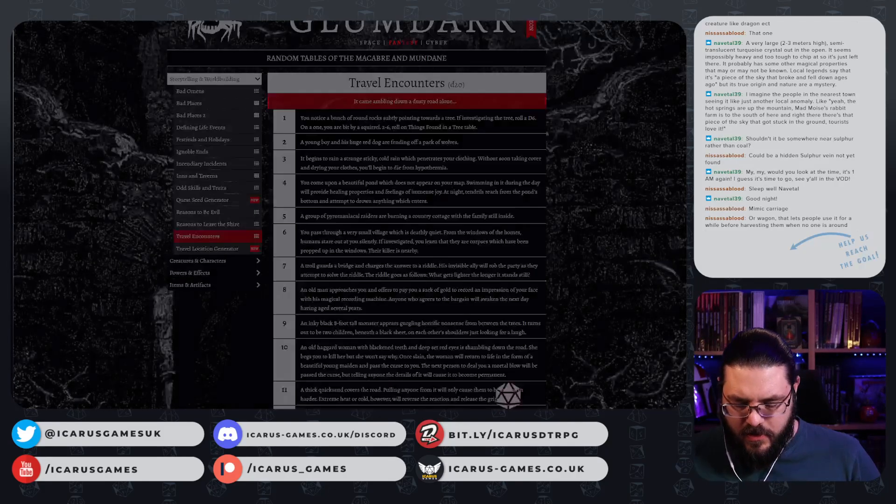
{"action": "key", "text": "Return"}
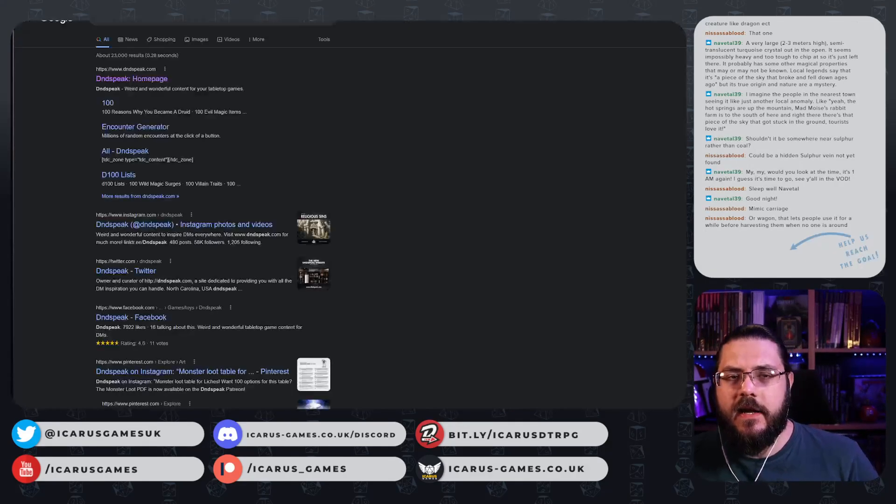
{"action": "left_click", "coordinate": [156, 77]}
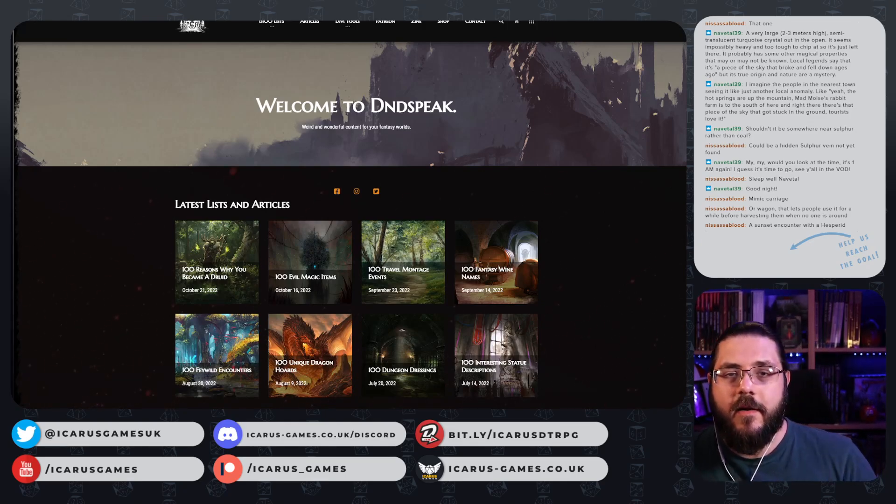
- Switch to the D295 dice roller tab and search for 'Hesperid pf2 aon'
{"action": "key", "text": "ctrl+Tab"}
{"action": "key", "text": "ctrl+Tab"}
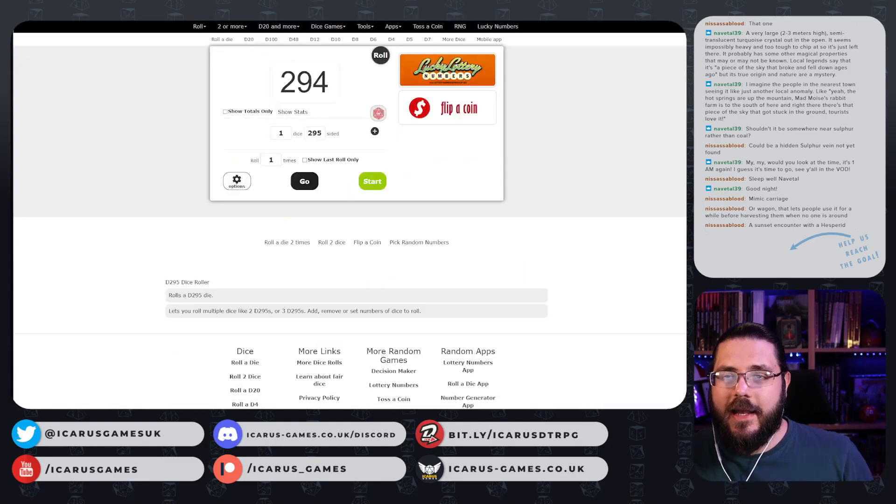
{"action": "key", "text": "super+shift+s"}
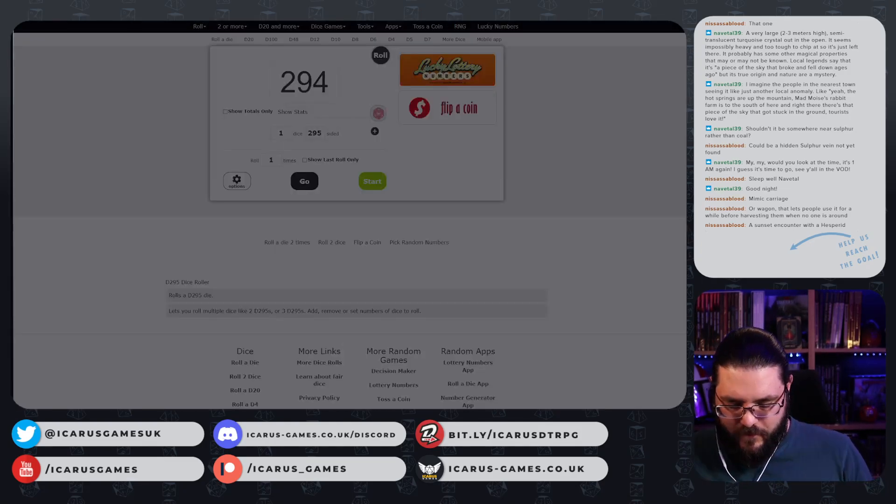
{"action": "key", "text": "Return"}
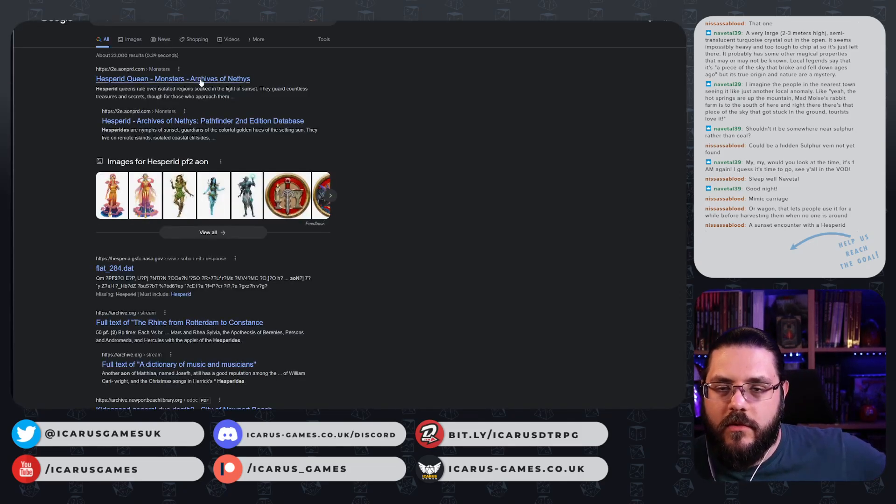
- Read the Hesperid Queen entry on Archives of Nethys and view its artwork full size
{"action": "left_click", "coordinate": [201, 79]}
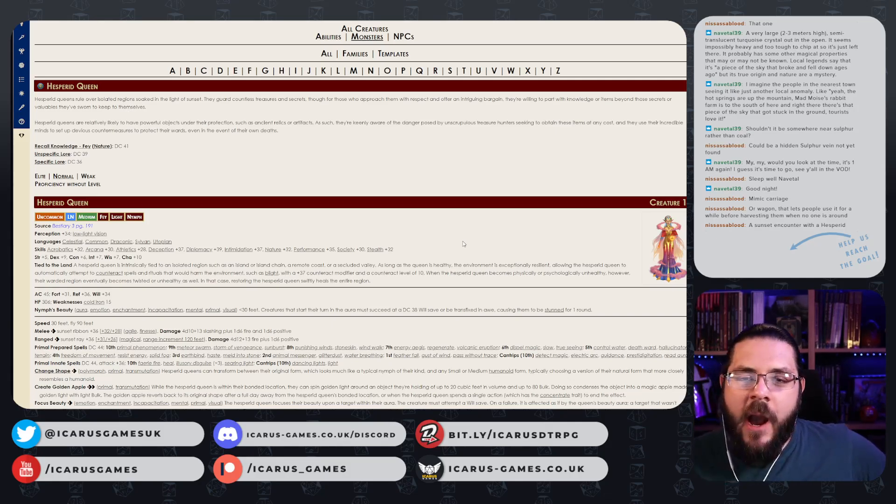
{"action": "left_click", "coordinate": [656, 238]}
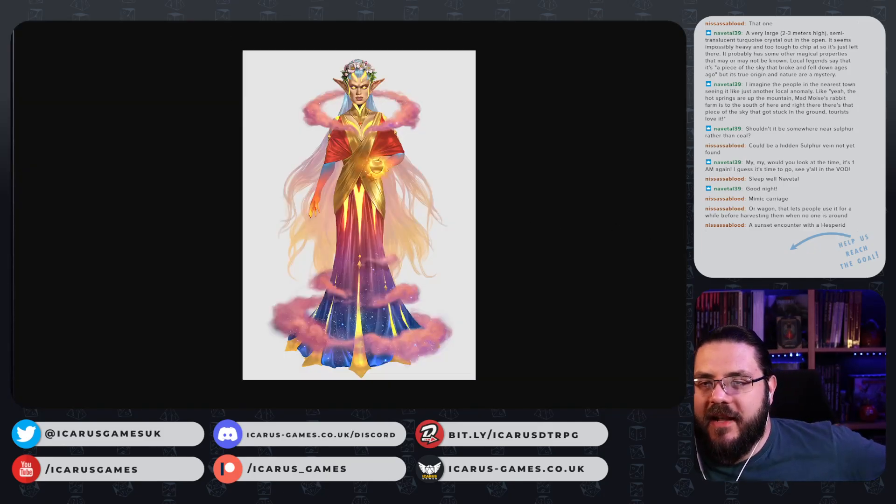
{"action": "key", "text": "alt+Left"}
{"action": "scroll", "coordinate": [350, 214], "scroll_direction": "down", "scroll_amount": 4}
{"action": "scroll", "coordinate": [350, 215], "scroll_direction": "up", "scroll_amount": 3}
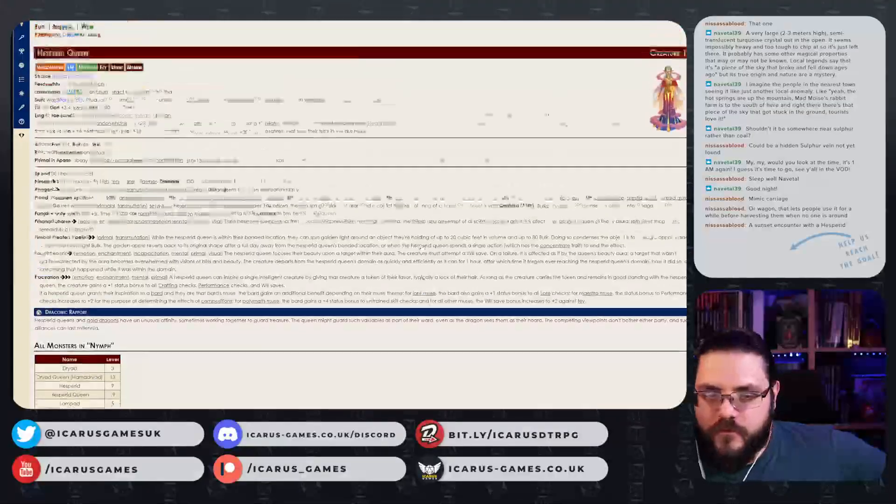
{"action": "key", "text": "ctrl+Tab"}
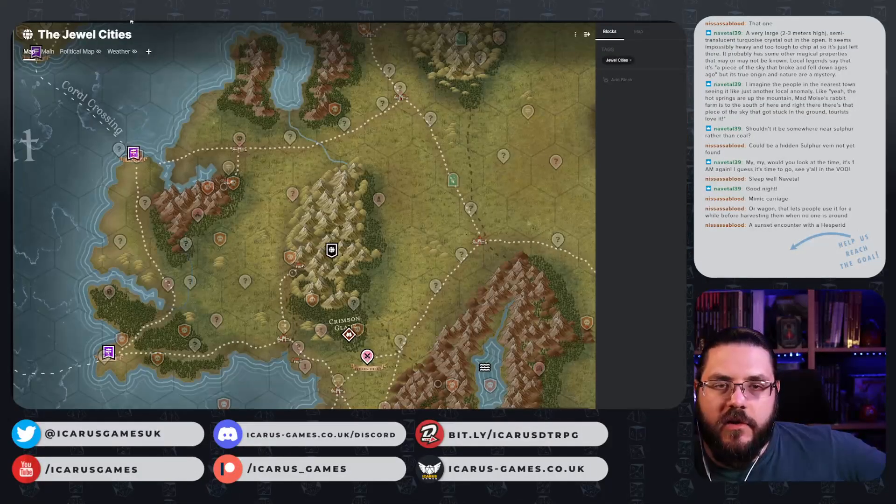
- Browse the project tree through Compendium > Races > Elves and open the Ravi sun-elf page
{"action": "left_click", "coordinate": [28, 34]}
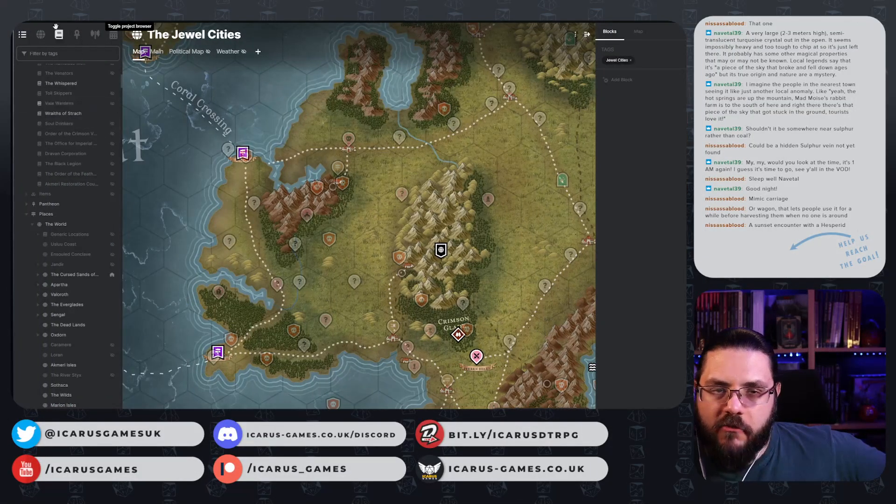
{"action": "scroll", "coordinate": [39, 116], "scroll_direction": "up", "scroll_amount": 3}
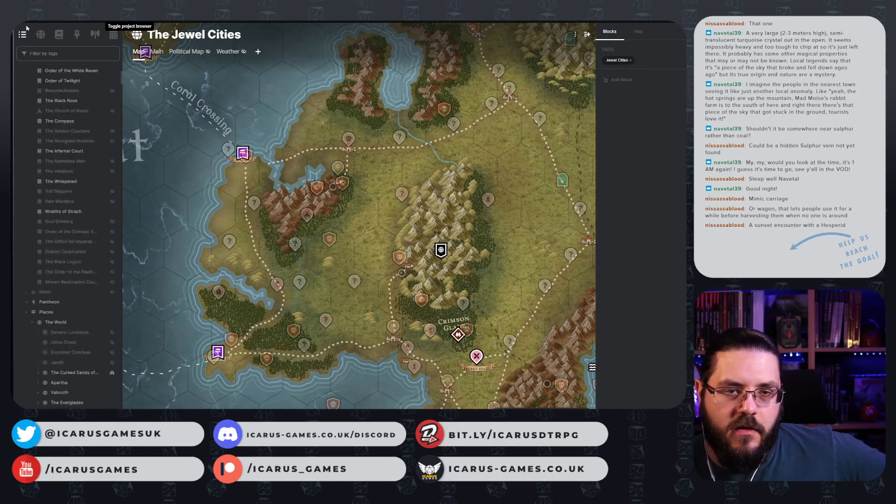
{"action": "scroll", "coordinate": [41, 78], "scroll_direction": "up", "scroll_amount": 5}
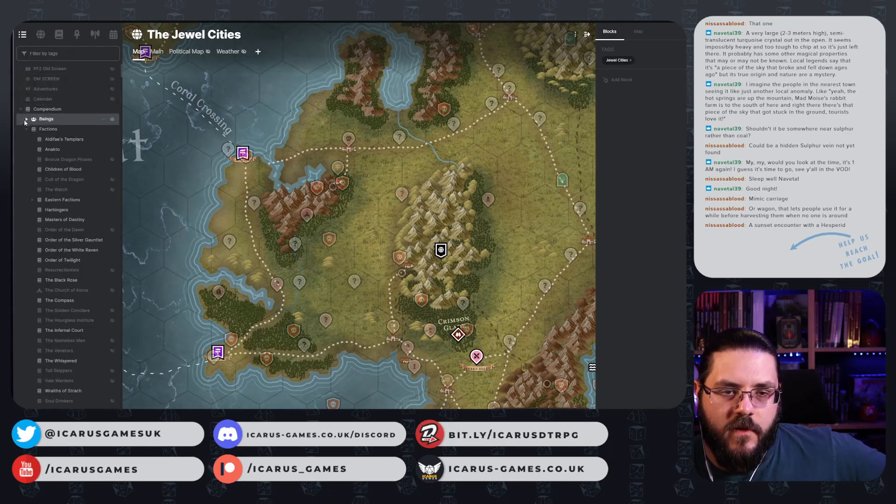
{"action": "left_click", "coordinate": [21, 109]}
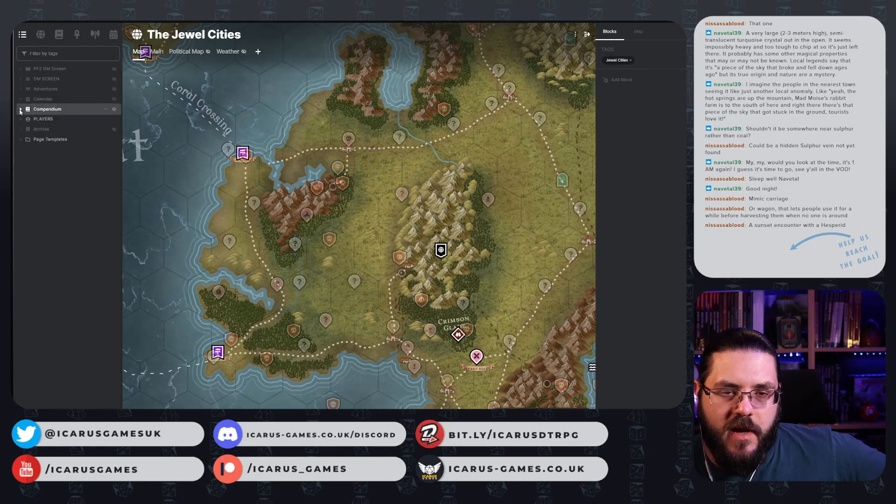
{"action": "left_click", "coordinate": [21, 110]}
{"action": "left_click", "coordinate": [26, 128]}
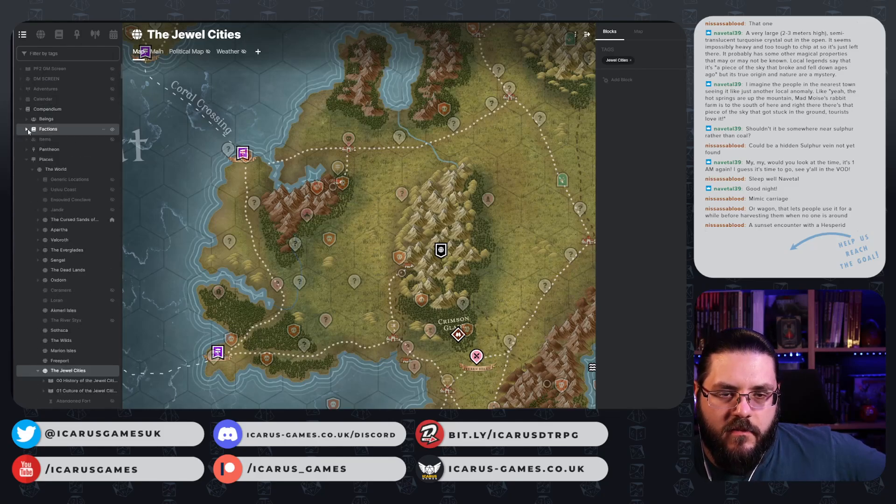
{"action": "left_click", "coordinate": [26, 159]}
{"action": "left_click", "coordinate": [27, 169]}
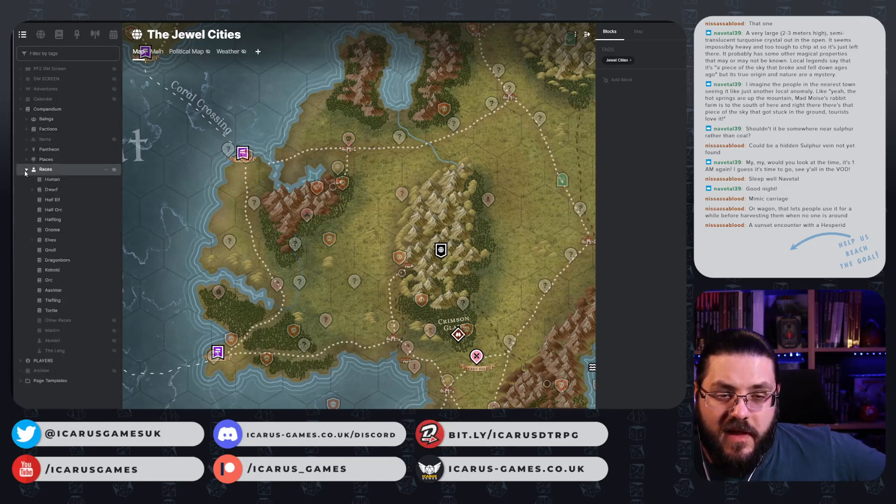
{"action": "left_click", "coordinate": [32, 240]}
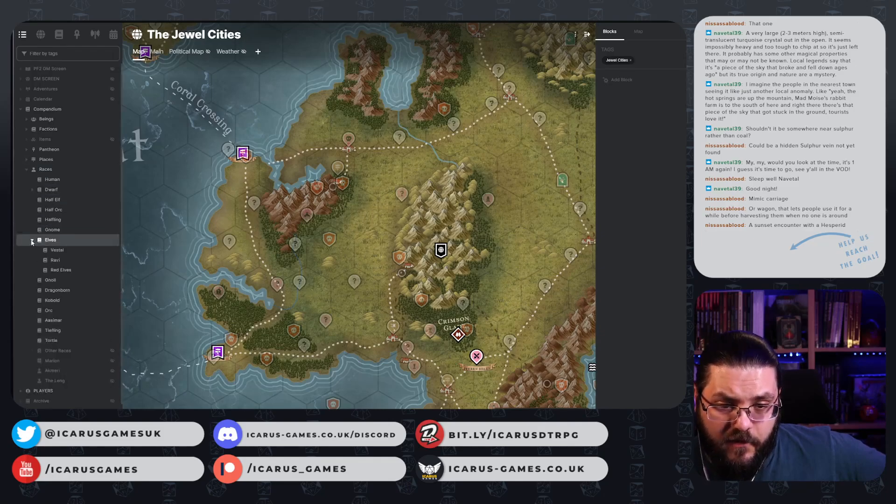
{"action": "left_click", "coordinate": [55, 261]}
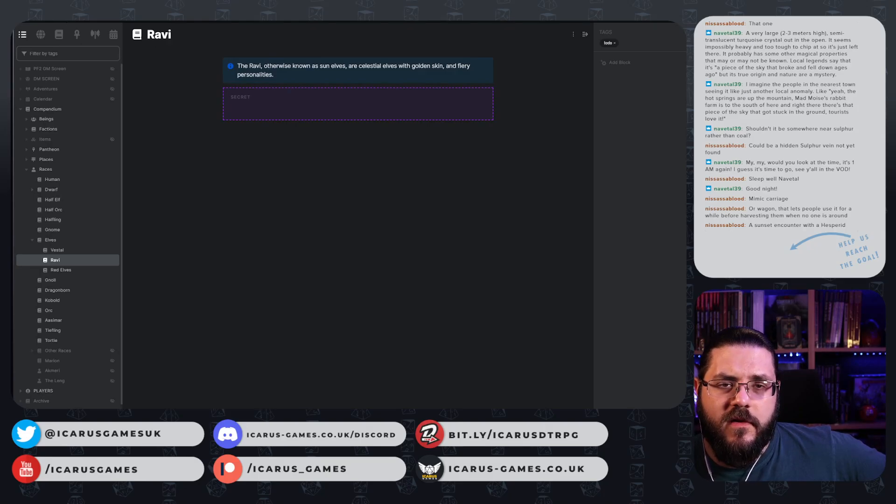
- Scroll through the Hesperid Queen stat block on Archives of Nethys, then return to the Jewel Cities map
{"action": "key", "text": "alt+Tab"}
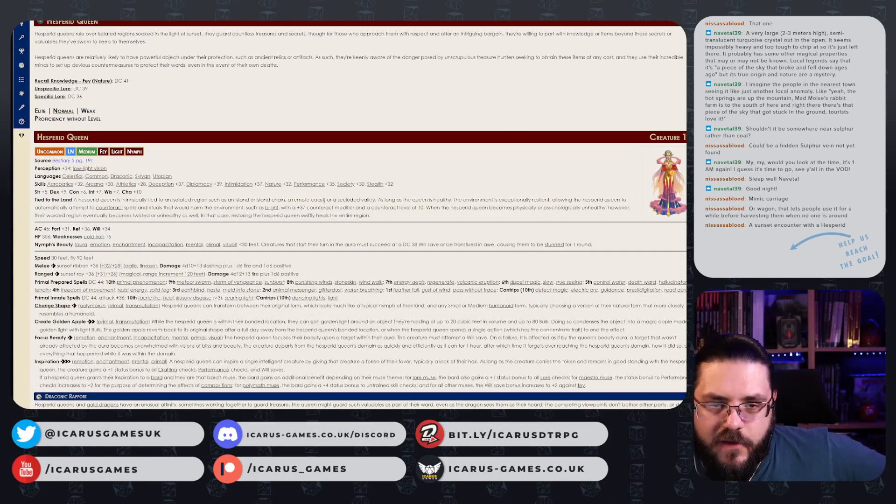
{"action": "scroll", "coordinate": [275, 196], "scroll_direction": "down", "scroll_amount": 15}
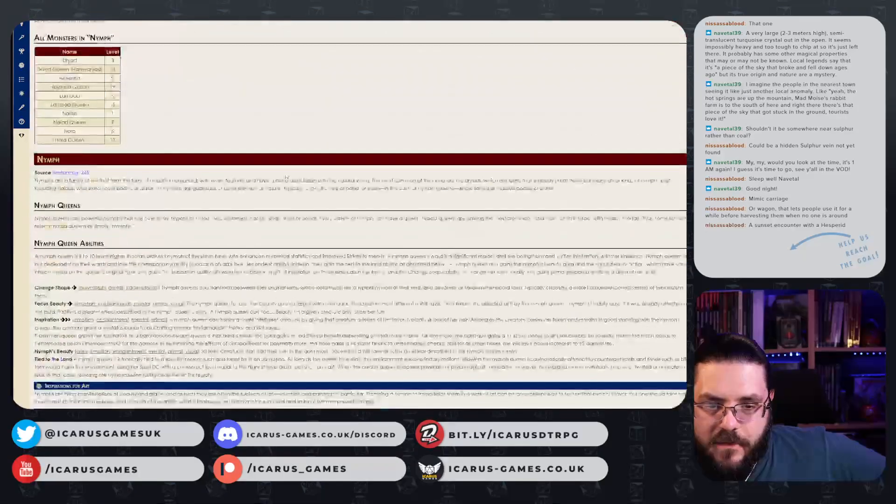
{"action": "scroll", "coordinate": [277, 174], "scroll_direction": "up", "scroll_amount": 8}
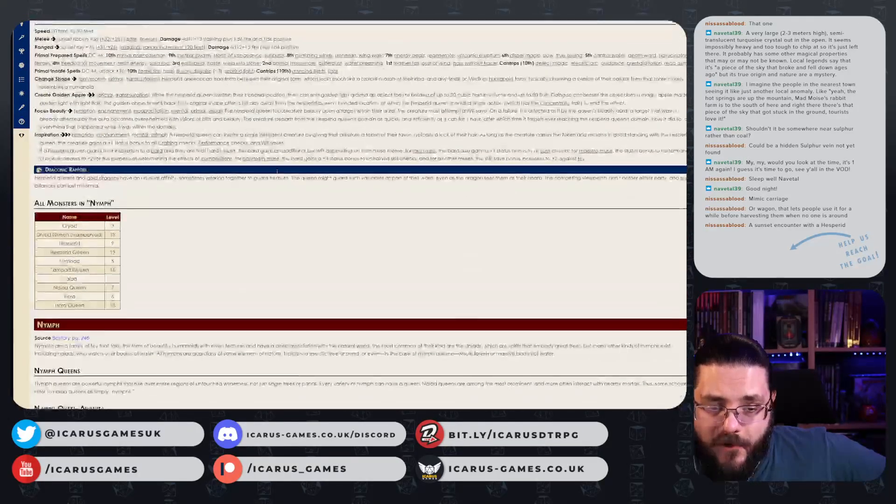
{"action": "scroll", "coordinate": [277, 172], "scroll_direction": "up", "scroll_amount": 2}
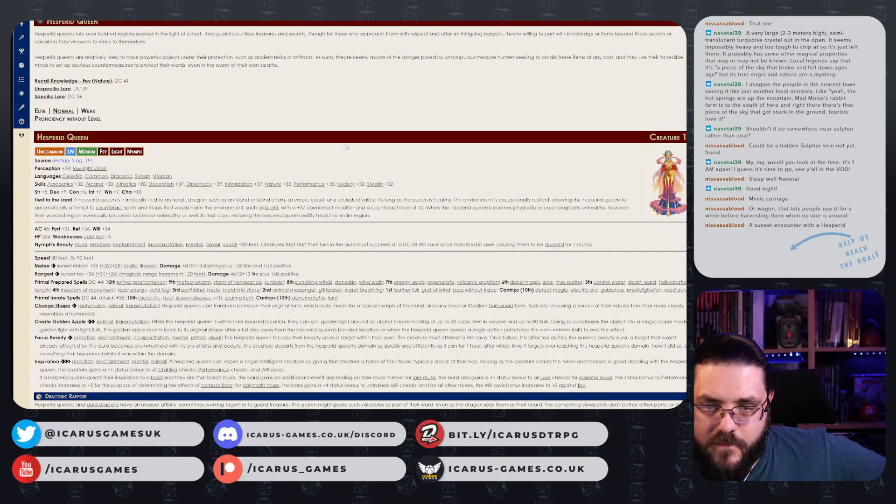
{"action": "key", "text": "alt+Tab"}
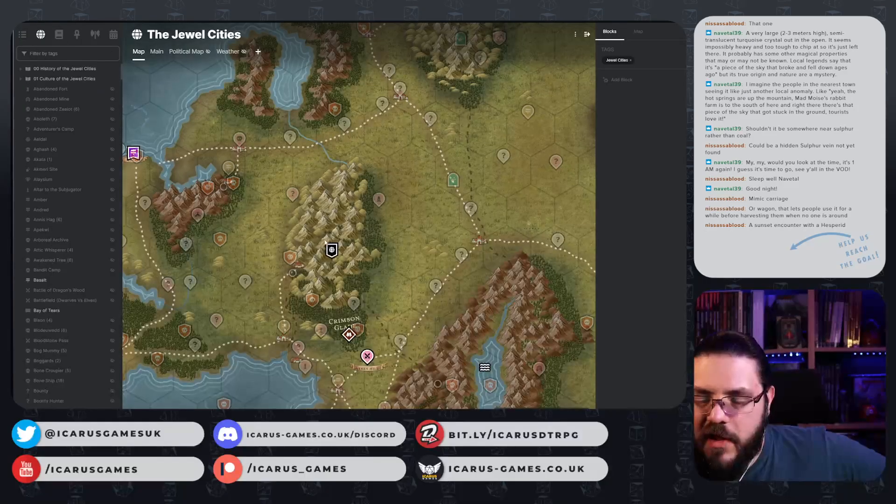
- Pan the Jewel Cities map to the land south of Crimson Glade and zoom in
{"action": "left_click_drag", "start_coordinate": [445, 242], "coordinate": [414, 143]}
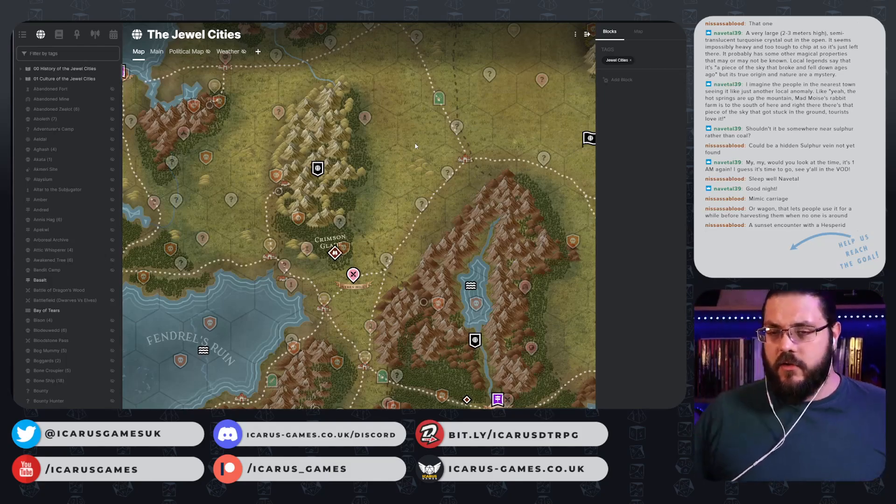
{"action": "scroll", "coordinate": [344, 185], "scroll_direction": "up", "scroll_amount": 2}
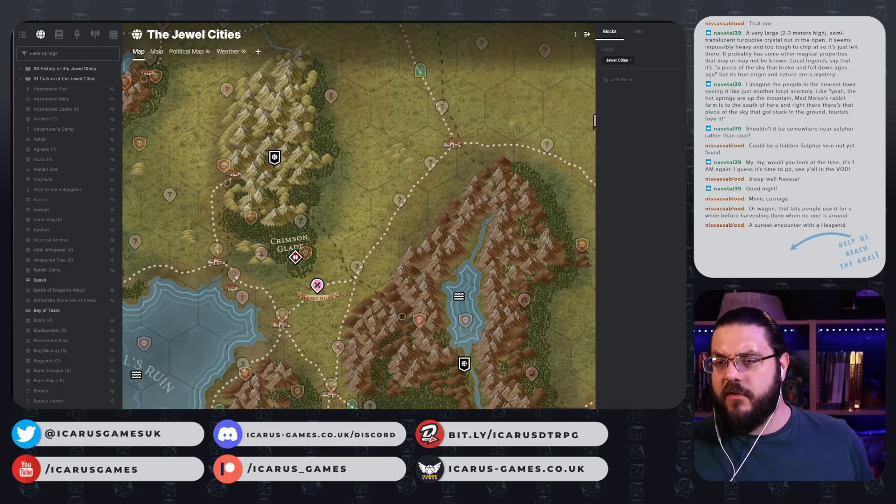
- Create a hidden page and pin from a template named 'Sunset Encounter With a Ravi' near Crimson Glade
{"action": "scroll", "coordinate": [322, 245], "scroll_direction": "up", "scroll_amount": 2}
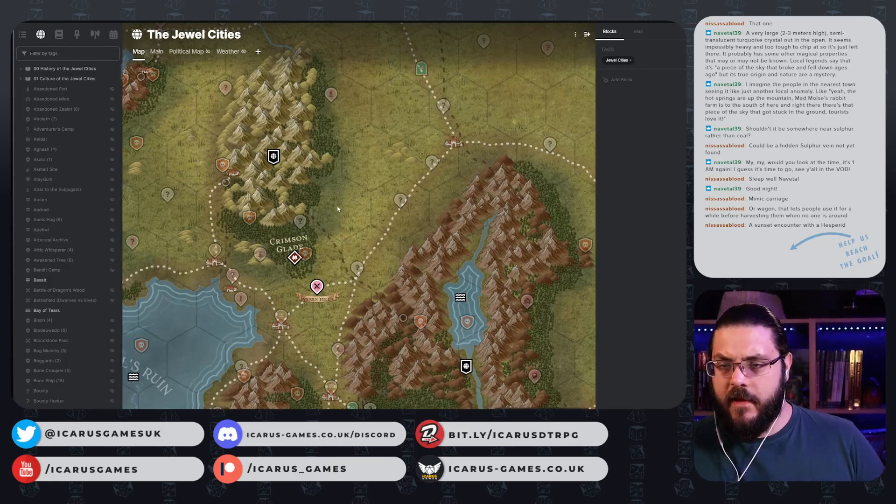
{"action": "right_click", "coordinate": [349, 204]}
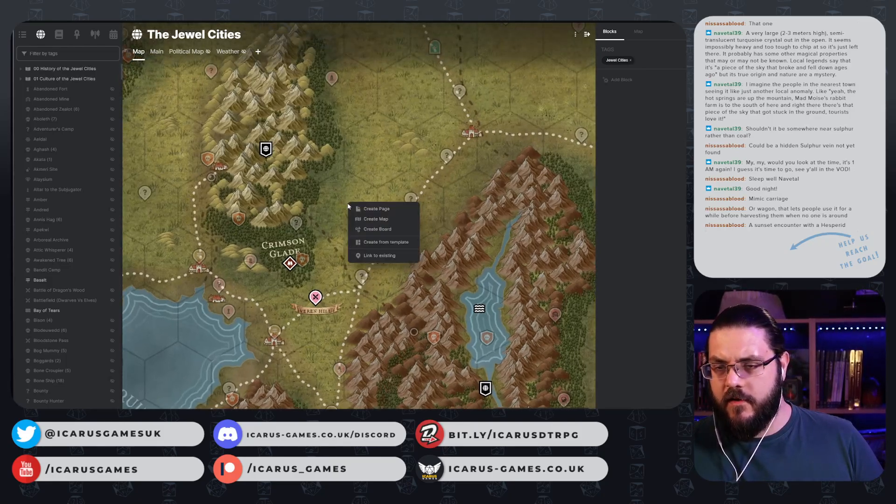
{"action": "left_click", "coordinate": [380, 242]}
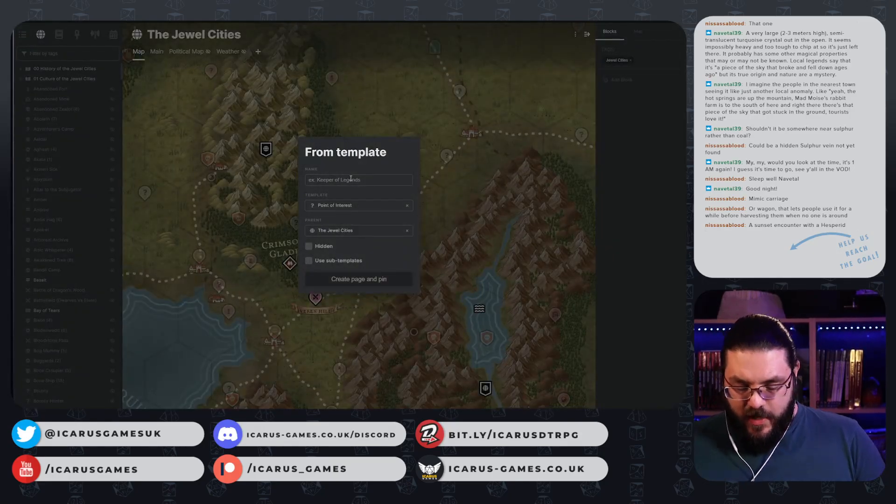
{"action": "type", "text": "Sunset"}
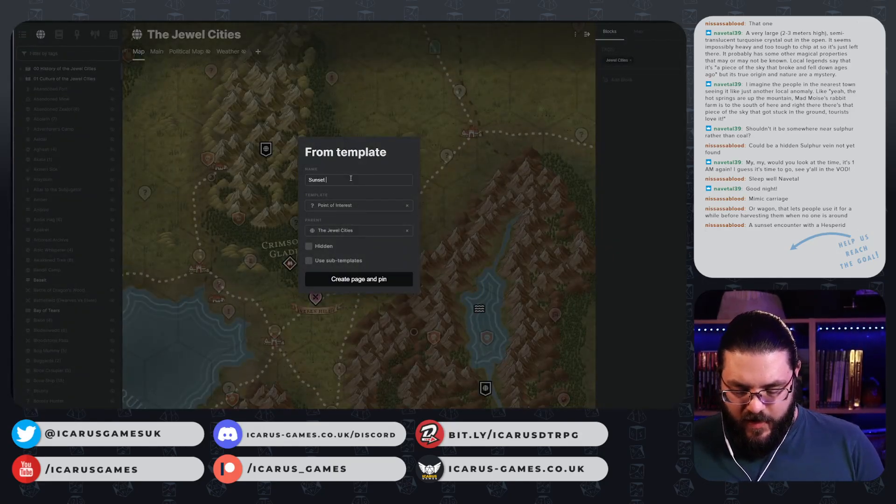
{"action": "type", "text": " Encounter With a Ra"}
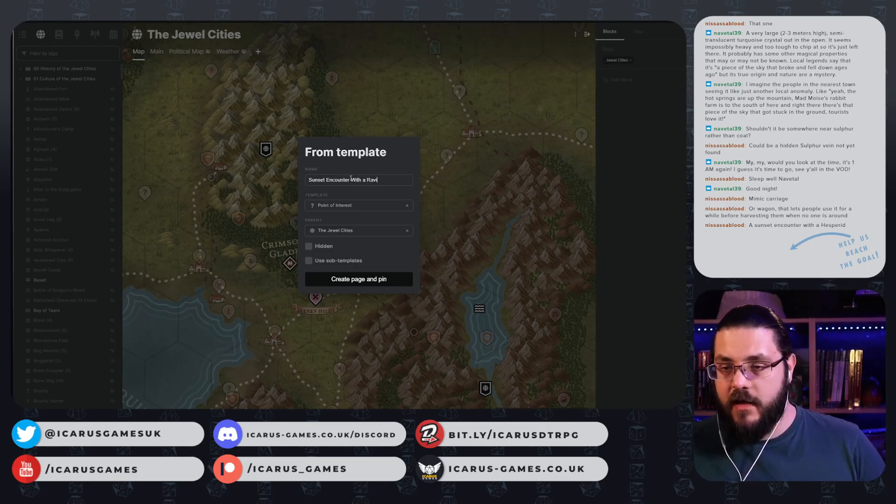
{"action": "type", "text": "vi"}
{"action": "left_click", "coordinate": [309, 246]}
{"action": "left_click", "coordinate": [385, 282]}
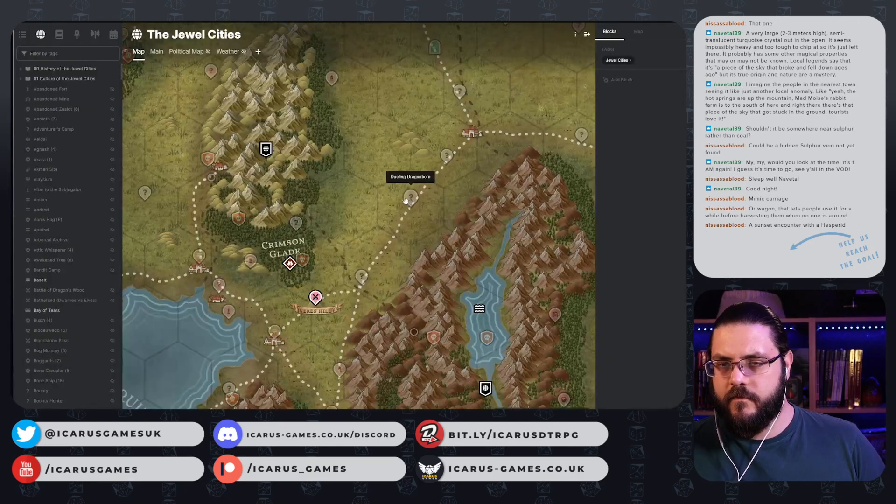
- Nudge the Sunset Encounter pin slightly left, hide it from players, and open its page
{"action": "left_click_drag", "start_coordinate": [411, 196], "coordinate": [347, 194]}
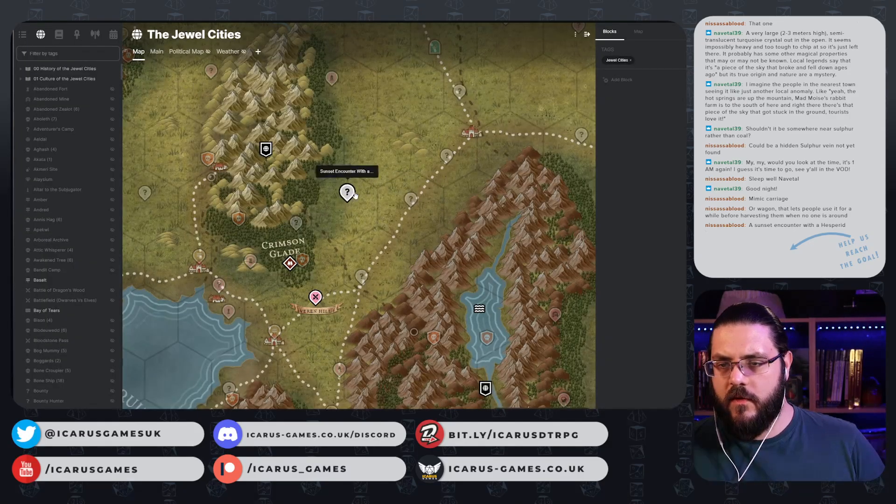
{"action": "right_click", "coordinate": [347, 193]}
{"action": "left_click", "coordinate": [418, 245]}
{"action": "left_click", "coordinate": [324, 212]}
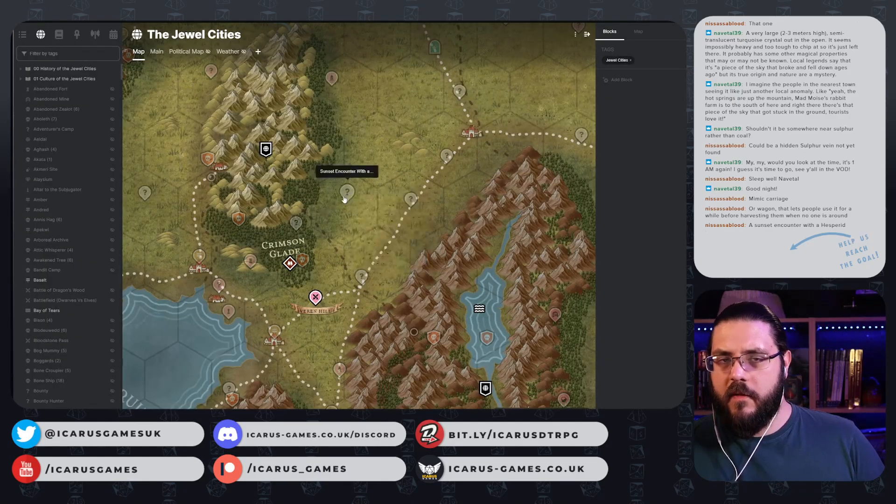
{"action": "left_click", "coordinate": [346, 195]}
{"action": "key", "text": "ctrl+Tab"}
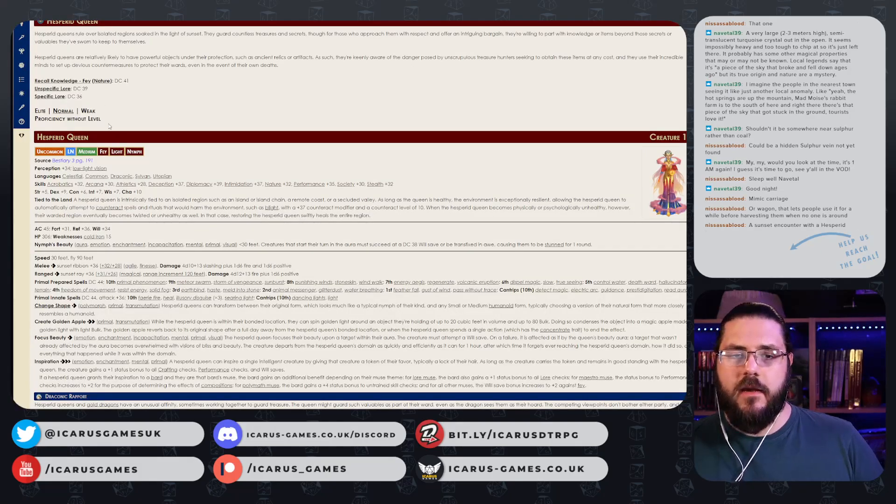
- Select the Hesperid Queen heading on Archives of Nethys, then return to the Sunset Encounter page
{"action": "left_click_drag", "start_coordinate": [89, 138], "coordinate": [37, 139]}
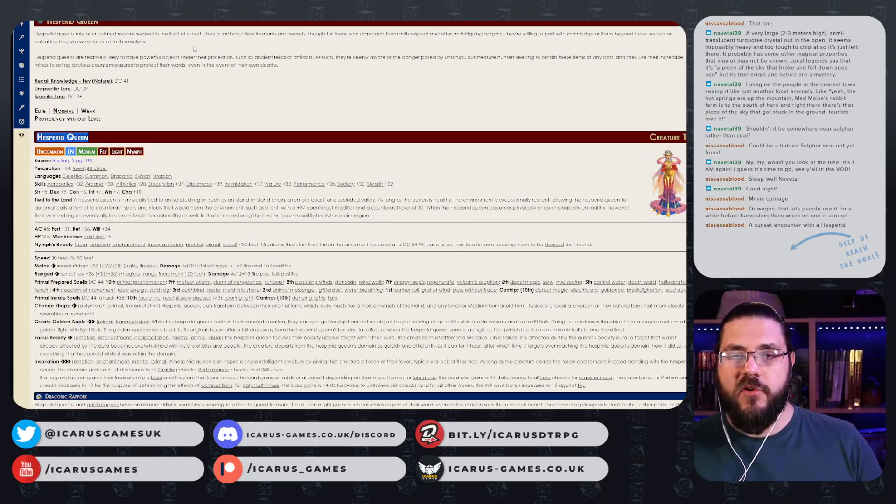
{"action": "key", "text": "ctrl+Tab"}
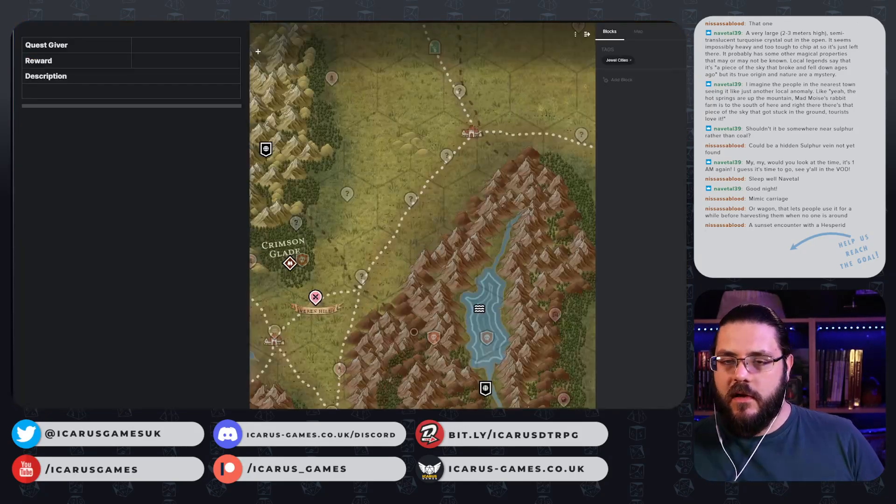
- Fill the Description cell: a sun elf serving a Hesperid Queen, found at sunset, weakening, needs help
{"action": "left_click", "coordinate": [39, 91]}
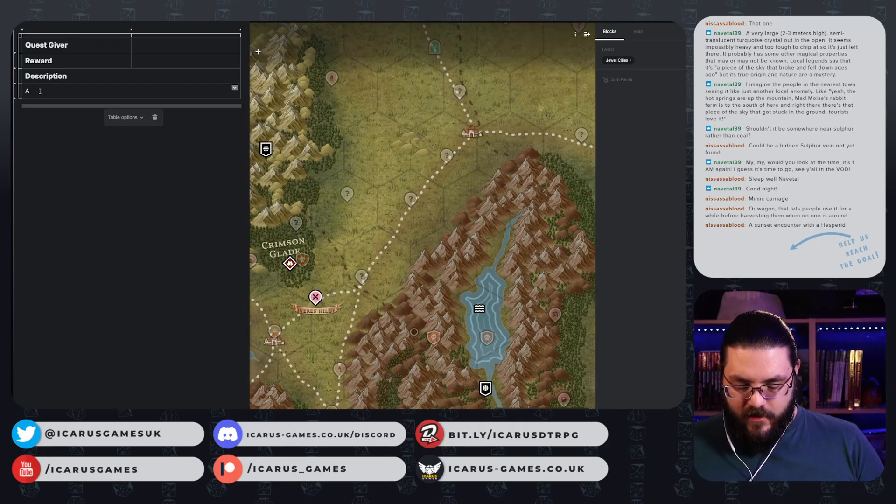
{"action": "type", "text": "A Ray"}
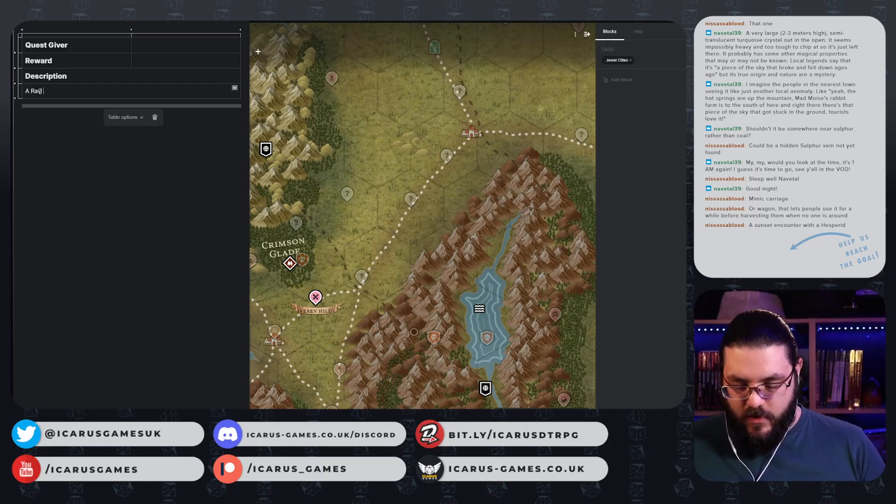
{"action": "type", "text": " (sun elf)"}
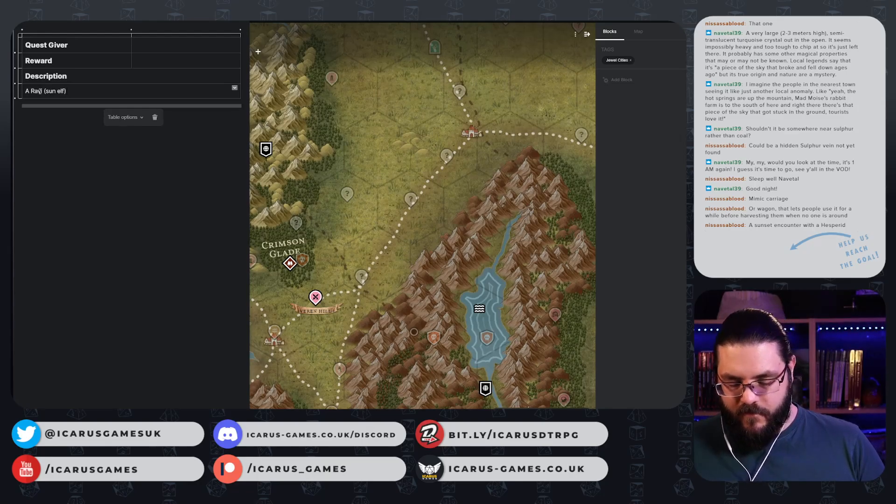
{"action": "type", "text": " working for "}
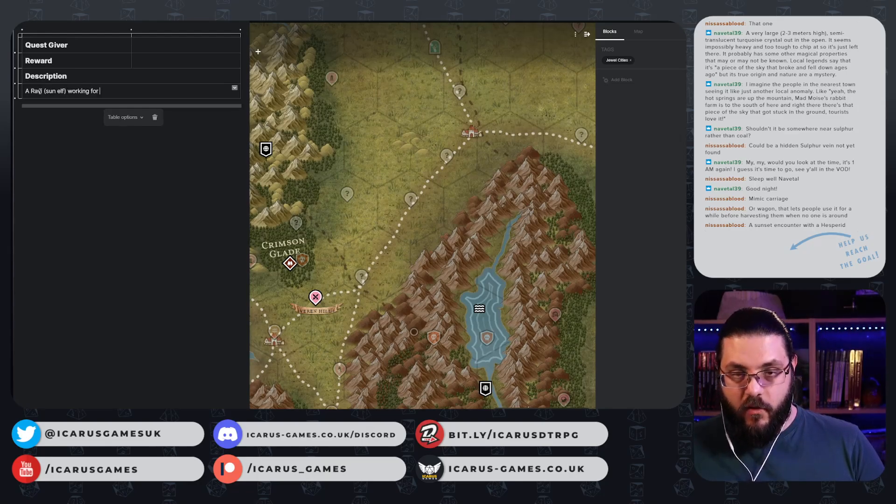
{"action": "type", "text": "a Hesp"}
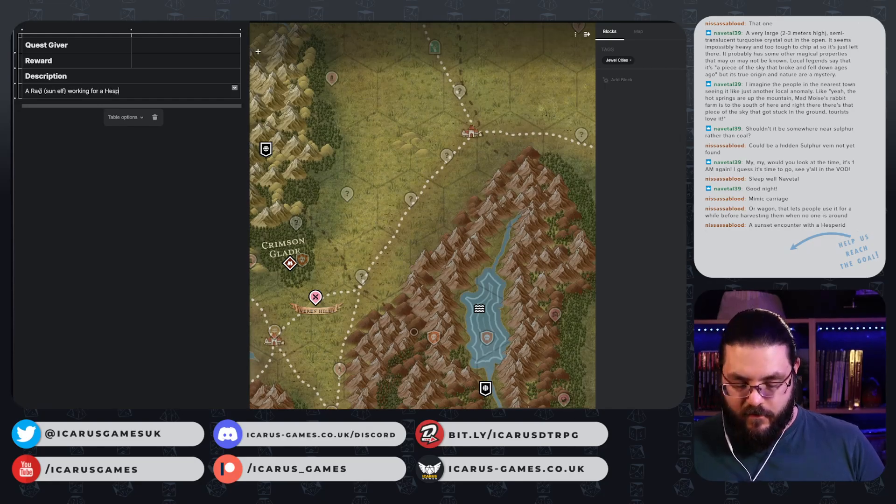
{"action": "type", "text": "erid Queen"}
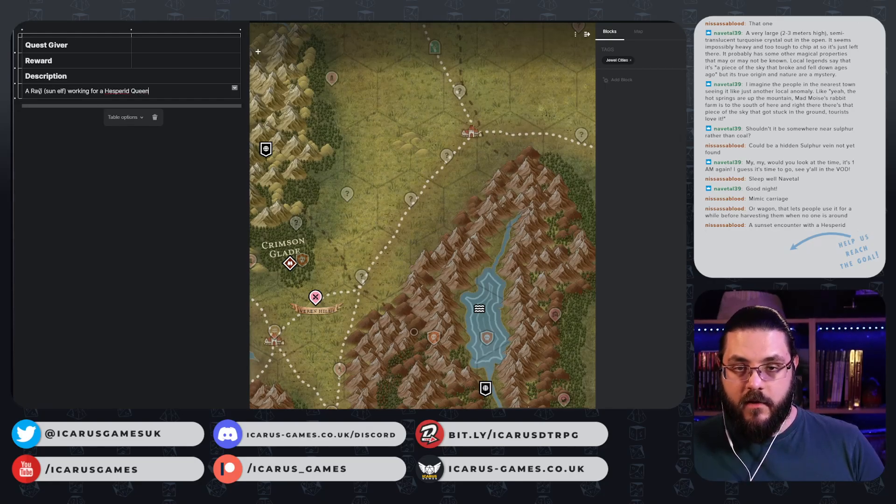
{"action": "type", "text": " can be f"}
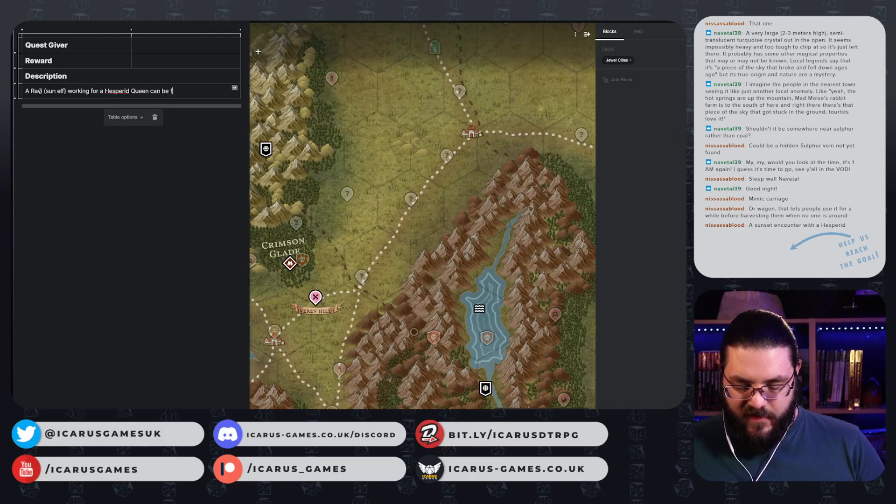
{"action": "type", "text": "ound here at suns"}
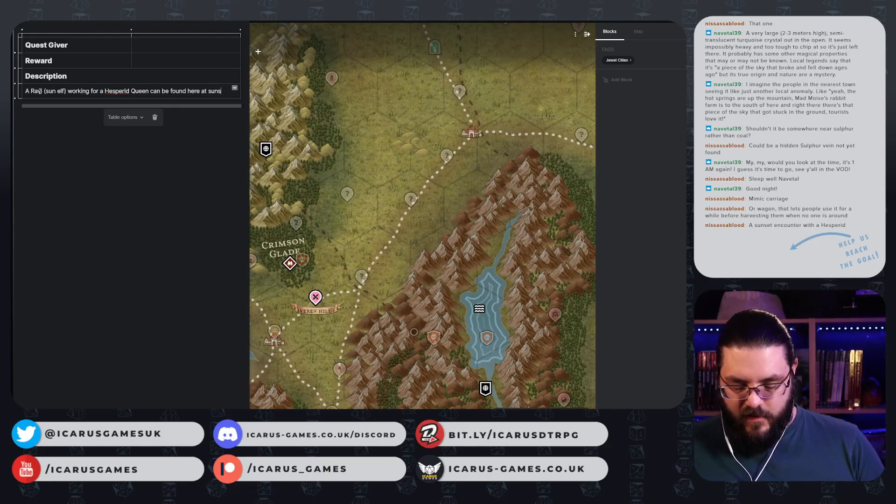
{"action": "type", "text": "et, weak "}
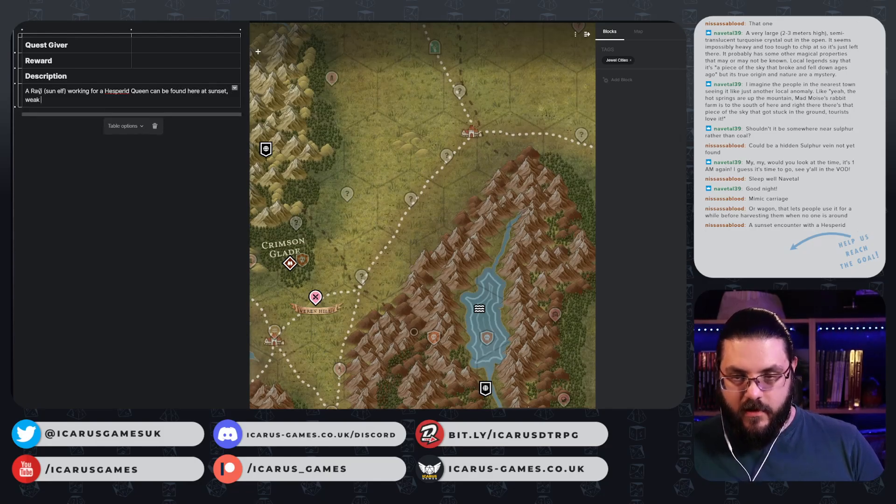
{"action": "type", "text": "ening w"}
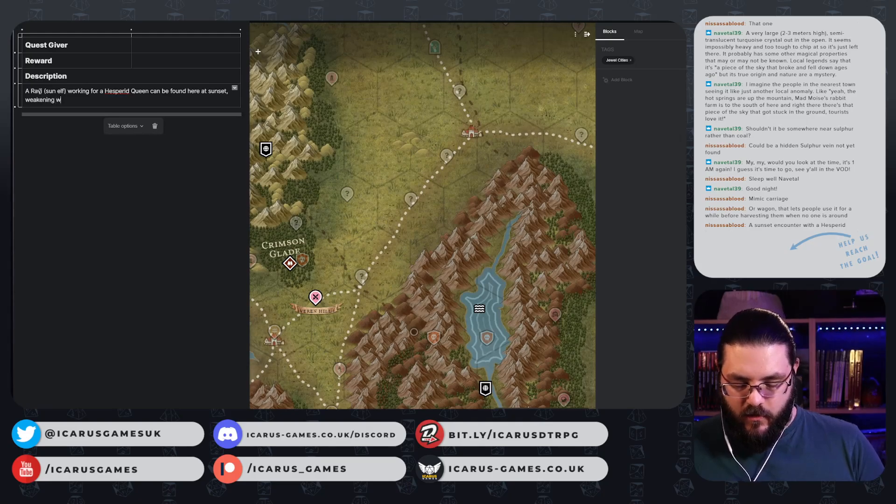
{"action": "type", "text": "ith the sunlight. Tghey"}
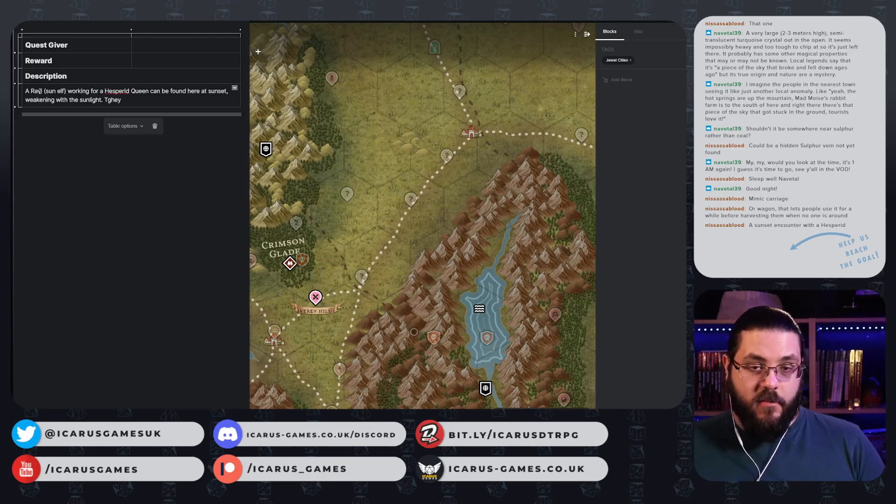
{"action": "key", "text": "BackSpace"}
{"action": "key", "text": "BackSpace"}
{"action": "key", "text": "BackSpace"}
{"action": "type", "text": "hey nee"}
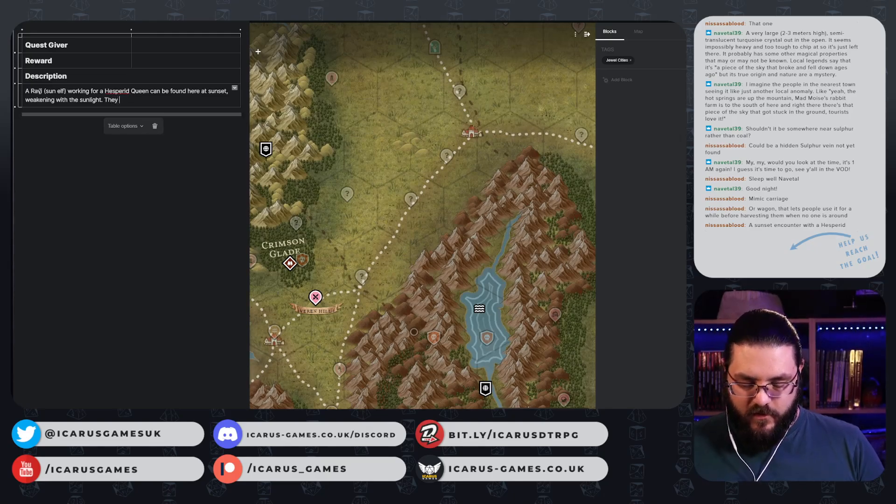
{"action": "type", "text": "d help."}
{"action": "key", "text": "Return"}
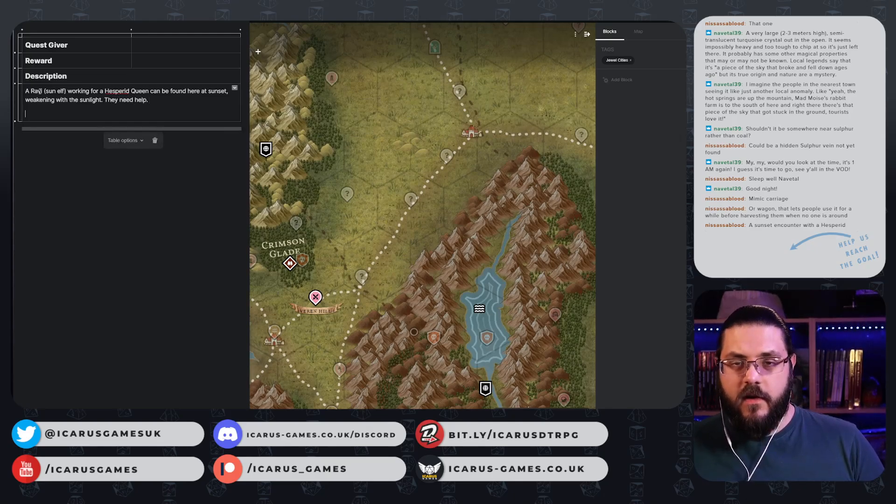
{"action": "left_click", "coordinate": [387, 164]}
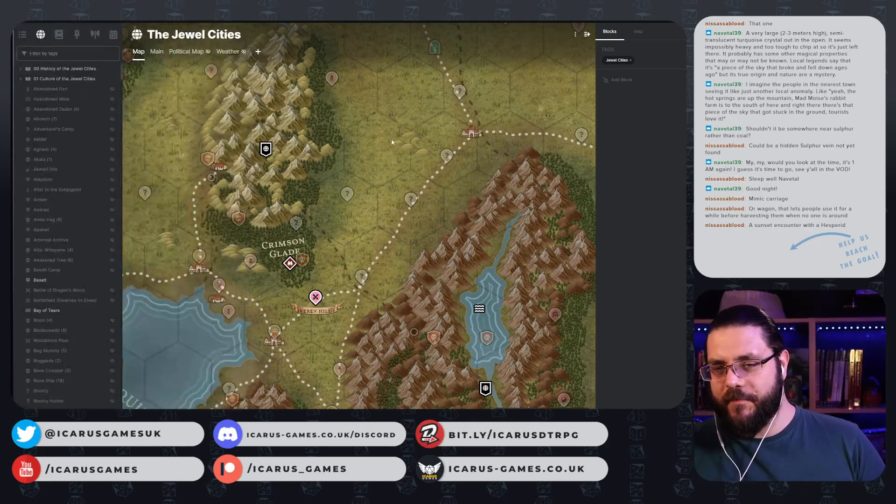
{"action": "left_click_drag", "start_coordinate": [418, 155], "coordinate": [487, 178]}
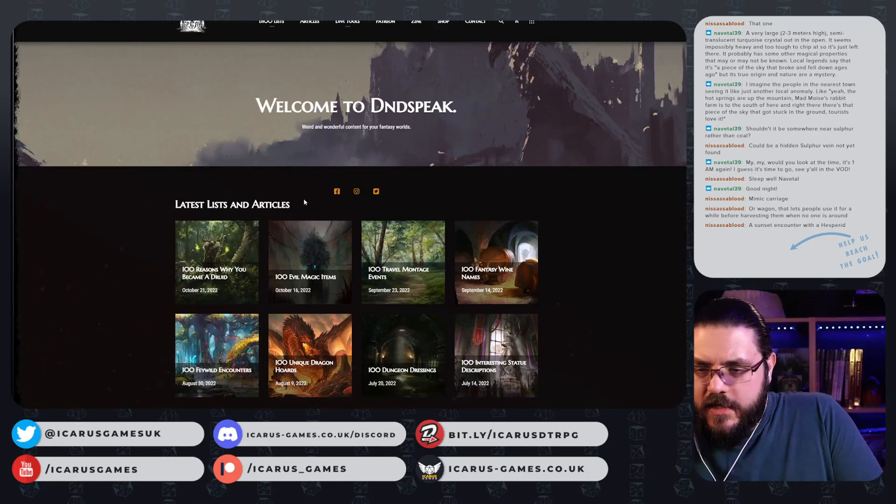
{"action": "left_click", "coordinate": [401, 279]}
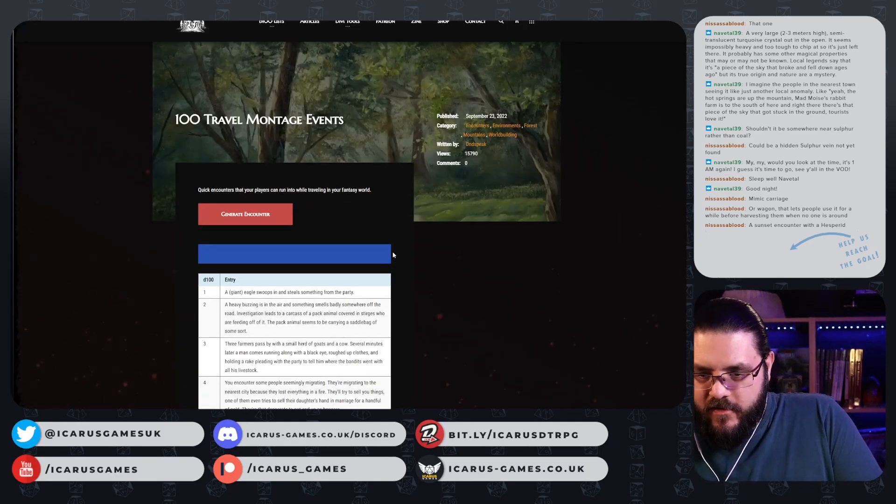
{"action": "scroll", "coordinate": [394, 258], "scroll_direction": "down", "scroll_amount": 5}
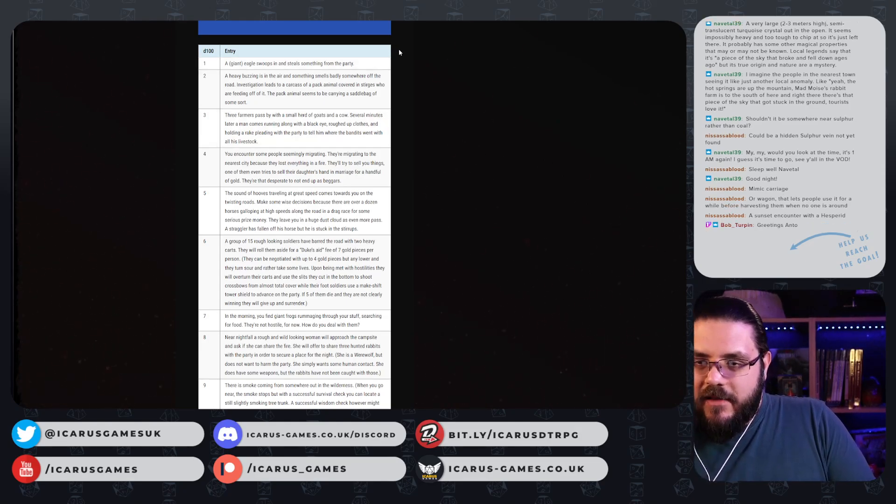
{"action": "scroll", "coordinate": [406, 126], "scroll_direction": "down", "scroll_amount": 1}
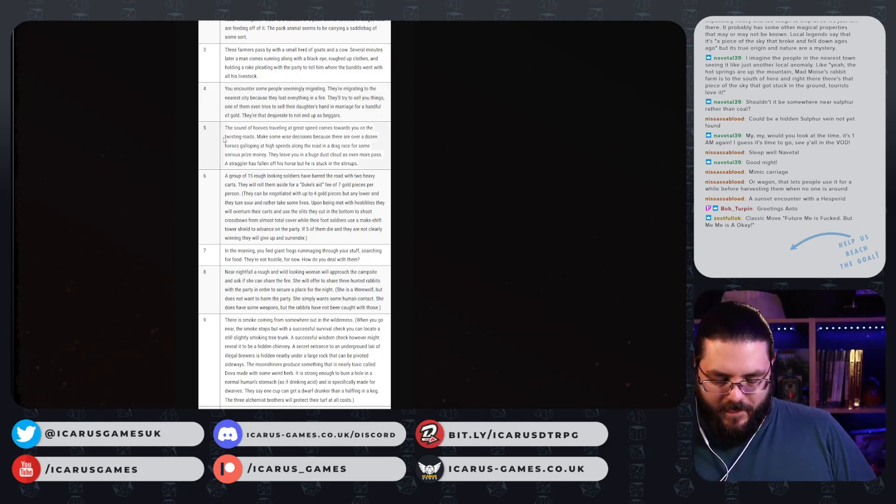
{"action": "key", "text": "ctrl+Tab"}
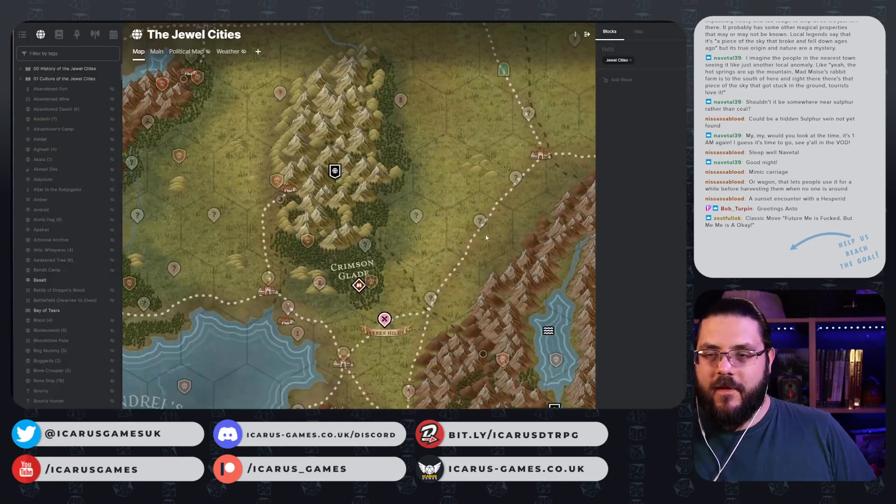
- Create a hidden 'Drag Race' page and pin from a template on the plains northeast of Crimson Glade
{"action": "right_click", "coordinate": [453, 165]}
{"action": "left_click", "coordinate": [458, 133]}
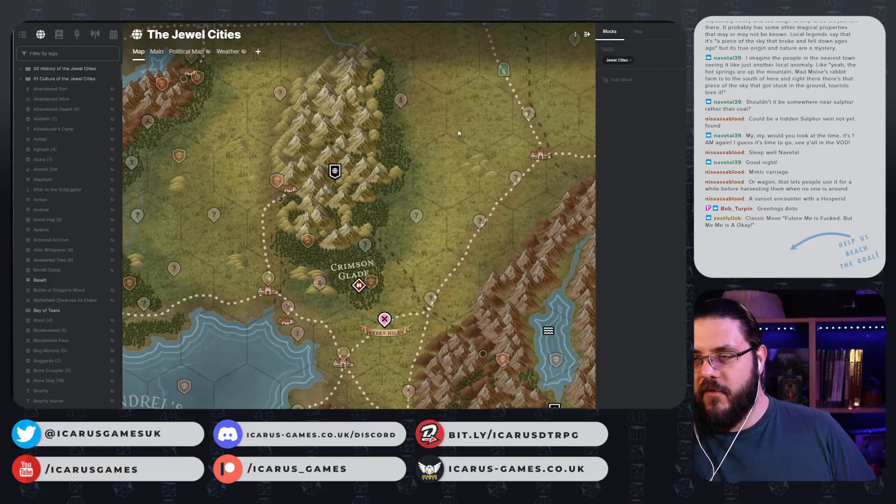
{"action": "right_click", "coordinate": [446, 169]}
{"action": "left_click", "coordinate": [475, 208]}
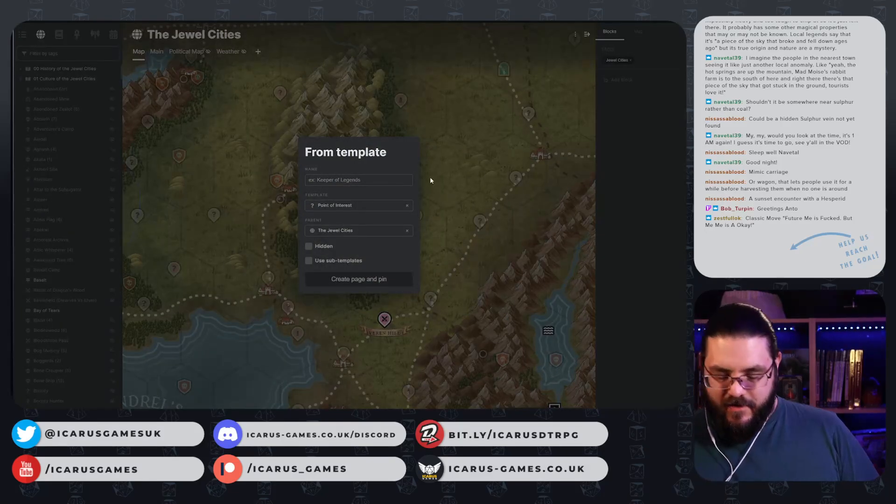
{"action": "type", "text": "Drag Race"}
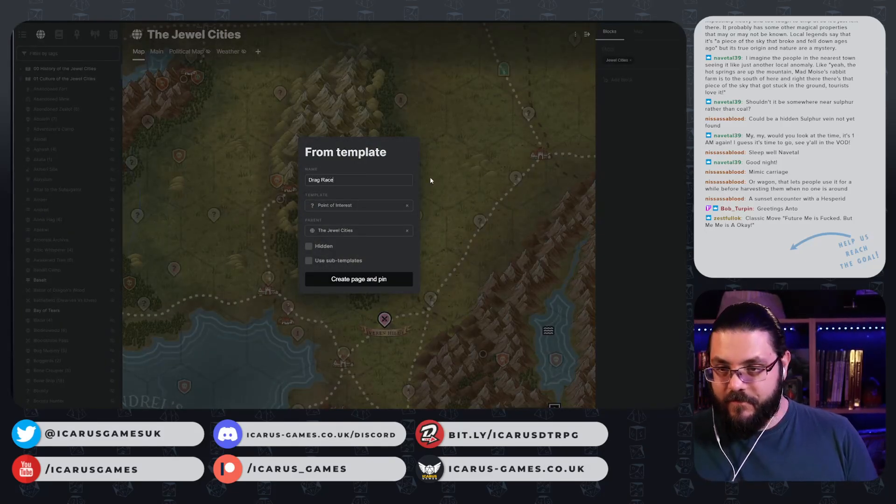
{"action": "left_click", "coordinate": [308, 246]}
{"action": "left_click", "coordinate": [358, 279]}
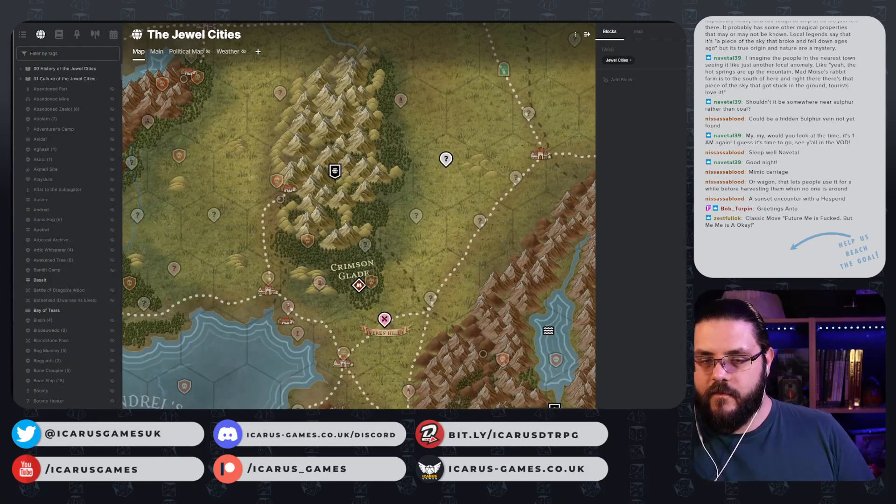
- Hide the Drag Race pin from players, then open and close its note
{"action": "right_click", "coordinate": [451, 158]}
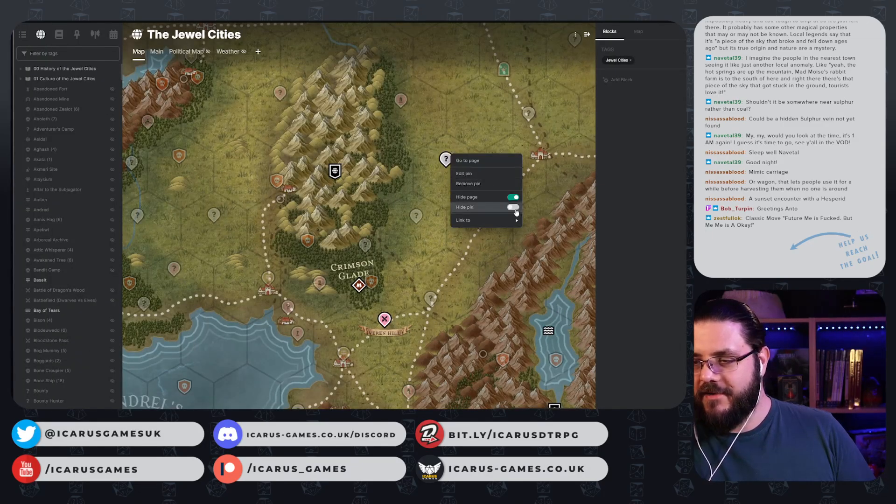
{"action": "left_click", "coordinate": [467, 208]}
{"action": "left_click", "coordinate": [453, 165]}
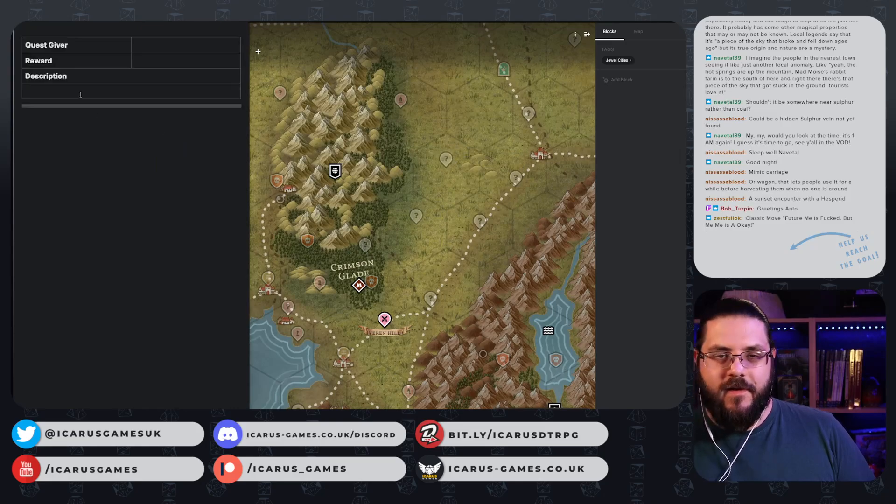
{"action": "left_click", "coordinate": [421, 134]}
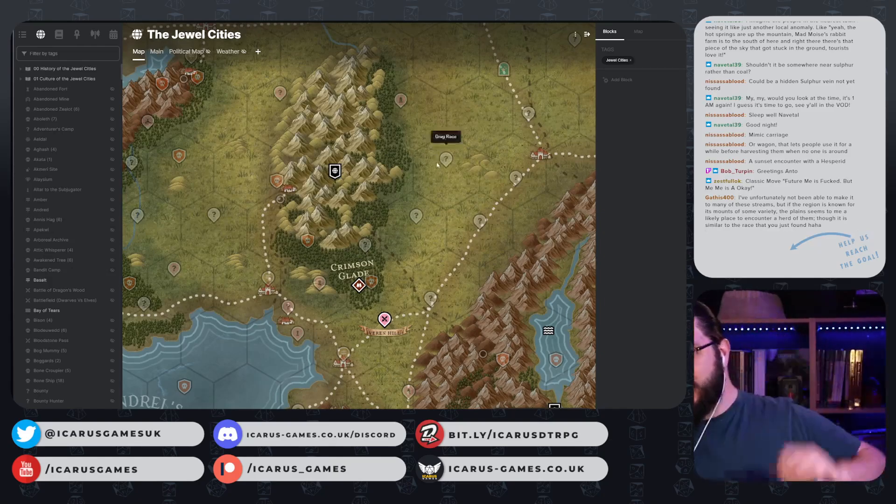
- Zoom out the Jewel Cities map and switch to the d20pfsrd temperate and warm Ocean/Sea monster lists
{"action": "scroll", "coordinate": [429, 159], "scroll_direction": "down", "scroll_amount": 2}
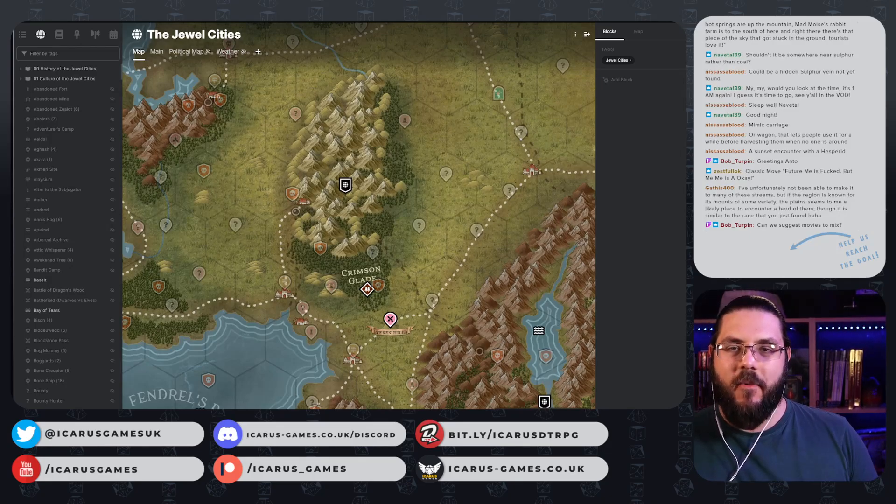
{"action": "key", "text": "alt+Tab"}
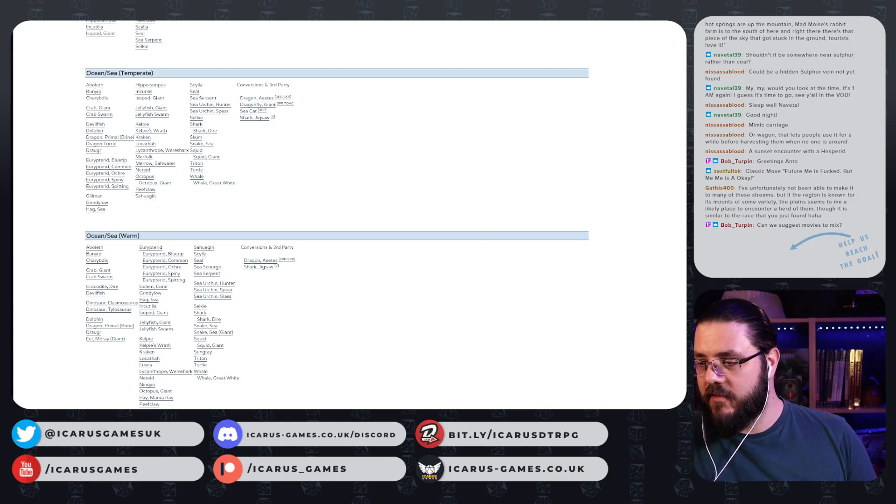
- In Random Movie Picker, set the movie count to 2 and draw two random movies
{"action": "key", "text": "ctrl+Tab"}
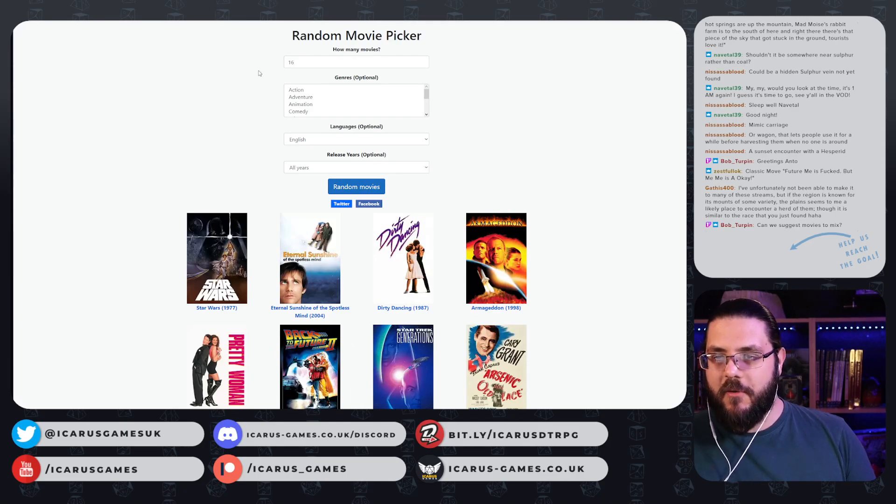
{"action": "double_click", "coordinate": [290, 63]}
{"action": "type", "text": "2"}
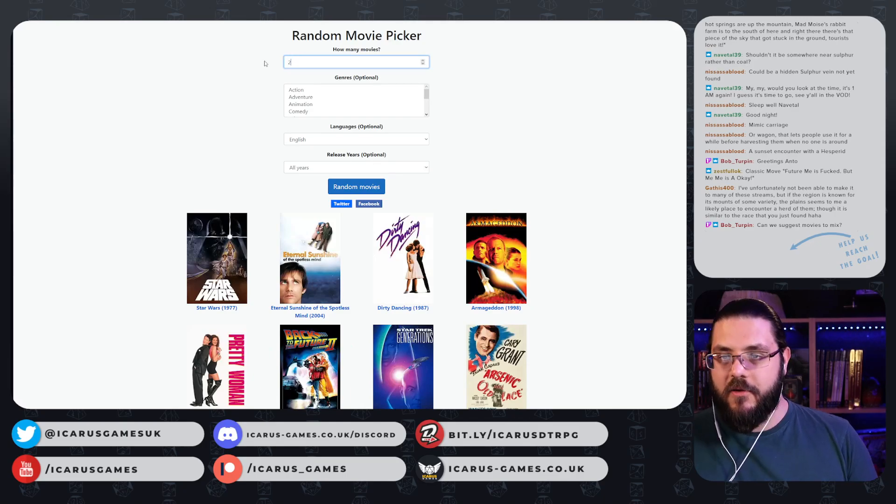
{"action": "left_click", "coordinate": [214, 68]}
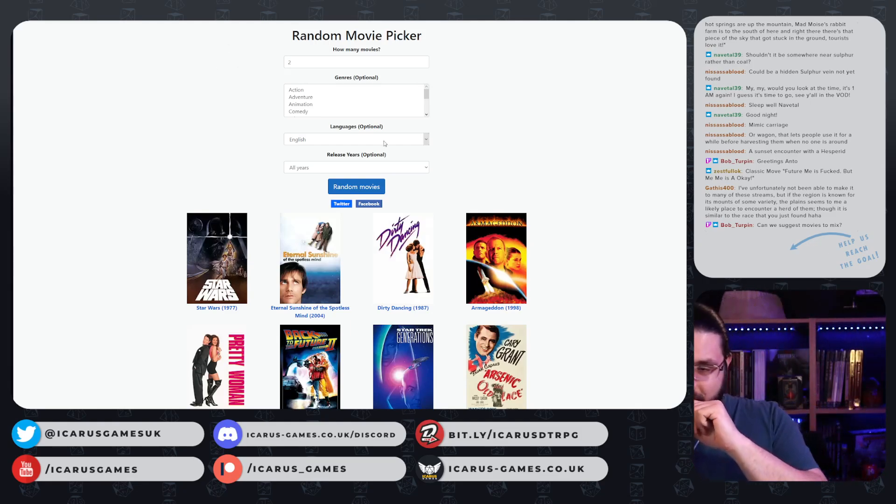
{"action": "left_click", "coordinate": [371, 187]}
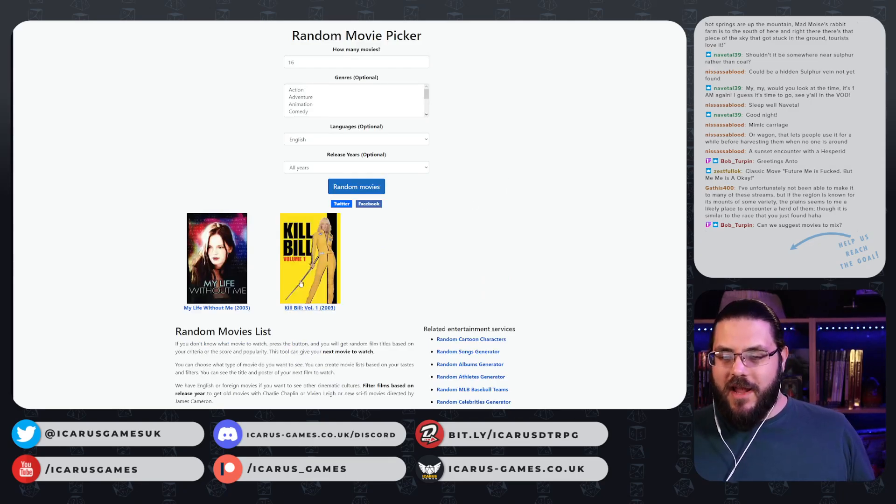
- Search Google for 'My Life Without Me' and open its Wikipedia article
{"action": "left_click_drag", "start_coordinate": [176, 310], "coordinate": [251, 309]}
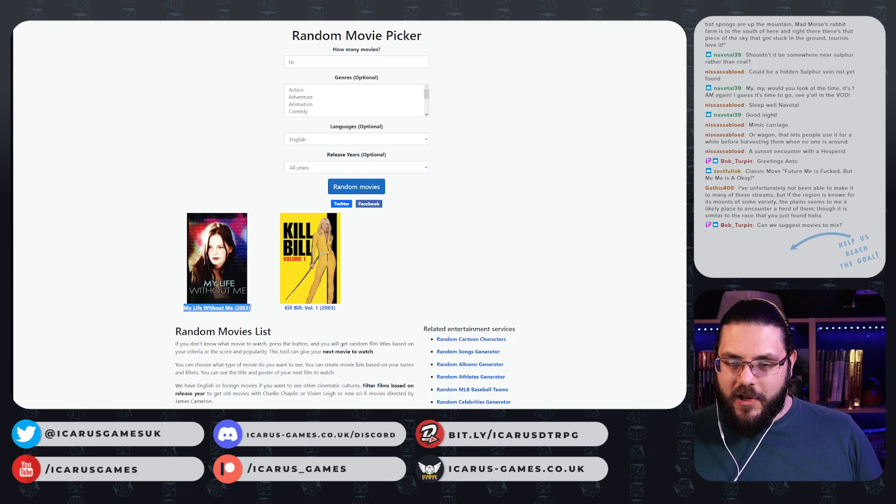
{"action": "left_click", "coordinate": [192, 293]}
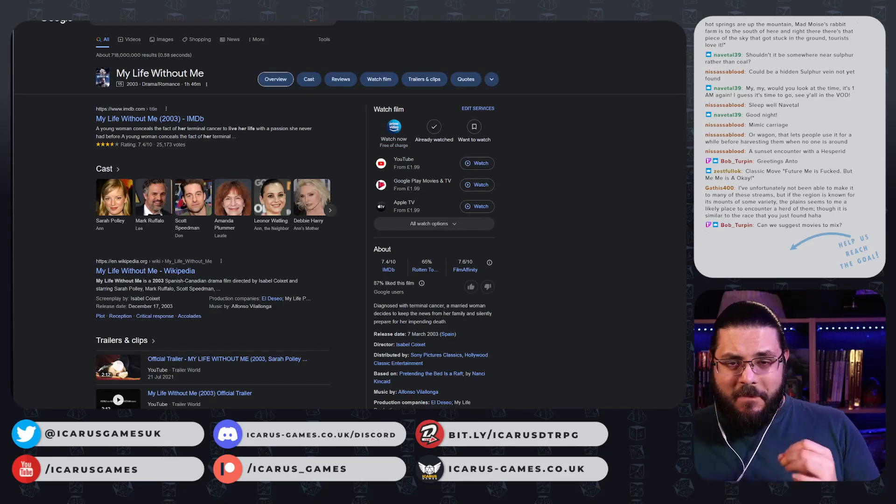
{"action": "left_click", "coordinate": [164, 272]}
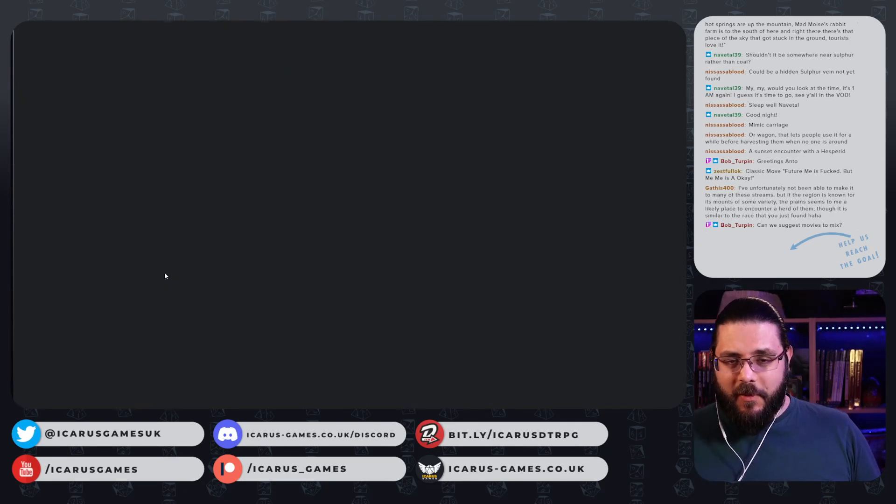
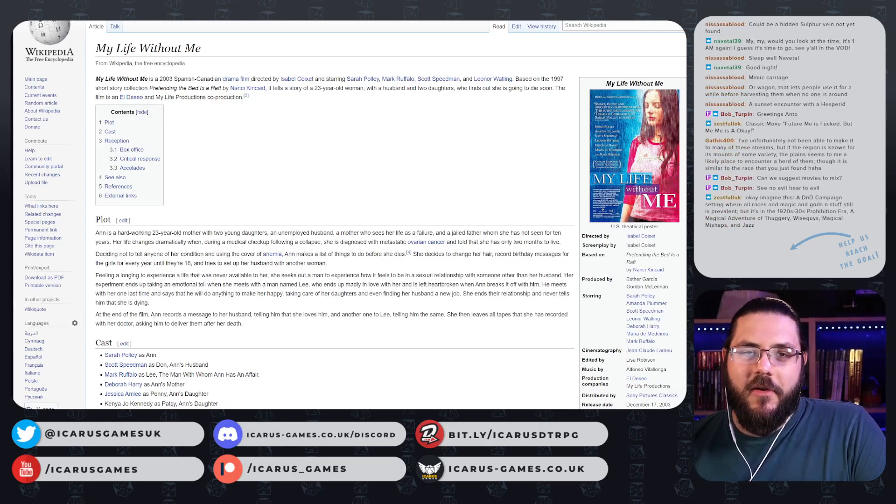
- Reroll the Random Movie Picker to get a fresh pick, Mars Attacks! (1996)
{"action": "left_click", "coordinate": [128, 18]}
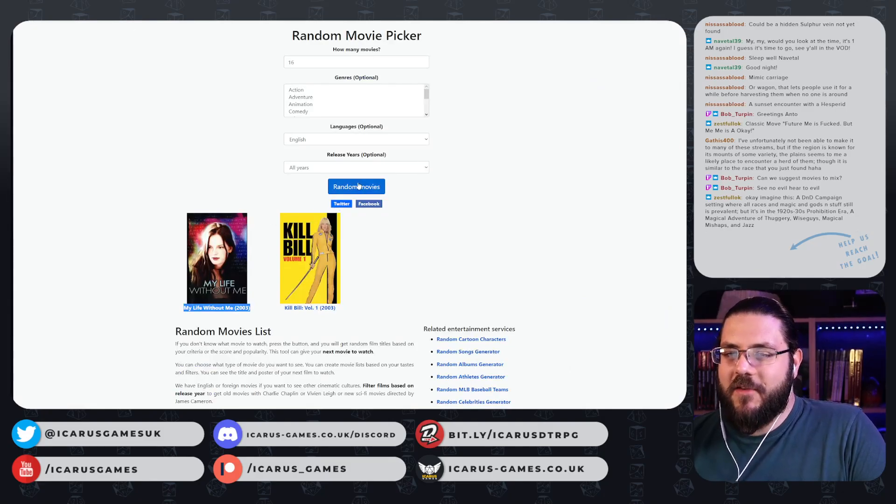
{"action": "double_click", "coordinate": [419, 62]}
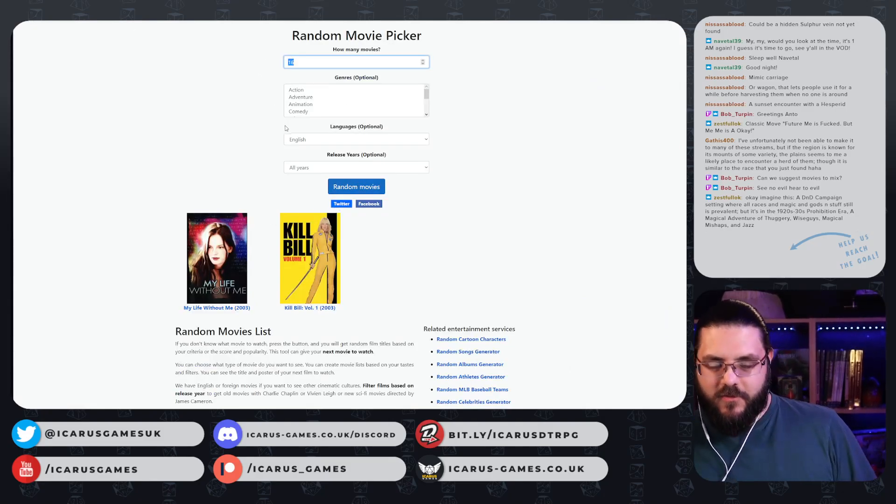
{"action": "left_click", "coordinate": [358, 187]}
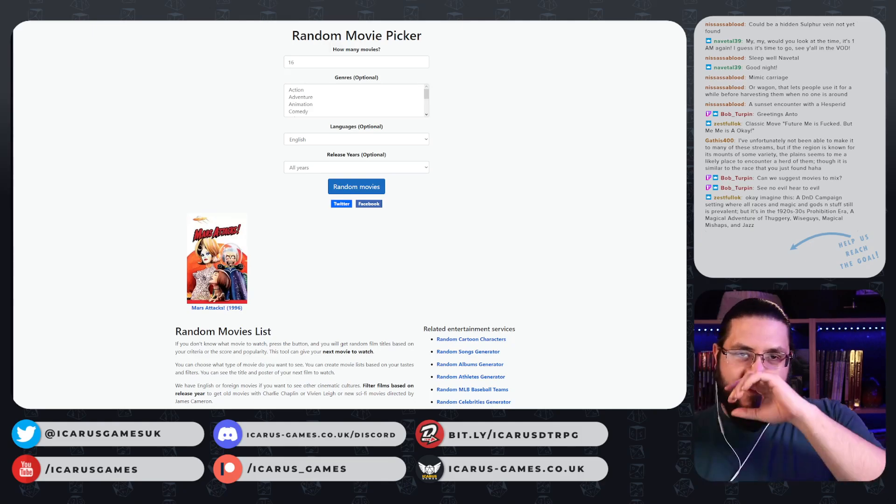
- Create a hidden 'Mars Attacks Vs Kill Bill' page from a template, and hide its map pin
{"action": "left_click", "coordinate": [88, 21]}
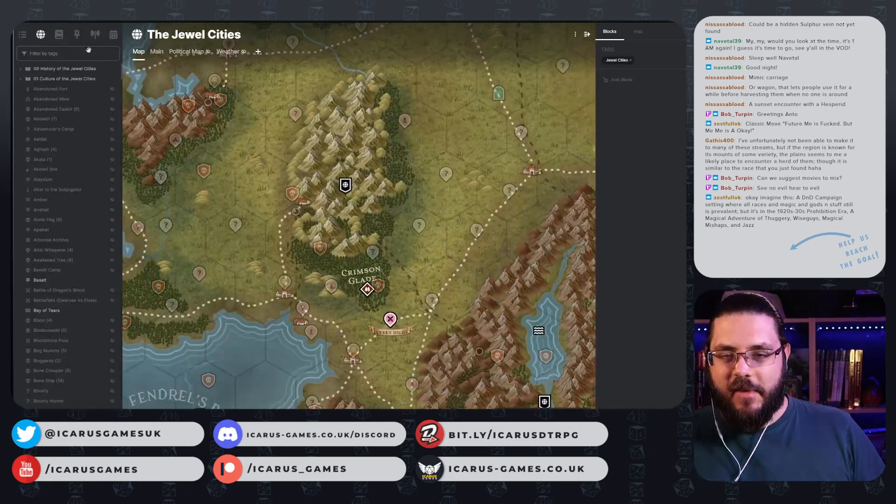
{"action": "right_click", "coordinate": [487, 125]}
{"action": "left_click", "coordinate": [478, 126]}
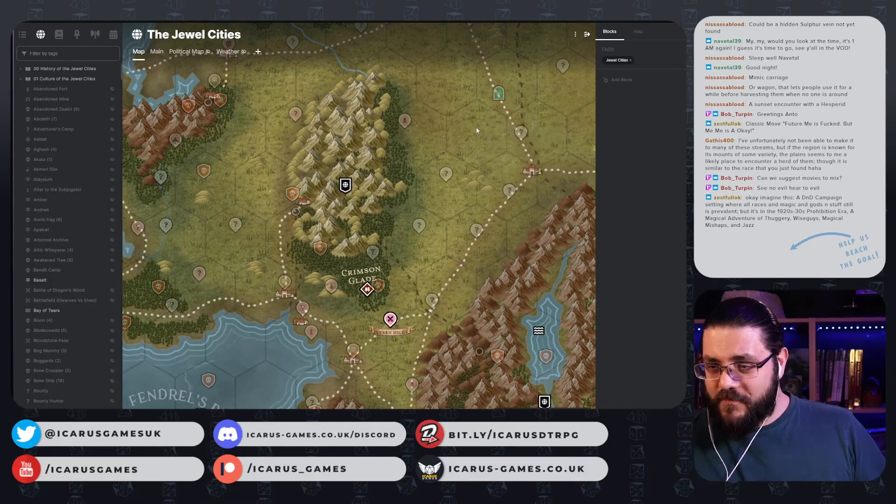
{"action": "right_click", "coordinate": [477, 126]}
{"action": "left_click", "coordinate": [513, 167]}
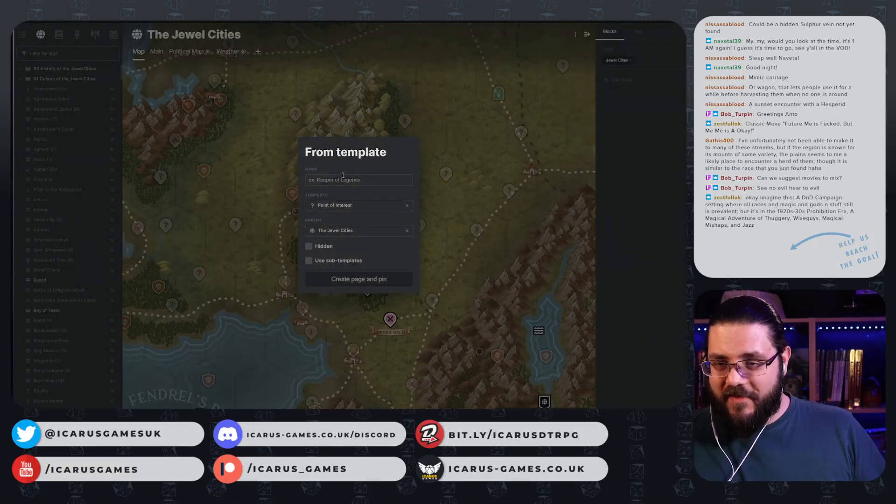
{"action": "type", "text": "Mars At"}
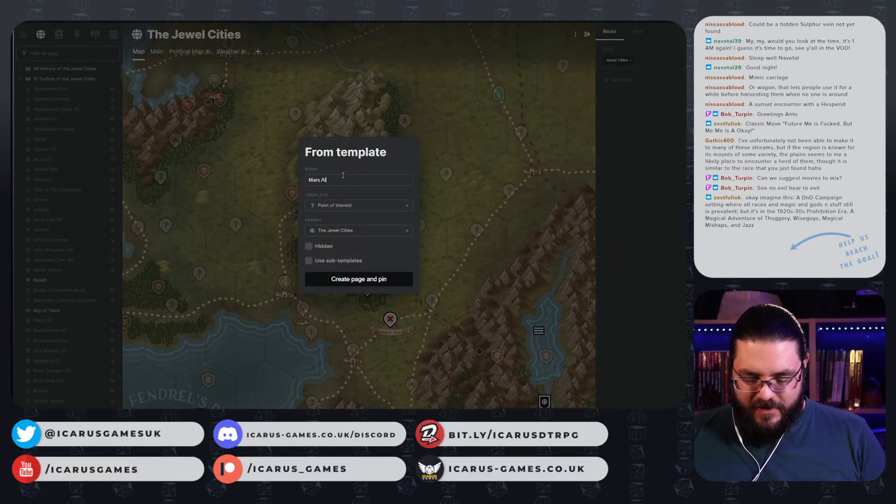
{"action": "type", "text": "tacks Vs "}
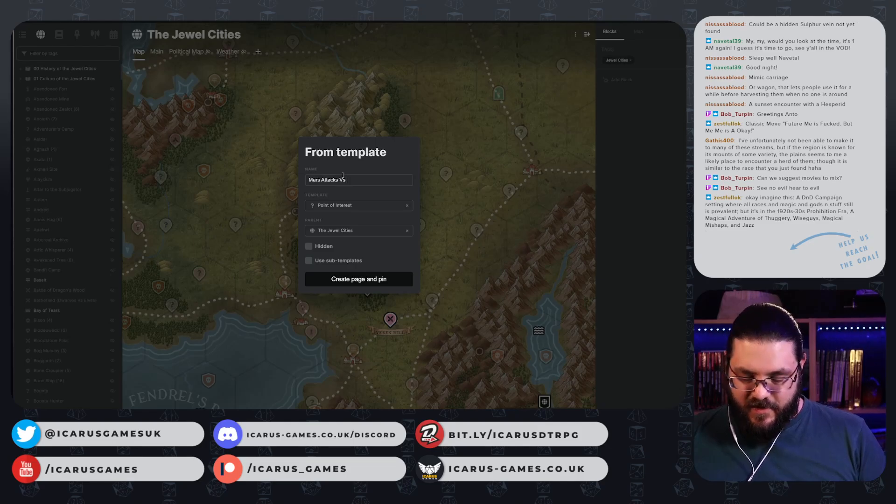
{"action": "type", "text": "Kill Bill"}
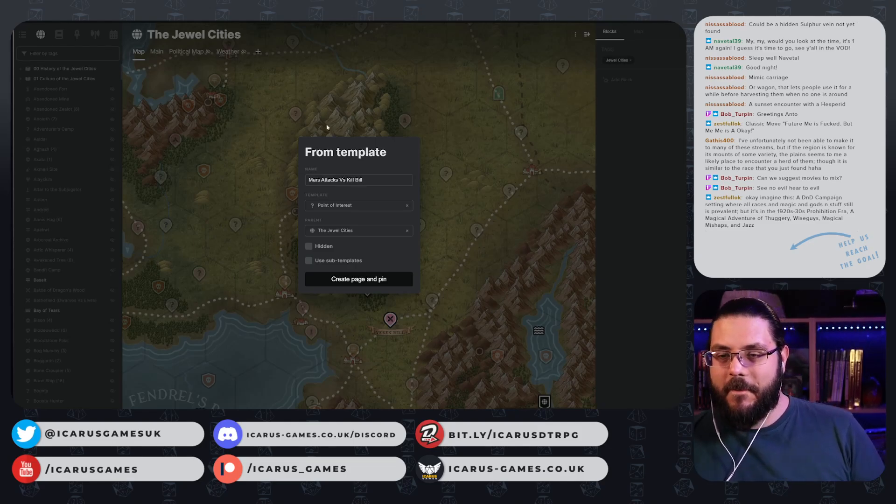
{"action": "left_click", "coordinate": [309, 246]}
{"action": "left_click", "coordinate": [373, 280]}
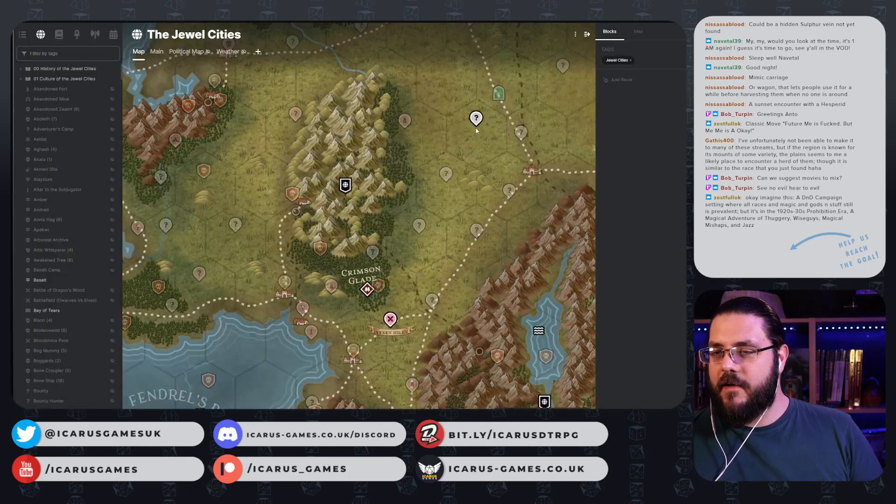
{"action": "right_click", "coordinate": [476, 119]}
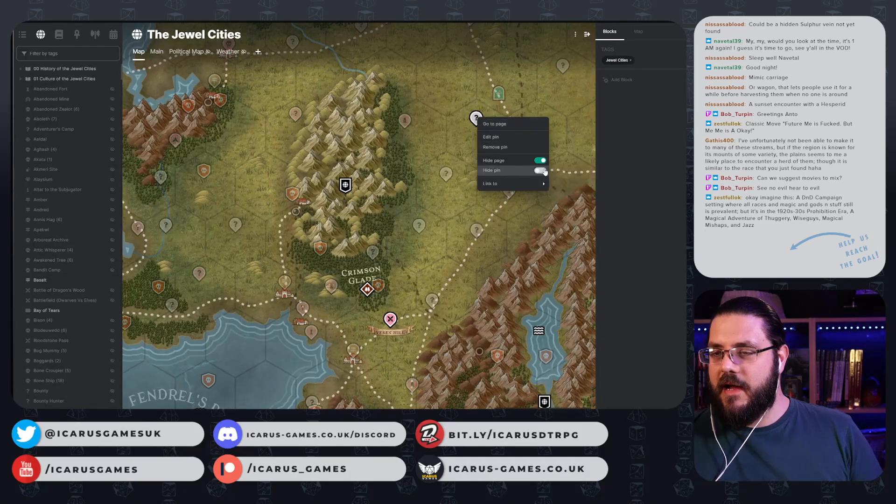
{"action": "left_click", "coordinate": [545, 172]}
- Describe the Kill Bill page: an outsider seeks sword-wielding revenge on the creature that killed their family
{"action": "left_click", "coordinate": [485, 113]}
{"action": "left_click", "coordinate": [477, 118]}
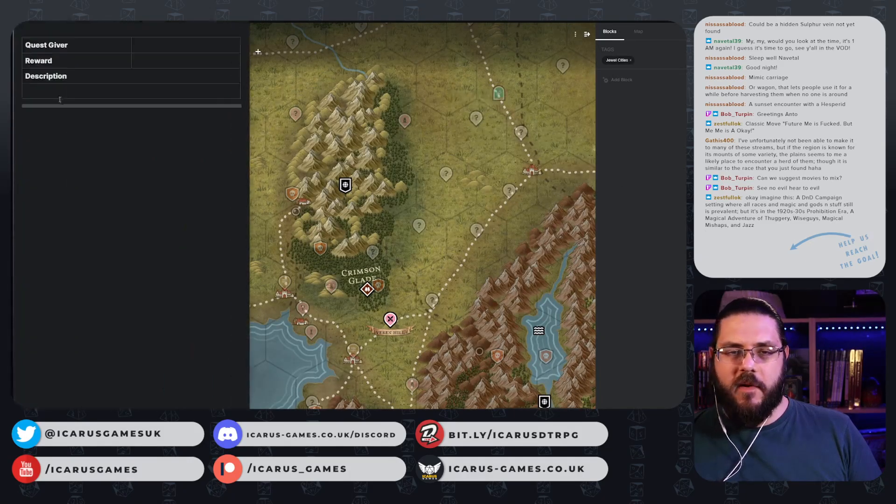
{"action": "left_click", "coordinate": [60, 95]}
{"action": "type", "text": "Some kind o"}
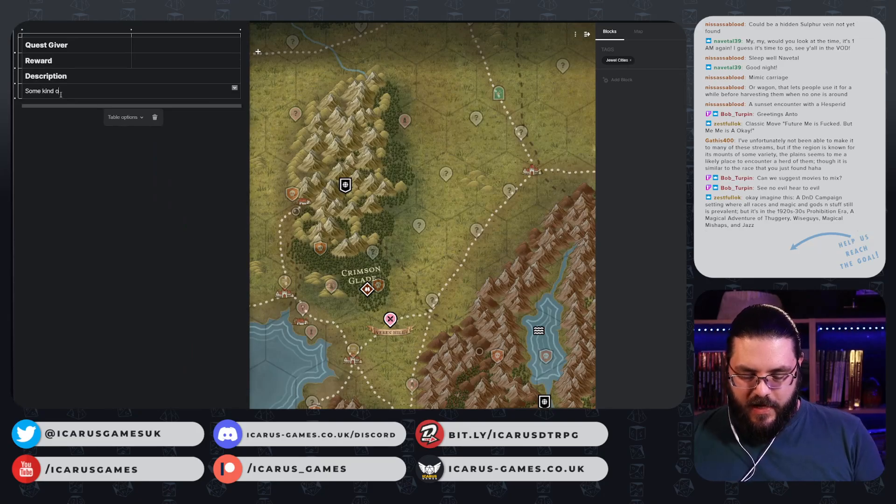
{"action": "type", "text": "f outsider"}
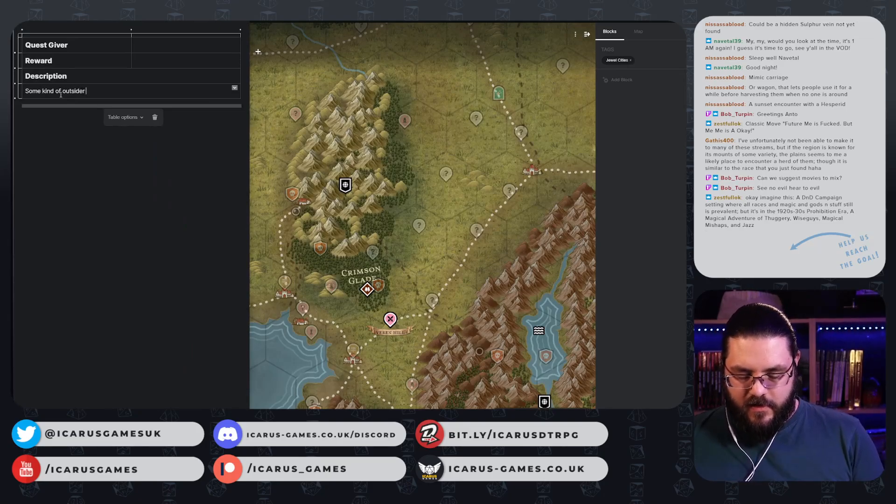
{"action": "type", "text": " has come to the Jew"}
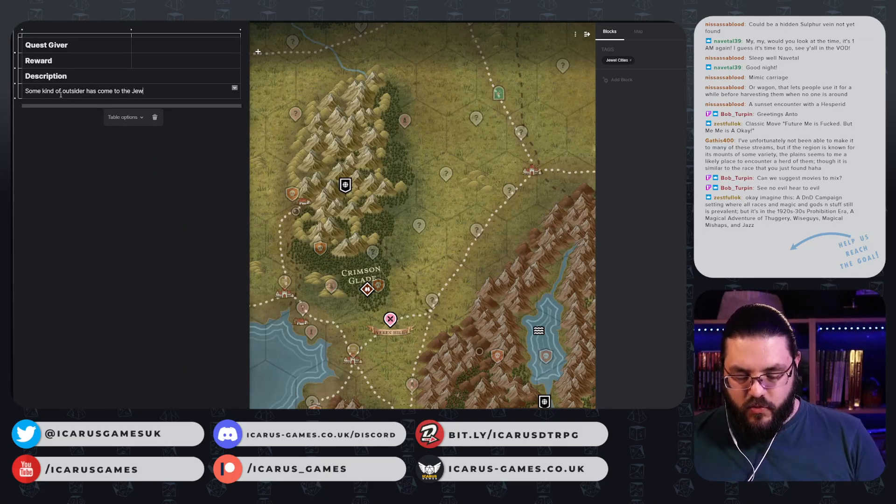
{"action": "type", "text": "el Cities in s"}
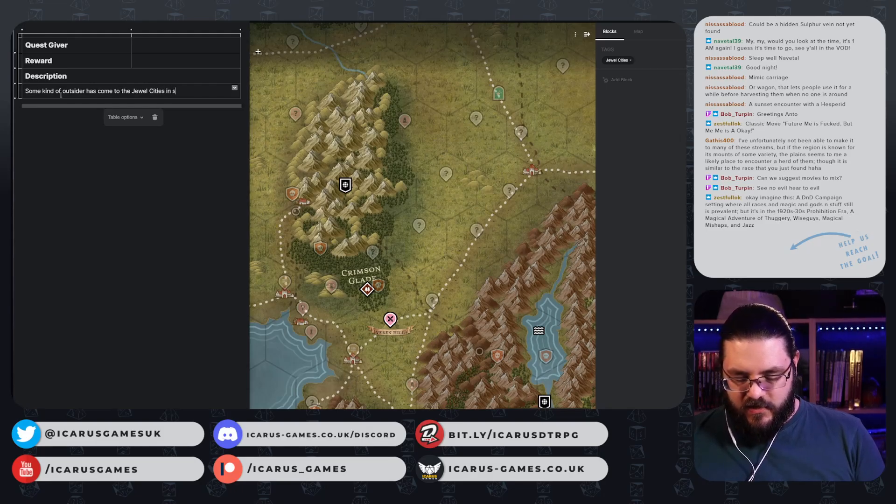
{"action": "type", "text": "earch of the cr"}
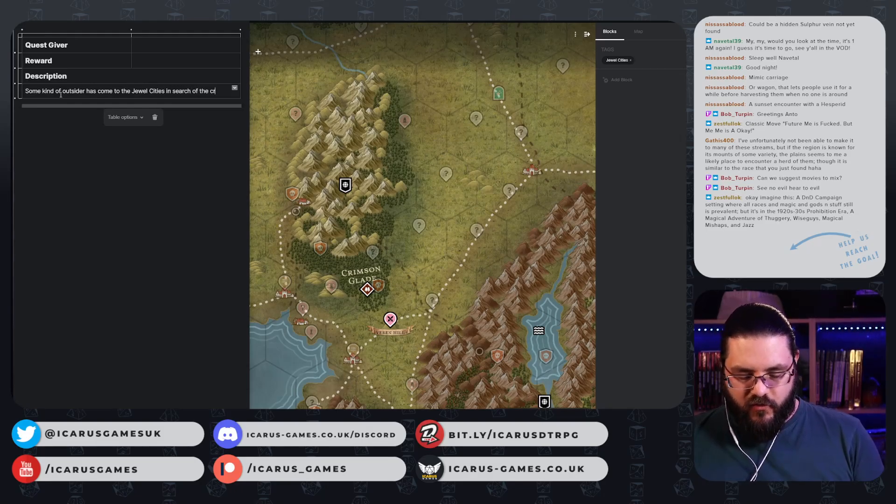
{"action": "type", "text": "eature that ki"}
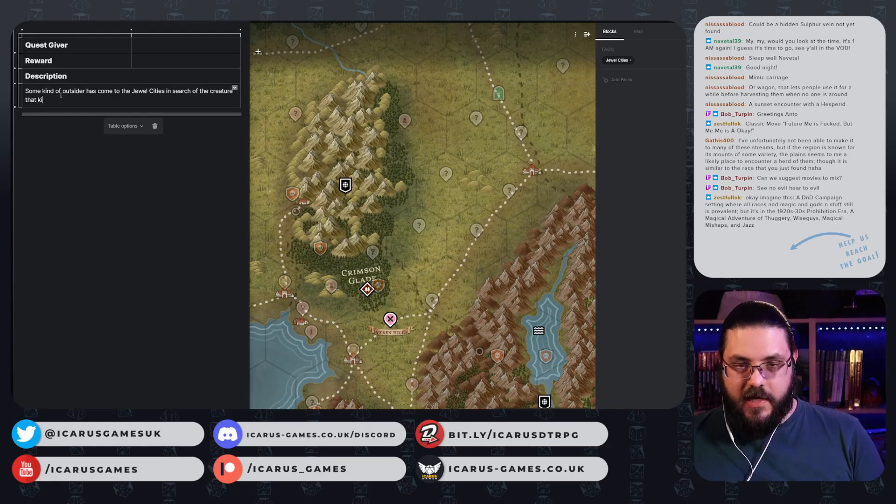
{"action": "type", "text": "lled their f"}
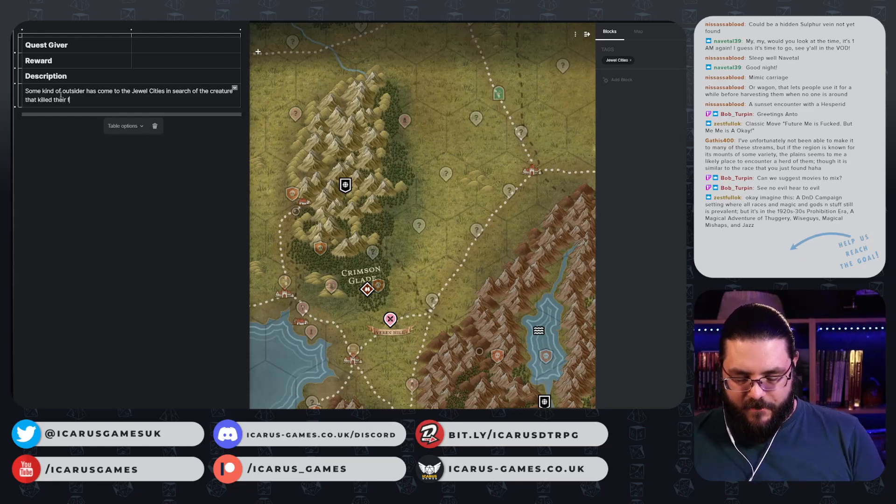
{"action": "type", "text": "amily (bill) "}
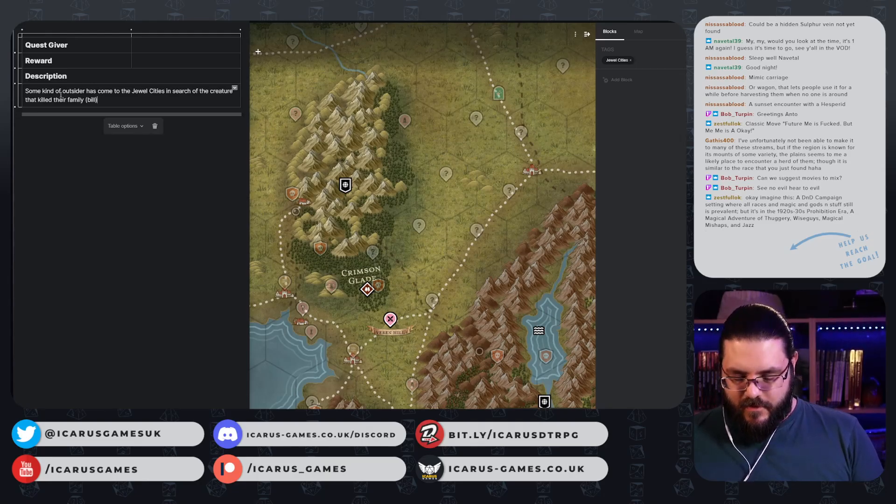
{"action": "type", "text": ". They want "}
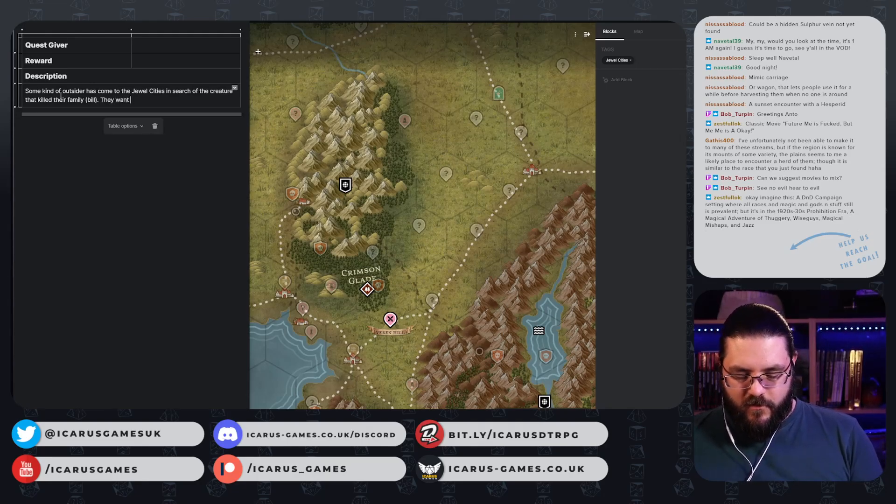
{"action": "type", "text": "revenge and wh"}
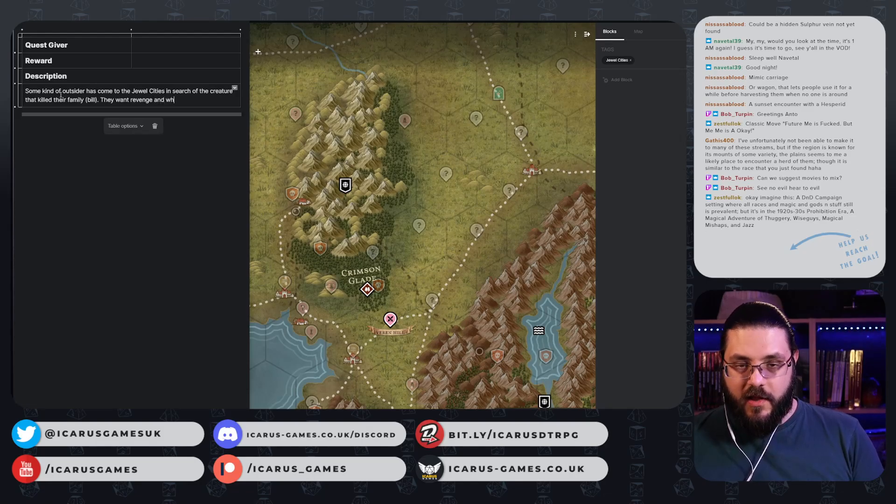
{"action": "key", "text": "BackSpace"}
{"action": "type", "text": "ill "}
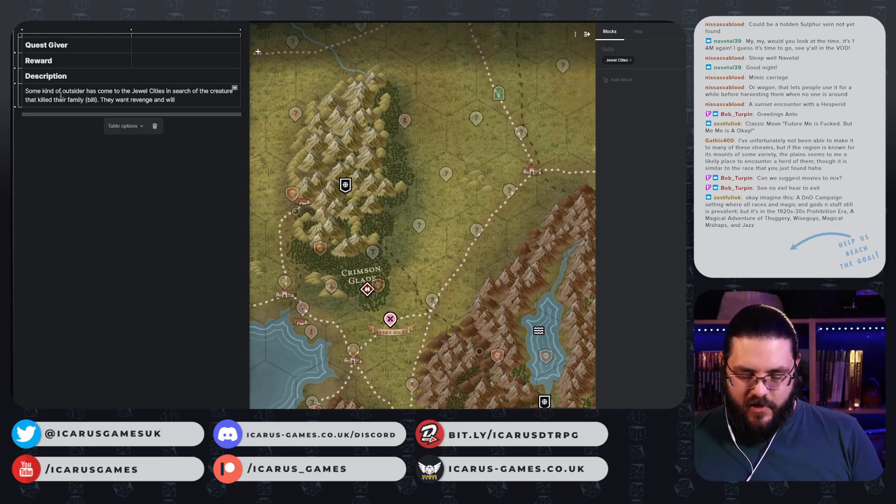
{"action": "type", "text": "achieve it usi"}
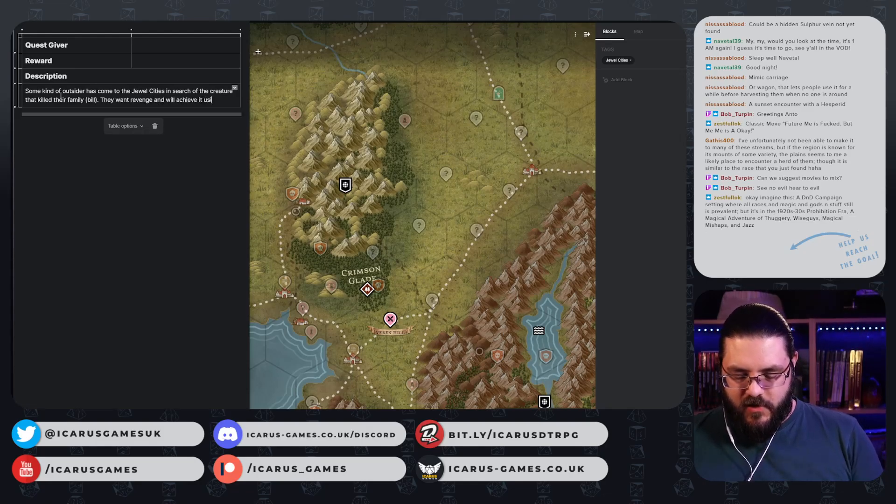
{"action": "type", "text": "ng the way"}
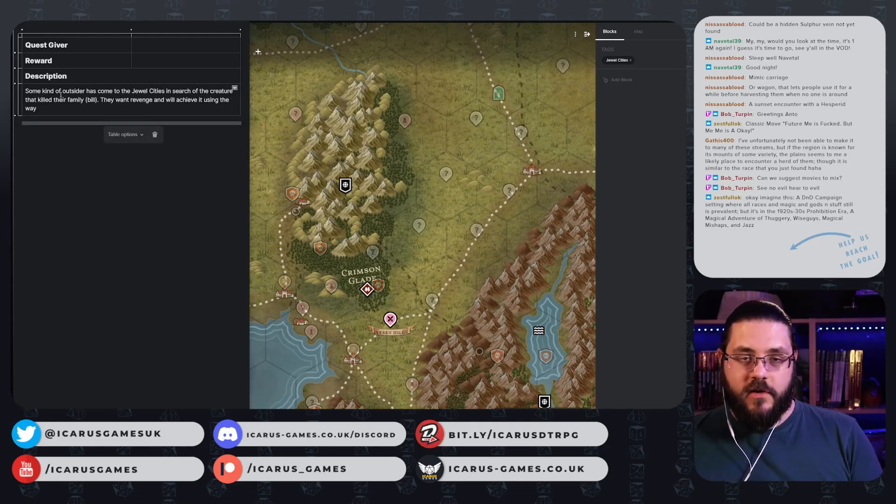
{"action": "type", "text": " tof the sword."}
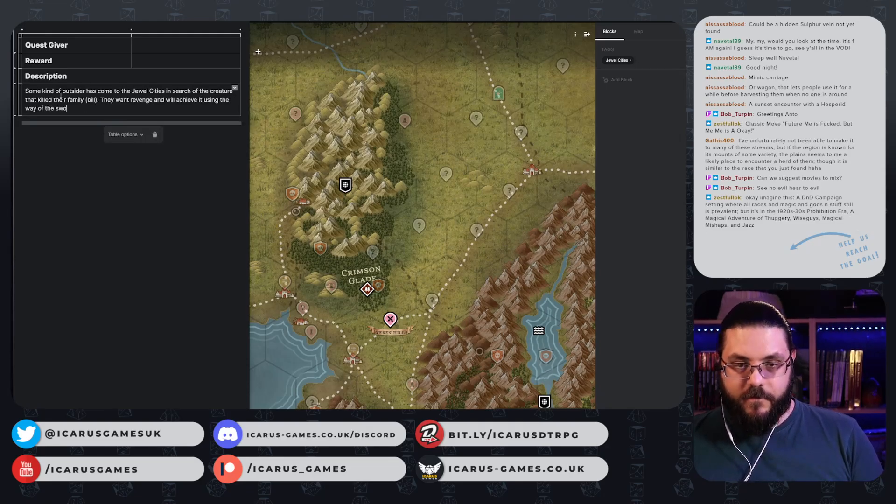
{"action": "left_click", "coordinate": [401, 171]}
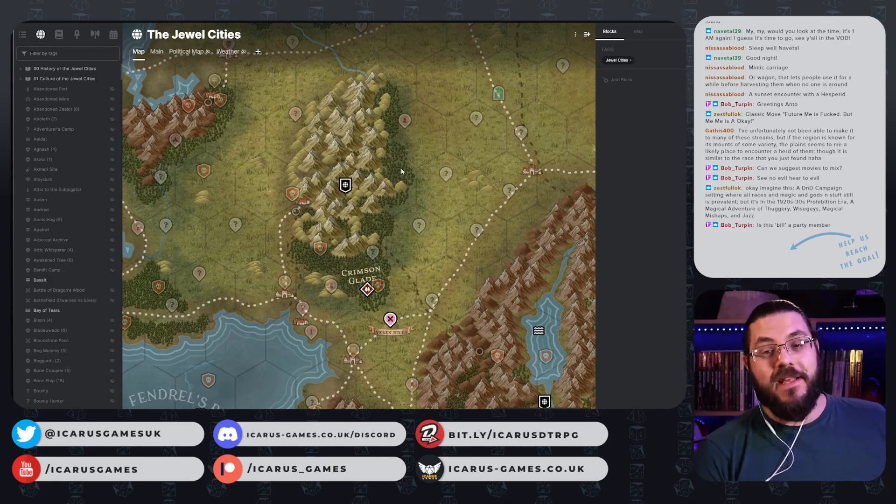
- Add the line 'Bill is maybe a party member ?' to the Mars Attacks Vs Kill Bill description
{"action": "left_click", "coordinate": [476, 118]}
{"action": "left_click", "coordinate": [106, 111]}
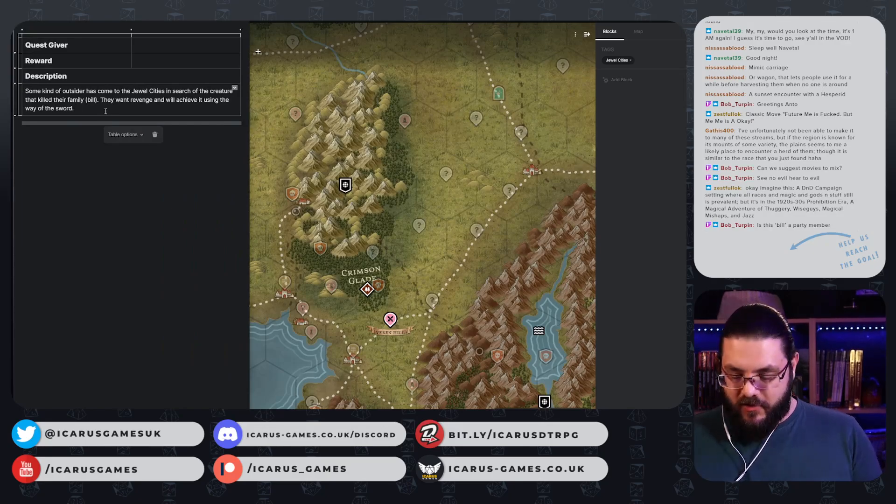
{"action": "key", "text": "Return"}
{"action": "key", "text": "Return"}
{"action": "type", "text": "Bill is may"}
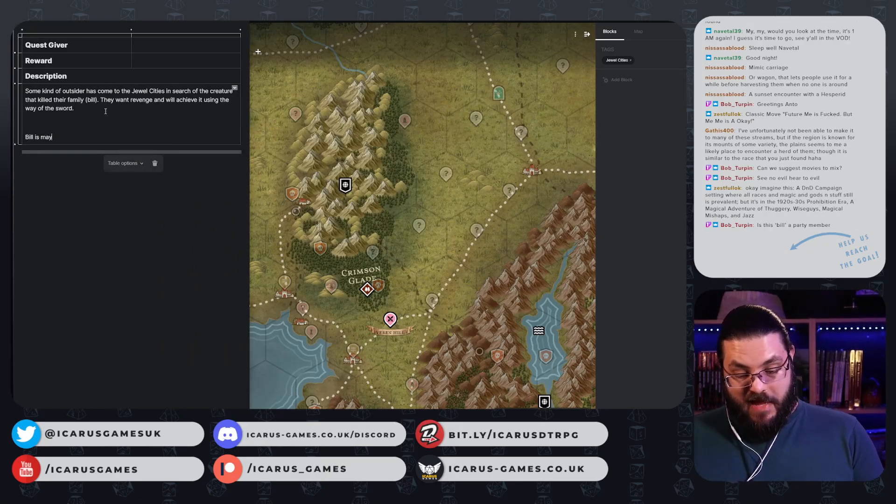
{"action": "type", "text": "be a party membe"}
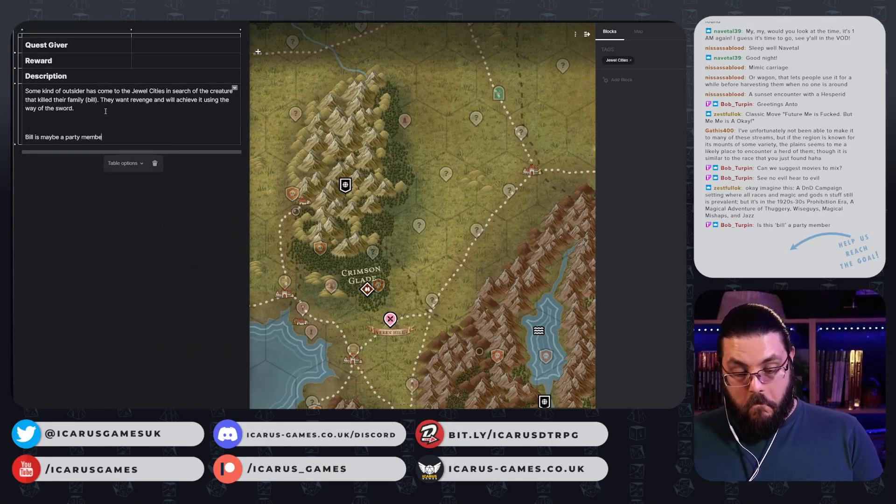
{"action": "type", "text": "r ?"}
{"action": "key", "text": "Return"}
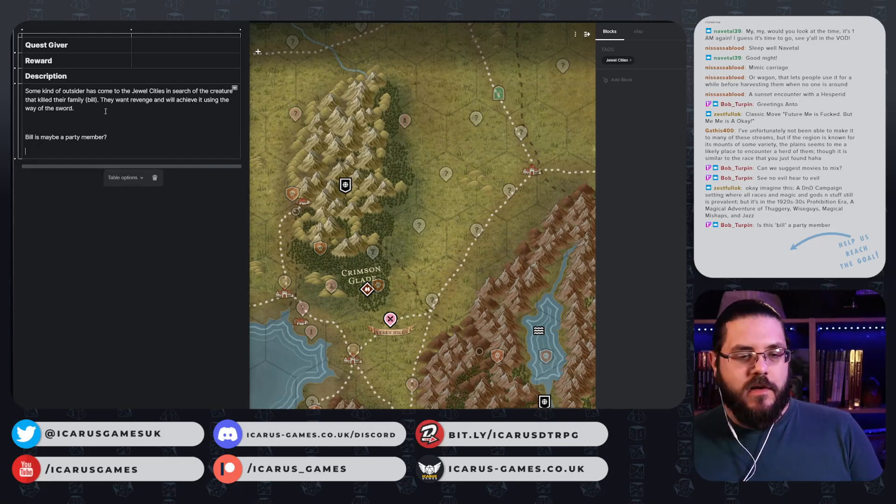
{"action": "left_click", "coordinate": [404, 121]}
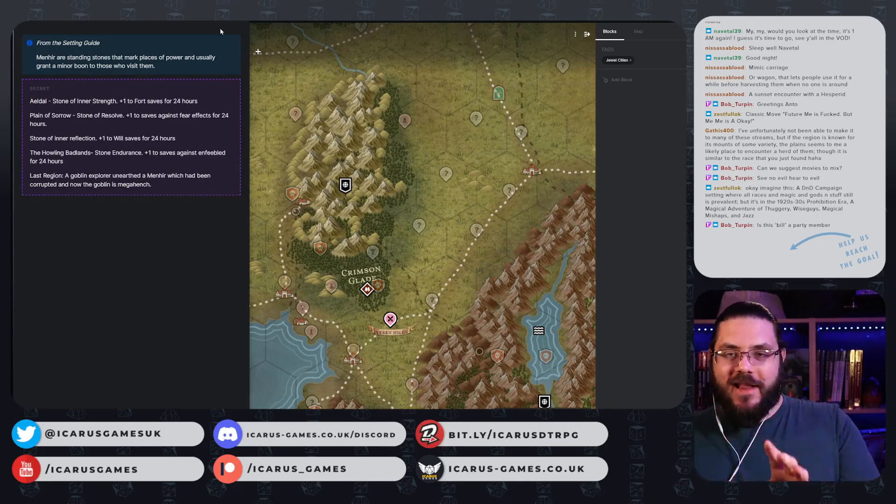
{"action": "key", "text": "Escape"}
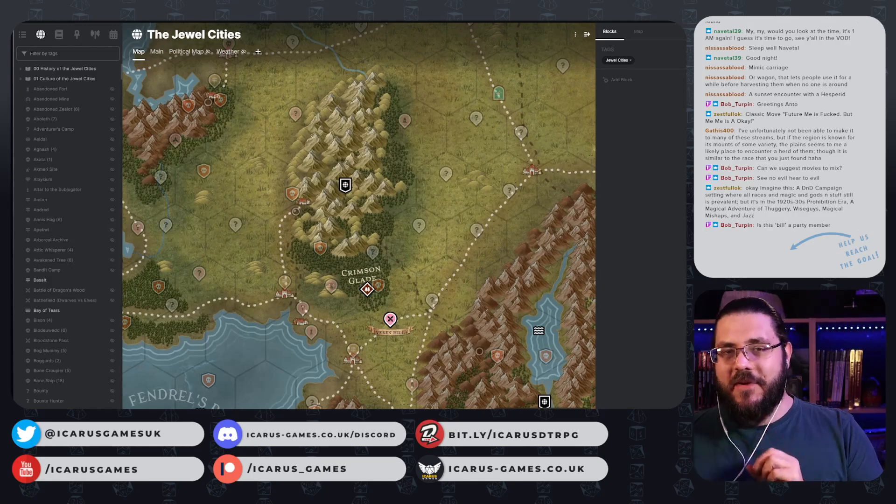
- Roll single random movies four times until Star Wars (1977) comes up, then return to LegendKeeper
{"action": "key", "text": "ctrl+Tab"}
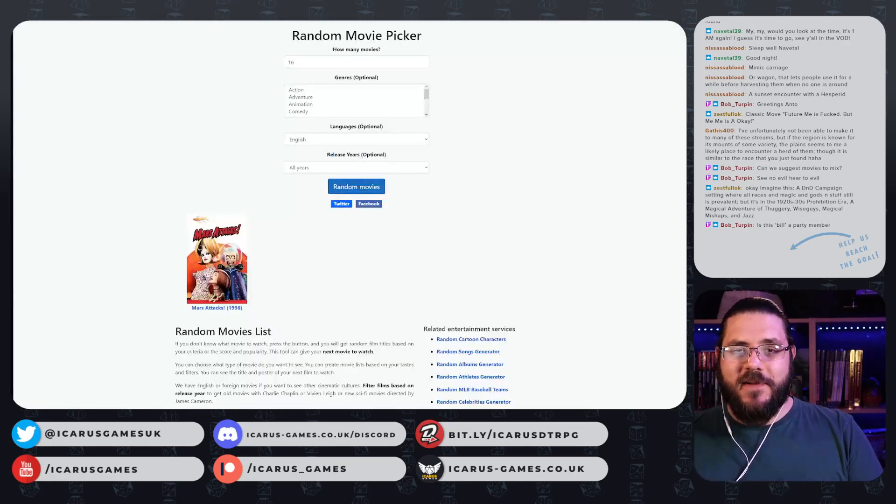
{"action": "left_click_drag", "start_coordinate": [305, 62], "coordinate": [277, 62]}
{"action": "type", "text": "1"}
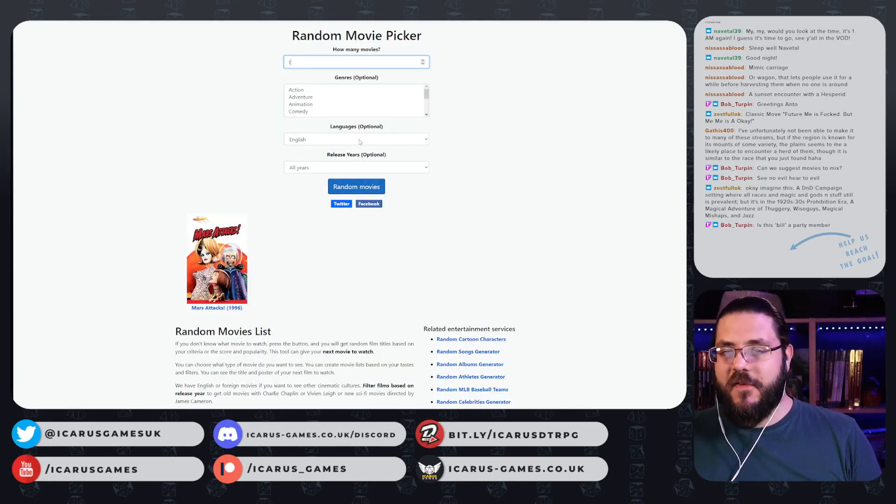
{"action": "left_click", "coordinate": [343, 191]}
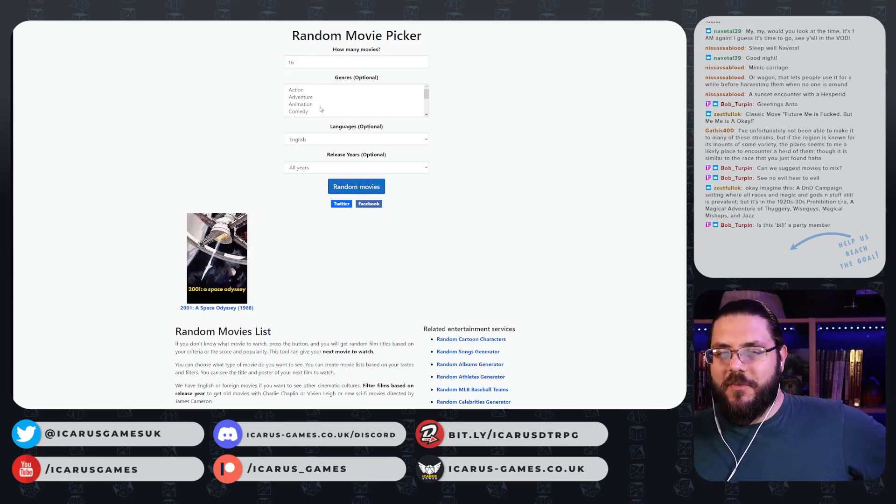
{"action": "left_click_drag", "start_coordinate": [299, 64], "coordinate": [272, 62]}
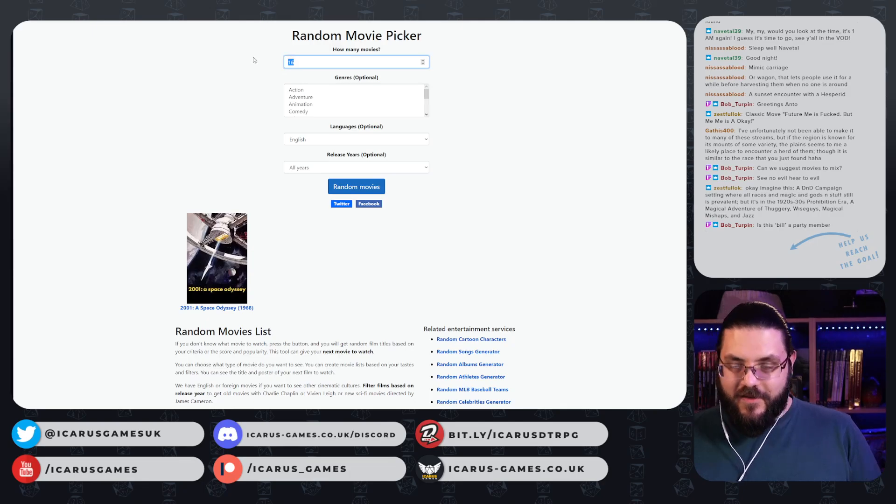
{"action": "type", "text": "1"}
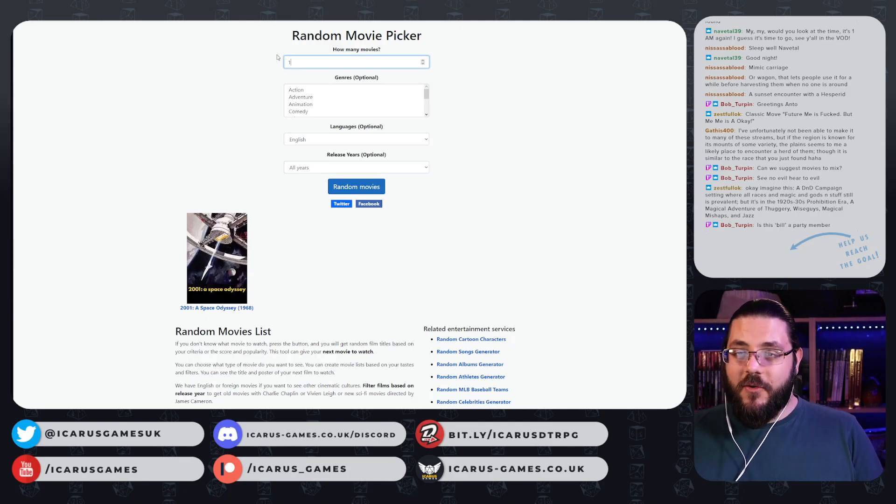
{"action": "left_click", "coordinate": [357, 185]}
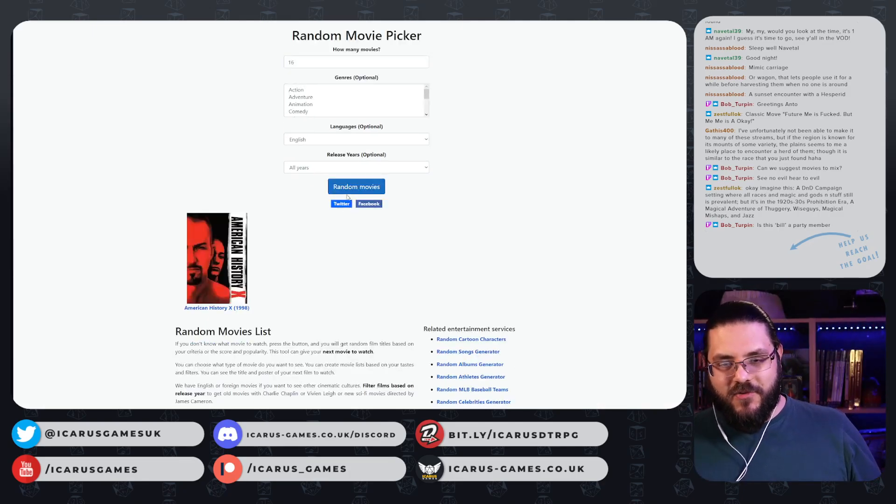
{"action": "left_click_drag", "start_coordinate": [323, 63], "coordinate": [250, 62]}
{"action": "type", "text": "1"}
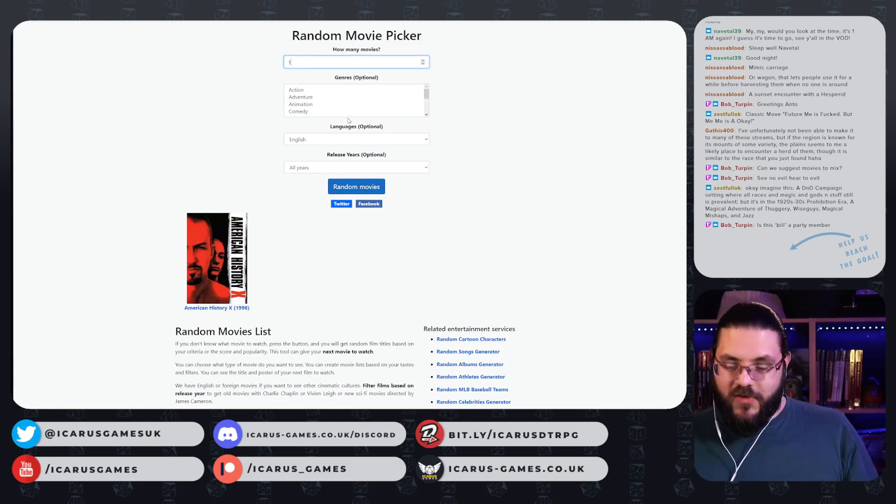
{"action": "left_click", "coordinate": [351, 187]}
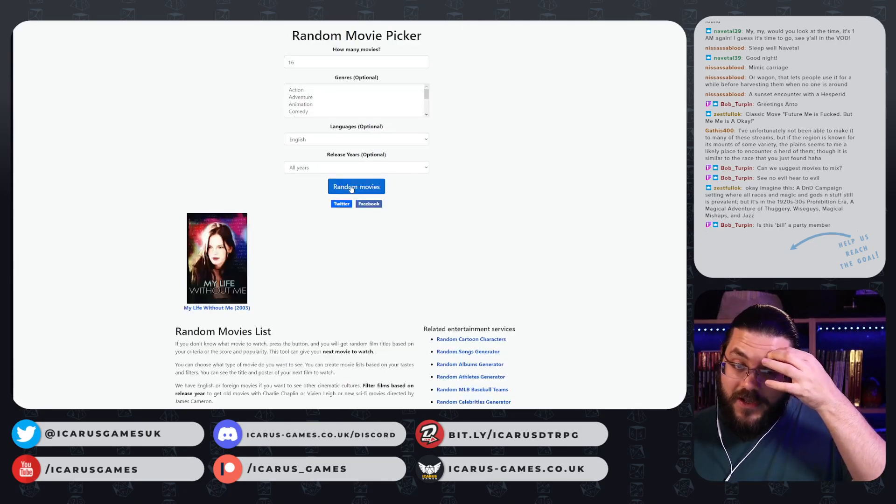
{"action": "left_click_drag", "start_coordinate": [316, 64], "coordinate": [242, 57]}
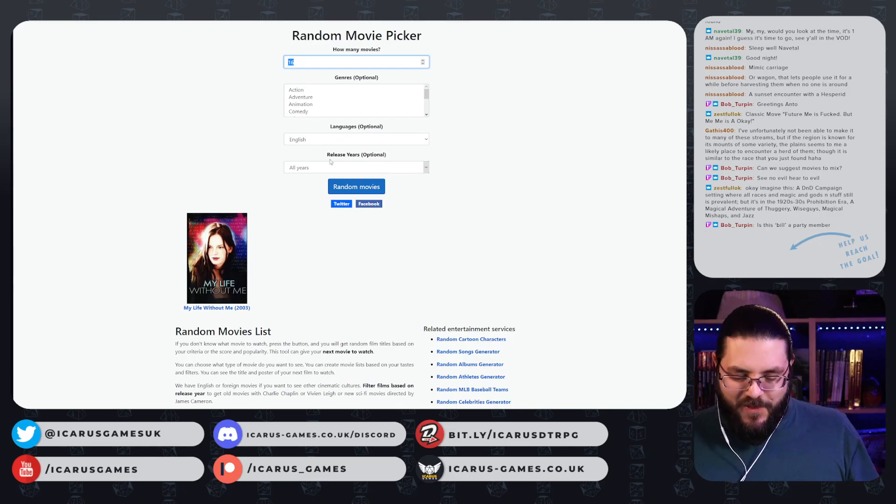
{"action": "type", "text": "1"}
{"action": "left_click", "coordinate": [368, 190]}
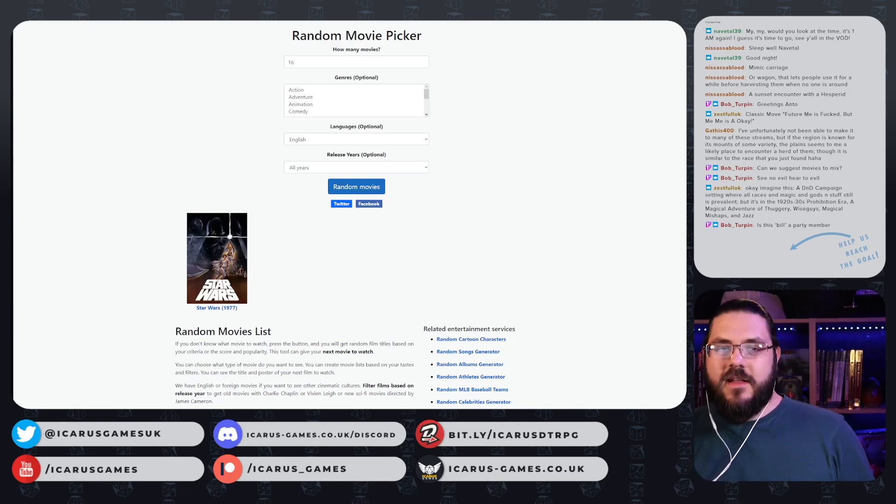
{"action": "key", "text": "ctrl+Tab"}
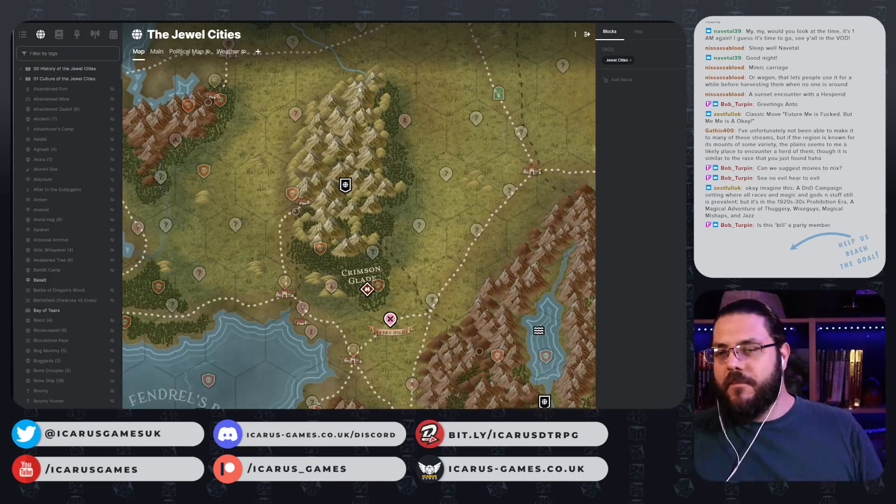
- Create a hidden page and pin named 'See no Evil, Hear No Evil Vs Star Wars' from a template
{"action": "left_click_drag", "start_coordinate": [383, 114], "coordinate": [323, 187]}
{"action": "right_click", "coordinate": [326, 185]}
{"action": "right_click", "coordinate": [379, 152]}
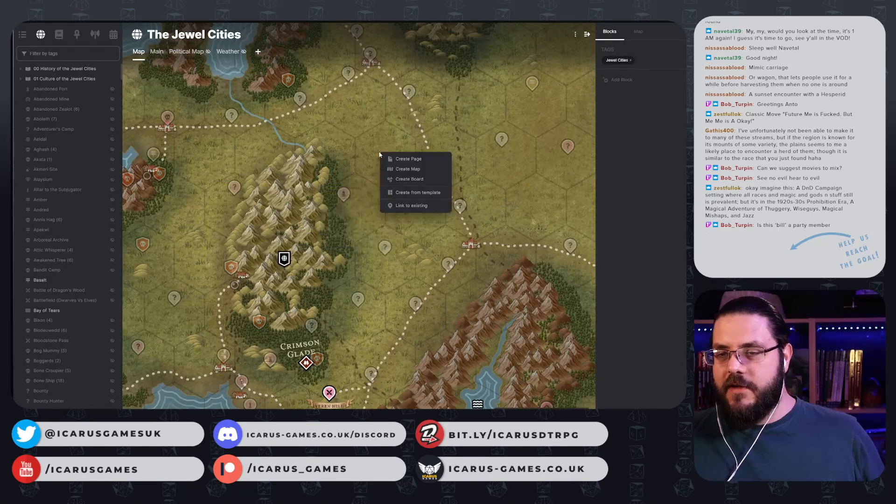
{"action": "left_click", "coordinate": [423, 192]}
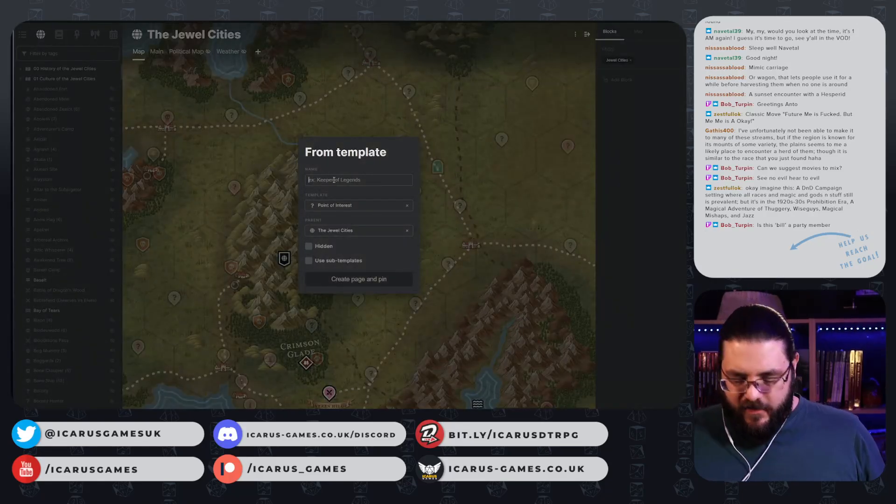
{"action": "type", "text": "See no "}
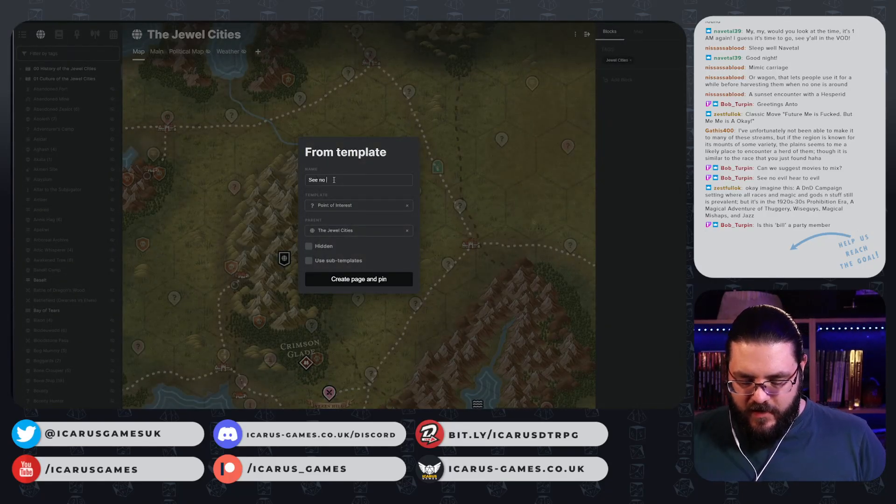
{"action": "type", "text": "Evil, Hea"}
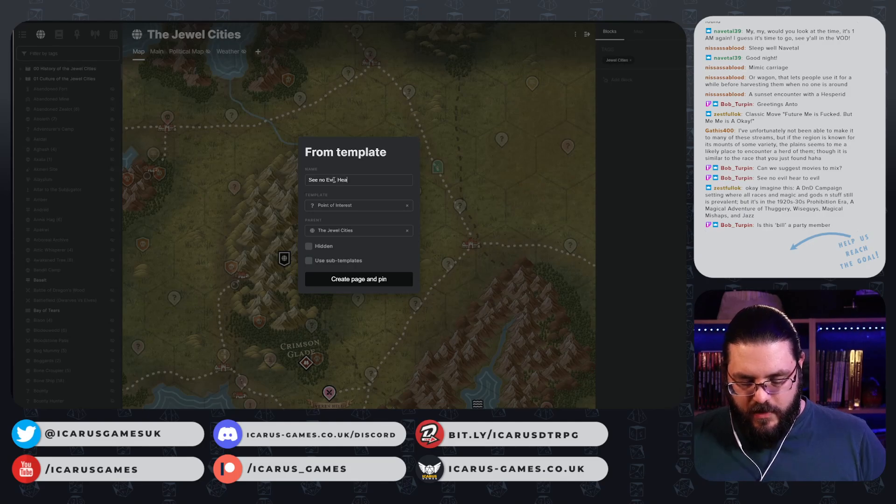
{"action": "type", "text": "r No Ev"}
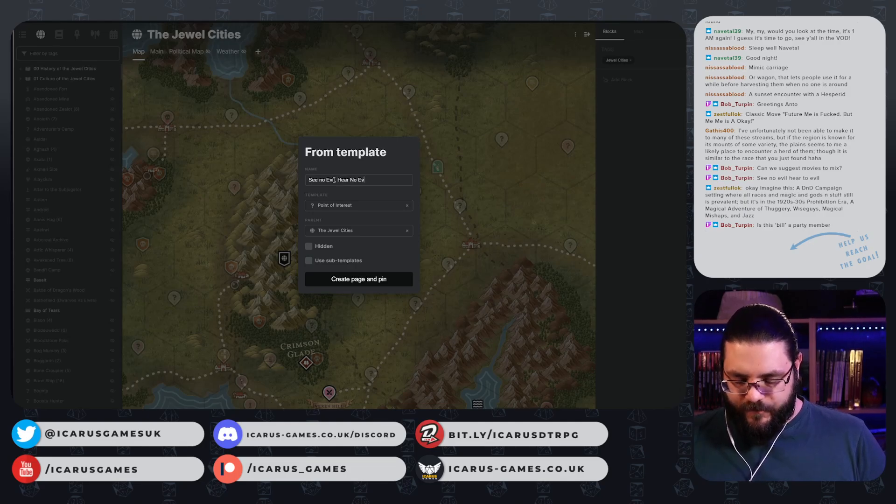
{"action": "type", "text": "il Vs Star Wars"}
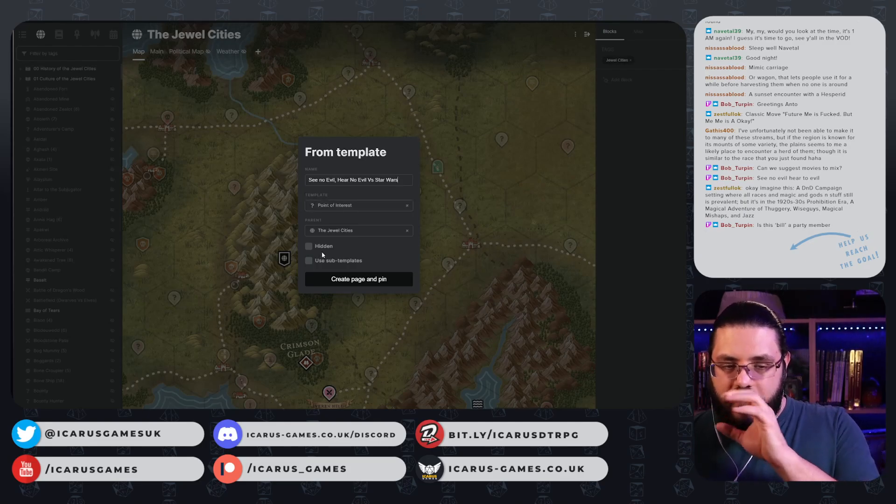
{"action": "left_click", "coordinate": [309, 246]}
{"action": "left_click", "coordinate": [352, 279]}
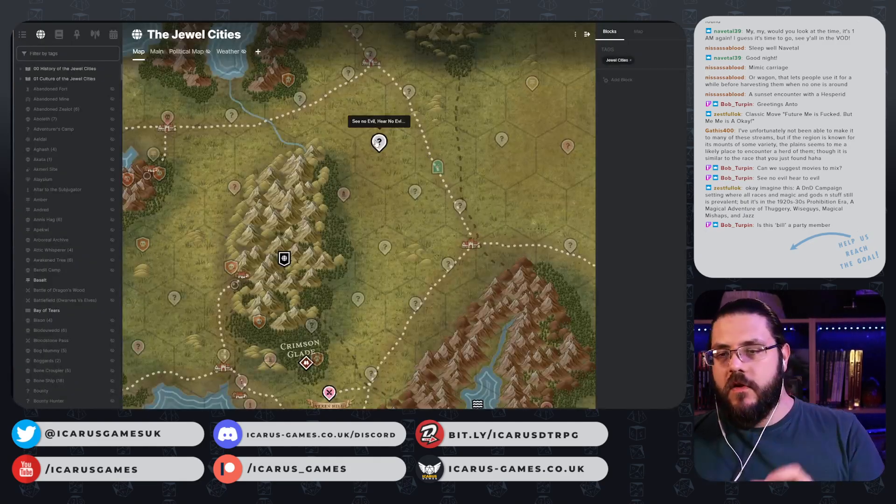
- Open the new pin's page through Go to page, then go back to the map
{"action": "right_click", "coordinate": [378, 143]}
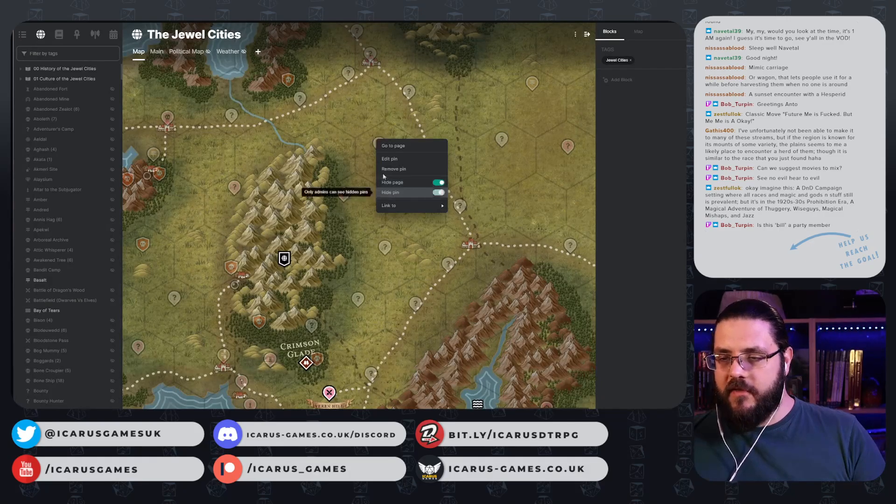
{"action": "left_click", "coordinate": [393, 146]}
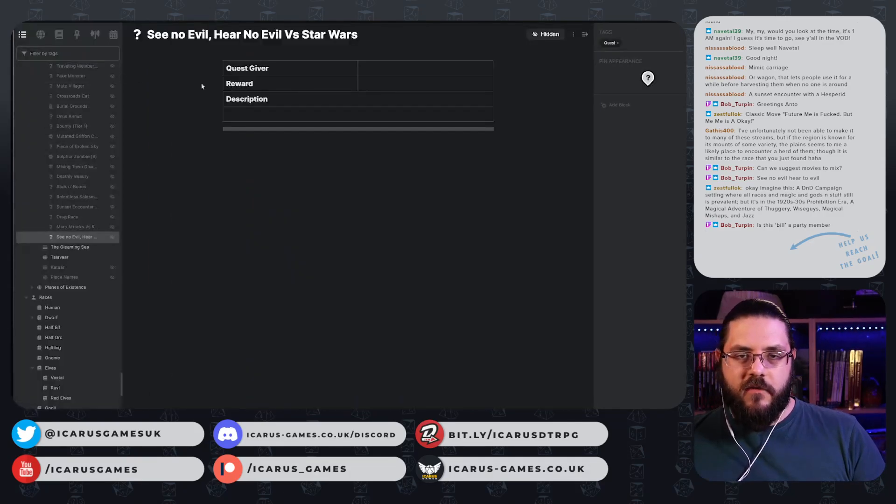
{"action": "left_click", "coordinate": [327, 102]}
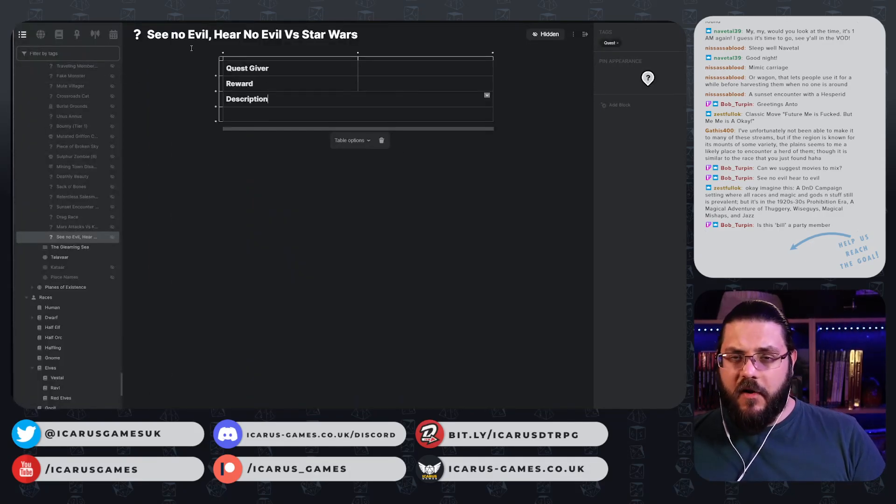
{"action": "left_click", "coordinate": [28, 22]}
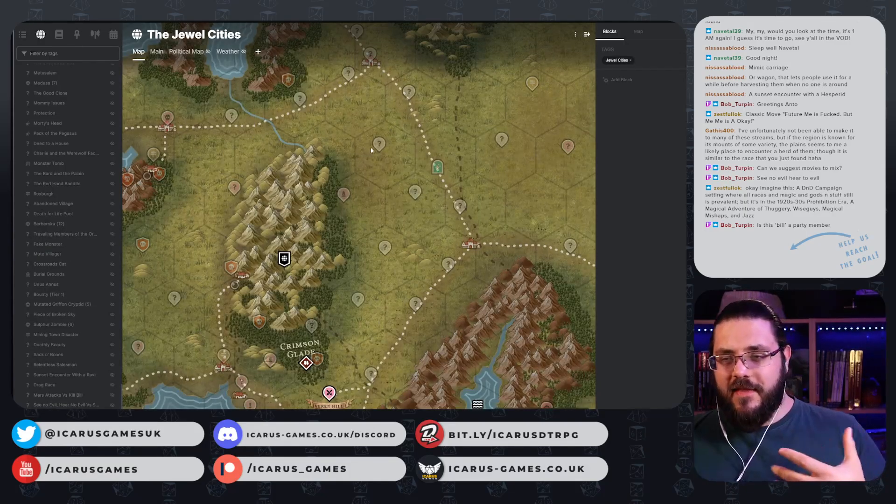
- Describe the Star Wars crossover as two people (one blind, one deaf) opposed to the empire, on a quest
{"action": "left_click", "coordinate": [376, 144]}
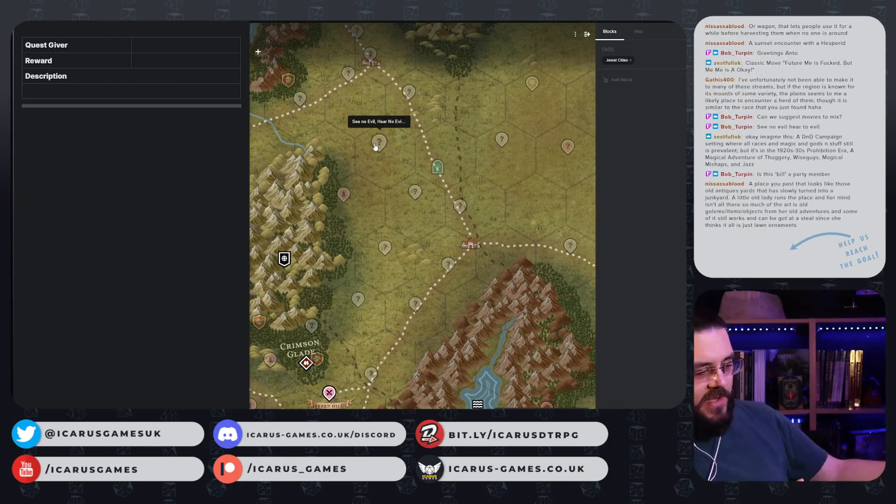
{"action": "left_click", "coordinate": [170, 97]}
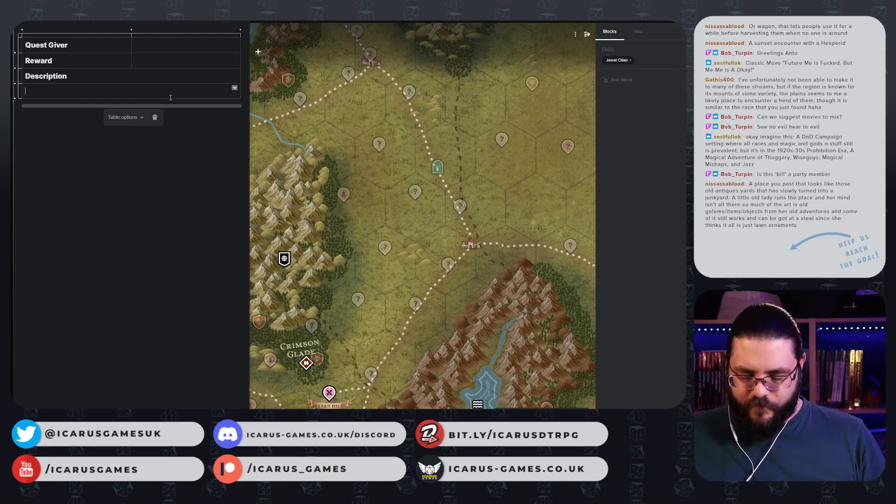
{"action": "type", "text": "Two p"}
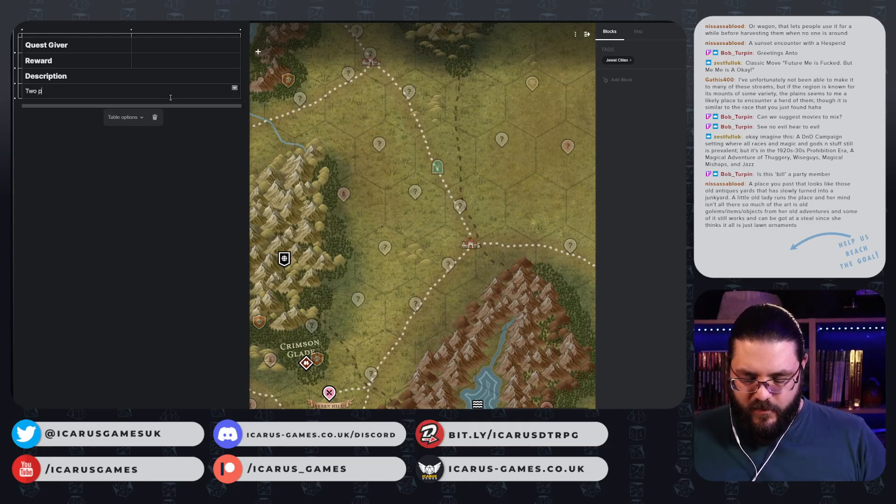
{"action": "type", "text": "eople (one"}
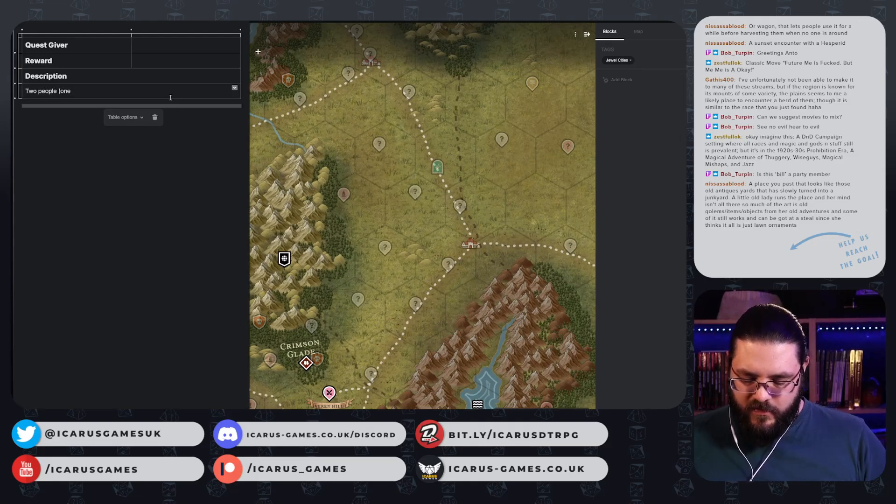
{"action": "type", "text": " blind, o"}
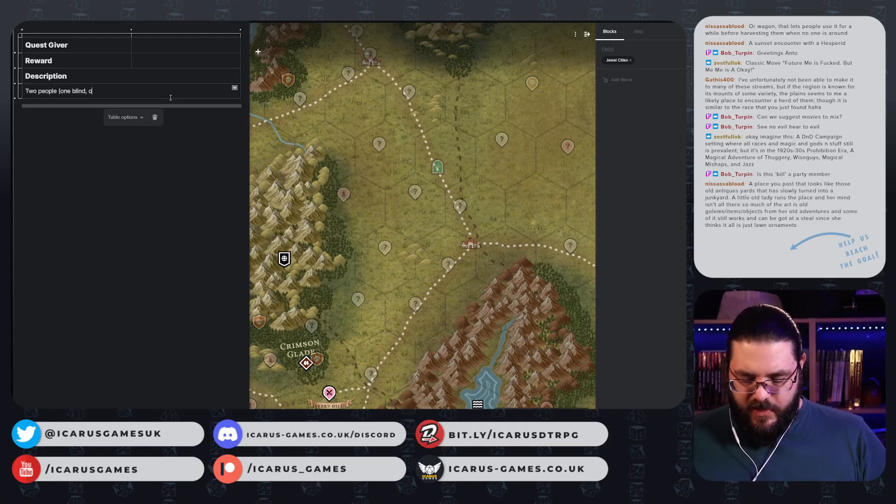
{"action": "type", "text": "ne deaf) "}
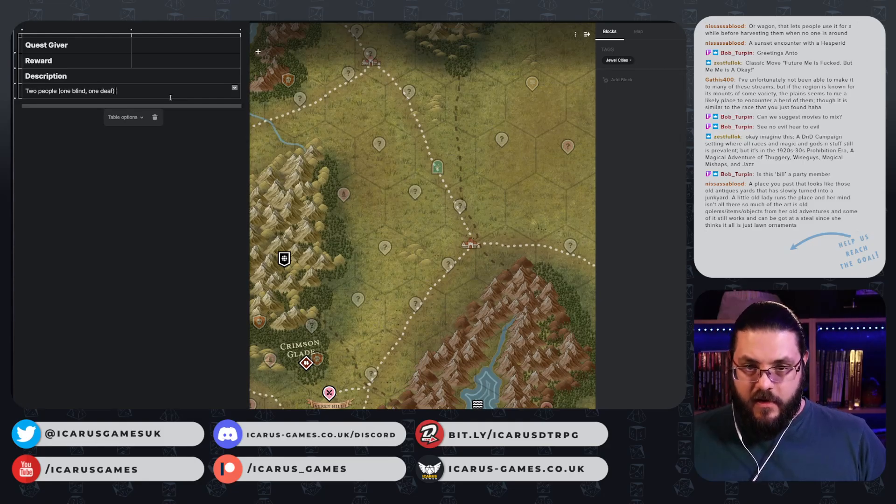
{"action": "type", "text": "oppose"}
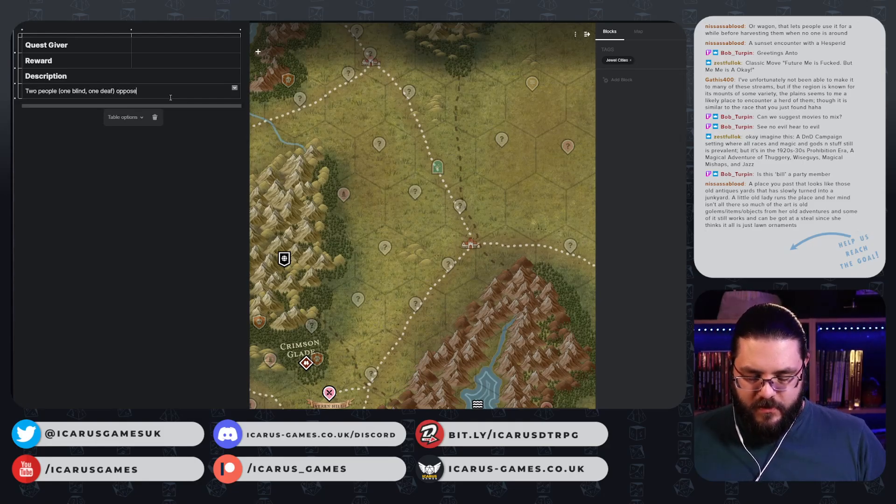
{"action": "type", "text": "d to the empire."}
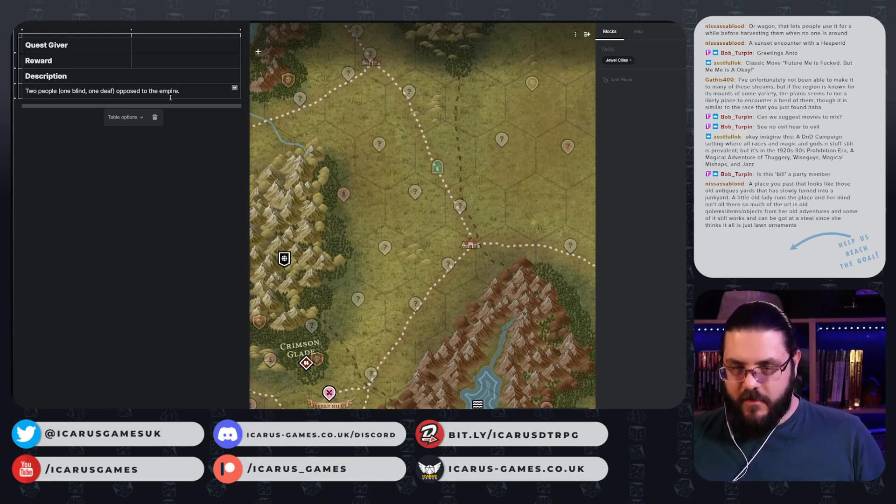
{"action": "type", "text": "who are"}
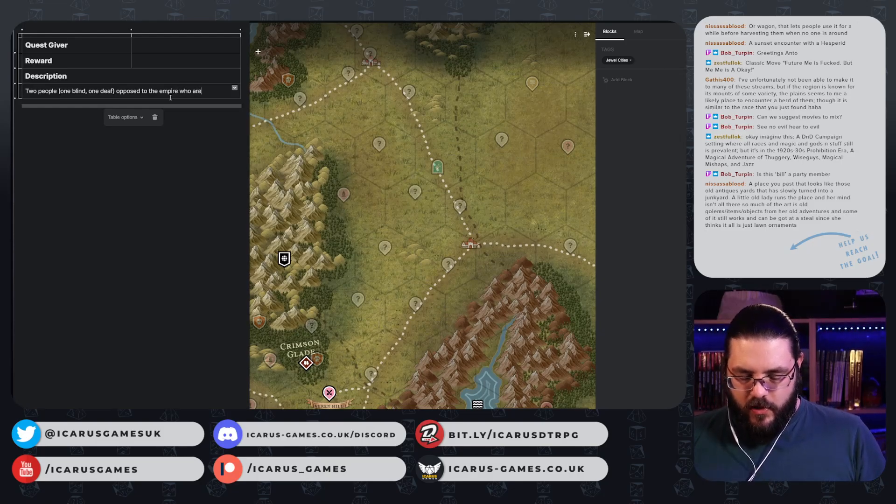
{"action": "type", "text": " on some kind of "}
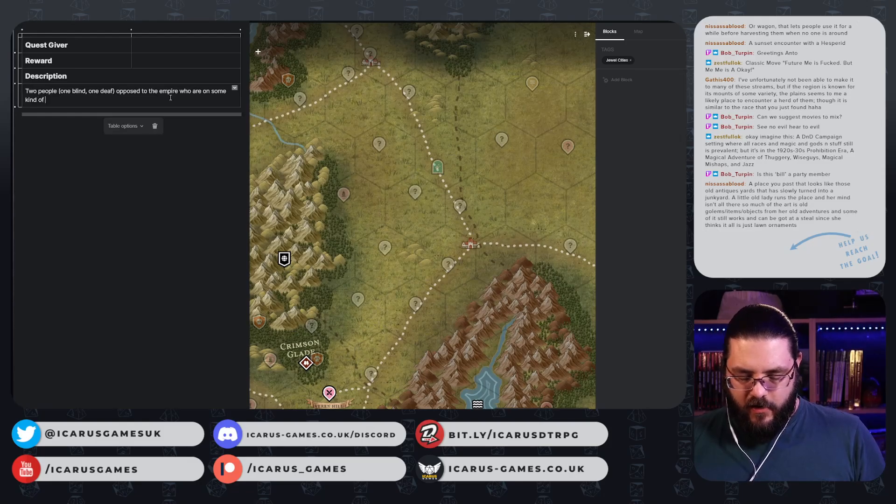
{"action": "type", "text": "quest."}
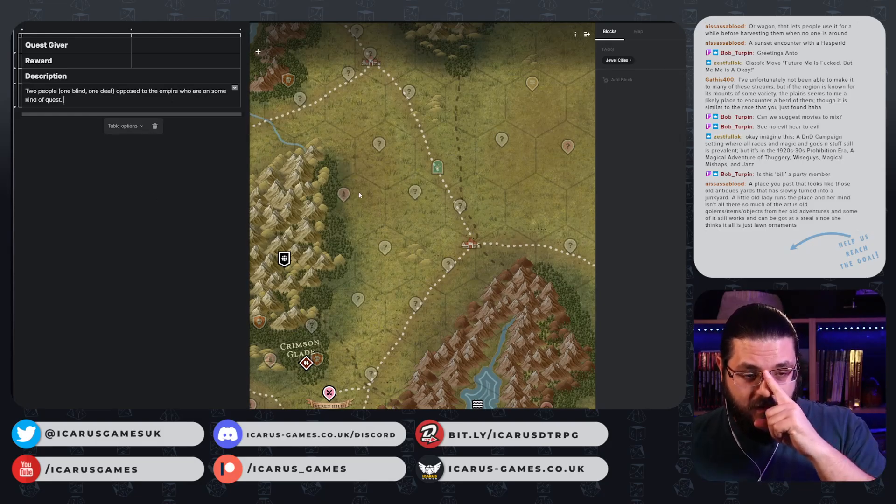
{"action": "key", "text": "Escape"}
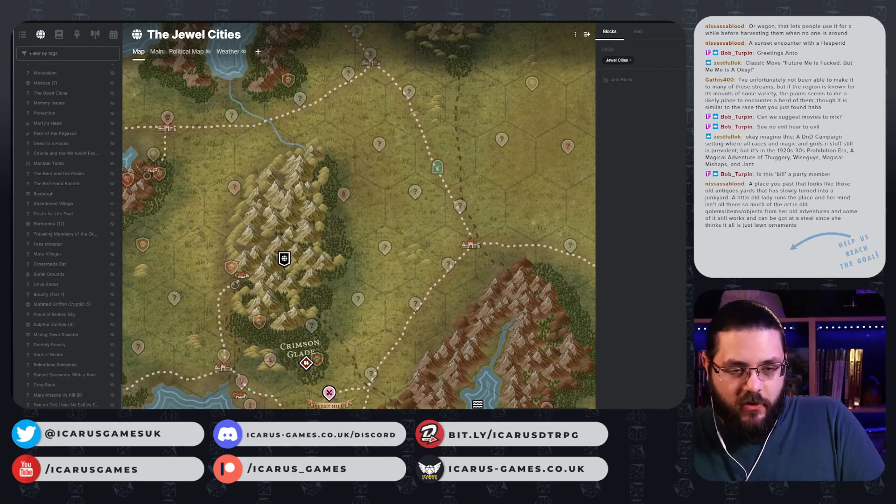
- Create an 'Old Lady Junkyard' Point of Interest page and pin in the western part of the map
{"action": "left_click_drag", "start_coordinate": [355, 127], "coordinate": [482, 114]}
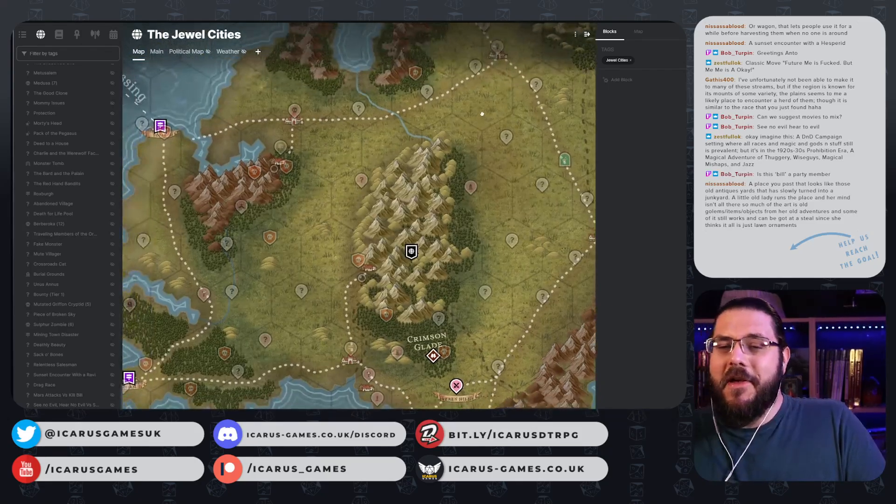
{"action": "scroll", "coordinate": [220, 127], "scroll_direction": "up", "scroll_amount": 3}
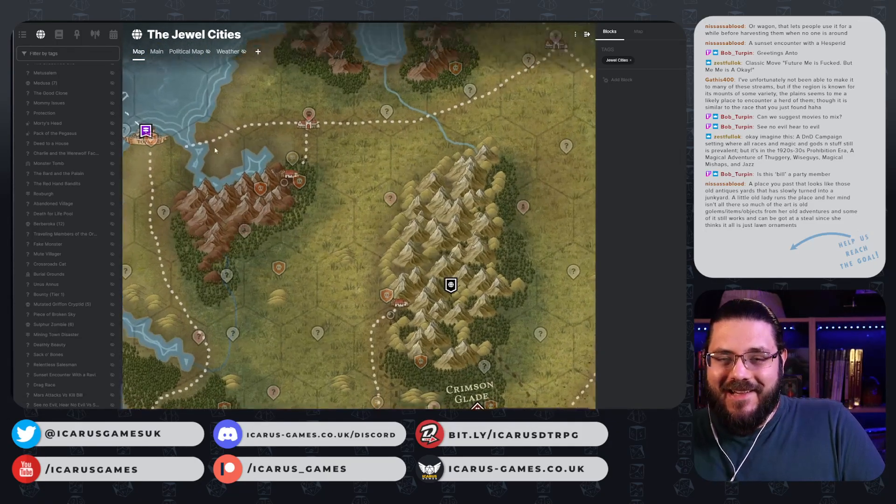
{"action": "right_click", "coordinate": [218, 140]}
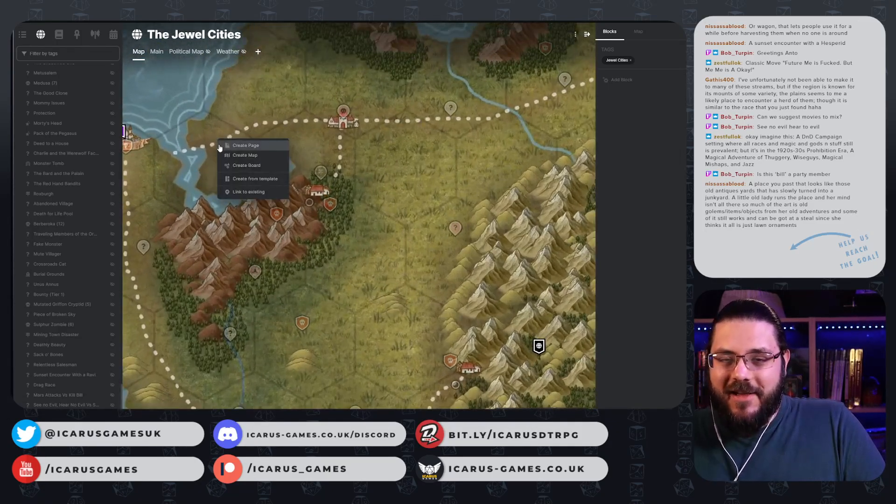
{"action": "left_click", "coordinate": [255, 178]}
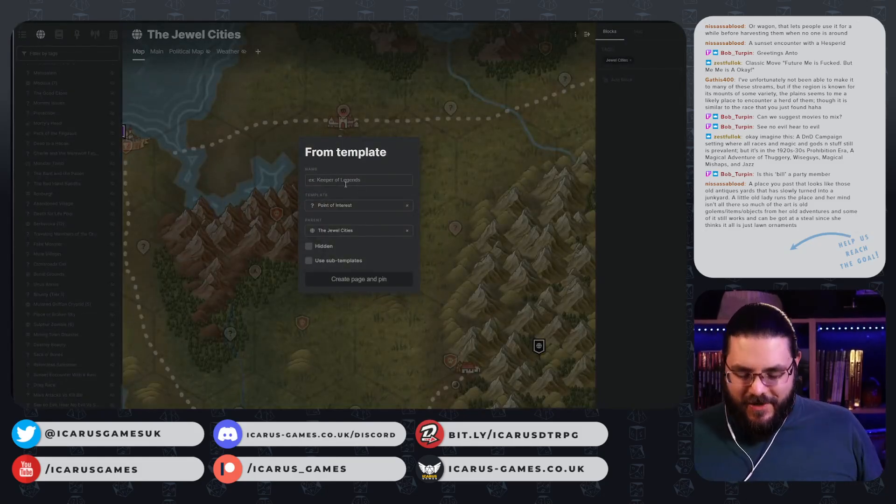
{"action": "type", "text": "Old Lady "}
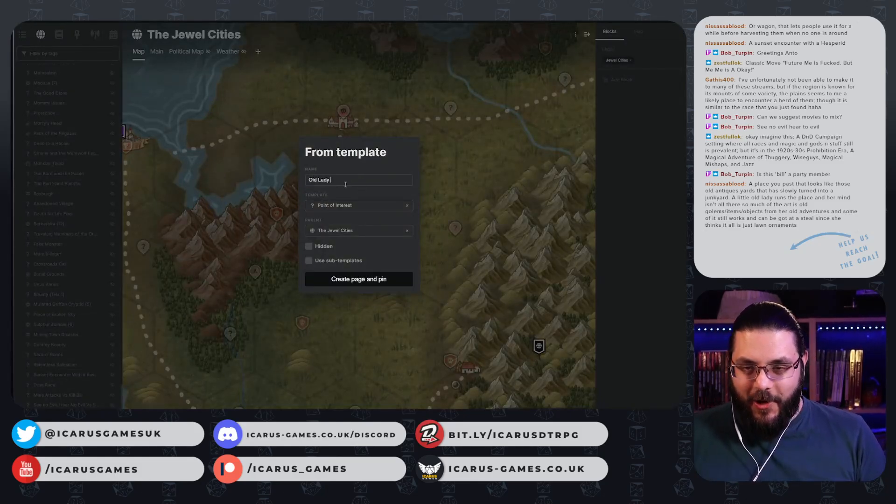
{"action": "type", "text": "Junkyard"}
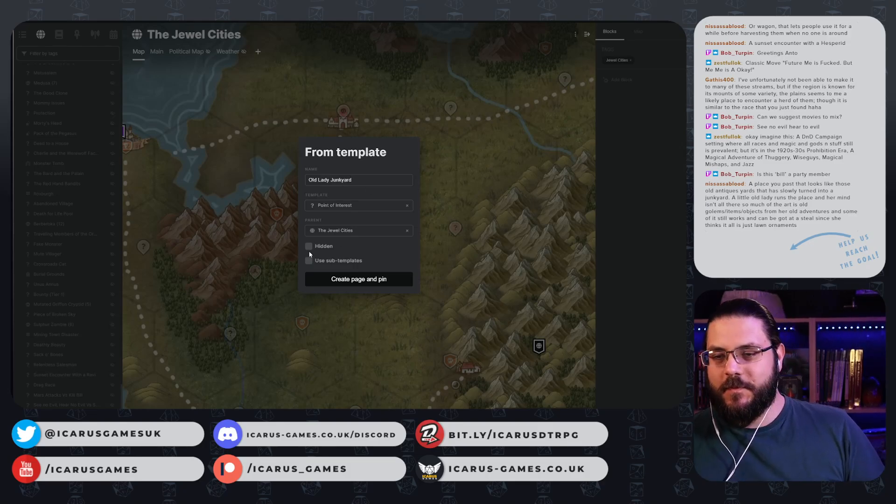
{"action": "left_click", "coordinate": [362, 280]}
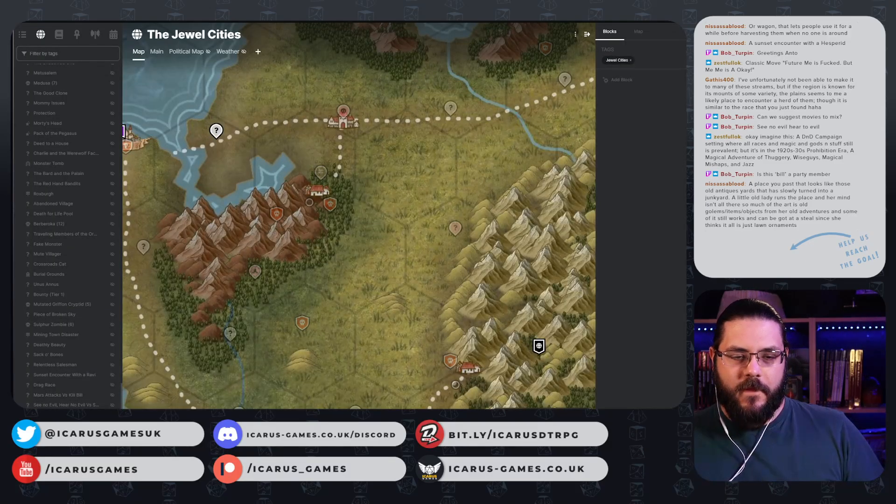
- Paste the antiques-junkyard idea into Old Lady Junkyard's description and hide its pin
{"action": "left_click", "coordinate": [216, 127]}
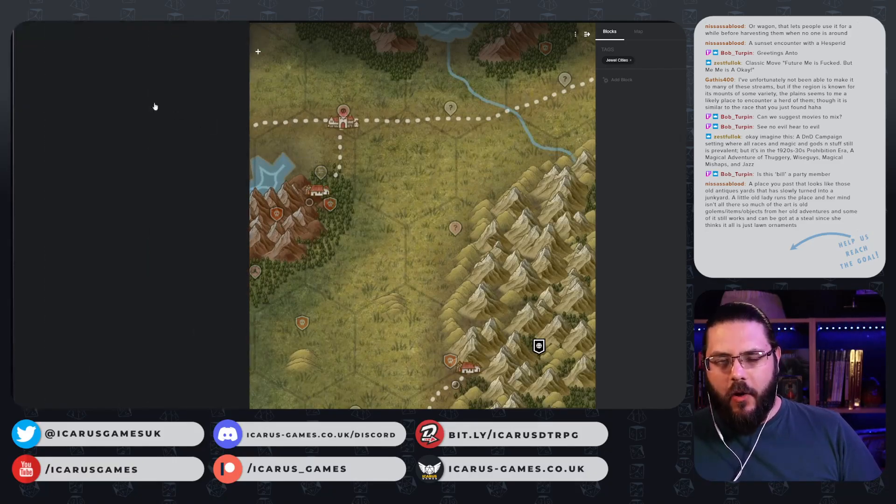
{"action": "left_click", "coordinate": [76, 92]}
{"action": "type", "text": "A place you past that looks like those old antiques yards that has slowly turned into a junkyard. A little old lady runs the place and her mind isn't all there so much of the art is old golems/items/objects from her old adventures and some of it still works and can be got at a steal since she thinks it all is just lawn ornaments"}
{"action": "key", "text": "Escape"}
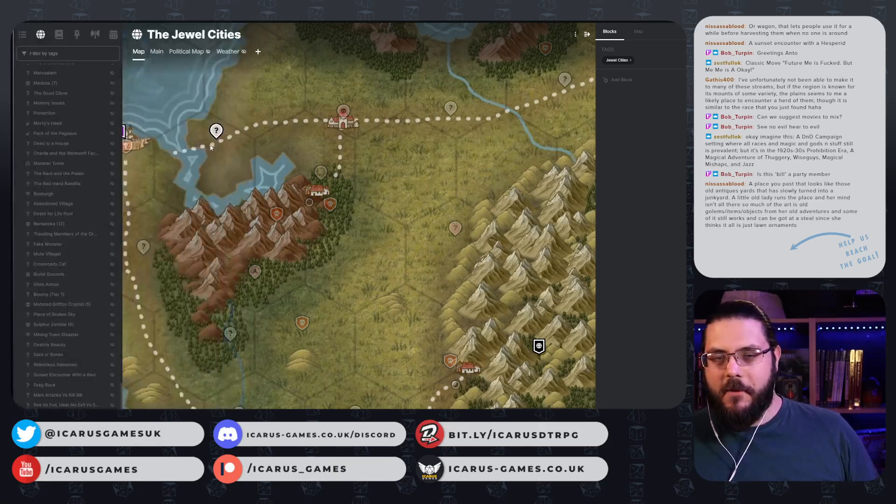
{"action": "right_click", "coordinate": [216, 130]}
{"action": "left_click", "coordinate": [279, 184]}
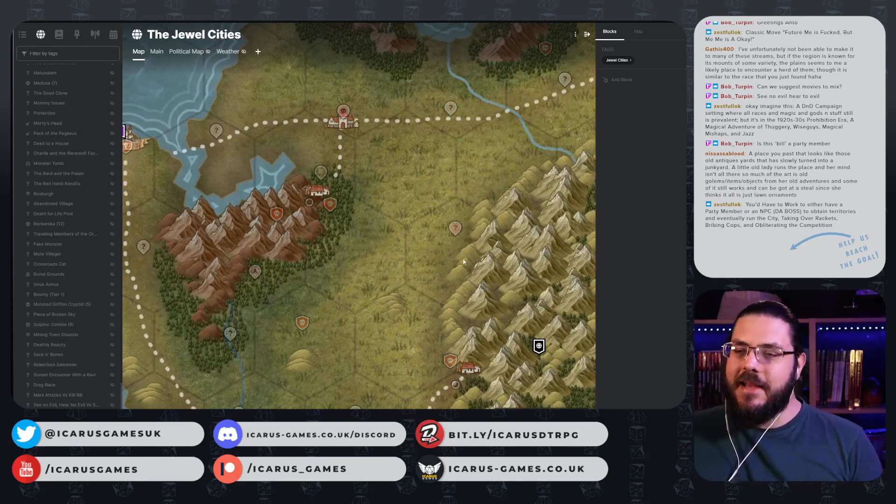
{"action": "left_click_drag", "start_coordinate": [428, 144], "coordinate": [310, 220]}
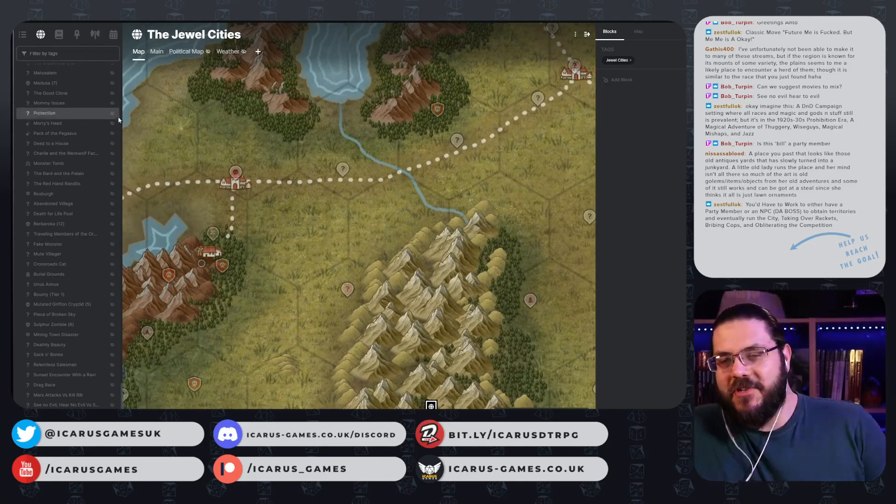
- Draw two random movies: Pirates of the Caribbean: Dead Man's Chest and A History of Violence
{"action": "left_click", "coordinate": [93, 14]}
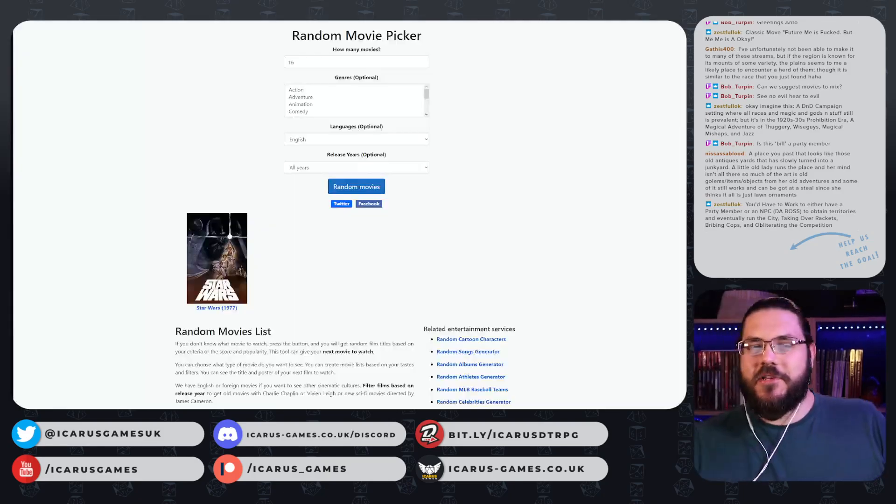
{"action": "left_click_drag", "start_coordinate": [299, 62], "coordinate": [260, 54]}
{"action": "type", "text": "2"}
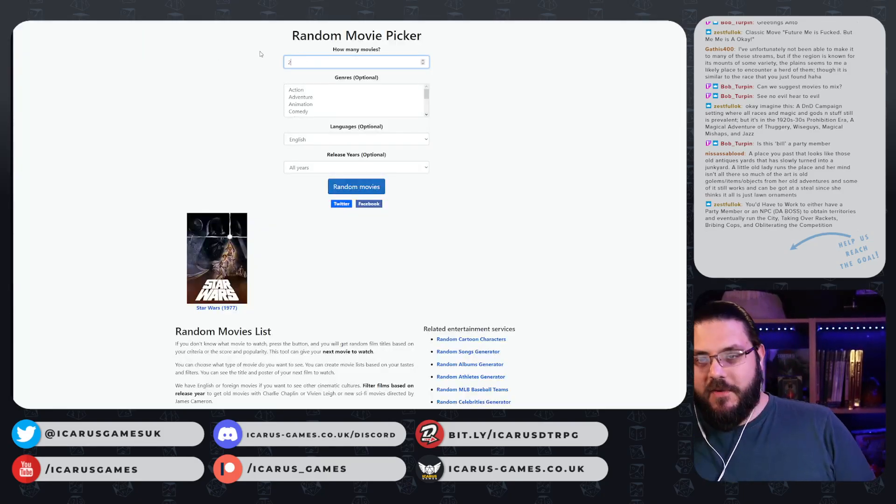
{"action": "key", "text": "Return"}
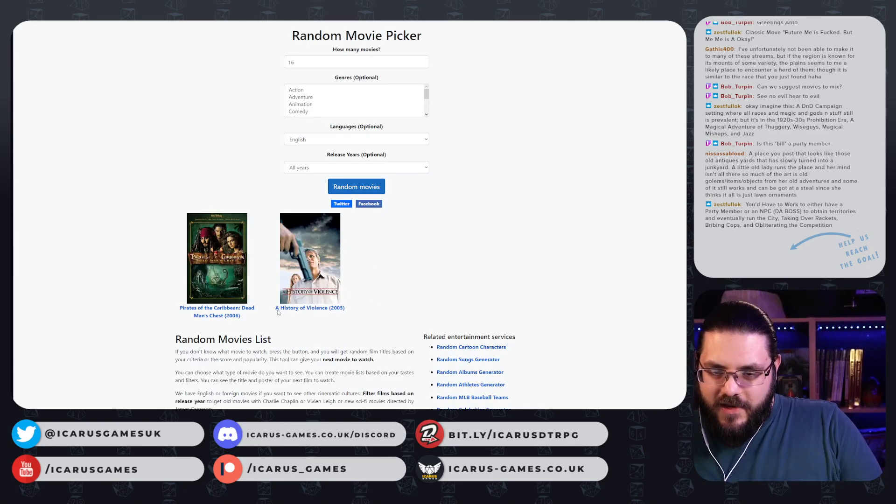
- Search Google for the title A History of Violence (2005)
{"action": "left_click_drag", "start_coordinate": [275, 308], "coordinate": [371, 315]}
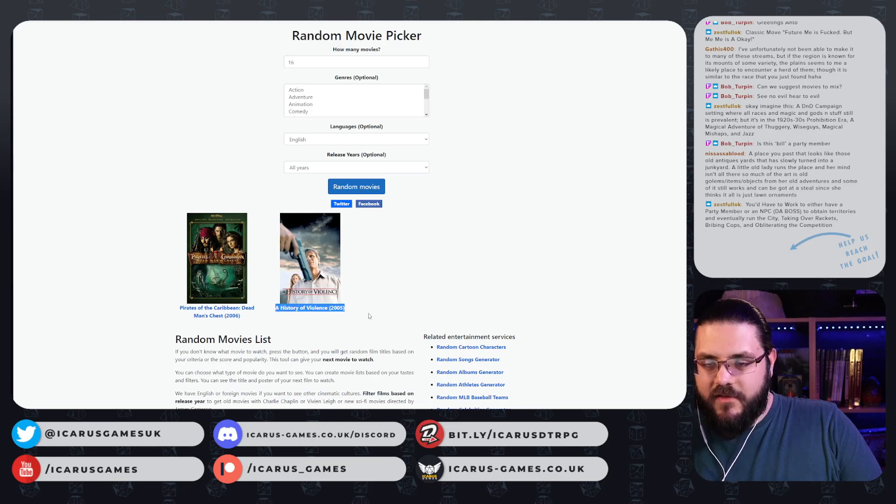
{"action": "right_click", "coordinate": [315, 308]}
{"action": "left_click", "coordinate": [285, 315]}
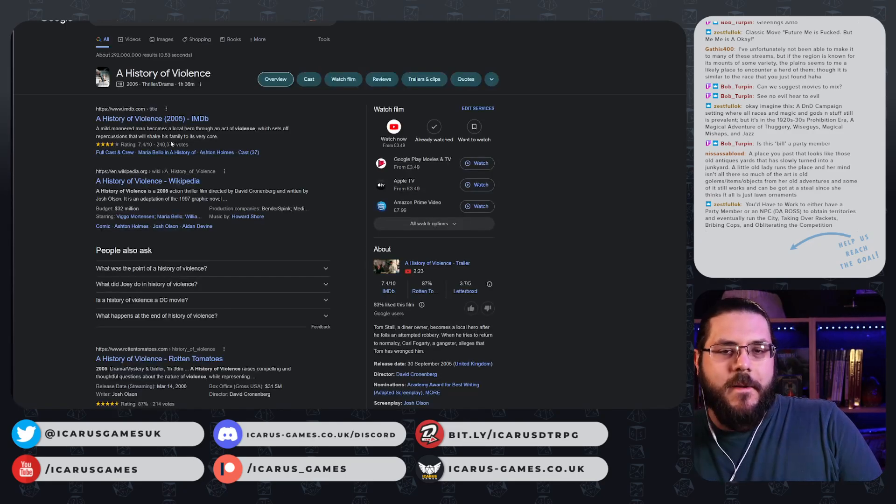
- Read the plot and cast of the A History of Violence Wikipedia article, then return to LegendKeeper
{"action": "left_click", "coordinate": [166, 181]}
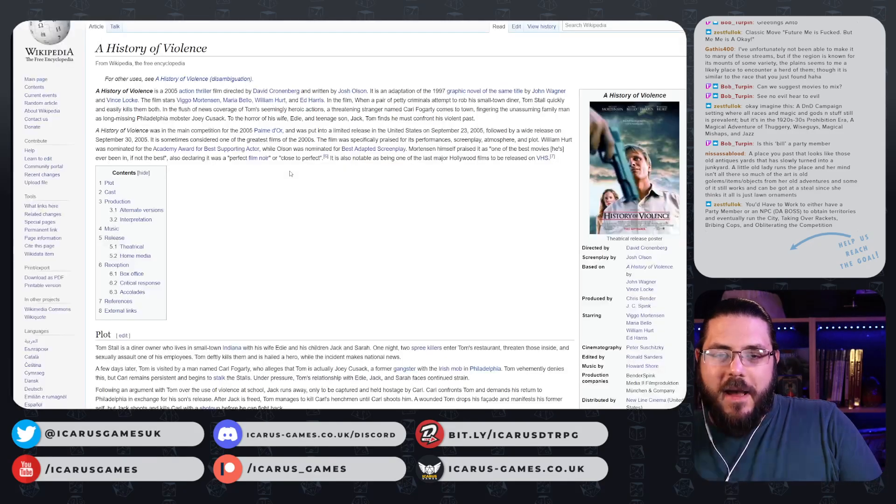
{"action": "scroll", "coordinate": [292, 173], "scroll_direction": "down", "scroll_amount": 4}
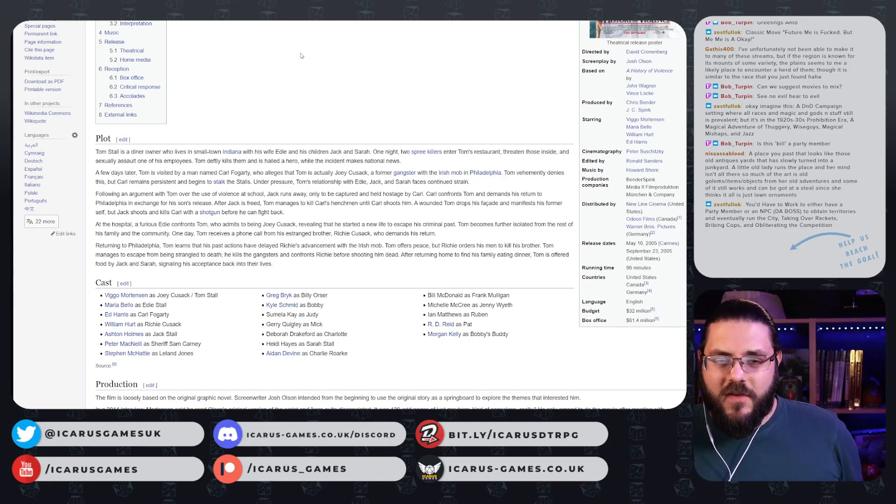
{"action": "scroll", "coordinate": [252, 59], "scroll_direction": "down", "scroll_amount": 2}
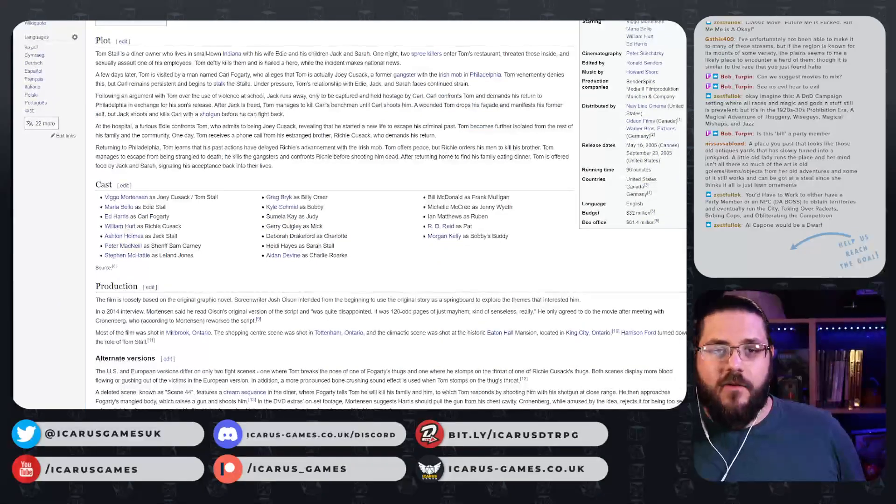
{"action": "key", "text": "ctrl+Tab"}
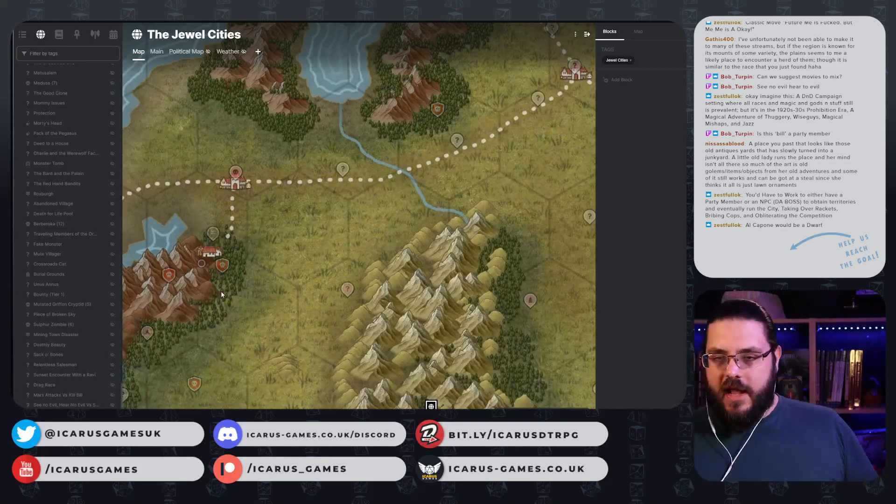
- Pan the Jewel Cities map past the Crossing coastline until the town of Lapis is in view
{"action": "mouse_move", "coordinate": [314, 260]}
{"action": "left_mouse_down"}
{"action": "mouse_move", "coordinate": [509, 210]}
{"action": "mouse_move", "coordinate": [434, 243]}
{"action": "mouse_move", "coordinate": [227, 278]}
{"action": "mouse_move", "coordinate": [189, 372]}
{"action": "left_mouse_up"}
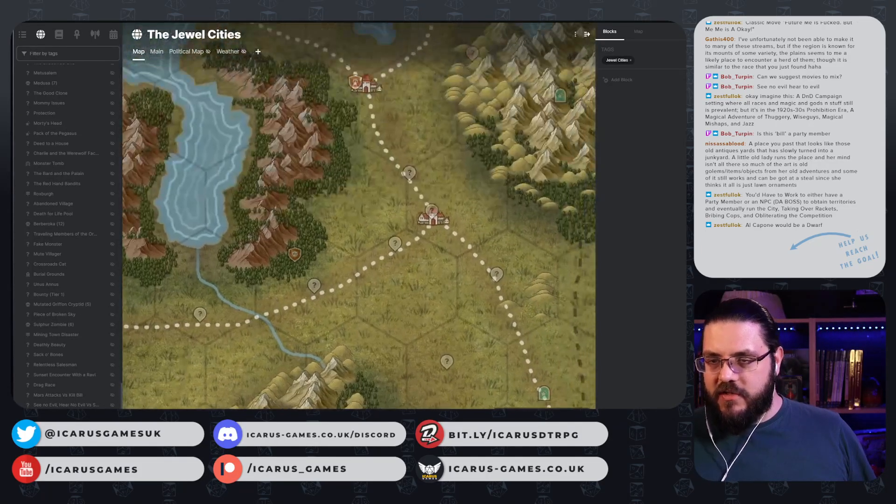
{"action": "mouse_move", "coordinate": [223, 205]}
{"action": "left_mouse_down"}
{"action": "mouse_move", "coordinate": [187, 291]}
{"action": "mouse_move", "coordinate": [247, 48]}
{"action": "left_mouse_up"}
{"action": "left_click_drag", "start_coordinate": [216, 188], "coordinate": [538, 210]}
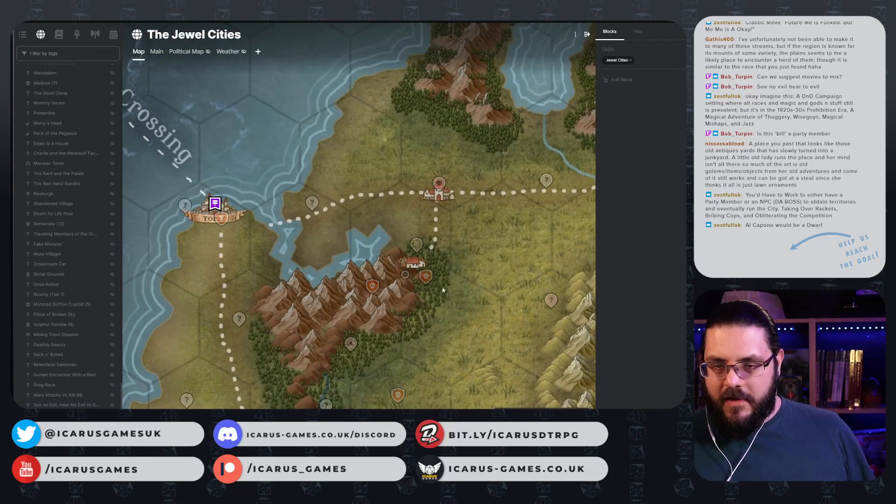
{"action": "left_click_drag", "start_coordinate": [491, 353], "coordinate": [91, 213]}
{"action": "left_click_drag", "start_coordinate": [409, 264], "coordinate": [305, 344]}
{"action": "left_click_drag", "start_coordinate": [359, 195], "coordinate": [371, 211]}
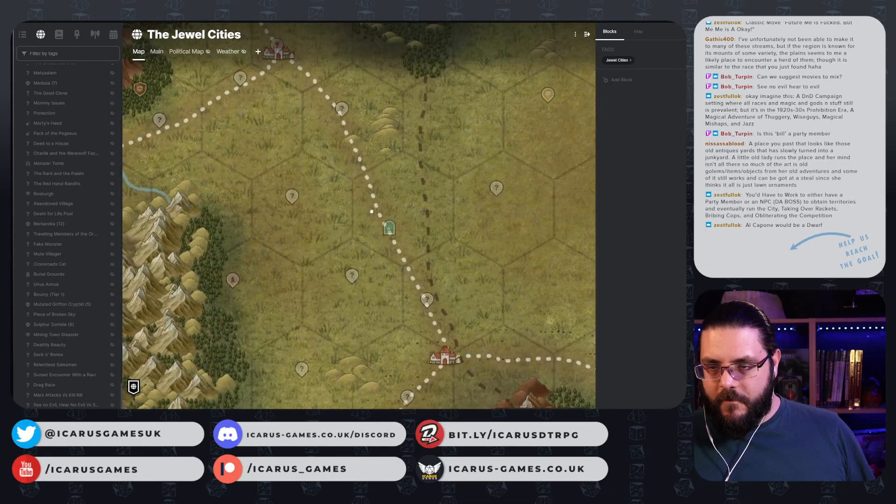
{"action": "left_click_drag", "start_coordinate": [411, 307], "coordinate": [465, 421]}
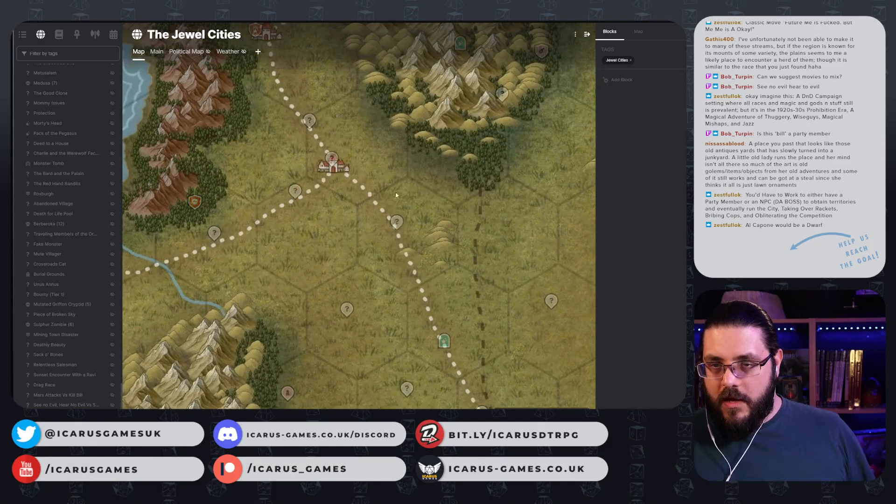
{"action": "left_click_drag", "start_coordinate": [373, 150], "coordinate": [498, 301]}
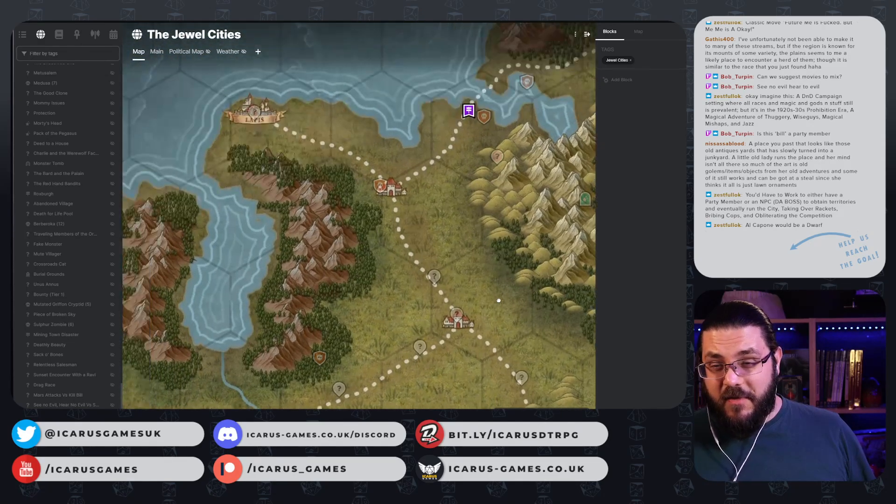
- Create a hidden Point of Interest page and pin named 'Dead Man's Chest' near Lapis
{"action": "right_click", "coordinate": [332, 136]}
{"action": "left_click", "coordinate": [327, 144]}
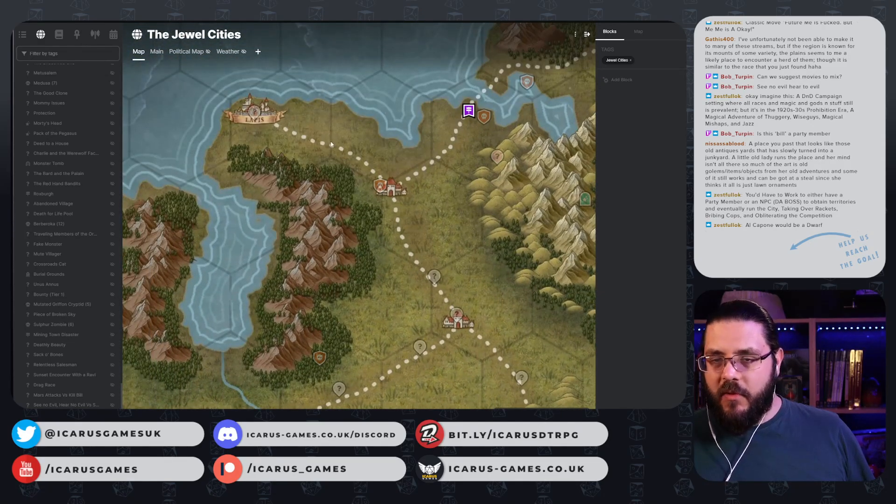
{"action": "right_click", "coordinate": [331, 143]}
{"action": "left_click", "coordinate": [374, 184]}
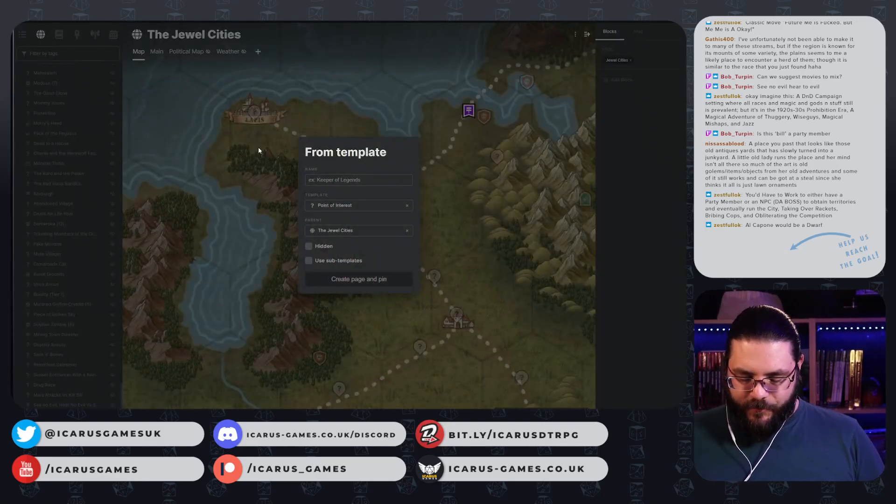
{"action": "type", "text": "Dead Man'"}
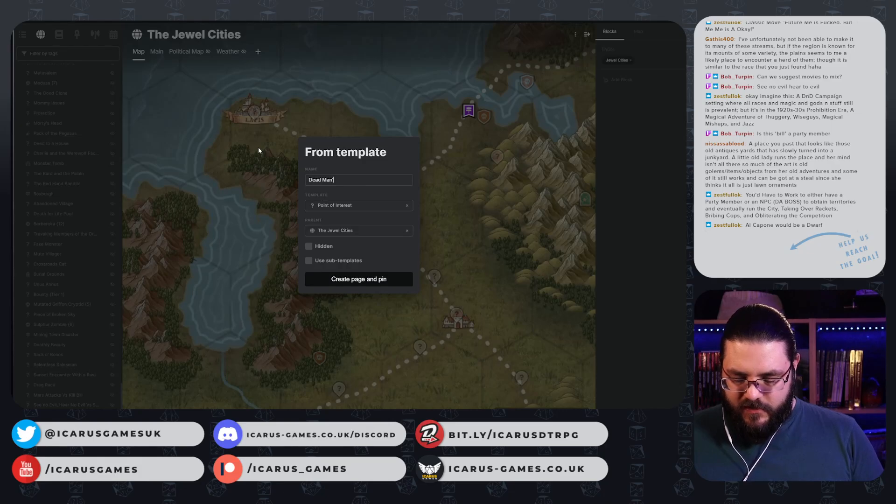
{"action": "type", "text": "s Chest"}
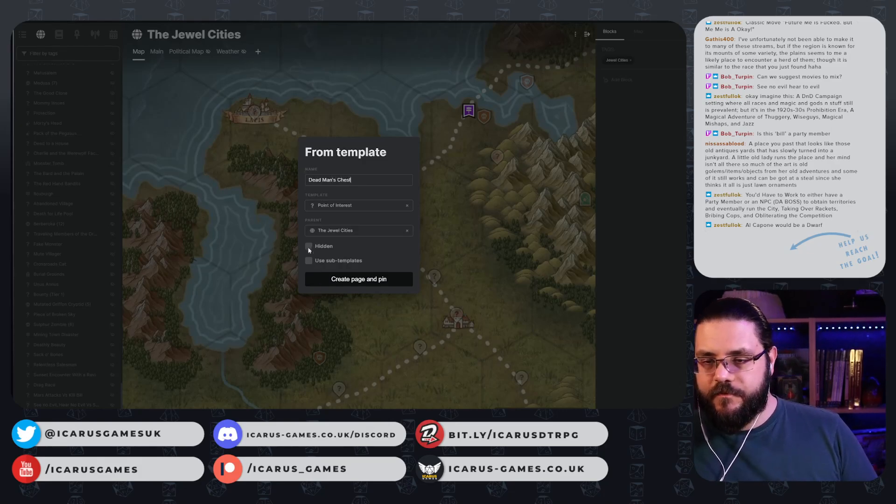
{"action": "left_click", "coordinate": [308, 247]}
{"action": "left_click", "coordinate": [378, 281]}
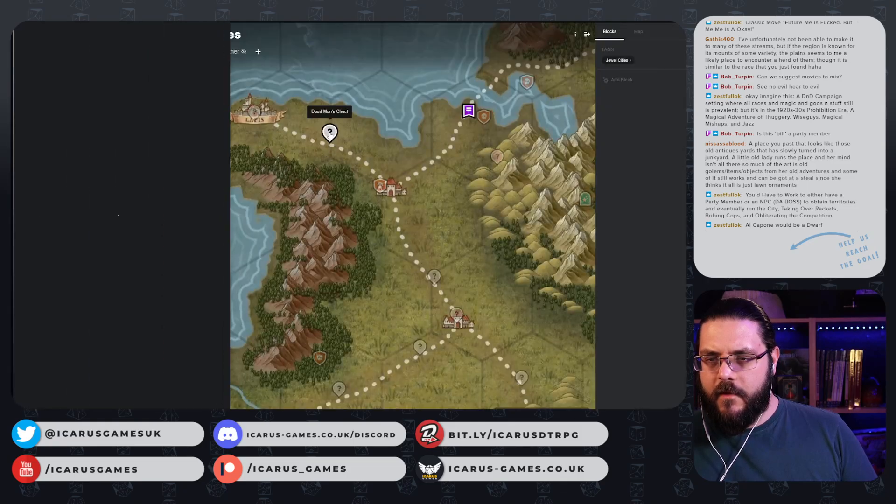
{"action": "right_click", "coordinate": [329, 134]}
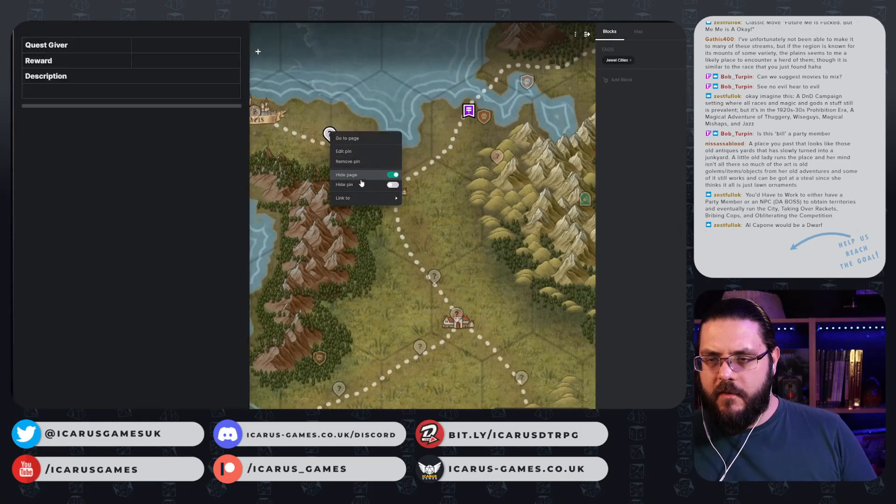
- Hide the Dead Man's Chest pin and describe the tavern owner's quest against a Davy Jones-like villain
{"action": "left_click", "coordinate": [392, 186]}
{"action": "left_click", "coordinate": [129, 86]}
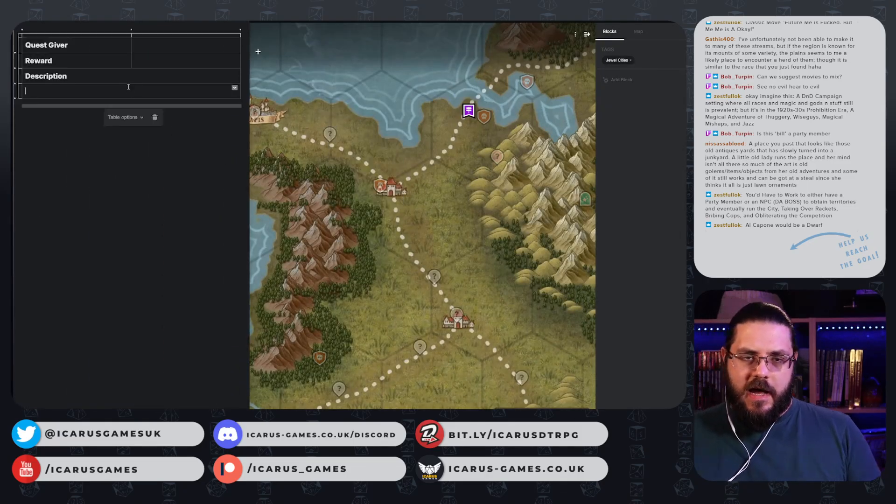
{"action": "type", "text": "A taverb"}
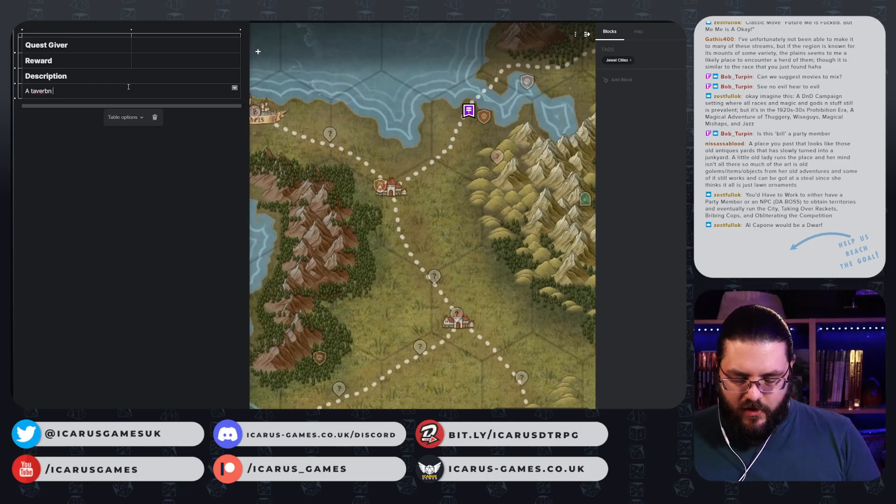
{"action": "key", "text": "BackSpace"}
{"action": "type", "text": "n ow"}
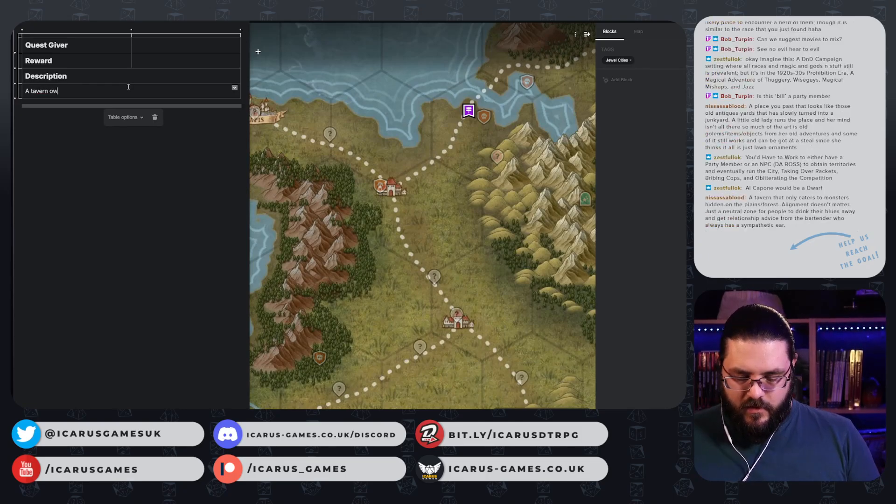
{"action": "type", "text": "ner's family "}
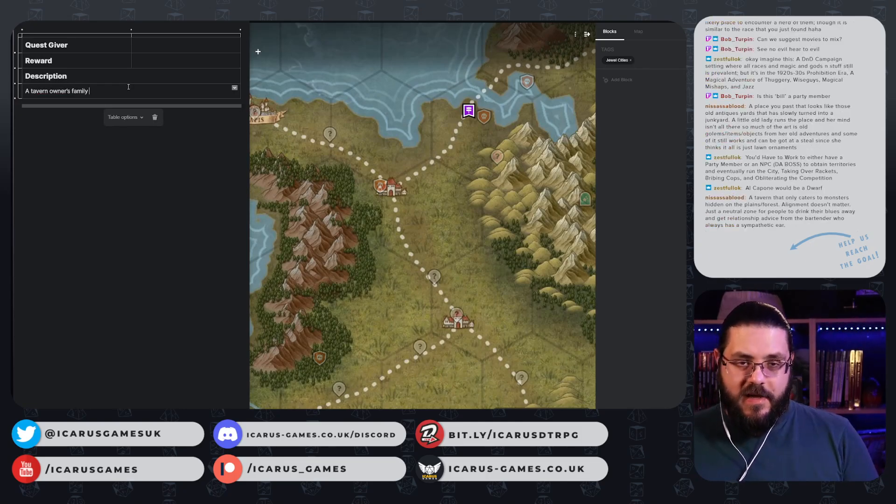
{"action": "type", "text": "was taken"}
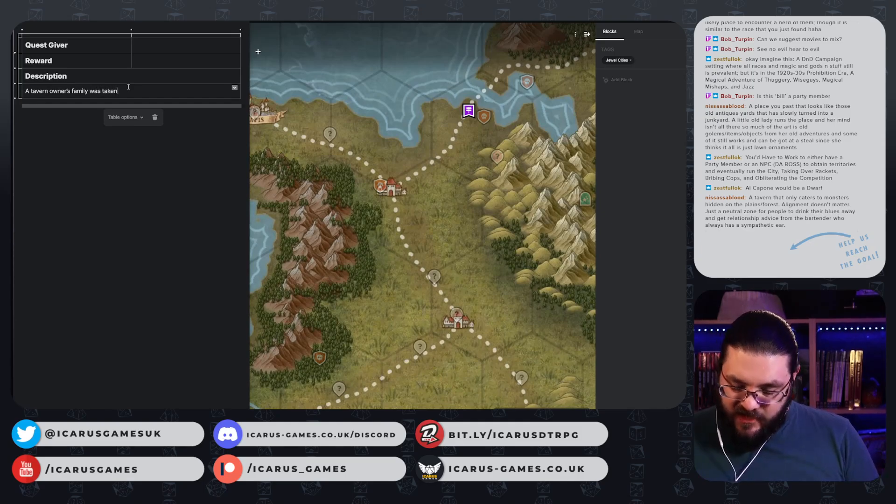
{"action": "type", "text": "/killed by a Davu"}
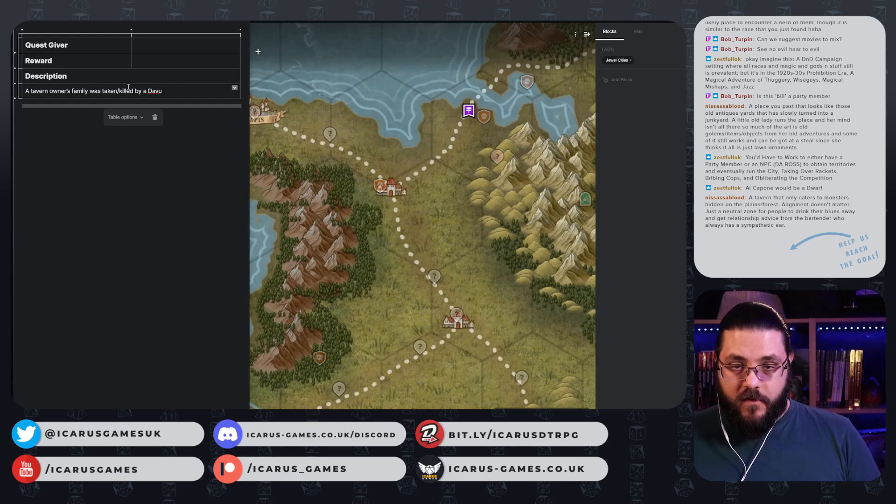
{"action": "key", "text": "BackSpace"}
{"action": "type", "text": "y Jone"}
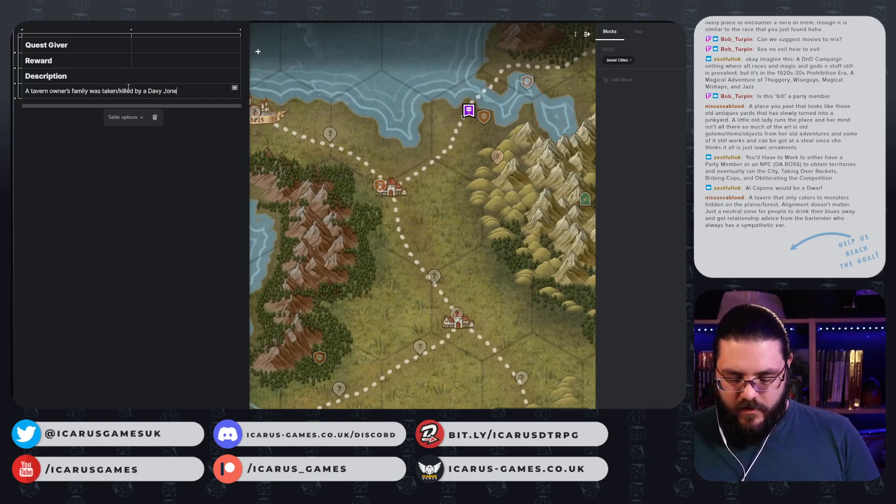
{"action": "type", "text": "s like character."}
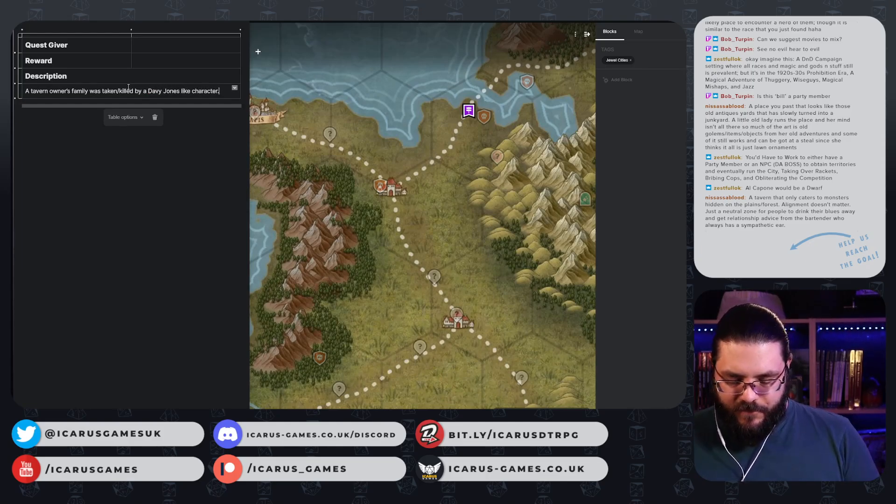
{"action": "type", "text": " The tavern owne"}
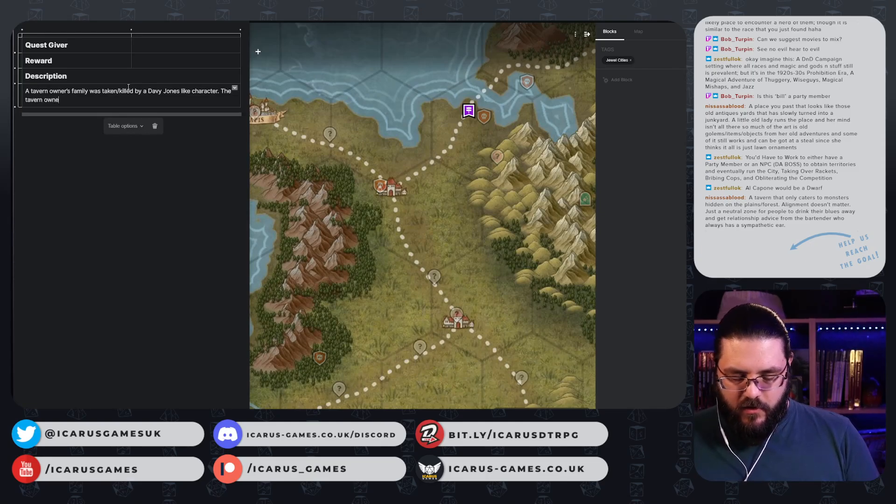
{"action": "type", "text": "r is on a que"}
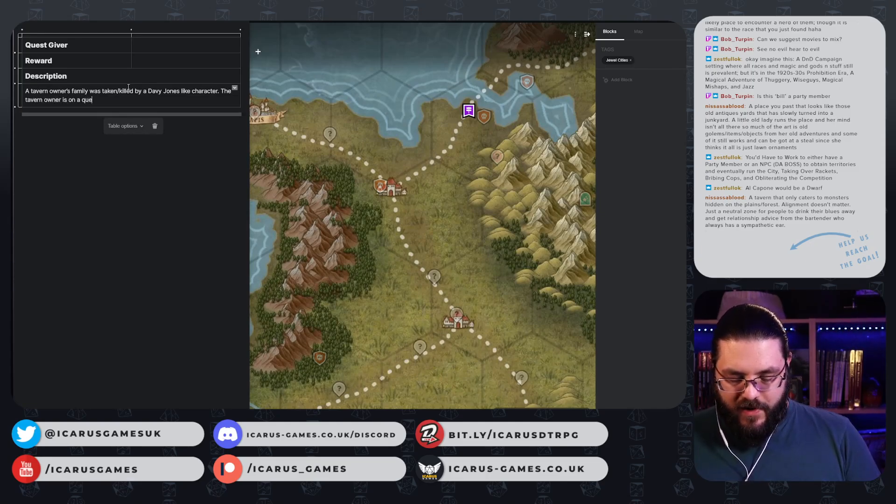
{"action": "type", "text": "st to find the "}
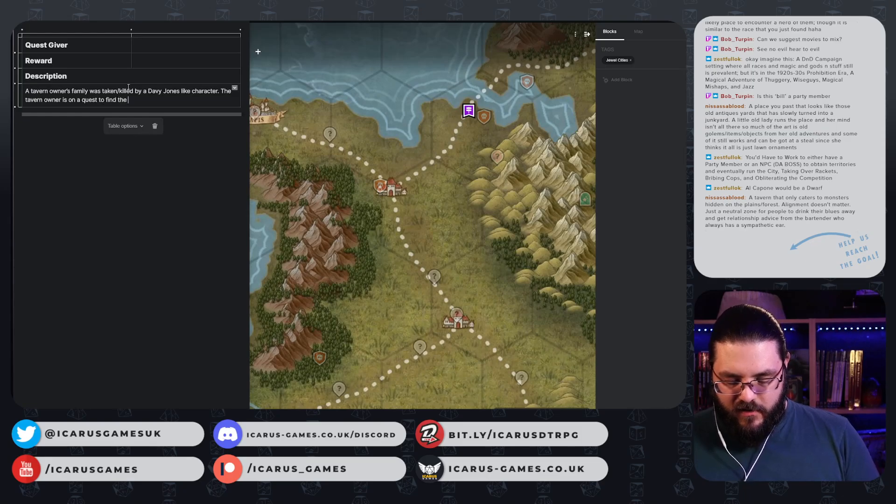
{"action": "type", "text": "dead"}
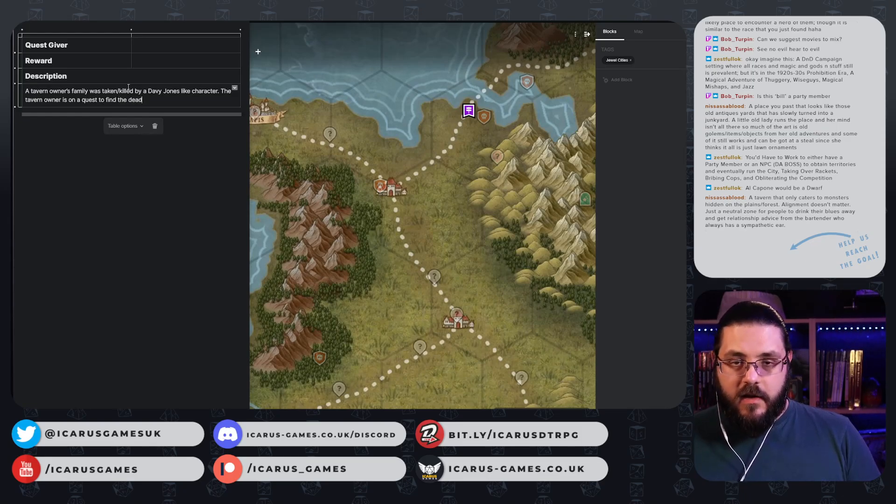
{"action": "type", "text": " man#"}
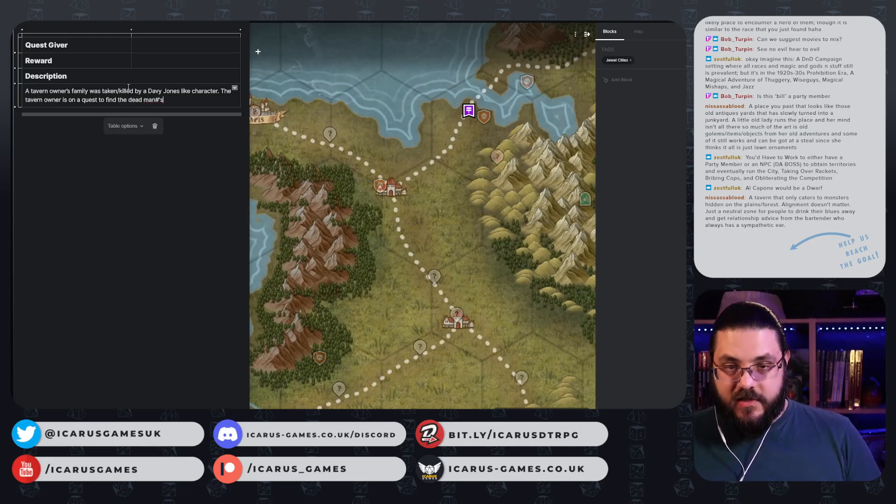
{"action": "type", "text": "s chest"}
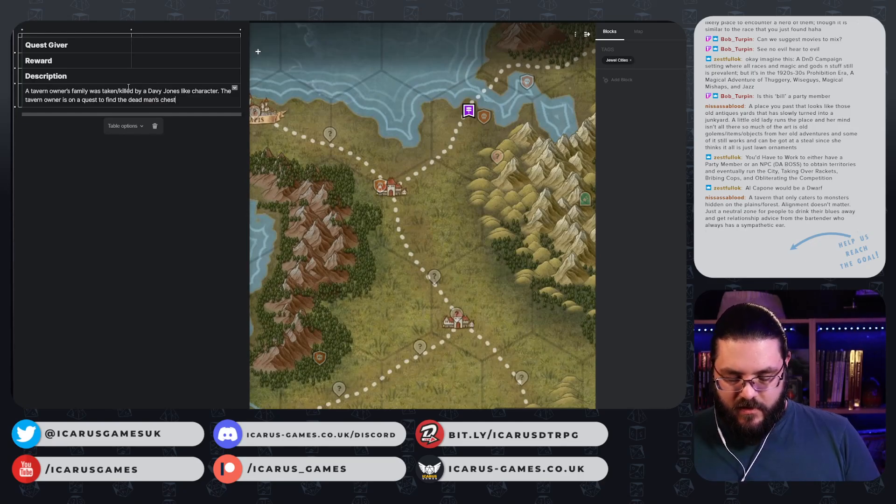
{"action": "type", "text": " and \"stab the heart”"}
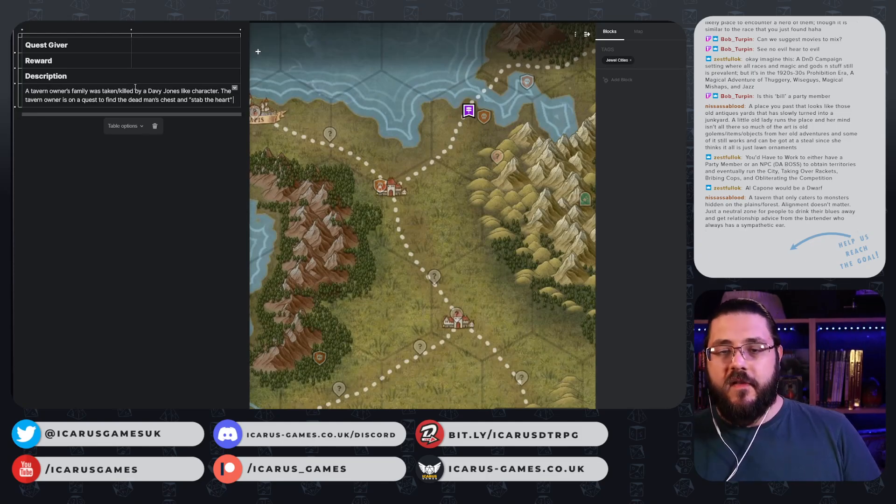
- Put quotation marks around "dead man's chest" in the quest description
{"action": "left_click", "coordinate": [129, 100]}
{"action": "type", "text": "\""}
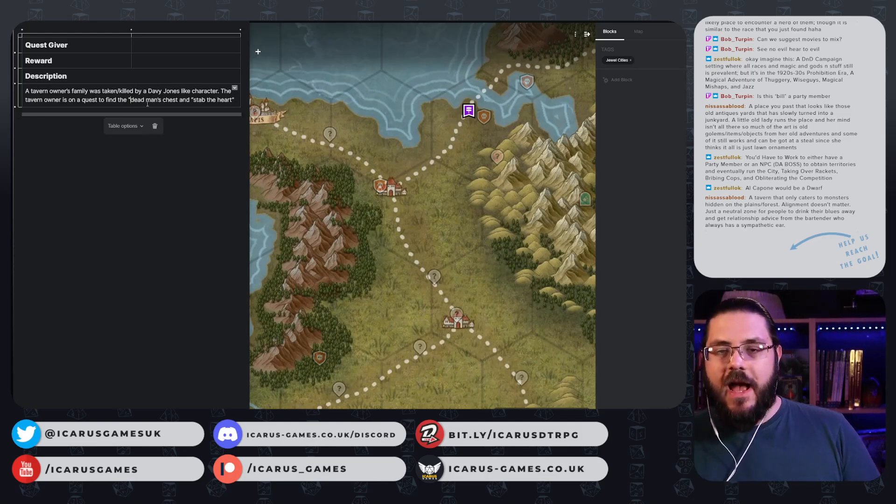
{"action": "left_click", "coordinate": [178, 100]}
{"action": "type", "text": "\"\""}
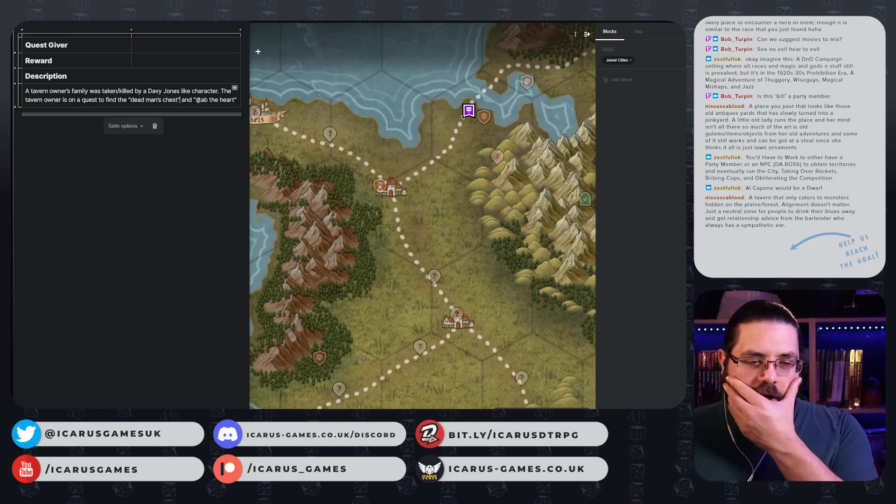
{"action": "left_click", "coordinate": [334, 142]}
- Close the Dead Man's Chest page and pan the map south of Lapis to the yellow mountains
{"action": "left_click", "coordinate": [332, 126]}
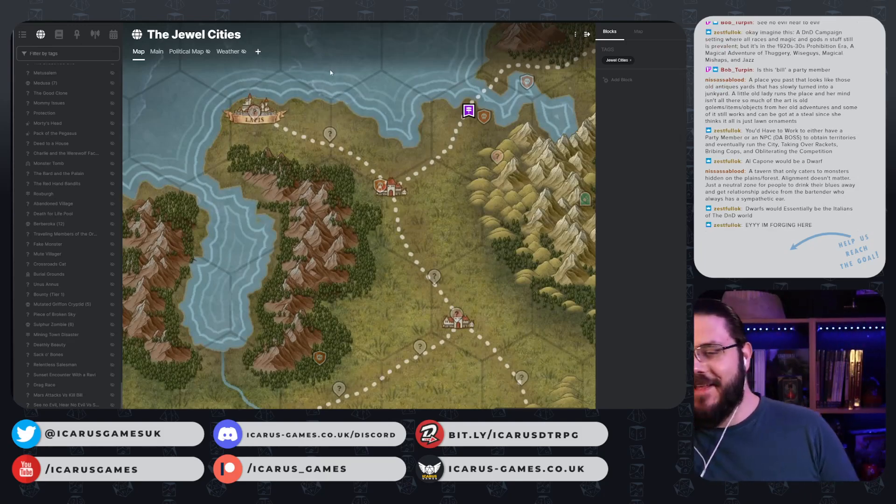
{"action": "left_click_drag", "start_coordinate": [334, 231], "coordinate": [376, 147]}
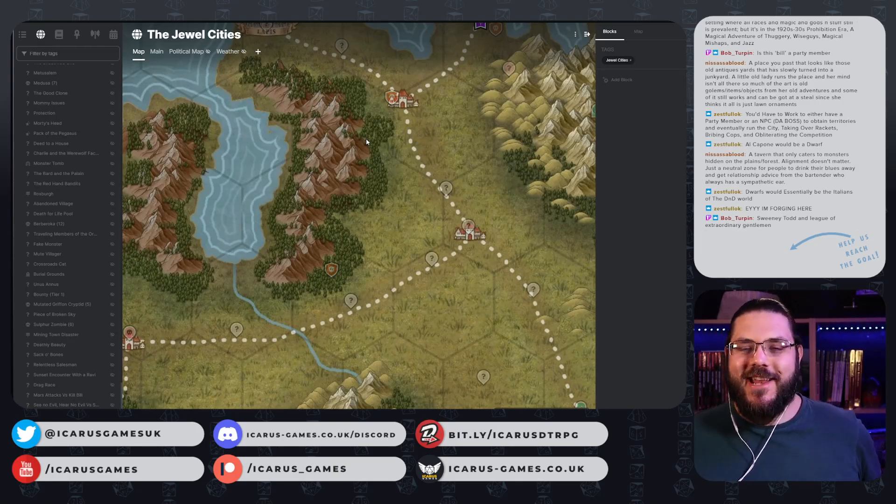
{"action": "left_click_drag", "start_coordinate": [327, 130], "coordinate": [376, 108]}
{"action": "right_click", "coordinate": [377, 109]}
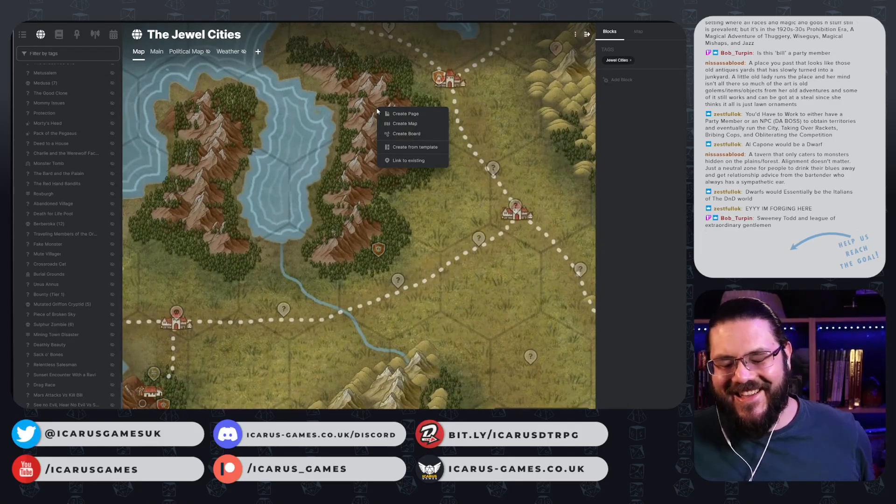
{"action": "left_click", "coordinate": [327, 172]}
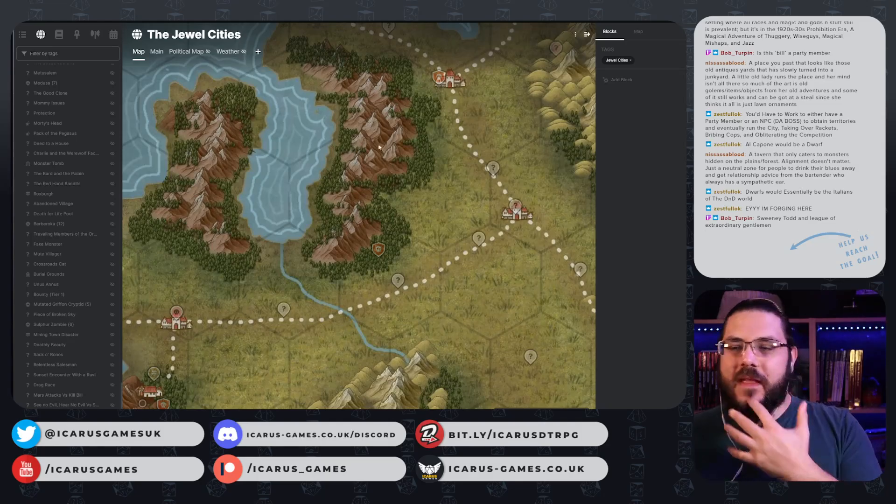
{"action": "left_click_drag", "start_coordinate": [405, 149], "coordinate": [338, 207]}
- Create a hidden Point of Interest page and pin named 'Monster Tavern' south of Lapis
{"action": "right_click", "coordinate": [317, 242]}
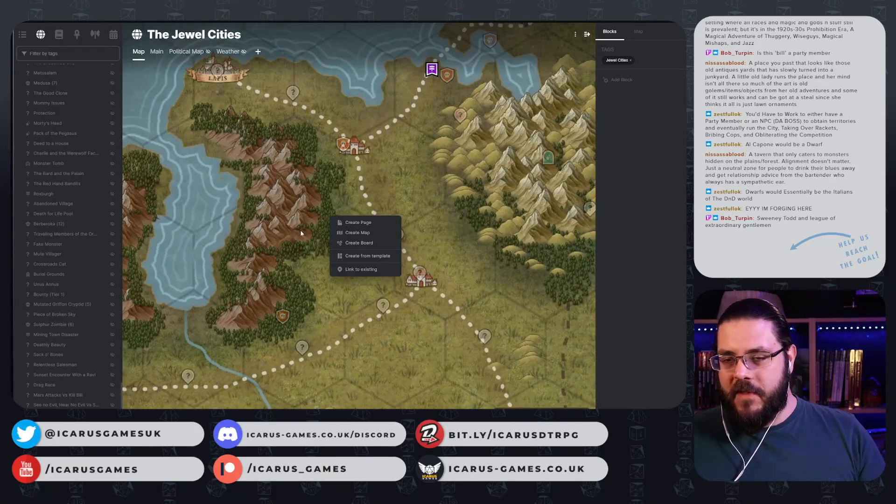
{"action": "left_click", "coordinate": [304, 231]}
{"action": "right_click", "coordinate": [303, 248]}
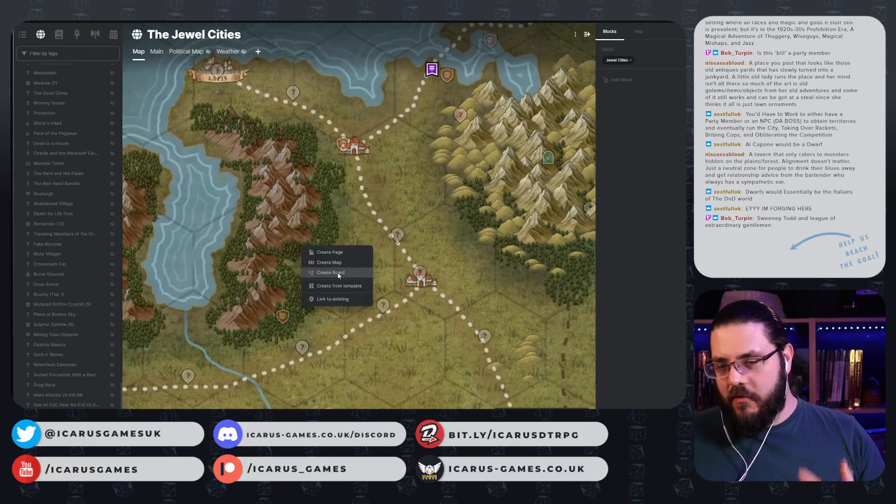
{"action": "left_click", "coordinate": [339, 285]}
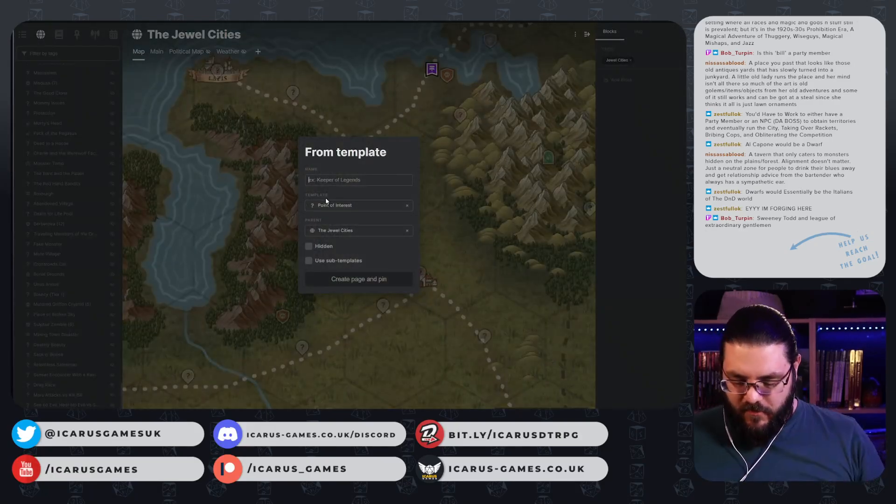
{"action": "type", "text": "Monster Tavern"}
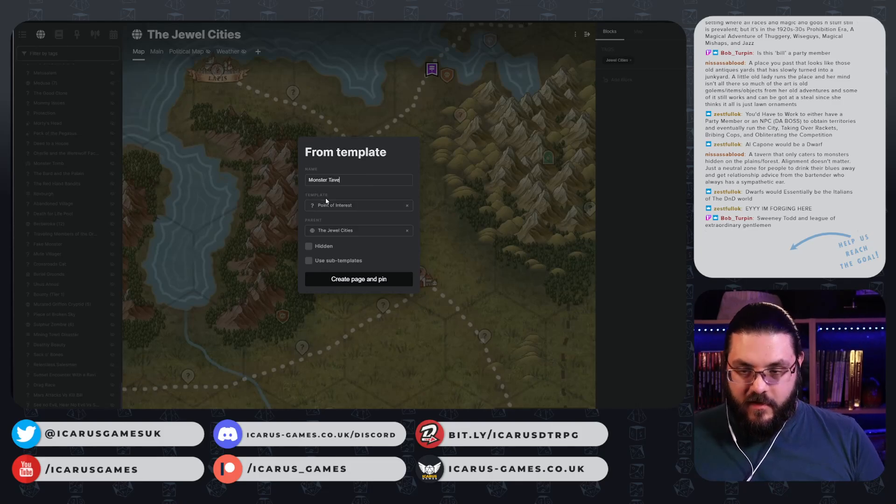
{"action": "left_click", "coordinate": [308, 246]}
{"action": "left_click", "coordinate": [357, 280]}
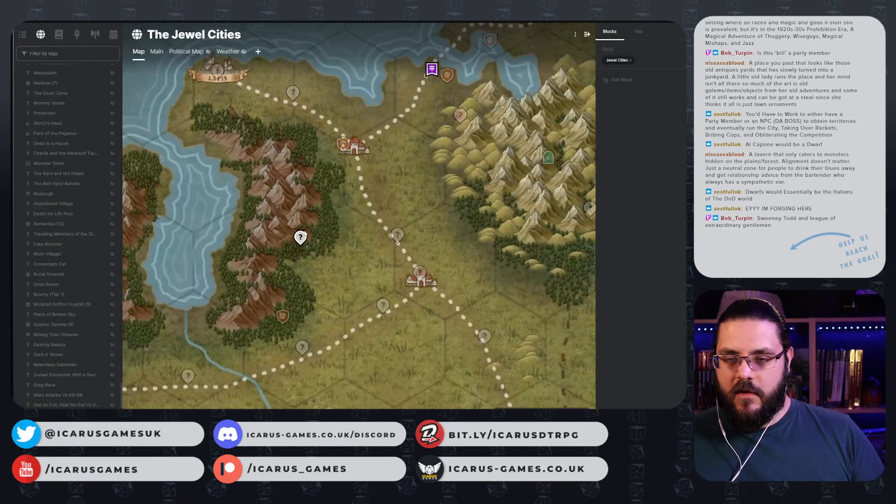
{"action": "left_click", "coordinate": [300, 237]}
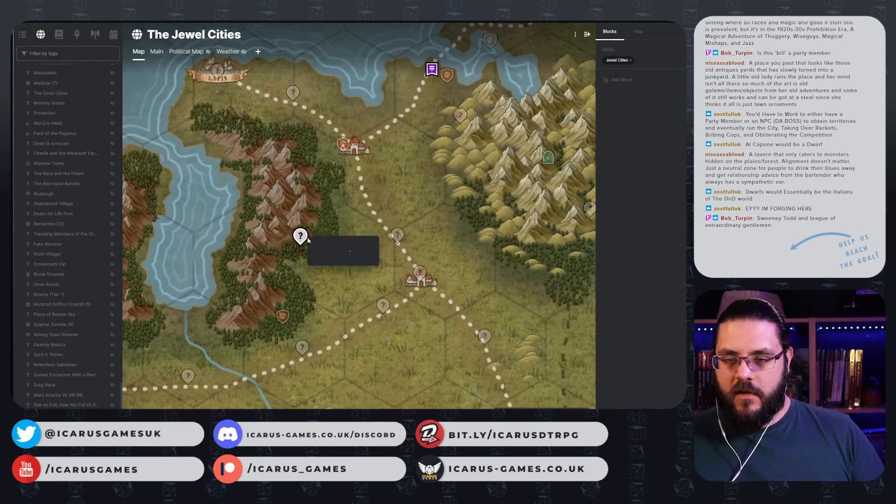
- Open the quest pin's page, select its Description cell, and switch to the browser
{"action": "left_click", "coordinate": [290, 245]}
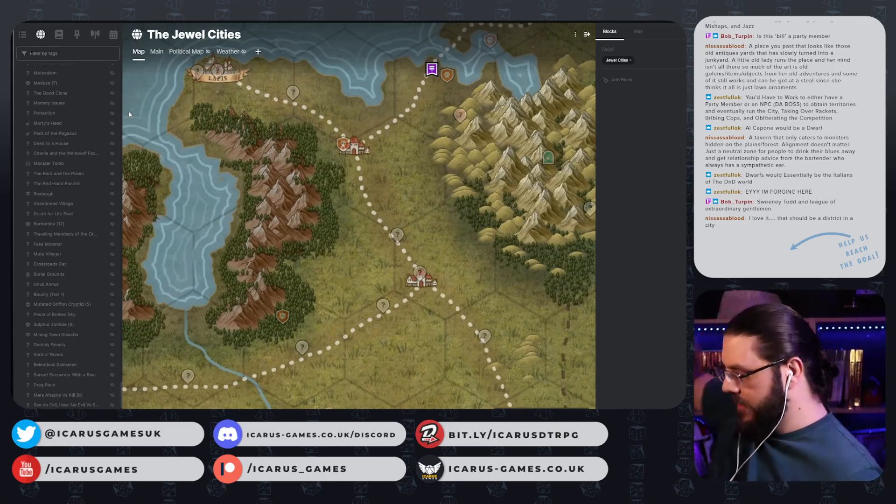
{"action": "left_click", "coordinate": [197, 72]}
{"action": "left_click", "coordinate": [170, 89]}
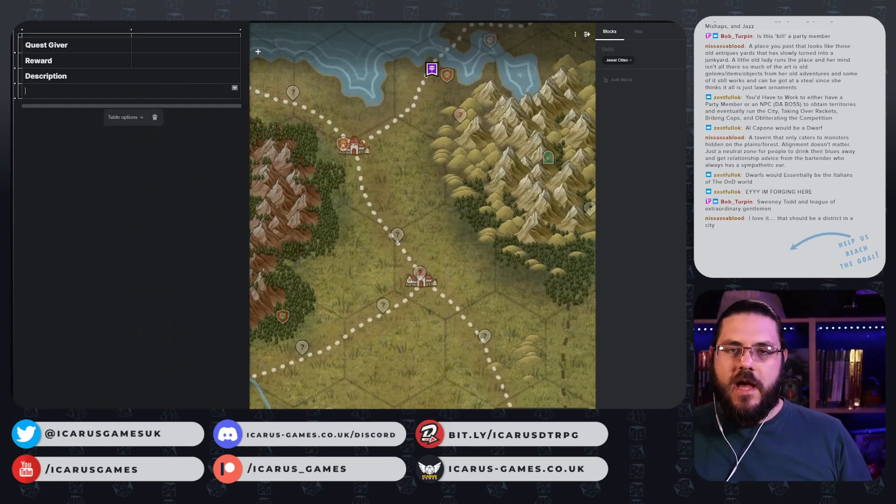
{"action": "key", "text": "ctrl+Tab"}
{"action": "key", "text": "ctrl+Tab"}
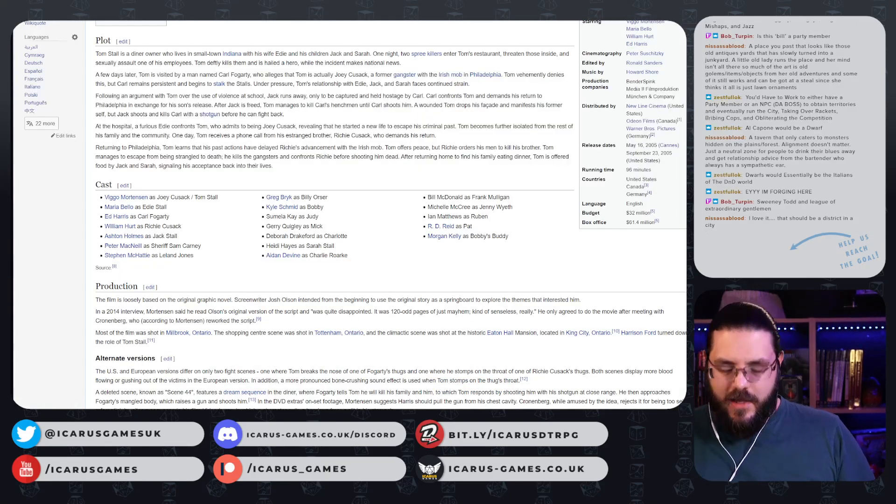
- Search Google for 'lorneangel' to find Lorne from Angel
{"action": "key", "text": "super+shift+s"}
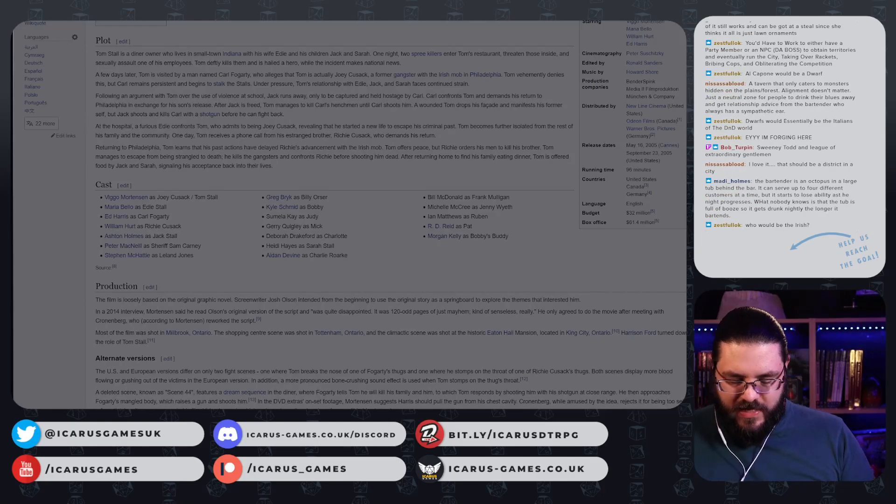
{"action": "key", "text": "Return"}
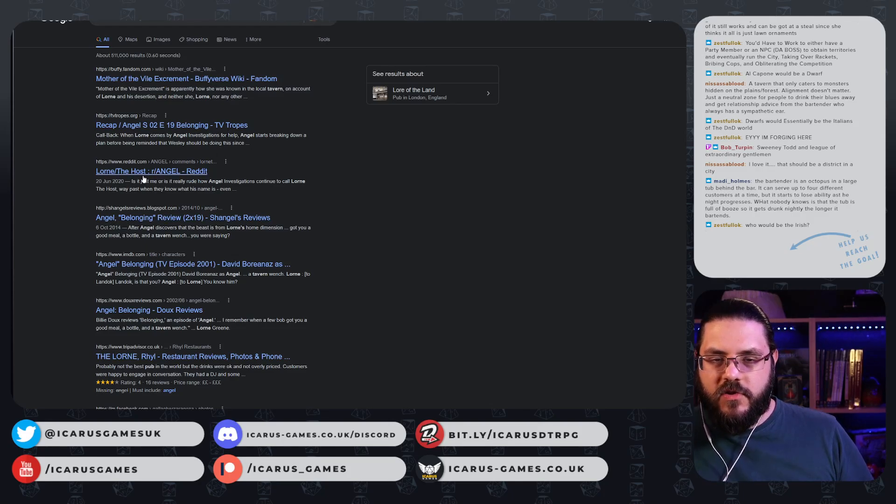
{"action": "key", "text": "alt+Left"}
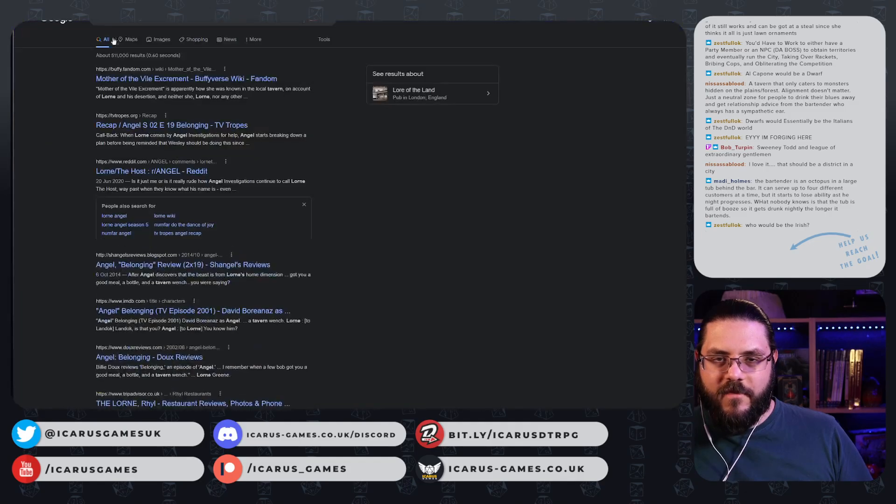
{"action": "left_click", "coordinate": [122, 15]}
{"action": "type", "text": "lorneangel"}
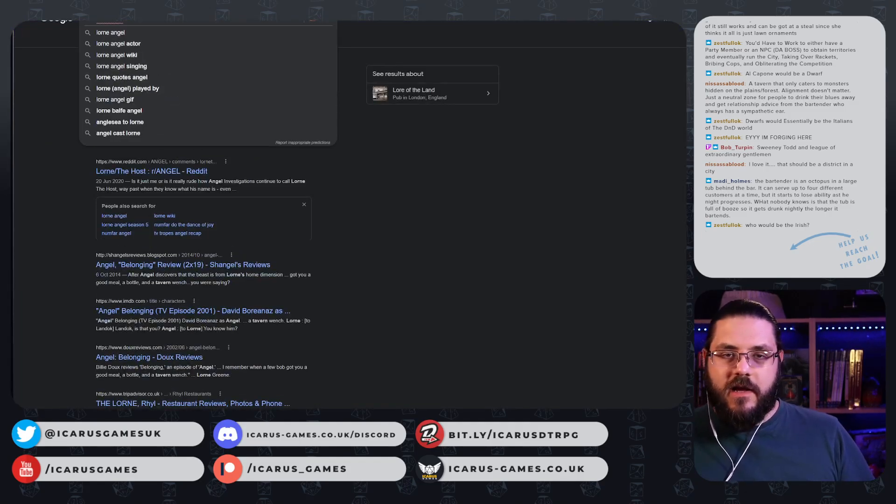
{"action": "key", "text": "Return"}
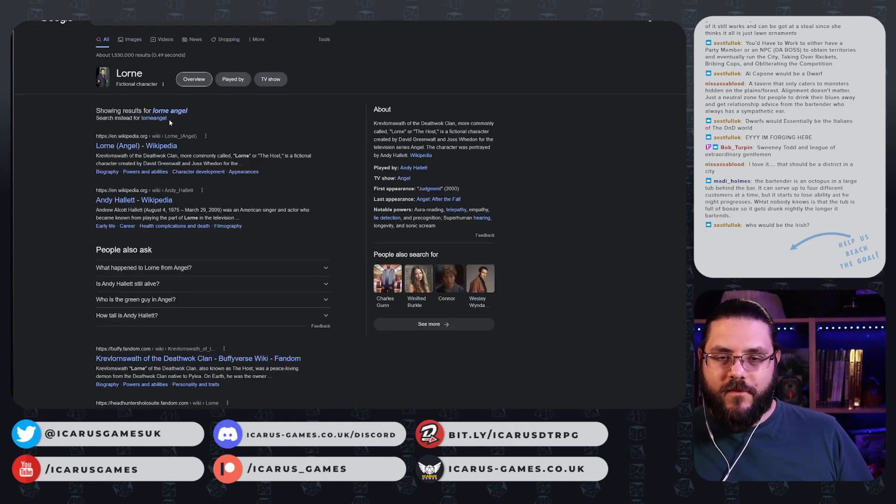
- Read the character history in the Lorne (Angel) Wikipedia article
{"action": "left_click", "coordinate": [142, 147]}
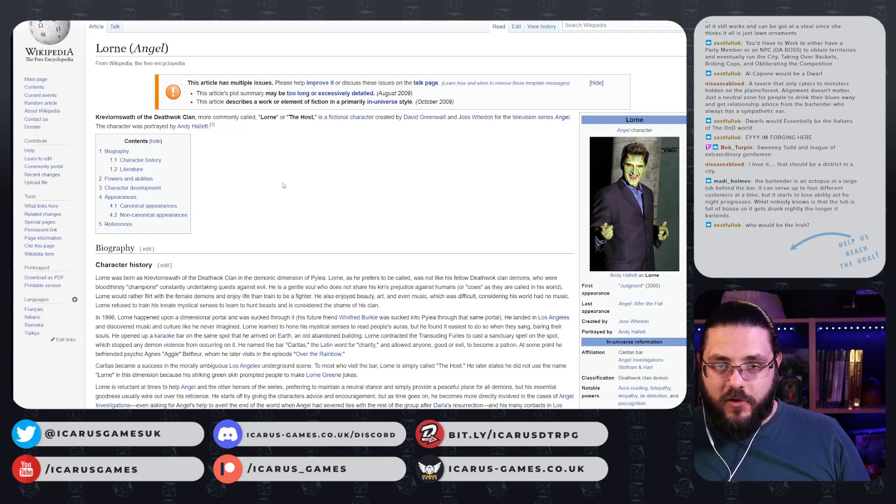
{"action": "scroll", "coordinate": [284, 183], "scroll_direction": "down", "scroll_amount": 3}
{"action": "scroll", "coordinate": [266, 129], "scroll_direction": "down", "scroll_amount": 2}
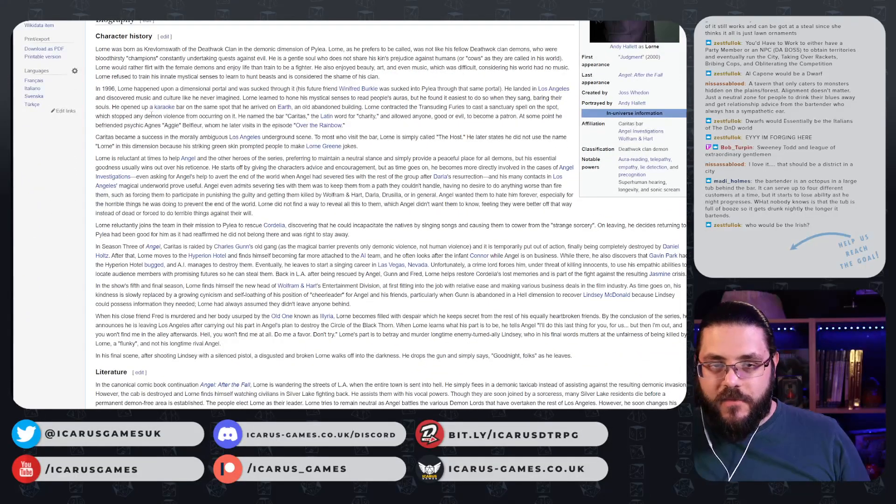
{"action": "mouse_move", "coordinate": [173, 108]}
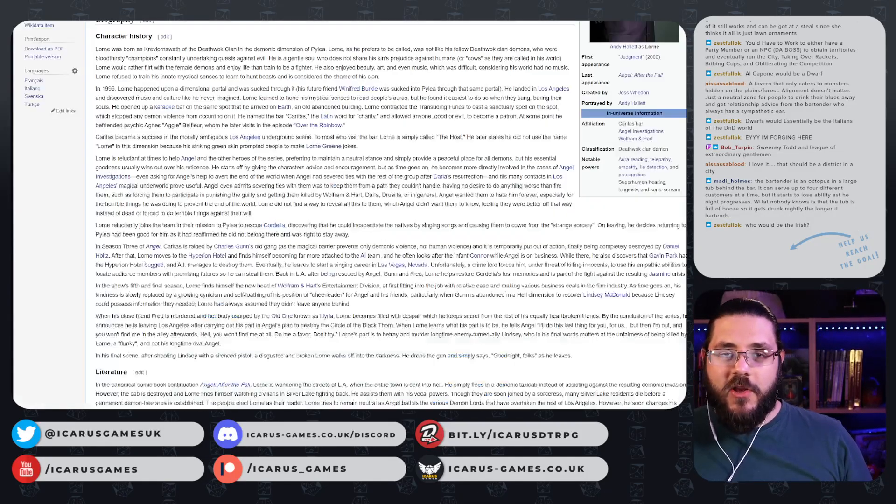
{"action": "scroll", "coordinate": [327, 215], "scroll_direction": "up", "scroll_amount": 4}
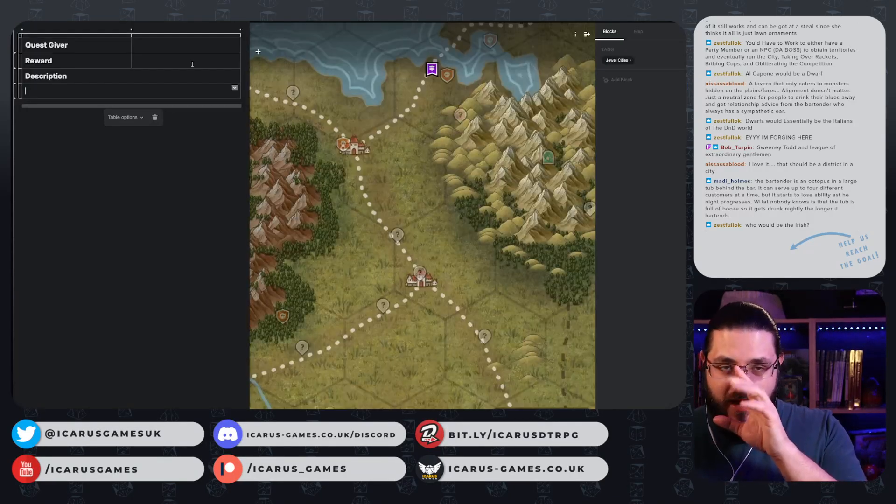
- Describe Monster Tavern as Lorne's karaoke bar for monstrous creatures with a no-violence rule and always a show
{"action": "type", "text": "Lorne"}
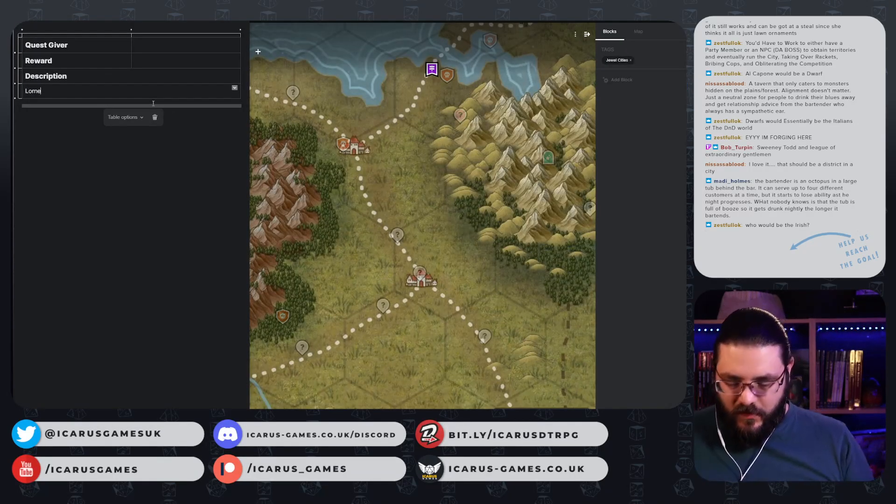
{"action": "type", "text": "'s b"}
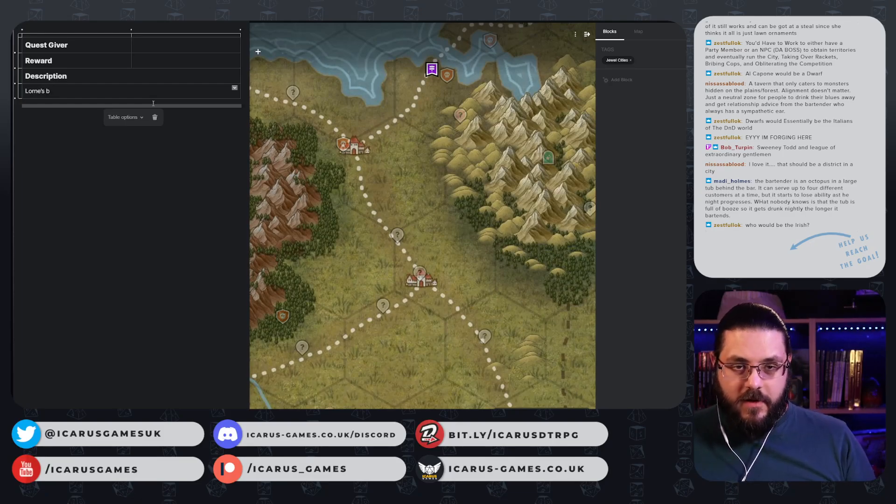
{"action": "key", "text": "BackSpace"}
{"action": "type", "text": "monstr"}
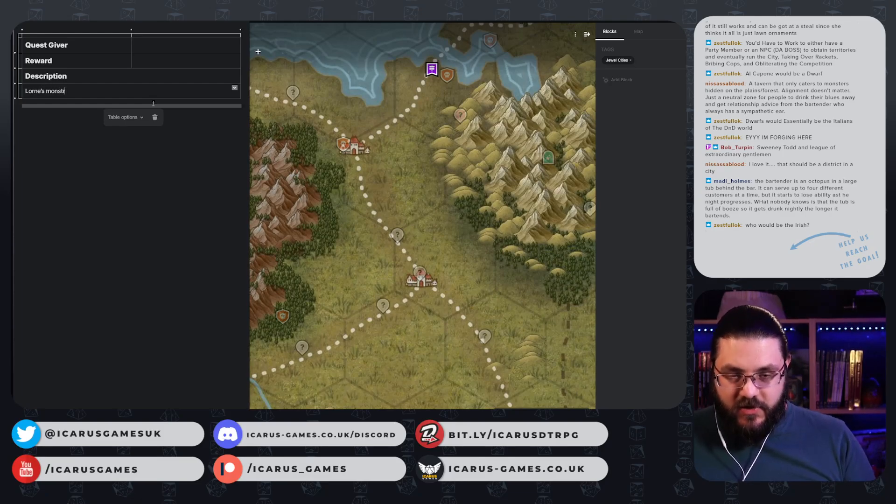
{"action": "type", "text": "ous ka"}
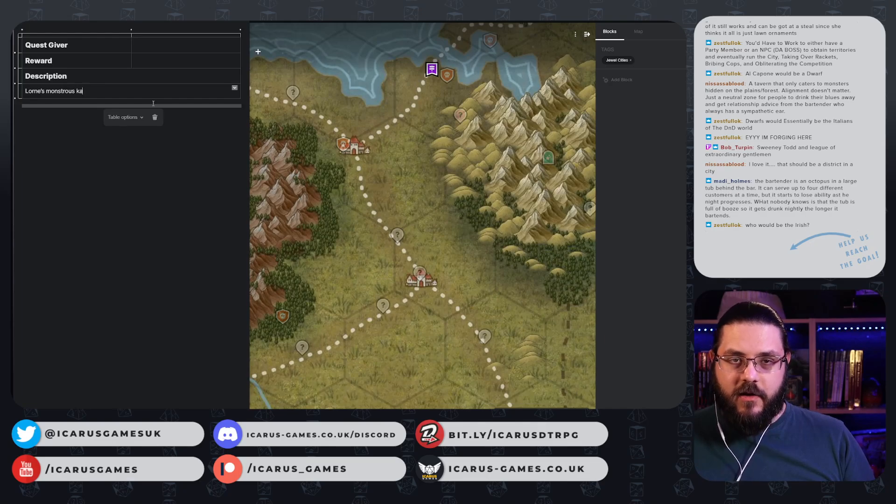
{"action": "type", "text": "reoke"}
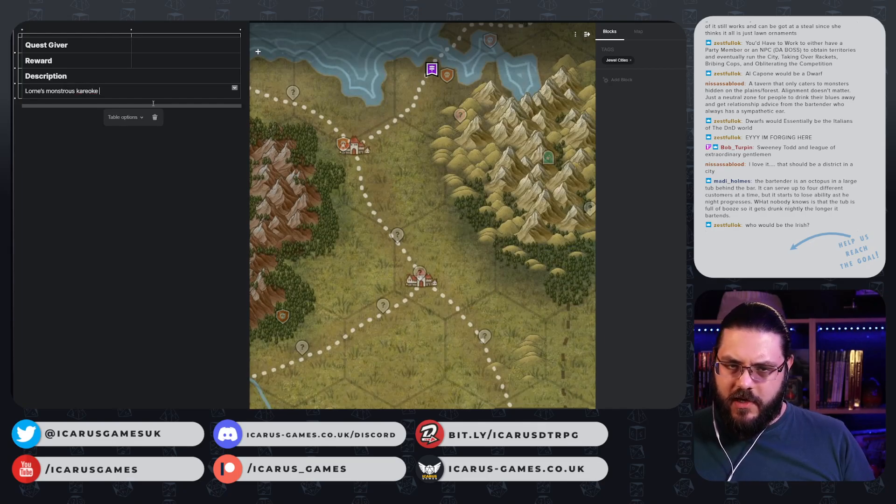
{"action": "double_click", "coordinate": [91, 91]}
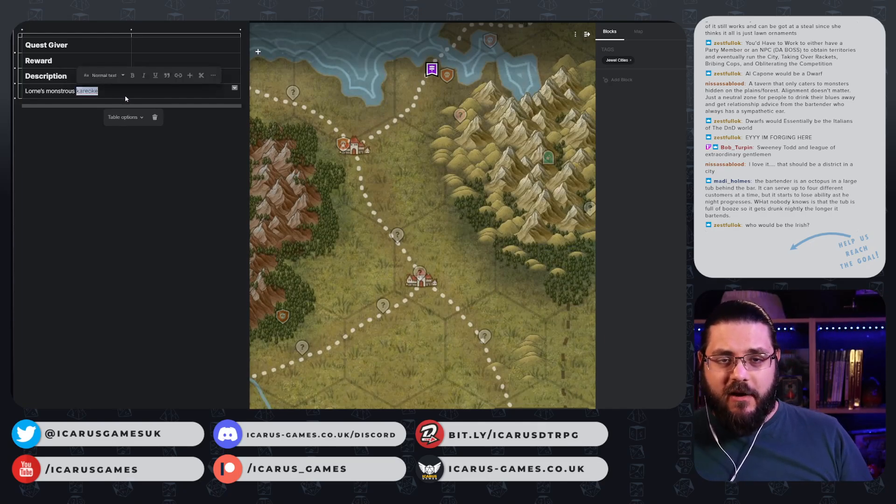
{"action": "type", "text": "karaoke bar"}
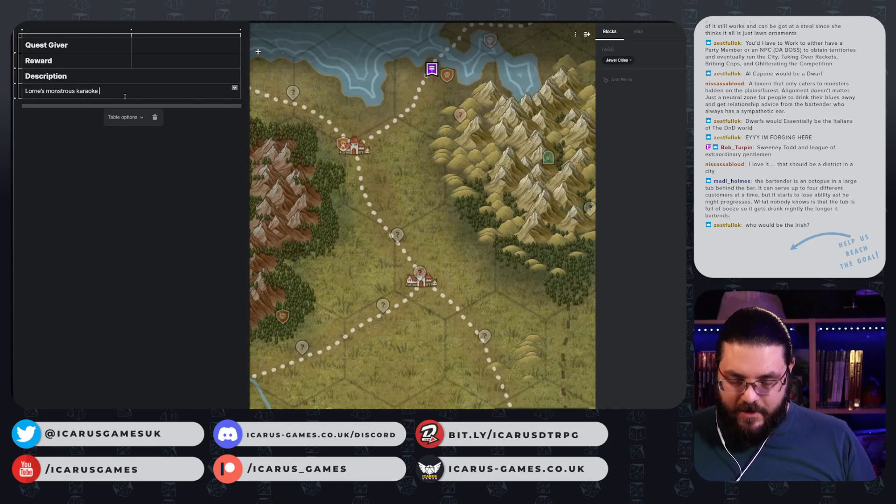
{"action": "type", "text": " that cater"}
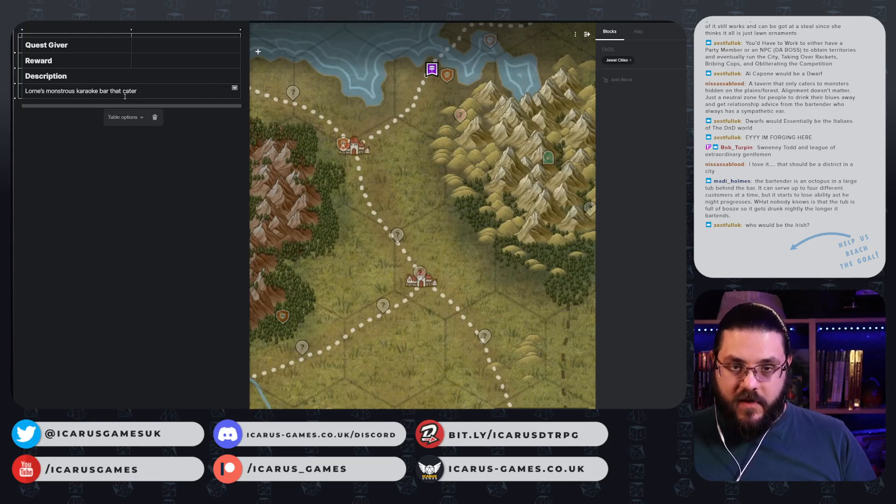
{"action": "type", "text": "s to monstrous "}
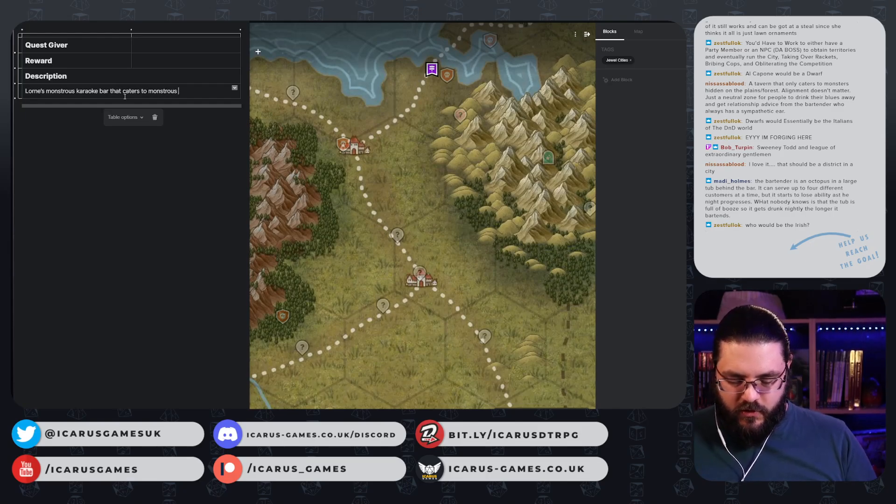
{"action": "type", "text": "creatures, en"}
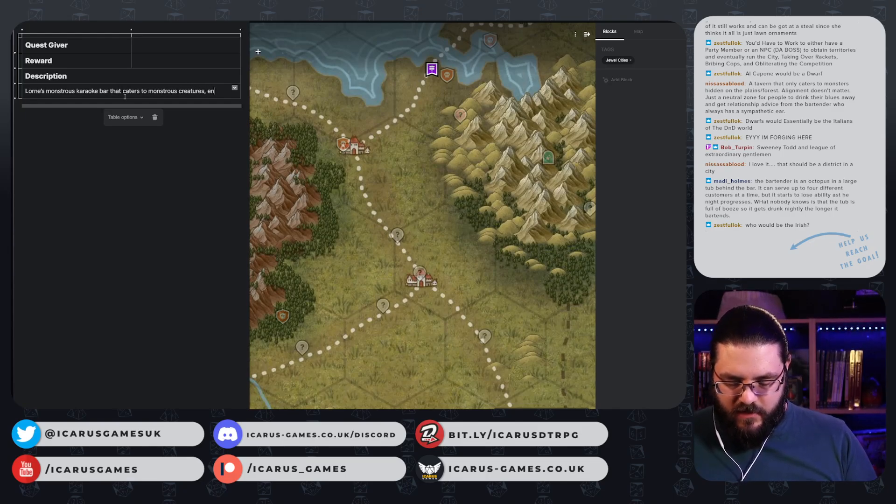
{"action": "type", "text": "ff"}
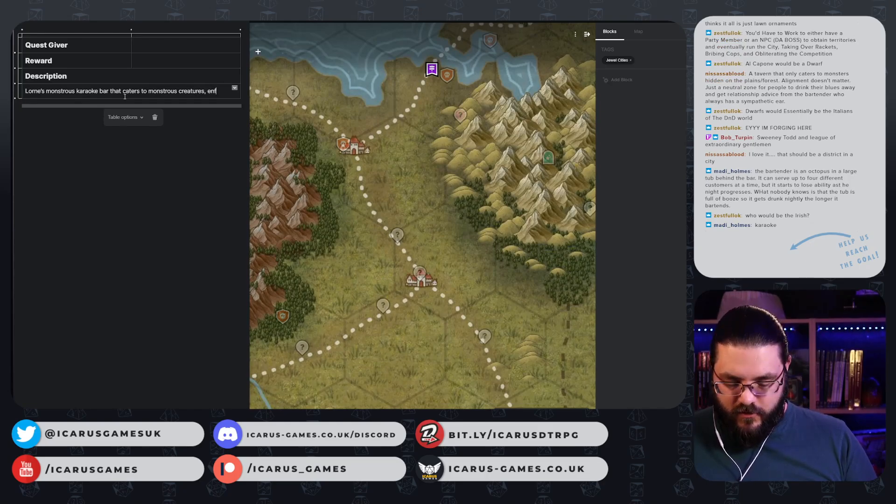
{"action": "type", "text": "orces a no v"}
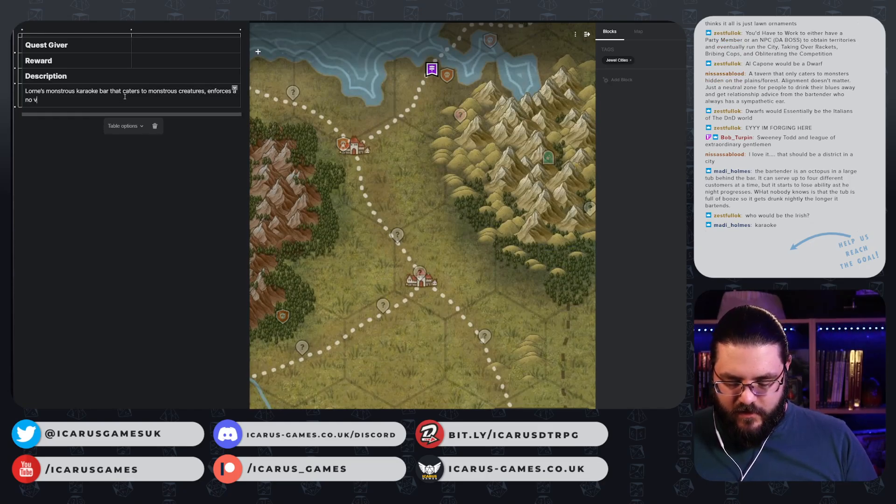
{"action": "type", "text": "iolence rule, "}
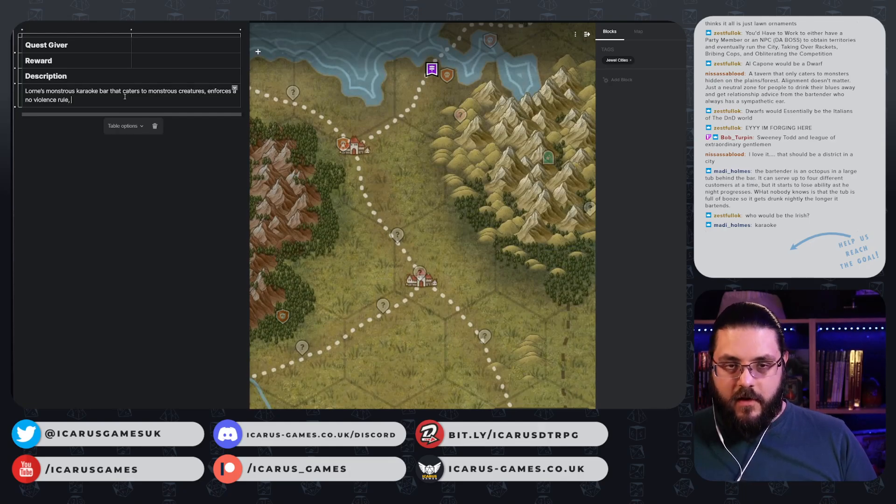
{"action": "type", "text": "and always "}
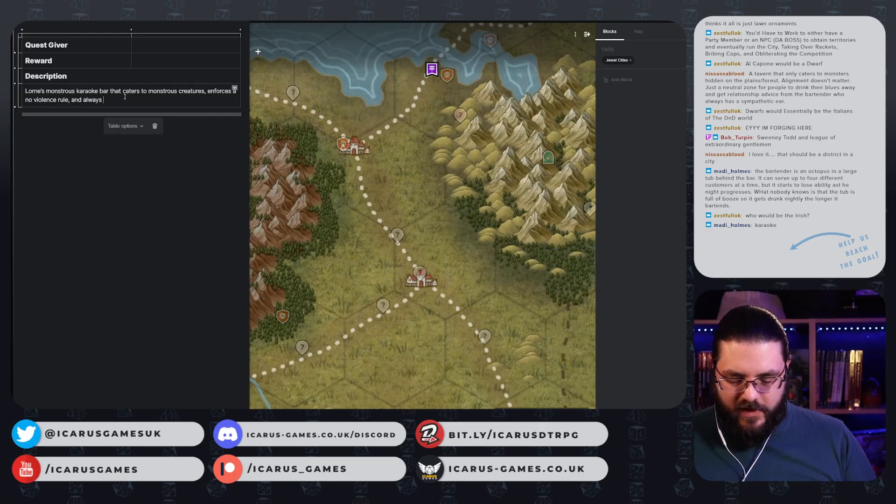
{"action": "type", "text": "puts a show."}
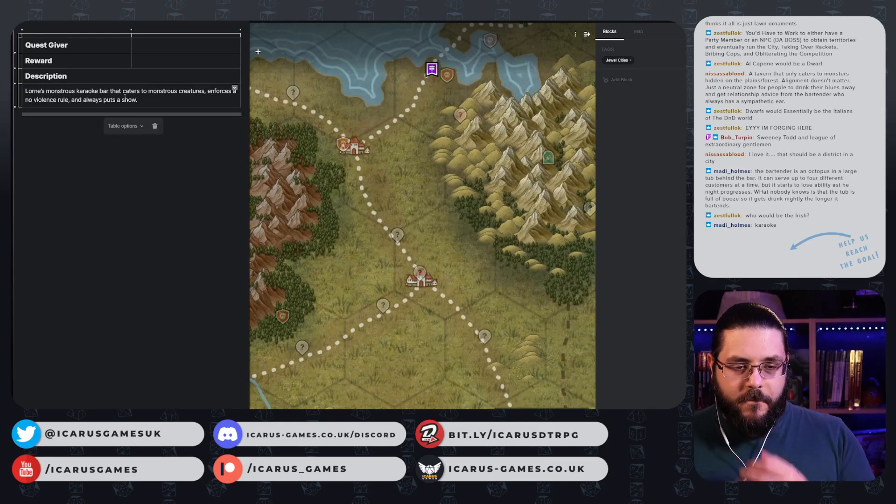
{"action": "key", "text": "Return"}
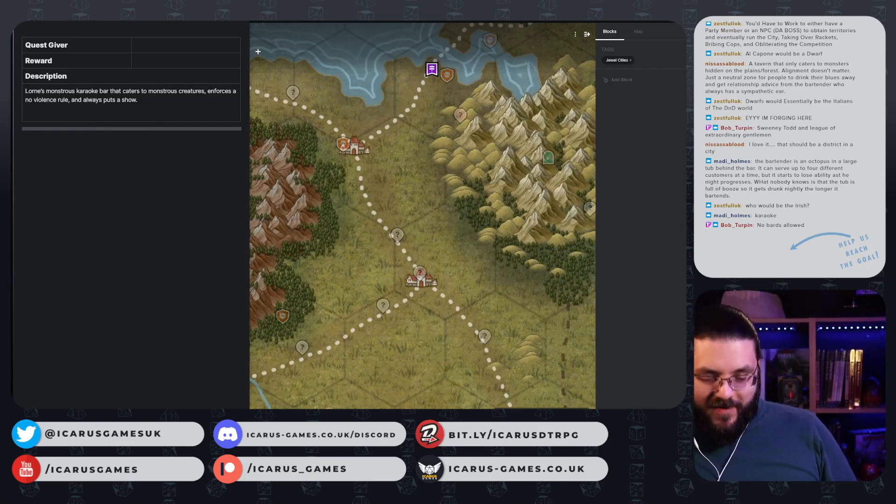
- Paste the octopus-bartender-in-a-booze-tub paragraph and start typing a '[No bards allowed' note
{"action": "left_click", "coordinate": [129, 119]}
{"action": "type", "text": "the bartender is an octopus in a large tub behind the bar. It can serve up to four different customers at a time, but it starts to lose ability ast he night progresses. WHat nobody knows is that the tub is full of booze so it gets drunk nightly the longer it bartends."}
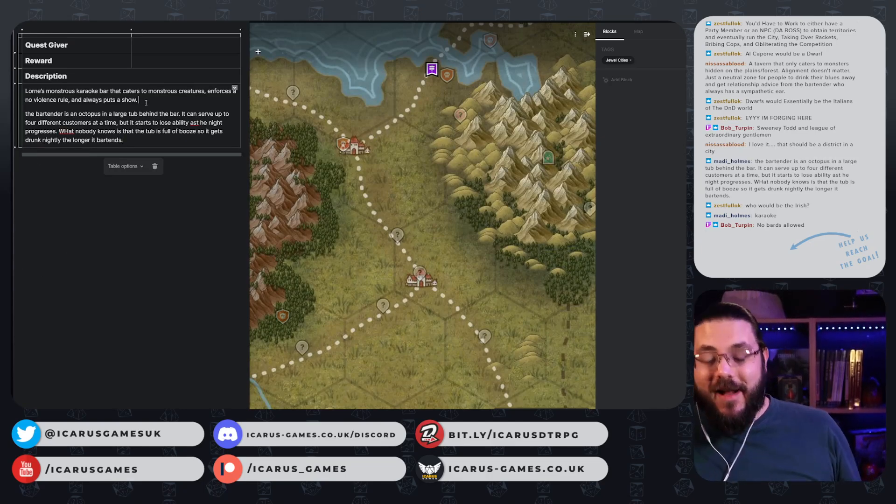
{"action": "type", "text": "[No bar"}
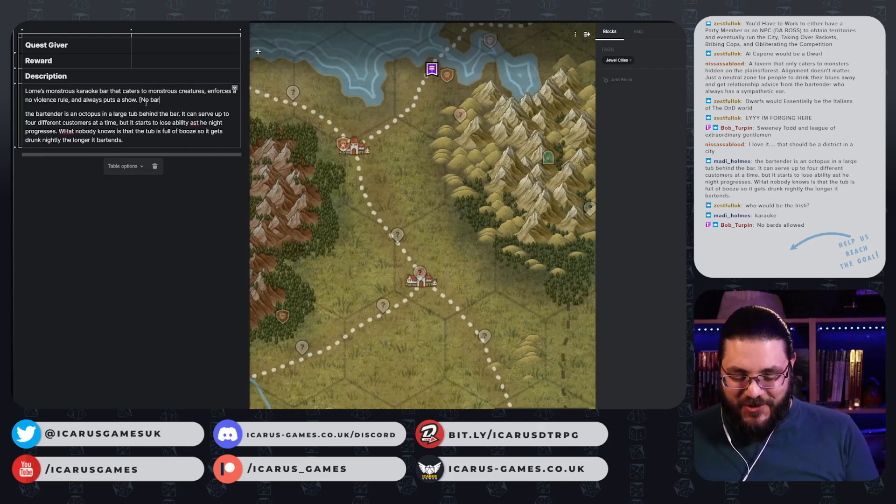
{"action": "type", "text": "ds allowed"}
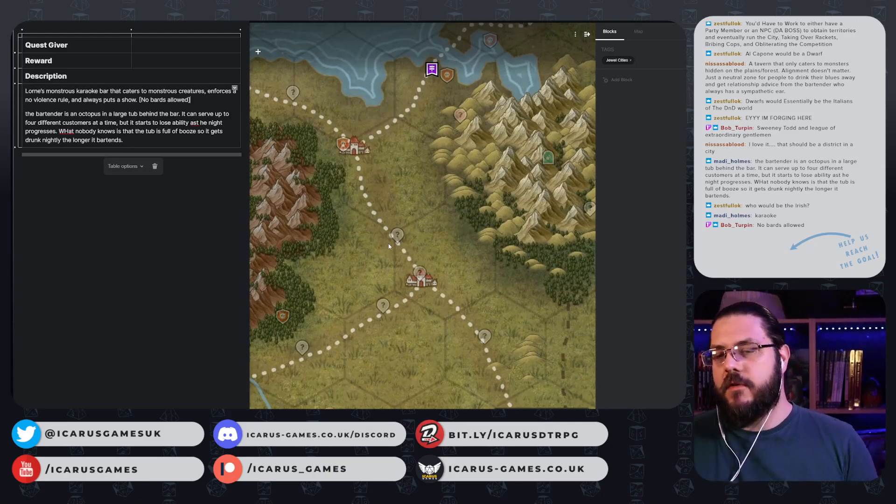
- Close the Monster Tavern page and move its pin from beside Lapis to the purple flag
{"action": "left_click", "coordinate": [378, 261]}
{"action": "left_click_drag", "start_coordinate": [479, 302], "coordinate": [452, 213]}
{"action": "right_click", "coordinate": [453, 213]}
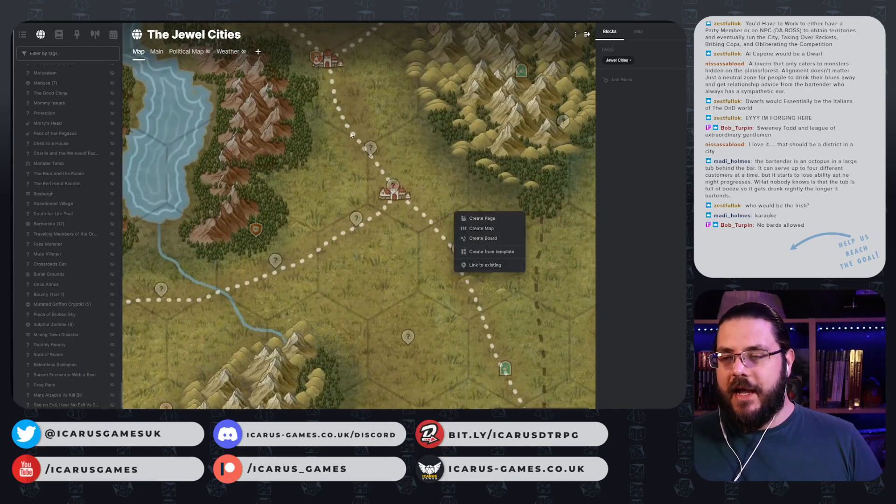
{"action": "key", "text": "Escape"}
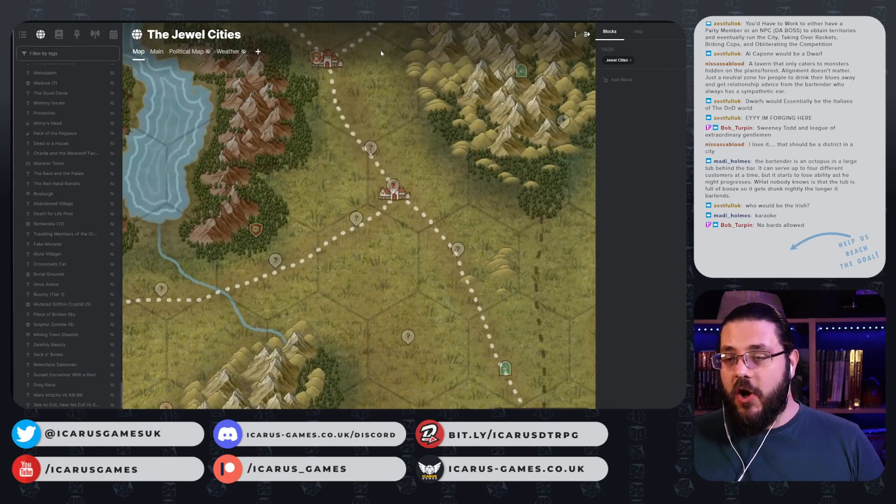
{"action": "right_click", "coordinate": [394, 189]}
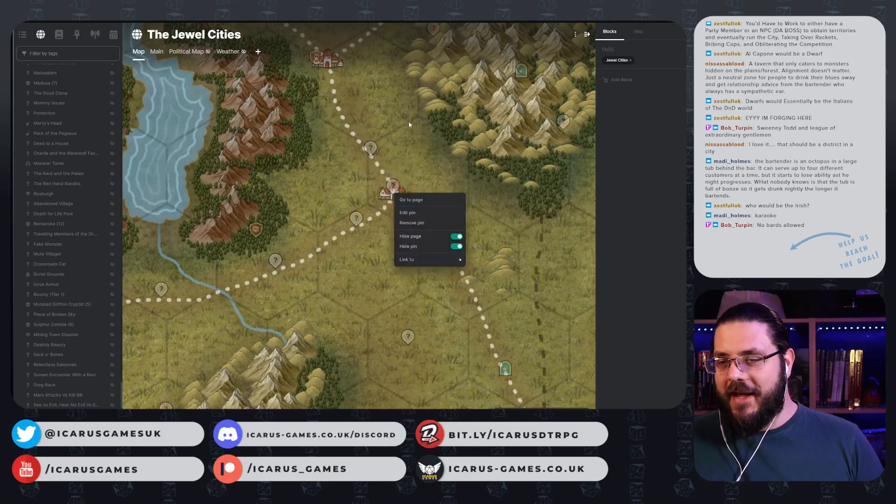
{"action": "key", "text": "Escape"}
{"action": "left_click_drag", "start_coordinate": [394, 97], "coordinate": [299, 275]}
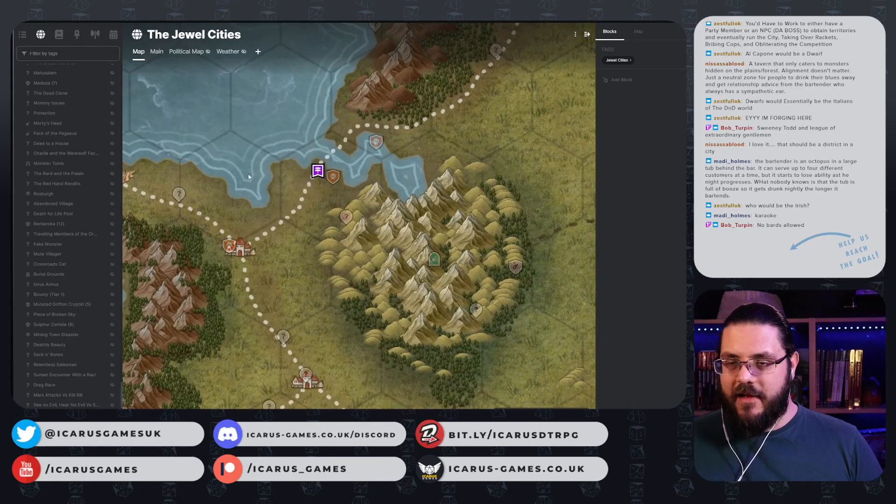
{"action": "left_click_drag", "start_coordinate": [366, 167], "coordinate": [512, 157]}
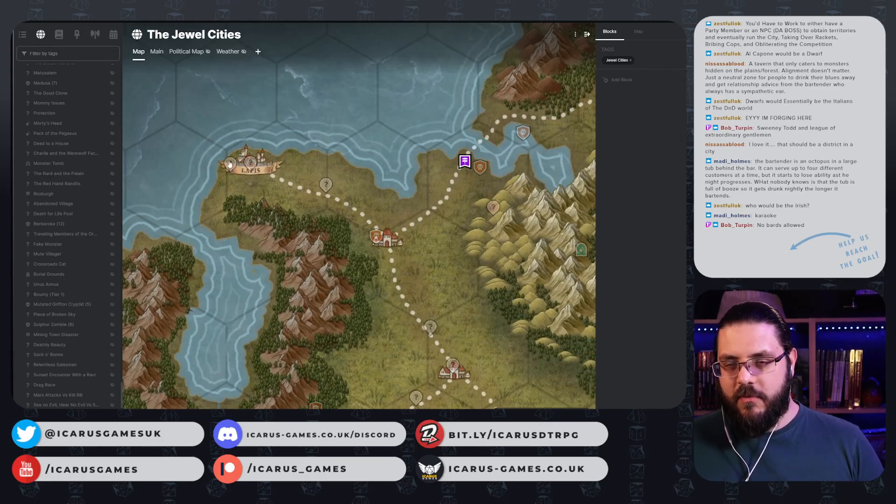
{"action": "left_click_drag", "start_coordinate": [231, 164], "coordinate": [450, 160]}
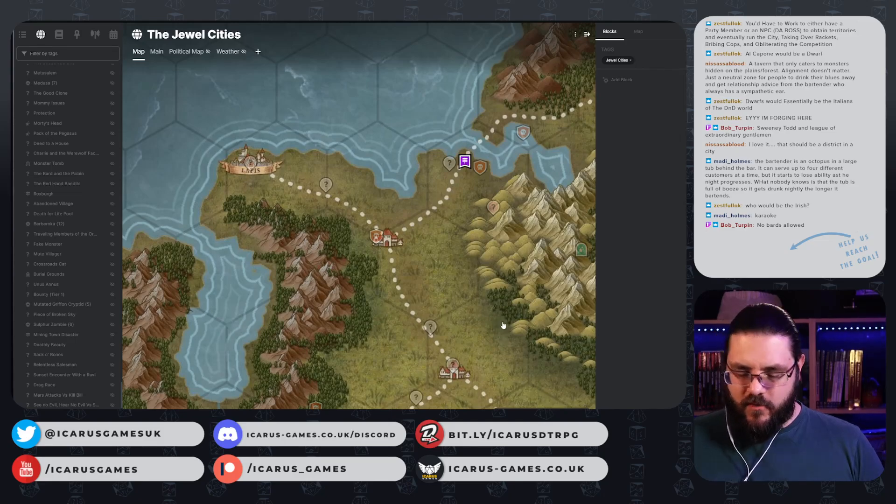
- Zoom out and pan past Crimson Glade to bring the coastal town of Glamour into view
{"action": "scroll", "coordinate": [503, 324], "scroll_direction": "down", "scroll_amount": 3}
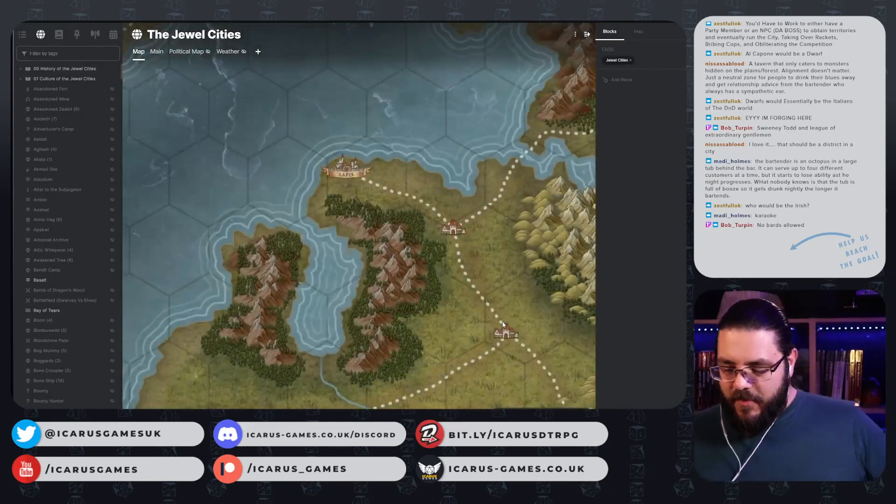
{"action": "scroll", "coordinate": [437, 248], "scroll_direction": "down", "scroll_amount": 4}
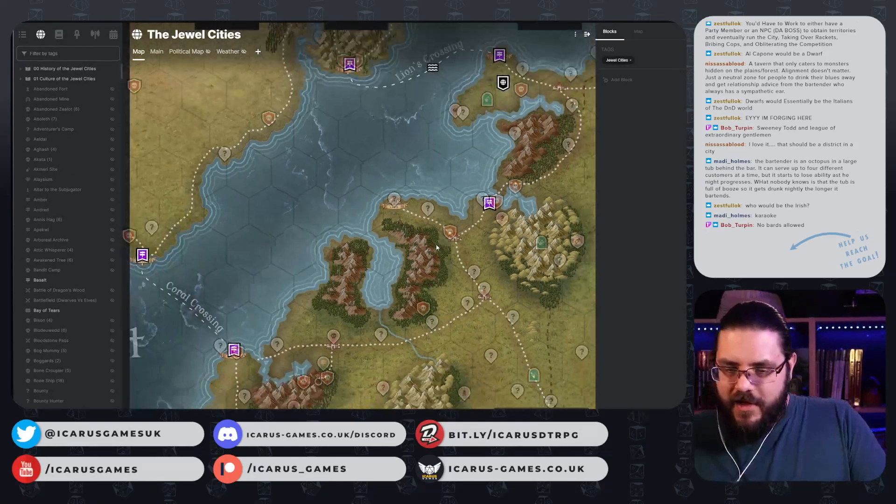
{"action": "left_click_drag", "start_coordinate": [498, 85], "coordinate": [278, 90]}
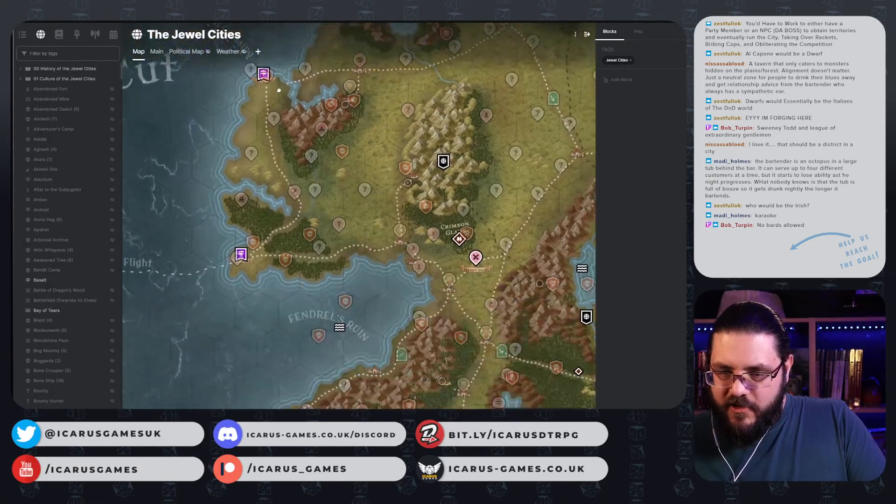
{"action": "scroll", "coordinate": [264, 289], "scroll_direction": "down", "scroll_amount": 5}
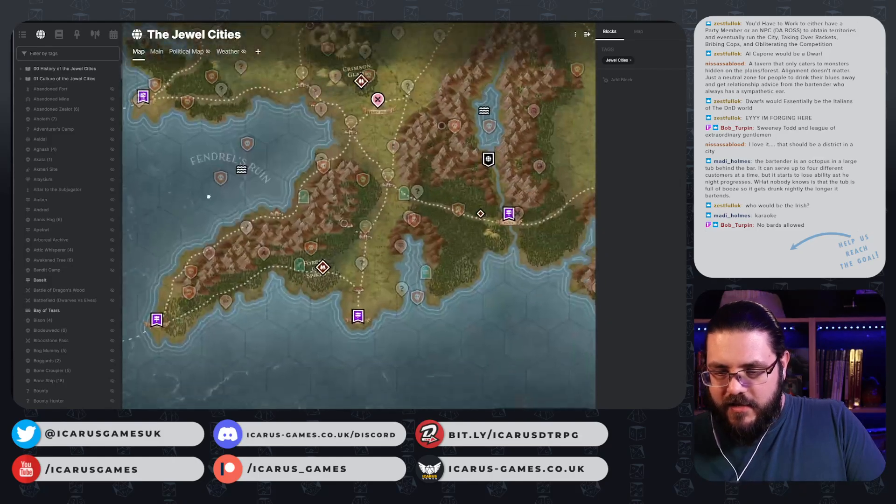
{"action": "scroll", "coordinate": [249, 317], "scroll_direction": "up", "scroll_amount": 5}
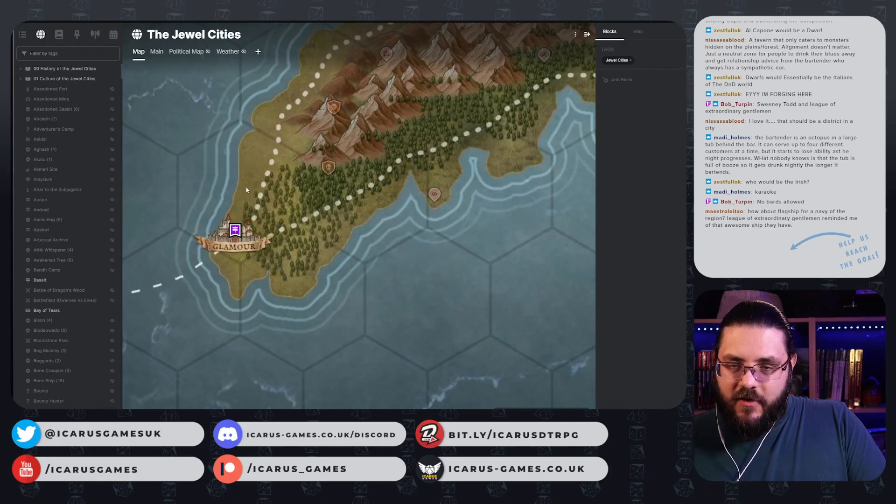
- Create a hidden Point of Interest pin 'Sweeny Todd's League of Extraordinary Gentlefolk' beside Glamour
{"action": "right_click", "coordinate": [237, 203]}
{"action": "left_click", "coordinate": [261, 242]}
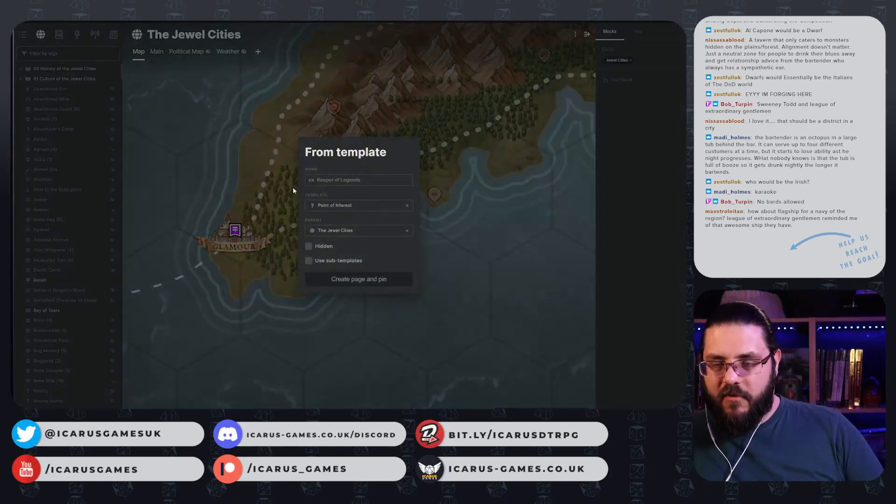
{"action": "type", "text": "Sweeny"}
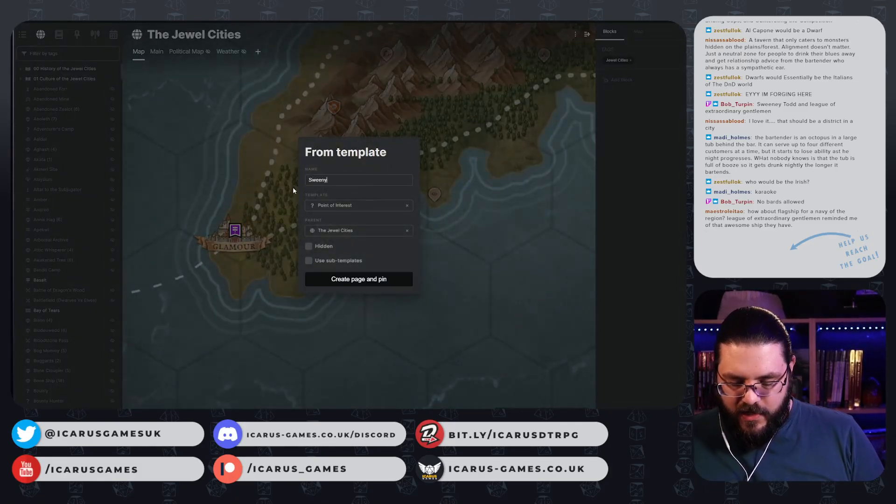
{"action": "type", "text": " To"}
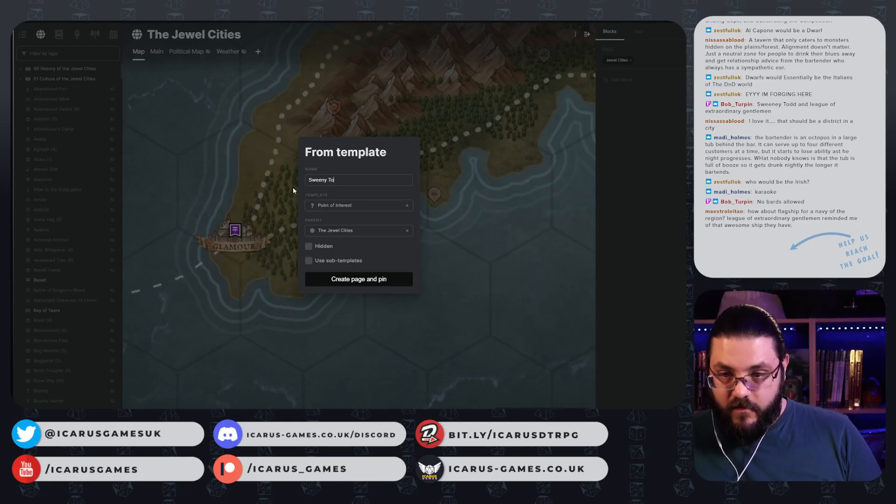
{"action": "type", "text": "dd's League"}
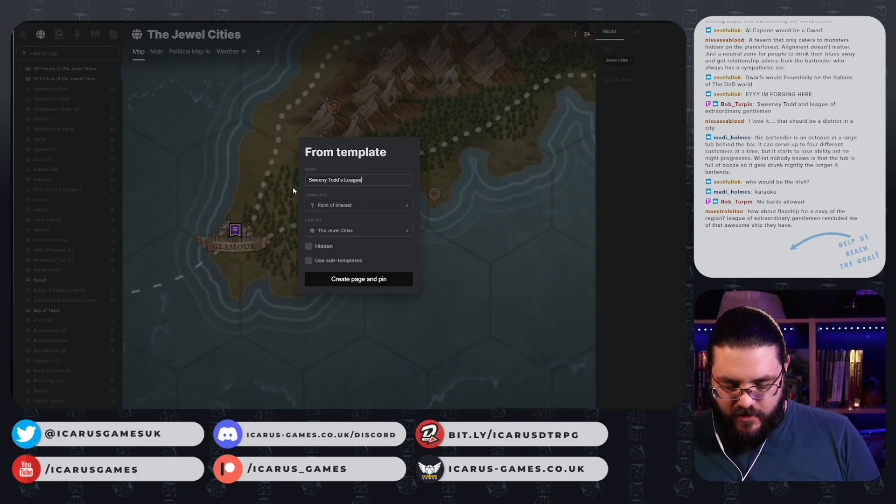
{"action": "type", "text": " of Extraor"}
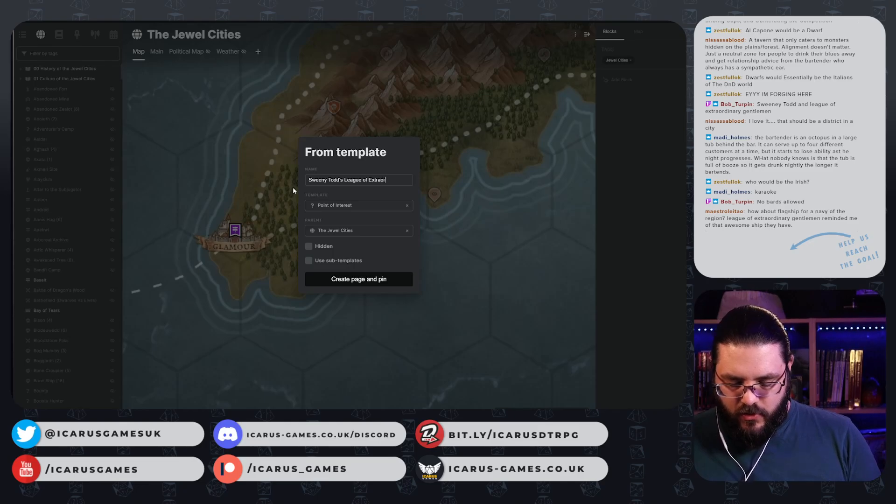
{"action": "type", "text": "dinary G"}
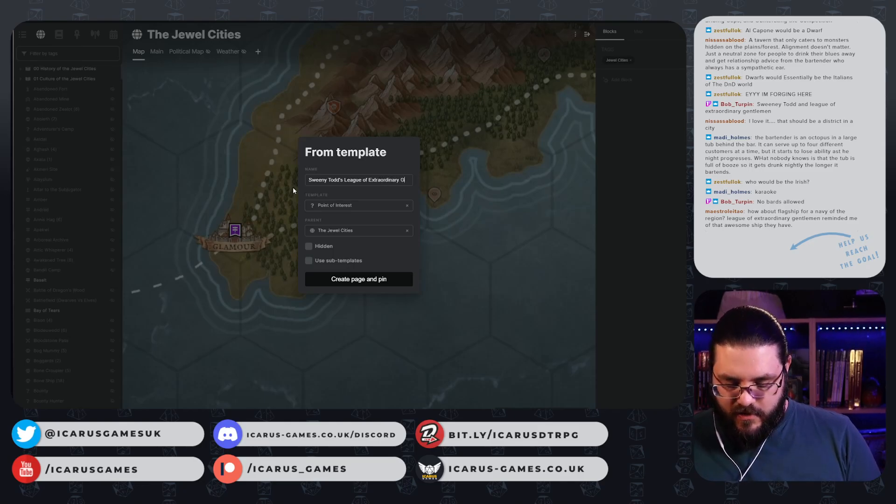
{"action": "type", "text": "entlefolk"}
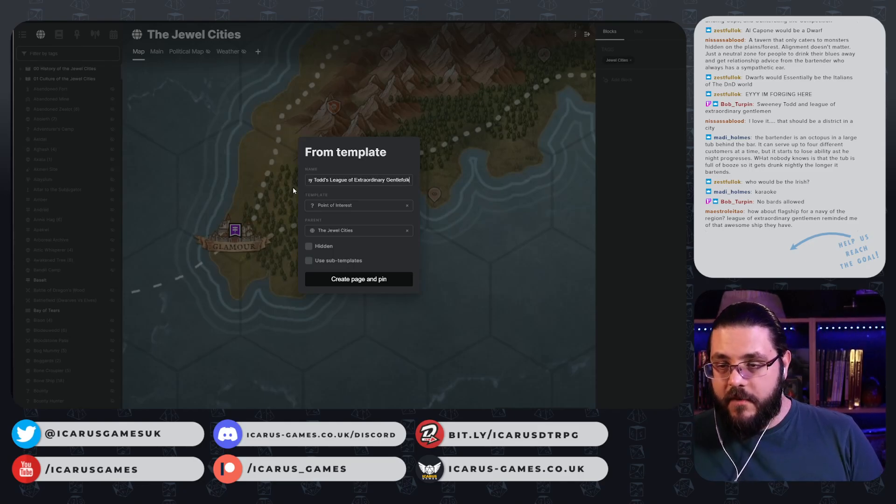
{"action": "left_click", "coordinate": [359, 280]}
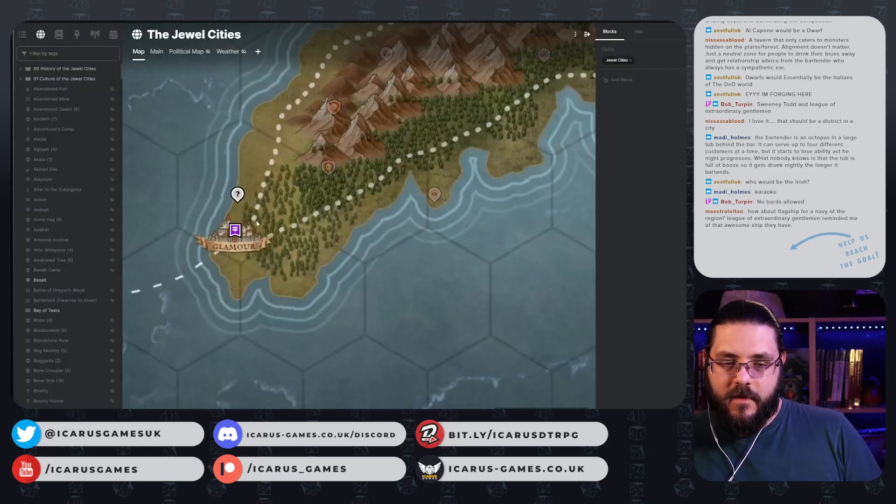
- Describe superpowered creatures hired under false pretenses so someone can eat them and absorb their power
{"action": "left_click", "coordinate": [238, 194]}
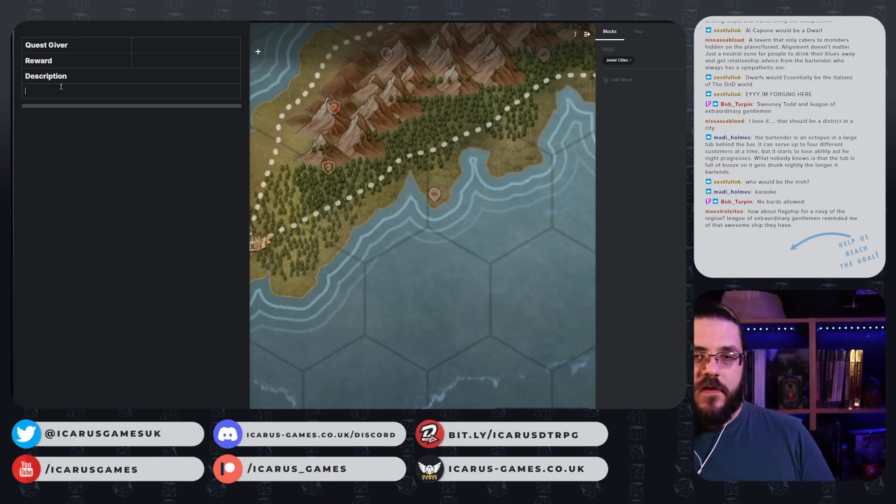
{"action": "left_click", "coordinate": [61, 87]}
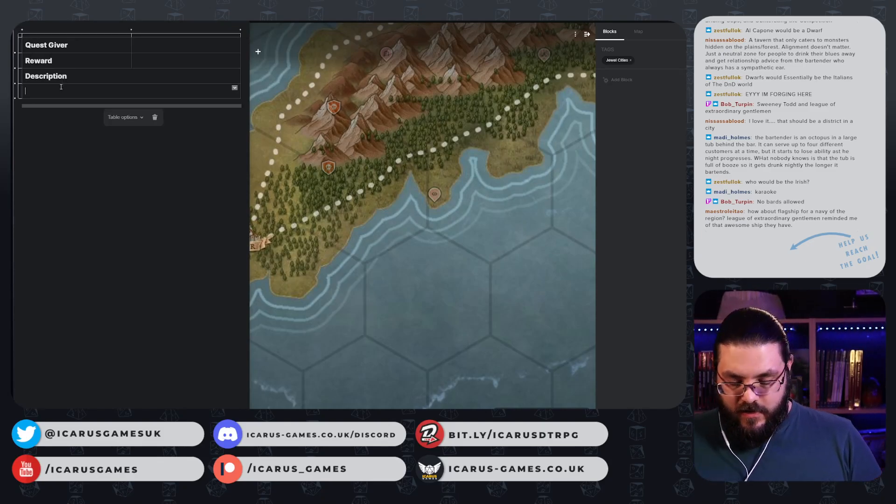
{"action": "type", "text": "Someone hir"}
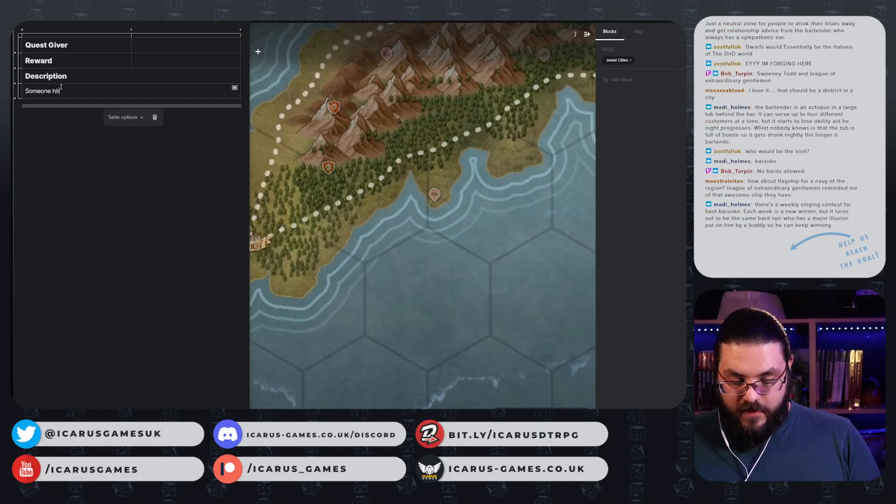
{"action": "type", "text": "es a team of "}
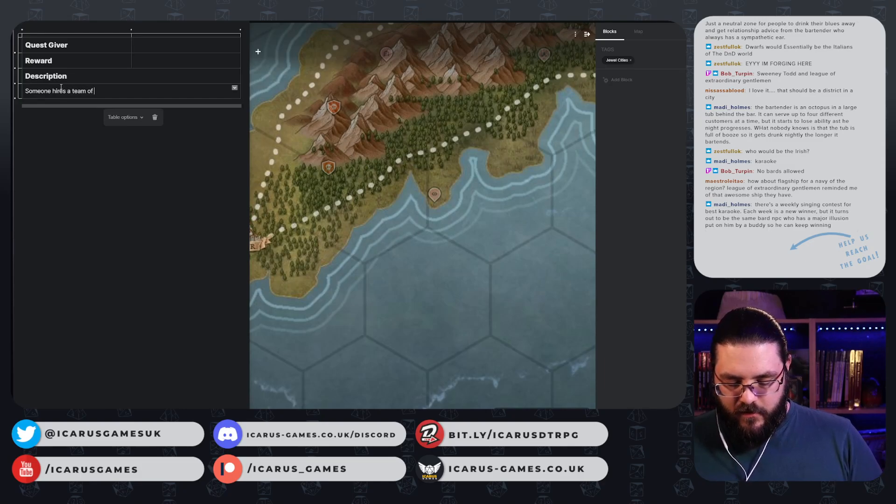
{"action": "type", "text": "superpowered c"}
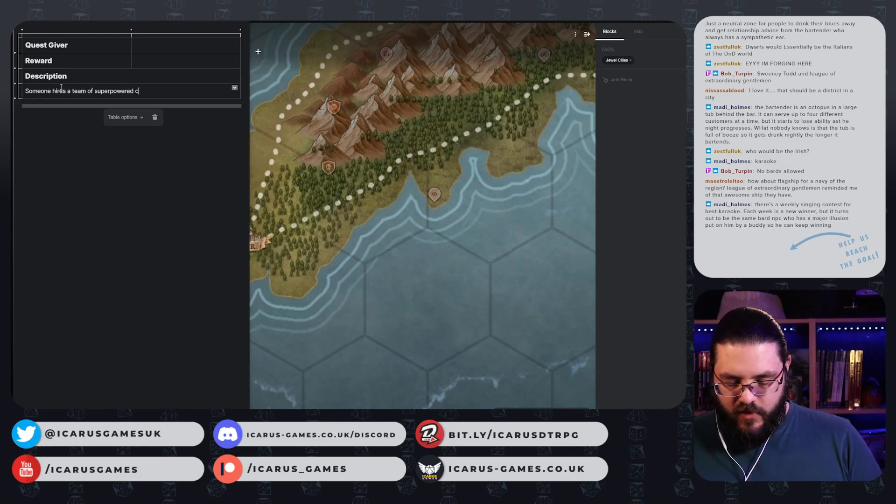
{"action": "type", "text": "reatures for a "}
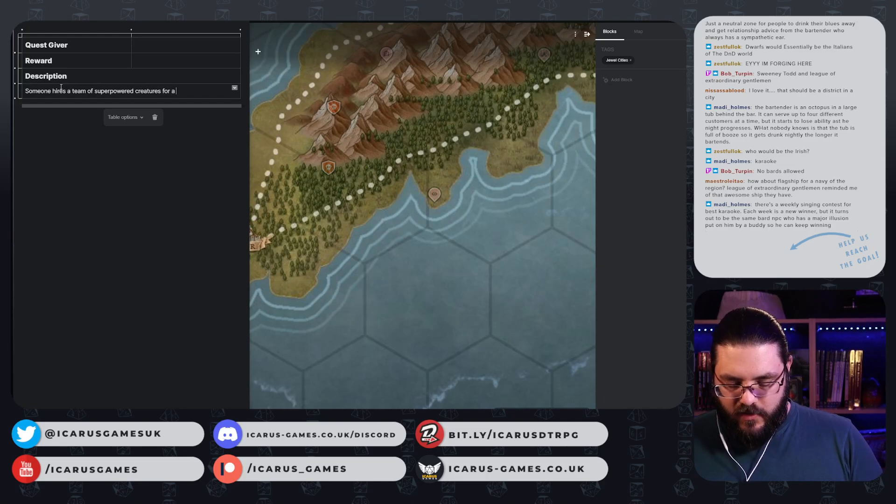
{"action": "type", "text": "job under df"}
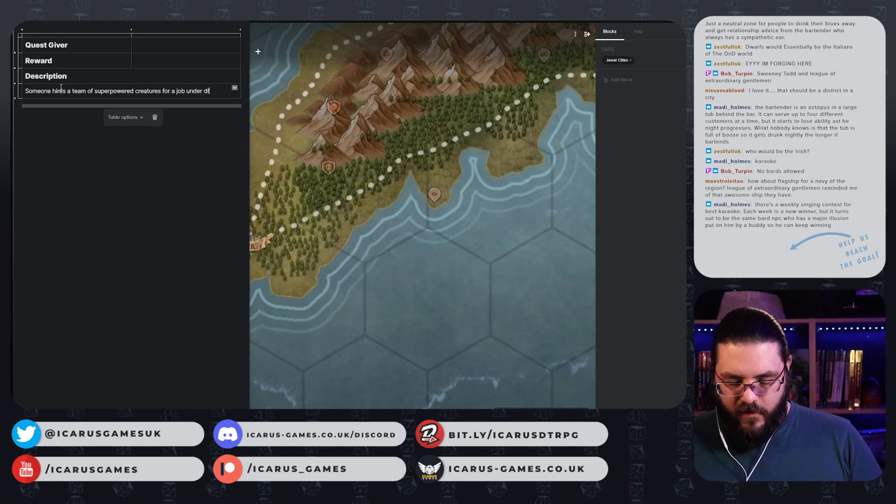
{"action": "key", "text": "BackSpace"}
{"action": "key", "text": "BackSpace"}
{"action": "key", "text": "BackSpace"}
{"action": "type", "text": "f"}
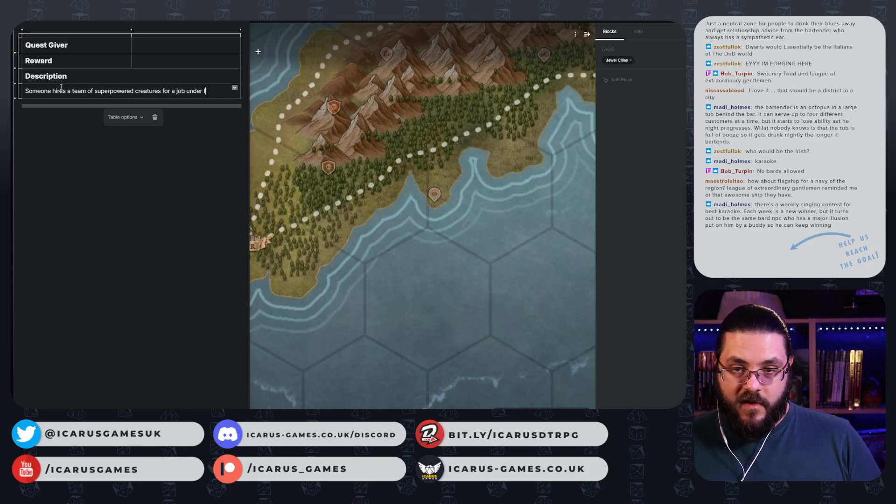
{"action": "type", "text": "alse preten"}
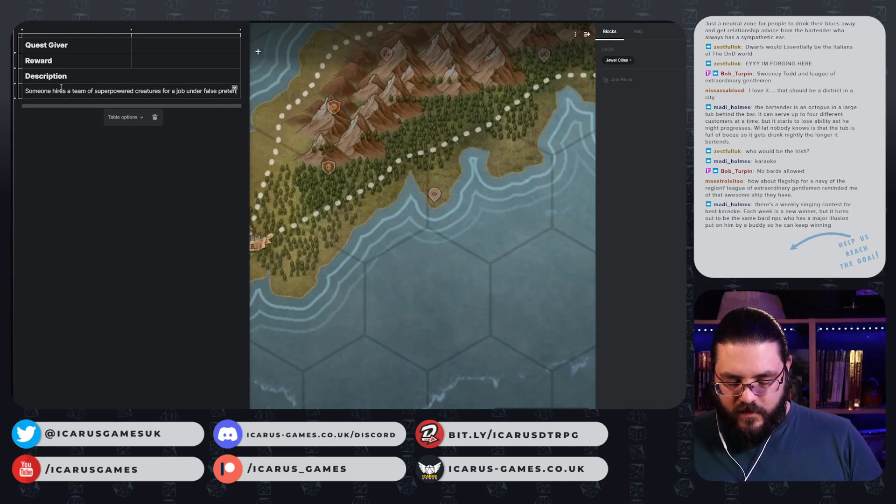
{"action": "type", "text": "ses, they actua"}
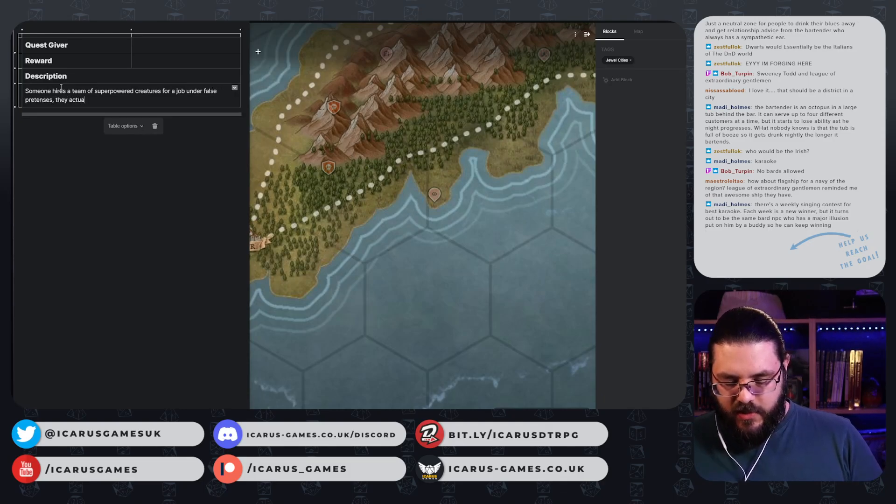
{"action": "type", "text": "lly want to eat"}
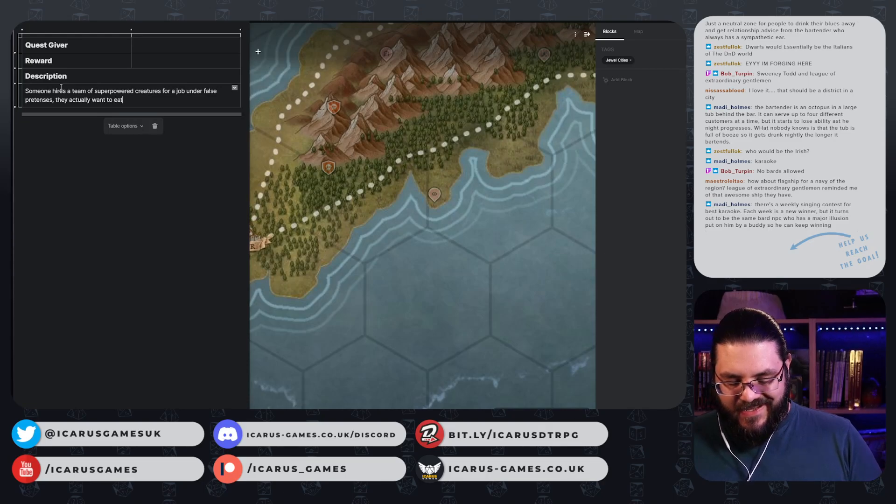
{"action": "type", "text": " these people and"}
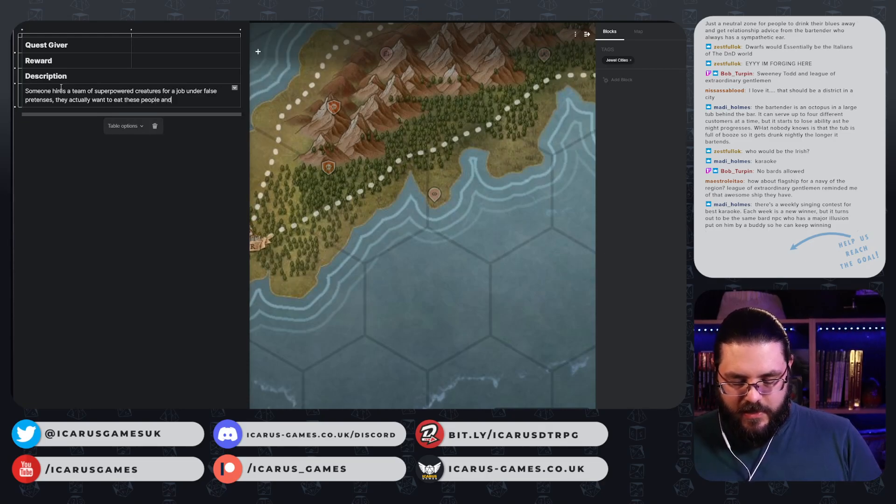
{"action": "type", "text": " absord "}
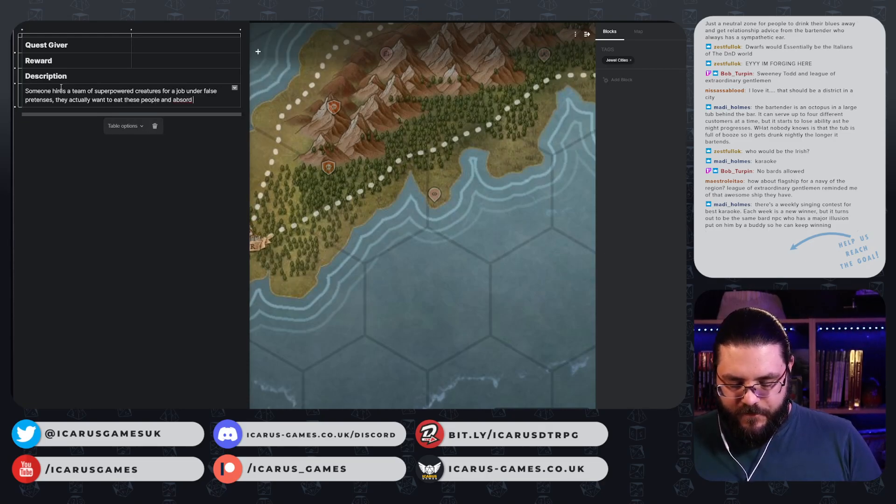
{"action": "type", "text": "their powe.r"}
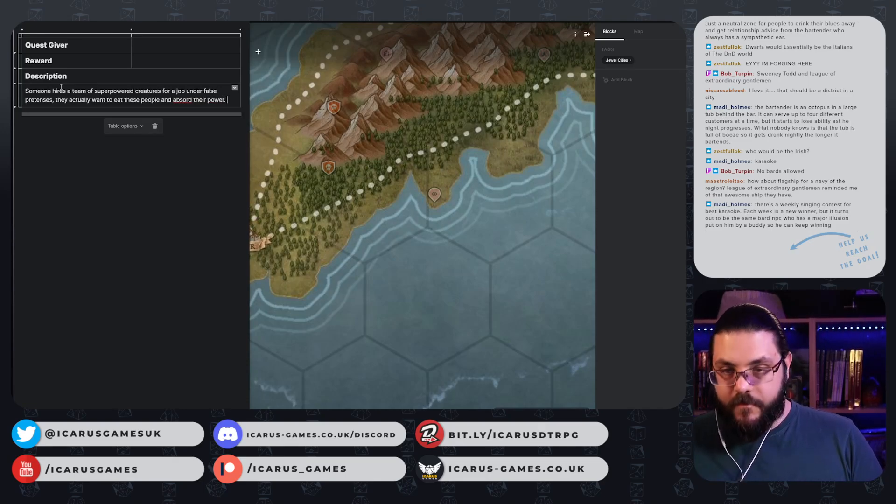
{"action": "double_click", "coordinate": [183, 99]}
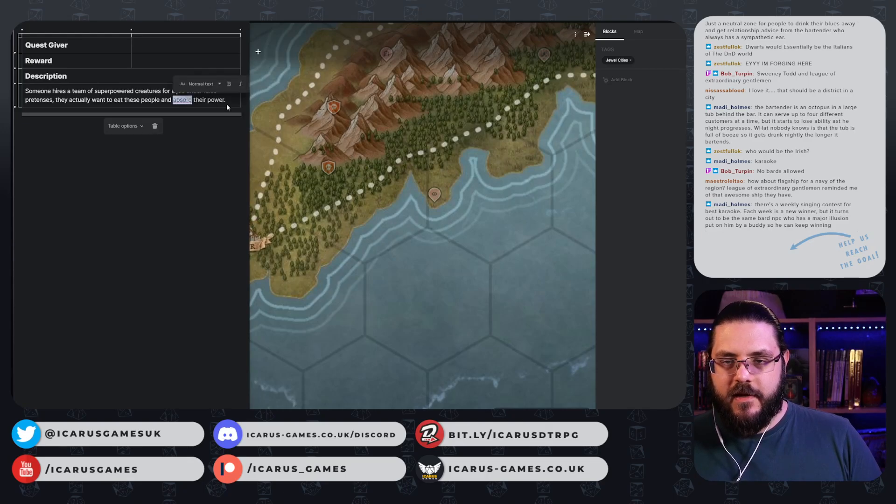
{"action": "left_click", "coordinate": [226, 114]}
{"action": "left_click", "coordinate": [293, 105]}
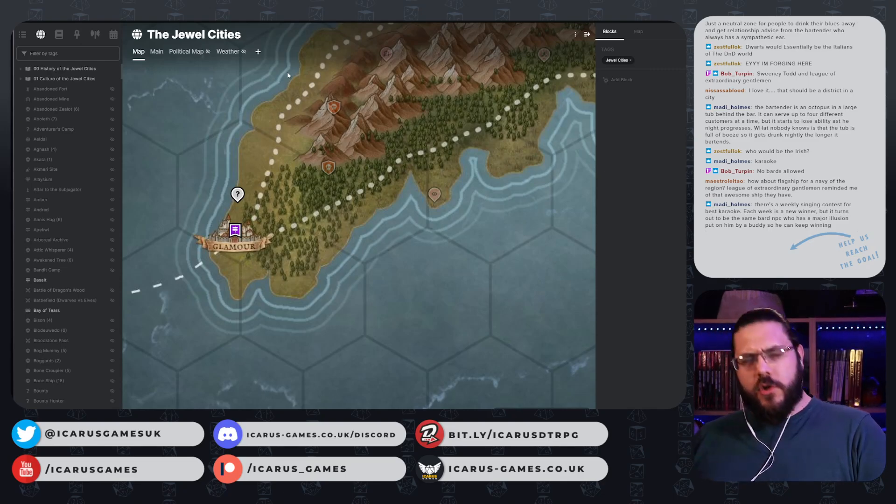
- Hide the question-mark pin beside Glamour from players
{"action": "right_click", "coordinate": [238, 194]}
{"action": "left_click", "coordinate": [303, 249]}
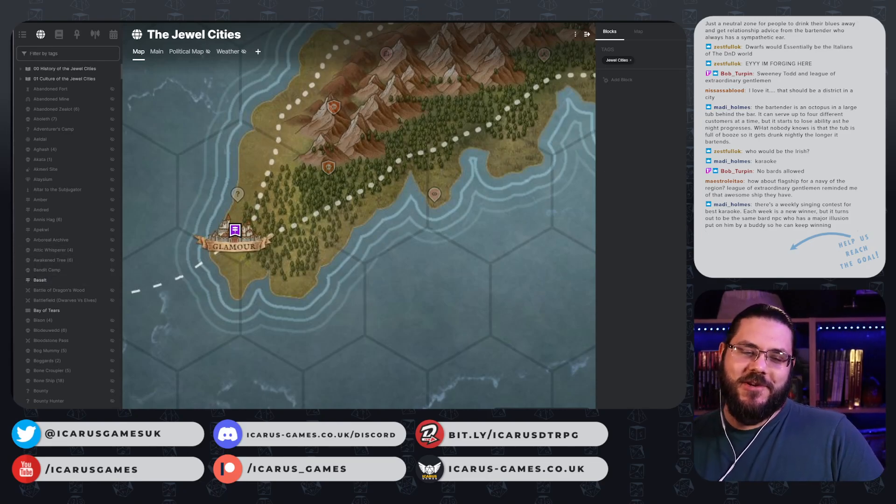
{"action": "scroll", "coordinate": [308, 172], "scroll_direction": "down", "scroll_amount": 5}
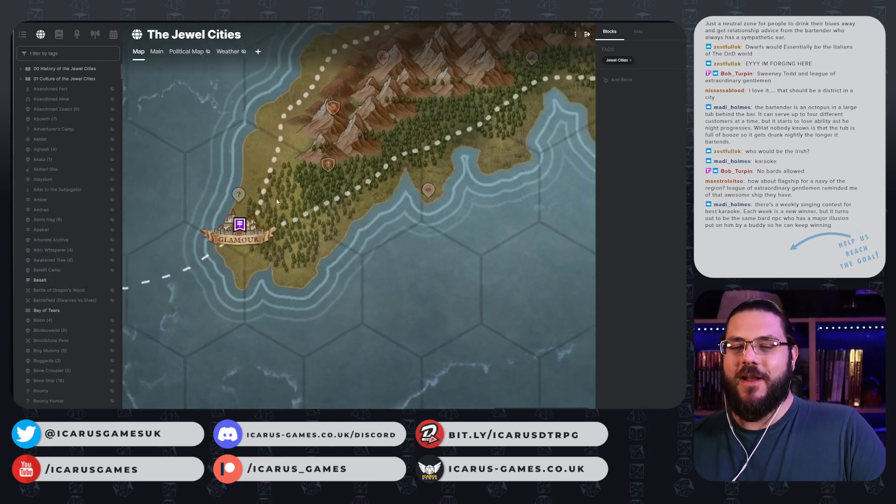
- Survey Fendrel's Ruin, Forest of Spikes and the coasts, then switch to Random Movie Picker
{"action": "left_click_drag", "start_coordinate": [342, 83], "coordinate": [251, 423]}
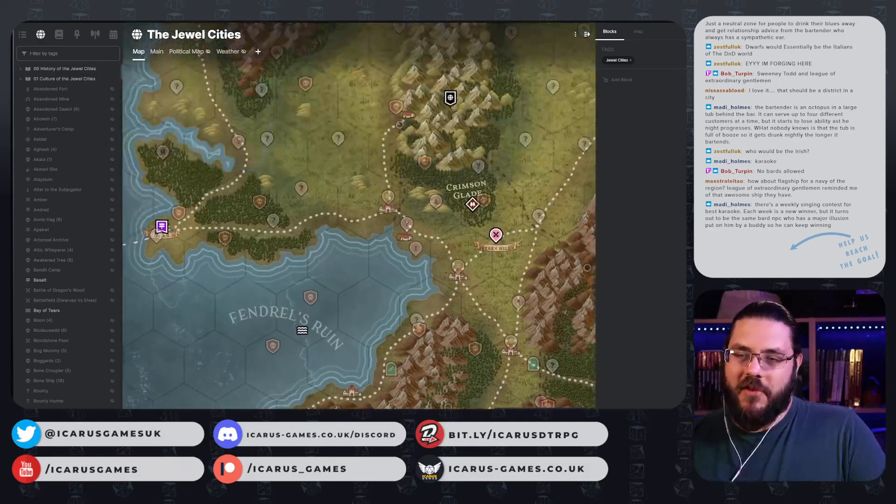
{"action": "left_click_drag", "start_coordinate": [326, 294], "coordinate": [324, 147]}
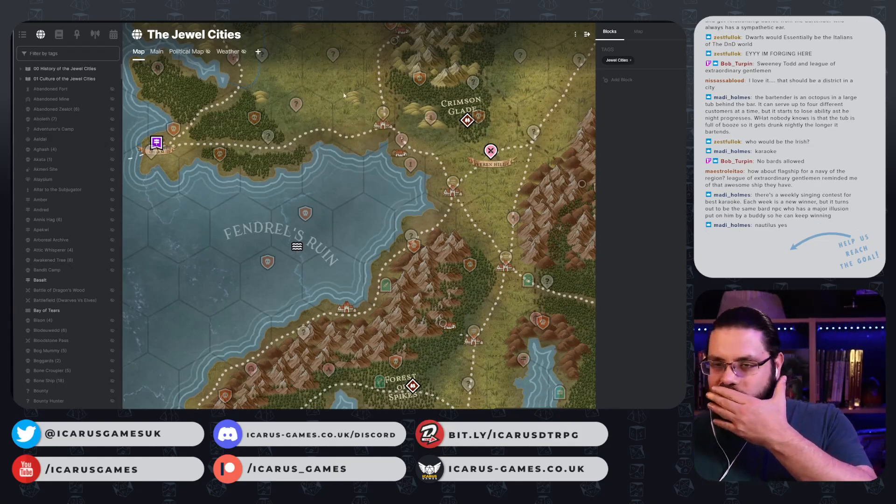
{"action": "left_click_drag", "start_coordinate": [344, 95], "coordinate": [326, 373]}
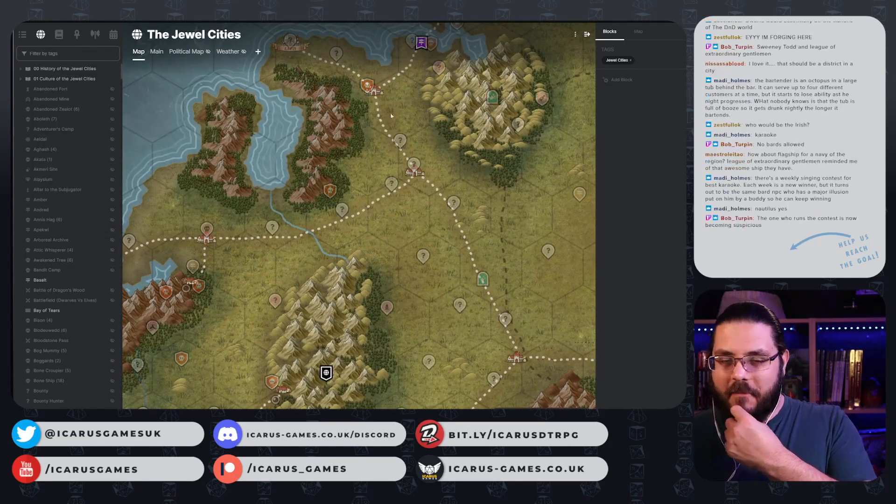
{"action": "left_click_drag", "start_coordinate": [407, 103], "coordinate": [500, 63]}
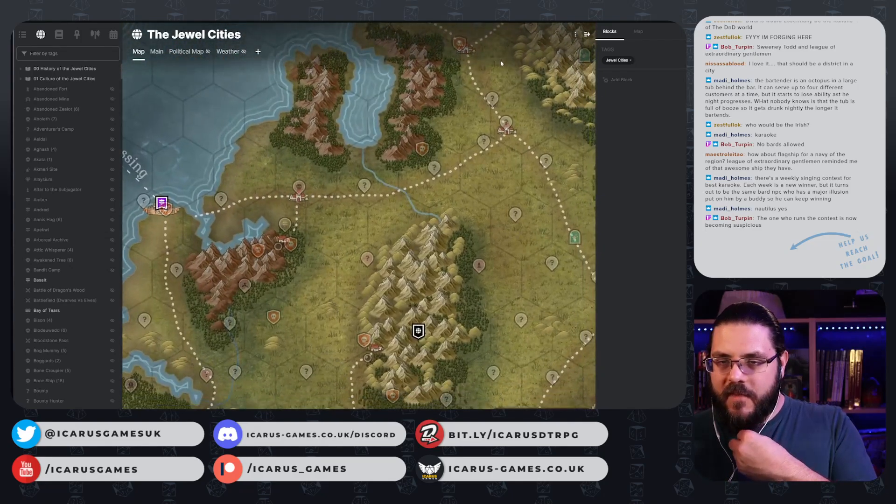
{"action": "key", "text": "ctrl+Tab"}
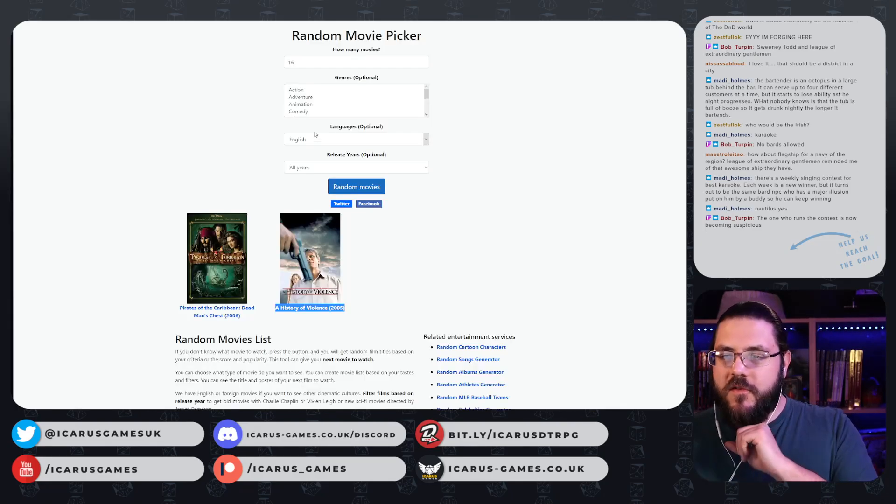
- Roll several random pairs of movies with How many movies set to 2
{"action": "left_click_drag", "start_coordinate": [300, 62], "coordinate": [270, 65]}
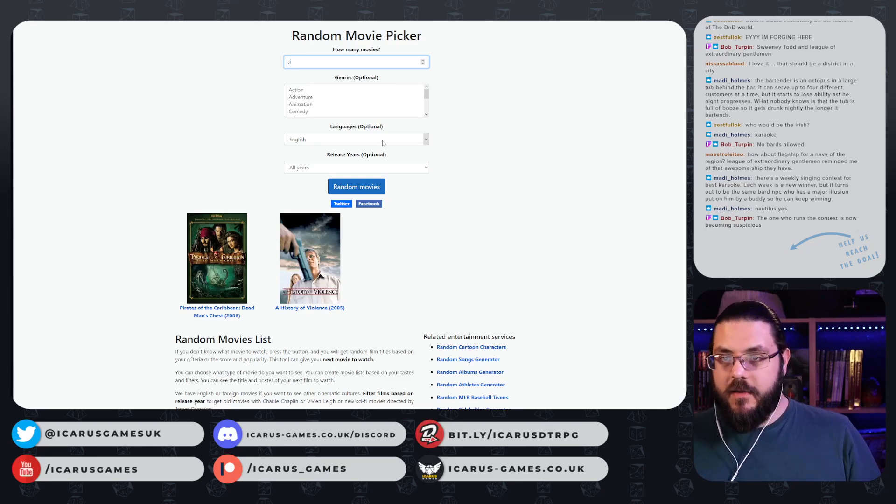
{"action": "left_click", "coordinate": [366, 190]}
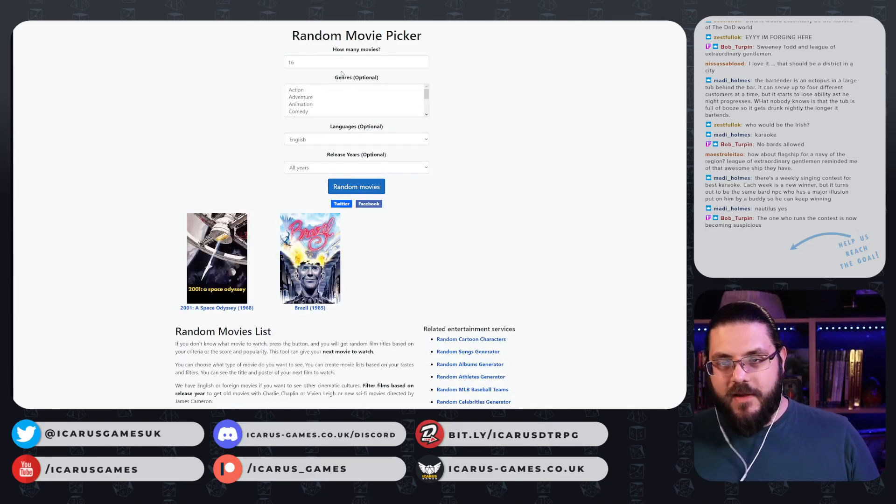
{"action": "left_click_drag", "start_coordinate": [326, 63], "coordinate": [258, 65]}
{"action": "type", "text": "2"}
{"action": "left_click", "coordinate": [356, 187]}
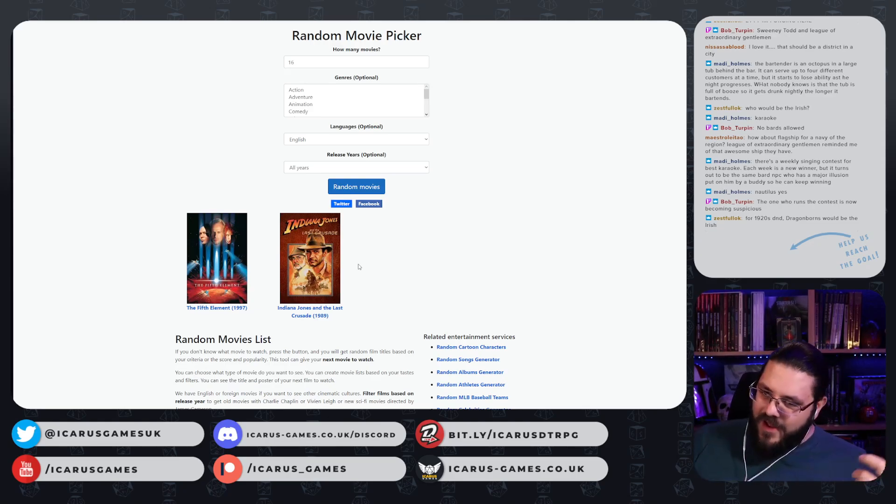
{"action": "left_click_drag", "start_coordinate": [295, 62], "coordinate": [267, 61]}
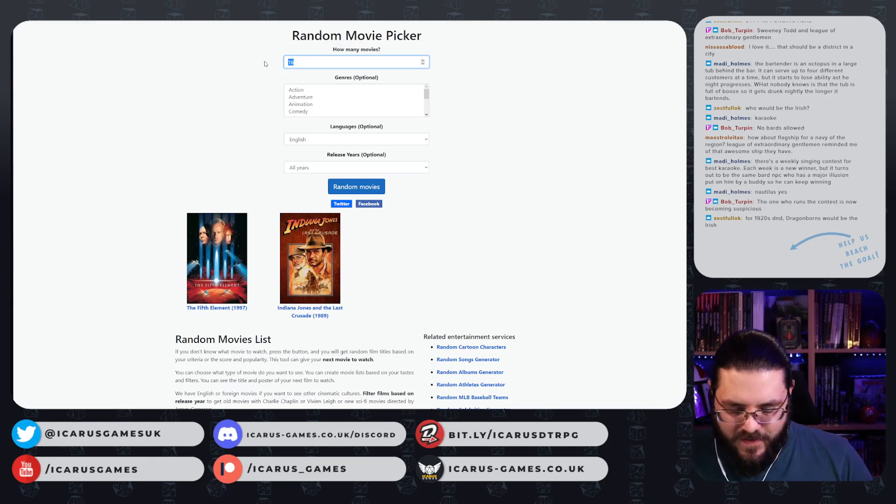
{"action": "type", "text": "2"}
{"action": "left_click", "coordinate": [359, 189]}
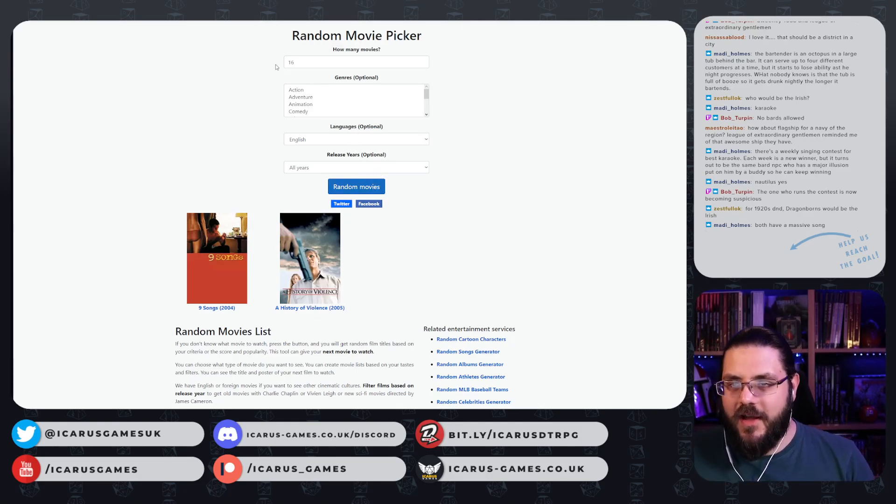
{"action": "double_click", "coordinate": [289, 62]}
{"action": "type", "text": "2"}
{"action": "left_click", "coordinate": [362, 187]}
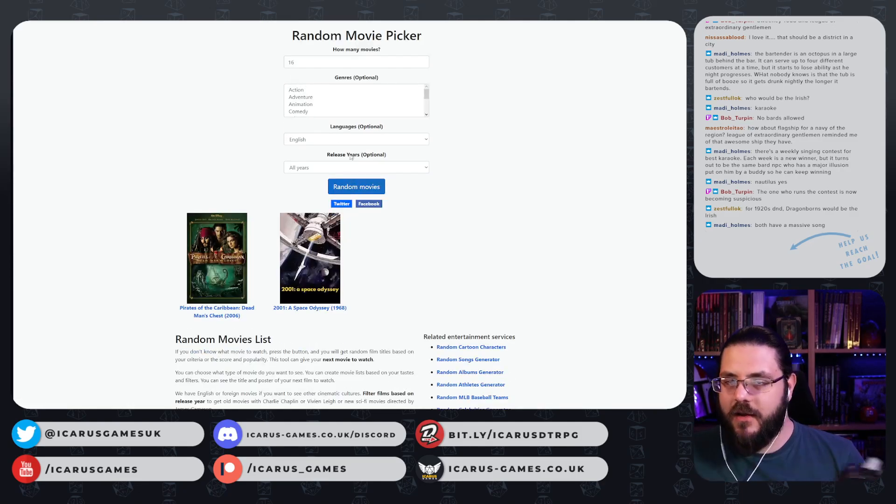
- Draw a 16-movie list including The Devil Wears Prada, then return to the Jewel Cities map
{"action": "left_click", "coordinate": [301, 63]}
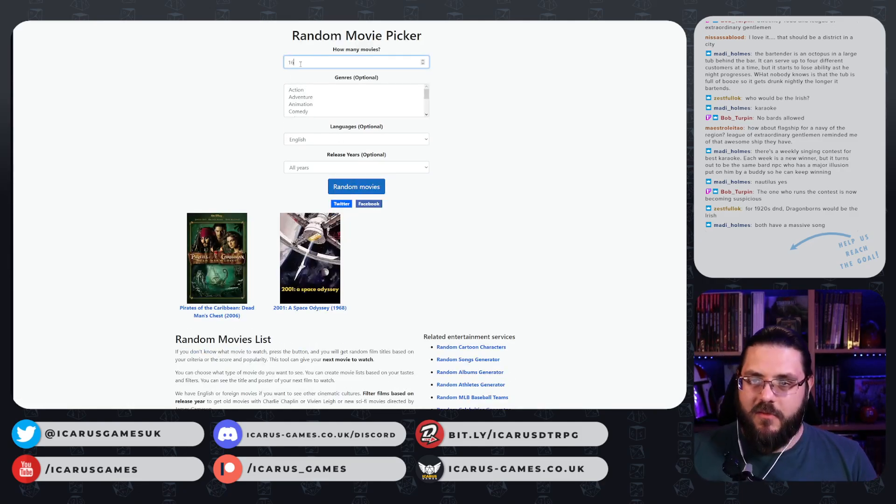
{"action": "left_click", "coordinate": [377, 192]}
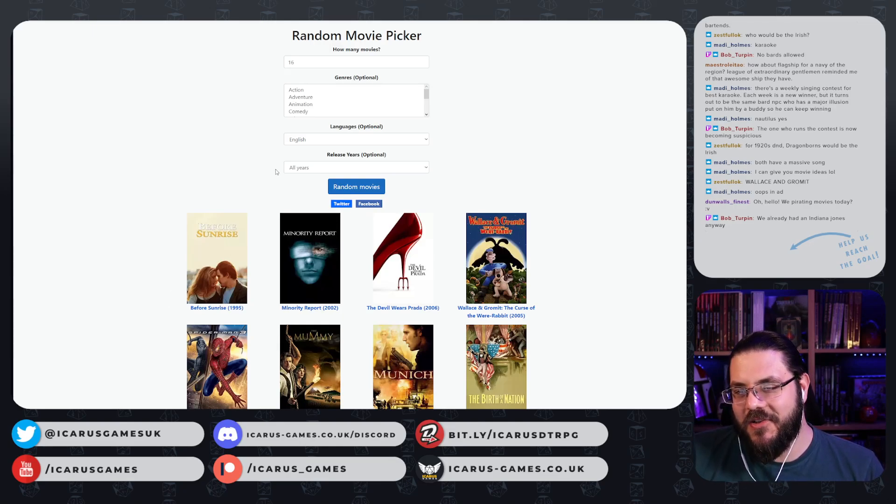
{"action": "scroll", "coordinate": [273, 180], "scroll_direction": "down", "scroll_amount": 2}
{"action": "scroll", "coordinate": [401, 253], "scroll_direction": "up", "scroll_amount": 2}
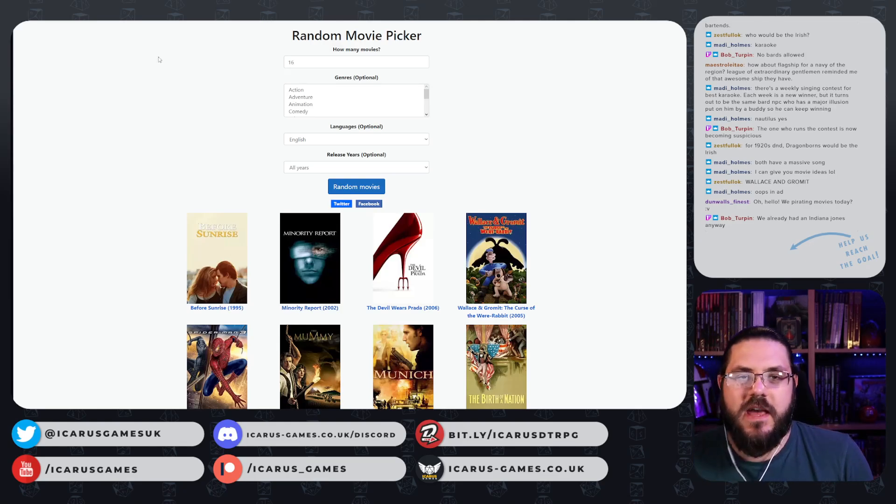
{"action": "left_click", "coordinate": [136, 20]}
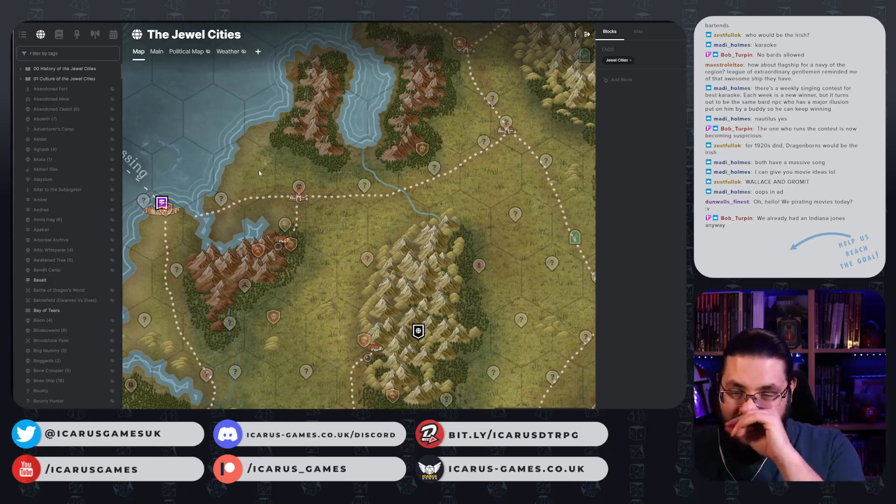
- Pan past Crimson Glade, Forest of Spikes and Yloti to centre the northern coastal town below Lion's Crossing
{"action": "left_click_drag", "start_coordinate": [275, 203], "coordinate": [273, 301]}
{"action": "left_click_drag", "start_coordinate": [409, 277], "coordinate": [558, 147]}
{"action": "left_click_drag", "start_coordinate": [385, 257], "coordinate": [374, 83]}
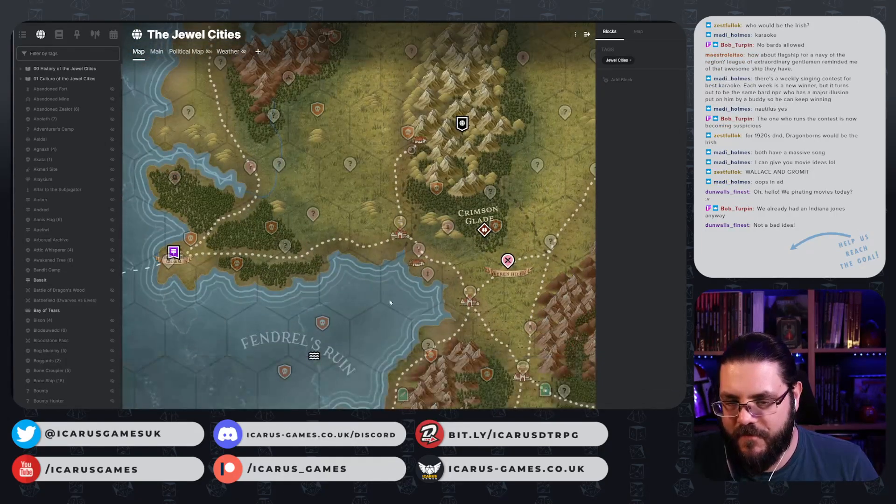
{"action": "left_click_drag", "start_coordinate": [395, 329], "coordinate": [368, 134]}
{"action": "left_click_drag", "start_coordinate": [423, 375], "coordinate": [470, 306]}
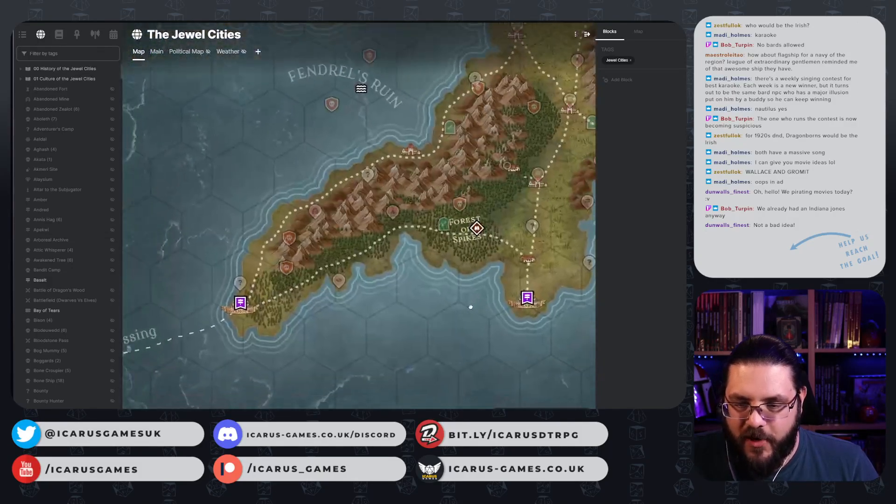
{"action": "left_click_drag", "start_coordinate": [471, 117], "coordinate": [436, 280]}
{"action": "mouse_move", "coordinate": [480, 65]}
{"action": "left_mouse_down"}
{"action": "mouse_move", "coordinate": [424, 166]}
{"action": "mouse_move", "coordinate": [338, 397]}
{"action": "left_mouse_up"}
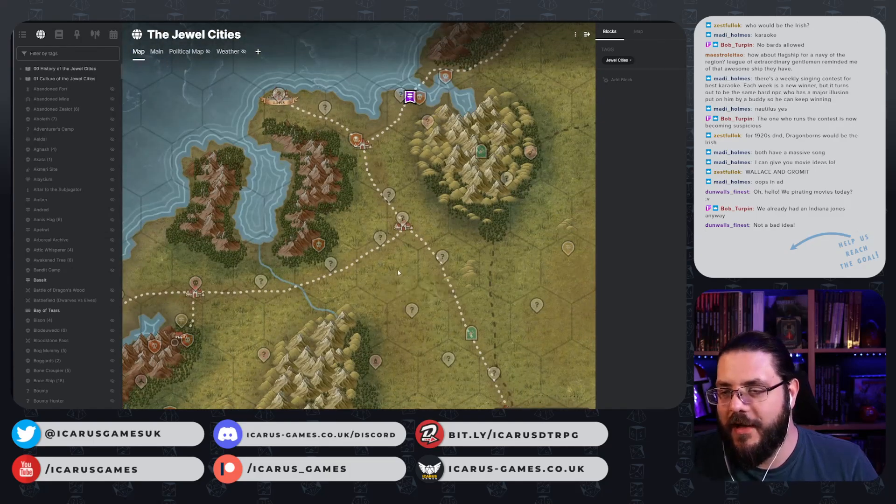
{"action": "left_click_drag", "start_coordinate": [401, 307], "coordinate": [341, 397]}
{"action": "left_click_drag", "start_coordinate": [349, 360], "coordinate": [462, 264]}
{"action": "left_click_drag", "start_coordinate": [462, 217], "coordinate": [346, 404]}
{"action": "scroll", "coordinate": [376, 76], "scroll_direction": "up", "scroll_amount": 3}
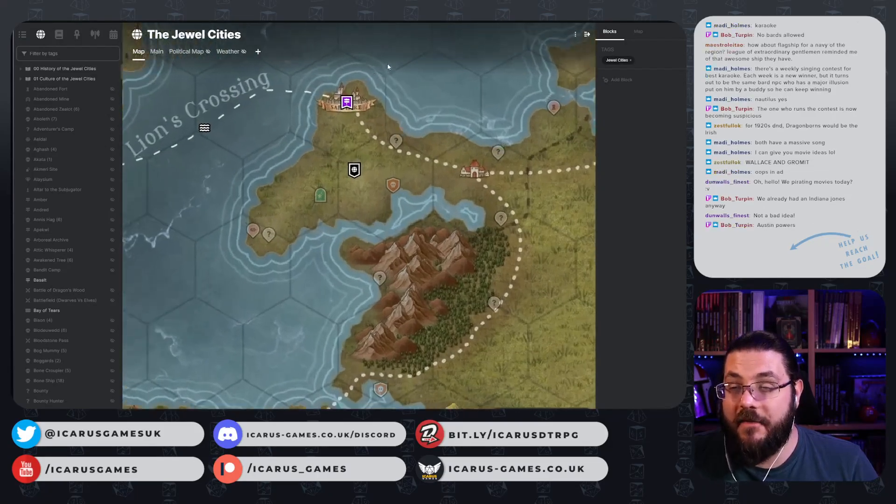
{"action": "mouse_move", "coordinate": [371, 130]}
{"action": "left_mouse_down"}
{"action": "mouse_move", "coordinate": [355, 178]}
{"action": "mouse_move", "coordinate": [334, 191]}
{"action": "left_mouse_up"}
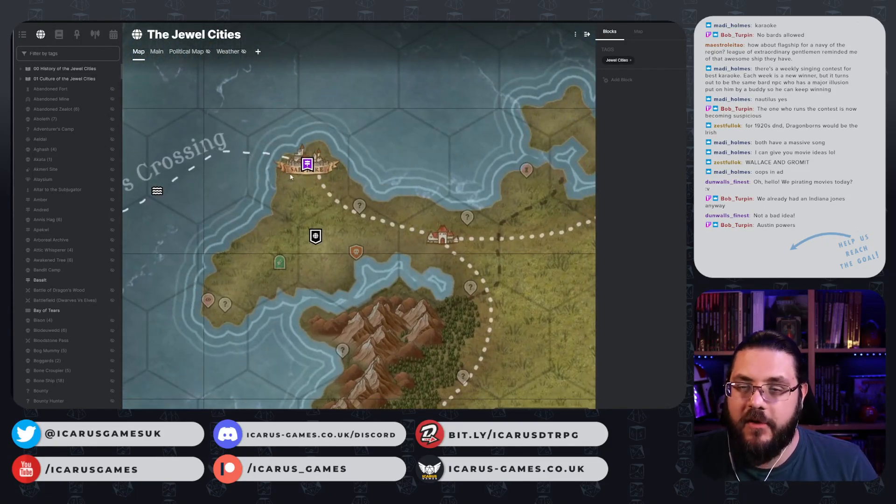
- Start a hidden Point of Interest pin named 'Minority Report Vs Devil Wears Prada' from the template
{"action": "right_click", "coordinate": [291, 176]}
{"action": "left_click", "coordinate": [337, 216]}
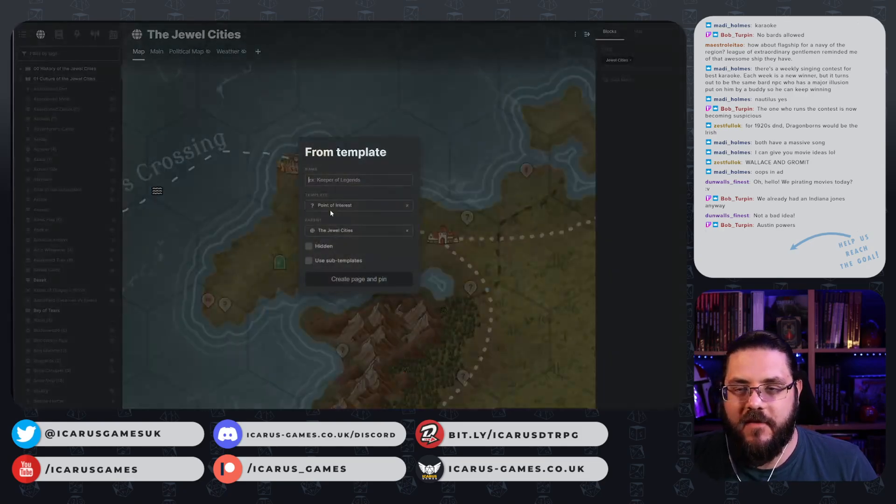
{"action": "key", "text": "ctrl+Tab"}
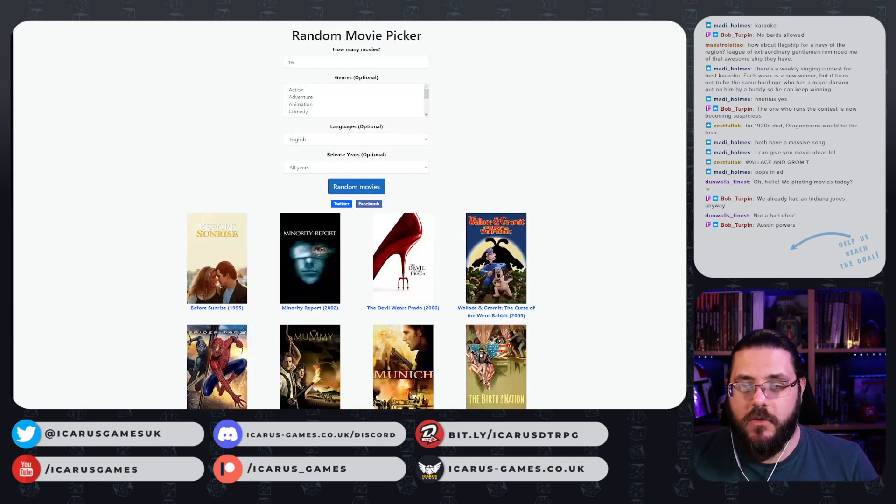
{"action": "key", "text": "ctrl+shift+Tab"}
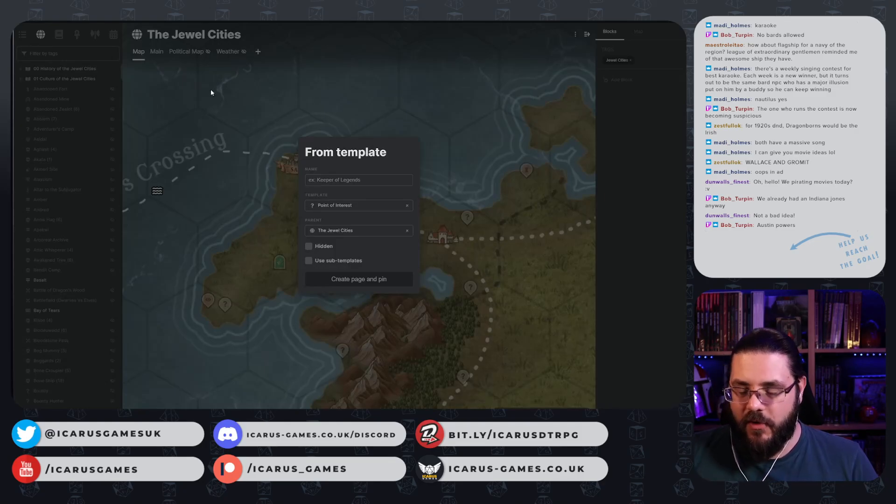
{"action": "type", "text": "Minority Report"}
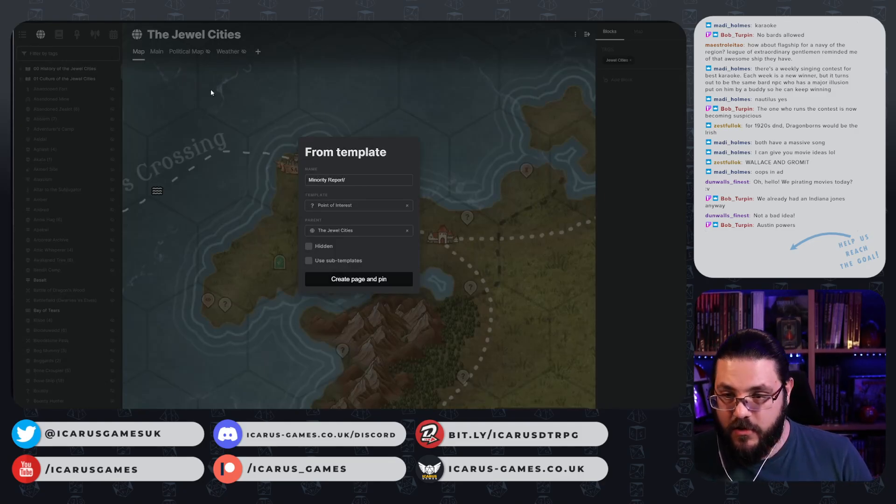
{"action": "type", "text": " Vs Devi"}
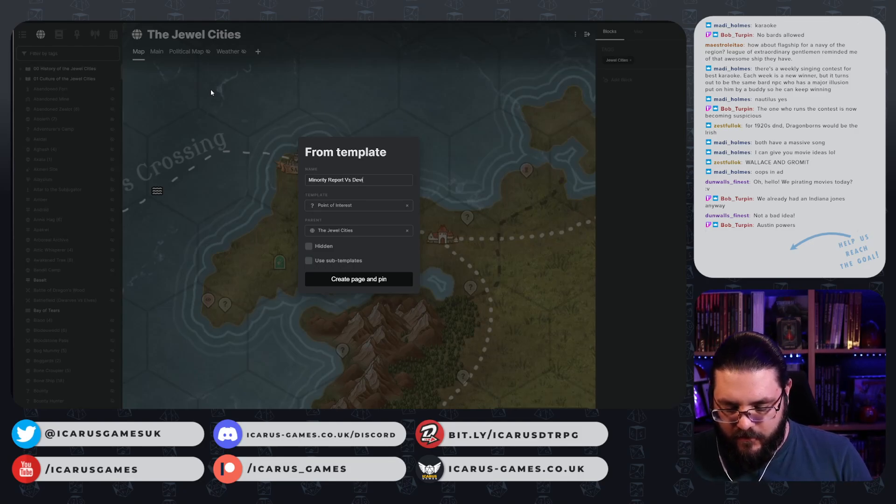
{"action": "type", "text": "l Wears Prada"}
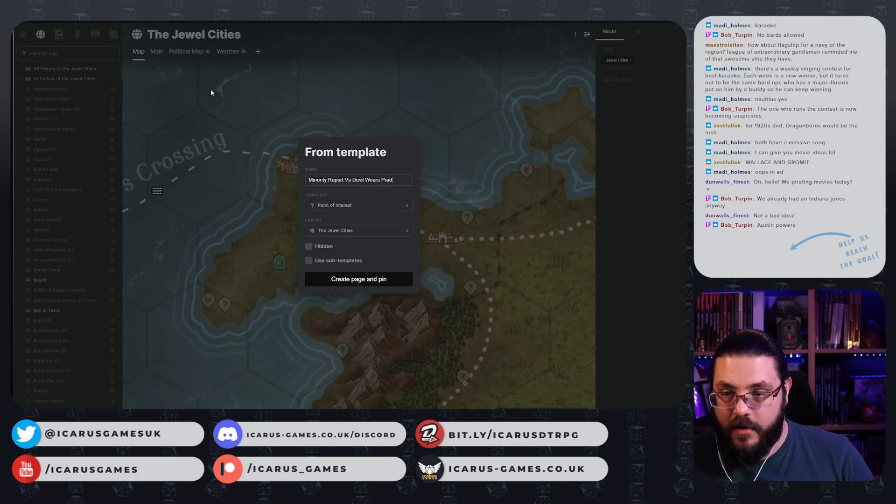
{"action": "left_click", "coordinate": [323, 246]}
{"action": "left_click", "coordinate": [362, 279]}
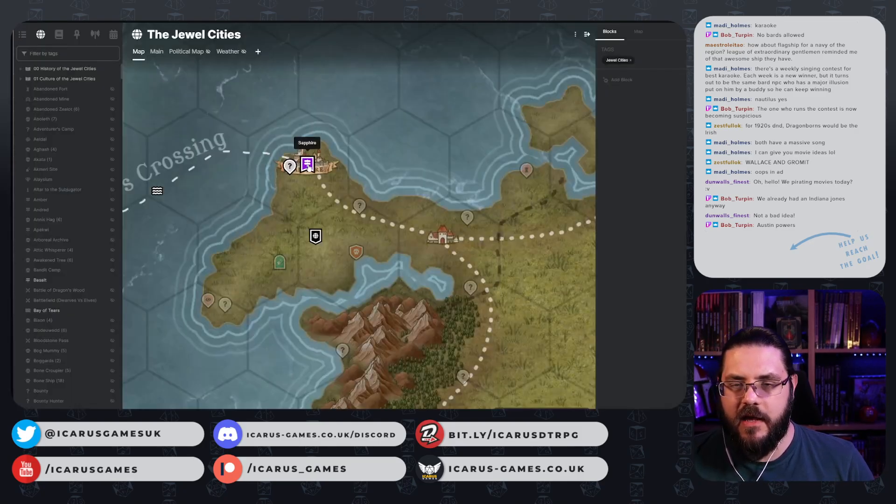
{"action": "left_click", "coordinate": [308, 165]}
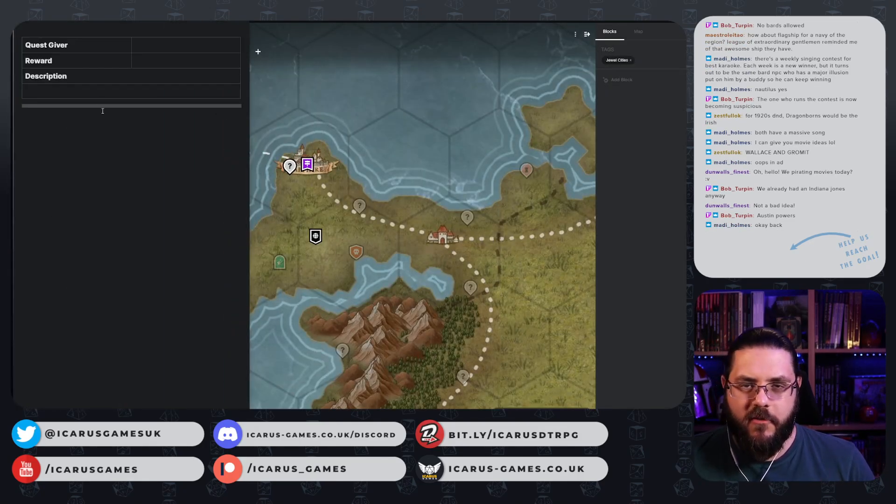
{"action": "left_click", "coordinate": [98, 90]}
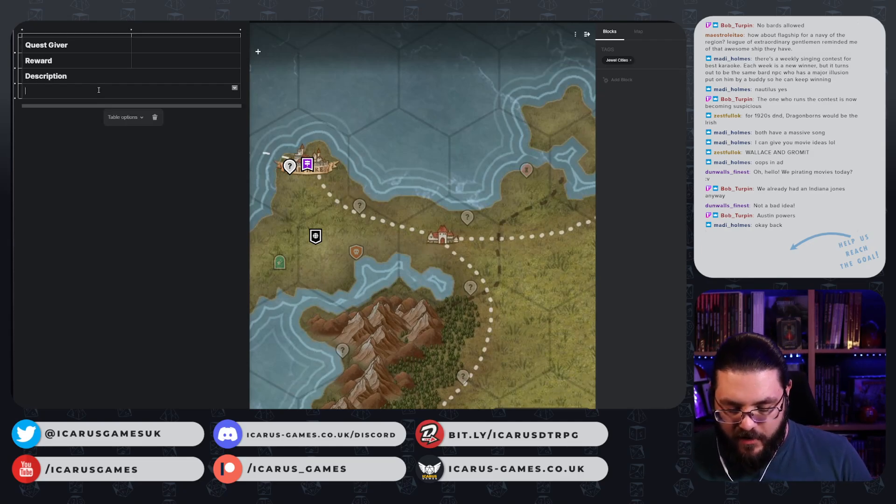
{"action": "type", "text": "Fashi"}
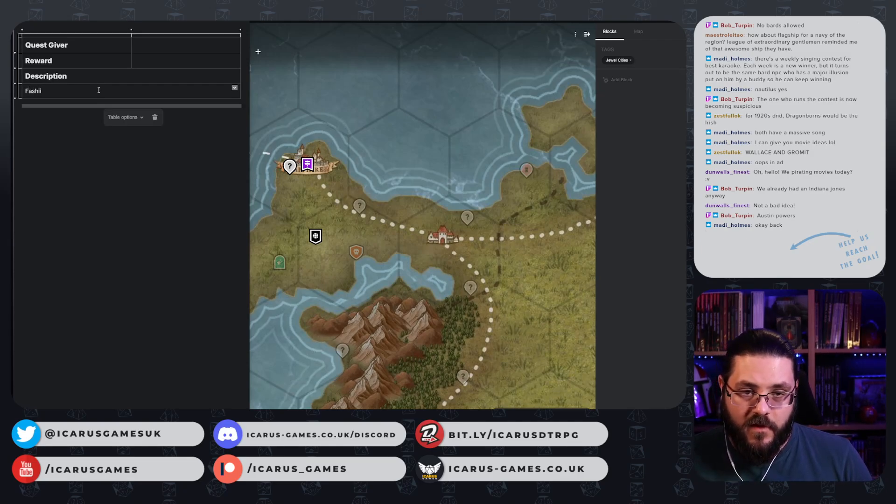
{"action": "type", "text": "on exec h"}
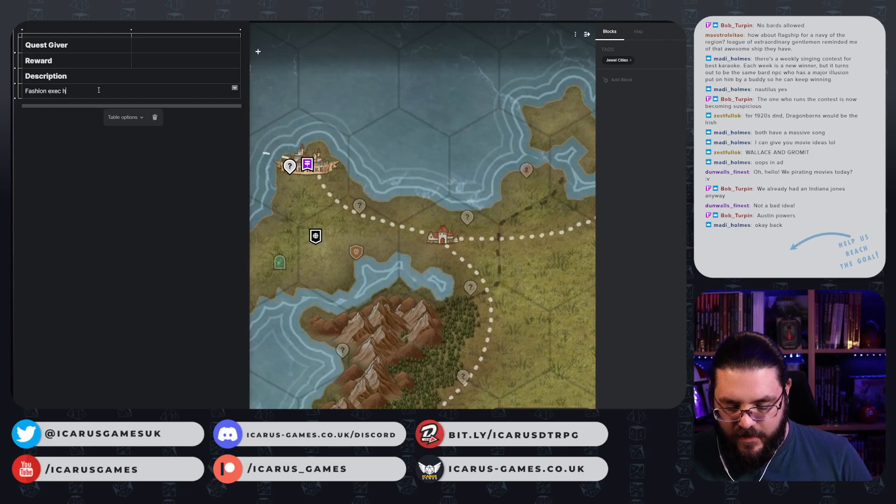
{"action": "type", "text": "as gotten their"}
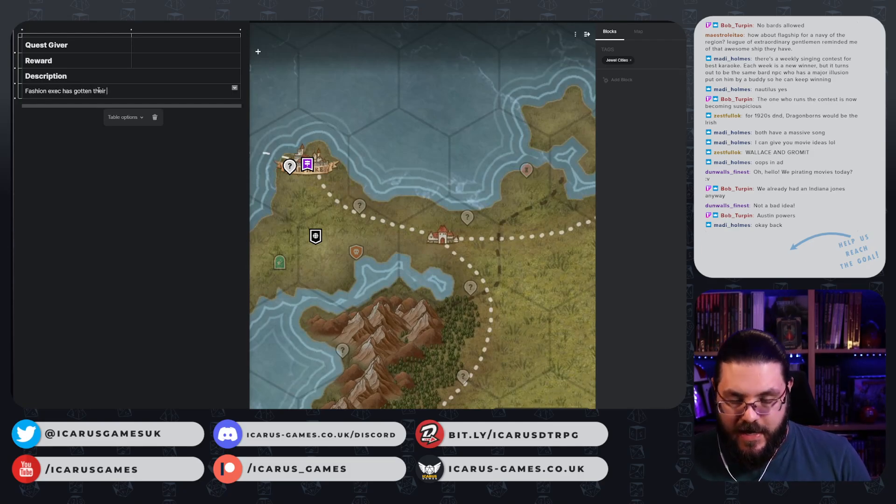
{"action": "type", "text": " hands on "}
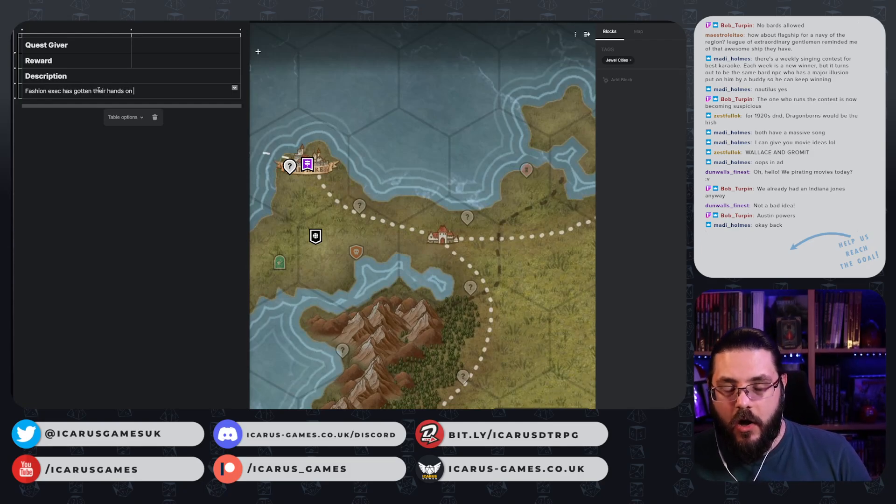
{"action": "type", "text": "some @alays"}
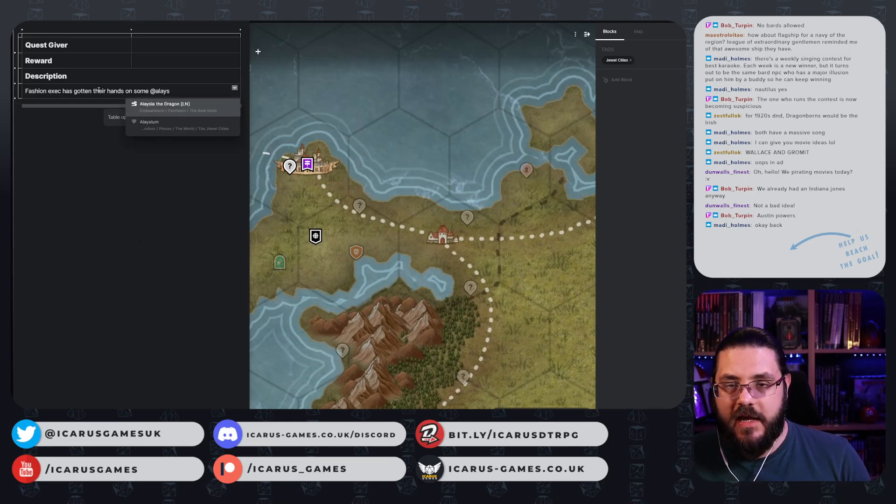
{"action": "key", "text": "Down"}
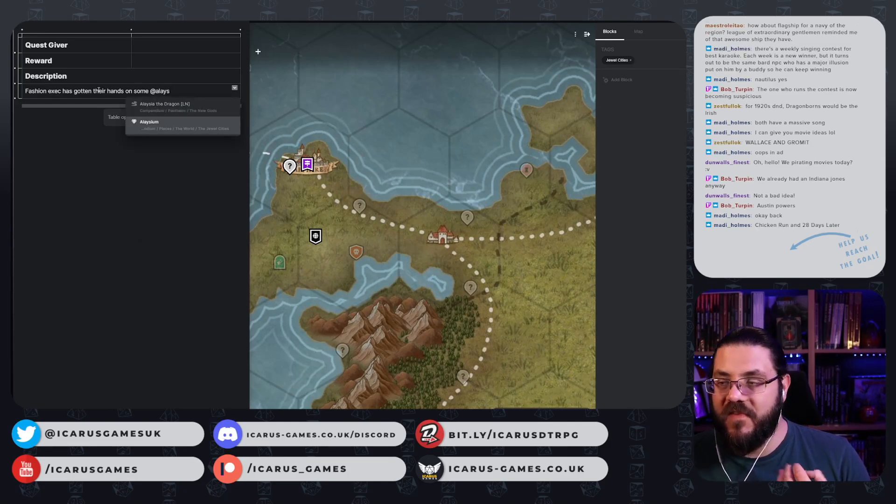
{"action": "key", "text": "Return"}
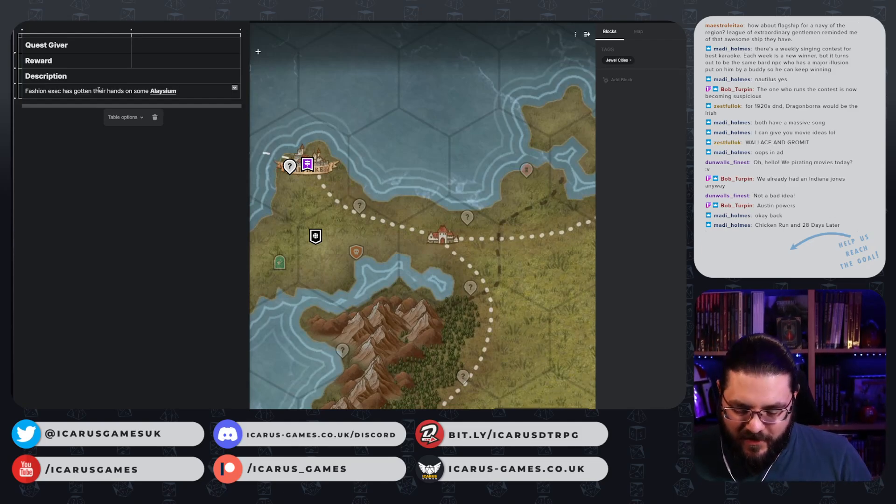
{"action": "type", "text": "which they are "}
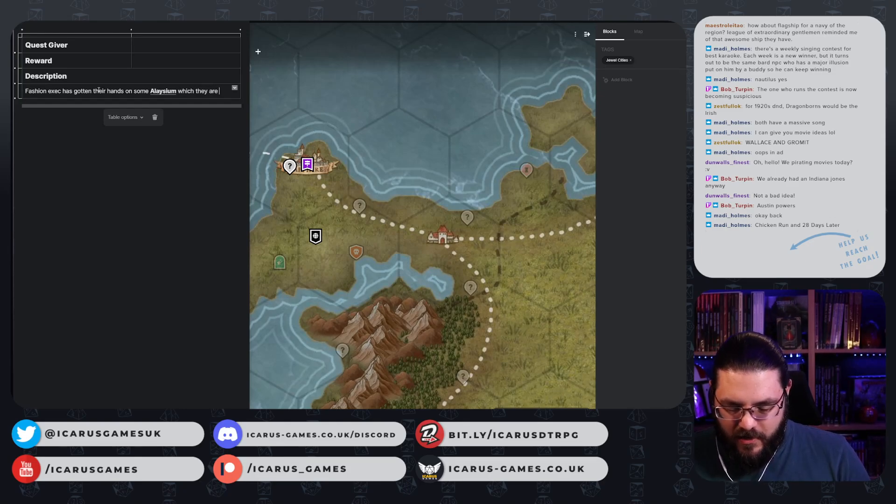
{"action": "type", "text": "using to"}
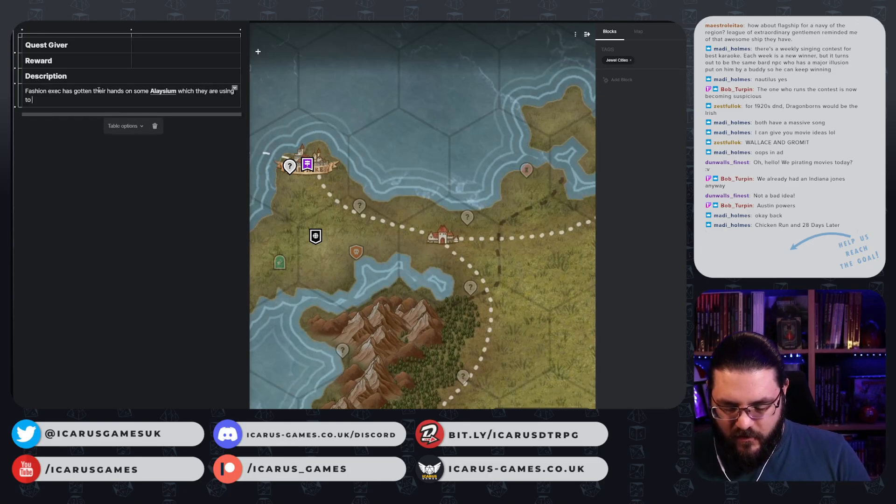
{"action": "type", "text": " give them s"}
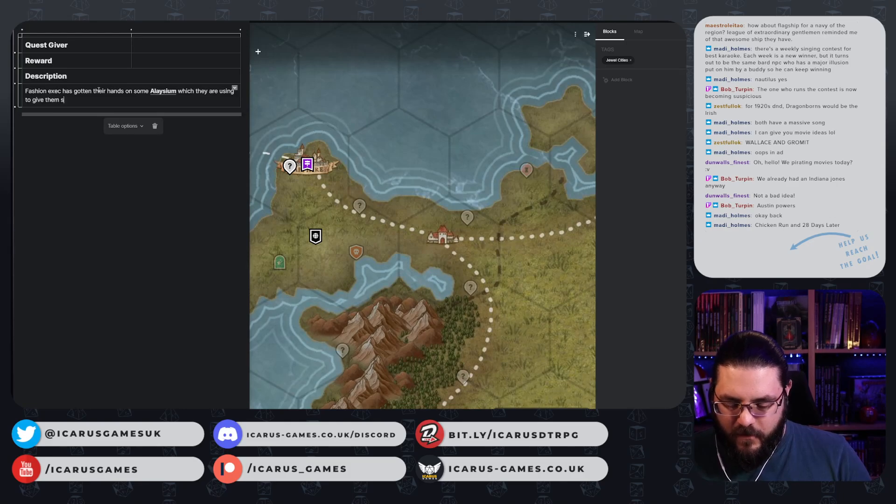
{"action": "type", "text": "light precog"}
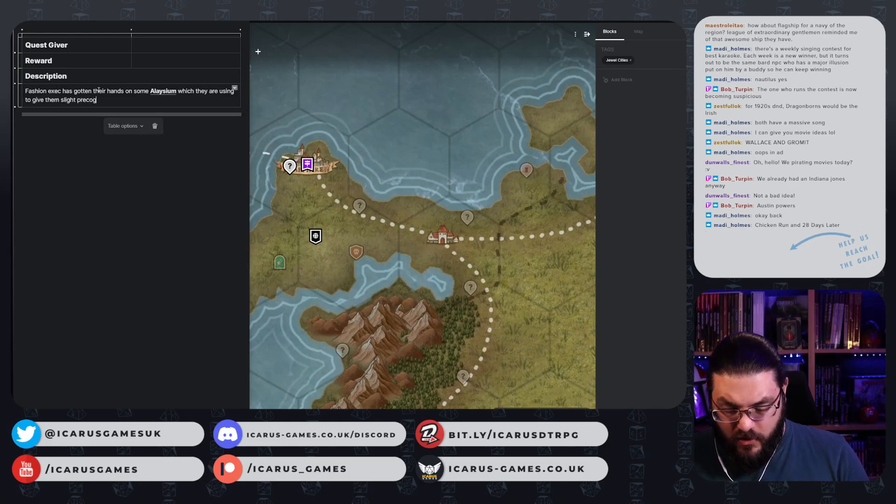
{"action": "type", "text": "nition "}
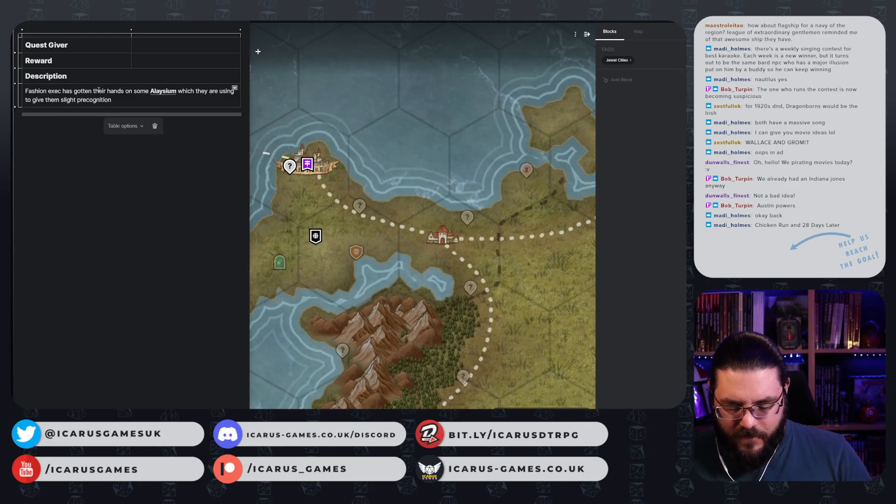
{"action": "type", "text": "gaining an adv"}
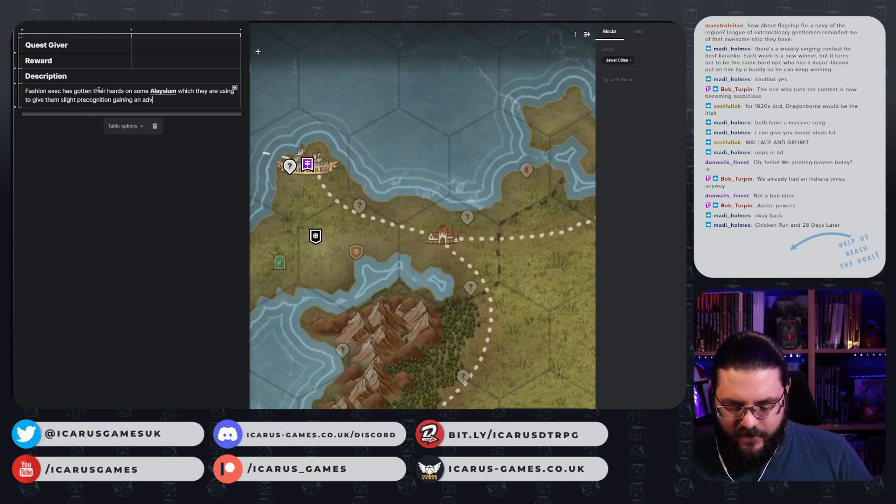
{"action": "type", "text": "antage in the"}
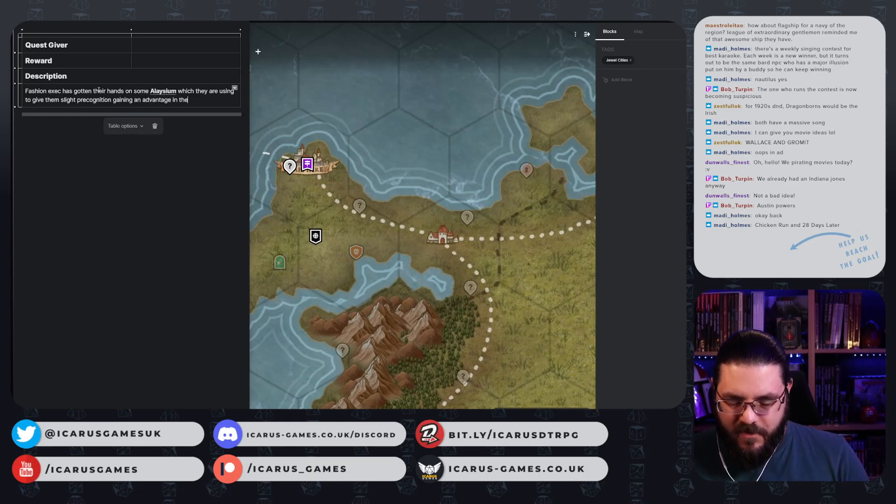
{"action": "type", "text": " business world."}
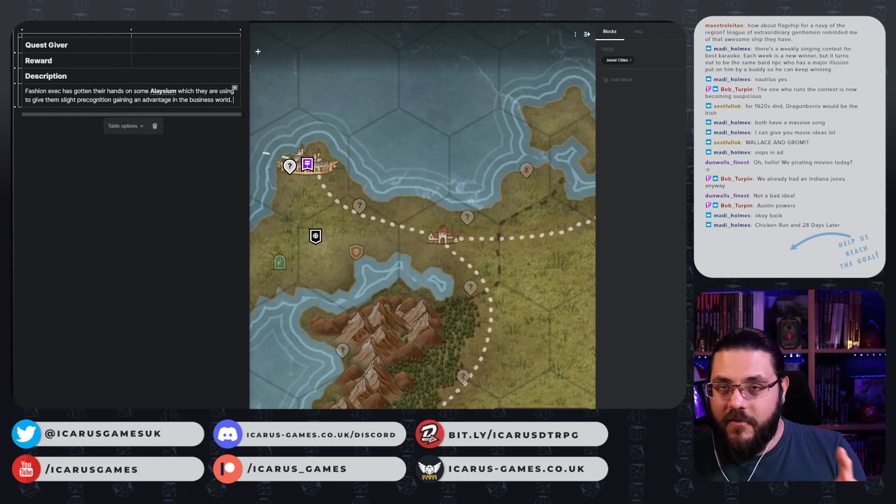
{"action": "left_click", "coordinate": [298, 112]}
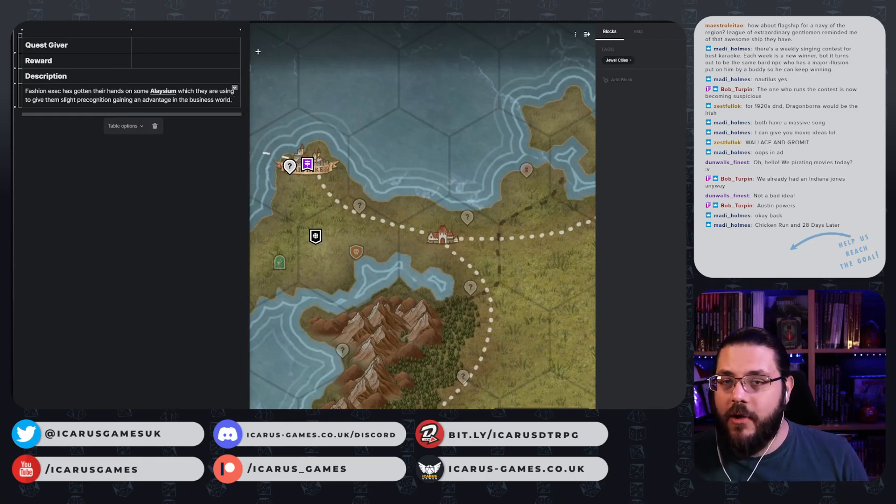
{"action": "right_click", "coordinate": [297, 168]}
{"action": "left_click", "coordinate": [359, 223]}
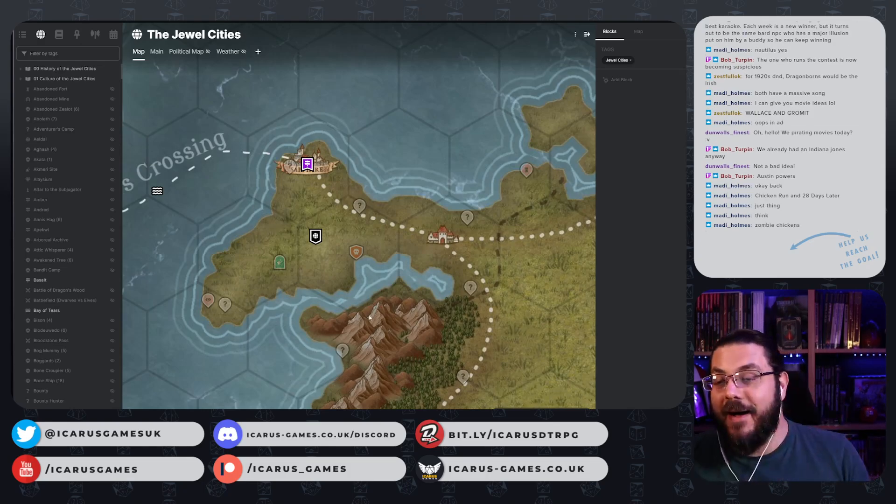
{"action": "left_click_drag", "start_coordinate": [369, 318], "coordinate": [447, 58]}
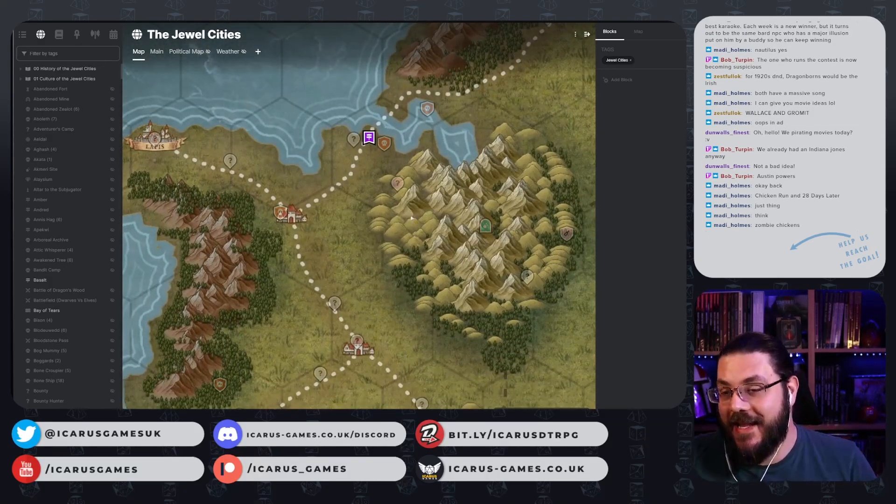
{"action": "scroll", "coordinate": [370, 227], "scroll_direction": "down", "scroll_amount": 2}
{"action": "left_click_drag", "start_coordinate": [371, 225], "coordinate": [491, 223]}
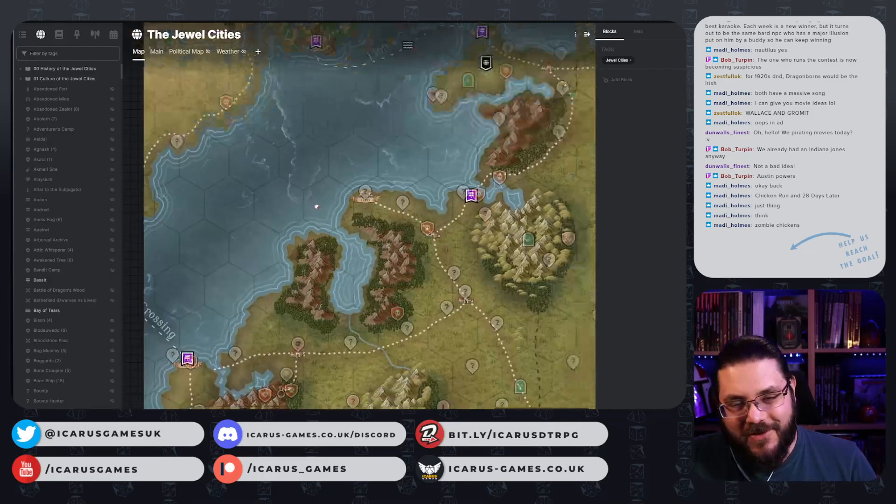
{"action": "scroll", "coordinate": [492, 223], "scroll_direction": "up", "scroll_amount": 2}
{"action": "right_click", "coordinate": [492, 223]}
{"action": "left_click", "coordinate": [368, 238]}
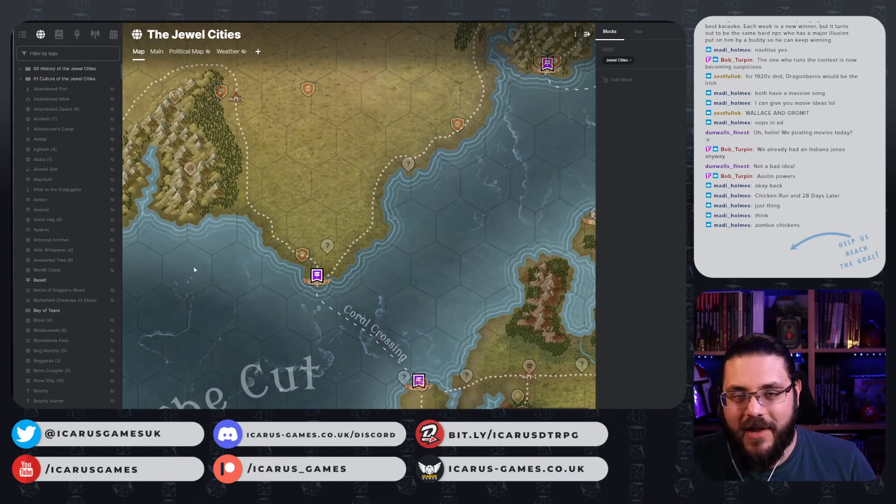
{"action": "left_click_drag", "start_coordinate": [195, 269], "coordinate": [428, 264]}
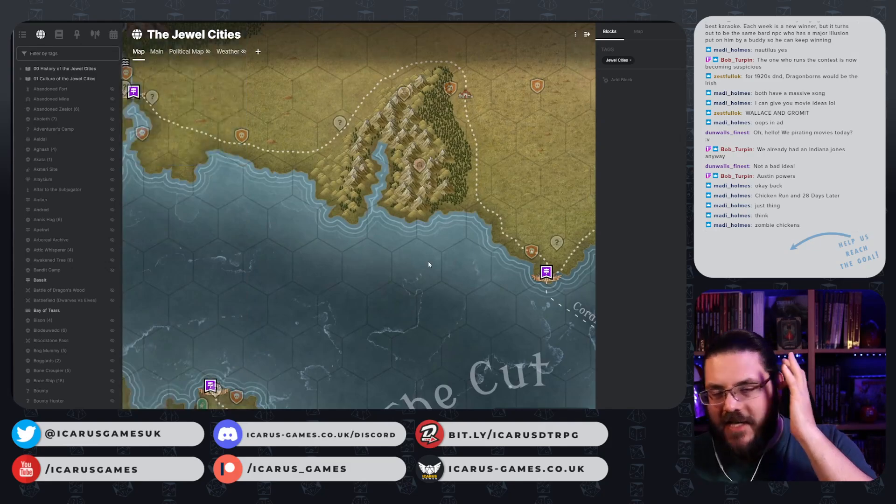
{"action": "scroll", "coordinate": [228, 302], "scroll_direction": "down", "scroll_amount": 3}
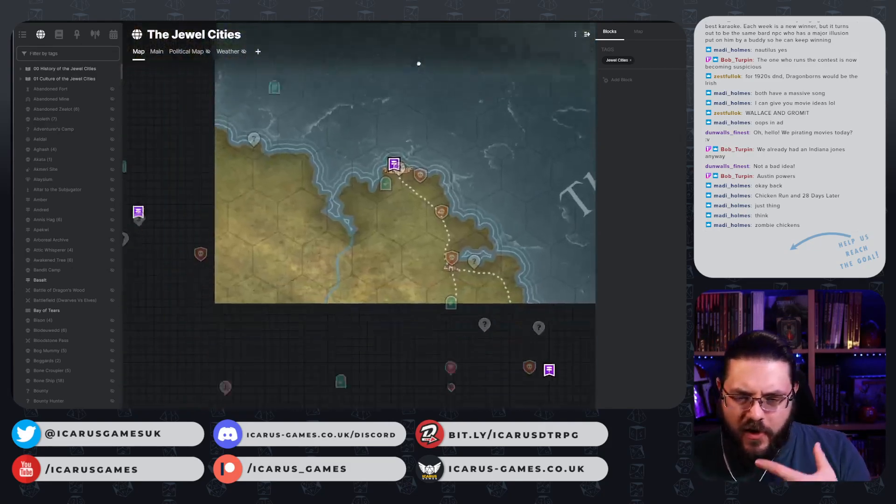
{"action": "scroll", "coordinate": [381, 170], "scroll_direction": "up", "scroll_amount": 3}
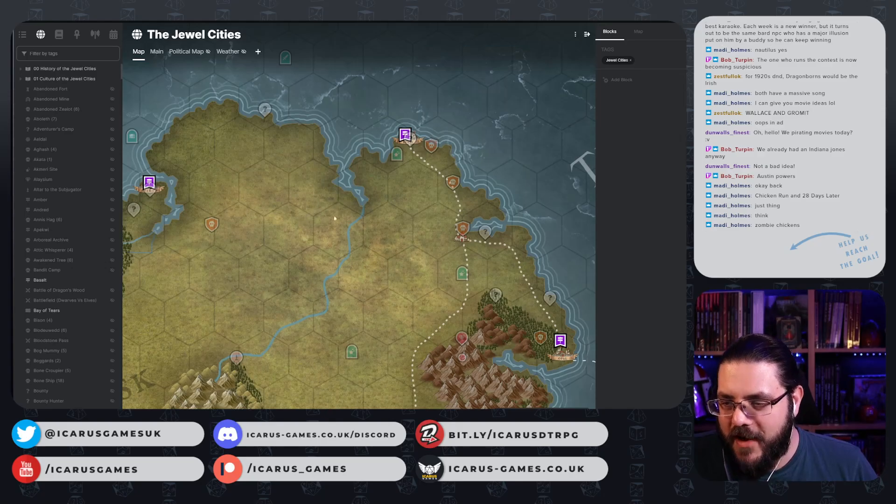
{"action": "left_click_drag", "start_coordinate": [304, 218], "coordinate": [513, 170]}
{"action": "right_click", "coordinate": [514, 170]}
{"action": "left_click", "coordinate": [266, 114]}
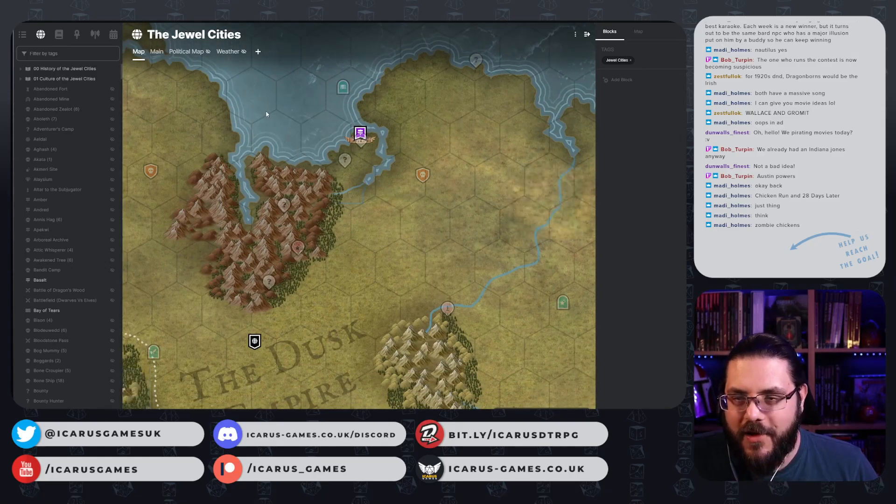
{"action": "left_click_drag", "start_coordinate": [266, 114], "coordinate": [416, 392]}
{"action": "left_click_drag", "start_coordinate": [471, 187], "coordinate": [291, 264]}
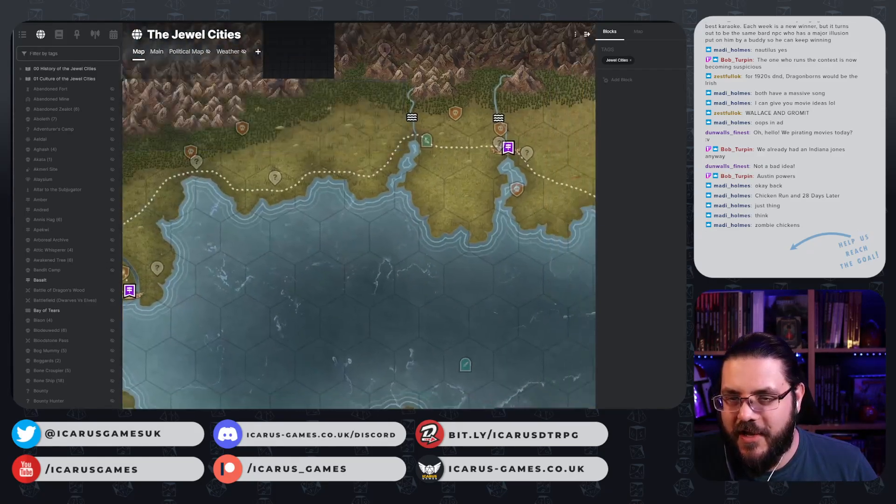
{"action": "left_click_drag", "start_coordinate": [400, 339], "coordinate": [130, 321]}
{"action": "right_click", "coordinate": [130, 322]}
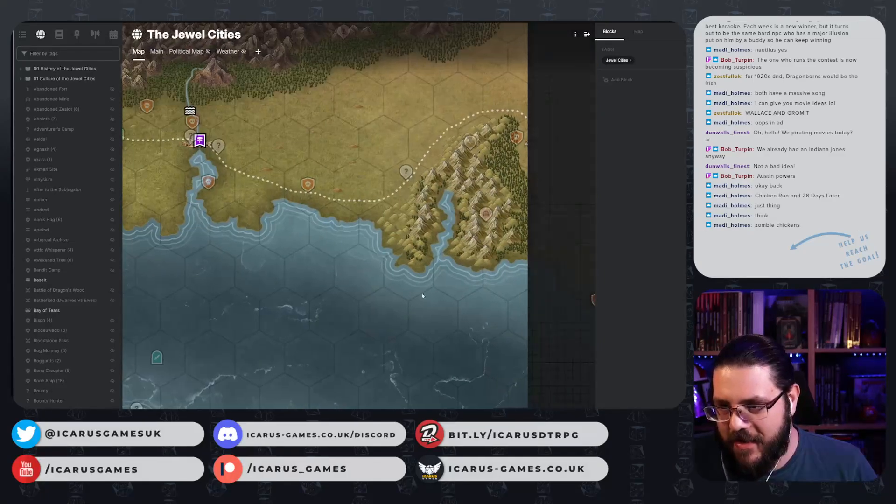
{"action": "right_click", "coordinate": [210, 261]}
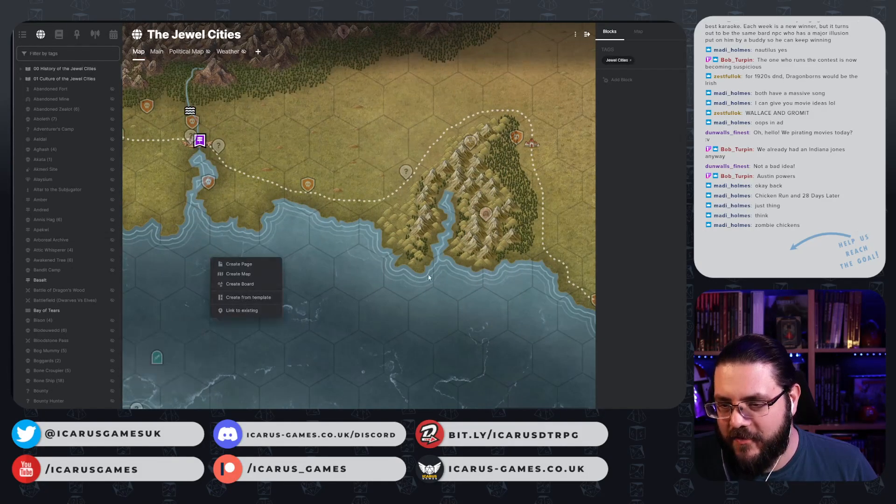
{"action": "key", "text": "Escape"}
{"action": "left_click_drag", "start_coordinate": [527, 285], "coordinate": [327, 295]}
{"action": "right_click", "coordinate": [328, 295]}
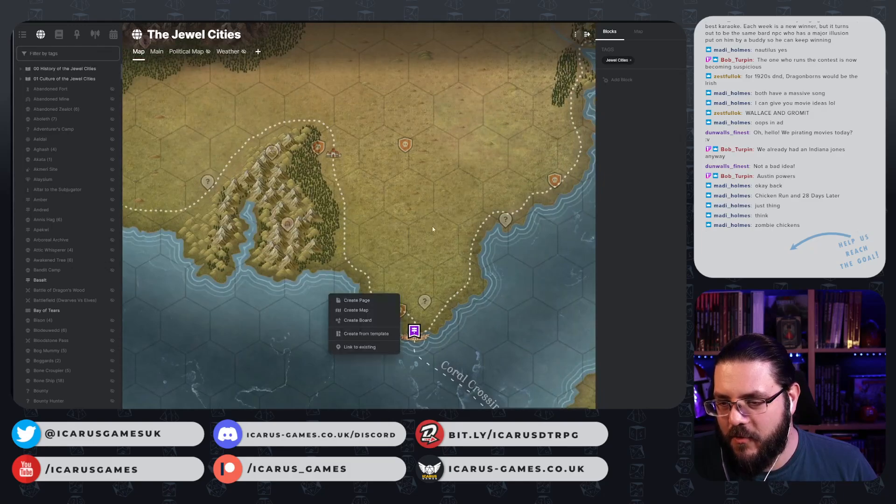
{"action": "key", "text": "Escape"}
{"action": "scroll", "coordinate": [399, 243], "scroll_direction": "down", "scroll_amount": 3}
{"action": "scroll", "coordinate": [311, 322], "scroll_direction": "up", "scroll_amount": 5}
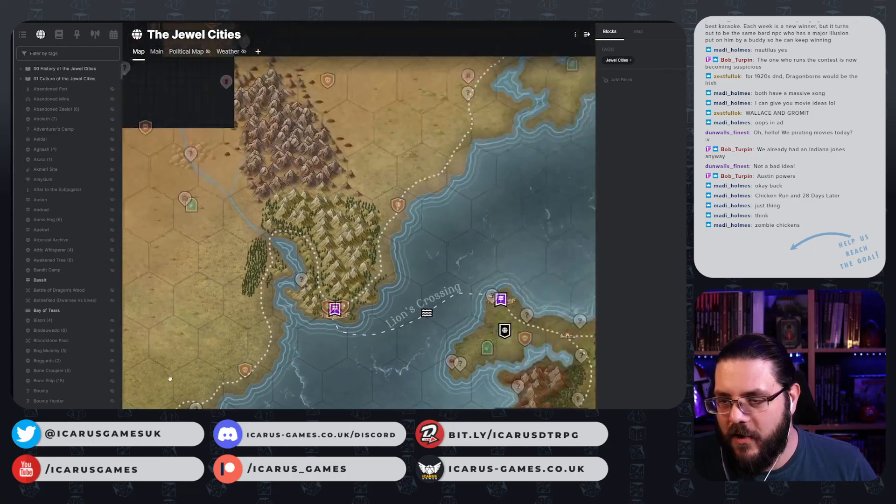
{"action": "scroll", "coordinate": [311, 322], "scroll_direction": "down", "scroll_amount": 3}
{"action": "scroll", "coordinate": [470, 196], "scroll_direction": "up", "scroll_amount": 3}
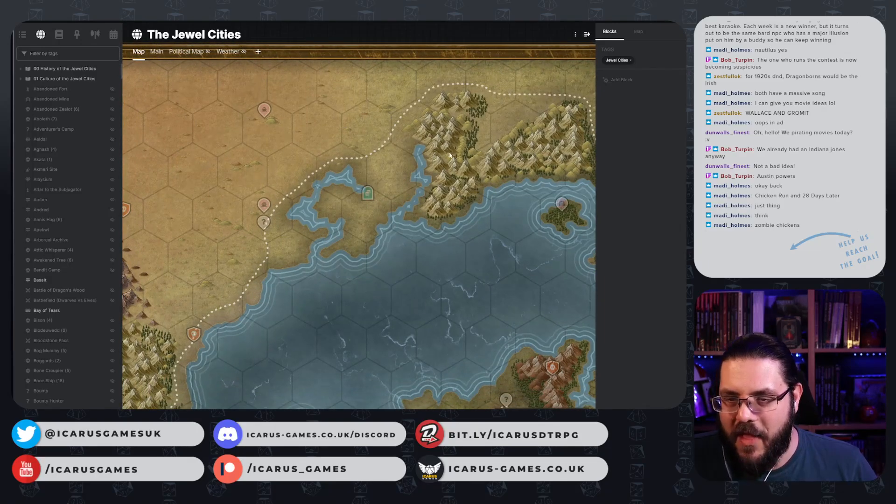
{"action": "right_click", "coordinate": [378, 149]}
- Create a hidden Point of Interest page 'Johnny English Overseer' on the eastern inlet and hide its pin
{"action": "left_click", "coordinate": [394, 189]}
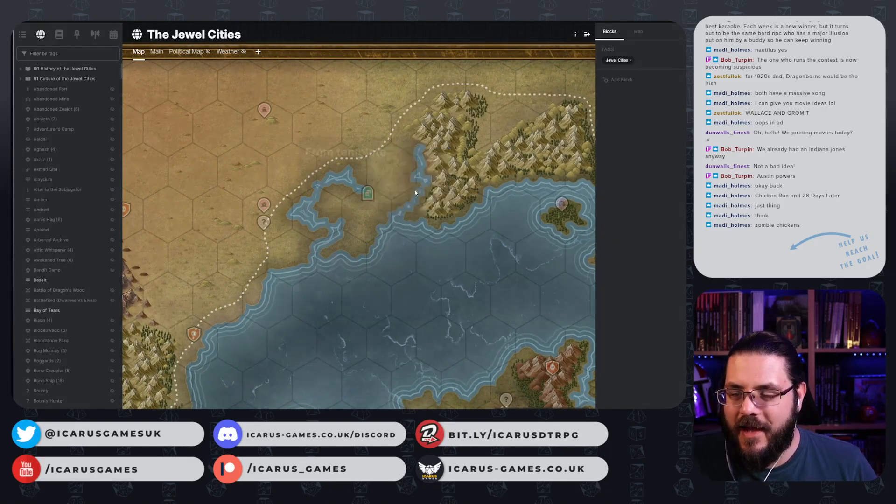
{"action": "type", "text": "John"}
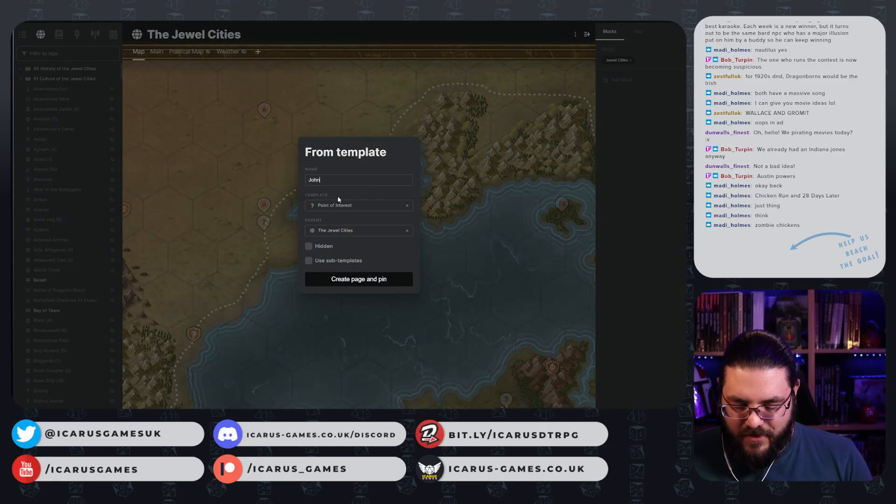
{"action": "type", "text": "ny English "}
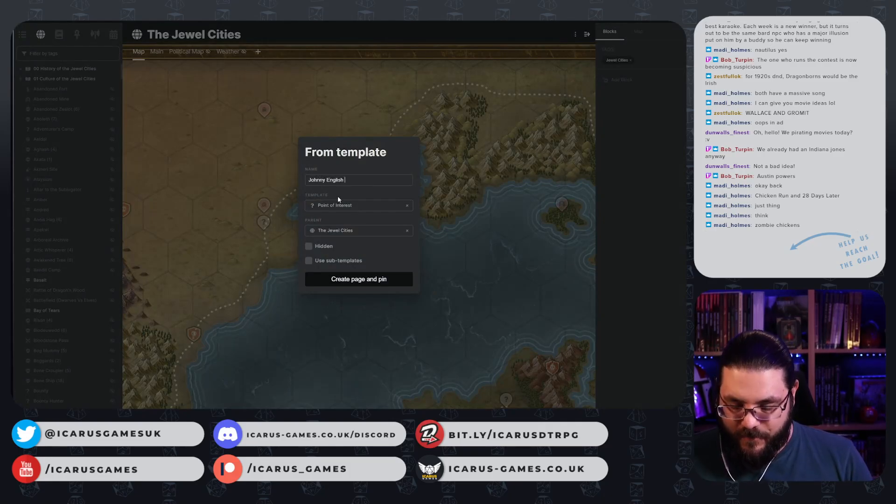
{"action": "type", "text": "Overseer"}
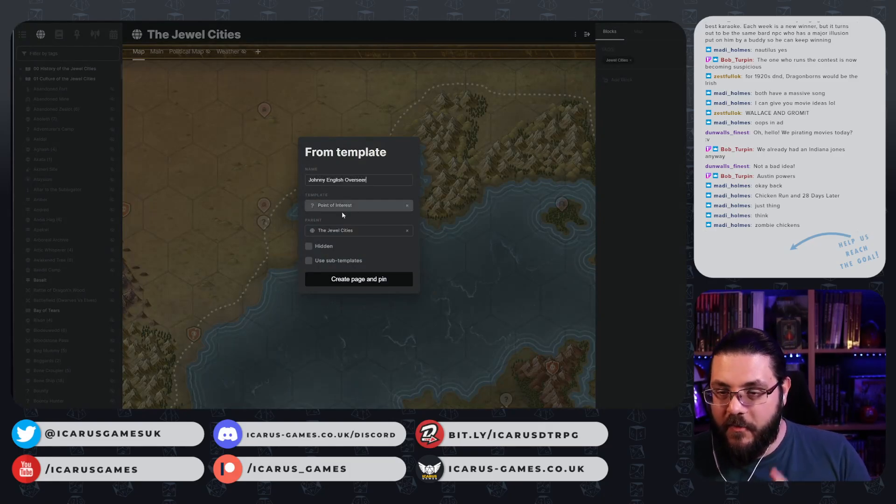
{"action": "left_click", "coordinate": [308, 246]}
{"action": "left_click", "coordinate": [370, 279]}
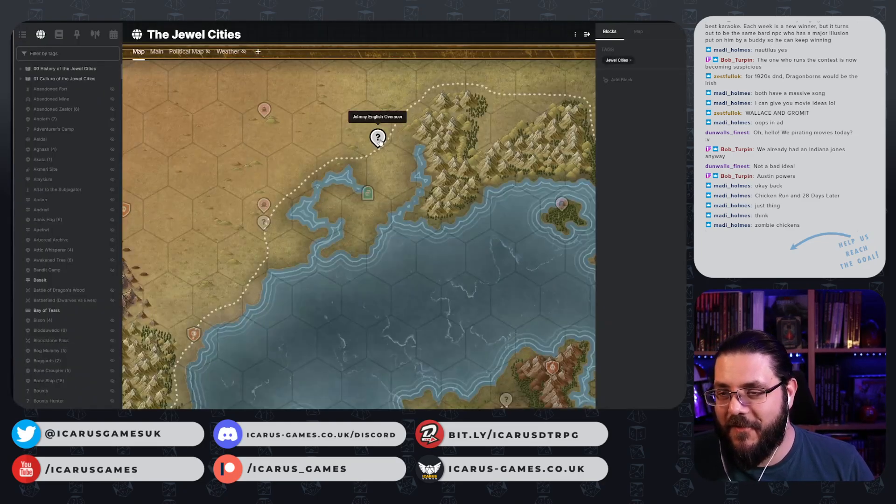
{"action": "left_click", "coordinate": [378, 139]}
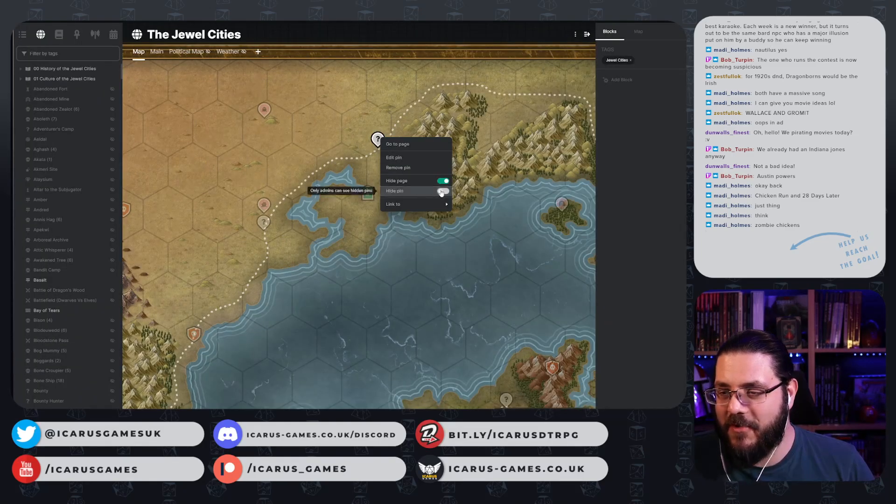
{"action": "left_click", "coordinate": [442, 191]}
{"action": "left_click_drag", "start_coordinate": [473, 369], "coordinate": [275, 153]}
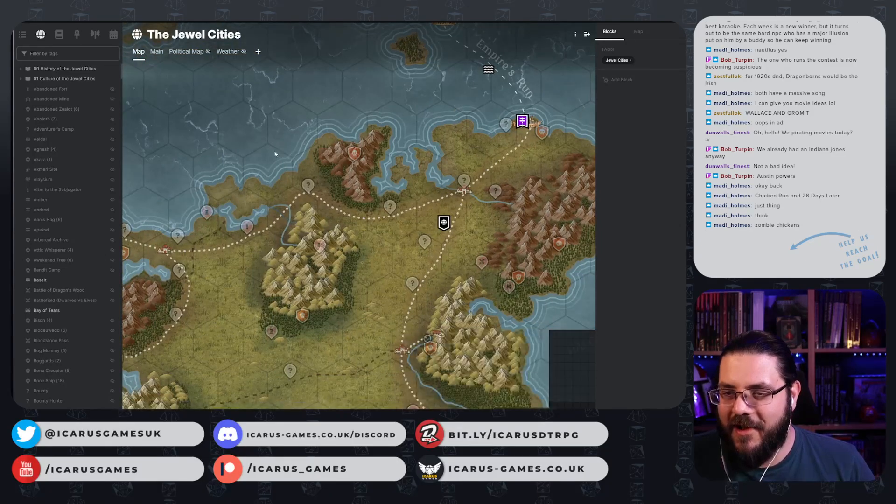
{"action": "left_click_drag", "start_coordinate": [333, 79], "coordinate": [379, 55]}
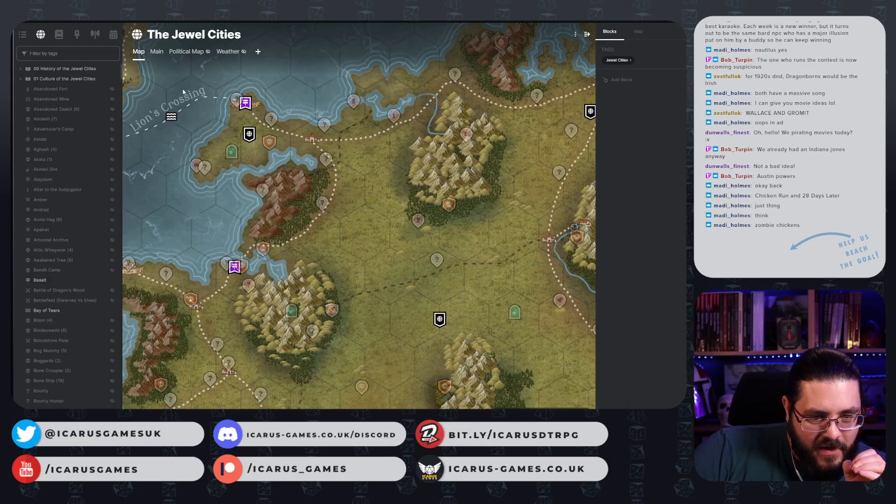
{"action": "left_click_drag", "start_coordinate": [279, 255], "coordinate": [395, 114]}
{"action": "scroll", "coordinate": [380, 217], "scroll_direction": "down", "scroll_amount": 1}
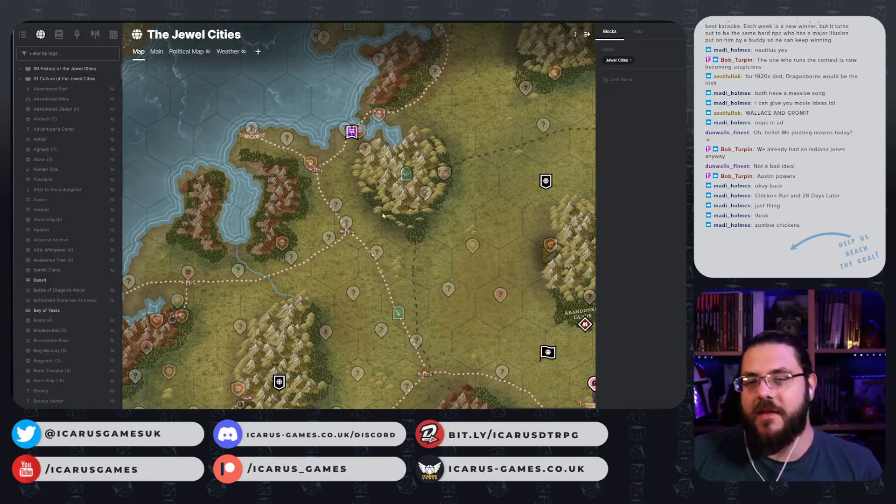
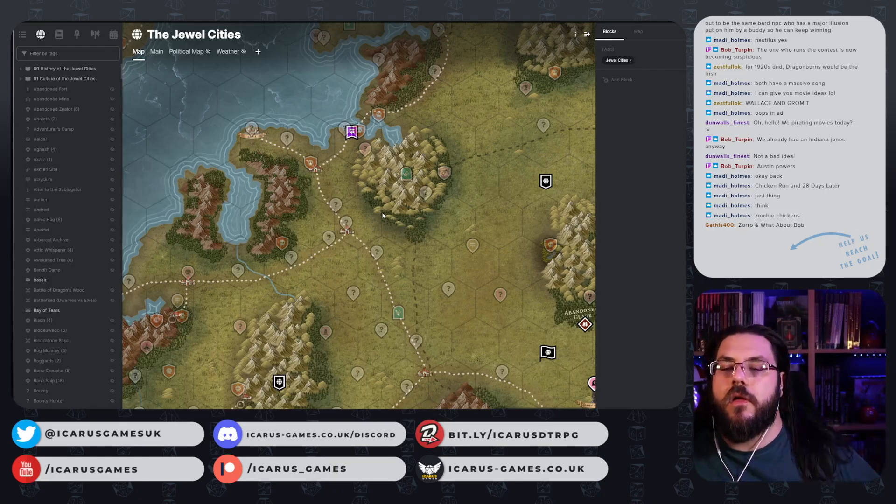
- Open the Plague Village pin's page with its Quest Giver, Reward and Description table
{"action": "left_click", "coordinate": [189, 272]}
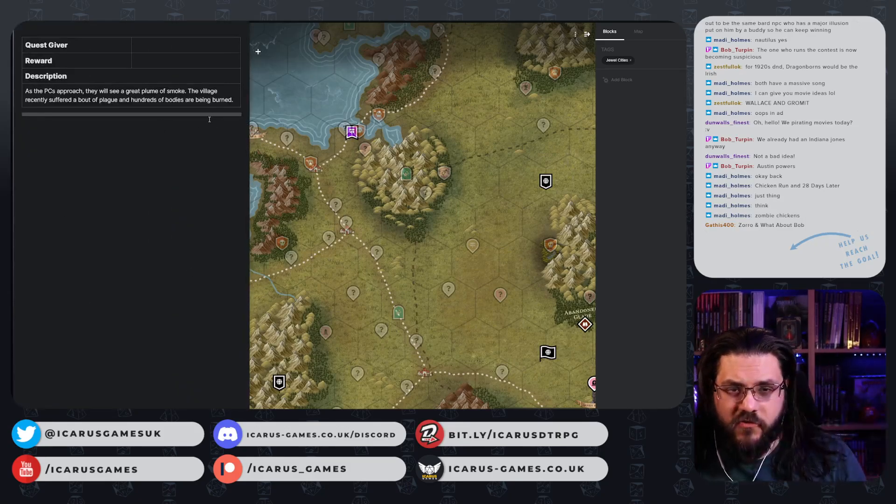
- Add a new Description line: strict quarantine enforced, miserable life, commoners attempting an escape
{"action": "left_click", "coordinate": [237, 100]}
{"action": "key", "text": "Return"}
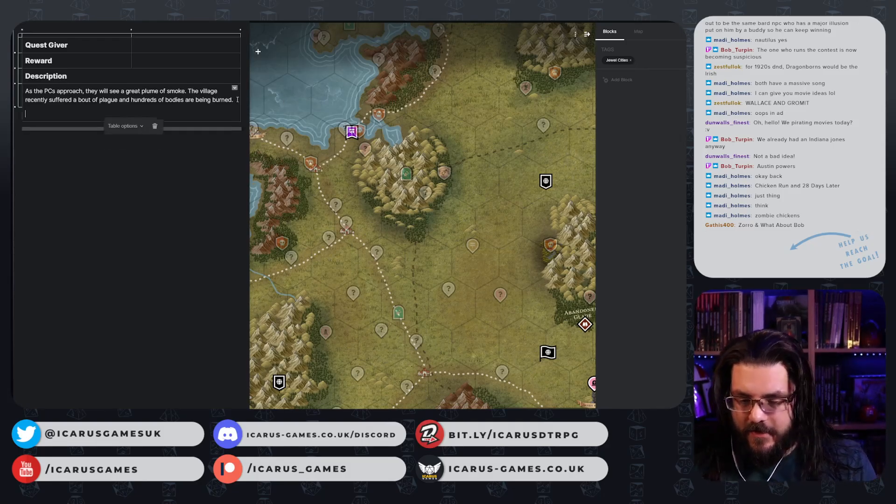
{"action": "key", "text": "Return"}
{"action": "key", "text": "BackSpace"}
{"action": "type", "text": "S"}
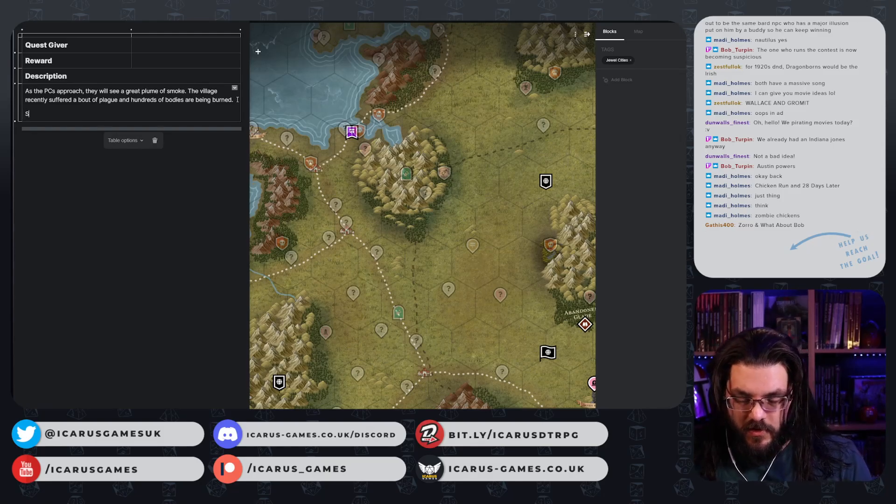
{"action": "type", "text": "trict quarant"}
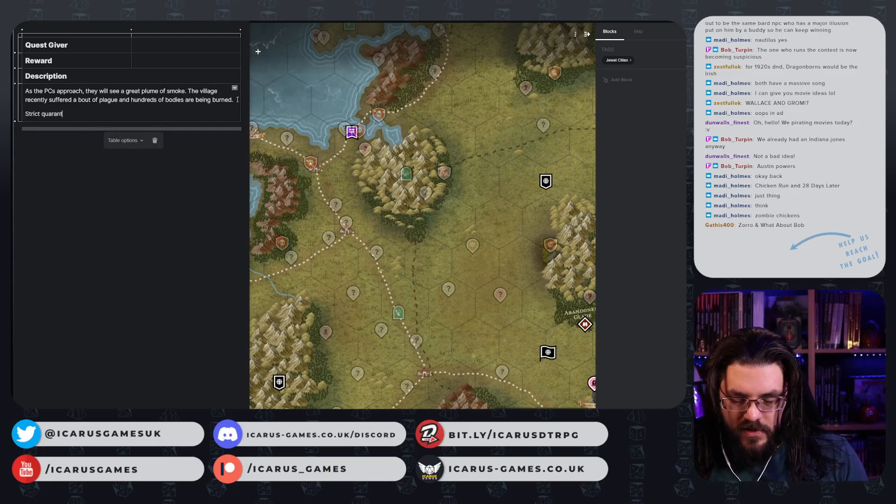
{"action": "type", "text": "ine being en"}
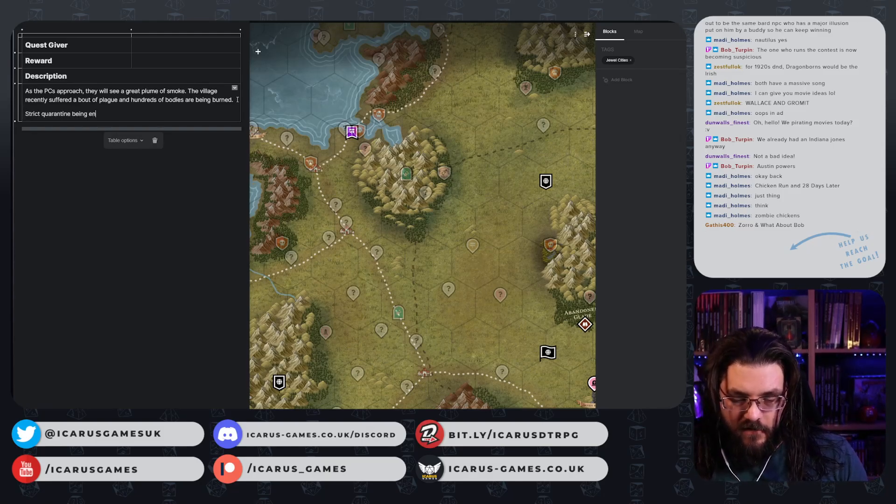
{"action": "type", "text": "forced, life"}
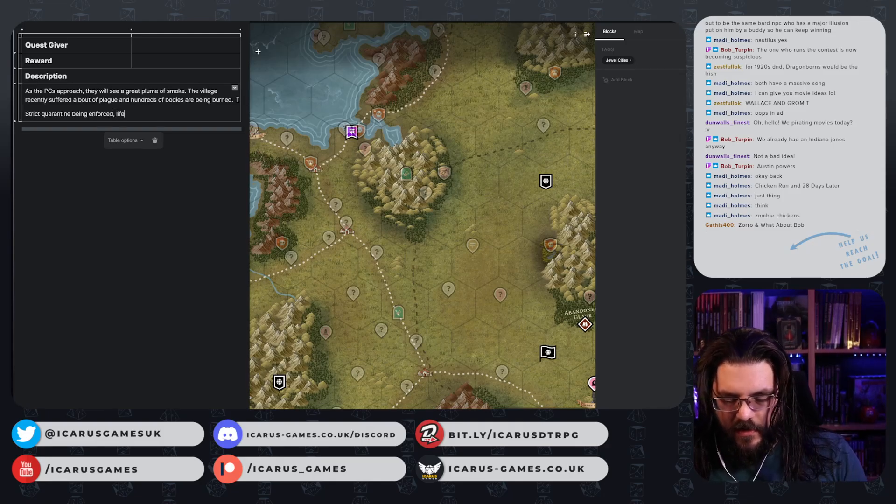
{"action": "type", "text": " within miserab"}
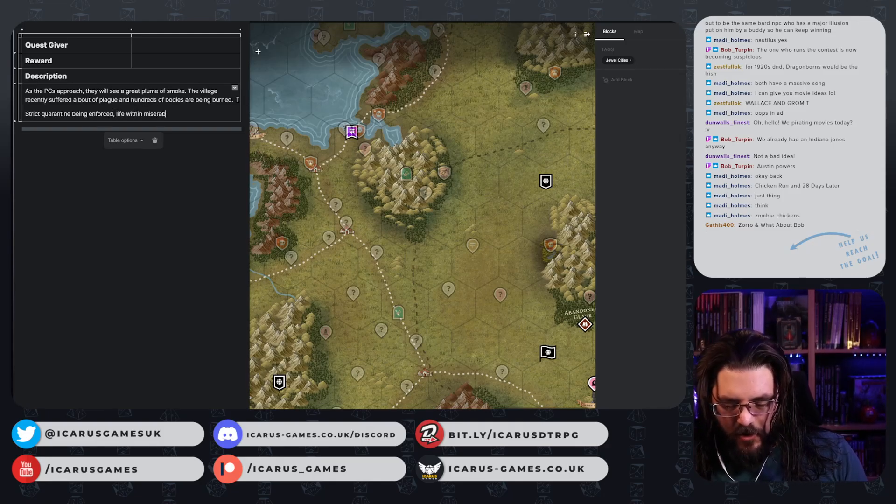
{"action": "type", "text": "le, common"}
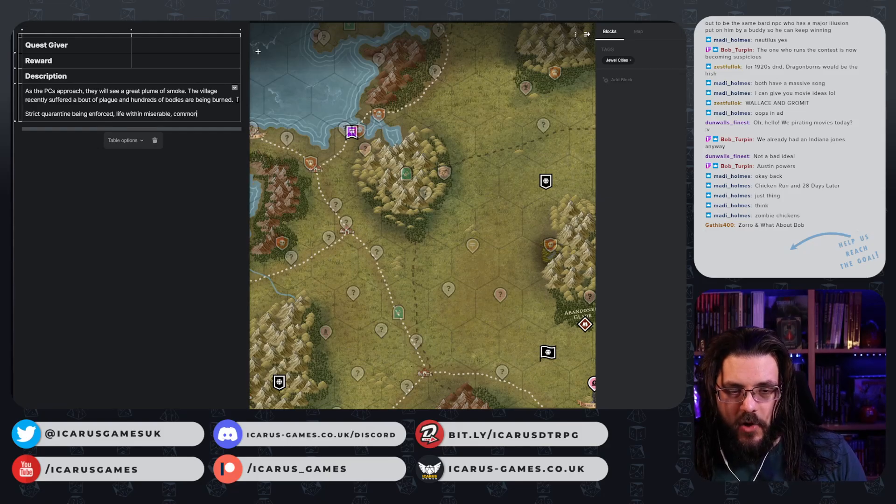
{"action": "type", "text": "ers att"}
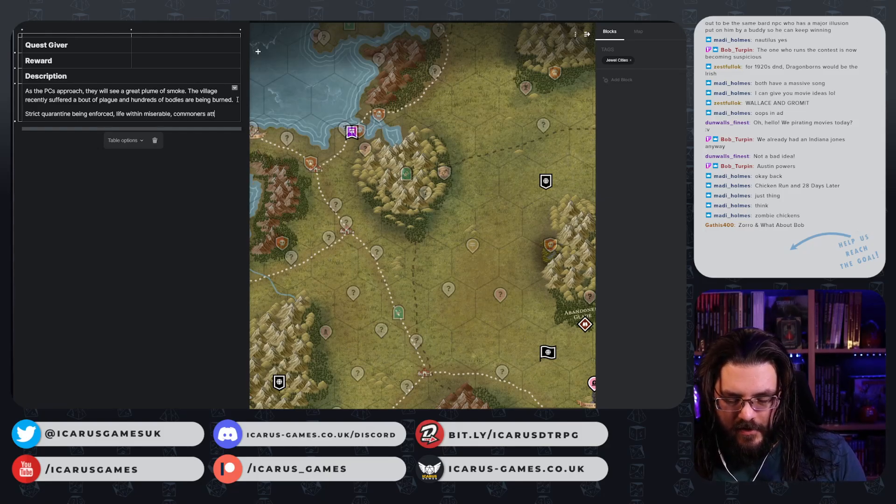
{"action": "type", "text": "empting an"}
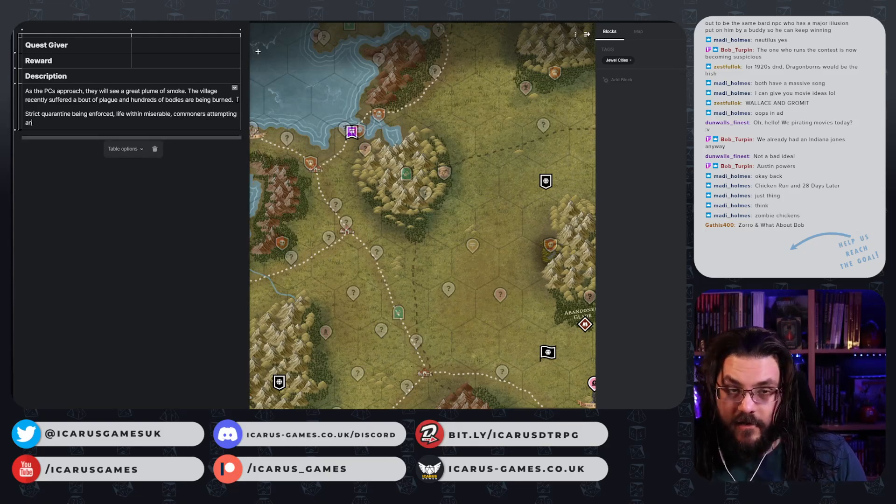
{"action": "type", "text": " escape ("}
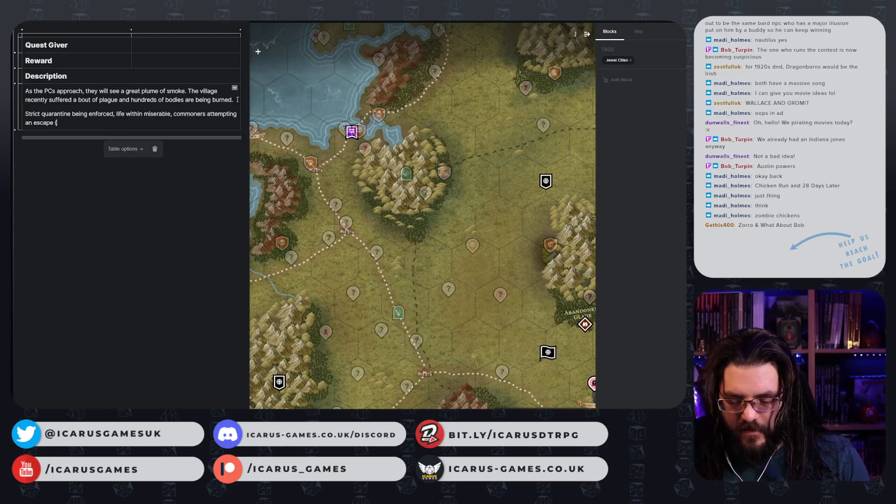
{"action": "type", "text": "chicken run "}
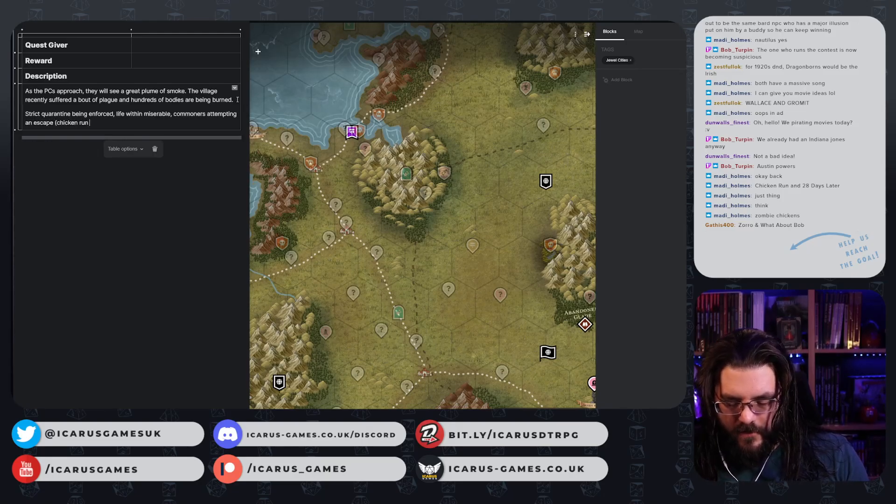
{"action": "type", "text": "vs 28"}
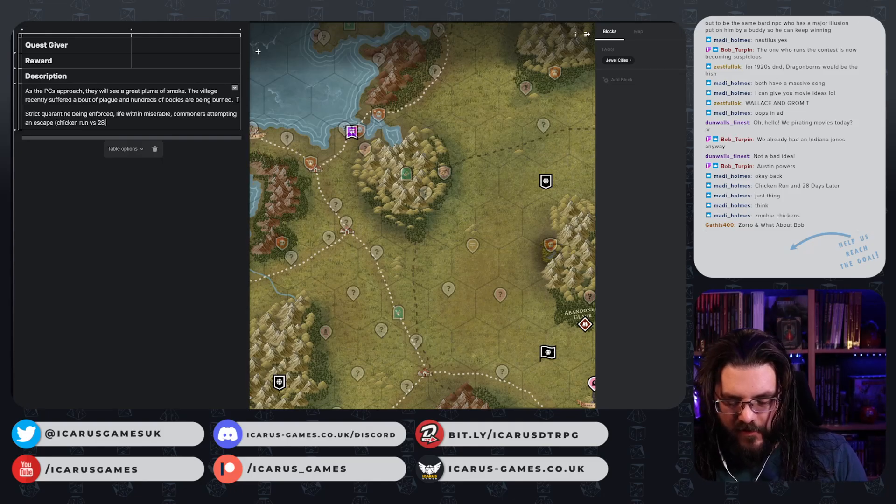
{"action": "type", "text": " days later"}
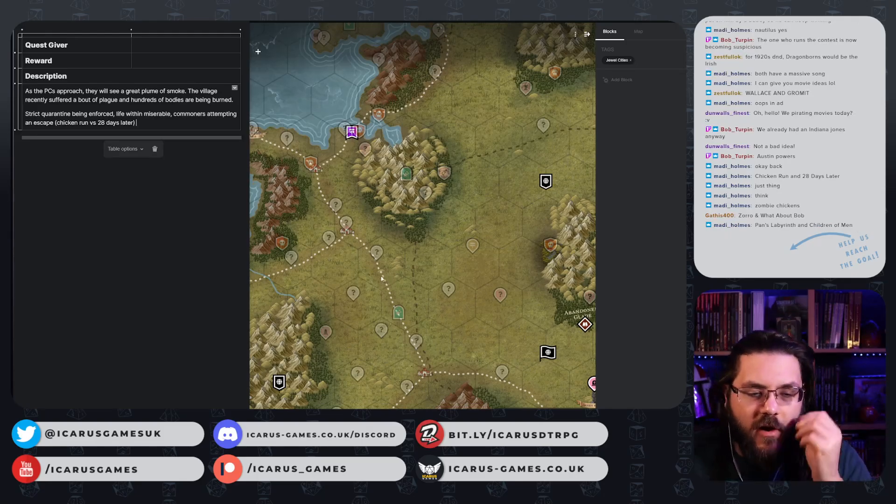
- Close the page editor, search for What About Bob? and open its Wikipedia article
{"action": "left_click", "coordinate": [356, 279]}
{"action": "key", "text": "ctrl+Tab"}
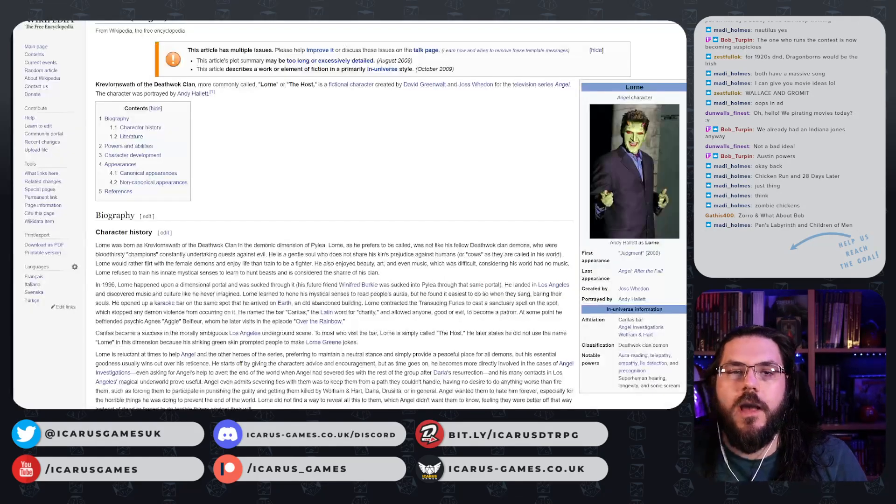
{"action": "key", "text": "shift+super+s"}
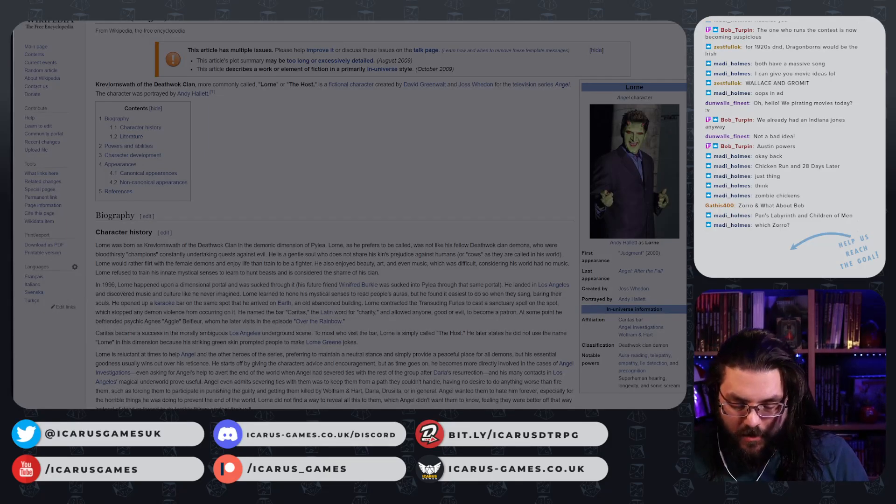
{"action": "key", "text": "Return"}
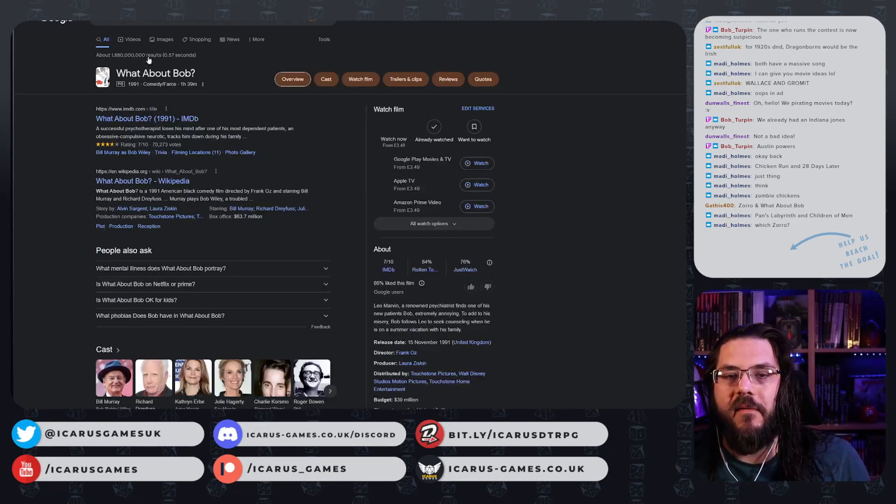
{"action": "left_click", "coordinate": [167, 185]}
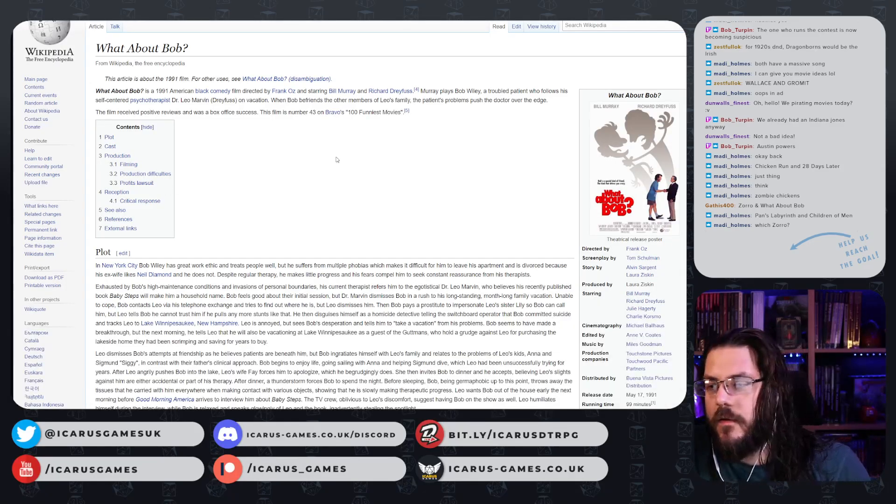
- Read through the What About Bob? article, then return to The Jewel Cities map
{"action": "scroll", "coordinate": [383, 178], "scroll_direction": "down", "scroll_amount": 1}
{"action": "scroll", "coordinate": [383, 178], "scroll_direction": "down", "scroll_amount": 5}
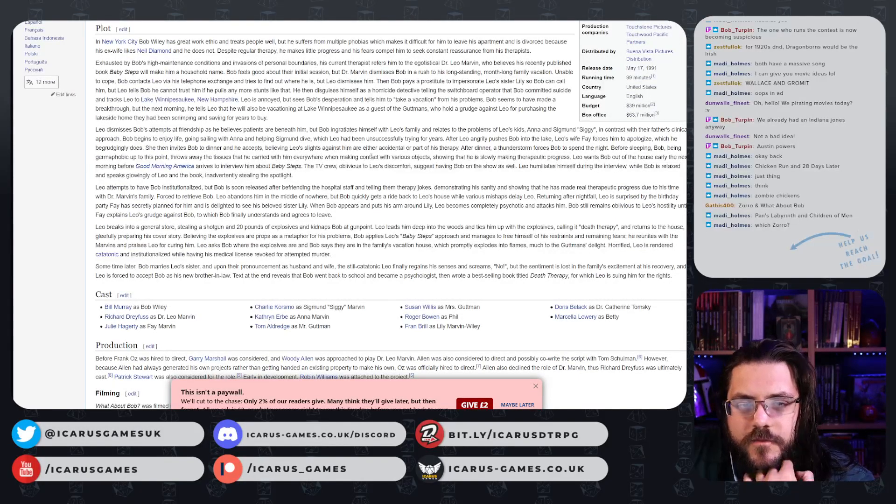
{"action": "scroll", "coordinate": [371, 157], "scroll_direction": "down", "scroll_amount": 4}
{"action": "scroll", "coordinate": [426, 129], "scroll_direction": "up", "scroll_amount": 8}
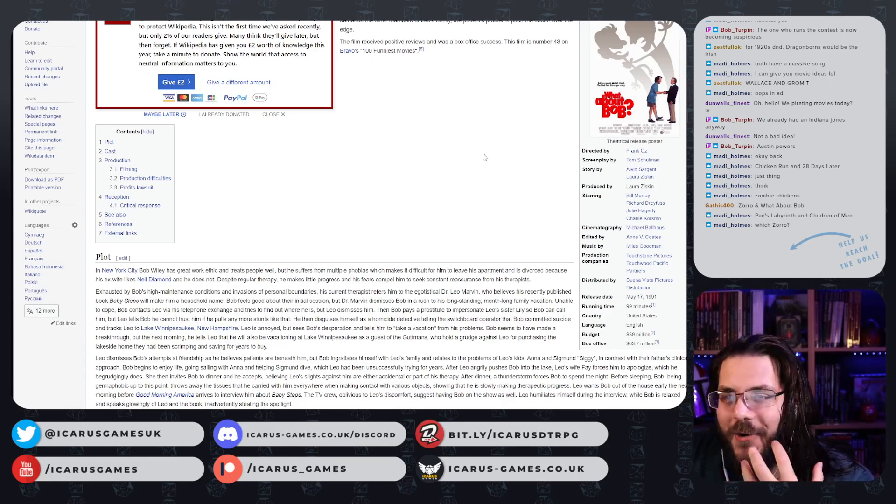
{"action": "scroll", "coordinate": [505, 152], "scroll_direction": "down", "scroll_amount": 2}
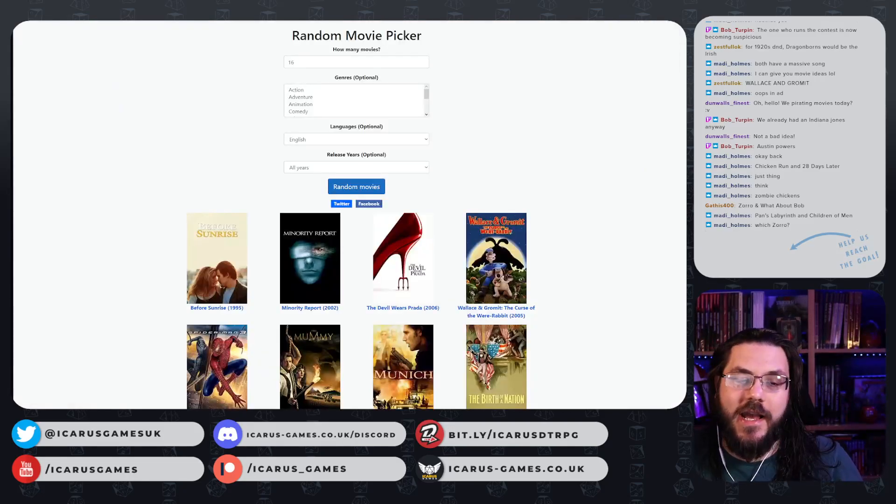
{"action": "key", "text": "ctrl+Tab"}
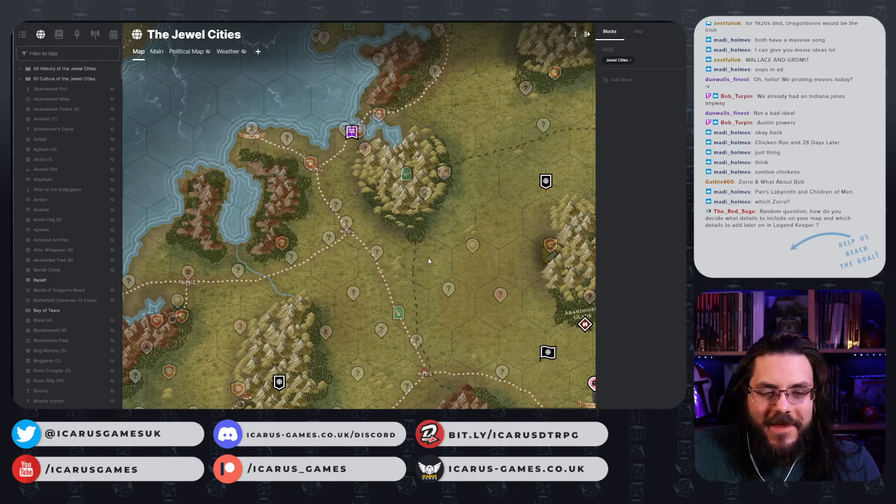
- Collapse the right Blocks panel and left sidebar and zoom out to the whole Jewel Cities map
{"action": "left_click_drag", "start_coordinate": [478, 219], "coordinate": [410, 167]}
{"action": "right_click", "coordinate": [410, 166]}
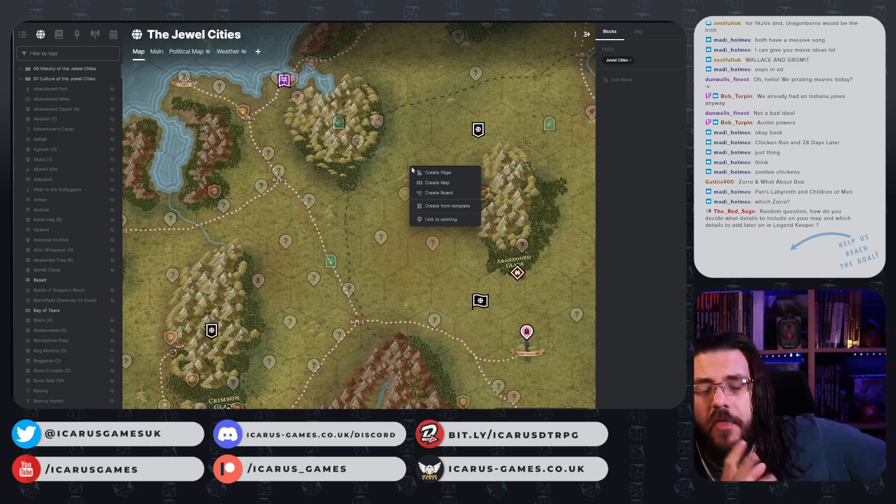
{"action": "left_click", "coordinate": [535, 76]}
{"action": "left_click", "coordinate": [586, 34]}
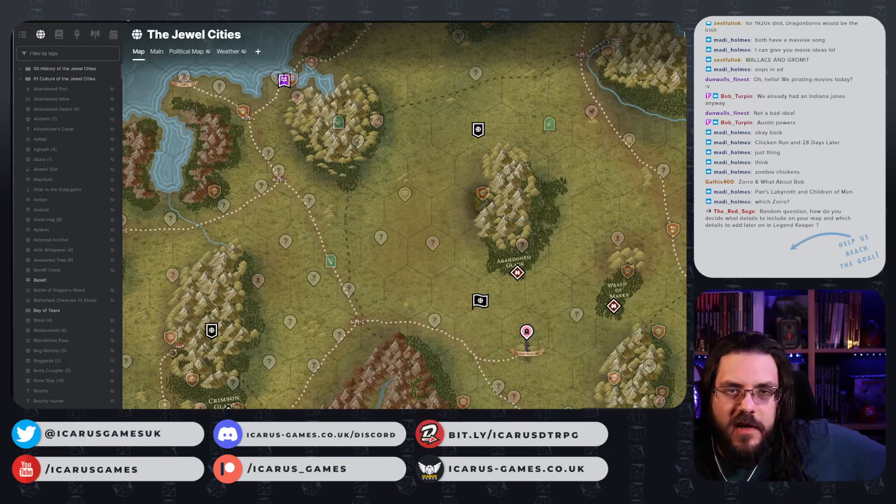
{"action": "scroll", "coordinate": [279, 216], "scroll_direction": "down", "scroll_amount": 5}
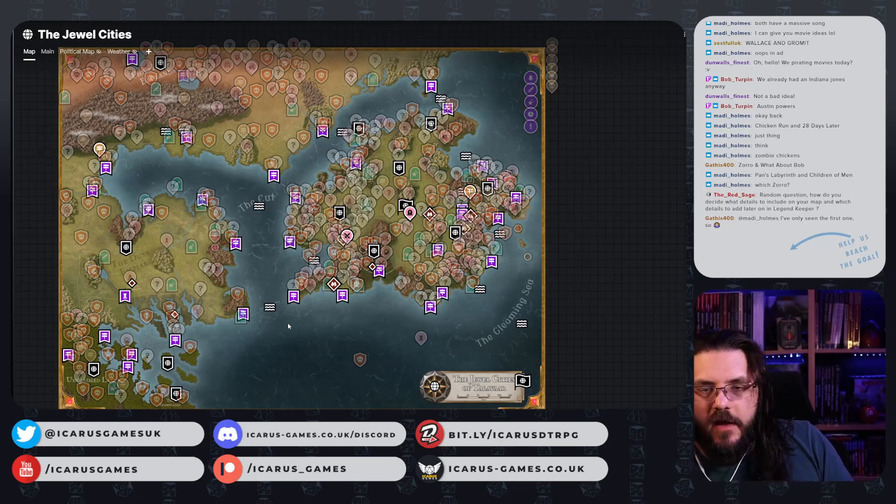
- Pan and zoom across Mornburg, the northern mountains, Crimson Glade and Veren Hill
{"action": "scroll", "coordinate": [331, 266], "scroll_direction": "up", "scroll_amount": 2}
{"action": "scroll", "coordinate": [333, 269], "scroll_direction": "up", "scroll_amount": 5}
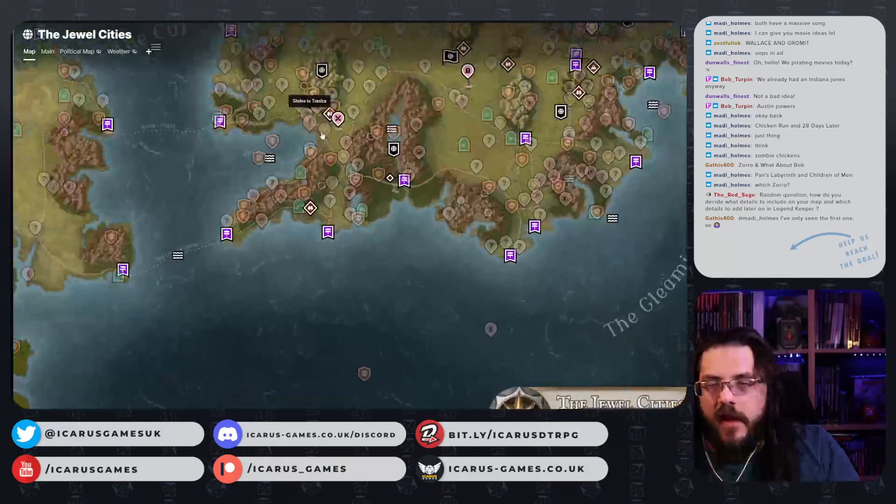
{"action": "left_click_drag", "start_coordinate": [385, 120], "coordinate": [409, 130]}
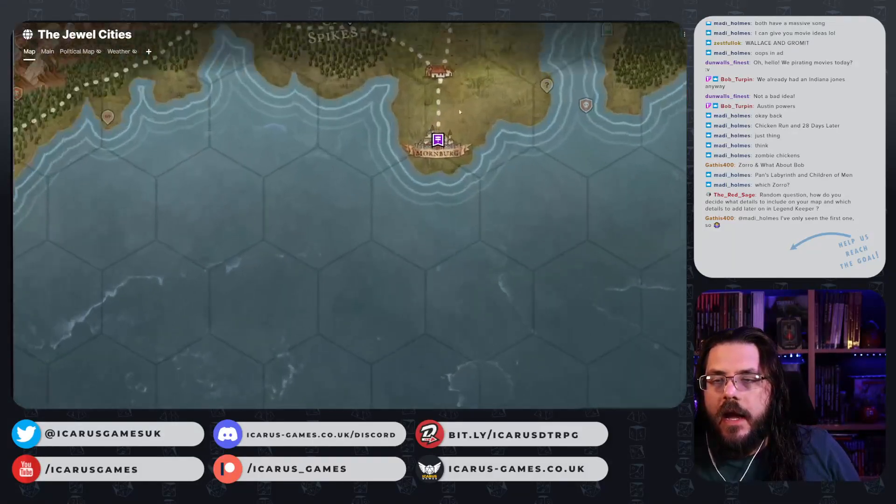
{"action": "scroll", "coordinate": [409, 129], "scroll_direction": "up", "scroll_amount": 3}
{"action": "left_click_drag", "start_coordinate": [443, 221], "coordinate": [426, 256]}
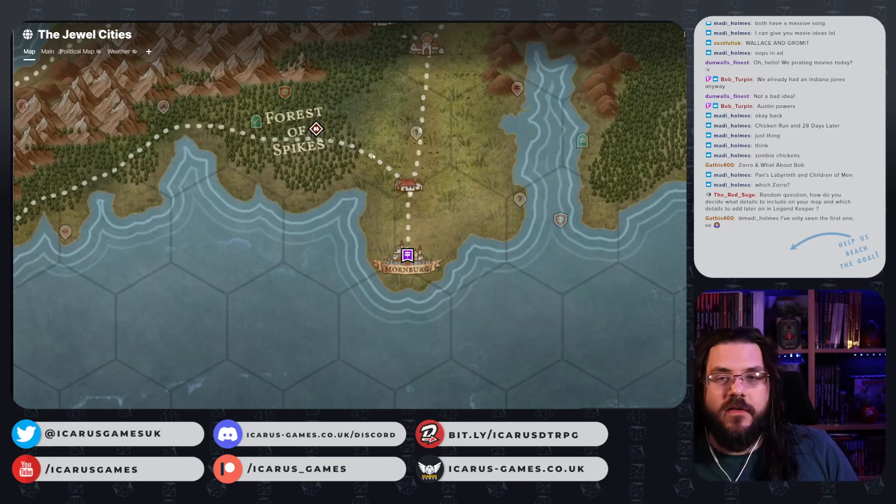
{"action": "left_click_drag", "start_coordinate": [439, 123], "coordinate": [382, 193]}
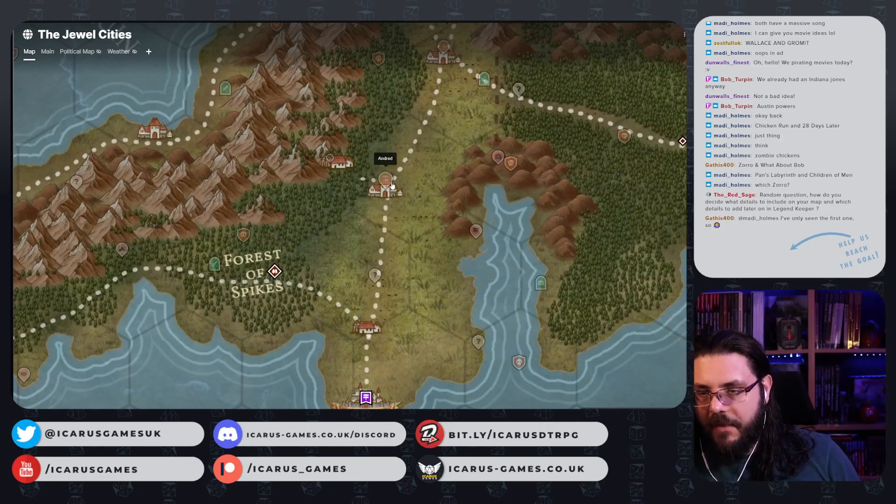
{"action": "left_click_drag", "start_coordinate": [428, 132], "coordinate": [386, 277]}
{"action": "left_click_drag", "start_coordinate": [381, 97], "coordinate": [371, 308]}
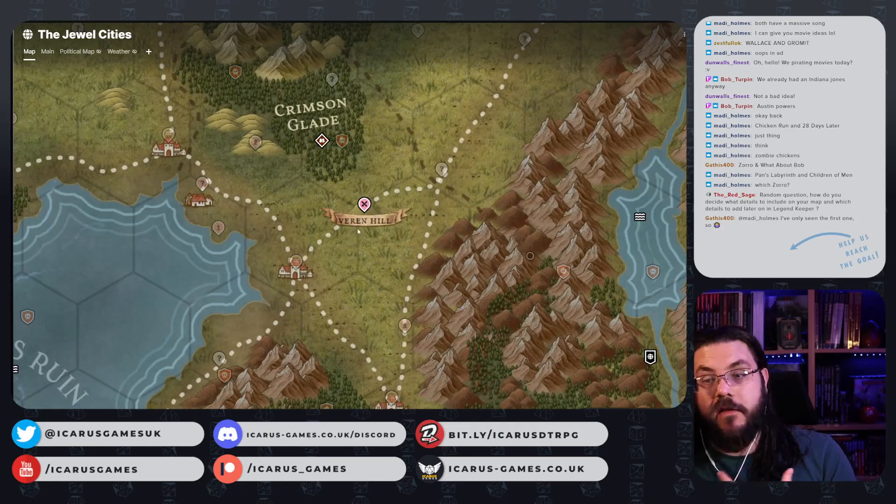
{"action": "scroll", "coordinate": [368, 229], "scroll_direction": "down", "scroll_amount": 5}
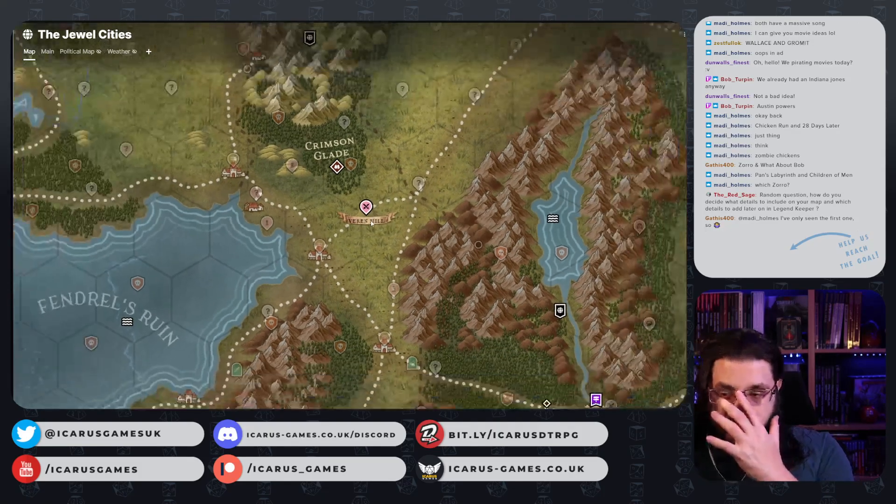
{"action": "scroll", "coordinate": [371, 223], "scroll_direction": "down", "scroll_amount": 3}
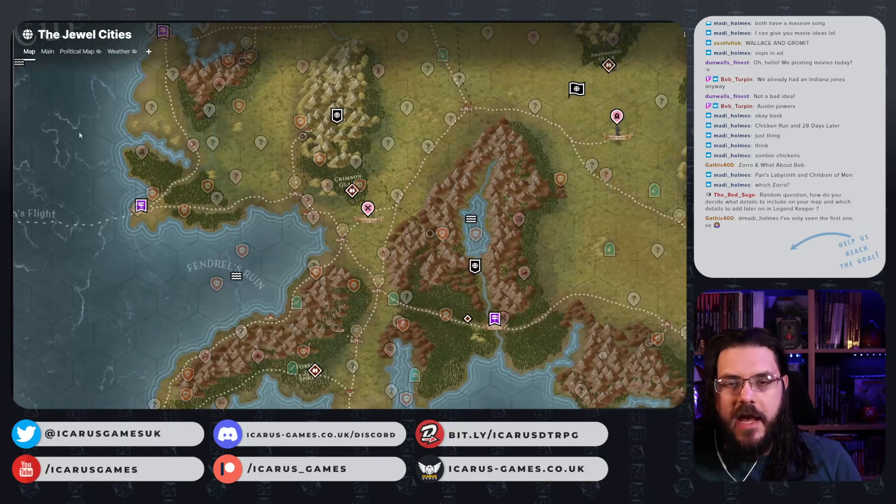
- Pan past The Cut and Coral Crossing, then zoom in on the northern coast towns
{"action": "left_click_drag", "start_coordinate": [103, 159], "coordinate": [490, 364]}
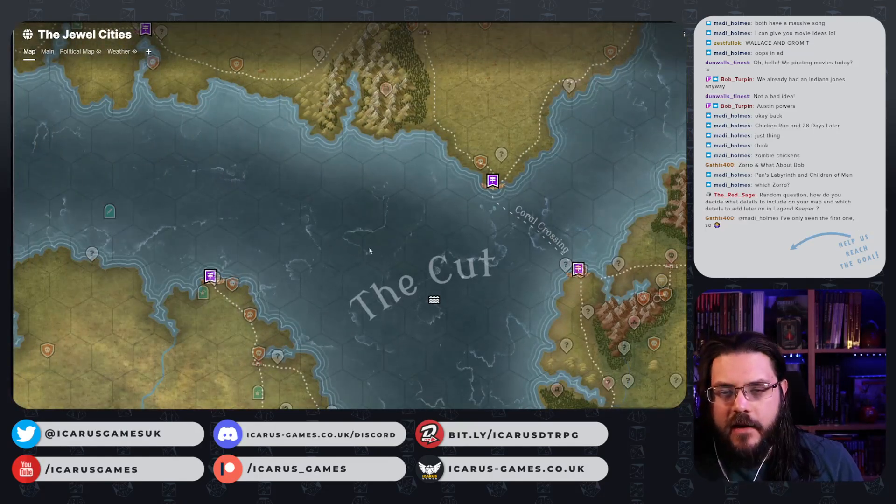
{"action": "left_click_drag", "start_coordinate": [200, 160], "coordinate": [380, 191]}
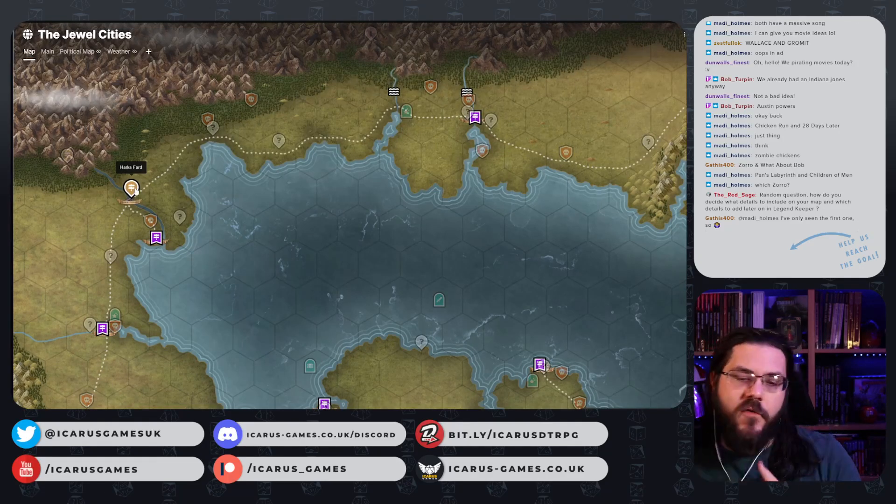
{"action": "left_click_drag", "start_coordinate": [533, 226], "coordinate": [210, 175]}
{"action": "left_click_drag", "start_coordinate": [394, 232], "coordinate": [329, 189]}
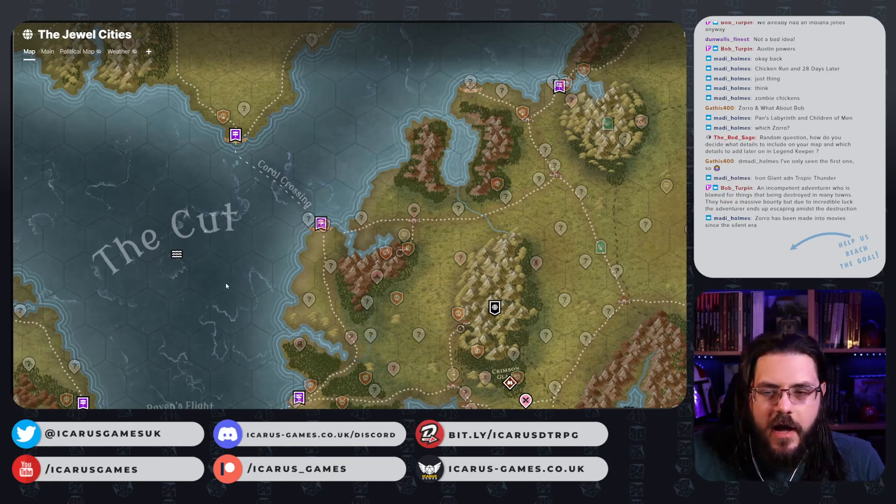
{"action": "left_click_drag", "start_coordinate": [643, 202], "coordinate": [347, 223]}
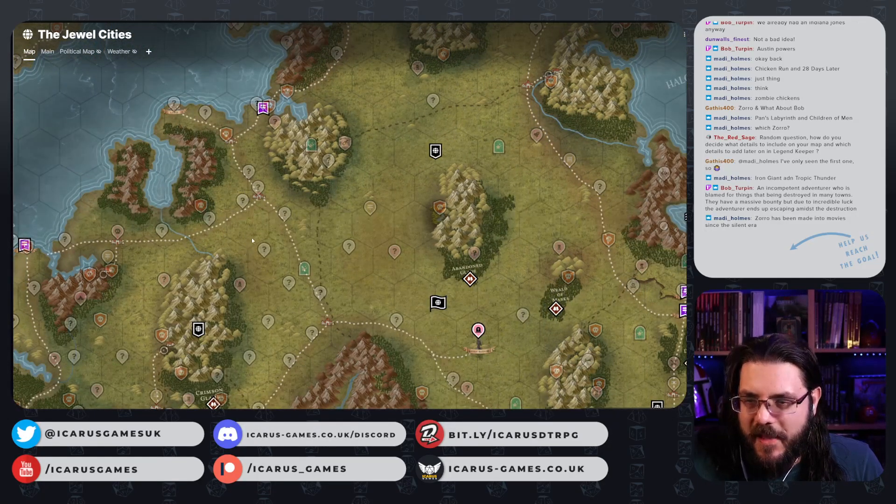
{"action": "left_click_drag", "start_coordinate": [255, 229], "coordinate": [430, 155]}
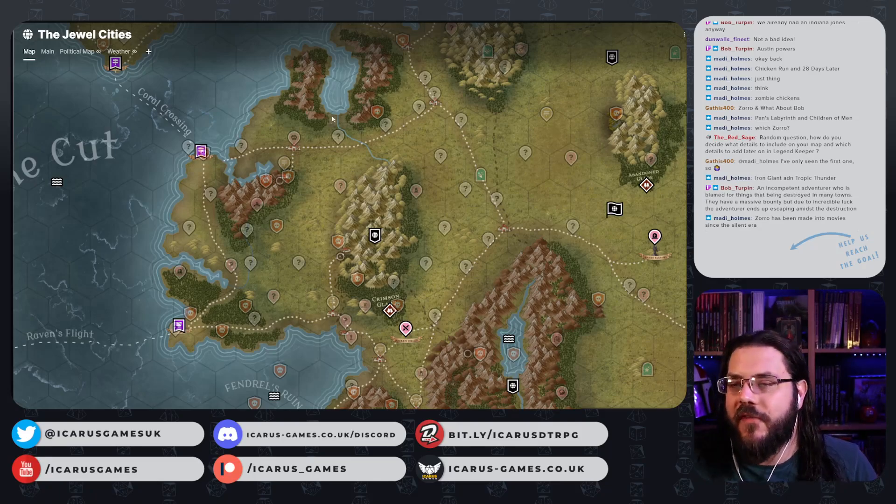
{"action": "left_click_drag", "start_coordinate": [428, 139], "coordinate": [303, 242]}
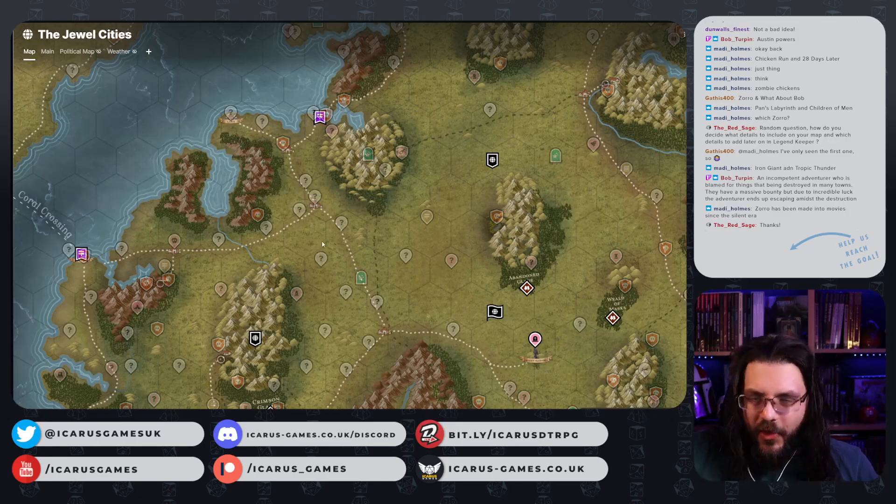
{"action": "left_click_drag", "start_coordinate": [387, 83], "coordinate": [350, 225]}
{"action": "scroll", "coordinate": [330, 154], "scroll_direction": "up", "scroll_amount": 3}
- Create a hidden Point of Interest page and pin named 'The Worst Zorro' on the road town
{"action": "scroll", "coordinate": [331, 154], "scroll_direction": "up", "scroll_amount": 2}
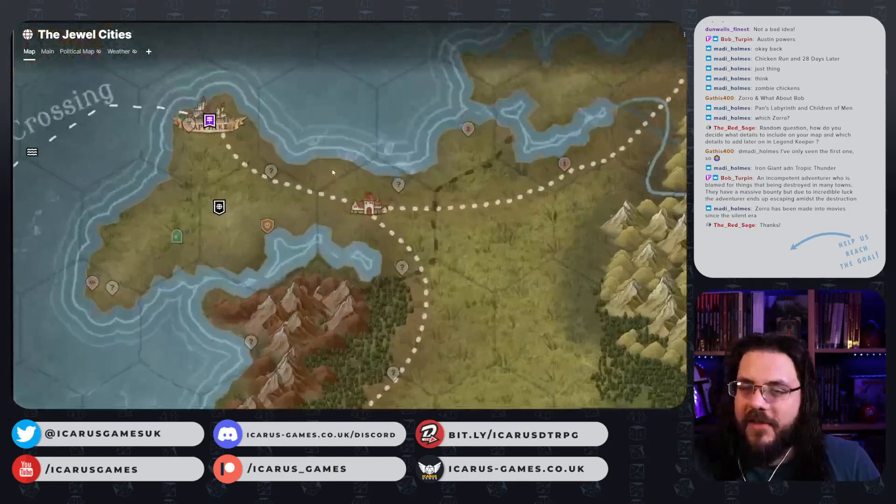
{"action": "right_click", "coordinate": [364, 207]}
{"action": "left_click", "coordinate": [387, 249]}
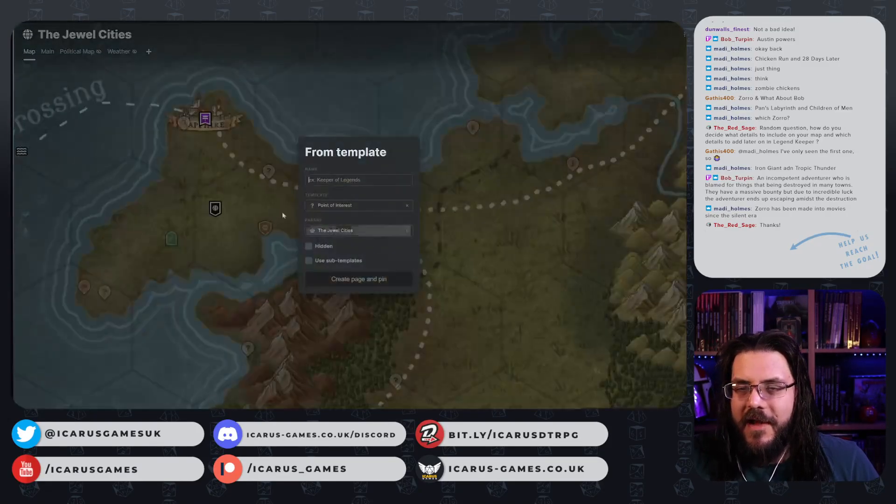
{"action": "type", "text": "The "}
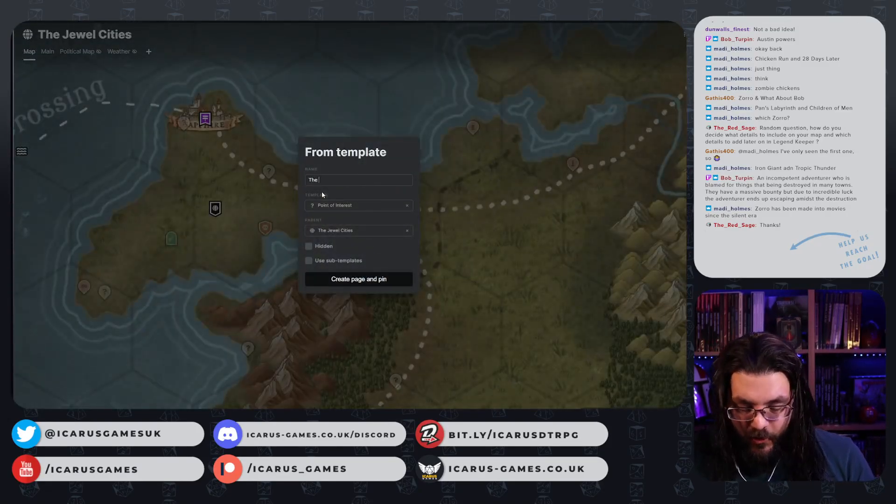
{"action": "type", "text": "Worst Zorr"}
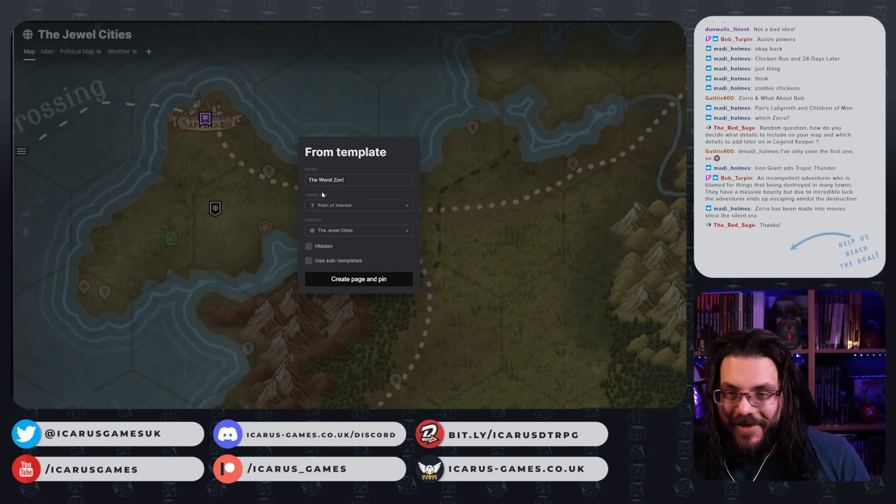
{"action": "type", "text": "os"}
{"action": "key", "text": "BackSpace"}
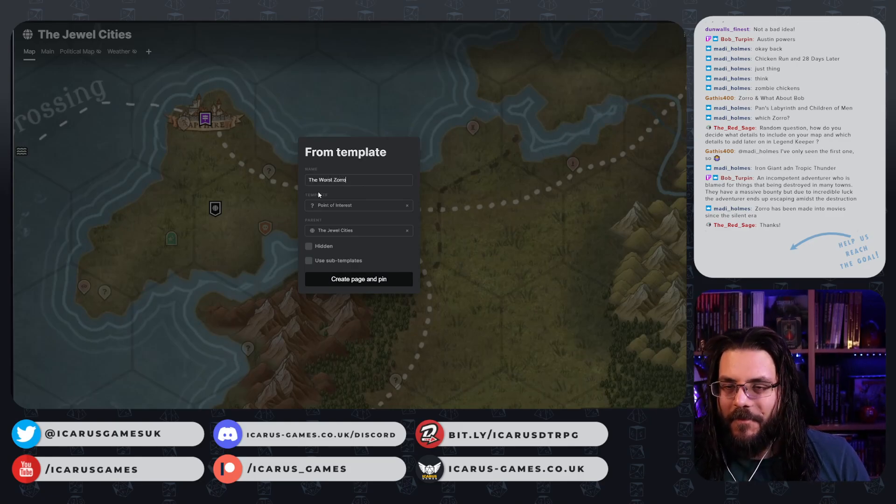
{"action": "left_click", "coordinate": [308, 246]}
{"action": "left_click", "coordinate": [341, 279]}
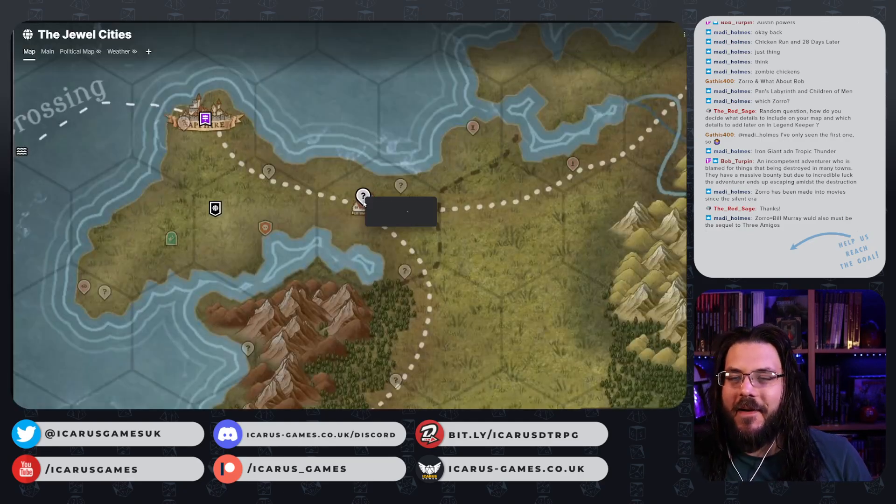
- Hide the pin and set its Description to 'It's zorro, but Bill Murray'
{"action": "left_click", "coordinate": [418, 252]}
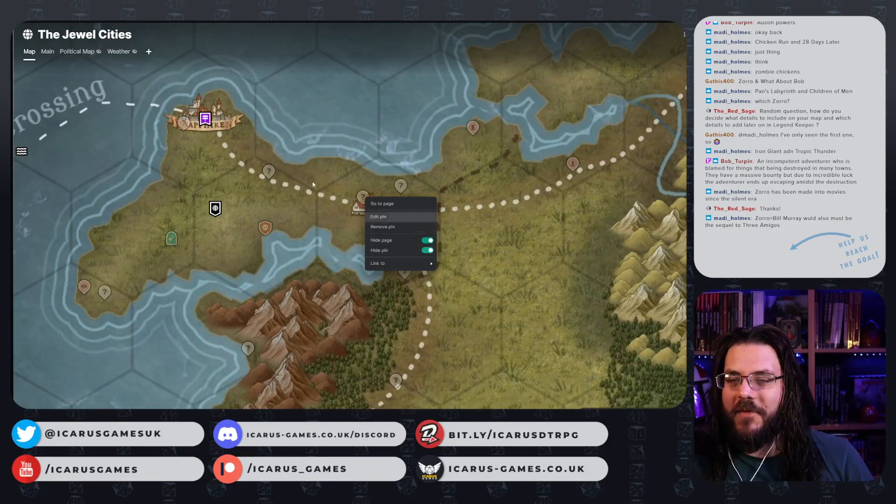
{"action": "left_click", "coordinate": [361, 199]}
{"action": "left_click", "coordinate": [362, 197]}
{"action": "left_click", "coordinate": [87, 92]}
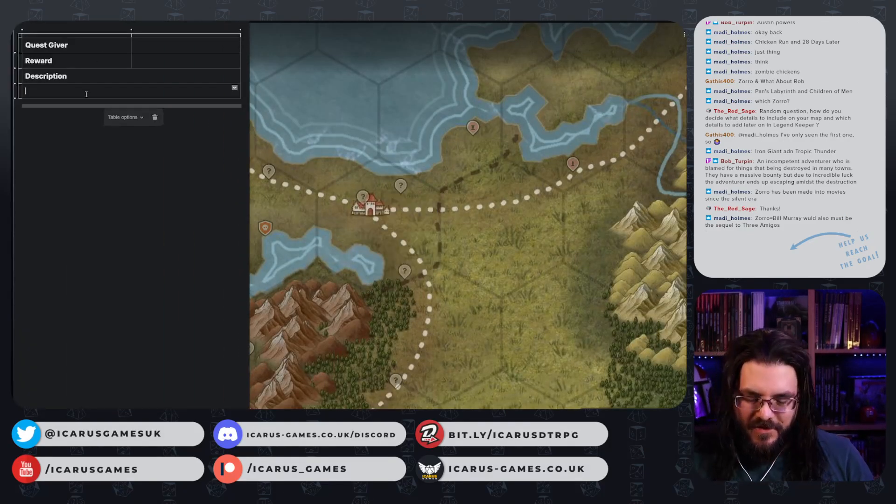
{"action": "type", "text": "It's zorro"}
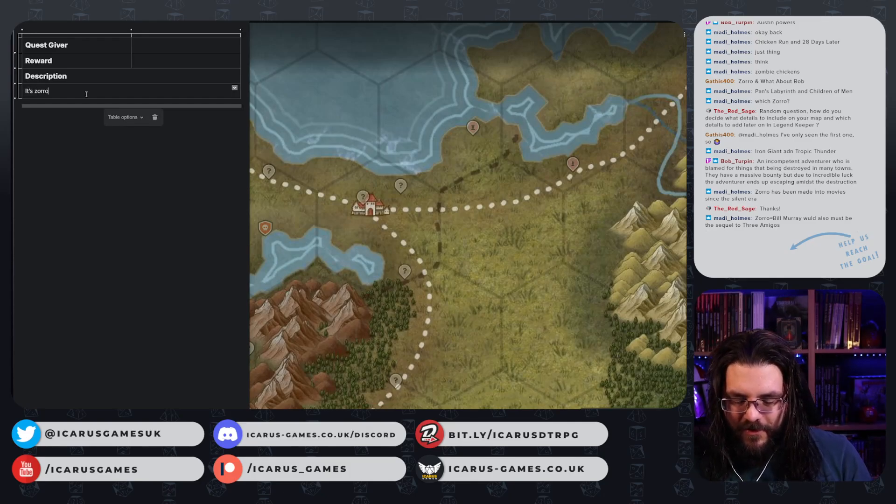
{"action": "type", "text": ", but B"}
{"action": "key", "text": "BackSpace"}
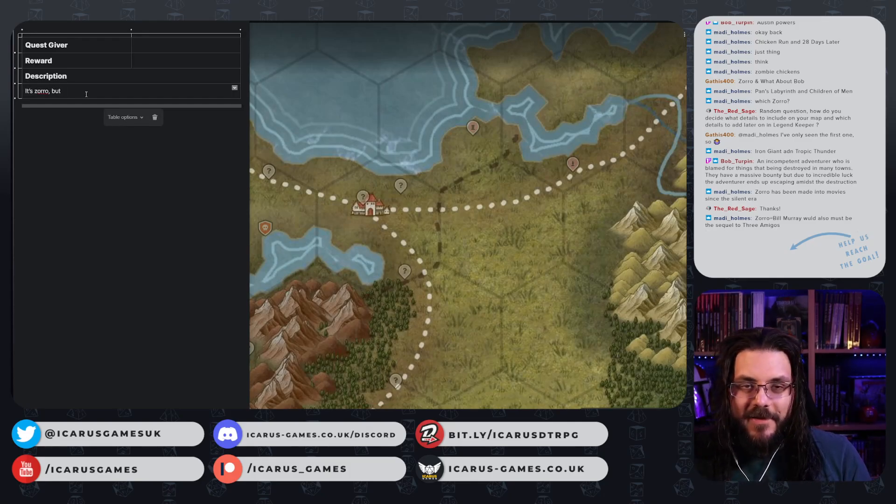
{"action": "type", "text": "Bill Murray"}
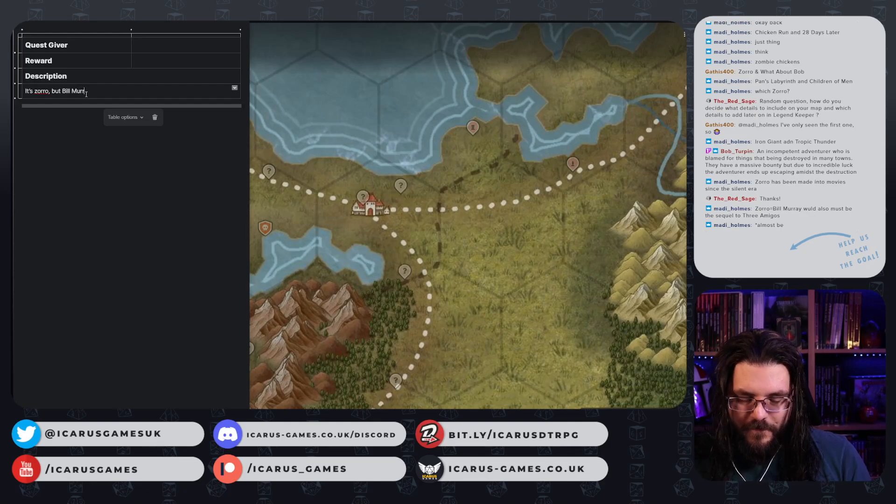
{"action": "left_click", "coordinate": [395, 169]}
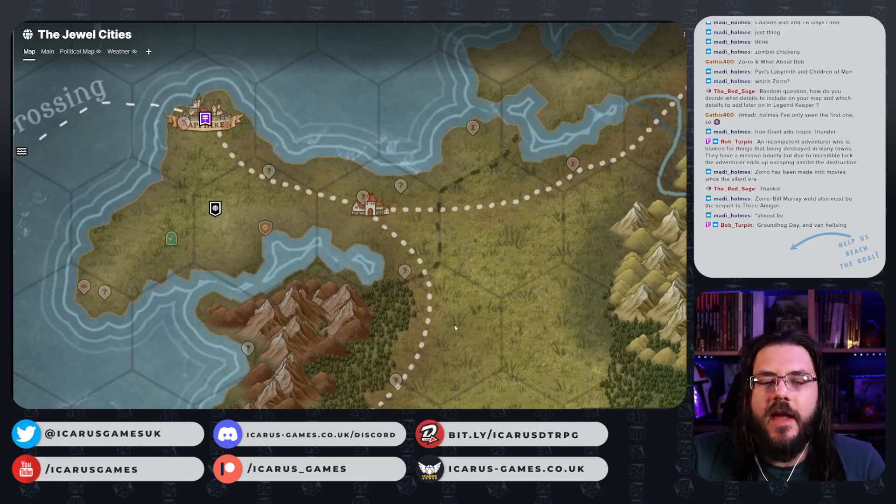
- Pan between the hills and the grassland south of the coastal town, trying create menus at candidate spots
{"action": "scroll", "coordinate": [494, 276], "scroll_direction": "down", "scroll_amount": 1}
{"action": "scroll", "coordinate": [494, 276], "scroll_direction": "down", "scroll_amount": 1}
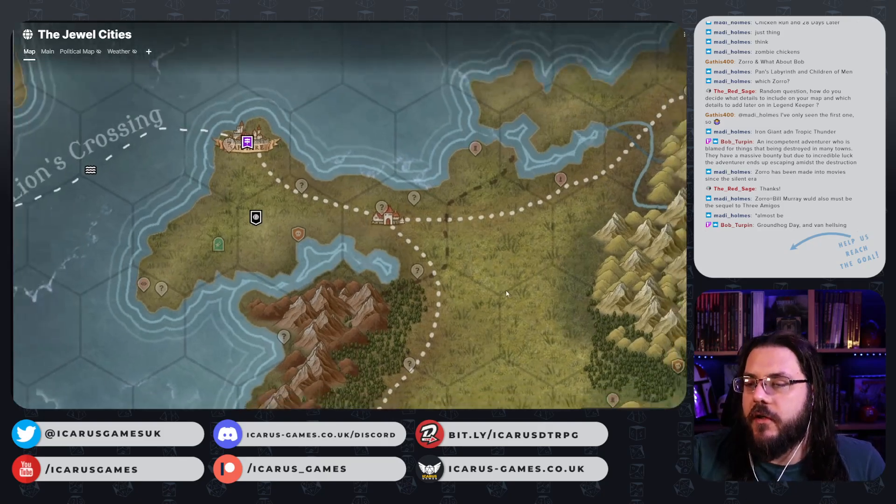
{"action": "left_click_drag", "start_coordinate": [488, 371], "coordinate": [504, 72]}
{"action": "right_click", "coordinate": [504, 72]}
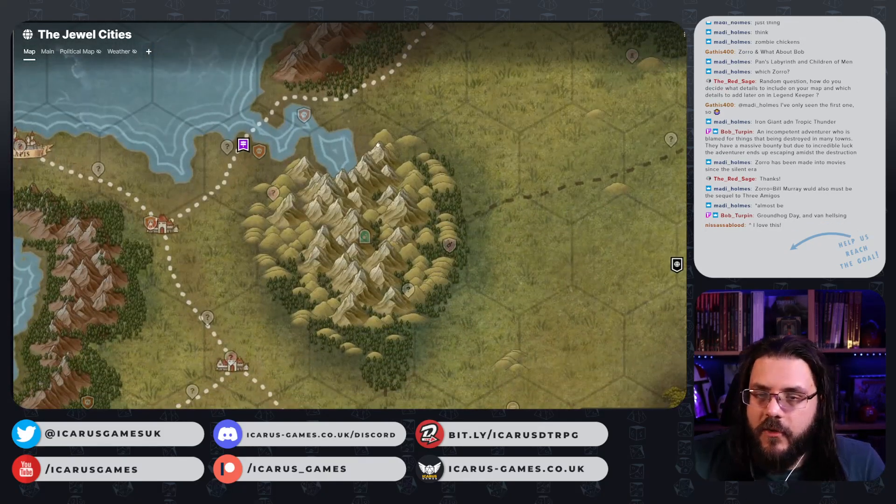
{"action": "left_click_drag", "start_coordinate": [300, 201], "coordinate": [390, 140]}
{"action": "right_click", "coordinate": [390, 140]}
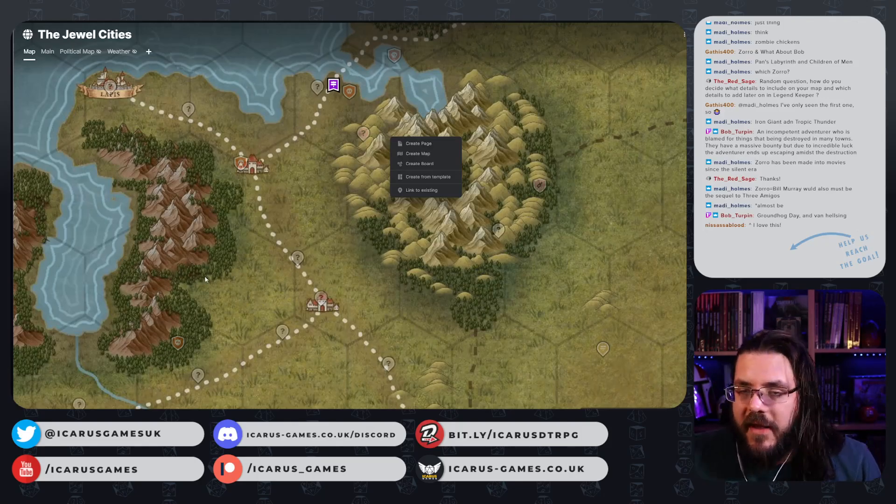
{"action": "left_click", "coordinate": [294, 284]}
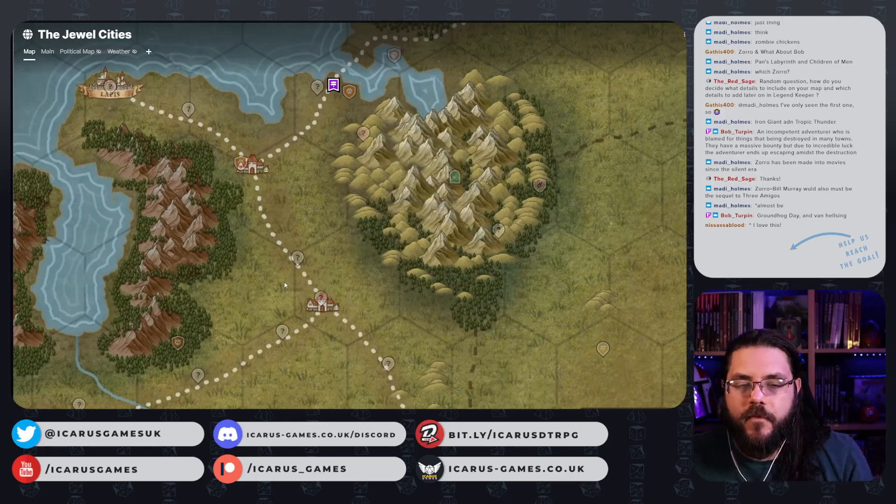
{"action": "left_click_drag", "start_coordinate": [282, 291], "coordinate": [447, 94]}
{"action": "right_click", "coordinate": [448, 94]}
{"action": "left_click", "coordinate": [278, 234]}
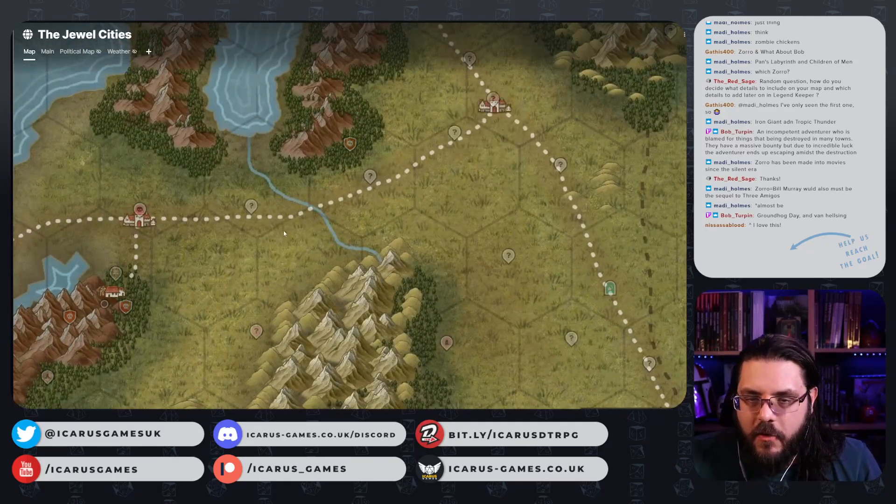
- Create a hidden Point of Interest page and pin named 'Groundhog Day Van Gelsin' by the river
{"action": "right_click", "coordinate": [317, 249]}
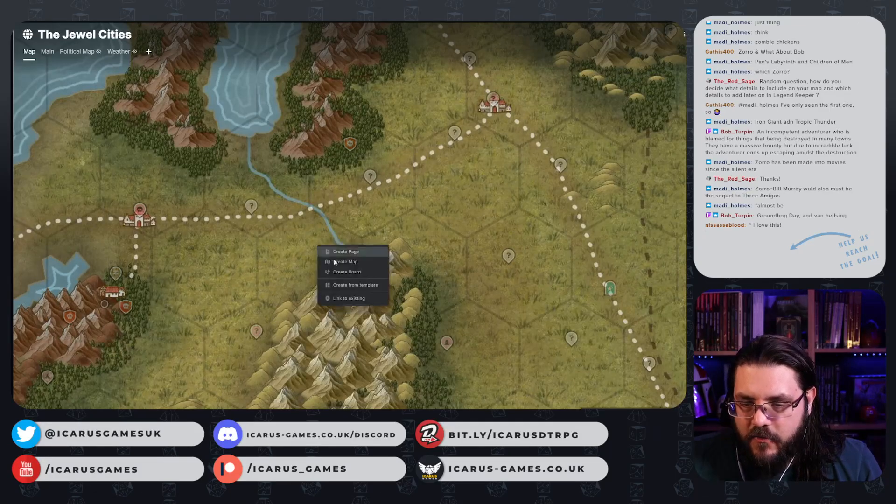
{"action": "left_click", "coordinate": [354, 284]}
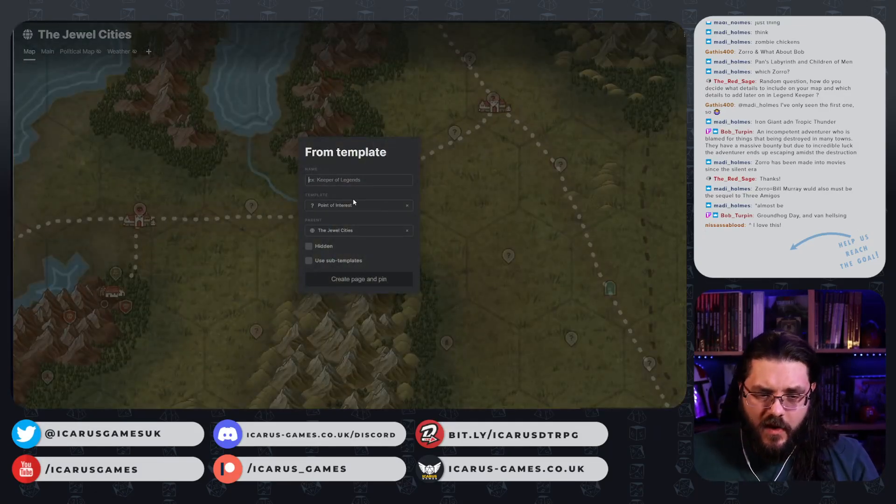
{"action": "type", "text": "Groundhog Day Va"}
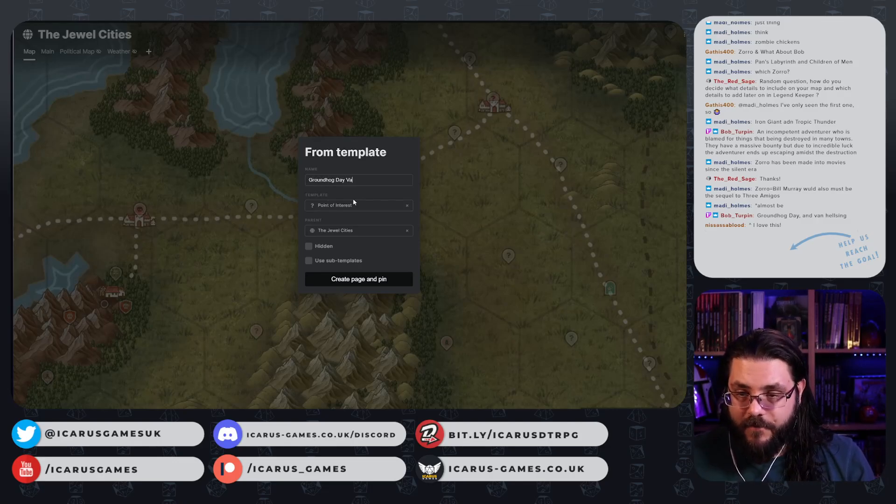
{"action": "type", "text": "n "}
{"action": "type", "text": "G"}
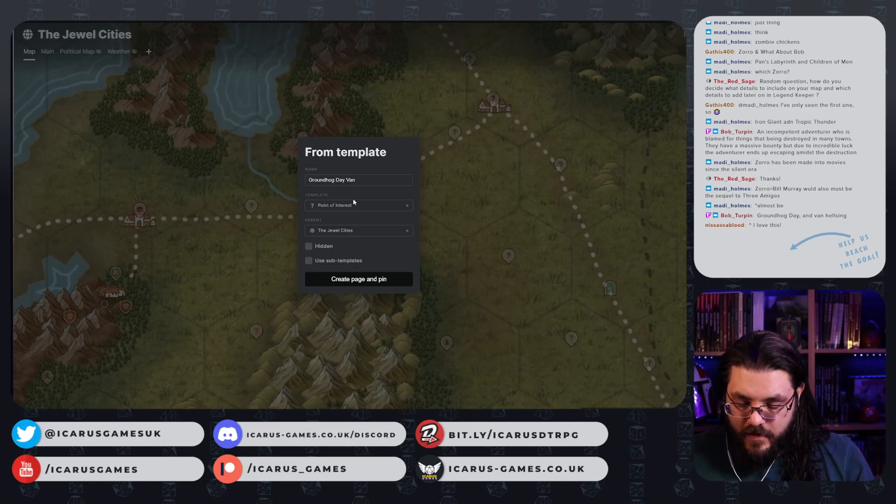
{"action": "type", "text": "elsin"}
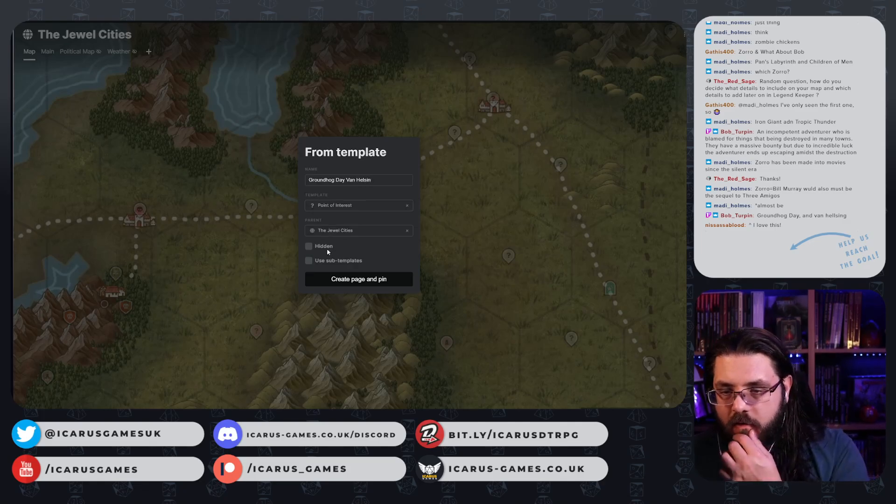
{"action": "left_click", "coordinate": [308, 246]}
{"action": "left_click", "coordinate": [368, 278]}
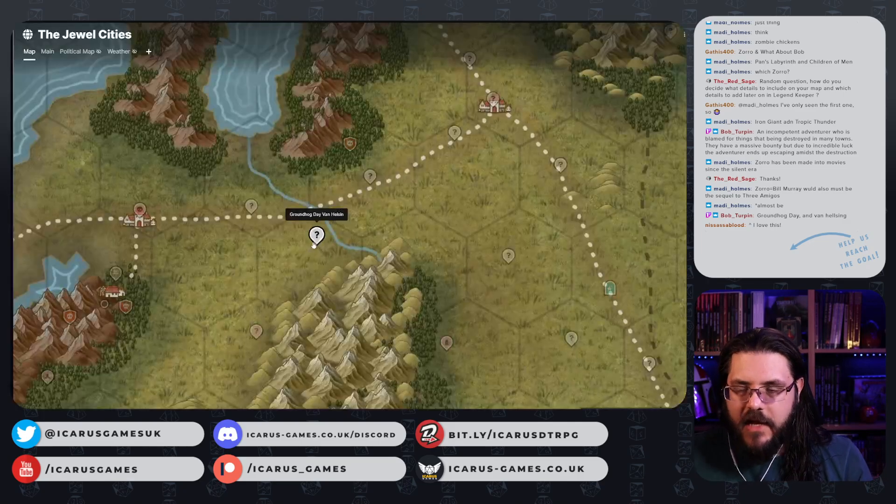
- Hide the pin and describe a cryptid causing a Thaumaturge to relive the same day
{"action": "right_click", "coordinate": [313, 234]}
{"action": "left_click", "coordinate": [378, 291]}
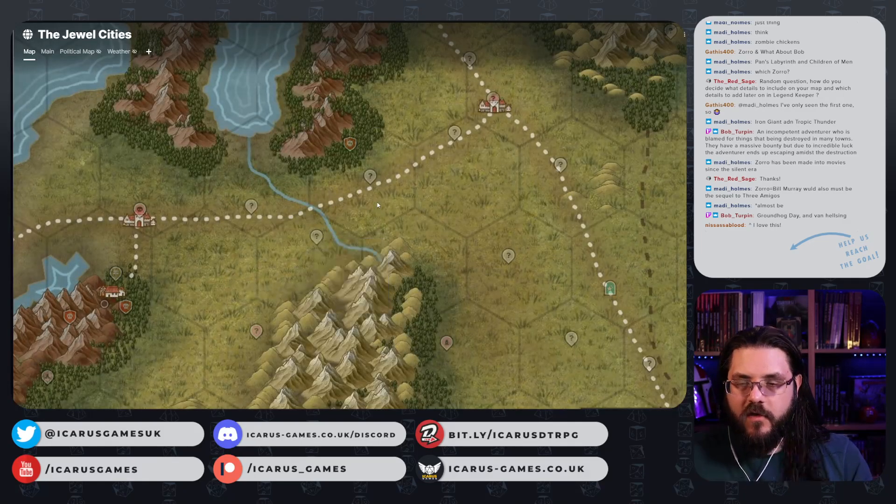
{"action": "left_click", "coordinate": [316, 236]}
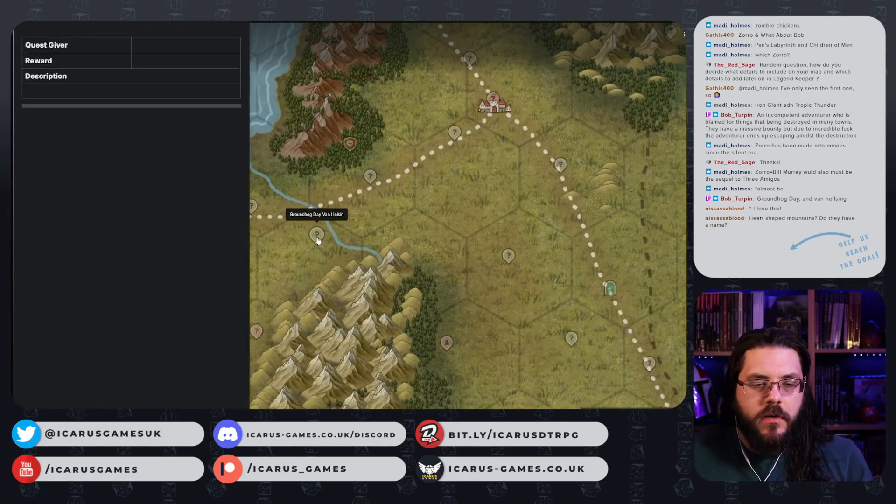
{"action": "left_click", "coordinate": [53, 91]}
{"action": "type", "text": "Some k"}
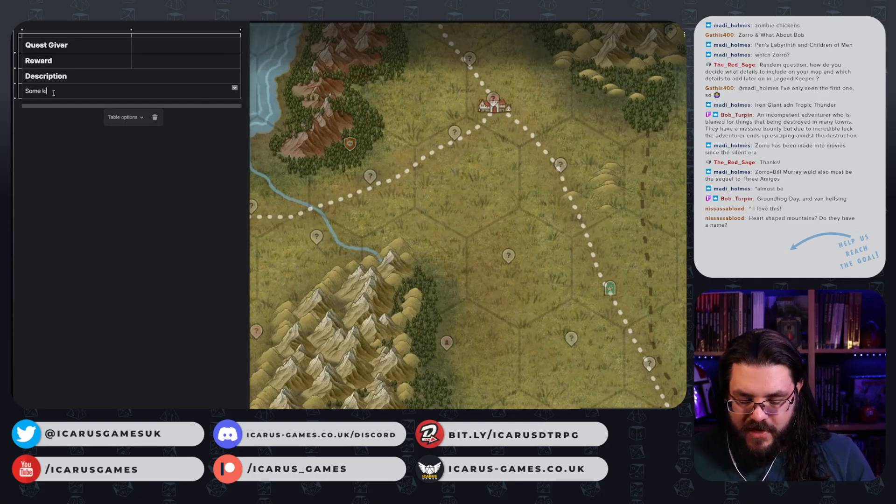
{"action": "type", "text": "ind of cr"}
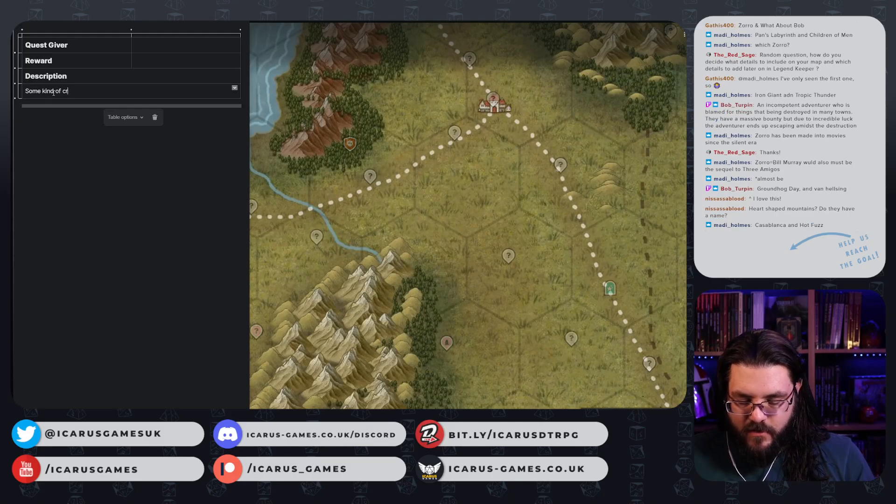
{"action": "type", "text": "yptid is c"}
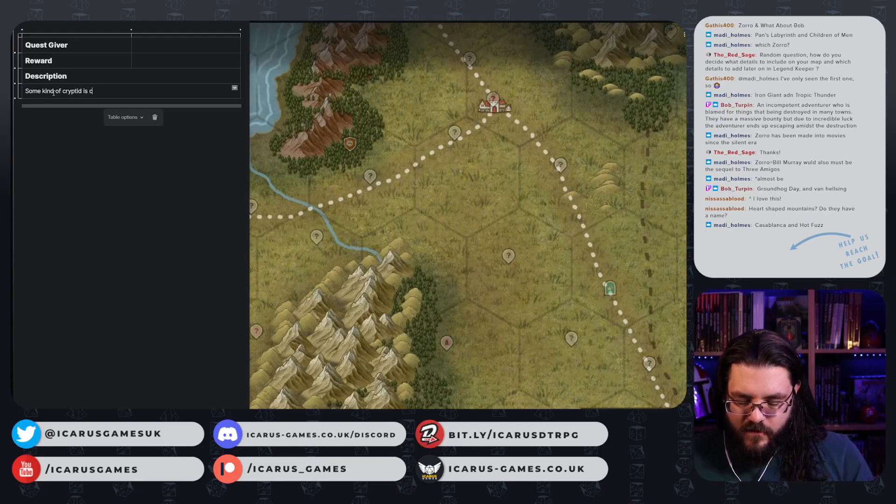
{"action": "type", "text": "ausing a"}
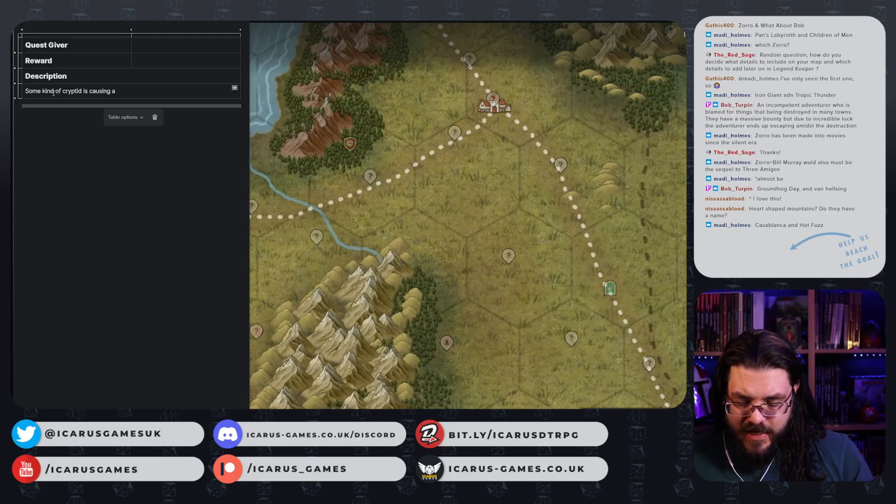
{"action": "type", "text": " Thaumatur"}
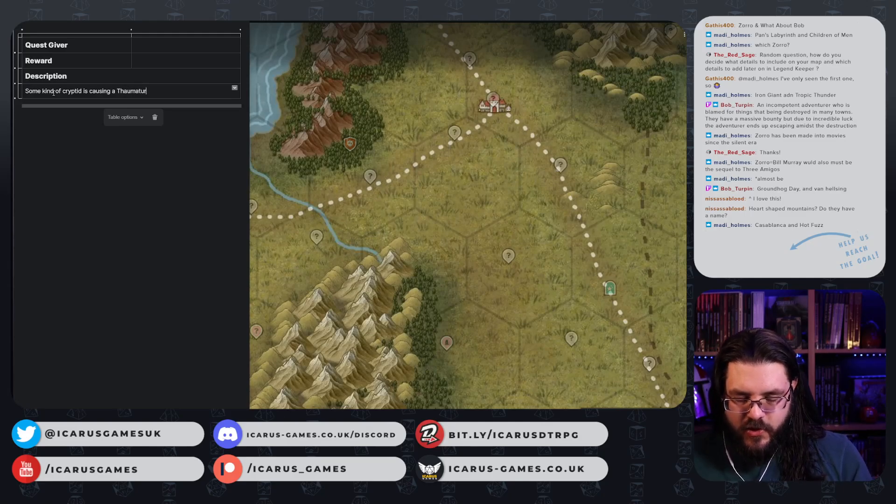
{"action": "type", "text": "ge to relive t"}
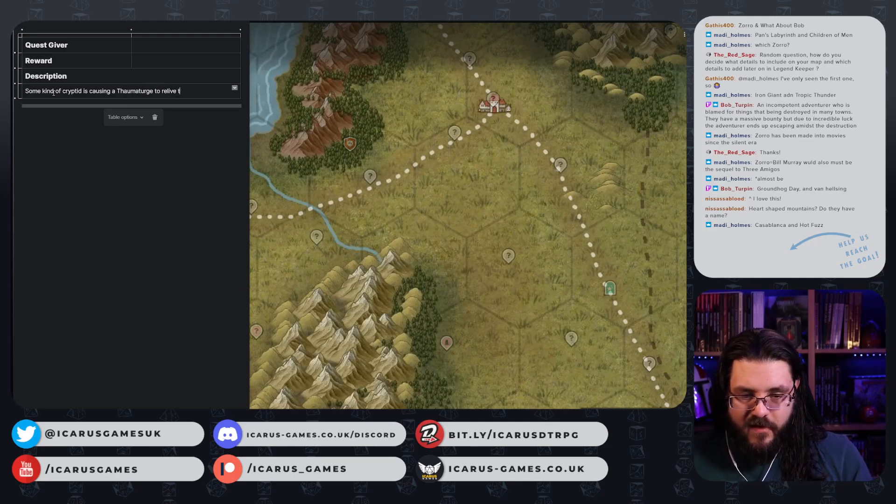
{"action": "type", "text": "he same day."}
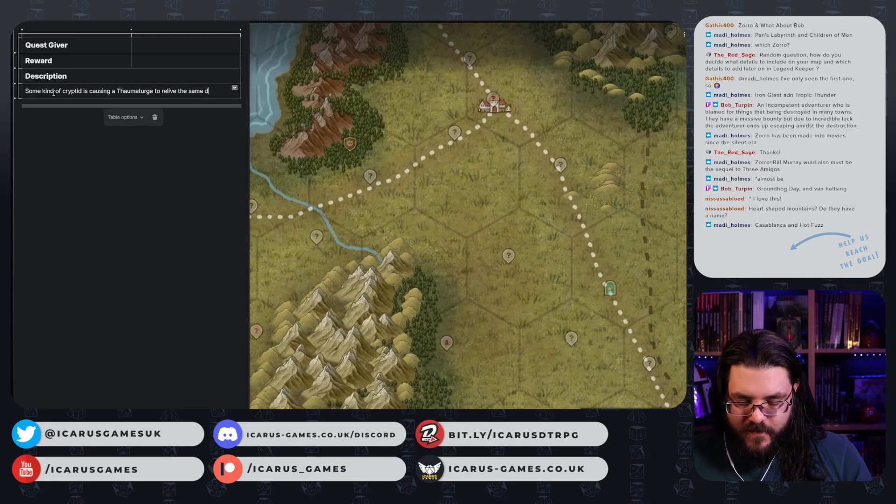
{"action": "left_click", "coordinate": [322, 171]}
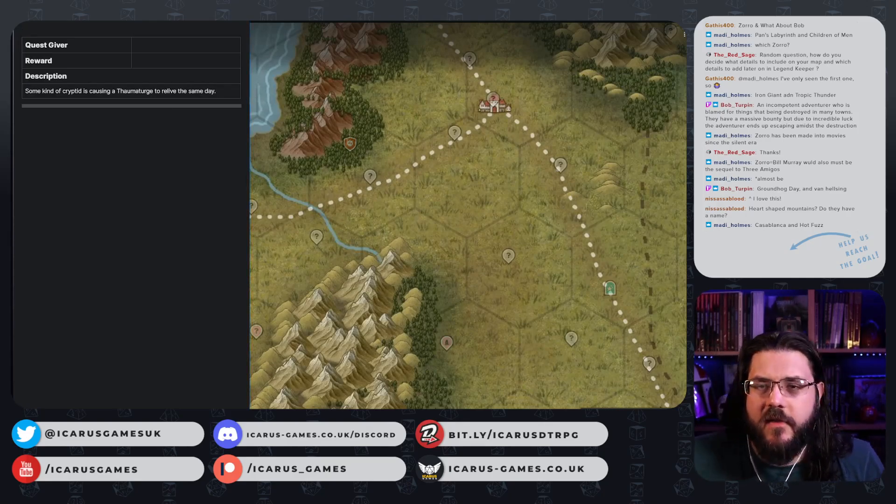
{"action": "left_click", "coordinate": [411, 171]}
{"action": "scroll", "coordinate": [411, 169], "scroll_direction": "down", "scroll_amount": 5}
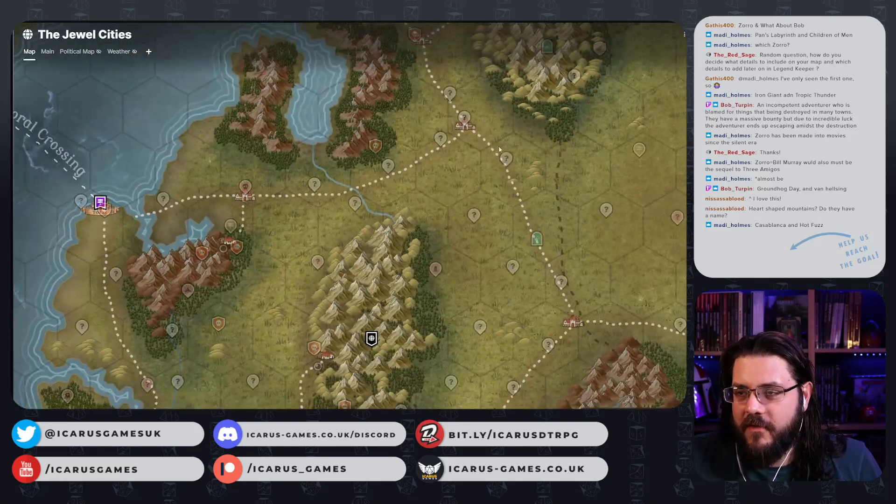
- Pan and zoom around the northern coast and Crimson Glade, testing create menus at several spots
{"action": "left_click_drag", "start_coordinate": [497, 150], "coordinate": [400, 258]}
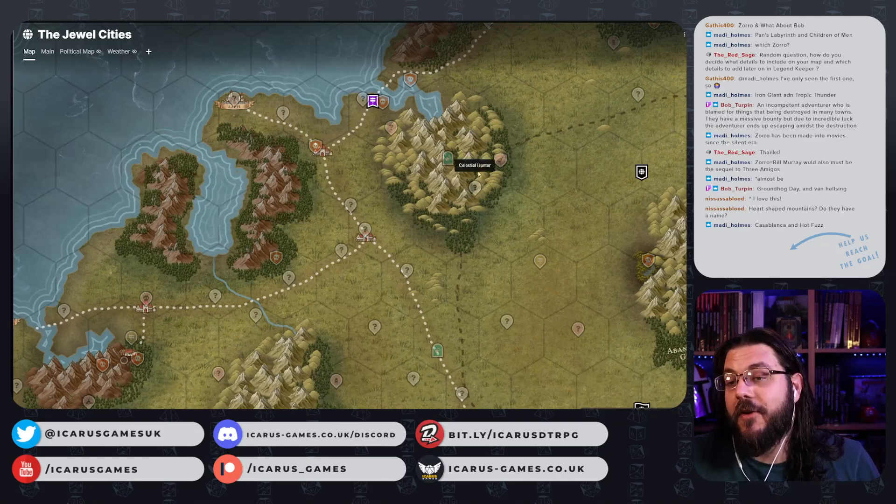
{"action": "scroll", "coordinate": [483, 125], "scroll_direction": "up", "scroll_amount": 1}
{"action": "scroll", "coordinate": [481, 126], "scroll_direction": "up", "scroll_amount": 1}
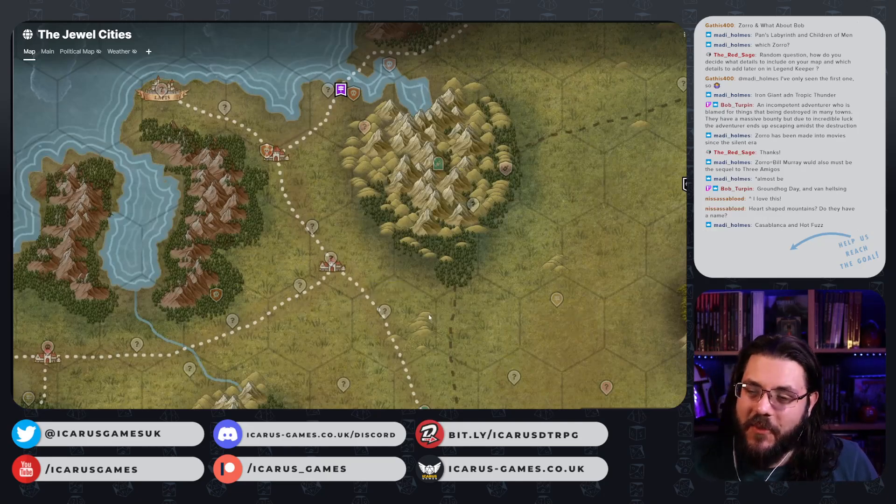
{"action": "left_click_drag", "start_coordinate": [429, 317], "coordinate": [333, 228]}
{"action": "right_click", "coordinate": [319, 229]}
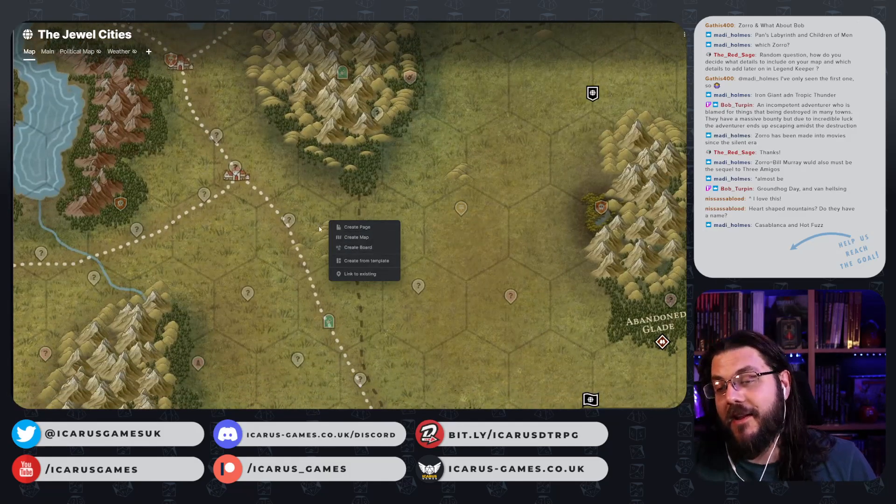
{"action": "left_click", "coordinate": [319, 228]}
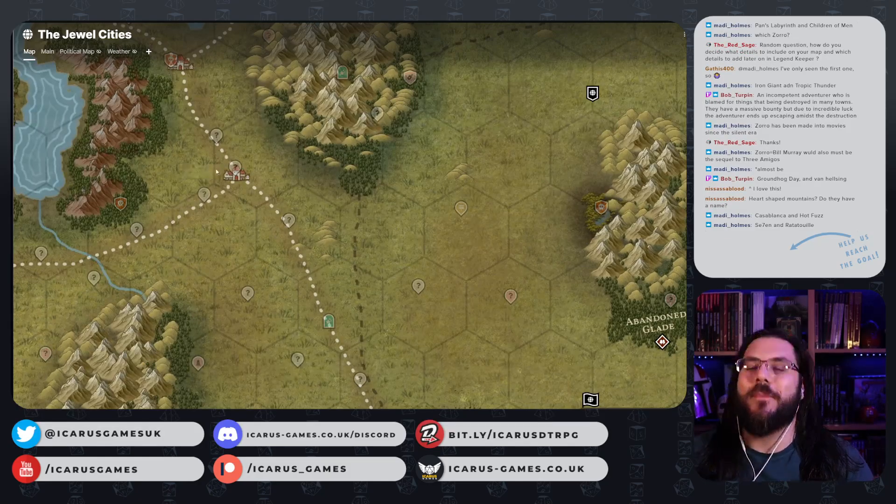
{"action": "left_click_drag", "start_coordinate": [287, 317], "coordinate": [306, 62]}
{"action": "right_click", "coordinate": [306, 62]}
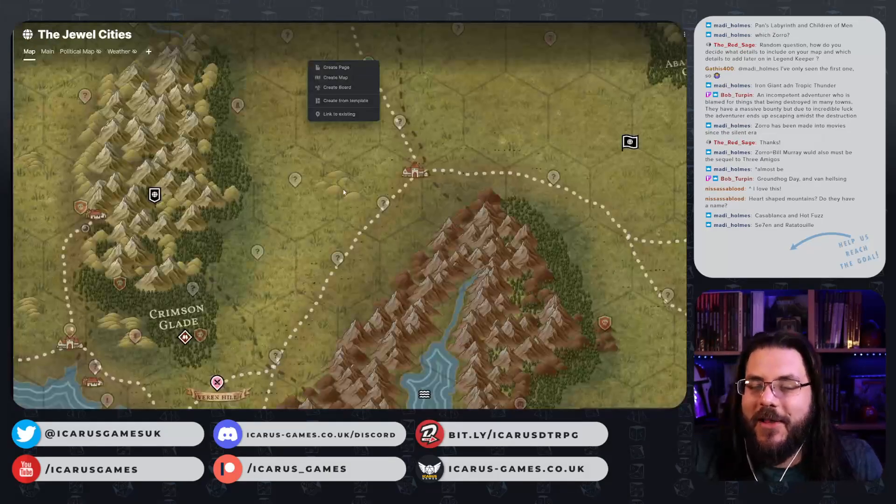
{"action": "left_click", "coordinate": [339, 163]}
{"action": "left_click_drag", "start_coordinate": [289, 130], "coordinate": [498, 140]}
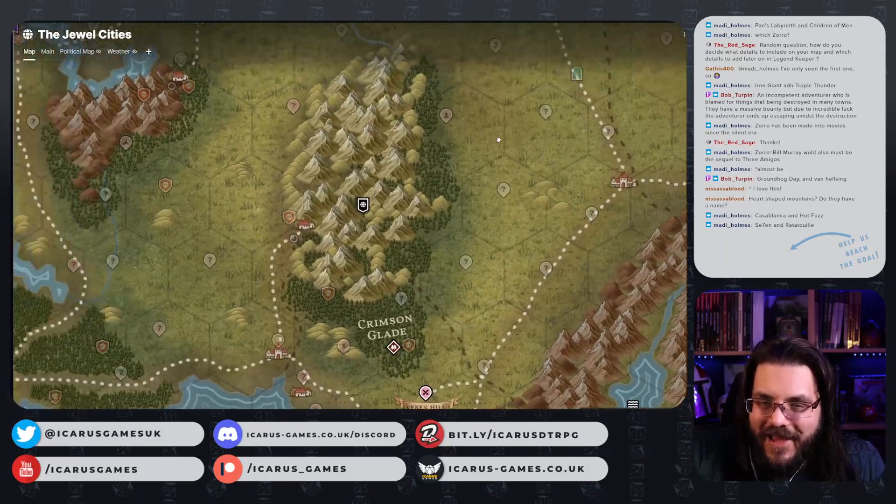
{"action": "right_click", "coordinate": [498, 139]}
{"action": "left_click", "coordinate": [262, 106]}
- Pan past the lakes toward Abandoned Glade and bring up create options on the lakeside peninsula
{"action": "left_click_drag", "start_coordinate": [274, 71], "coordinate": [236, 267]}
{"action": "right_click", "coordinate": [236, 267]}
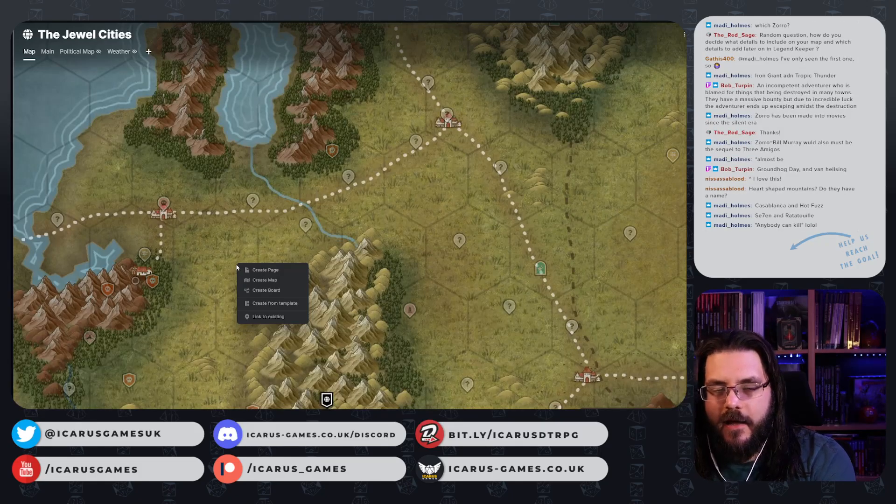
{"action": "left_click", "coordinate": [431, 159]}
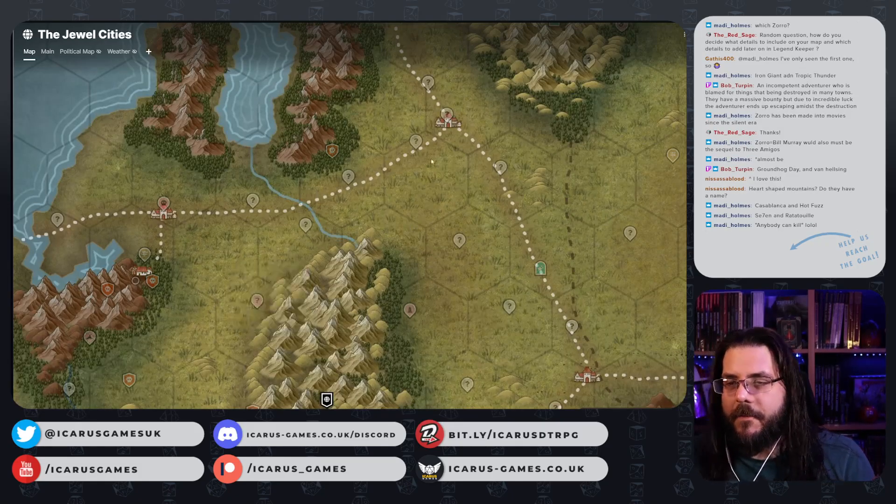
{"action": "left_click_drag", "start_coordinate": [431, 161], "coordinate": [350, 345]}
{"action": "left_click_drag", "start_coordinate": [365, 303], "coordinate": [499, 265]}
{"action": "right_click", "coordinate": [499, 265]}
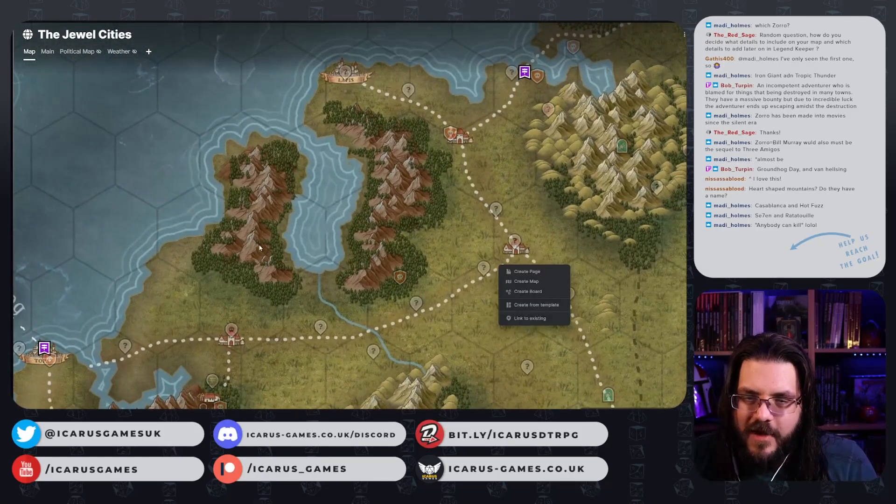
{"action": "left_click", "coordinate": [260, 248]}
{"action": "left_click_drag", "start_coordinate": [272, 258], "coordinate": [312, 216]}
{"action": "right_click", "coordinate": [254, 194]}
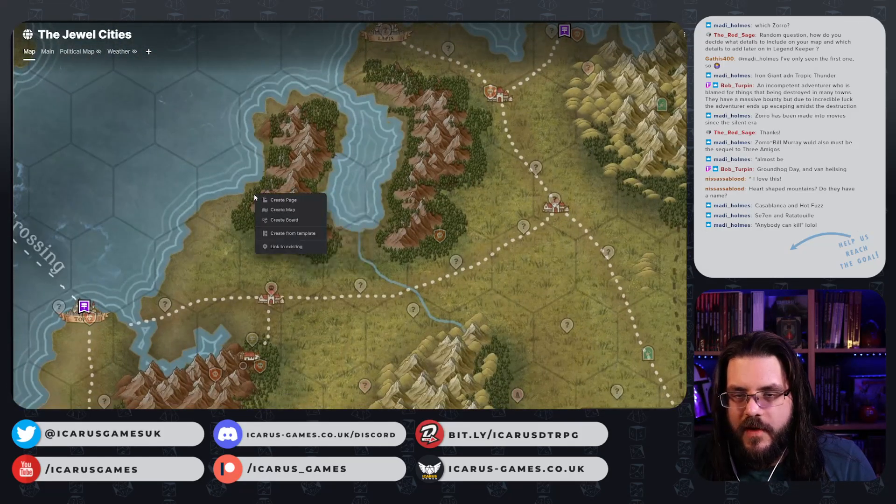
- From the template, create a hidden Point of Interest 'Se7en Vs Ratatouille' on the lakeside peninsula
{"action": "left_click", "coordinate": [294, 233]}
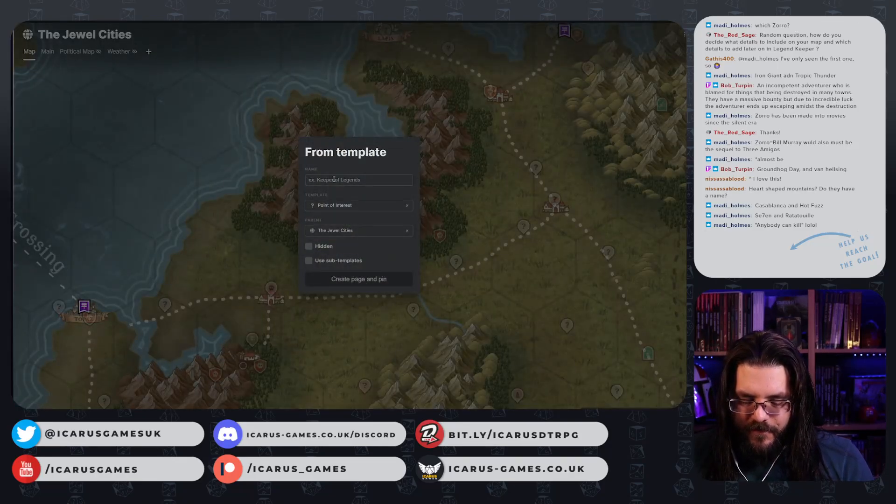
{"action": "type", "text": "Se7ven"}
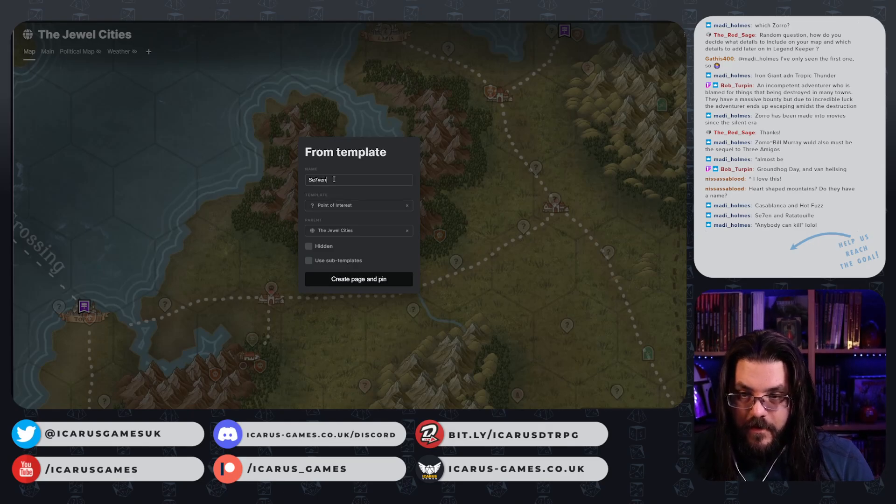
{"action": "key", "text": "BackSpace"}
{"action": "key", "text": "BackSpace"}
{"action": "key", "text": "BackSpace"}
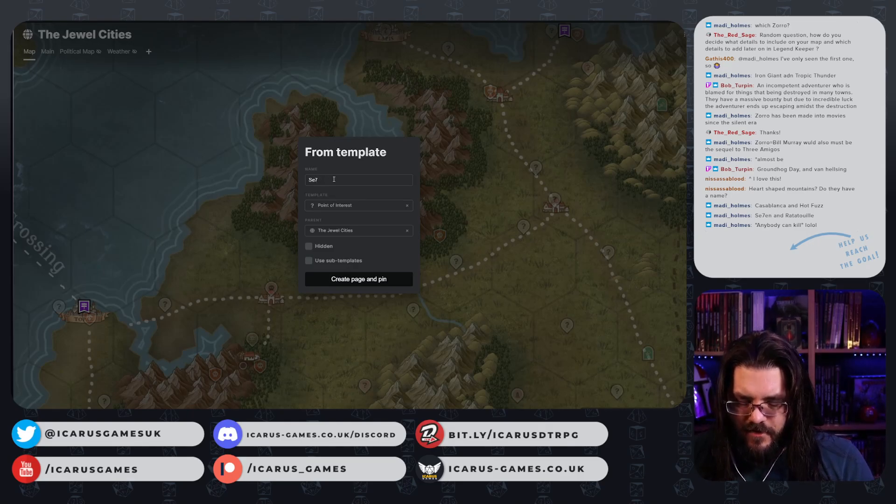
{"action": "type", "text": "v"}
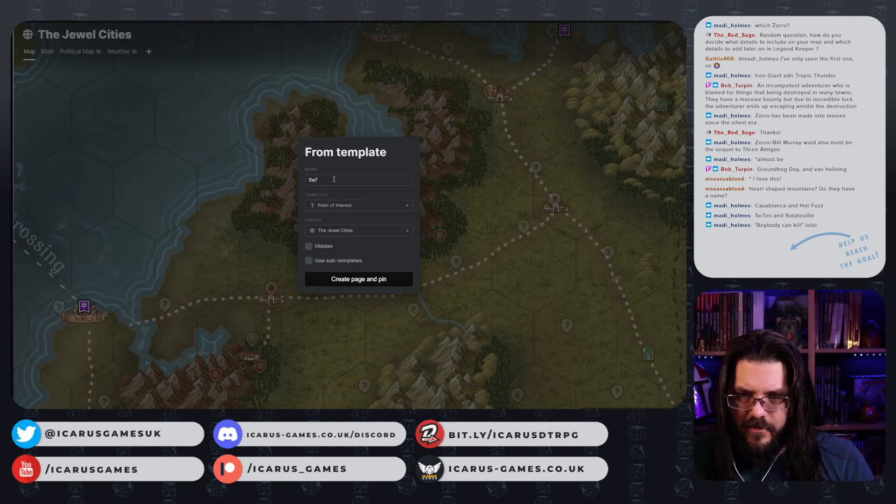
{"action": "type", "text": "7en"}
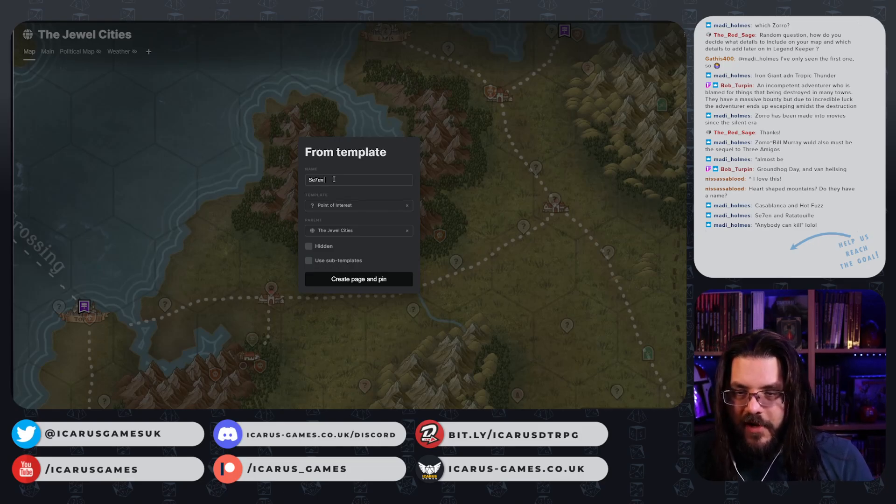
{"action": "type", "text": " Vs"}
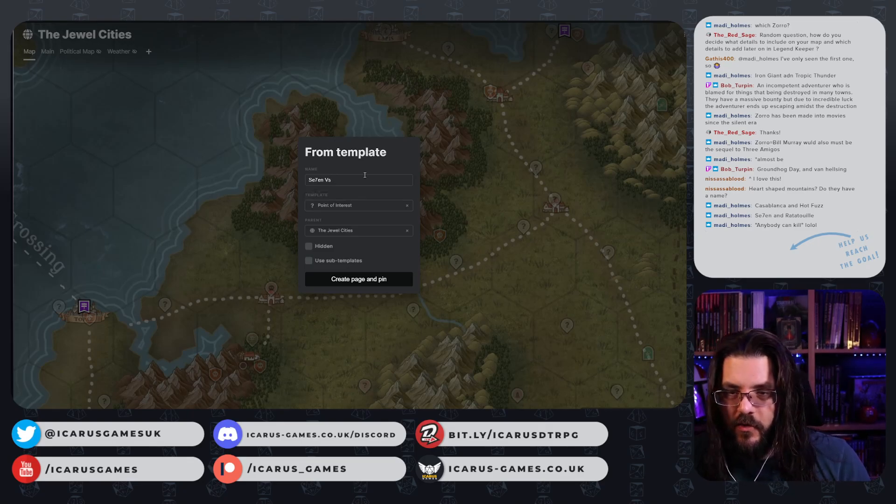
{"action": "type", "text": " Ratatouille"}
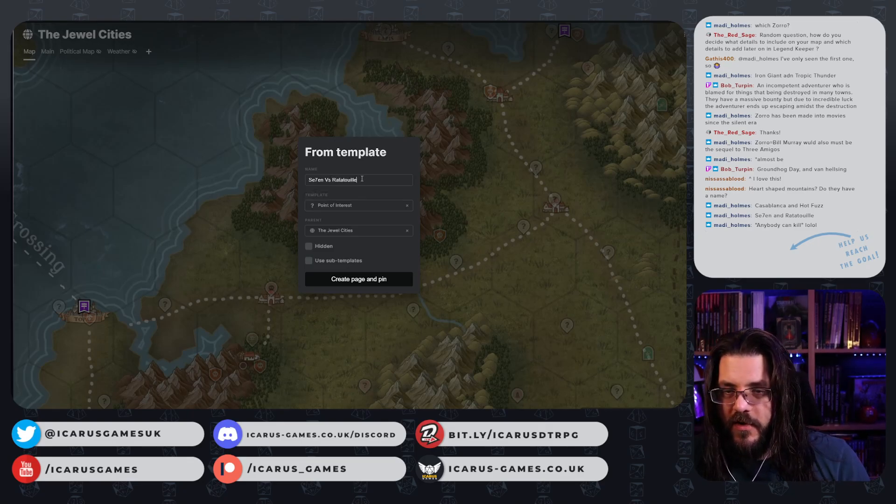
{"action": "left_click", "coordinate": [309, 246]}
{"action": "left_click", "coordinate": [378, 282]}
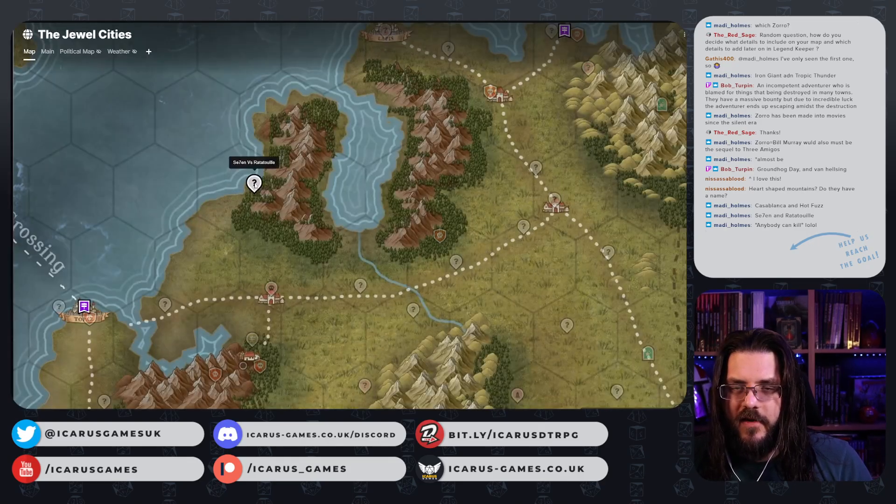
- Hide the new Se7en Vs Ratatouille pin from players
{"action": "right_click", "coordinate": [254, 185]}
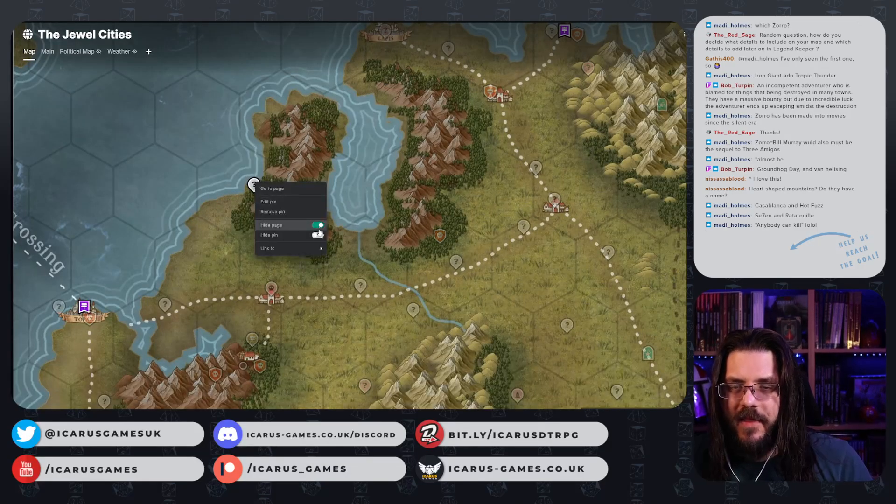
{"action": "left_click", "coordinate": [318, 235]}
{"action": "left_click", "coordinate": [334, 237]}
- Describe the pin's page as a serial killer's lair controlled by a tiny, evil creature, then return to the map
{"action": "left_click", "coordinate": [256, 189]}
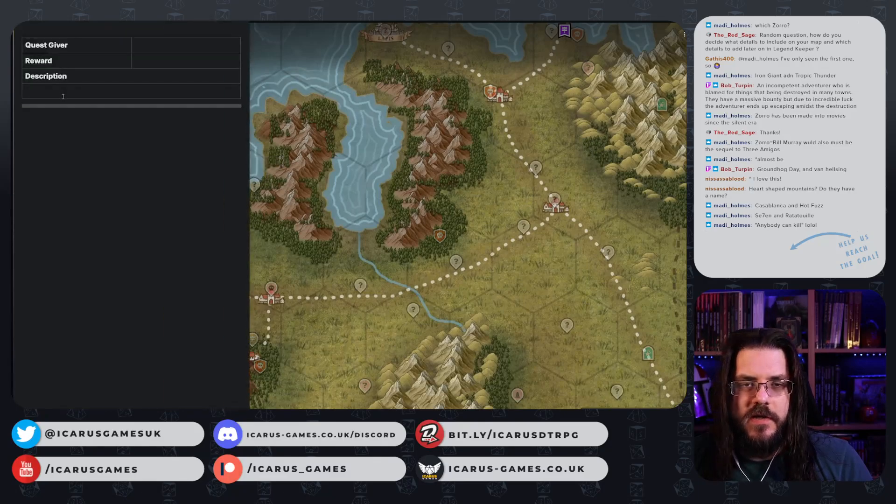
{"action": "left_click", "coordinate": [45, 91]}
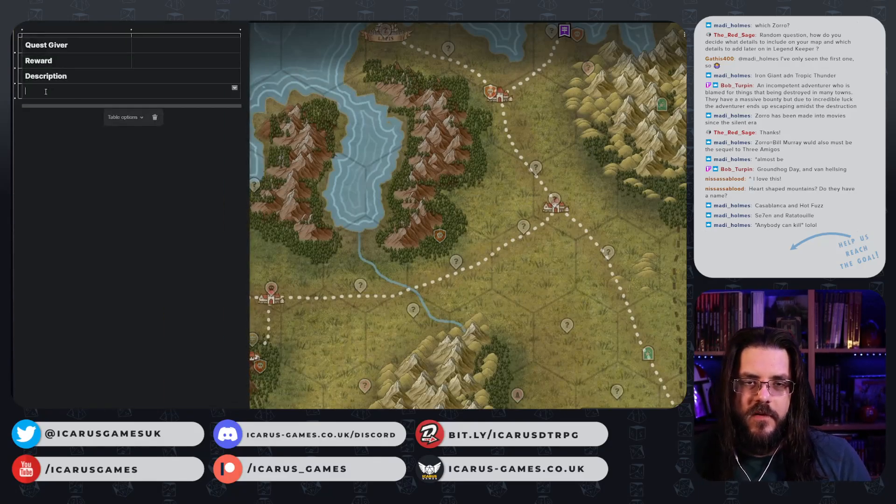
{"action": "type", "text": "The lair of a"}
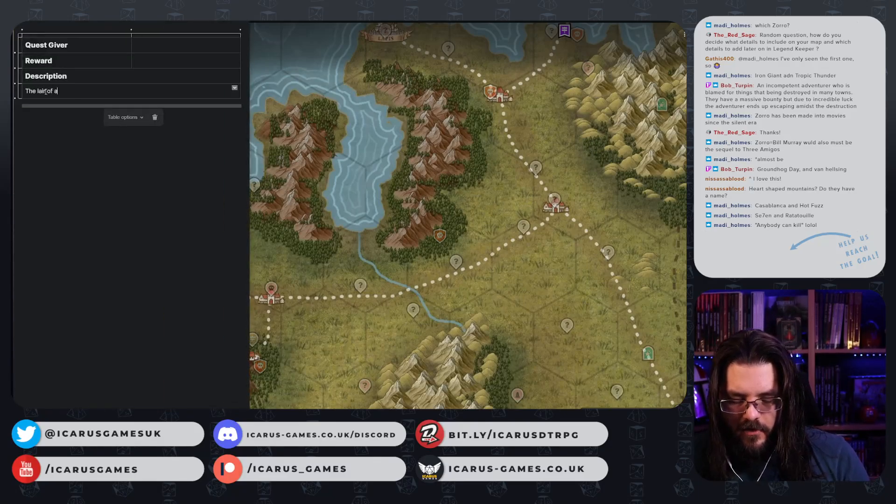
{"action": "type", "text": " serial"}
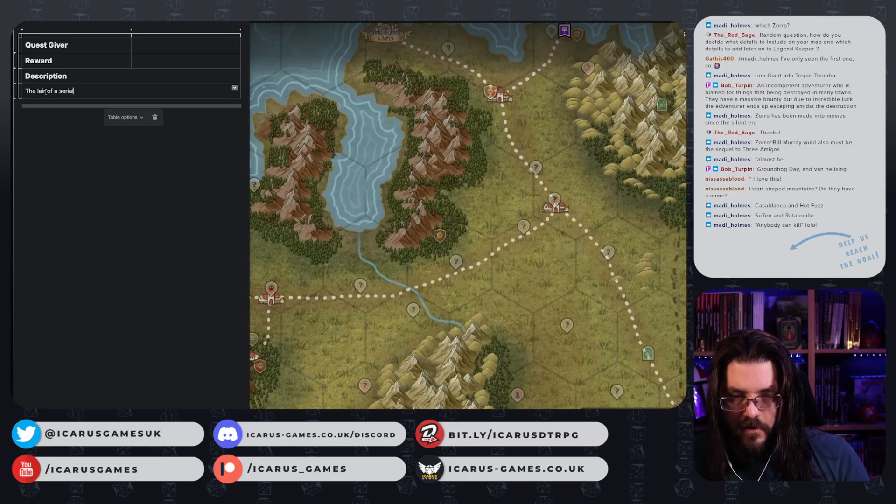
{"action": "type", "text": " killer "}
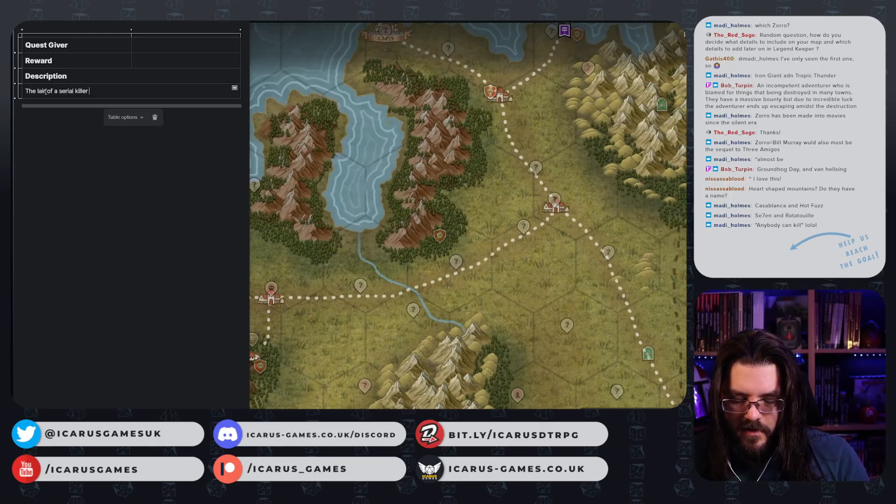
{"action": "type", "text": "who is in fa"}
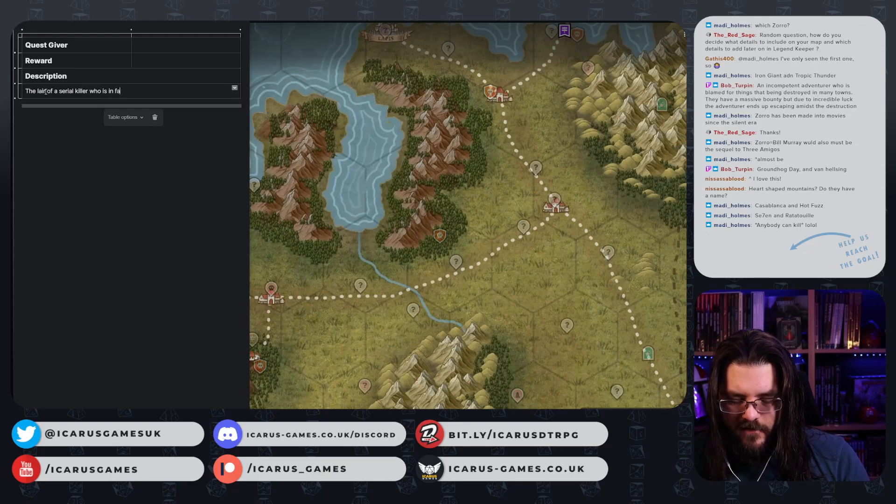
{"action": "type", "text": "ct controlled "}
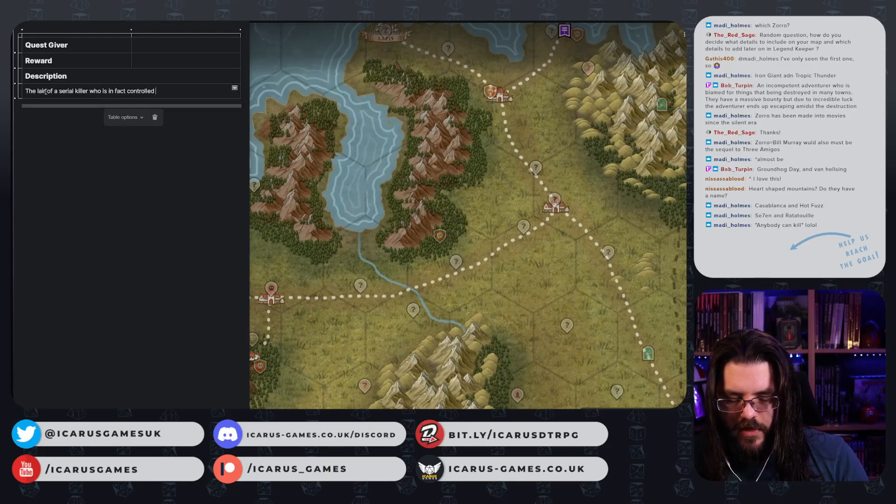
{"action": "type", "text": "by some tin"}
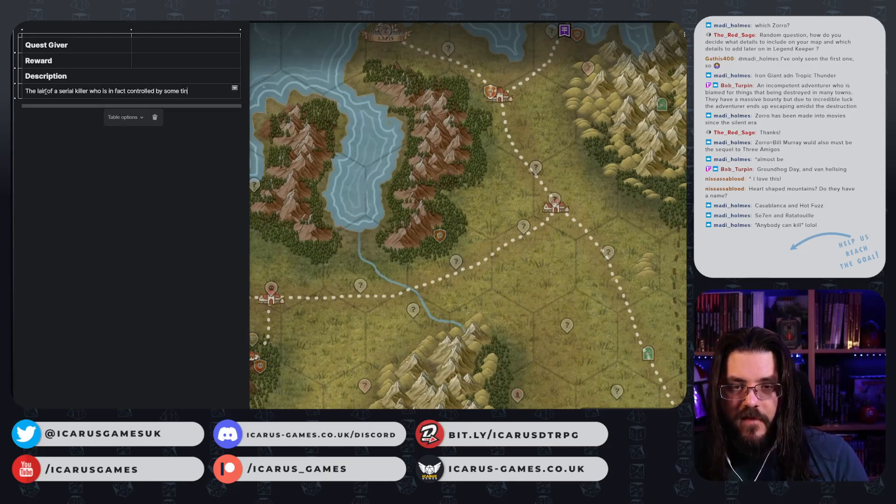
{"action": "type", "text": "y, but evi"}
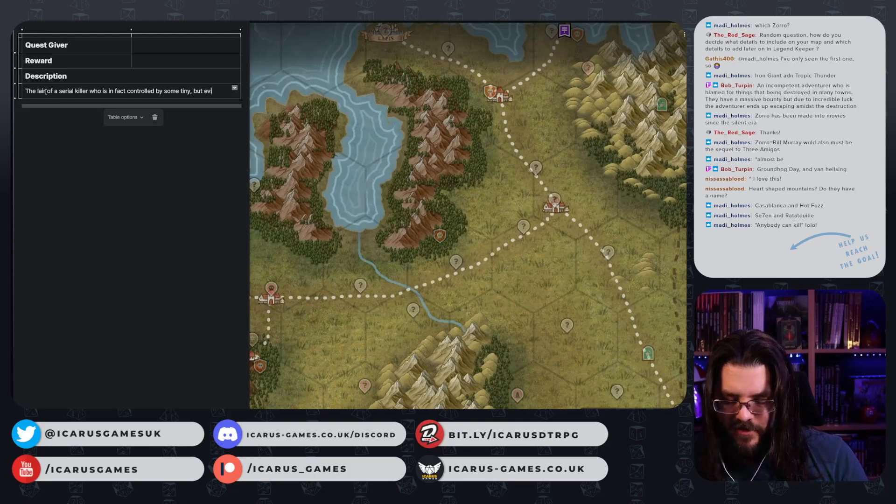
{"action": "type", "text": "l, creature."}
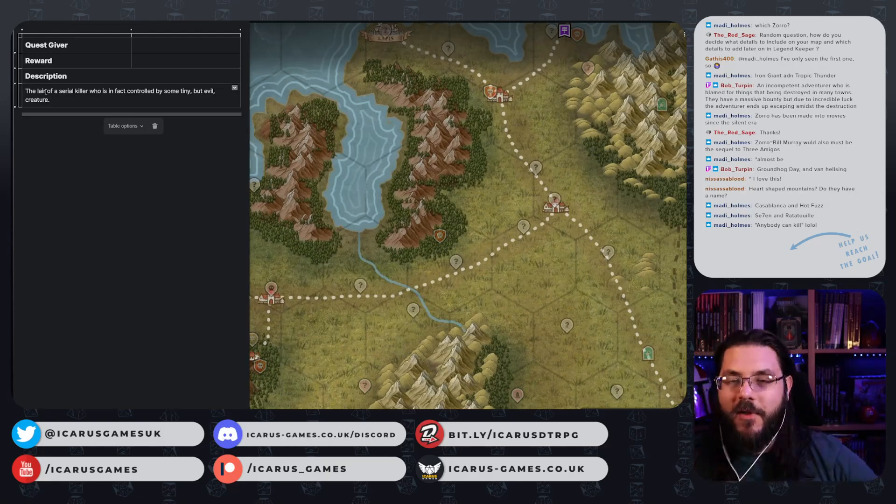
{"action": "left_click", "coordinate": [328, 176]}
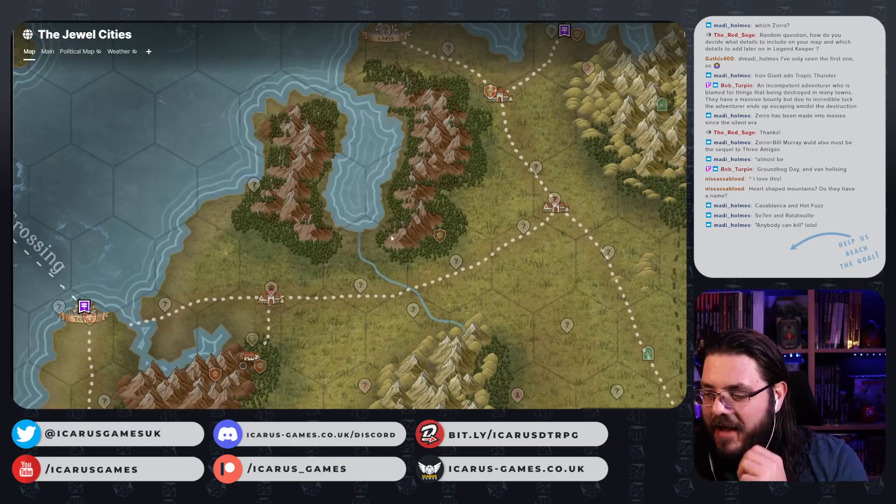
- Zoom out across the Jewel Cities map and back in again
{"action": "scroll", "coordinate": [392, 238], "scroll_direction": "down", "scroll_amount": 1}
{"action": "scroll", "coordinate": [392, 238], "scroll_direction": "down", "scroll_amount": 4}
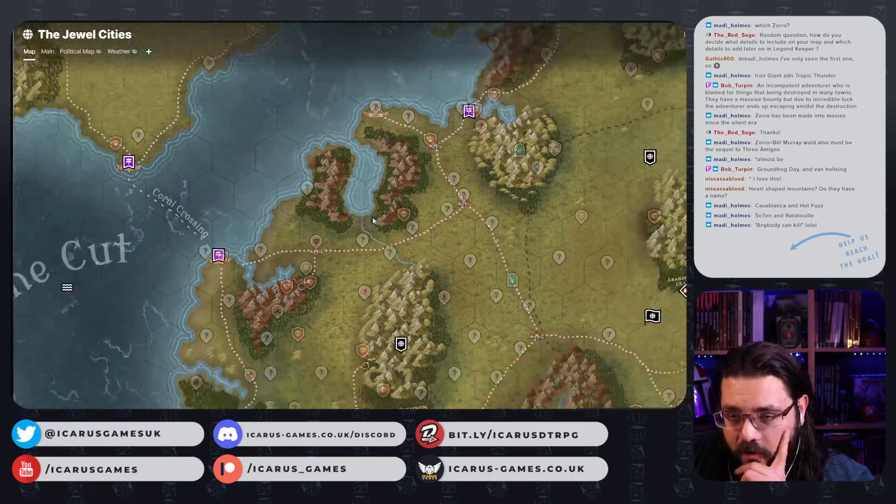
{"action": "scroll", "coordinate": [368, 217], "scroll_direction": "down", "scroll_amount": 5}
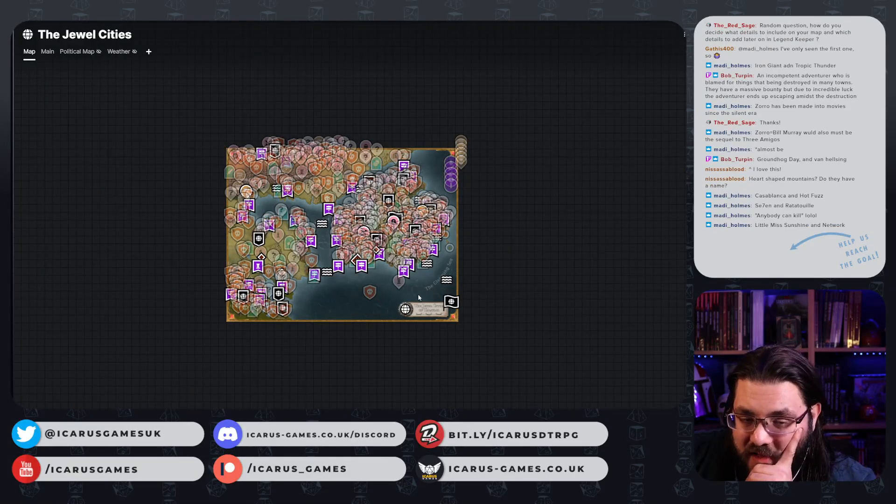
{"action": "scroll", "coordinate": [603, 342], "scroll_direction": "down", "scroll_amount": 1}
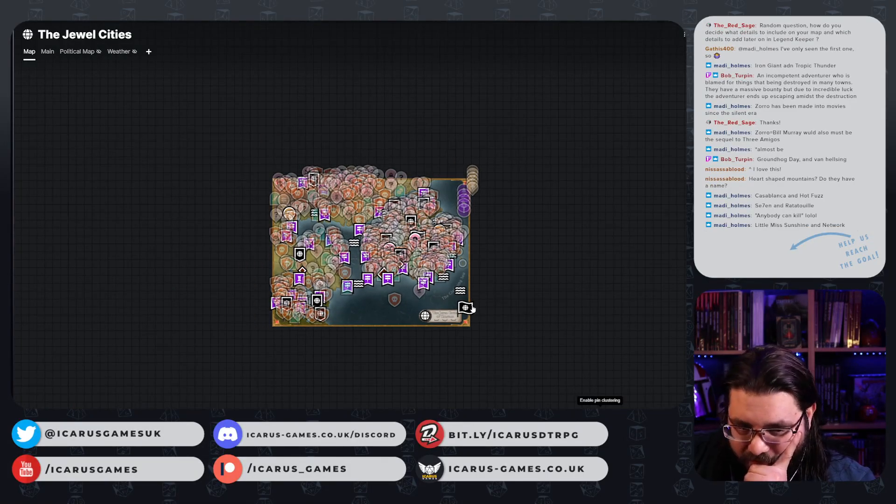
{"action": "scroll", "coordinate": [490, 330], "scroll_direction": "down", "scroll_amount": 2}
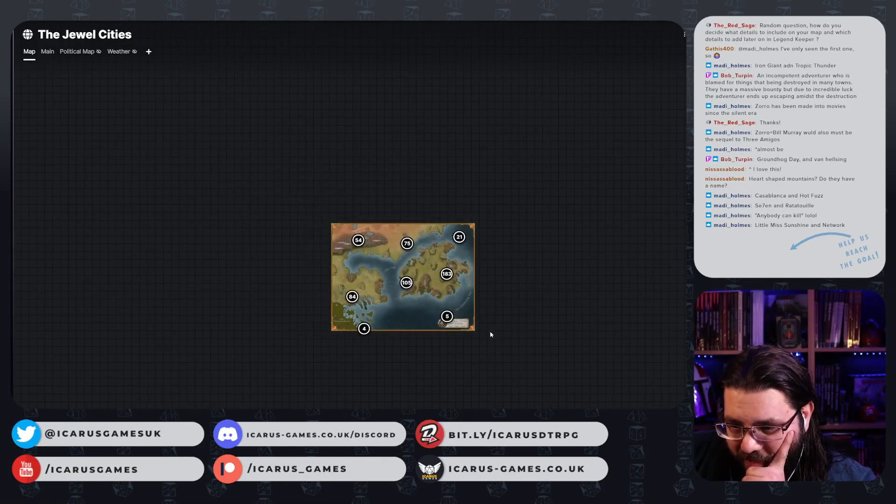
{"action": "scroll", "coordinate": [488, 335], "scroll_direction": "down", "scroll_amount": 1}
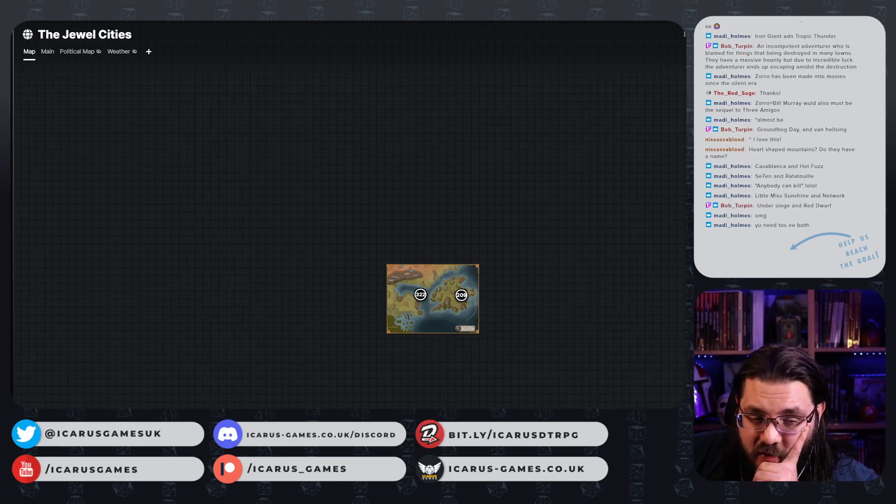
{"action": "scroll", "coordinate": [500, 310], "scroll_direction": "up", "scroll_amount": 5}
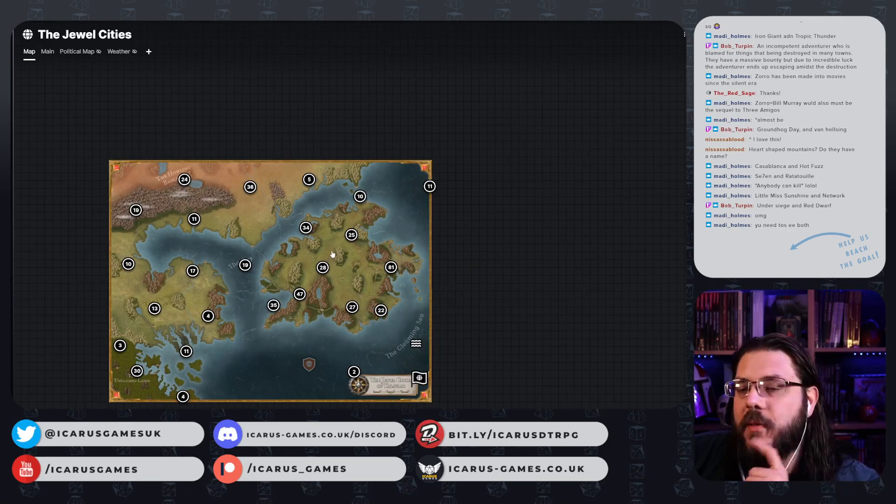
{"action": "scroll", "coordinate": [336, 234], "scroll_direction": "up", "scroll_amount": 1}
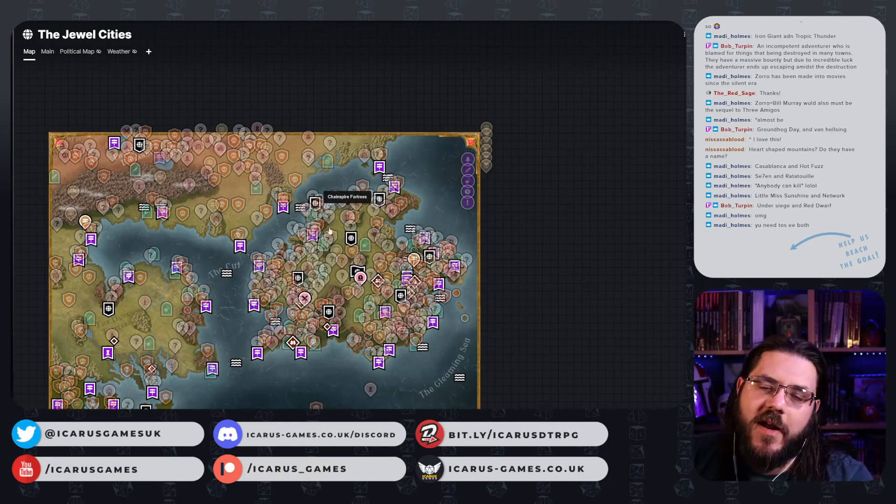
{"action": "scroll", "coordinate": [276, 263], "scroll_direction": "up", "scroll_amount": 1}
{"action": "scroll", "coordinate": [277, 263], "scroll_direction": "up", "scroll_amount": 2}
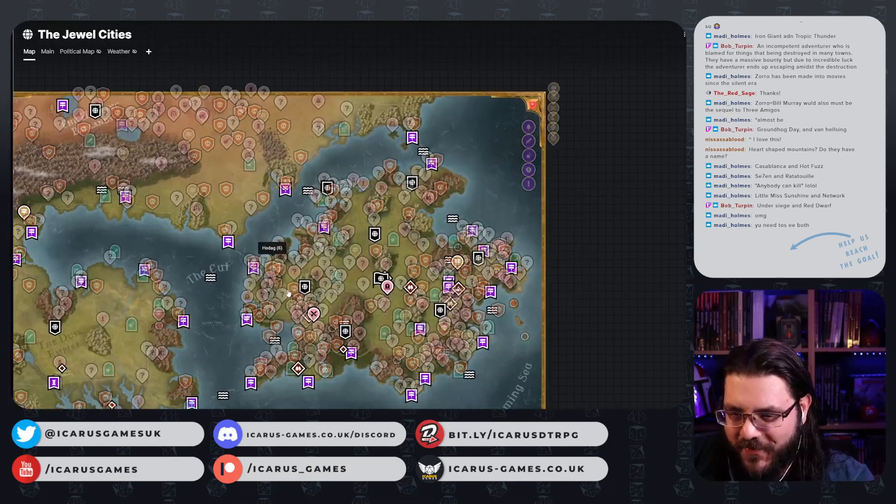
{"action": "scroll", "coordinate": [291, 294], "scroll_direction": "up", "scroll_amount": 2}
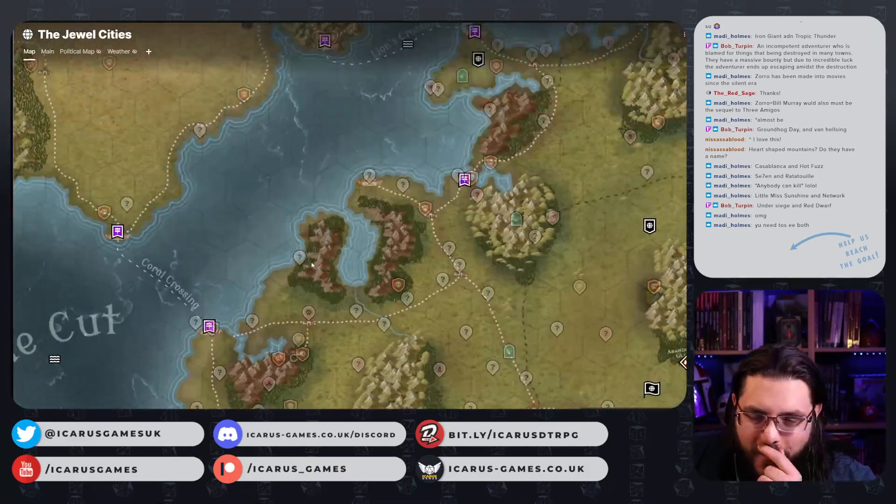
- Pan to the Coral Crossing coast and zoom in on the sea beside it
{"action": "left_click_drag", "start_coordinate": [352, 209], "coordinate": [389, 168]}
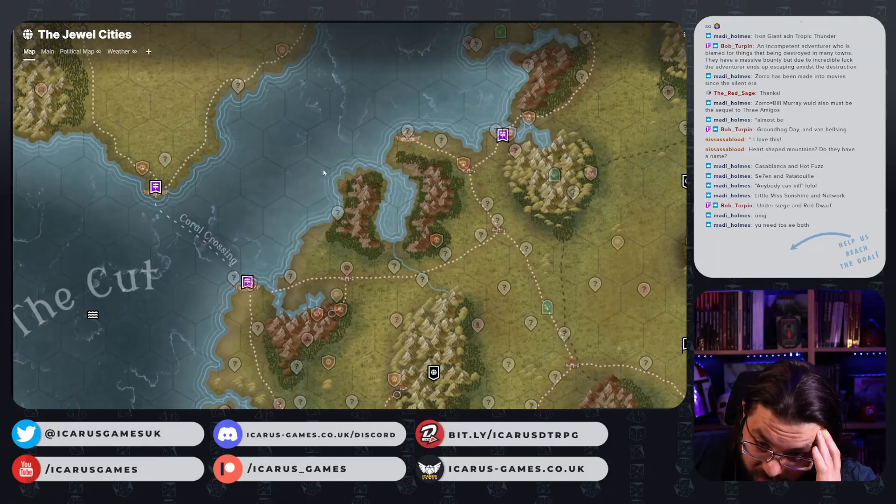
{"action": "left_click_drag", "start_coordinate": [324, 172], "coordinate": [343, 154]}
{"action": "scroll", "coordinate": [294, 191], "scroll_direction": "up", "scroll_amount": 3}
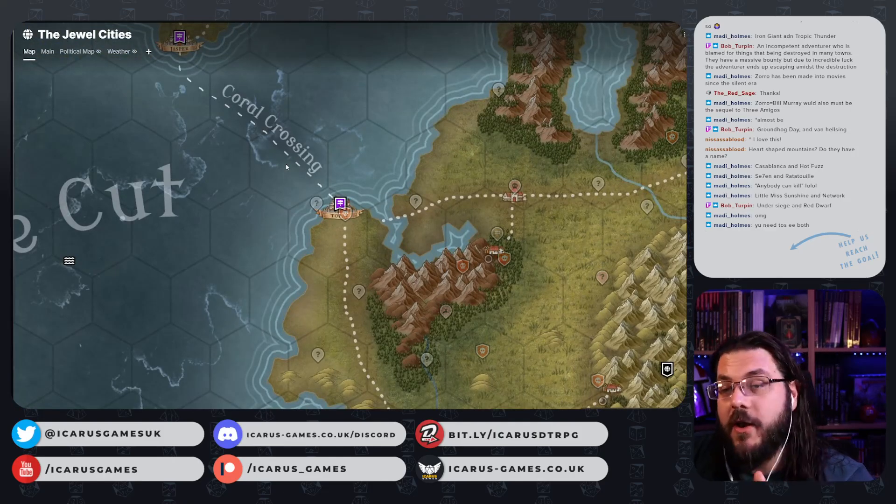
- From a template, create a hidden page and pin 'Under Siege vs Red Dwarf' in the sea west of Coral Crossing
{"action": "right_click", "coordinate": [204, 162]}
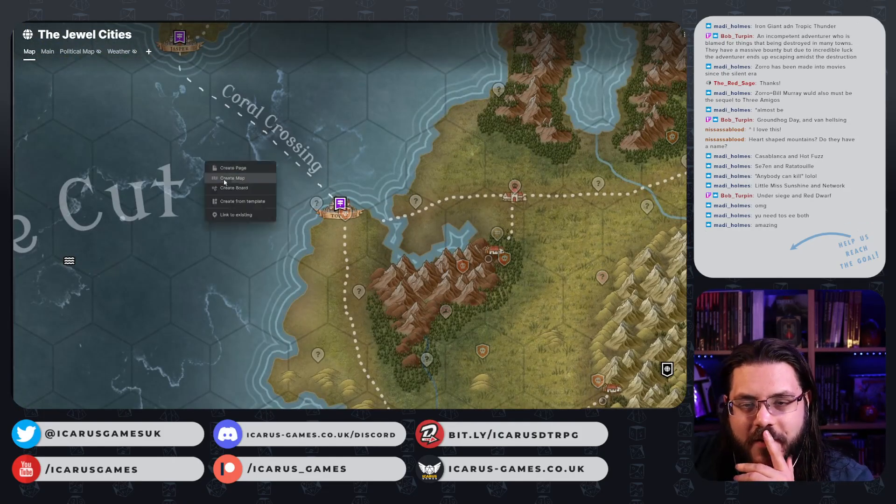
{"action": "left_click", "coordinate": [236, 202]}
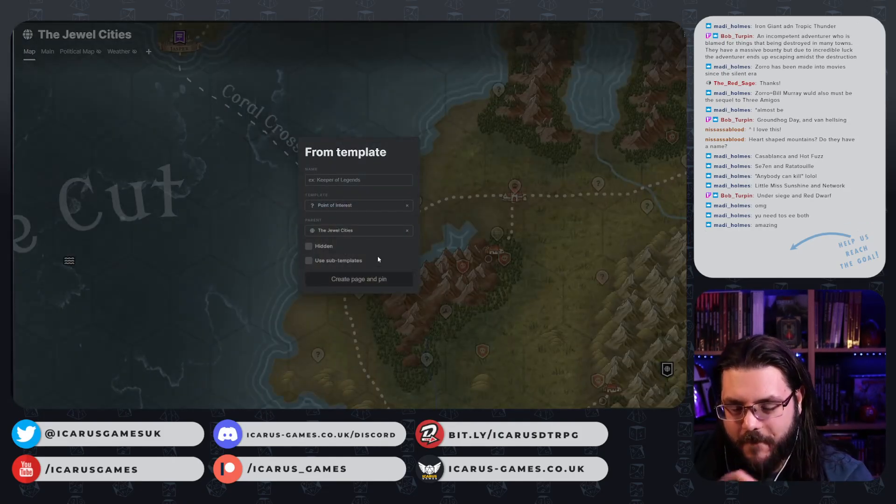
{"action": "type", "text": "Under Siegfe"}
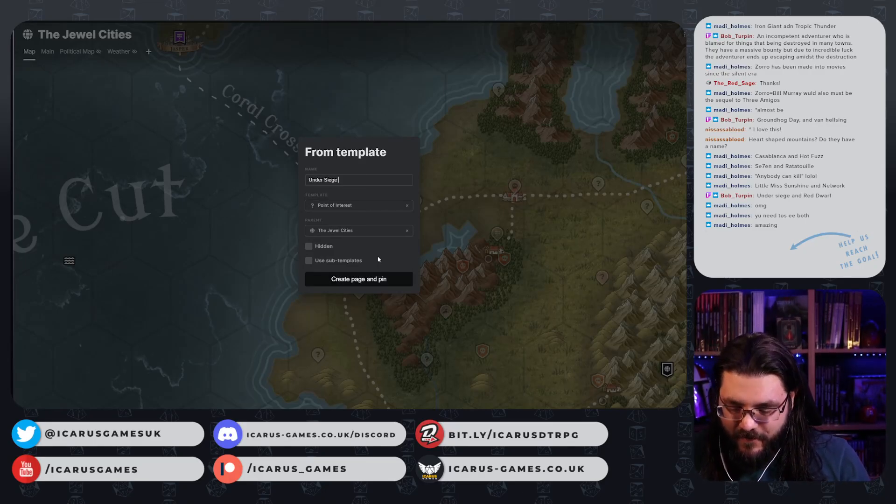
{"action": "type", "text": "vs Red Dwarf"}
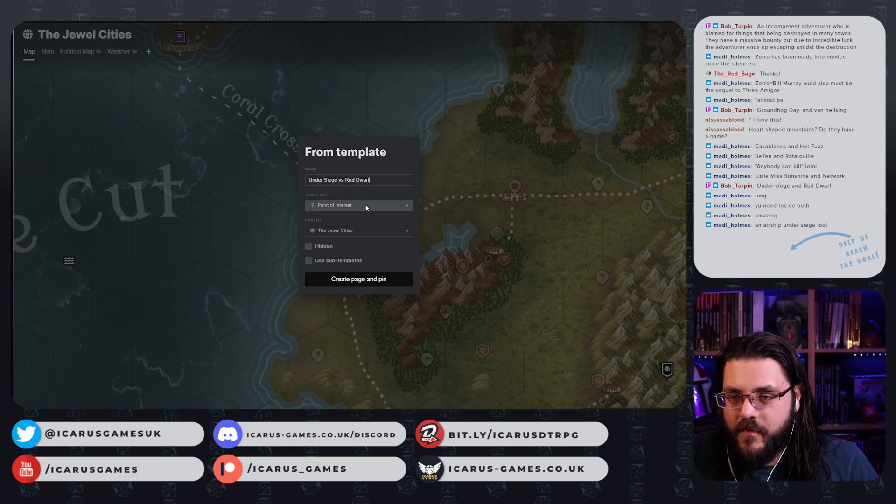
{"action": "left_click", "coordinate": [308, 246]}
{"action": "left_click", "coordinate": [366, 280]}
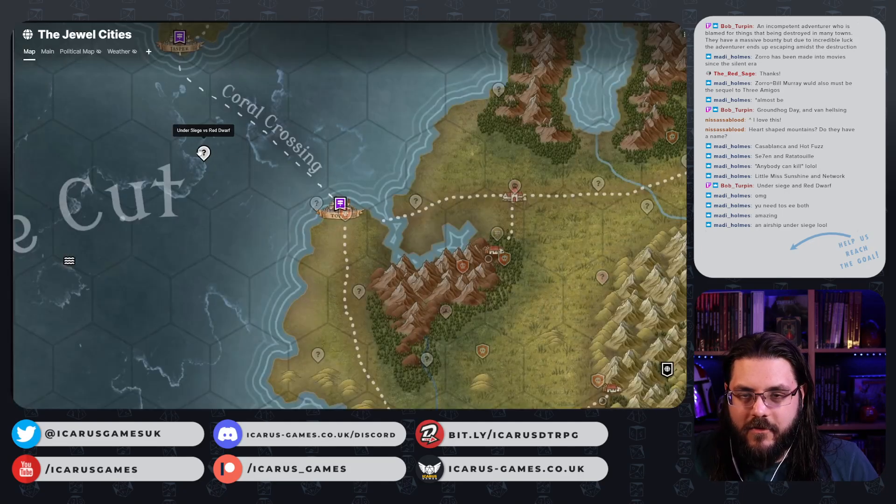
- Open the new pin's page and begin its Description with 'Large ship taken hostage, incompetent'
{"action": "right_click", "coordinate": [203, 152]}
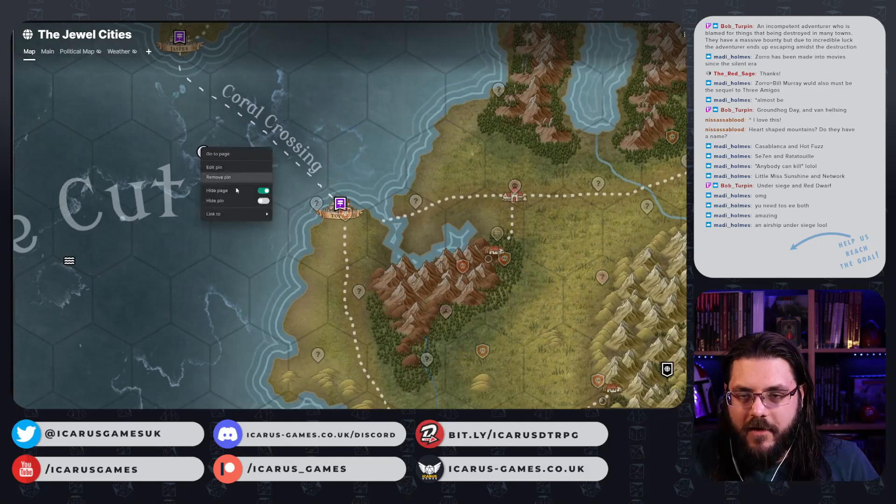
{"action": "left_click", "coordinate": [202, 153]}
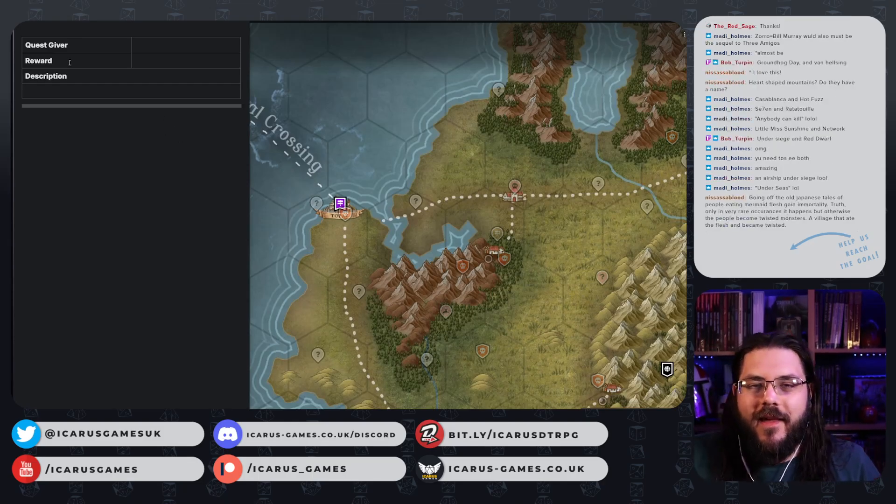
{"action": "left_click", "coordinate": [61, 95]}
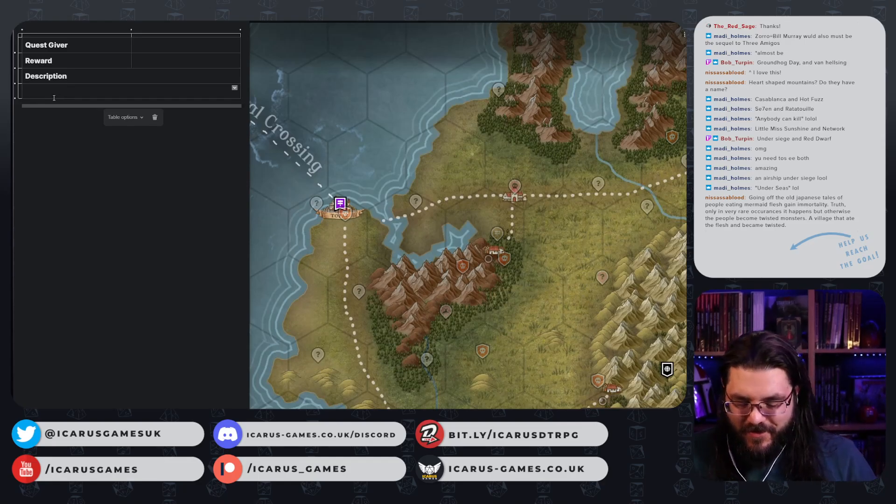
{"action": "type", "text": "Larg"}
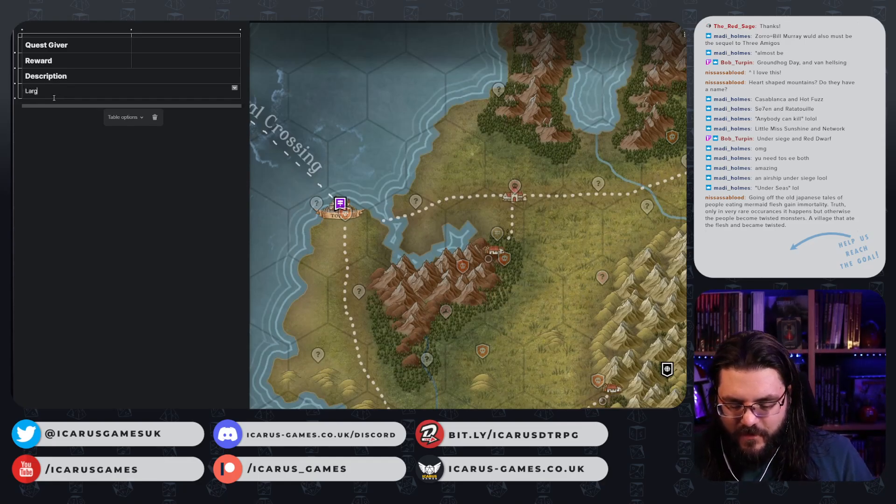
{"action": "type", "text": "e ship tak"}
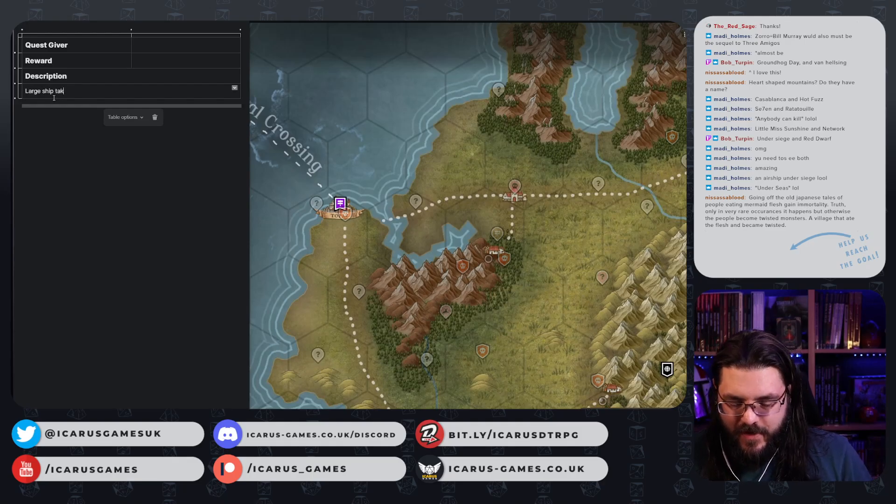
{"action": "type", "text": "en hostage, "}
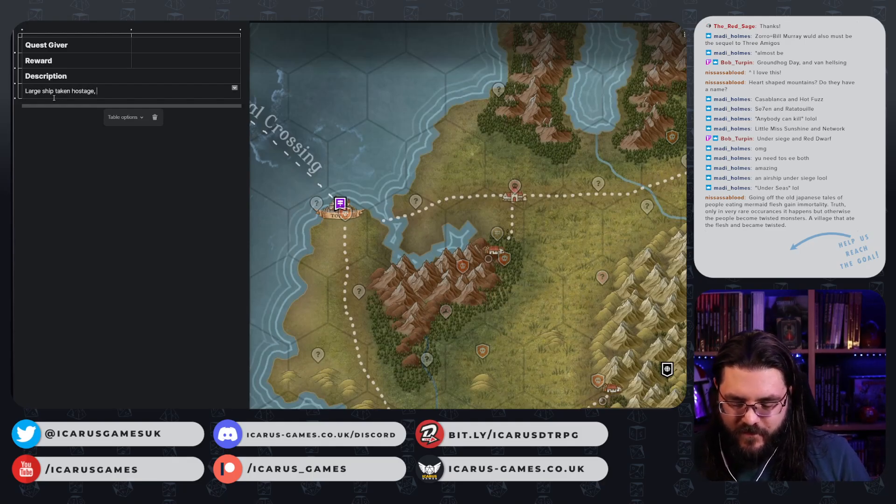
{"action": "type", "text": "incom"}
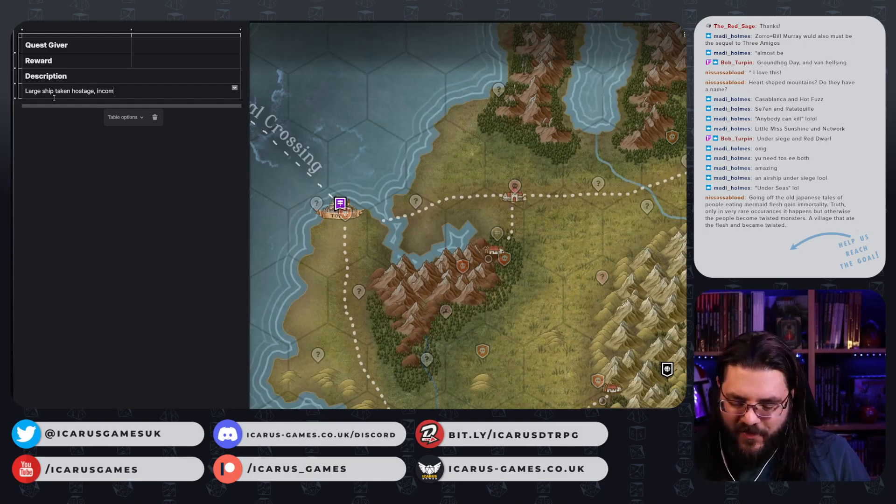
{"action": "type", "text": "poetant"}
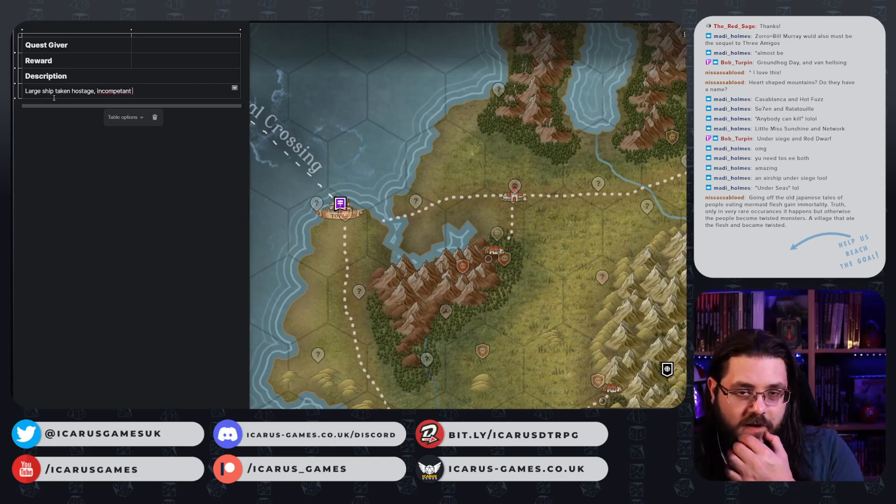
- Correct the spelling of 'incompetent' and finish with 'group (PCs) have to save the day.'
{"action": "double_click", "coordinate": [114, 92]}
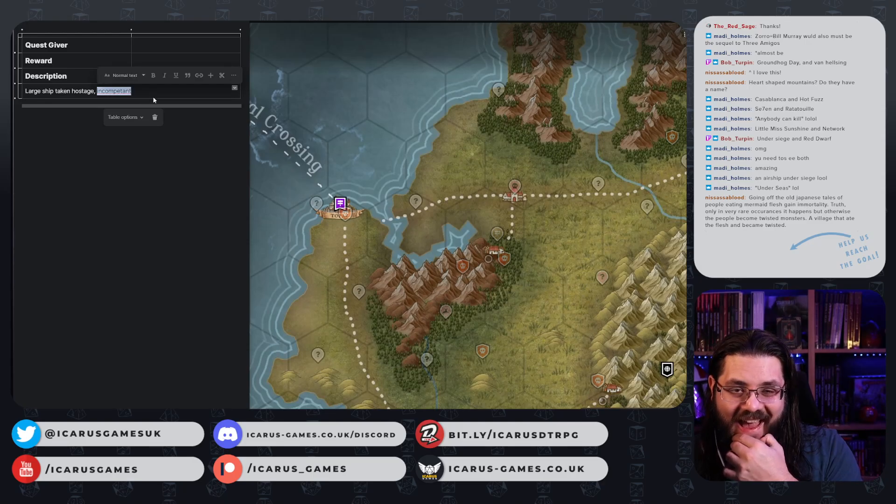
{"action": "type", "text": "incompetent's"}
{"action": "key", "text": "BackSpace"}
{"action": "key", "text": "BackSpace"}
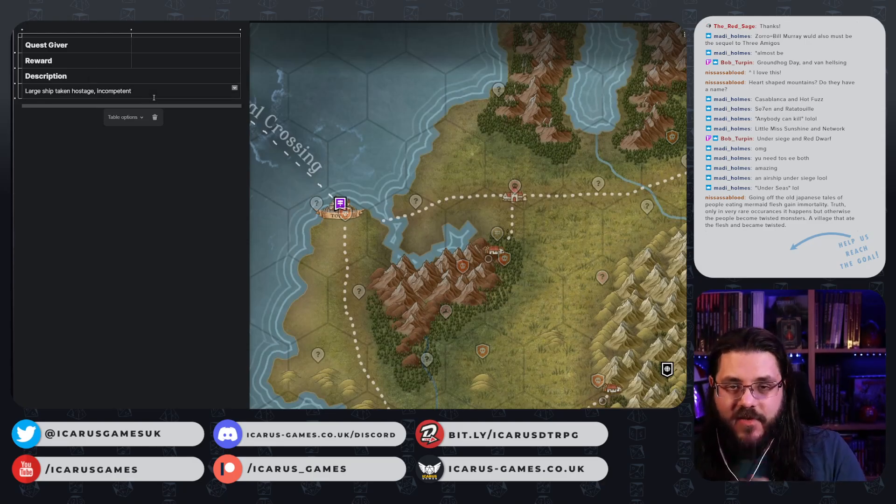
{"action": "type", "text": "gro"}
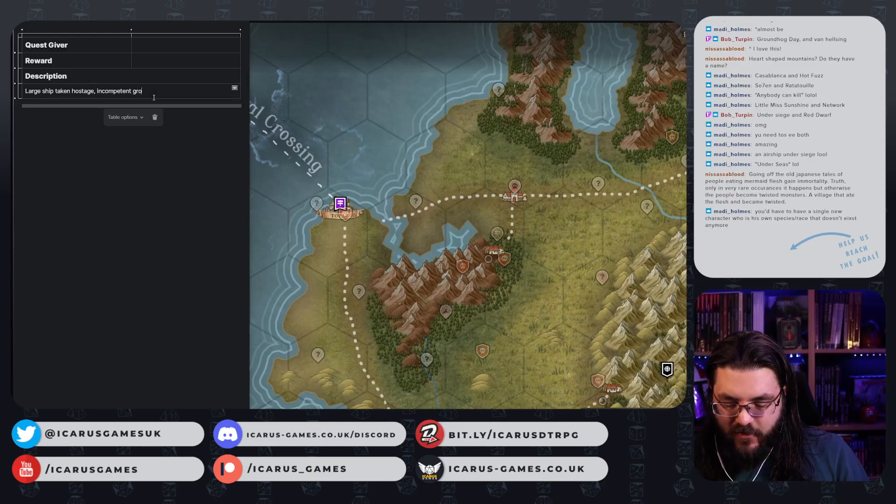
{"action": "type", "text": "u[pp"}
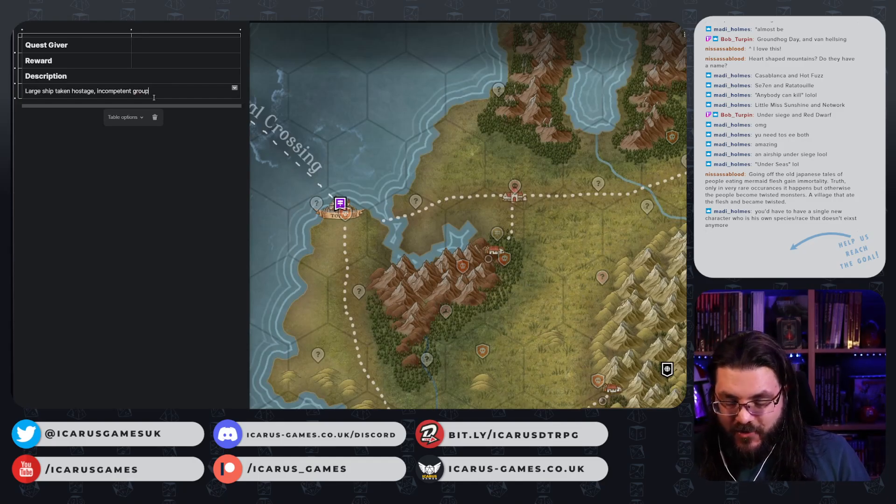
{"action": "type", "text": " (PCs) have to "}
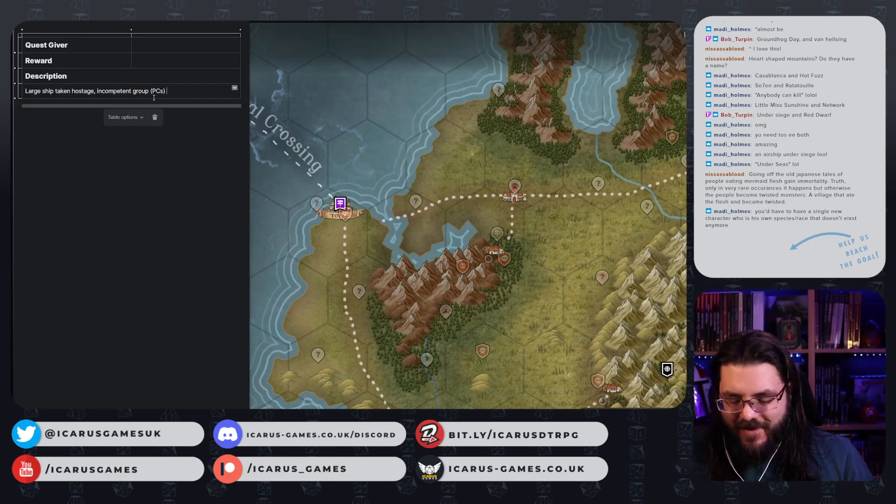
{"action": "type", "text": "save the daty"}
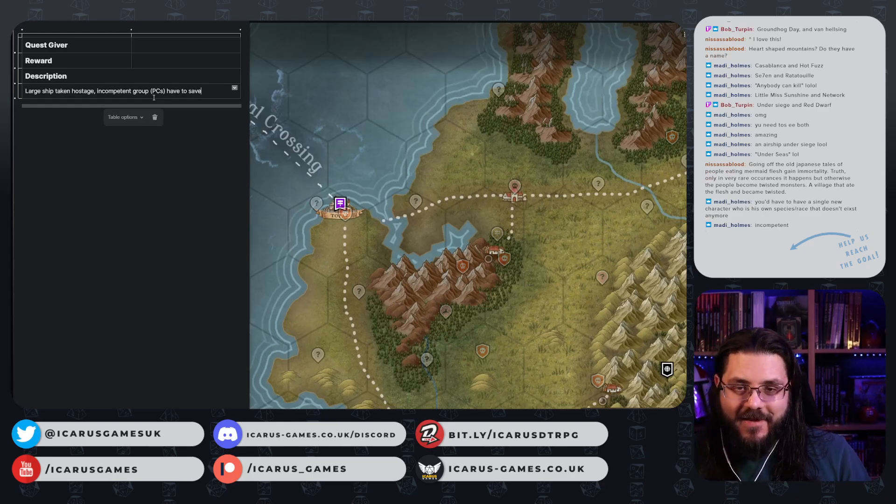
{"action": "key", "text": "BackSpace"}
{"action": "key", "text": "BackSpace"}
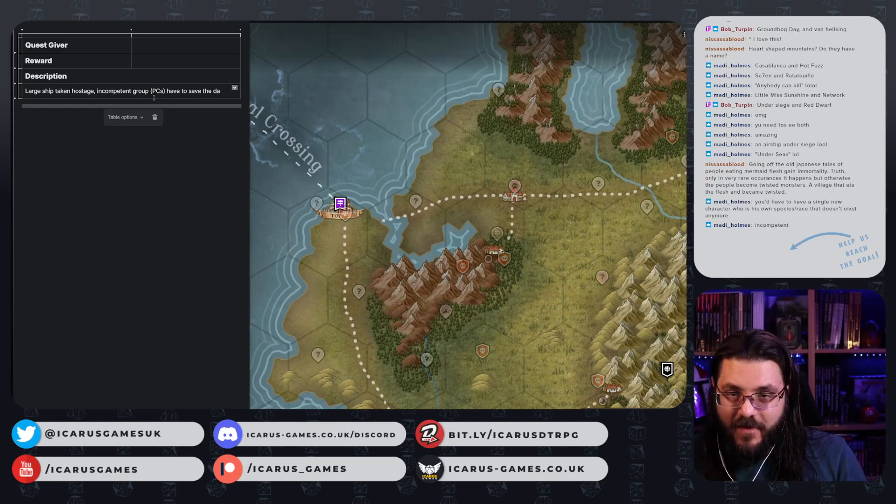
{"action": "type", "text": "y."}
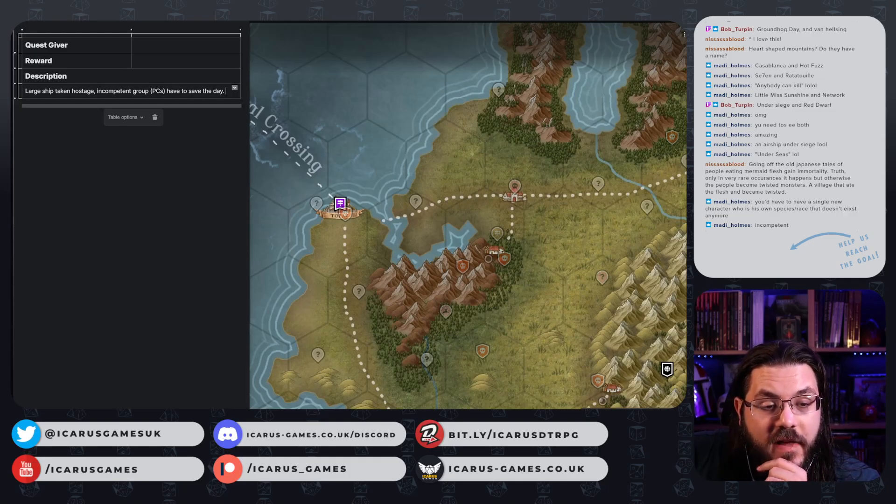
{"action": "key", "text": "Escape"}
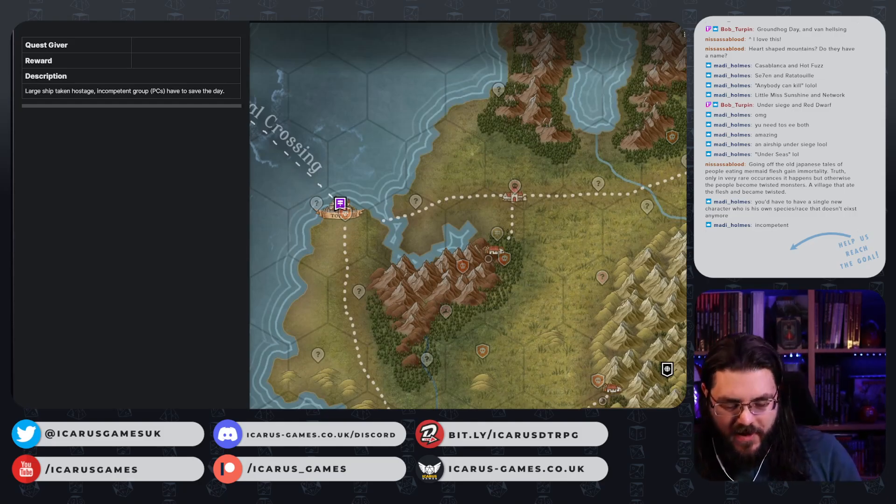
- On the southern coast, create a hidden 'Mutated Village' page and pin from a template
{"action": "right_click", "coordinate": [309, 303]}
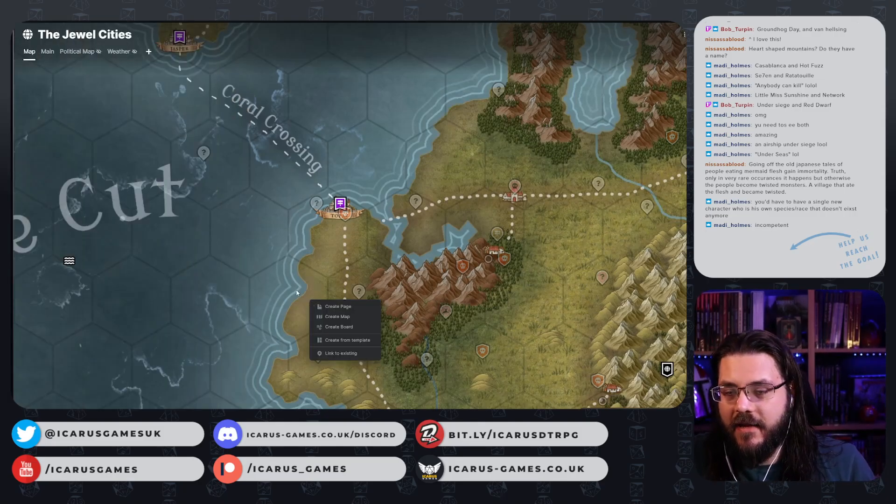
{"action": "right_click", "coordinate": [283, 375]}
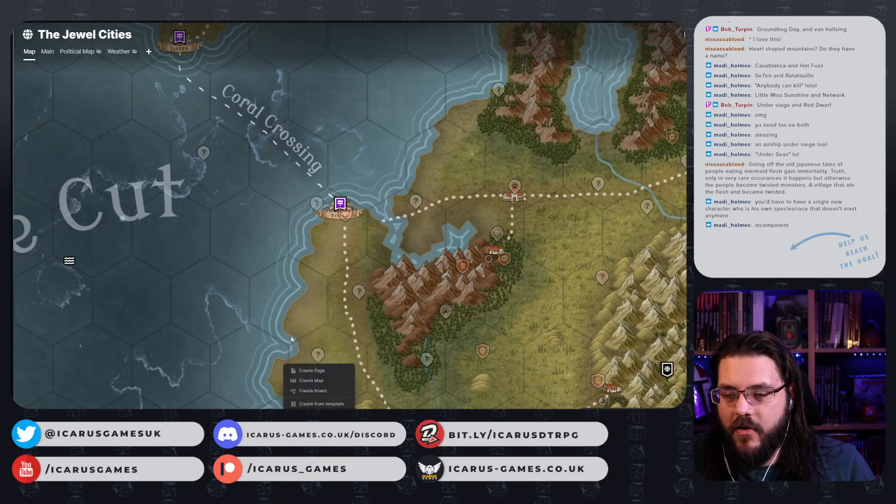
{"action": "right_click", "coordinate": [297, 302]}
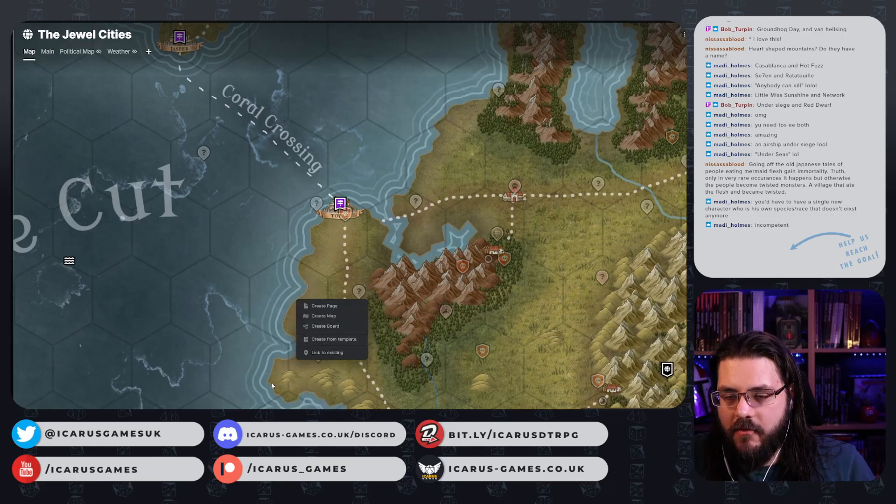
{"action": "left_click", "coordinate": [280, 345]}
{"action": "left_click_drag", "start_coordinate": [280, 345], "coordinate": [280, 176]}
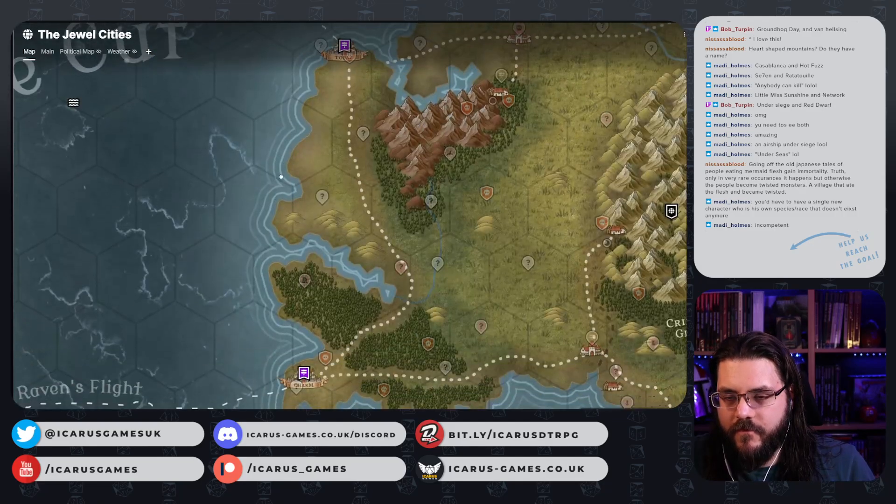
{"action": "right_click", "coordinate": [286, 218]}
{"action": "left_click", "coordinate": [327, 257]}
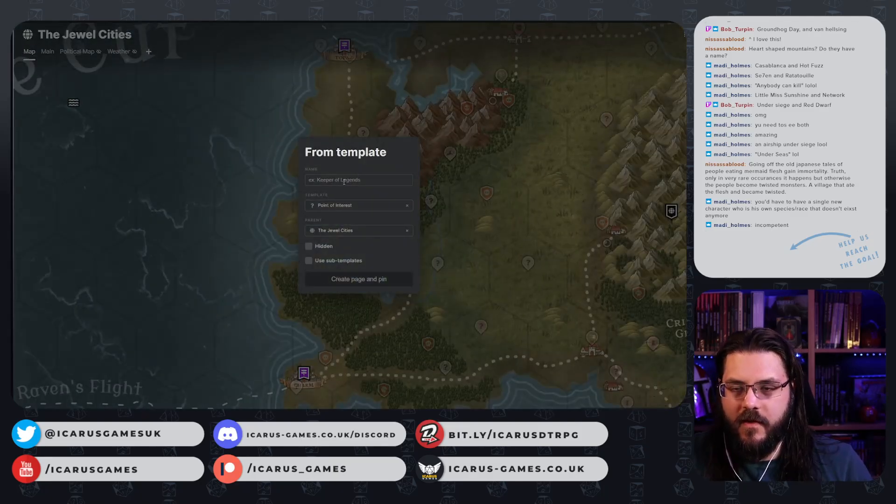
{"action": "type", "text": "Mutated Village"}
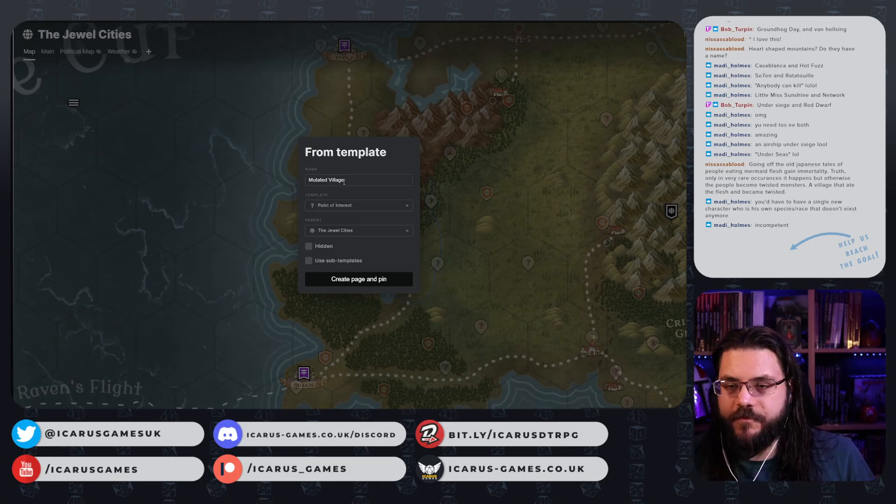
{"action": "left_click", "coordinate": [323, 246]}
{"action": "left_click", "coordinate": [370, 279]}
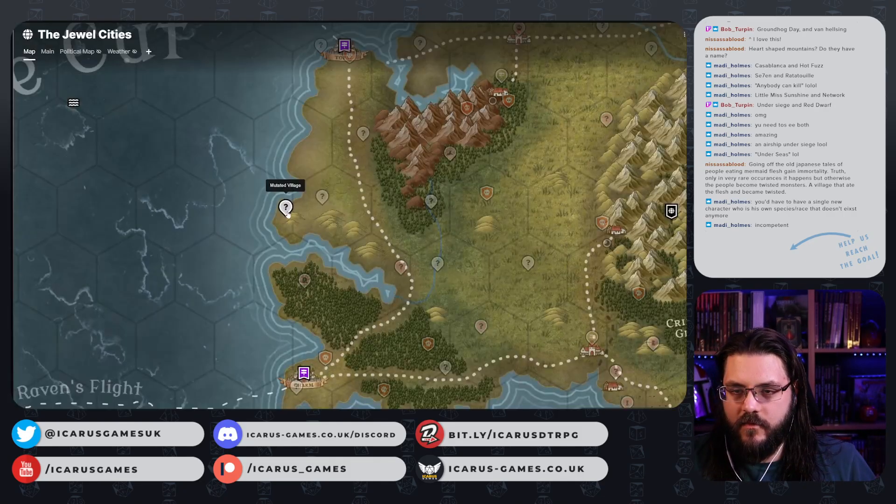
- Hide the Mutated Village pin and paste the mermaid-flesh village description into its page
{"action": "right_click", "coordinate": [286, 211]}
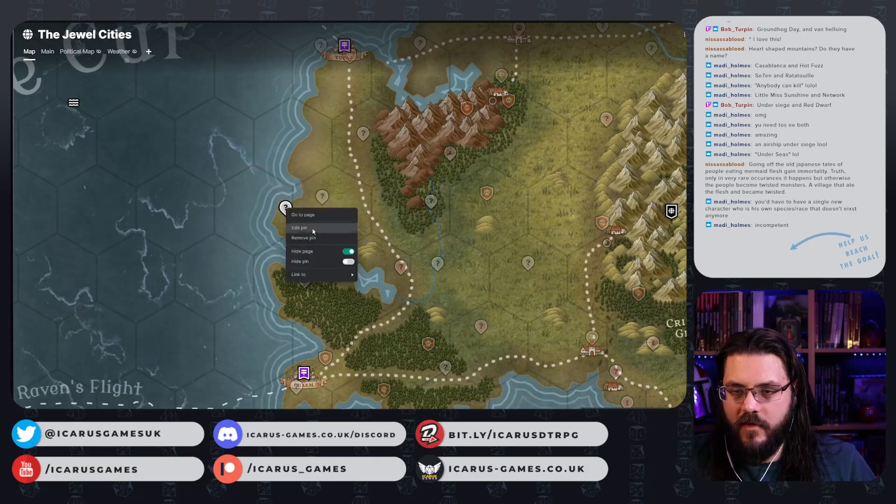
{"action": "left_click", "coordinate": [348, 262]}
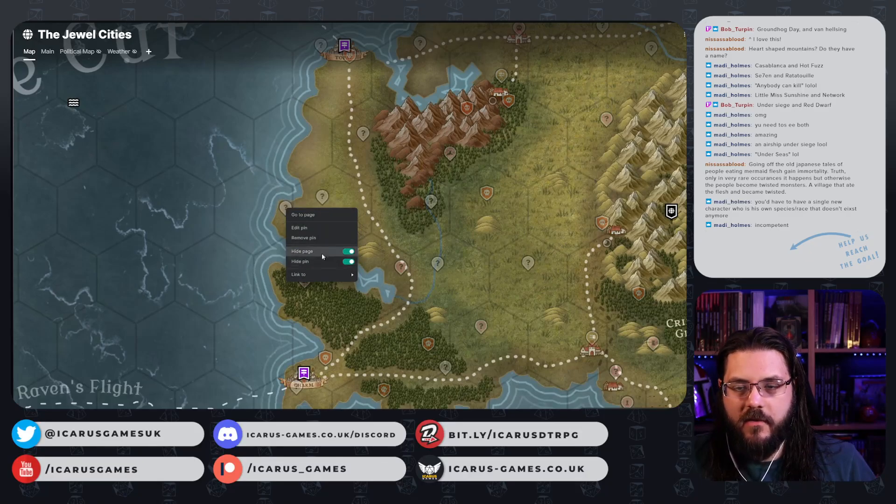
{"action": "left_click", "coordinate": [286, 208]}
{"action": "left_click", "coordinate": [130, 91]}
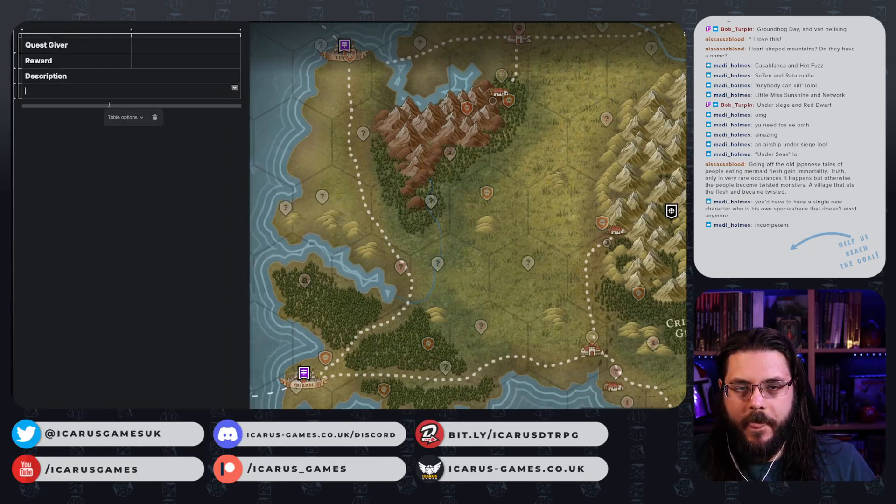
{"action": "type", "text": "Going off the old japanese tales of people eating mermaid flesh gain immortality. Truth, only in very rare occurances it happens but otherwise the people become twisted monsters. A village that ate the flesh and became twisted."}
- Make the Mutated Village pin light pink
{"action": "right_click", "coordinate": [286, 210]}
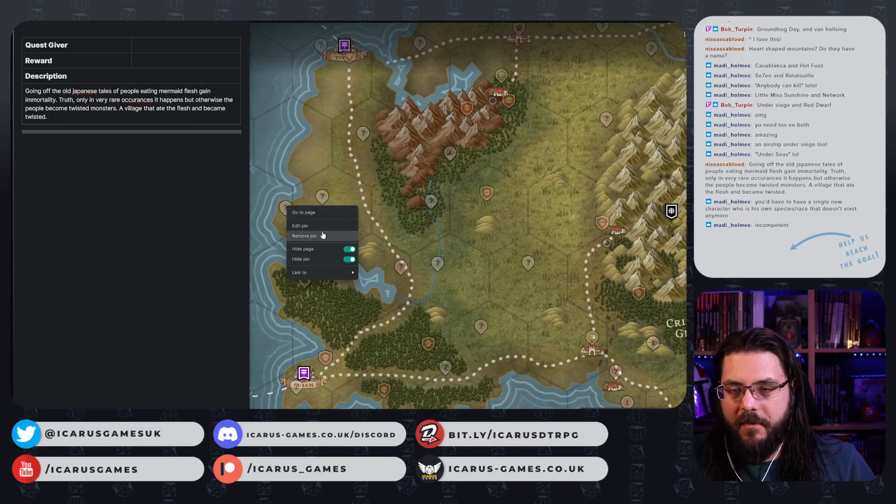
{"action": "left_click", "coordinate": [309, 228]}
{"action": "left_click", "coordinate": [669, 190]}
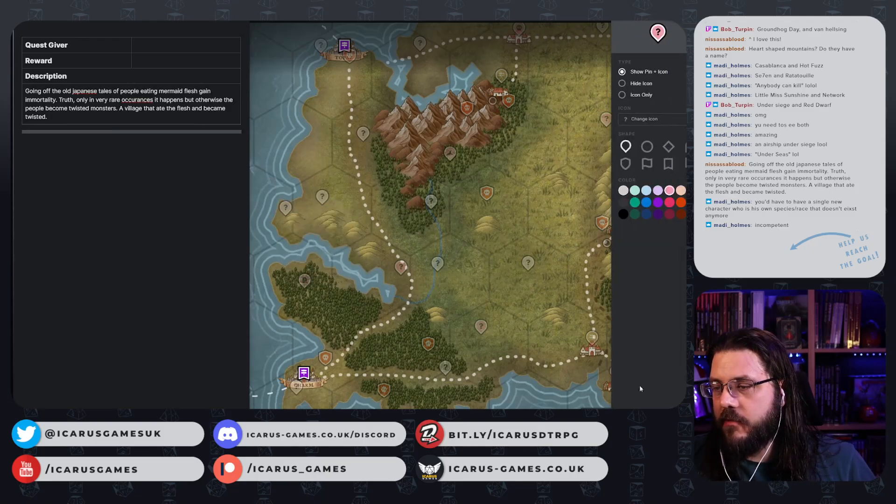
{"action": "left_click", "coordinate": [346, 247]}
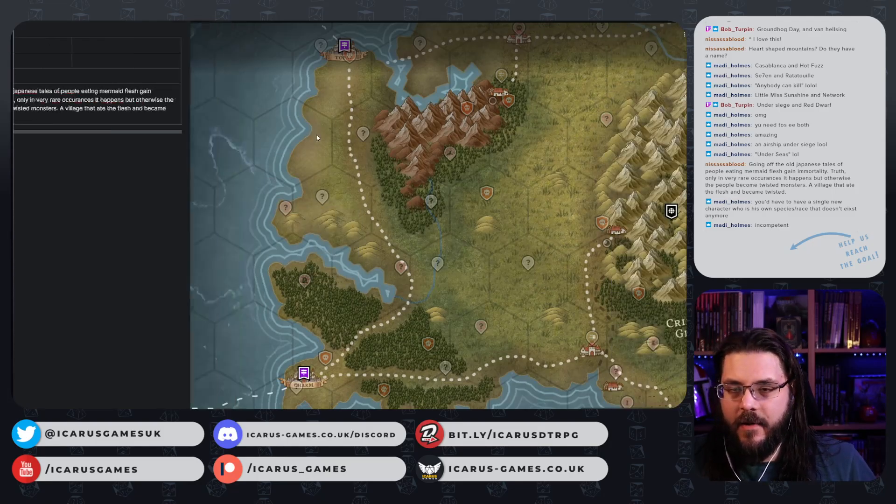
- Zoom out and pan east until the whole Jewel Cities map and its pins are visible
{"action": "scroll", "coordinate": [251, 191], "scroll_direction": "down", "scroll_amount": 2}
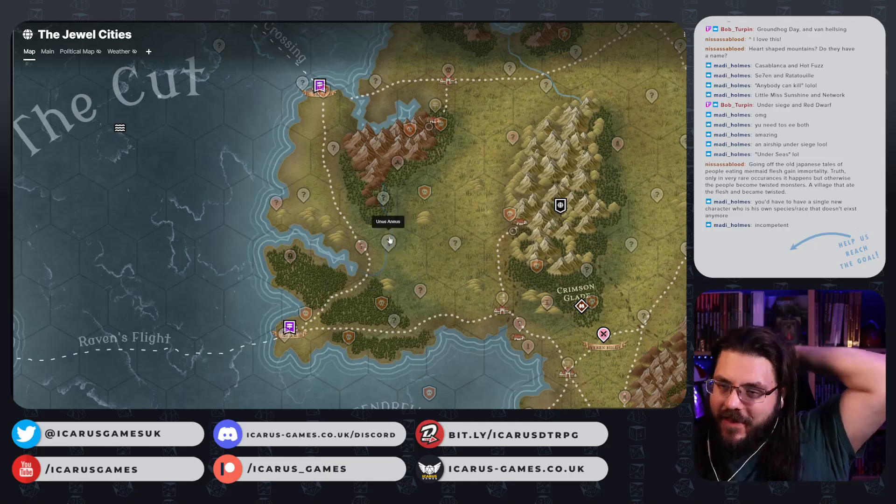
{"action": "scroll", "coordinate": [390, 240], "scroll_direction": "down", "scroll_amount": 3}
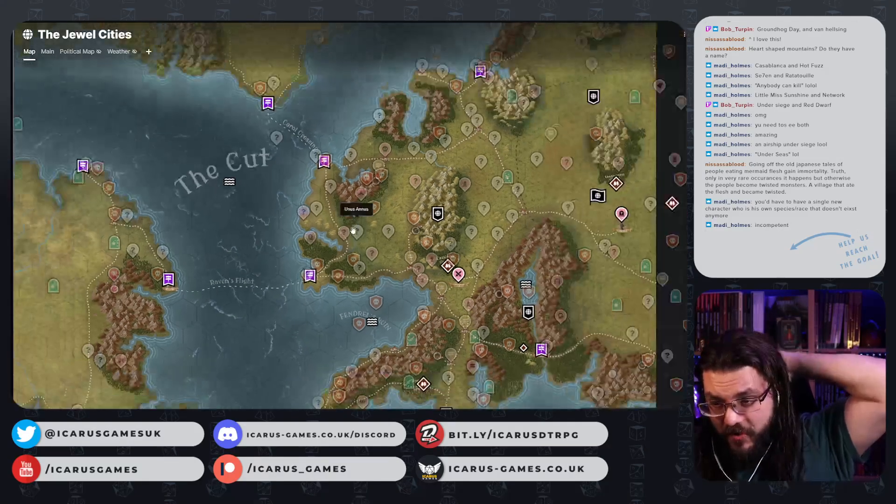
{"action": "scroll", "coordinate": [352, 230], "scroll_direction": "down", "scroll_amount": 3}
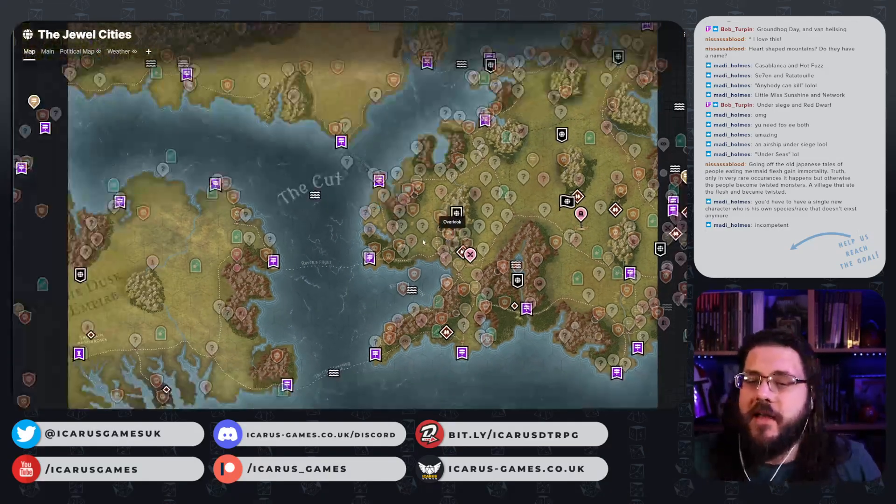
{"action": "scroll", "coordinate": [411, 252], "scroll_direction": "down", "scroll_amount": 2}
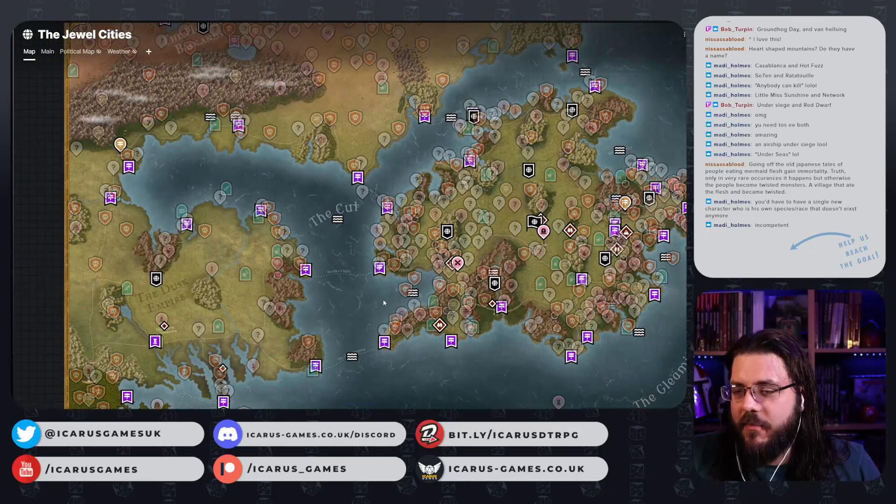
{"action": "left_click_drag", "start_coordinate": [380, 279], "coordinate": [302, 316]}
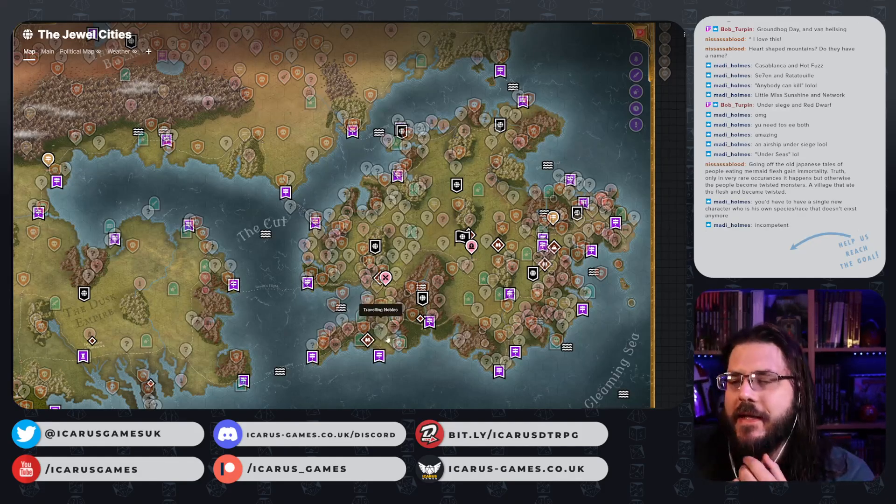
{"action": "scroll", "coordinate": [406, 336], "scroll_direction": "down", "scroll_amount": 1}
{"action": "scroll", "coordinate": [407, 362], "scroll_direction": "down", "scroll_amount": 1}
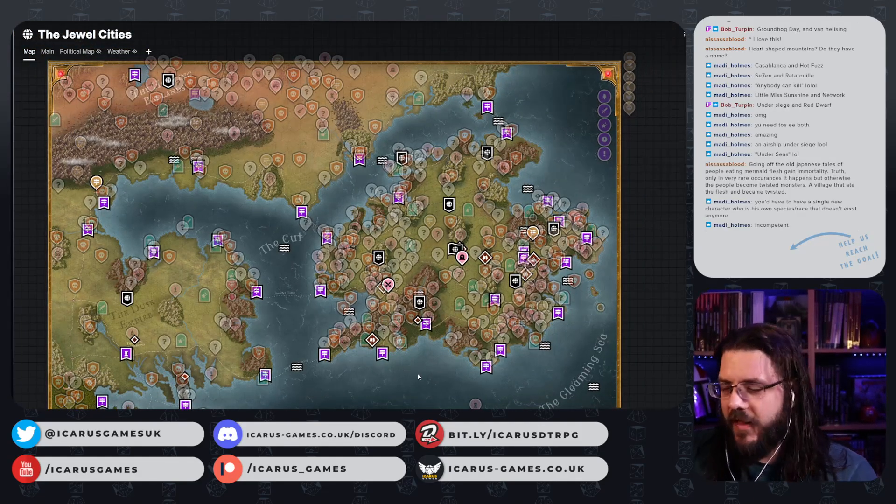